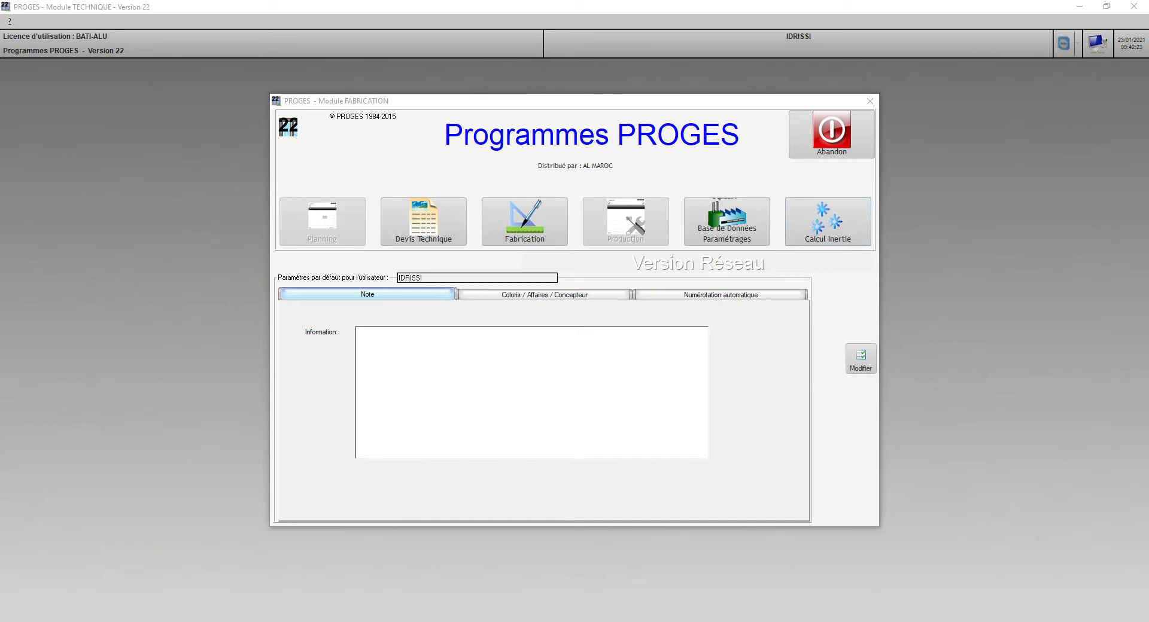
Open the chassis list of the REYNAERS designer in the database and settings module
left_click(726, 222)
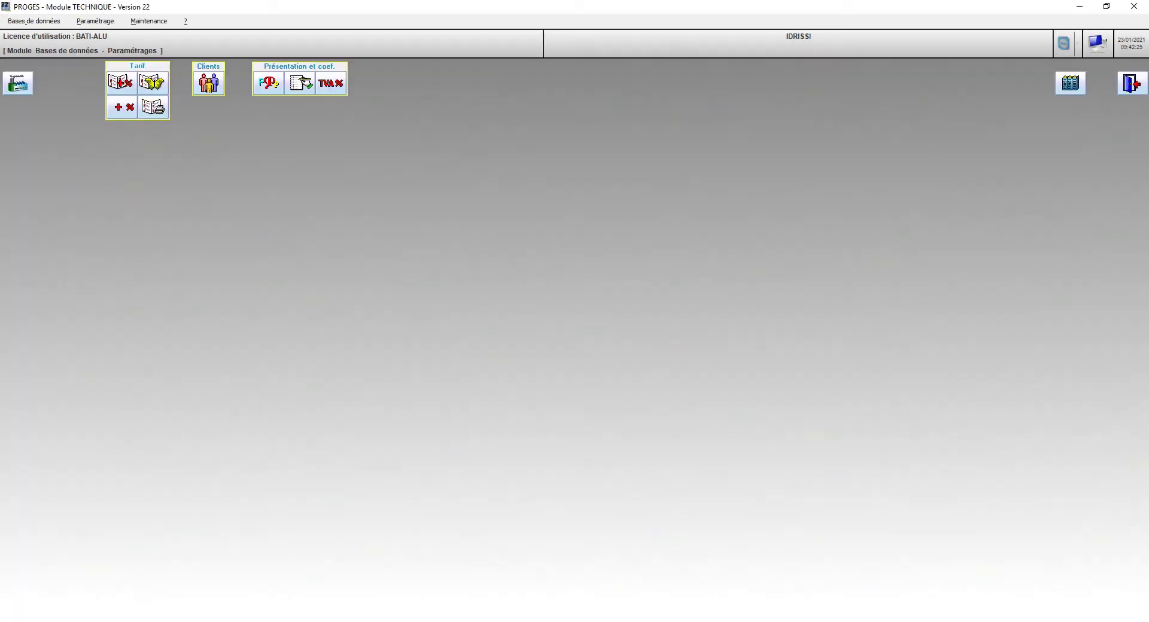
left_click(18, 83)
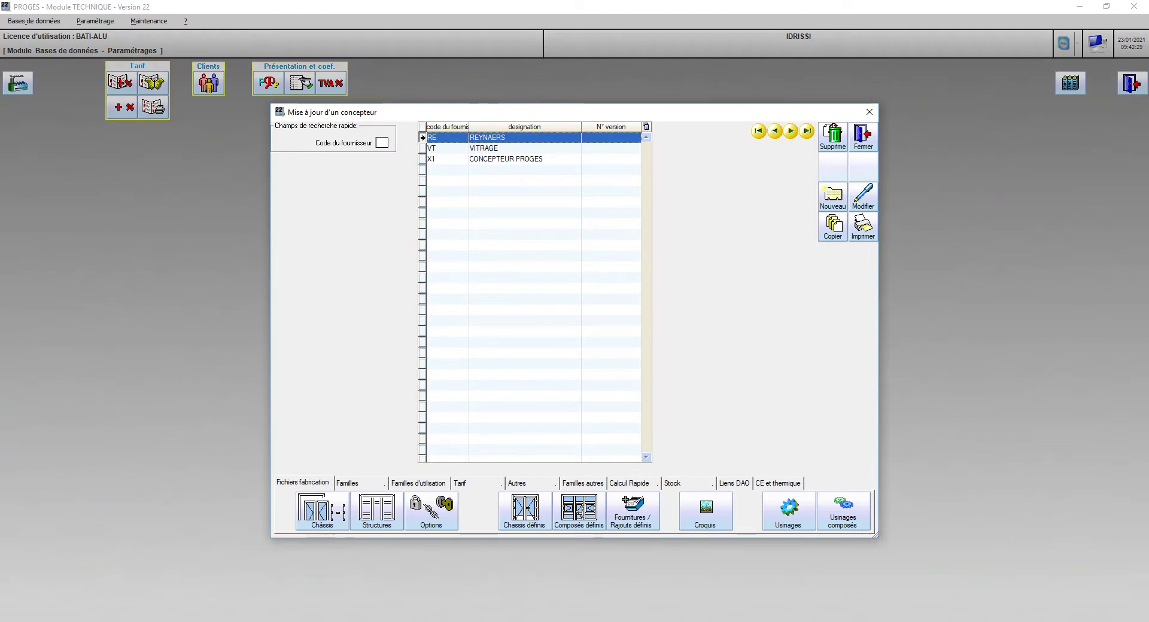
left_click(322, 512)
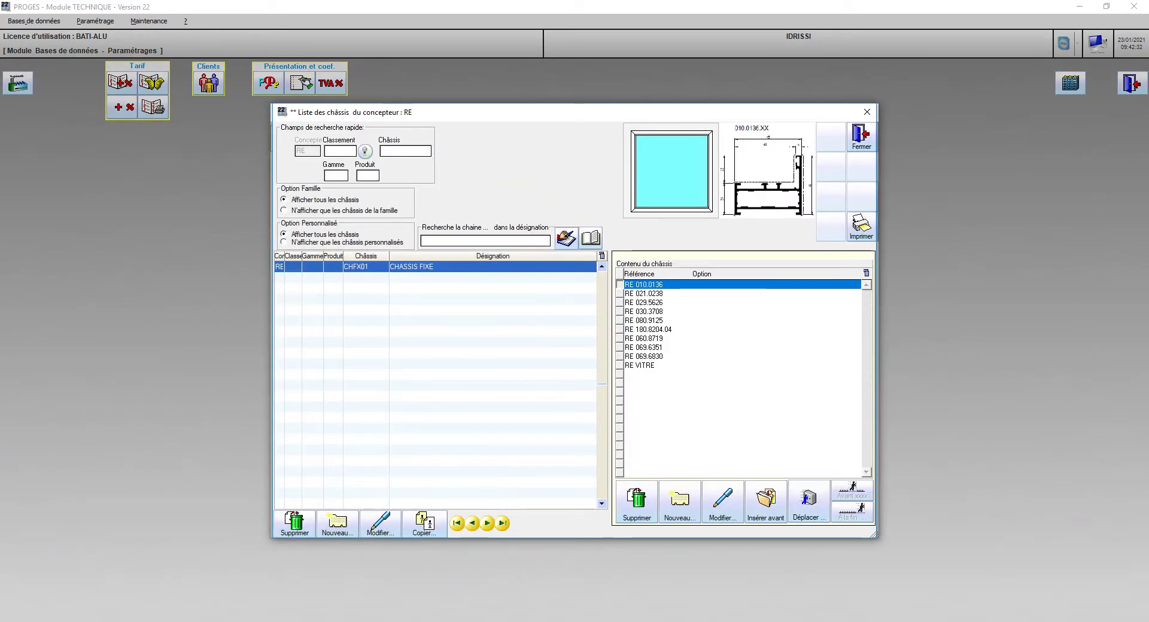
Review the component records of the CHFX01 fixed chassis one by one, from profile 010.0136 to the VITRE filling
double_click(652, 285)
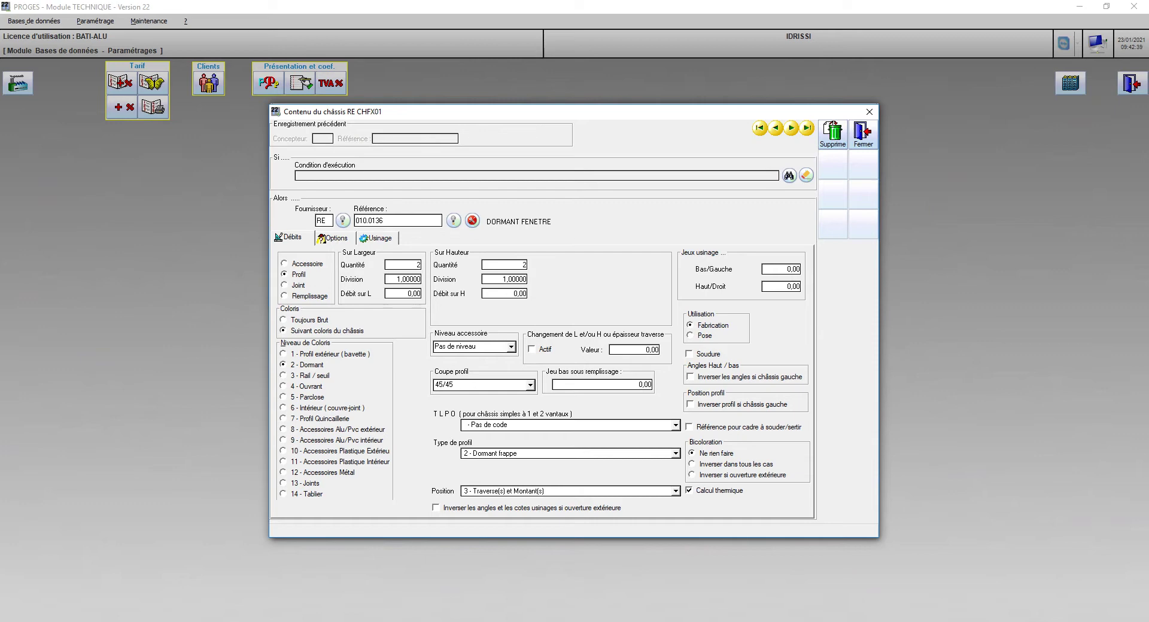
left_click(454, 221)
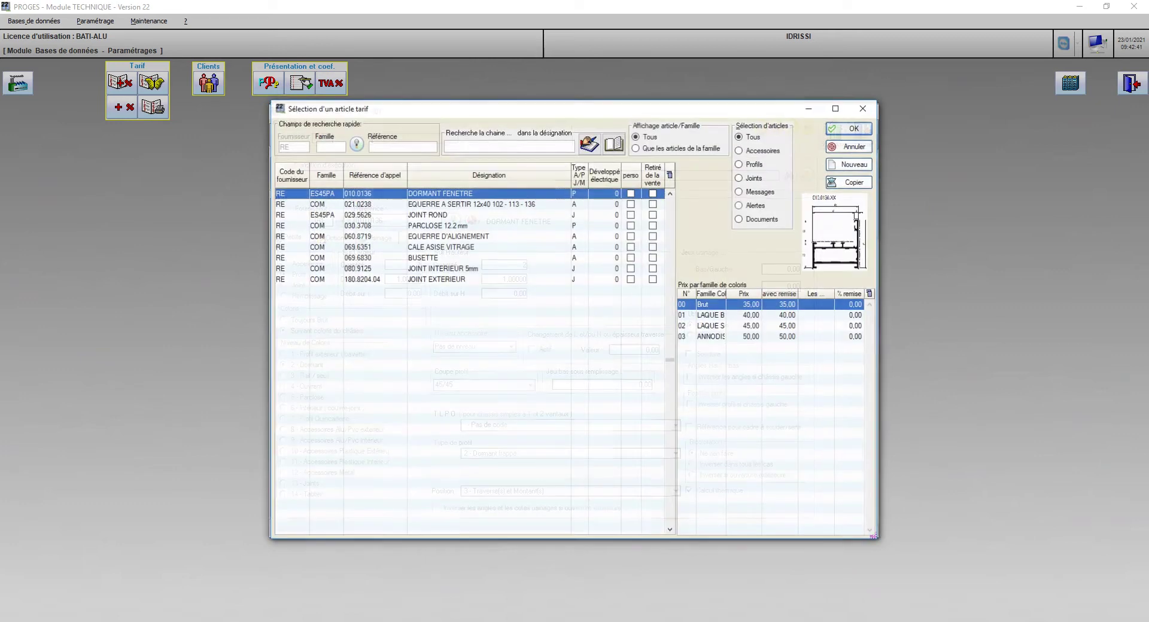
key("Return")
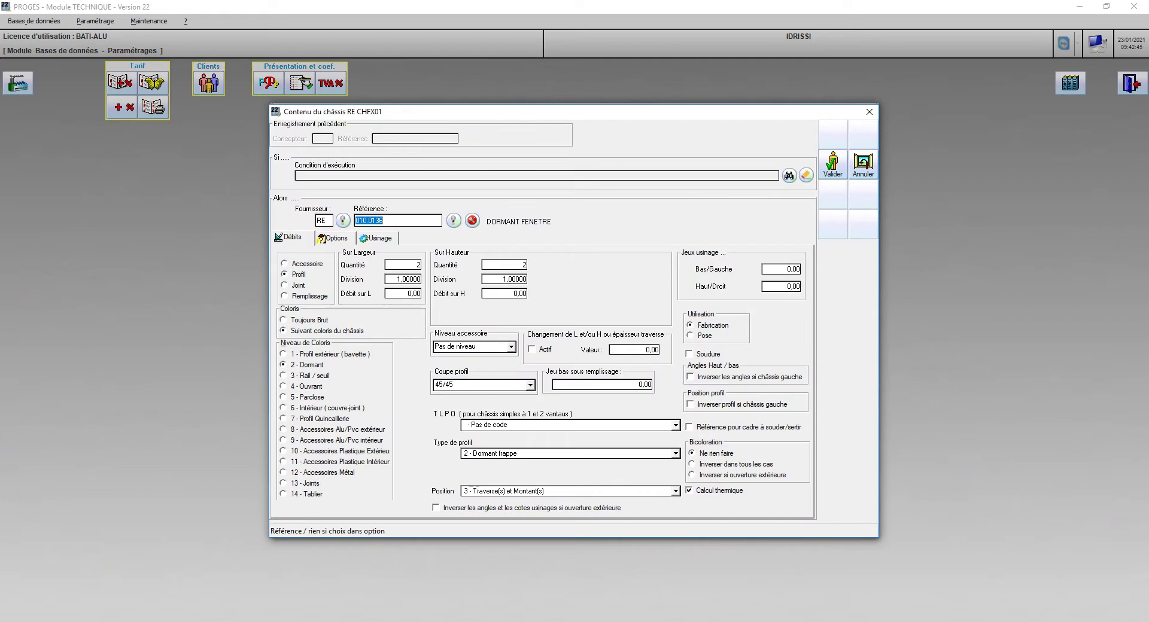
left_click(864, 165)
left_click(791, 128)
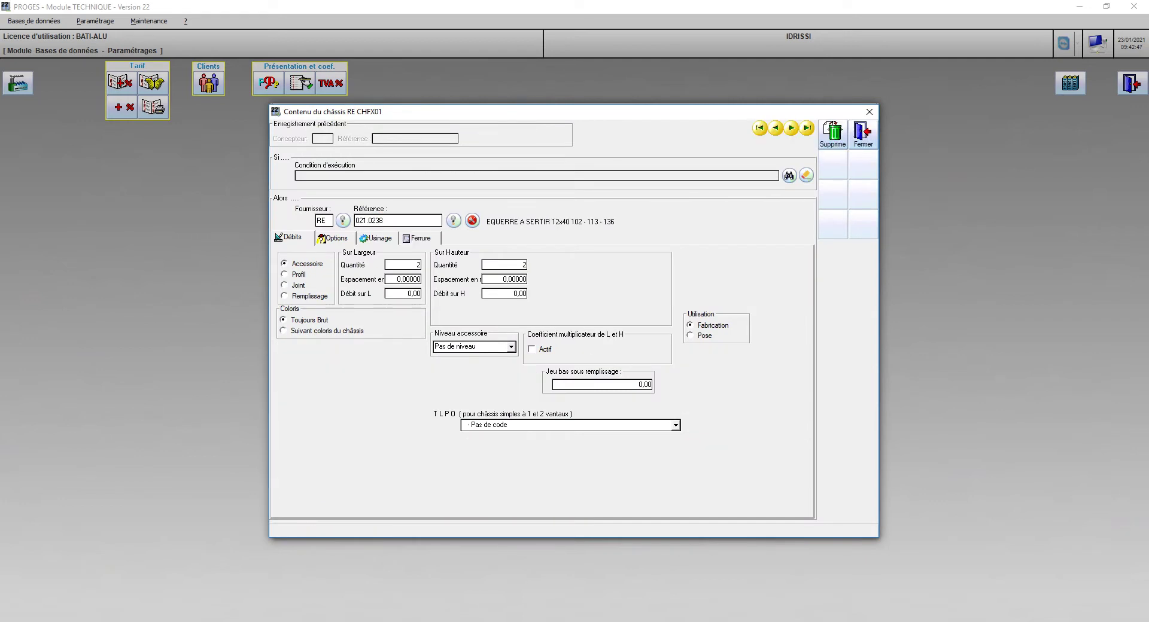
key("Page_Down")
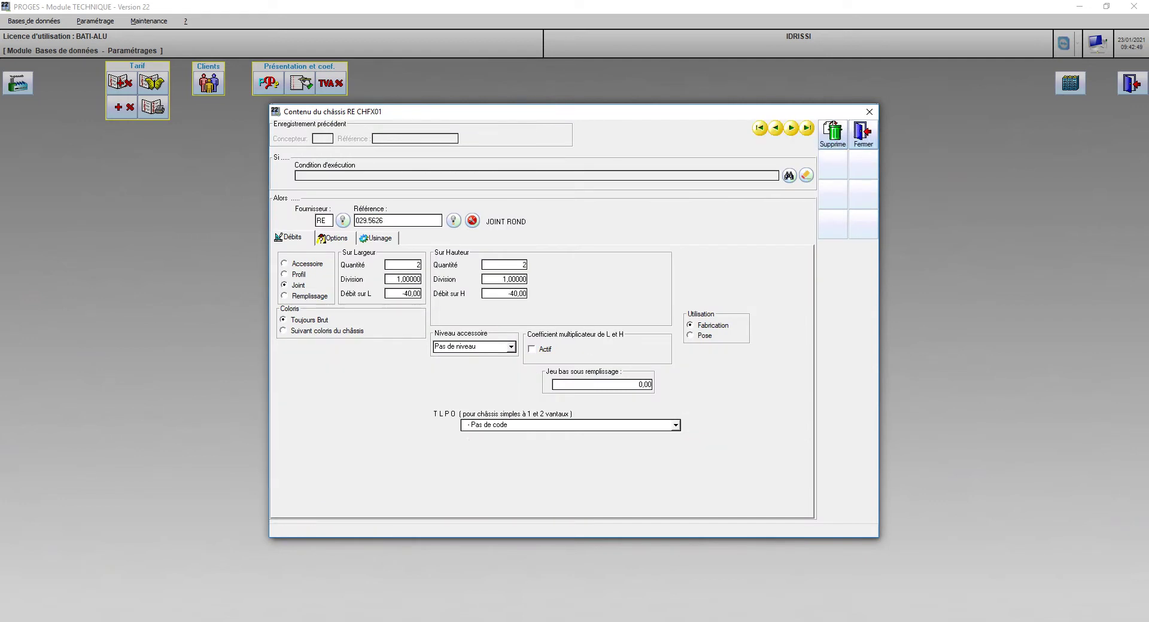
key("Page_Down")
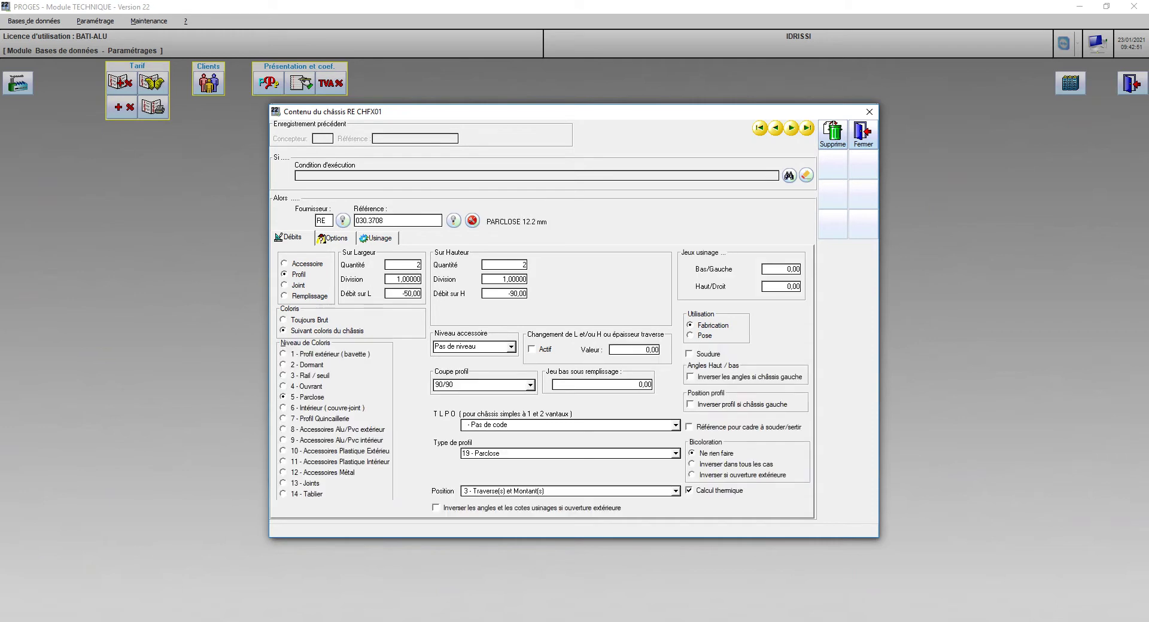
key("Page_Down")
key("Page_Down")
key("Page_Down")
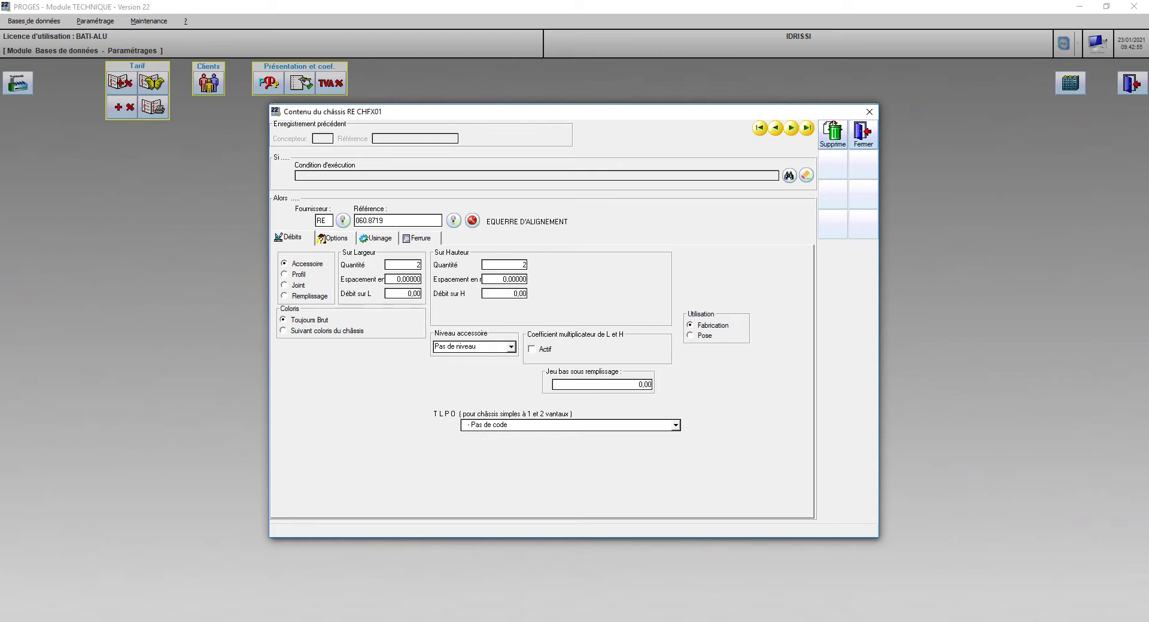
key("Page_Down")
key("Page_Down")
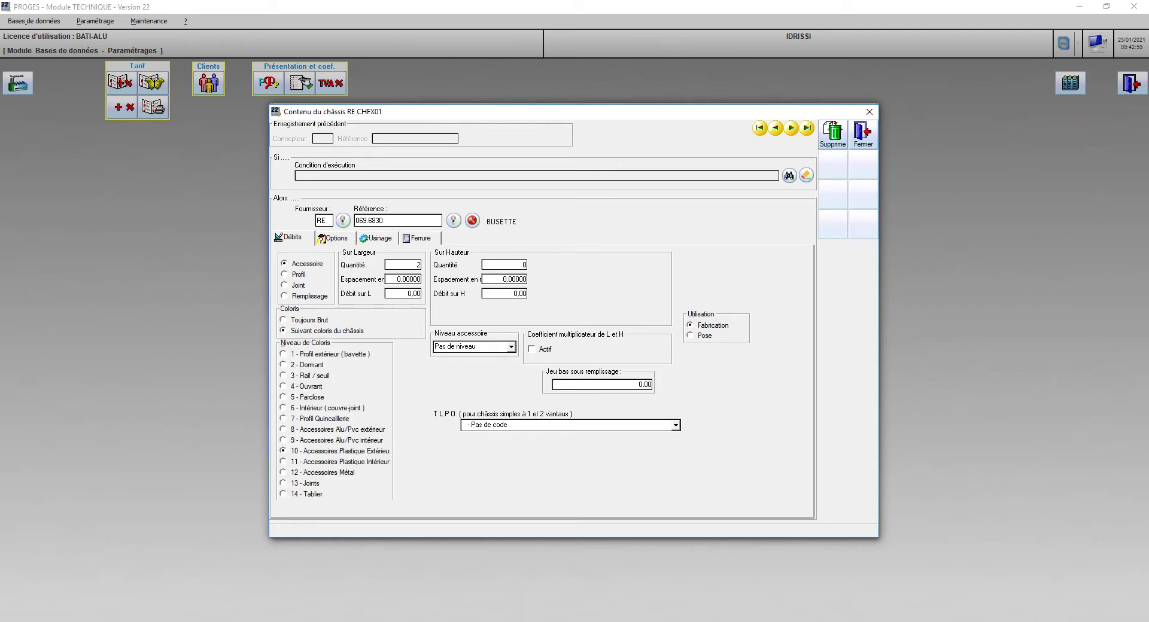
key("Page_Down")
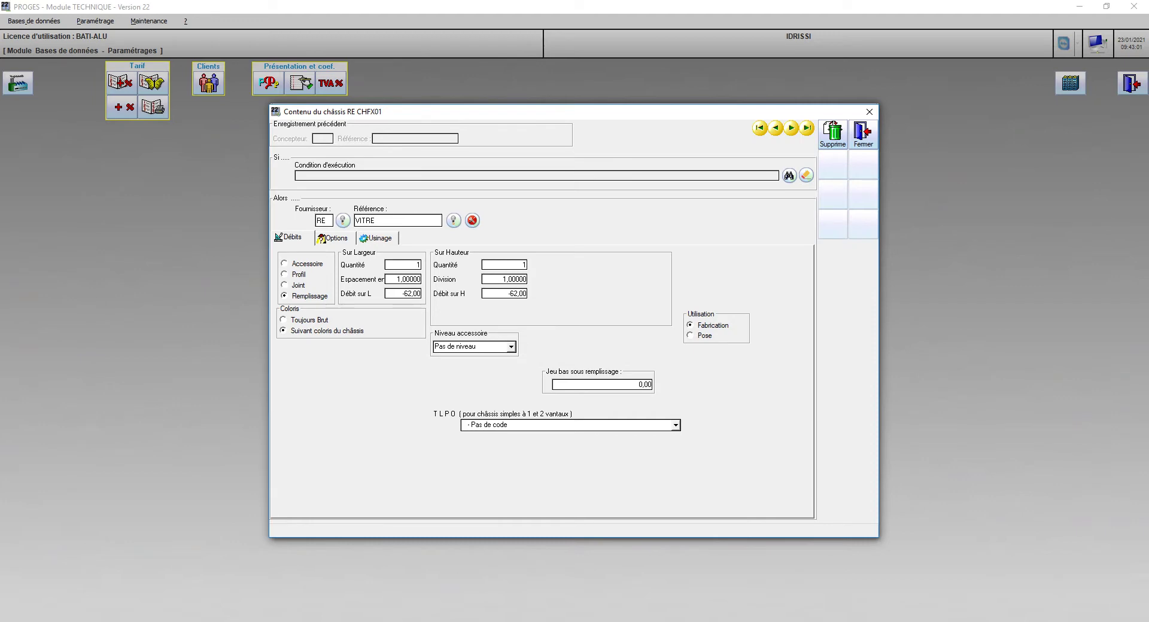
key("Escape")
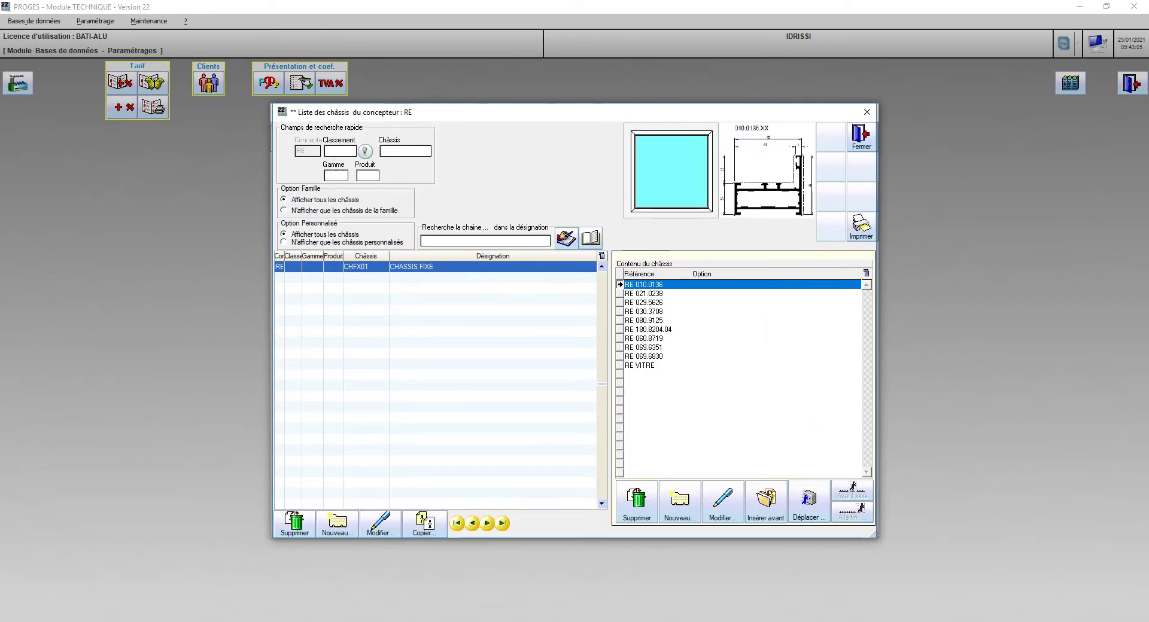
Copy the CHFX01 chassis as a new chassis with code DF and designation DORMANT FENETRE
left_click(425, 524)
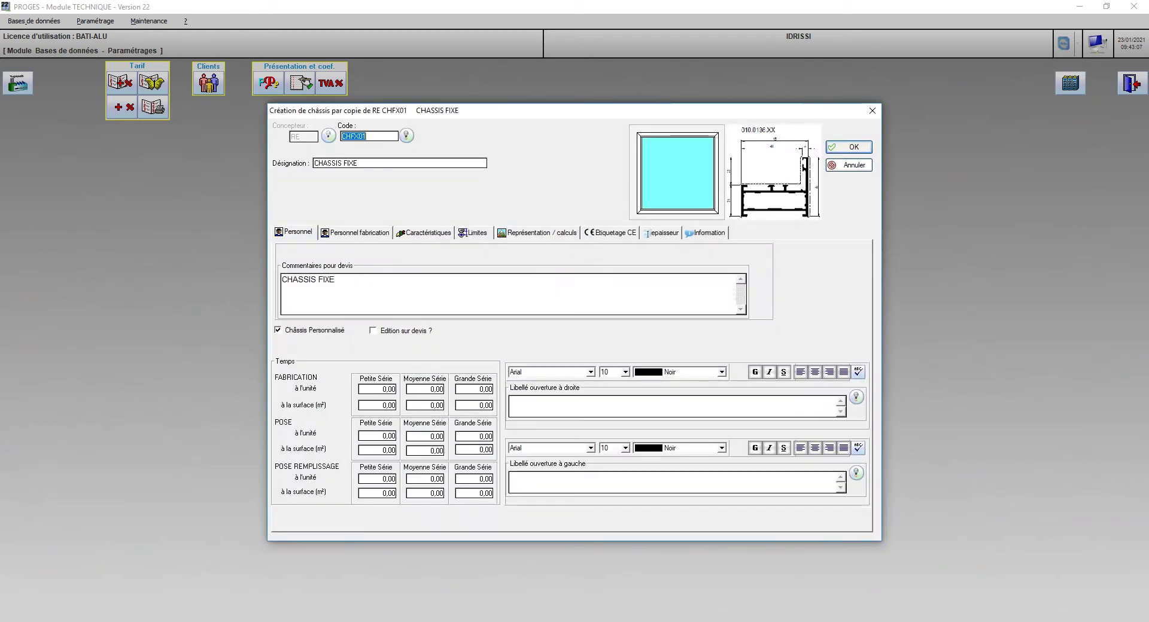
type("DF")
key("Tab")
type("dormant fenetre")
key("ctrl+a")
type("DORMA?NT FENETRE")
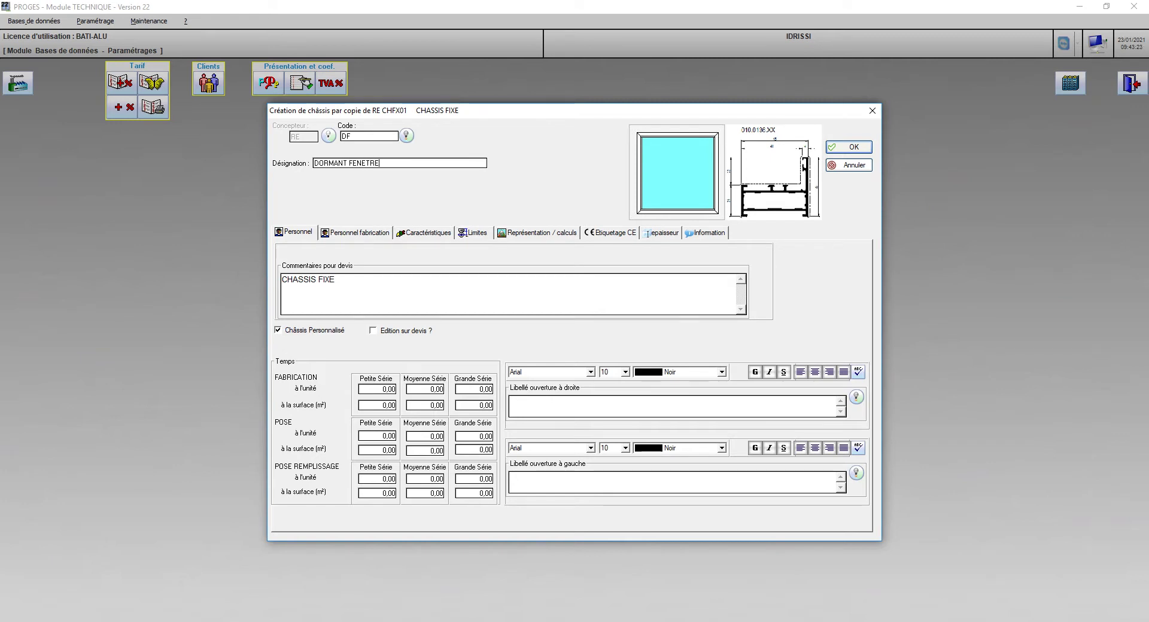
Copy the new chassis's designation and delete the CHASSIS FIXE text from its quote comments
left_click(378, 136)
left_click(386, 162)
key("ctrl+c")
right_click(386, 163)
left_click(414, 207)
left_click(383, 287)
right_click(299, 287)
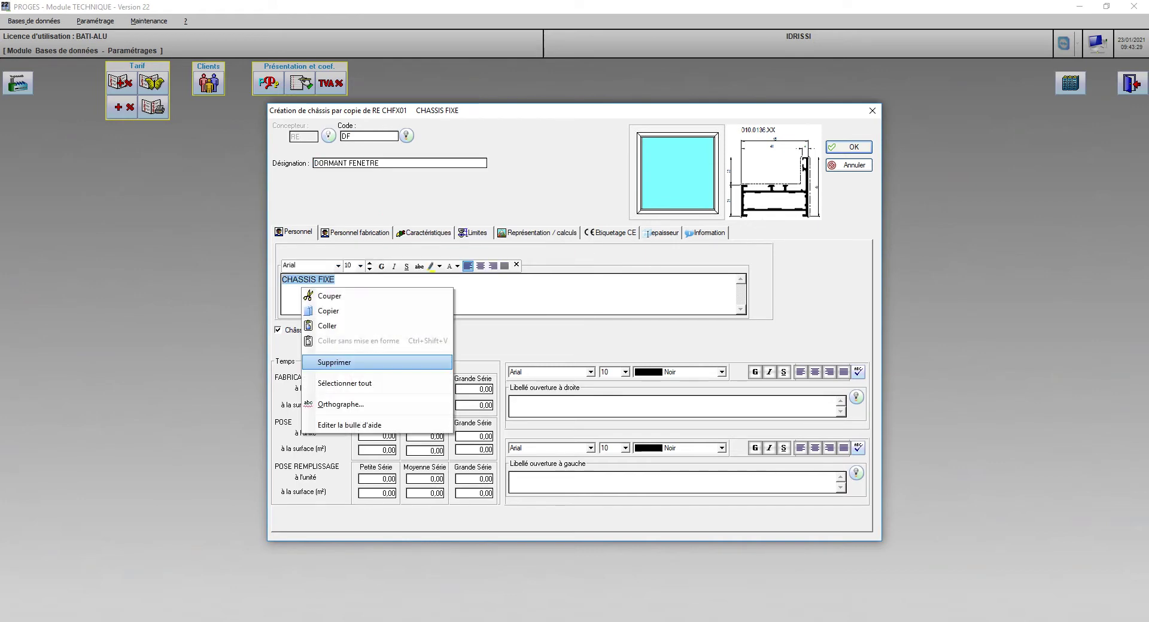
left_click(377, 362)
Disable the main-chassis option for technical checks and set the priority code to 3 - Dormant, keeping the chassis type FIXE
left_click(356, 233)
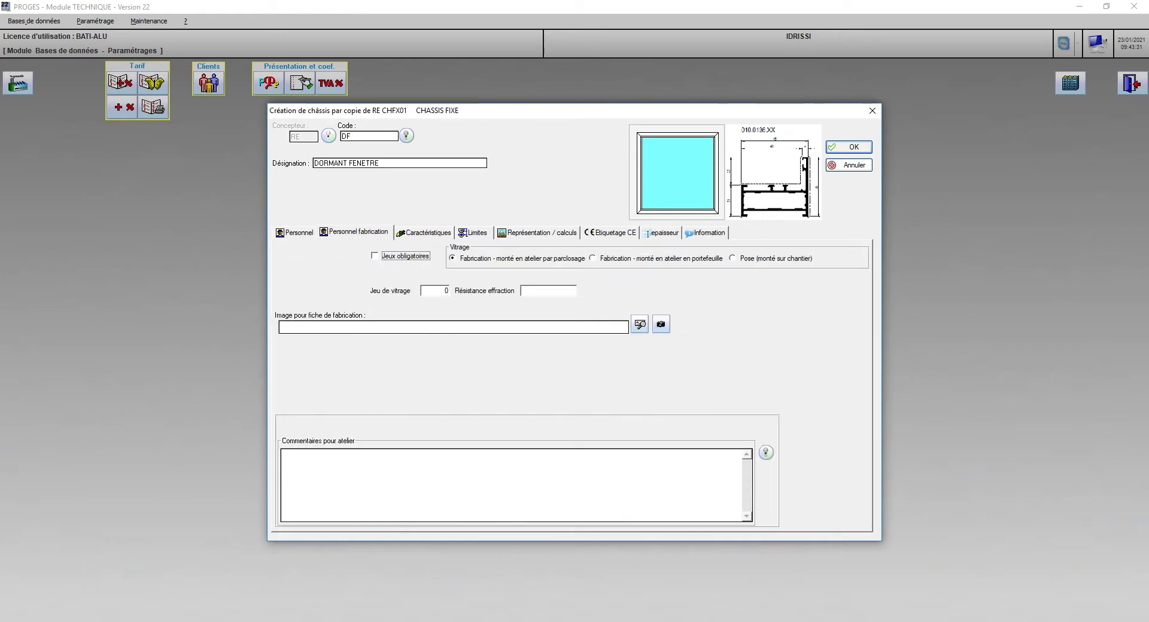
left_click(424, 233)
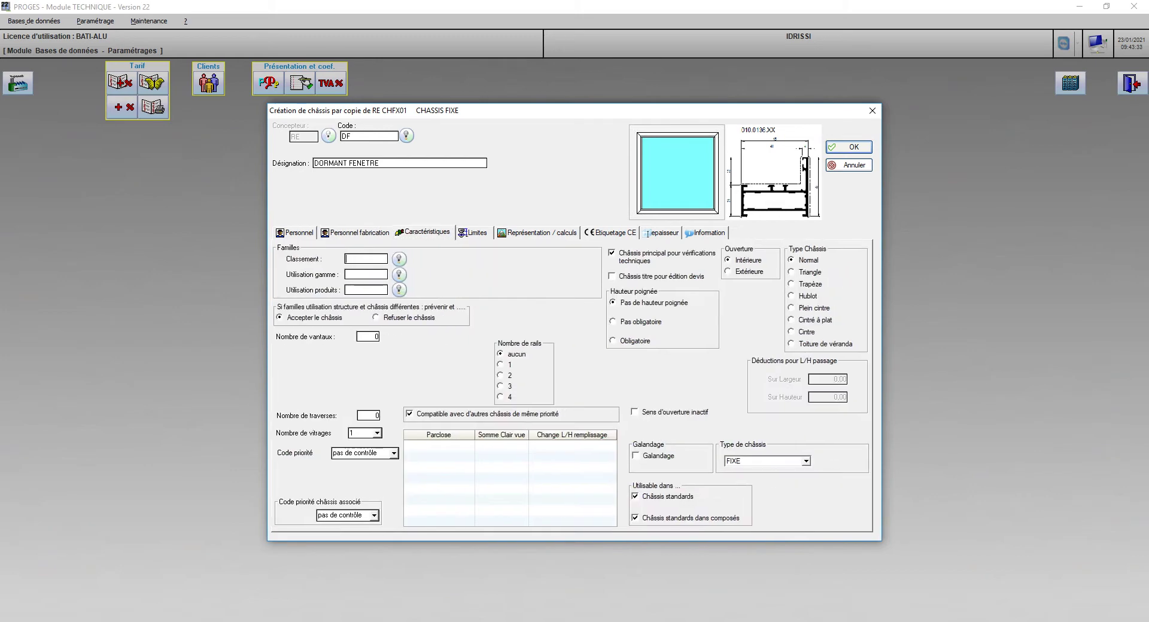
left_click(612, 253)
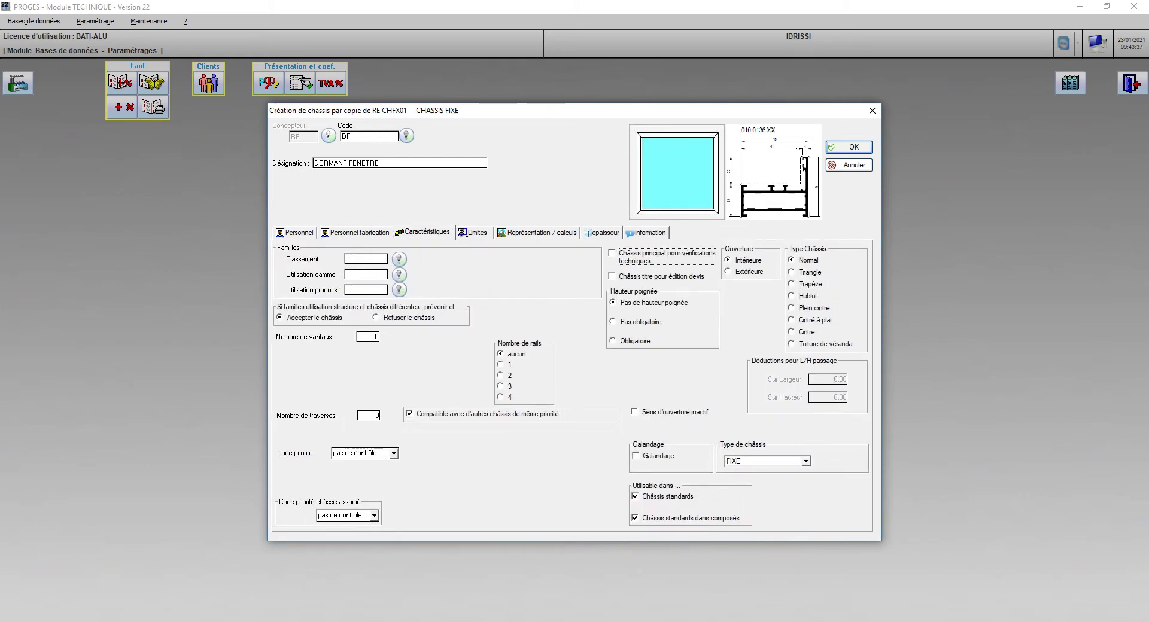
left_click(394, 453)
scroll(361, 466, "up", 1)
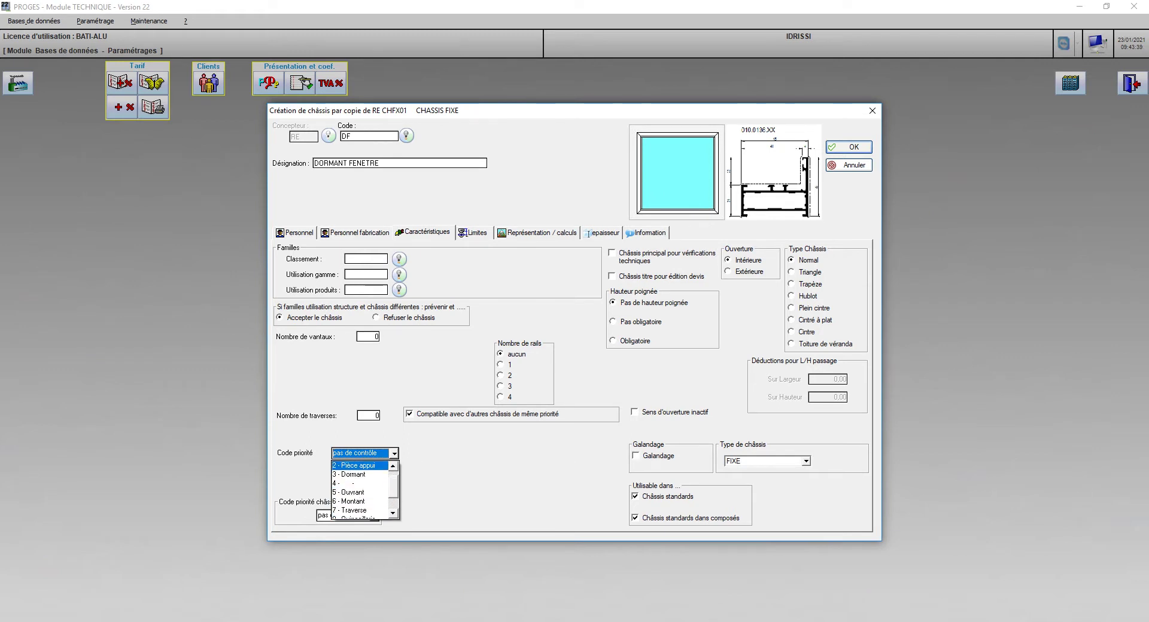
left_click(359, 475)
left_click(806, 461)
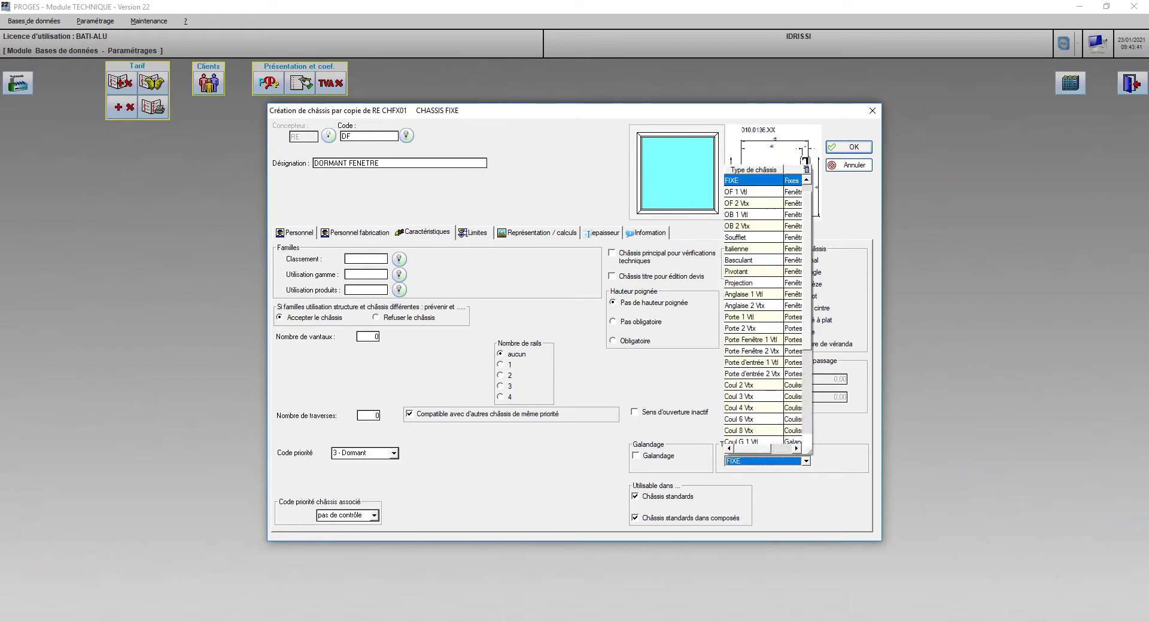
left_click(807, 462)
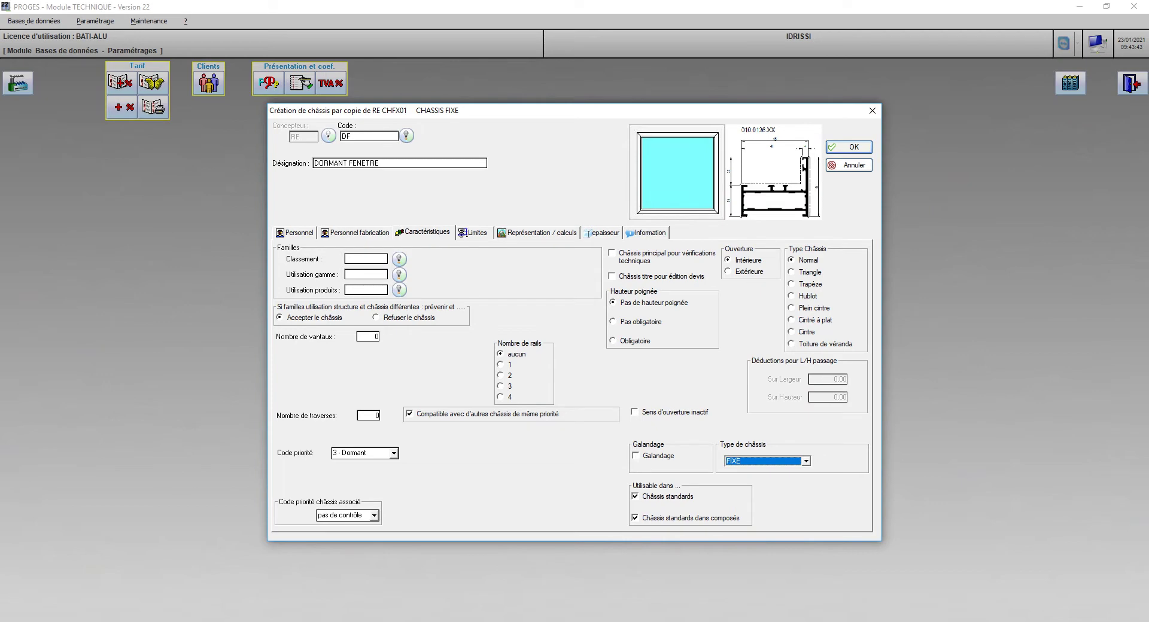
Create a new sketch for the chassis representation with code DF and designation DORMANT FENETRE
left_click(474, 233)
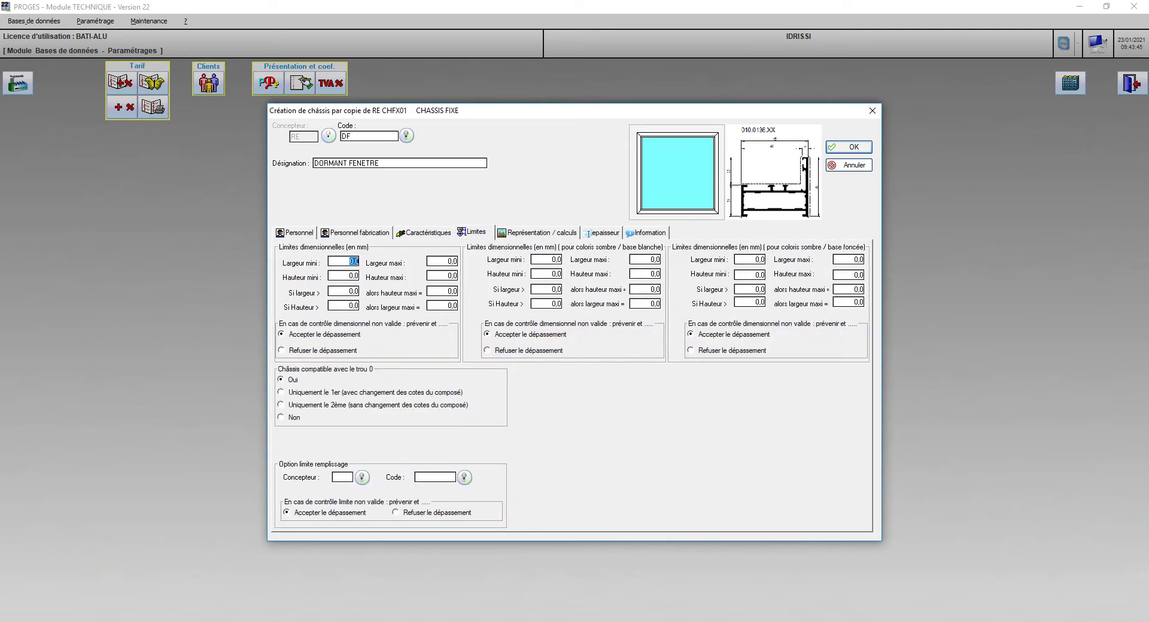
key("ctrl+Tab")
key("ctrl+Tab")
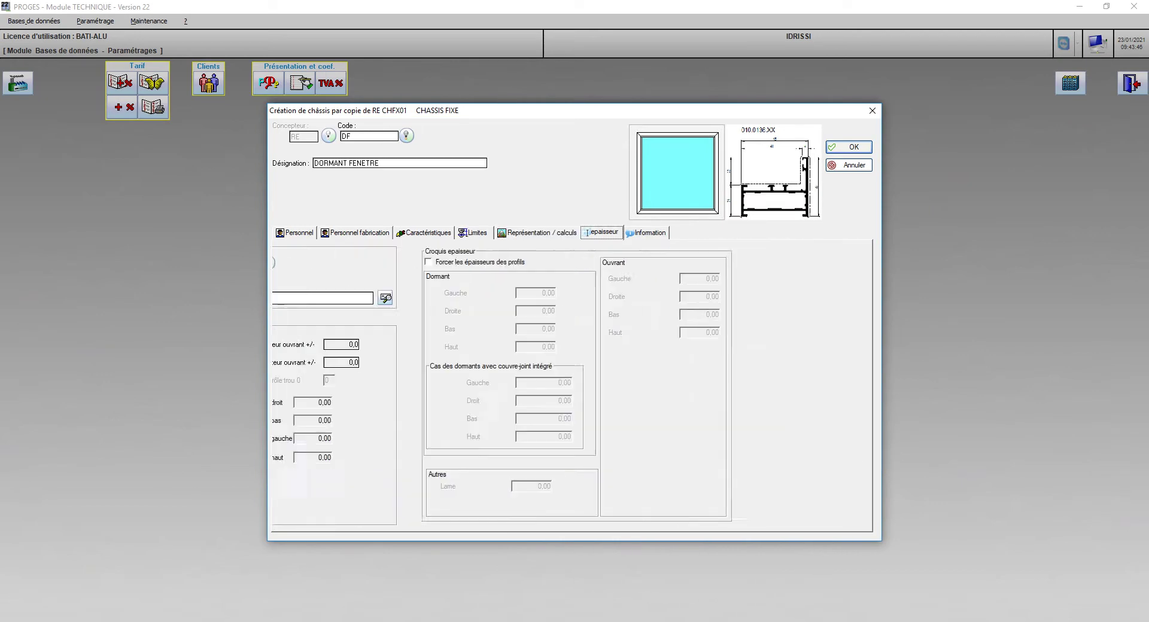
key("ctrl+Tab")
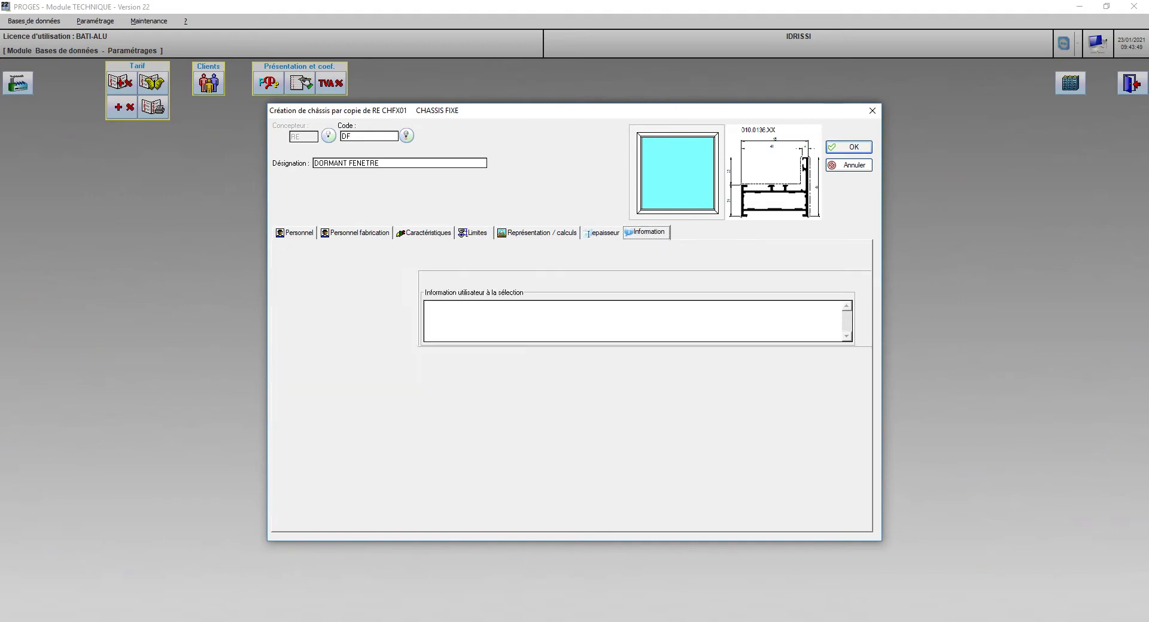
key("ctrl+shift+Tab")
key("ctrl+shift+Tab")
key("Tab")
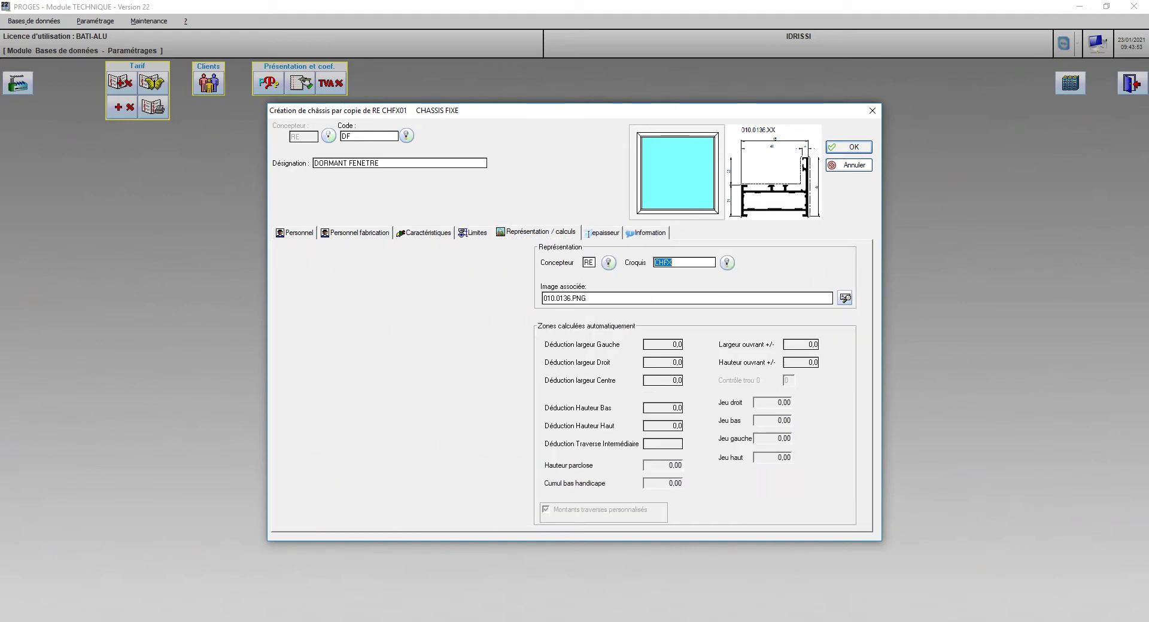
left_click(727, 262)
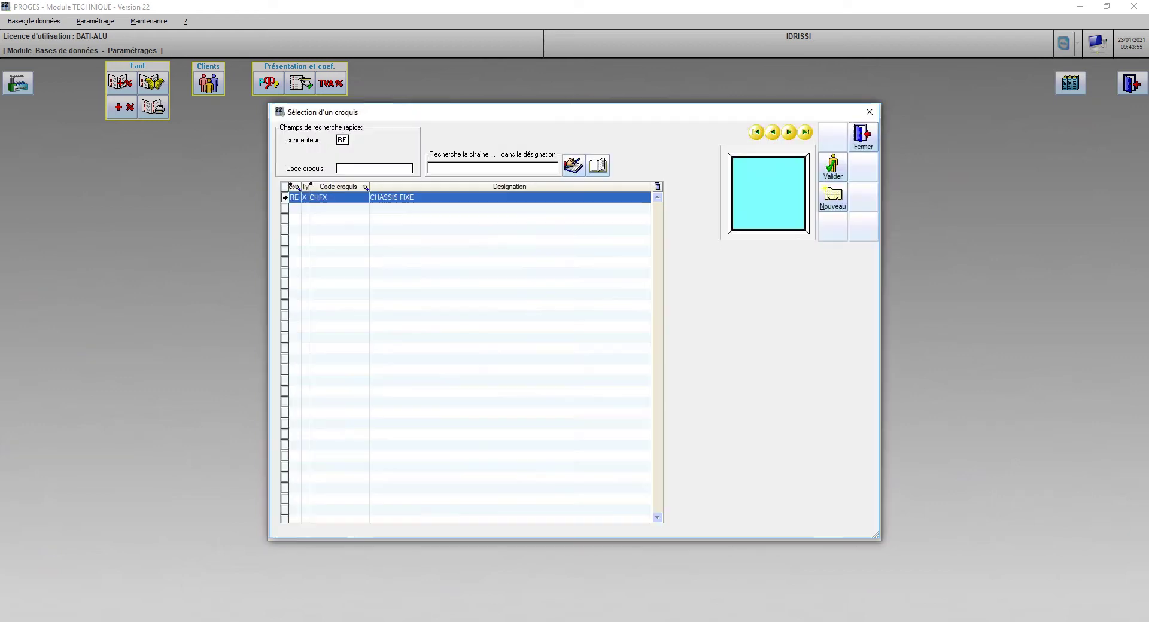
left_click(832, 196)
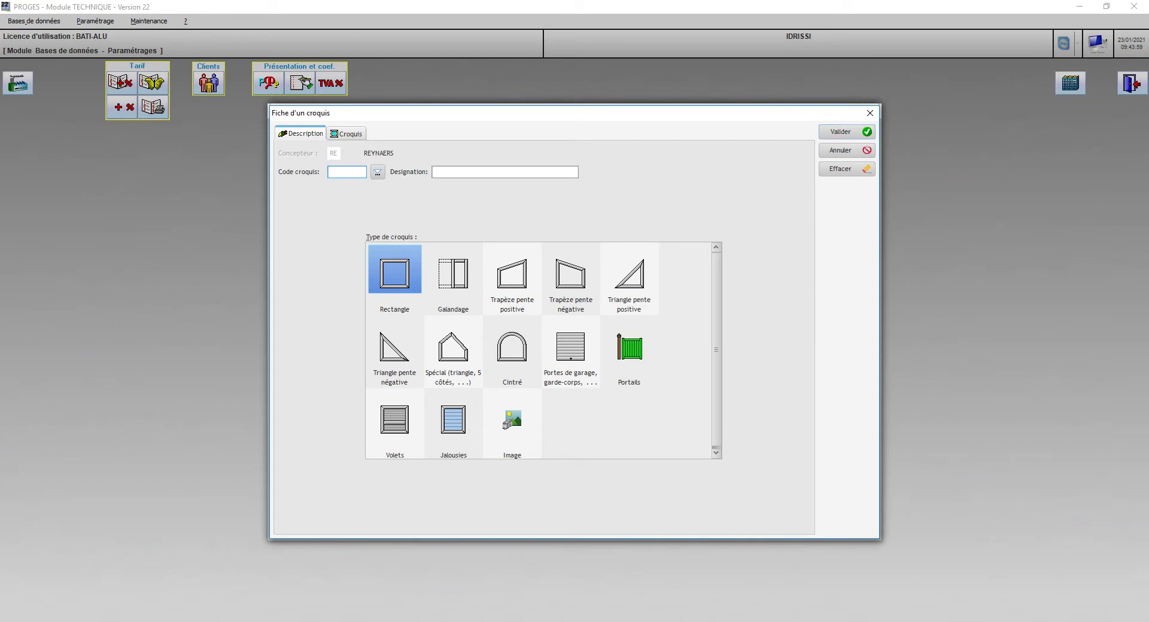
type("DF")
key("Tab")
type("DORMANT FE")
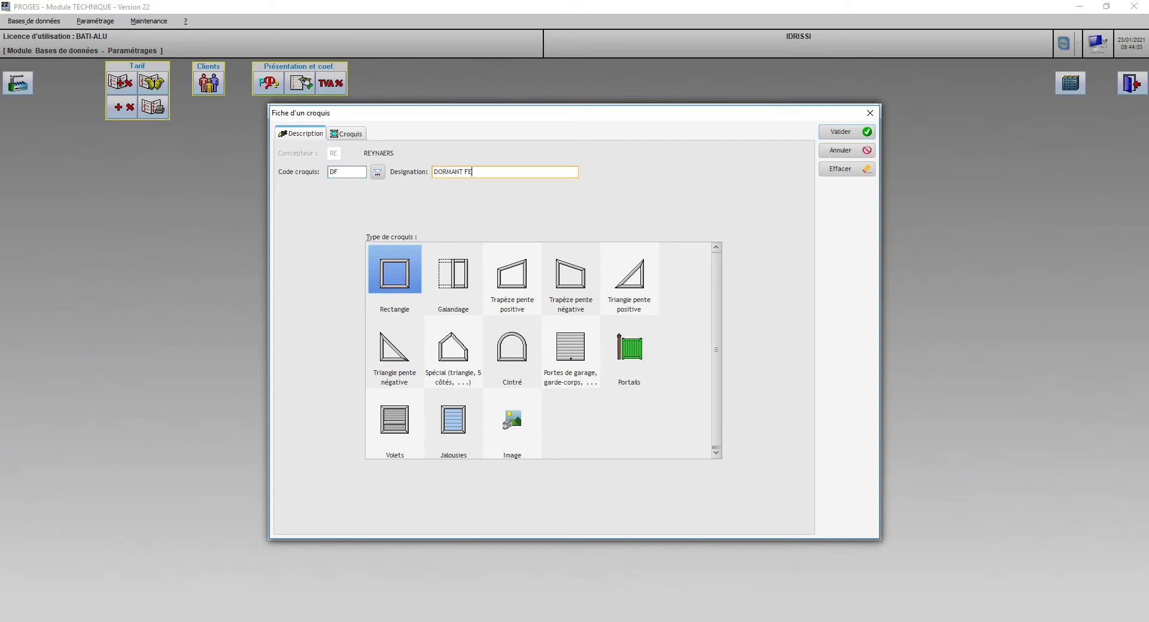
type("NETRE")
key("Tab")
Define the sketch as a Dormant element using the Dormant 4 côtés à 45 frame and validate it
left_click(346, 134)
left_click(305, 218)
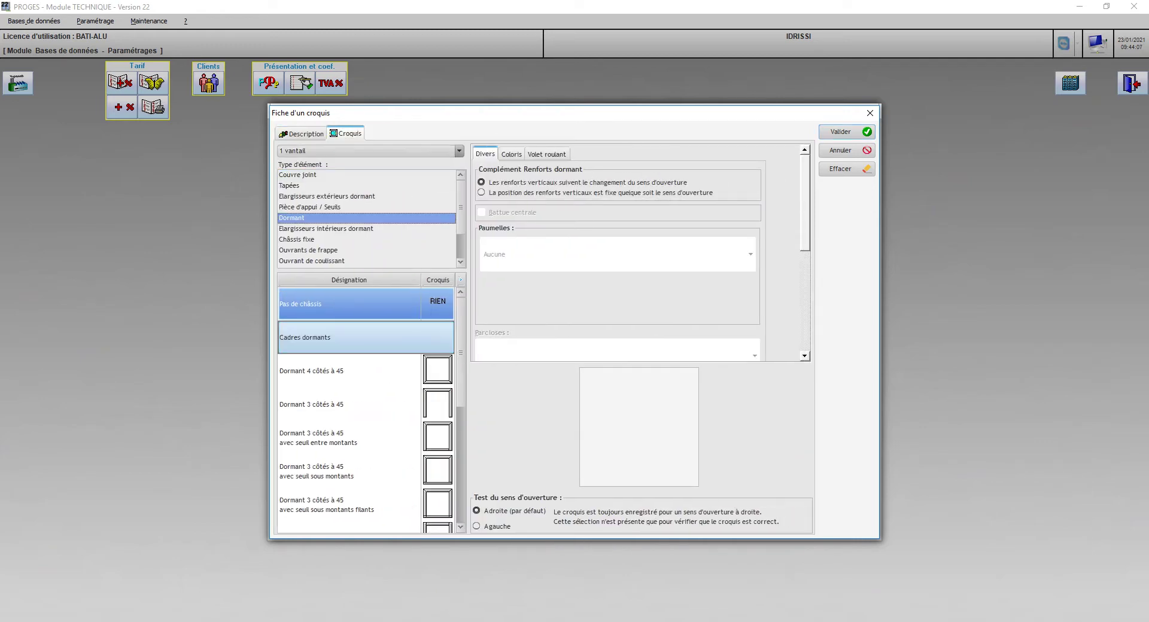
left_click(359, 372)
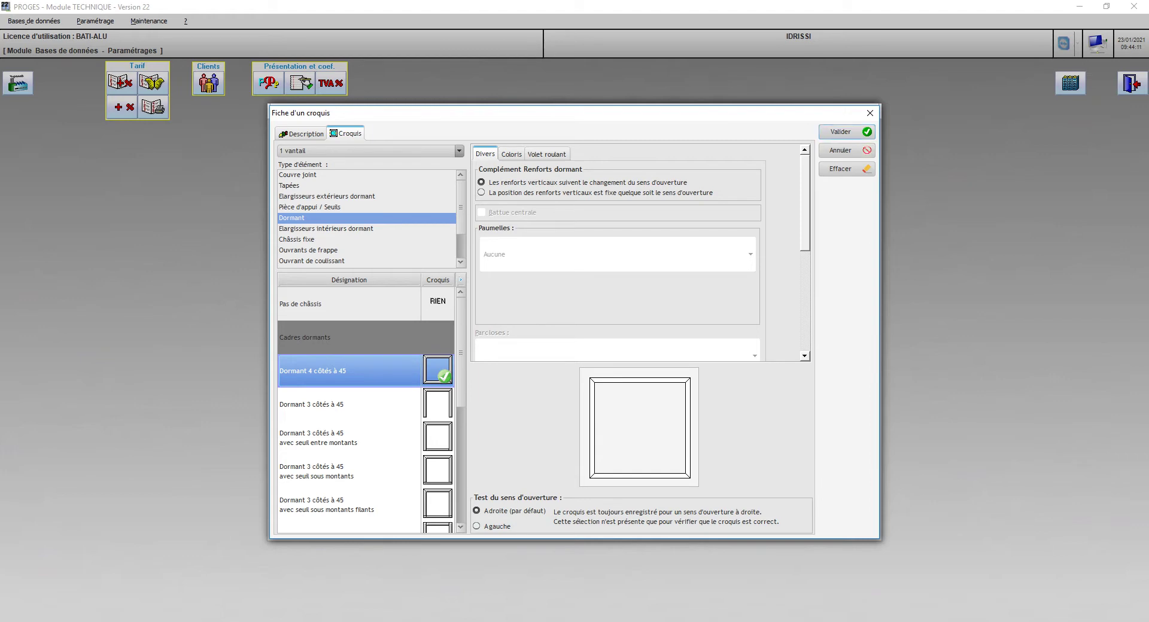
left_click(847, 131)
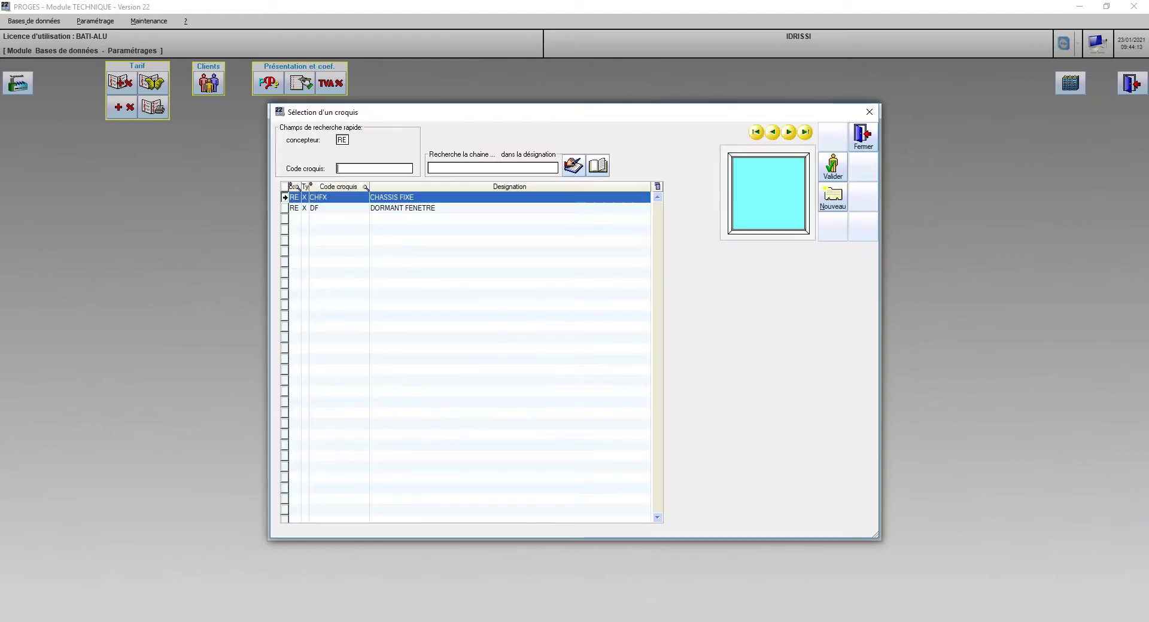
Assign the DF sketch to the new DORMANT FENETRE chassis and save the chassis
double_click(402, 208)
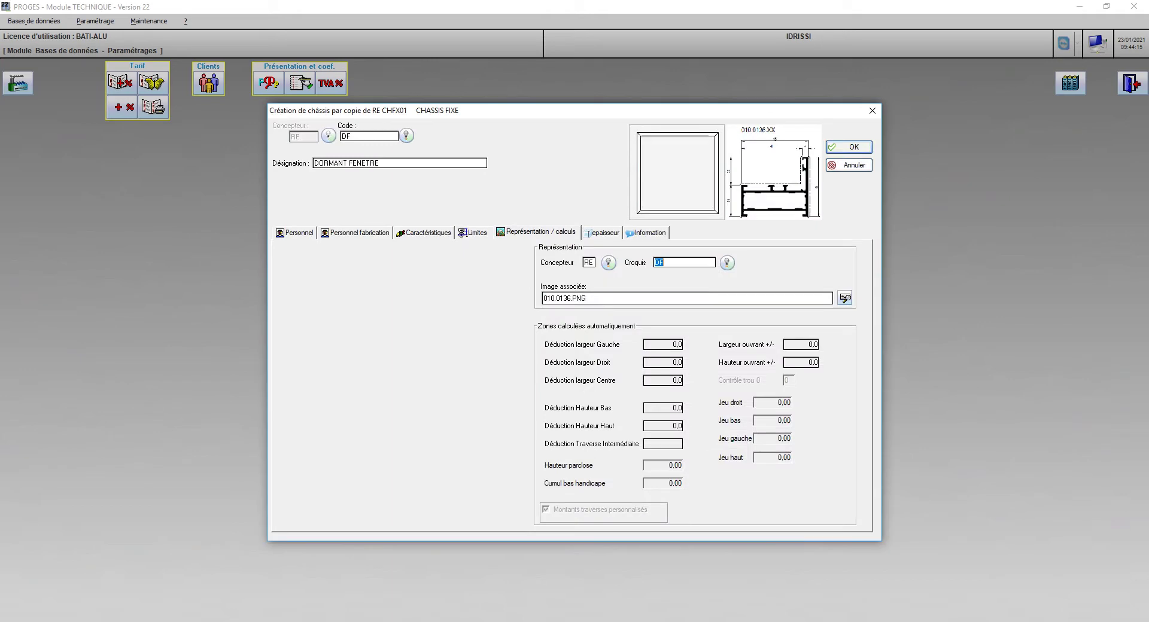
key("Return")
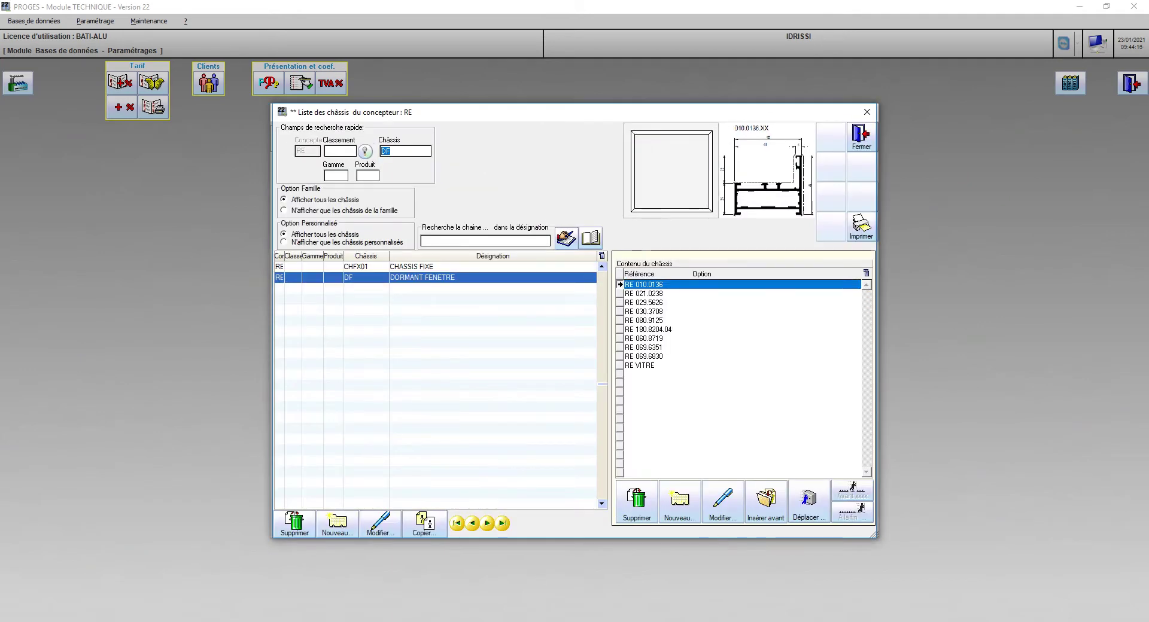
Copy the CHFX01 fixed chassis as a new chassis with code RF and designation REMPLISSAGE FIXE
left_click(419, 267)
left_click(425, 524)
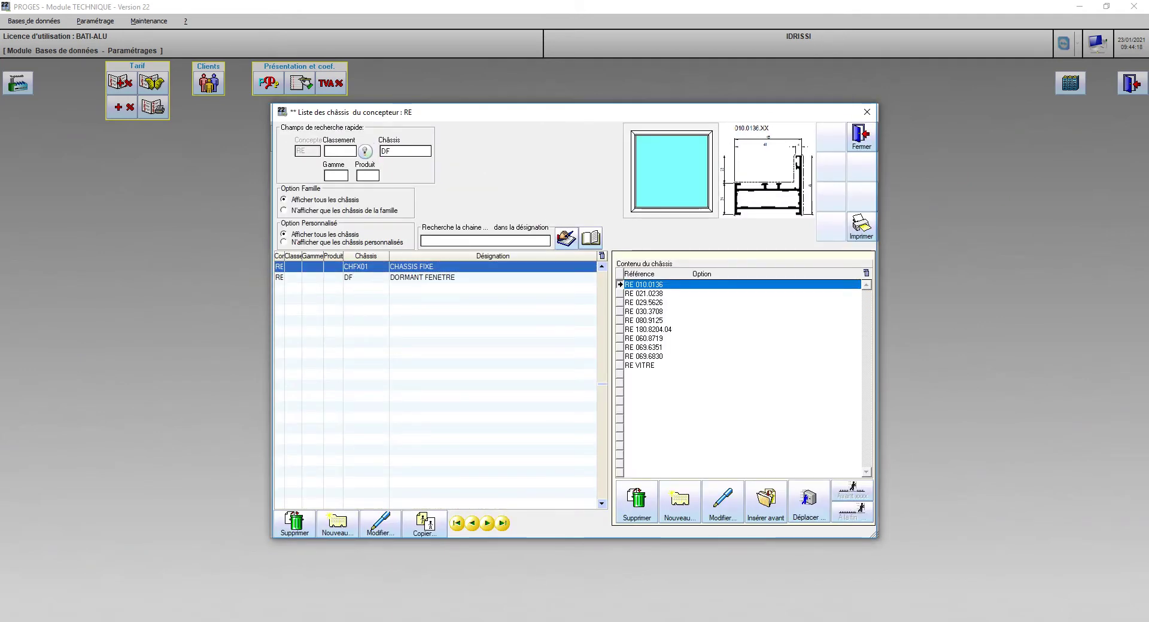
left_click(425, 523)
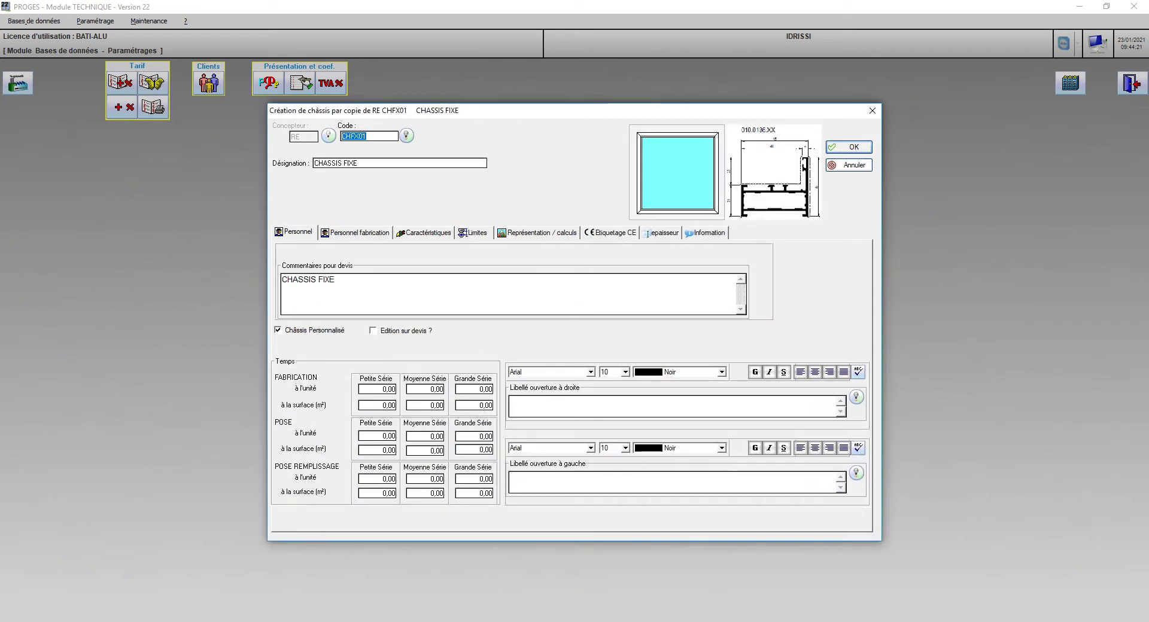
type("RF")
key("Tab")
type("REMP")
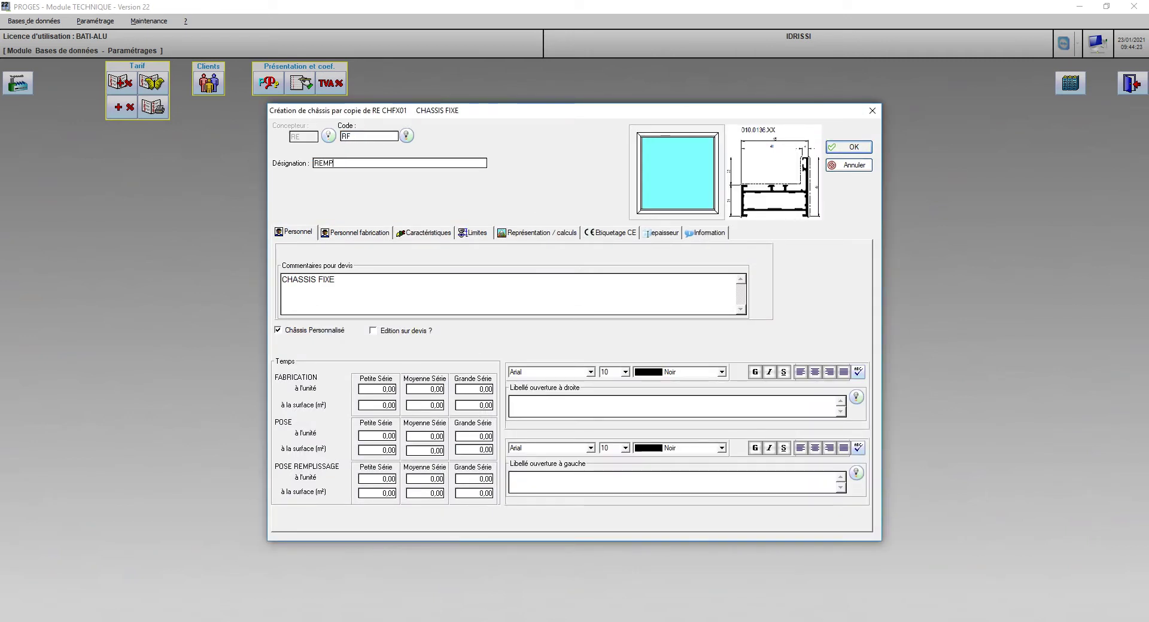
type("LISSAGE")
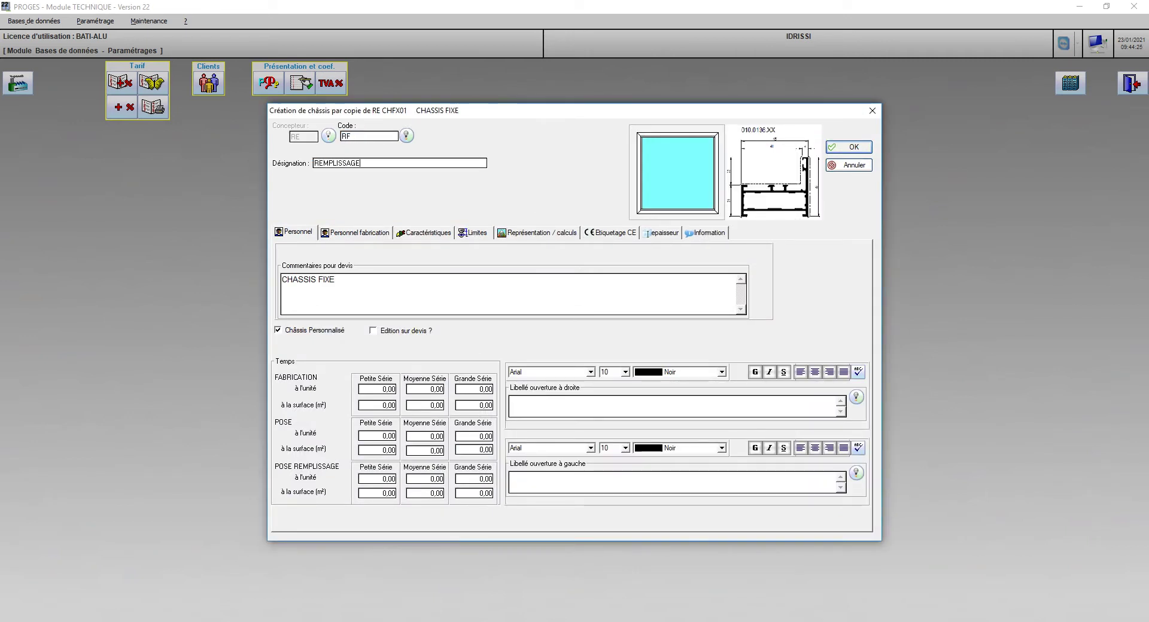
type(" FIXE")
Replace the quotation comment CHASSIS FIXE with a copy of the designation REMPLISSAGE FIXE
key("shift+Tab")
key("Tab")
key("ctrl+c")
right_click(381, 163)
left_click(412, 209)
key("Tab")
right_click(318, 281)
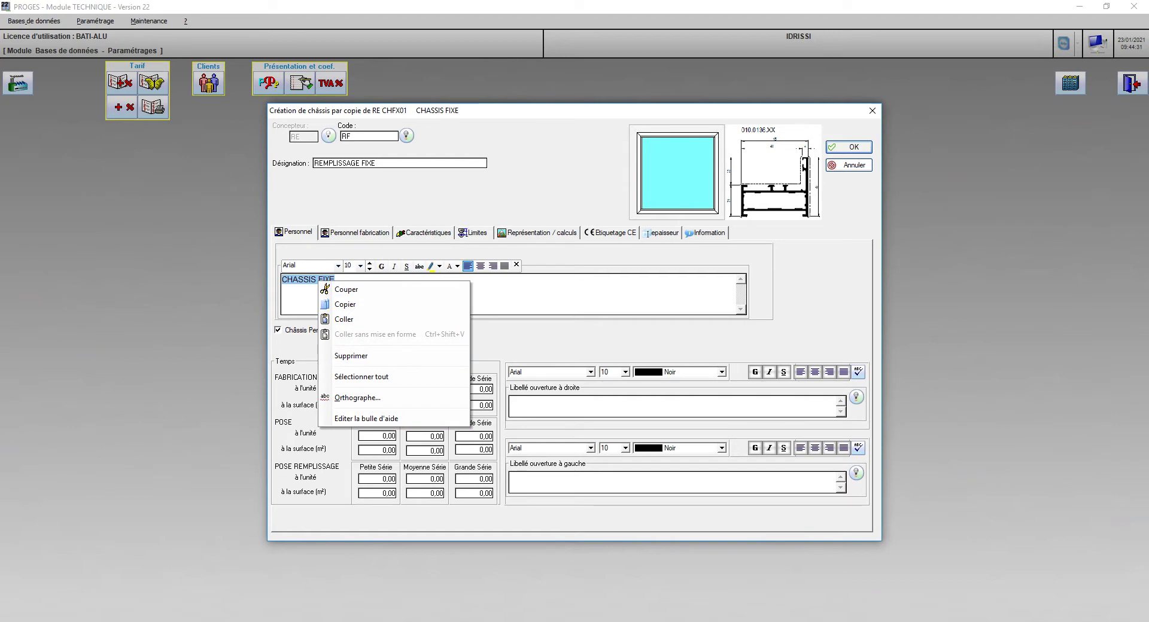
left_click(344, 319)
Review the priority codes in the RF chassis characteristics and keep the code set to pas de contrôle
left_click(356, 233)
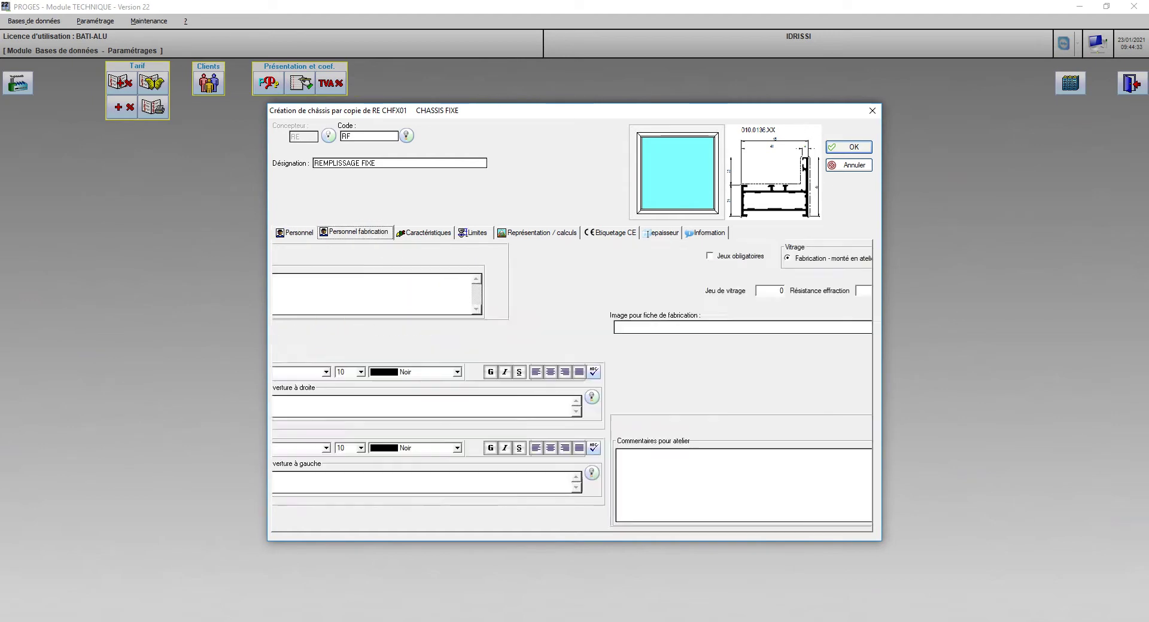
left_click(425, 233)
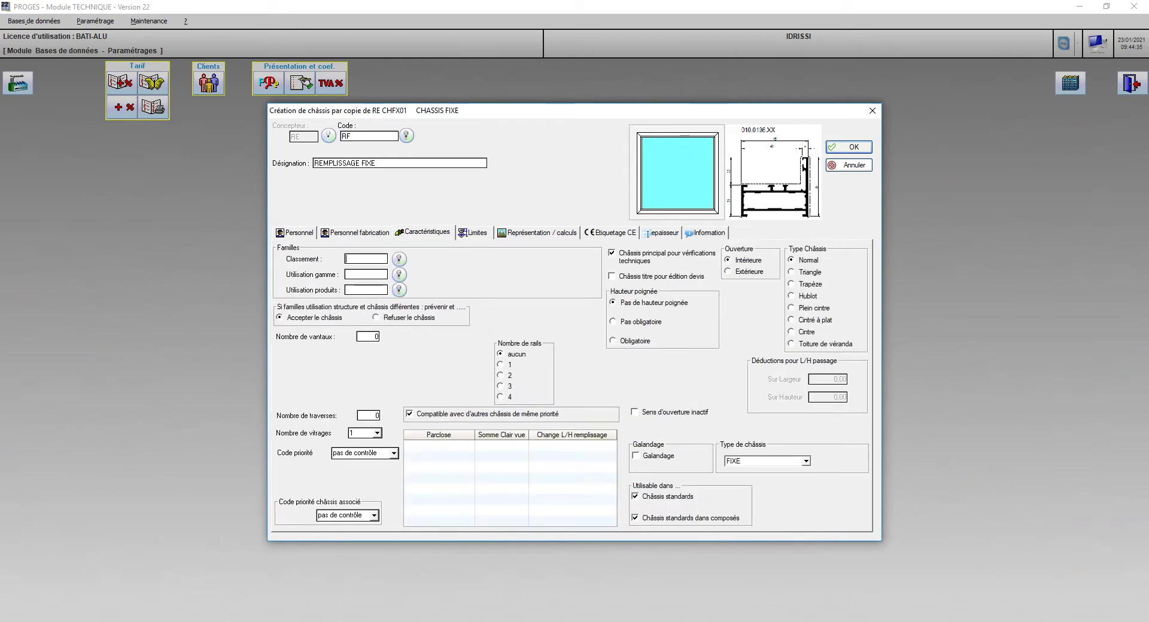
left_click(394, 454)
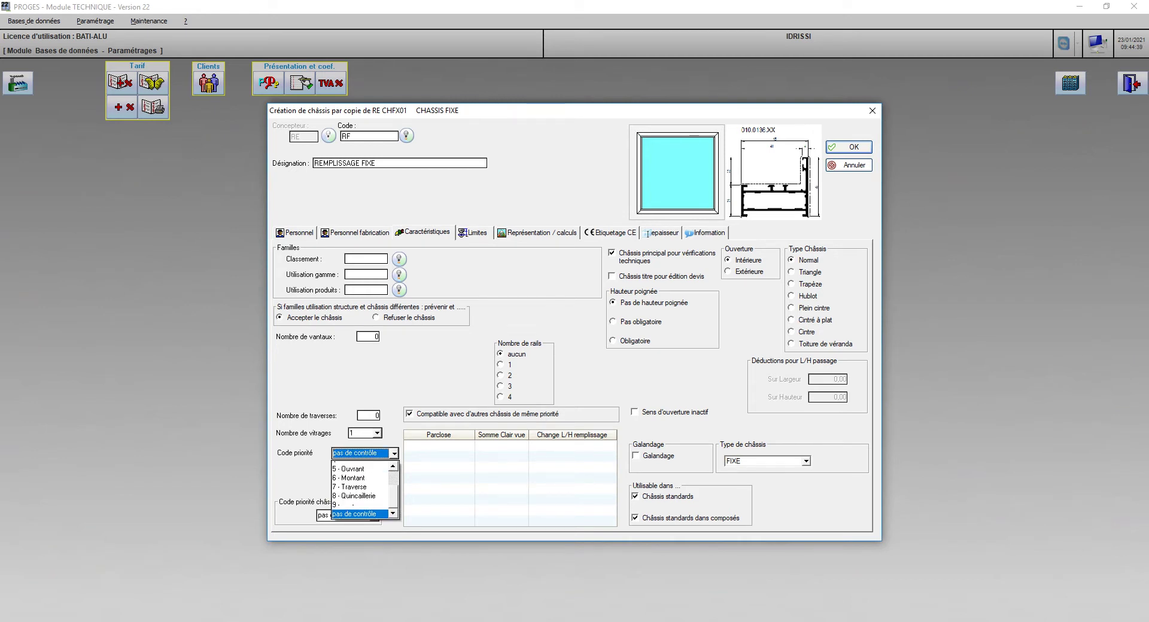
scroll(361, 488, "up", 2)
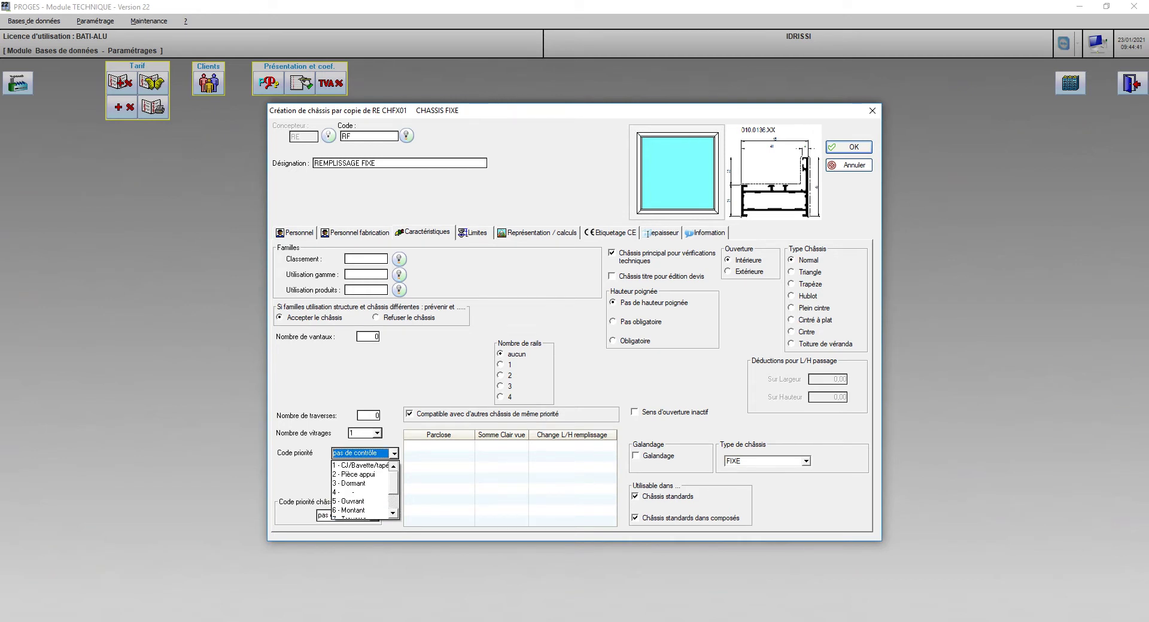
scroll(361, 488, "down", 2)
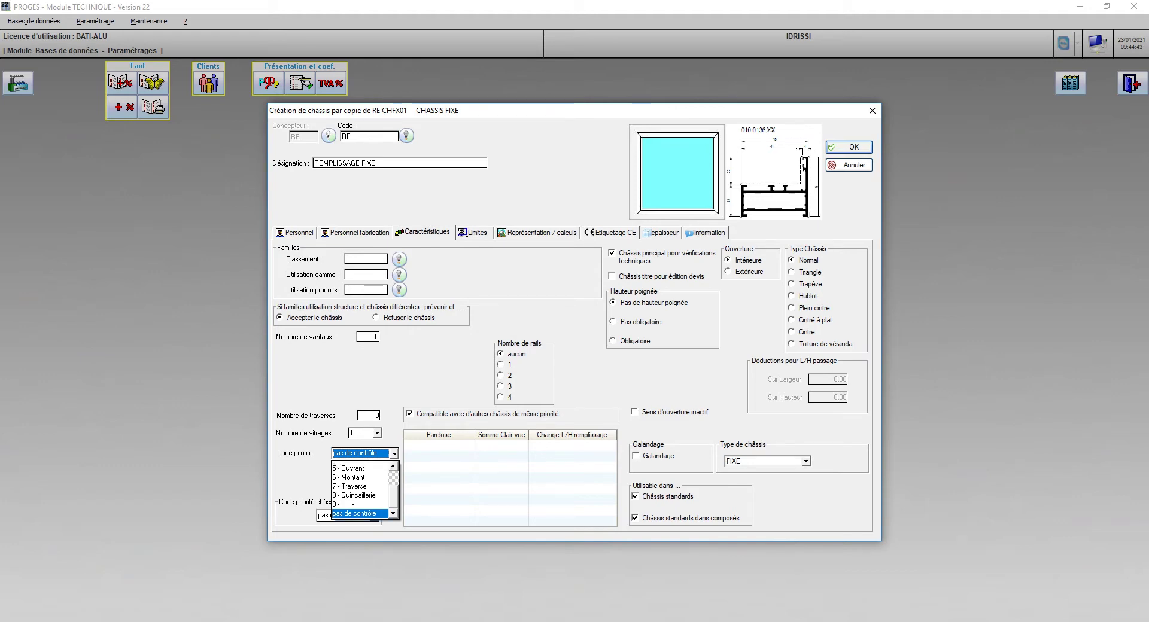
left_click(359, 515)
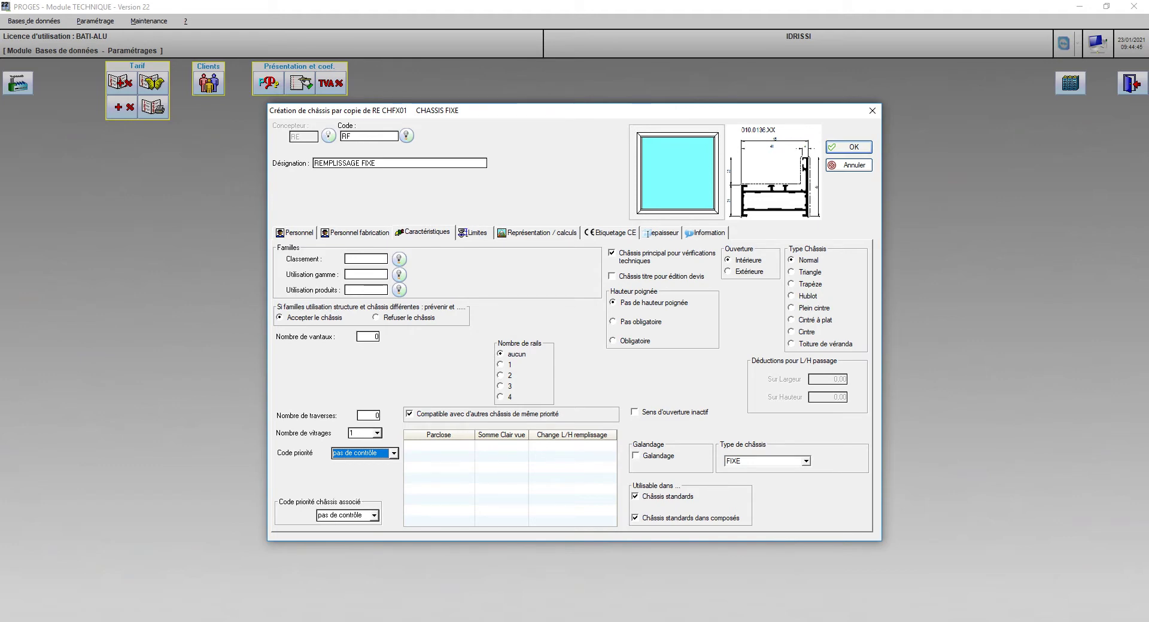
Create a new rectangular sketch for the chassis representation with code RF and designation REMPLISSAGE FIXE
left_click(541, 232)
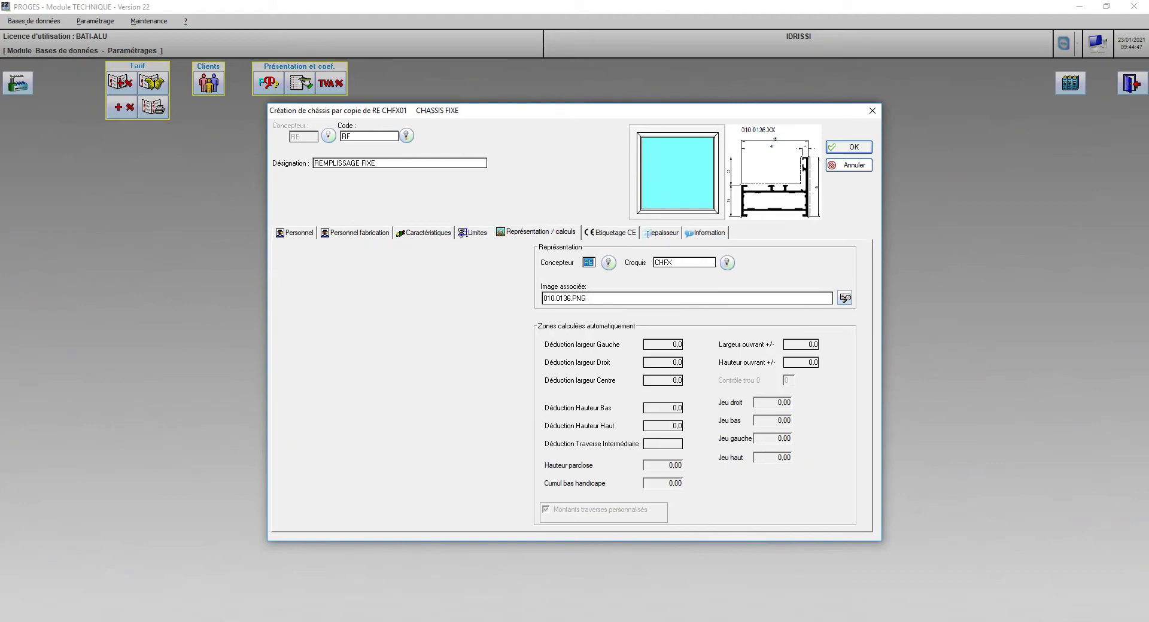
left_click(727, 263)
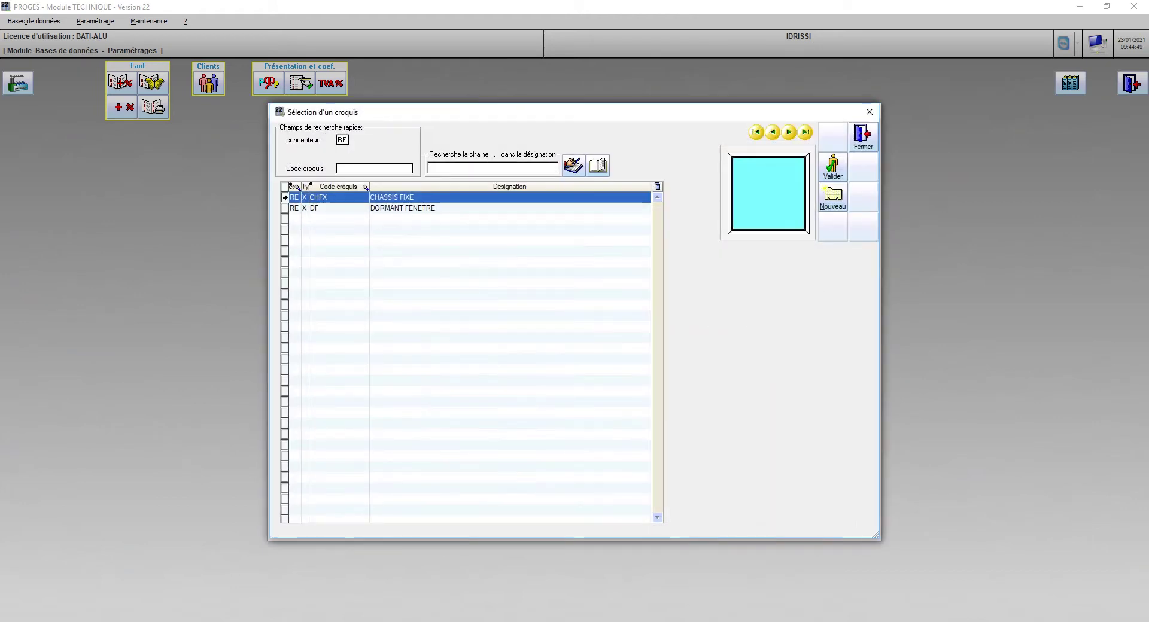
left_click(833, 198)
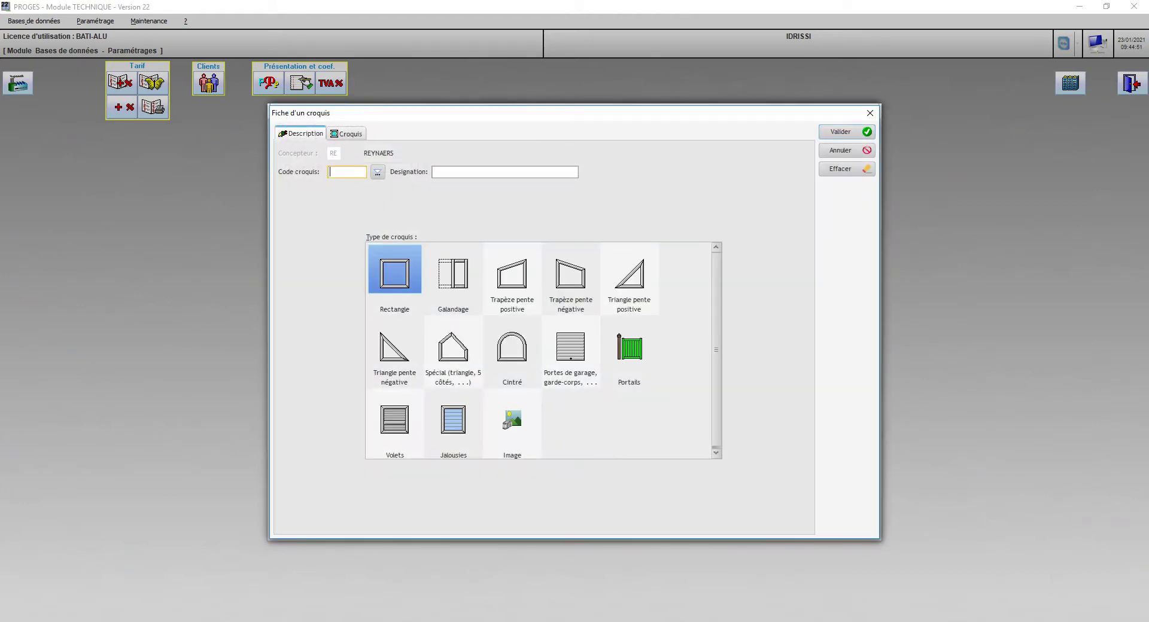
type("RF")
key("Tab")
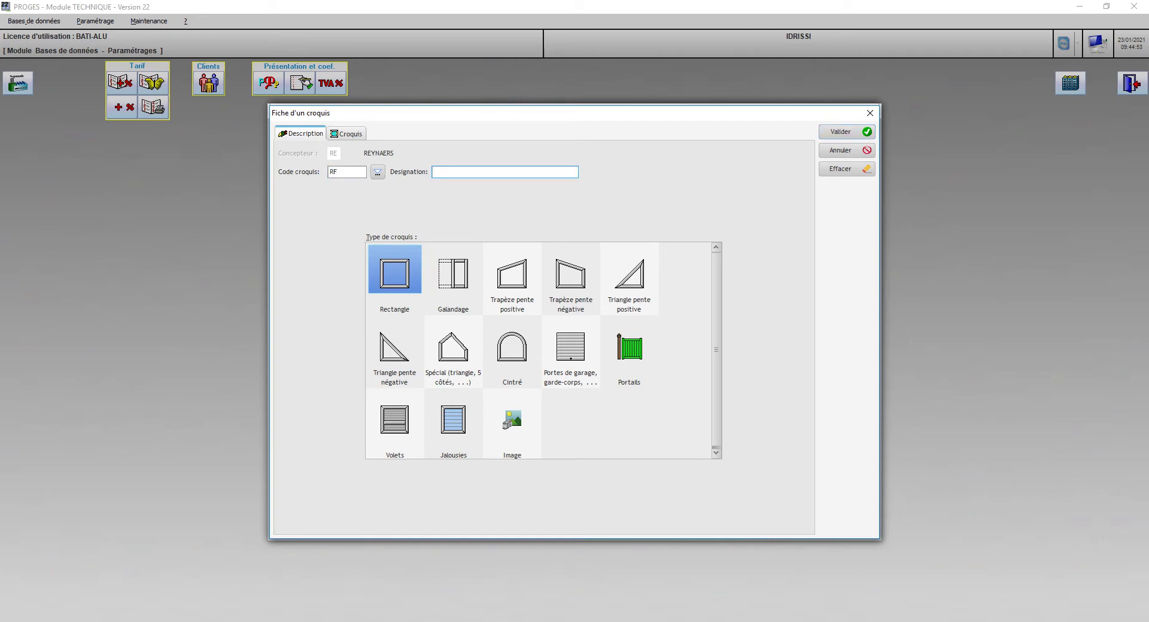
type("REMPLISSAGE FIXE")
Define the RF sketch as a Châssis fixe element using the plain Châssis fixe model
left_click(346, 133)
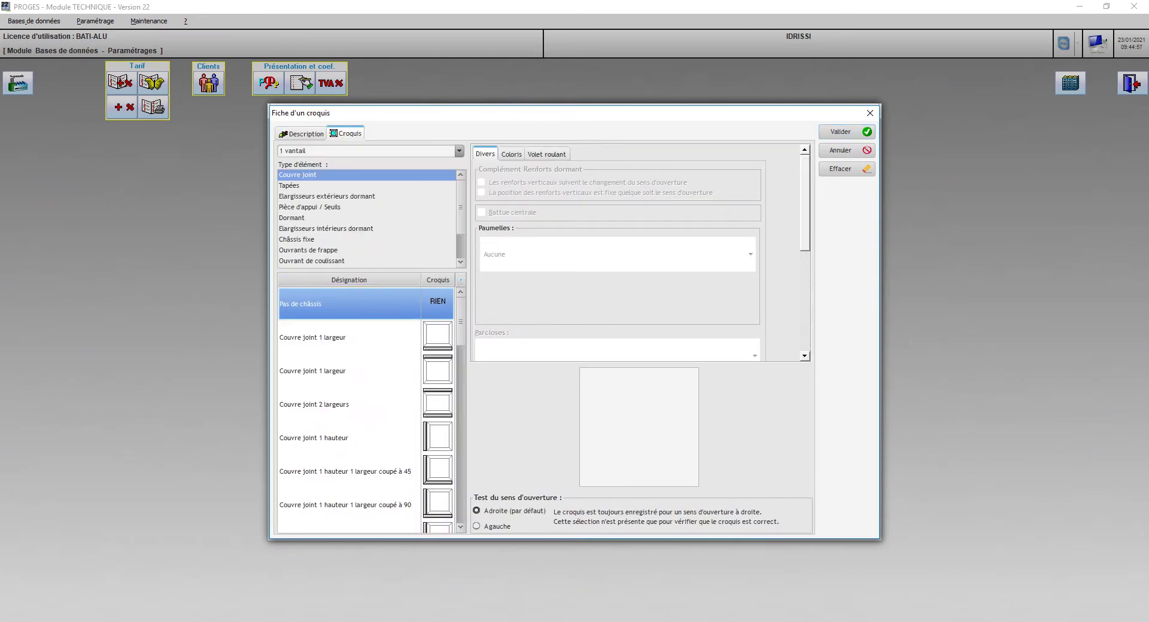
left_click(323, 239)
double_click(349, 338)
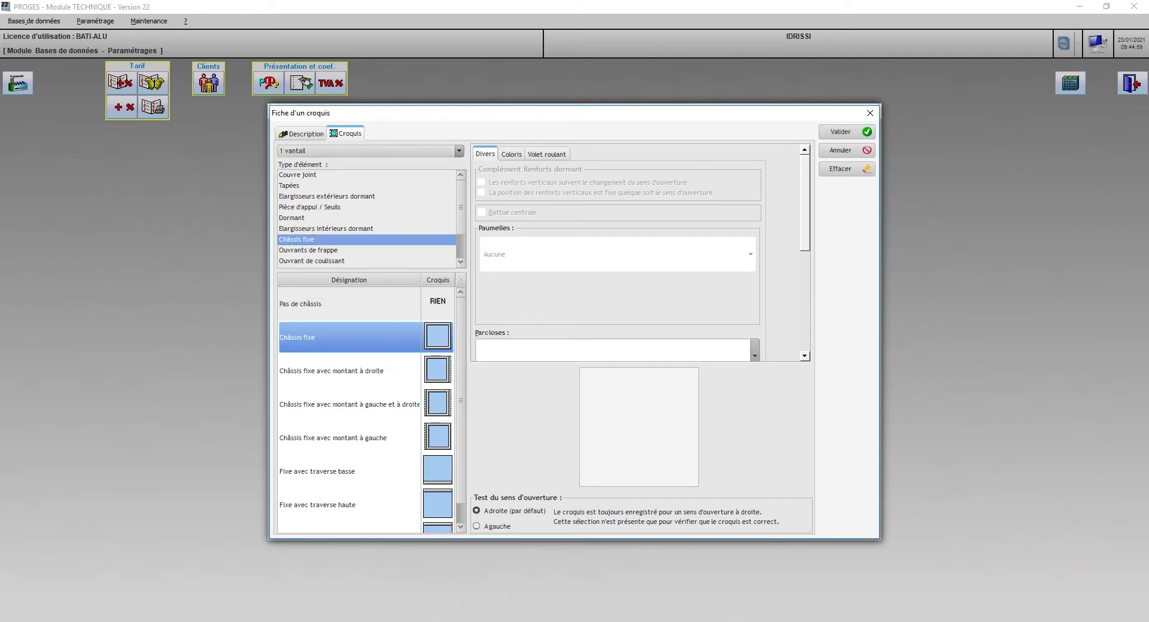
scroll(638, 254, "down", 5)
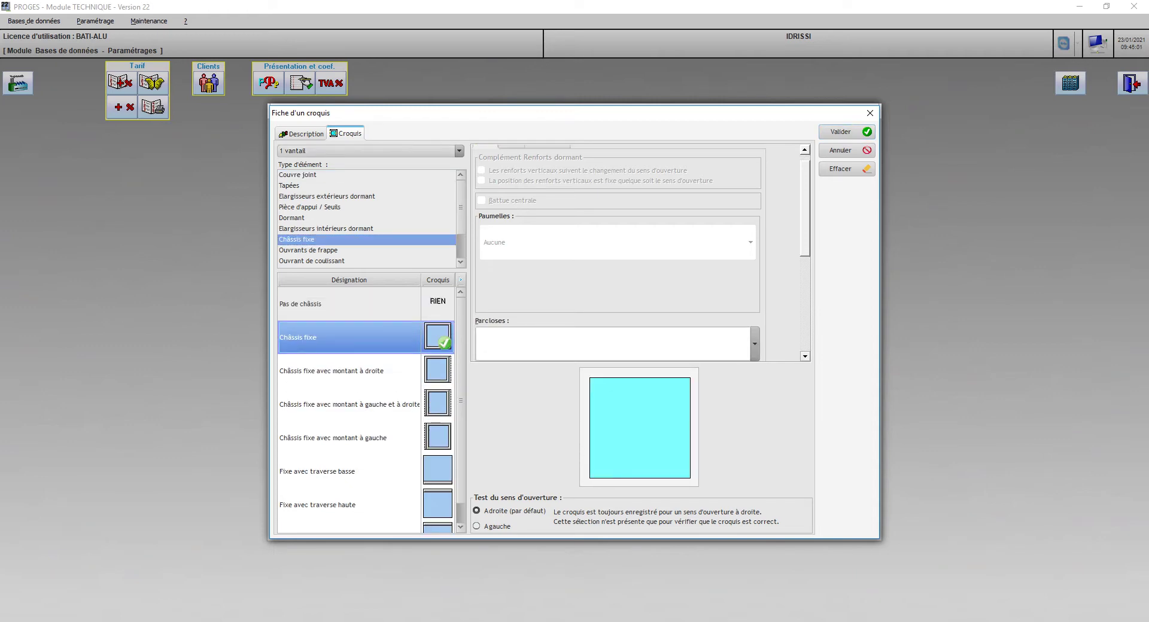
Set the sketch's glazing beads to Parcloses à 90° - horizontales filantes
left_click(755, 321)
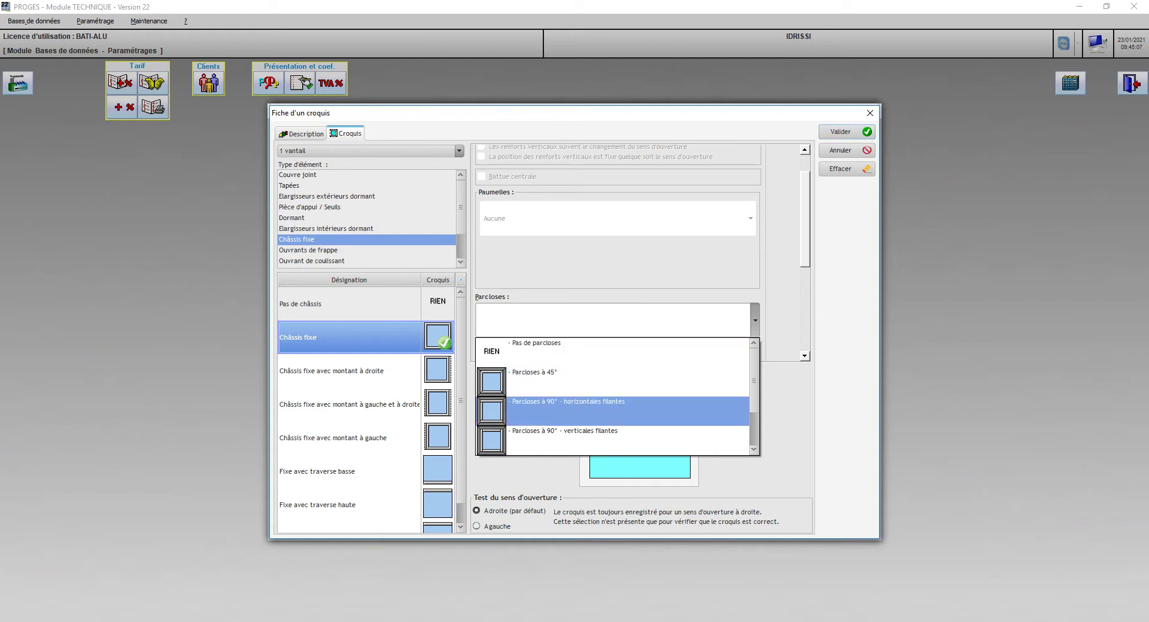
left_click(612, 412)
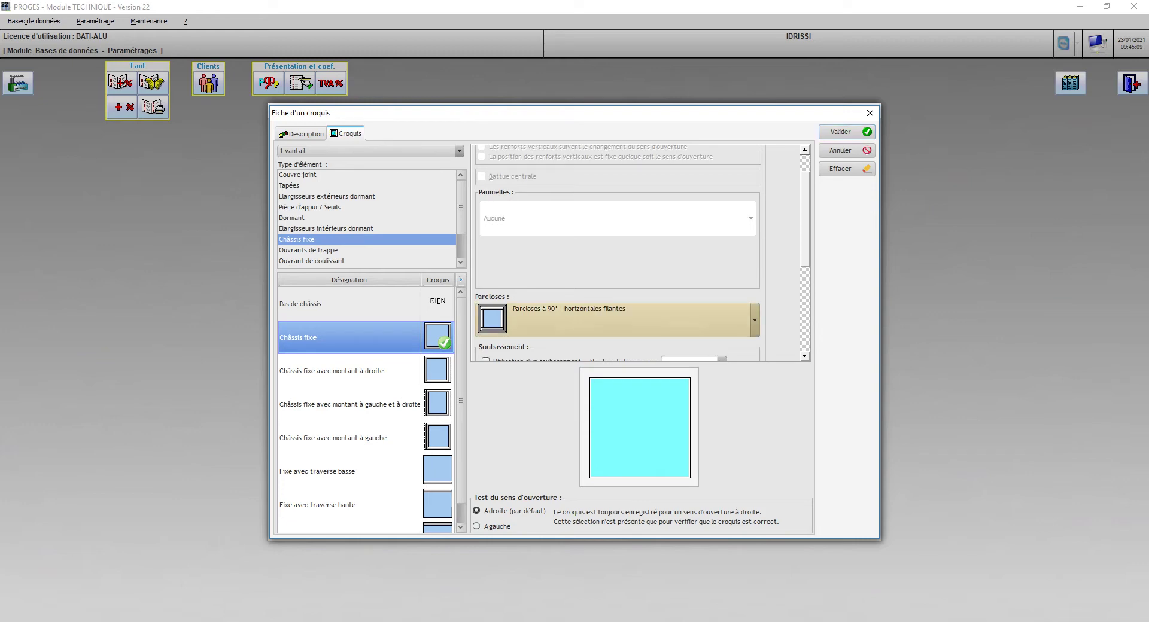
left_click(755, 320)
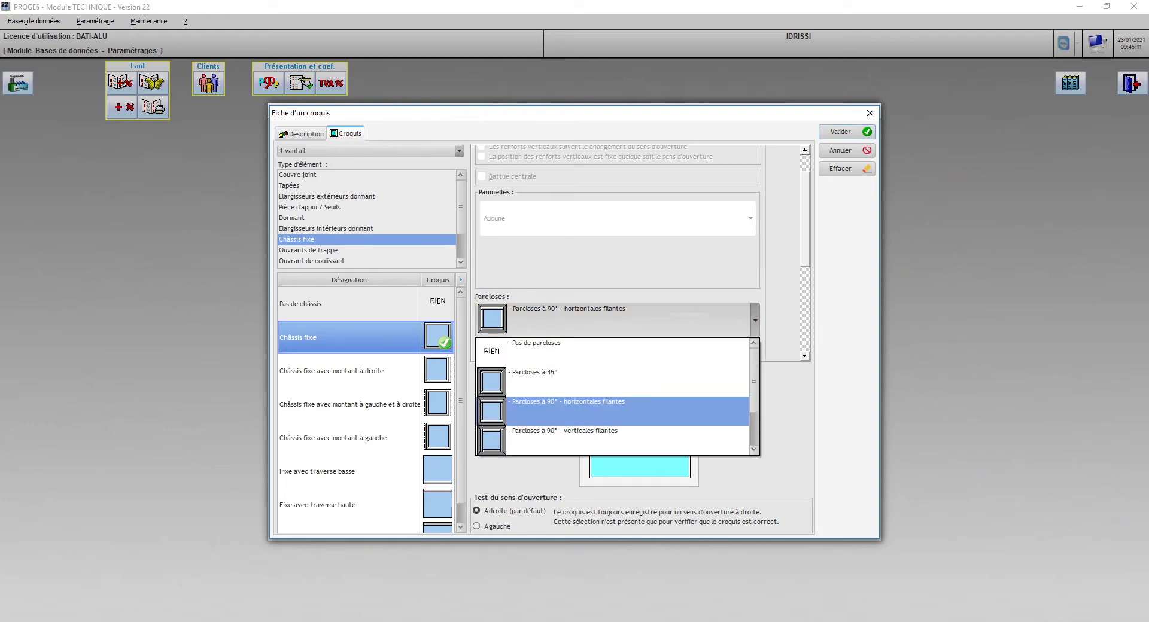
key("Down")
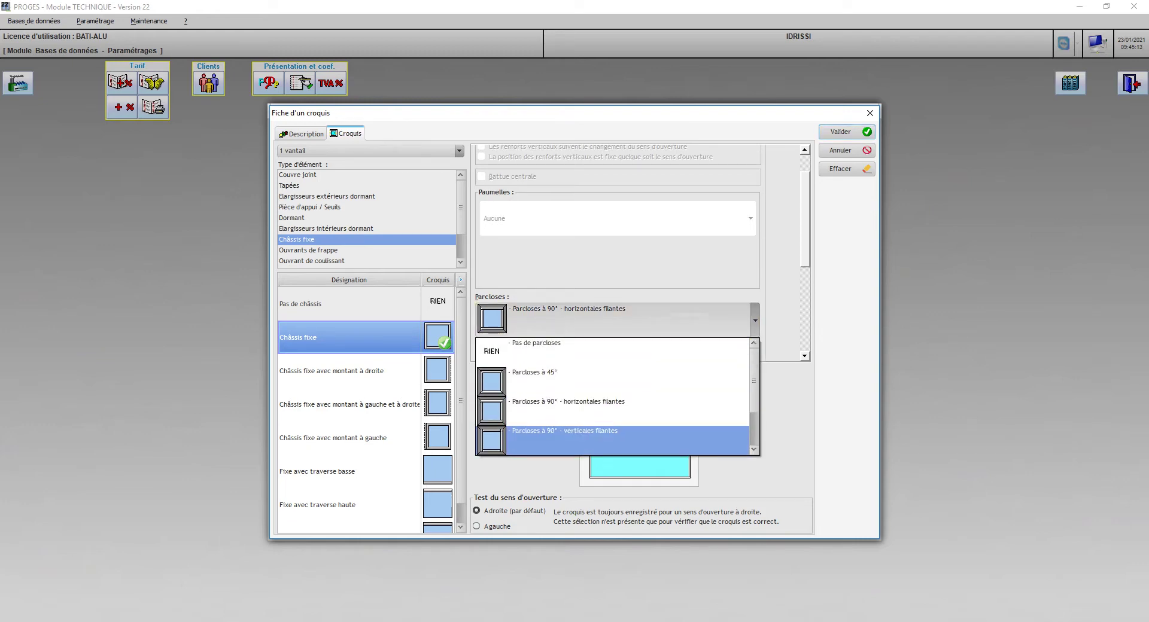
key("Up")
key("Return")
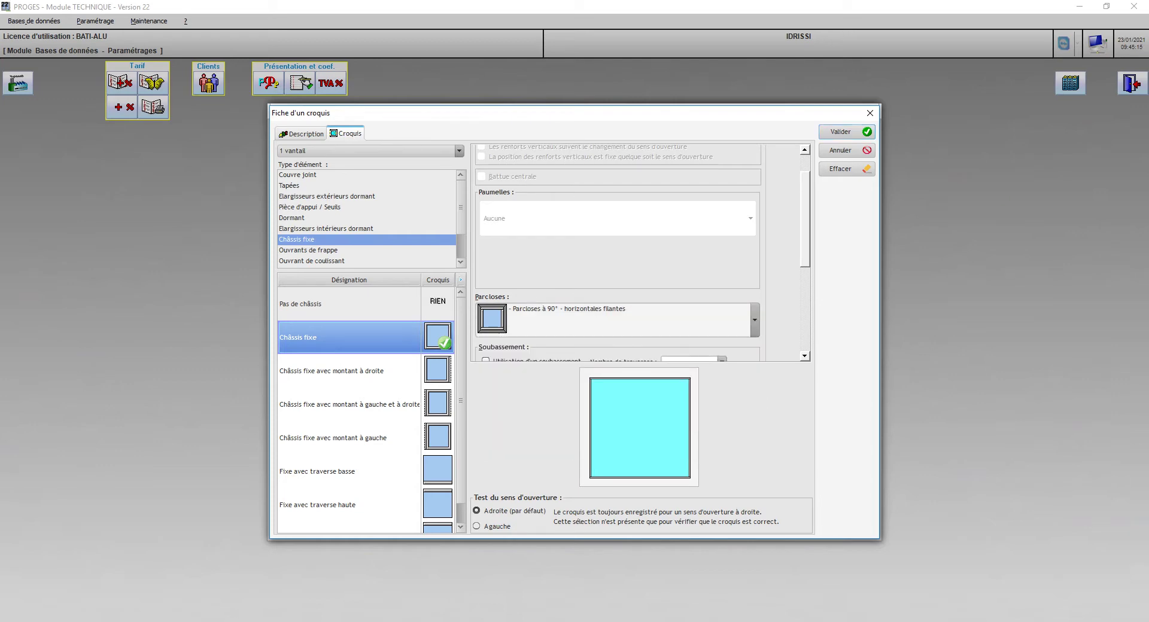
Validate the RF sketch for the REMPLISSAGE FIXE chassis and save the chassis
left_click(847, 132)
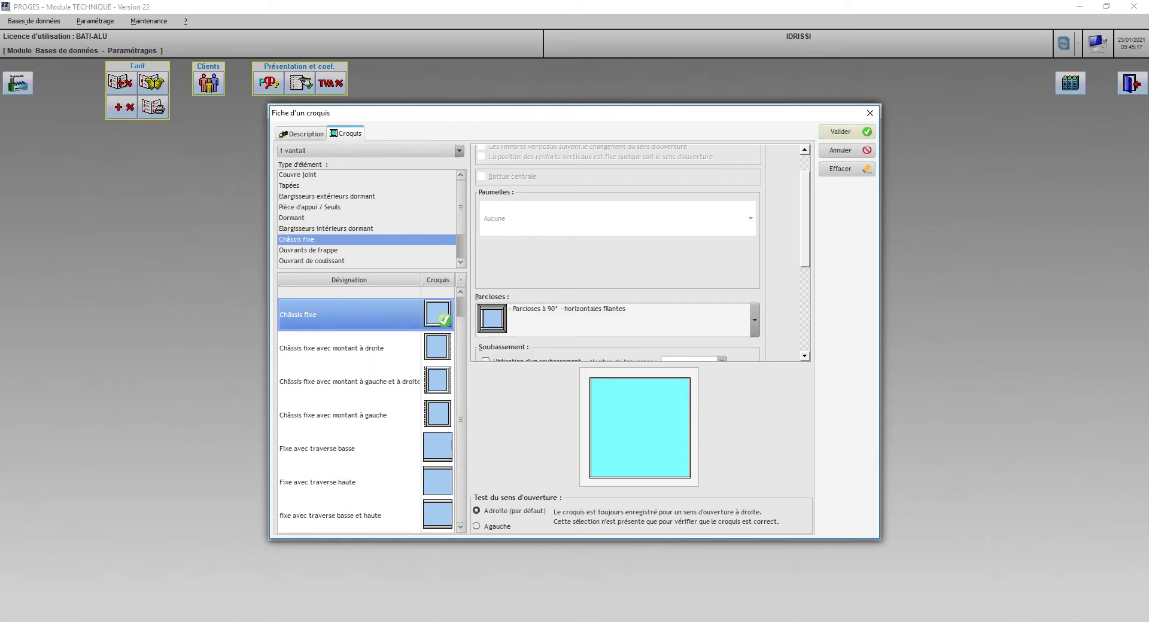
double_click(401, 220)
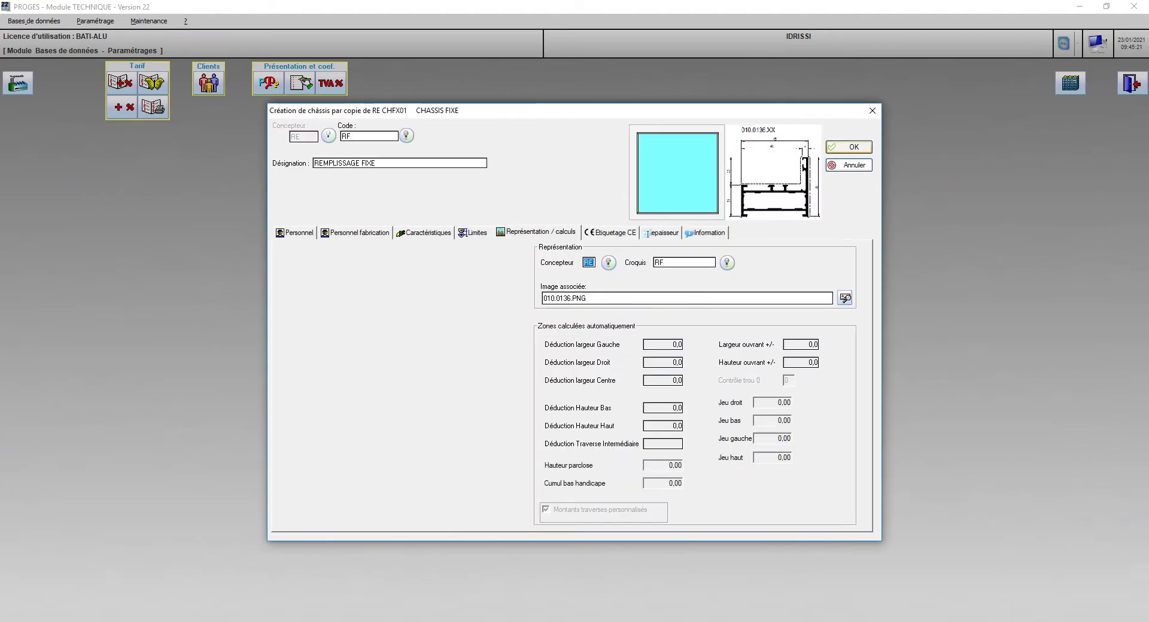
key("Return")
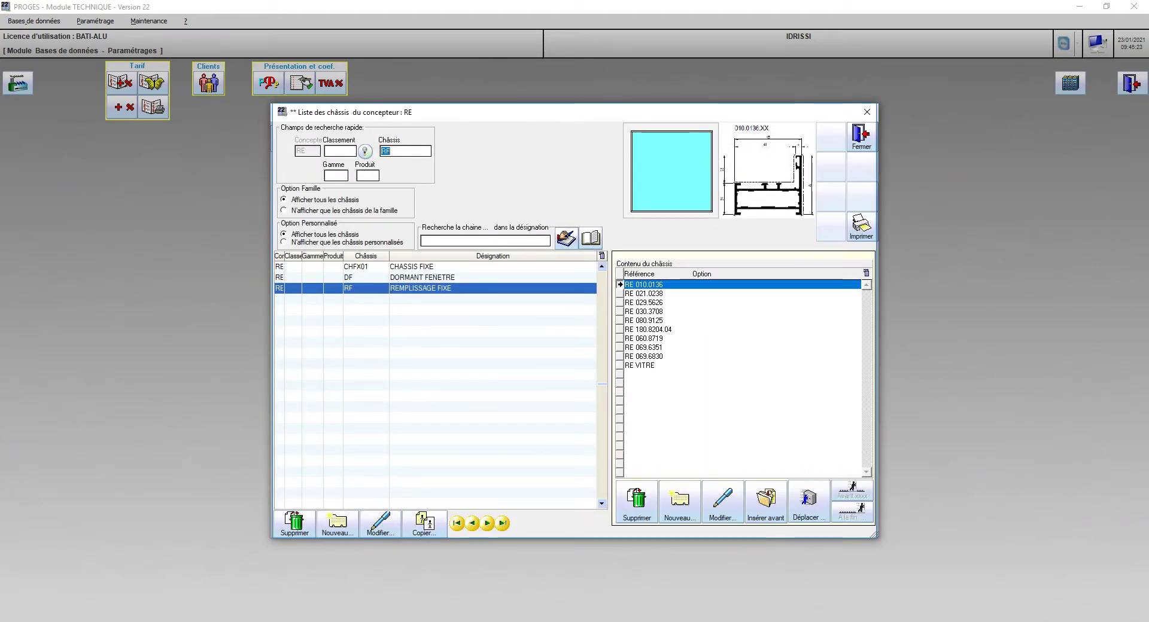
Delete the VITRE line from the contents of the DF DORMANT FENETRE chassis
left_click(422, 278)
left_click(644, 365)
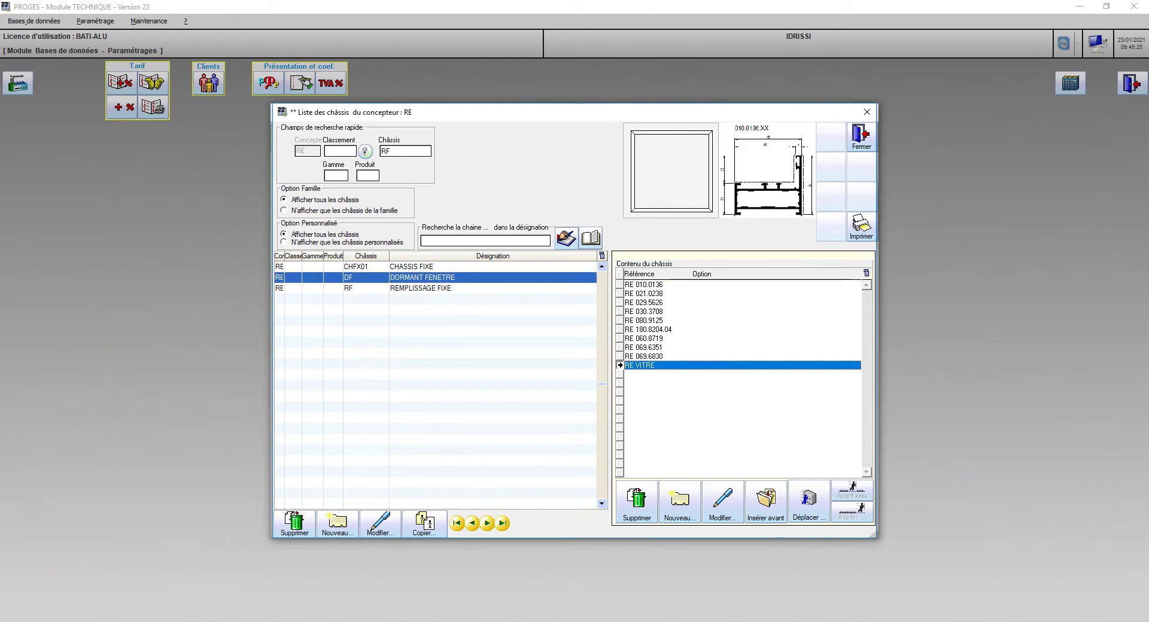
left_click(637, 503)
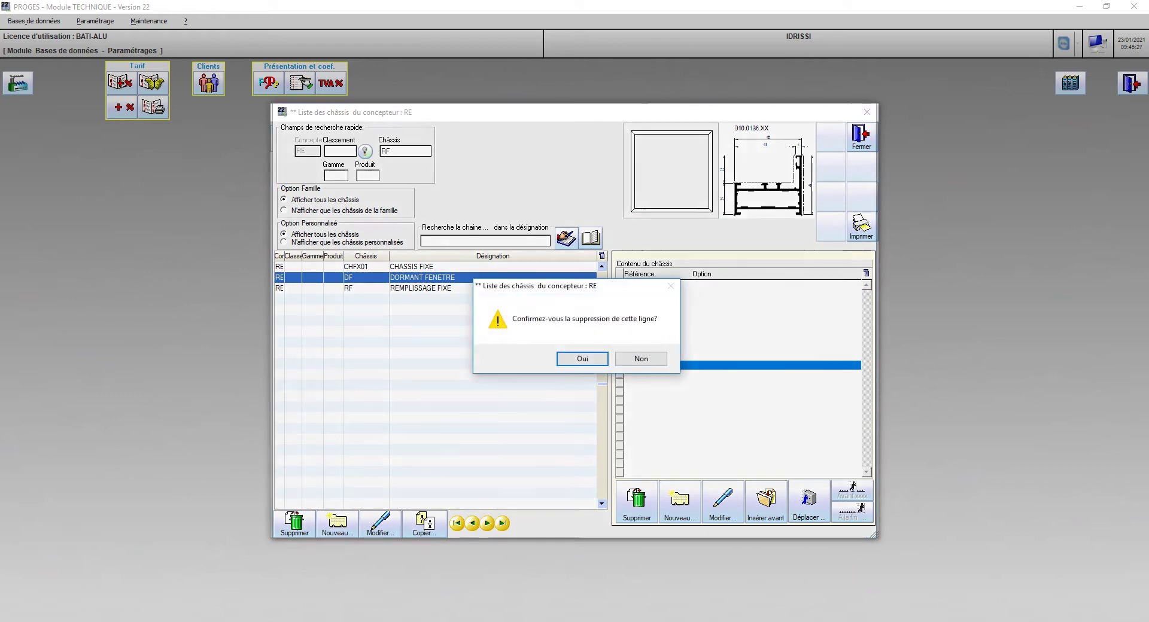
key("Return")
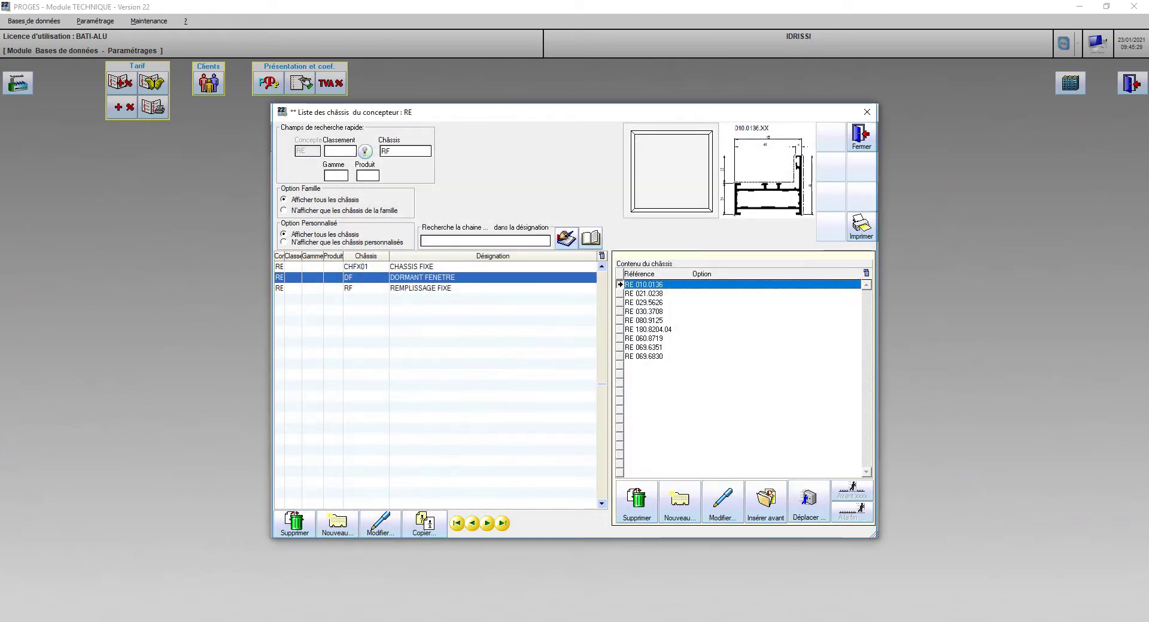
Delete the 030.3708 glazing bead and the 080.9125 interior joint from the DF chassis contents
left_click(723, 502)
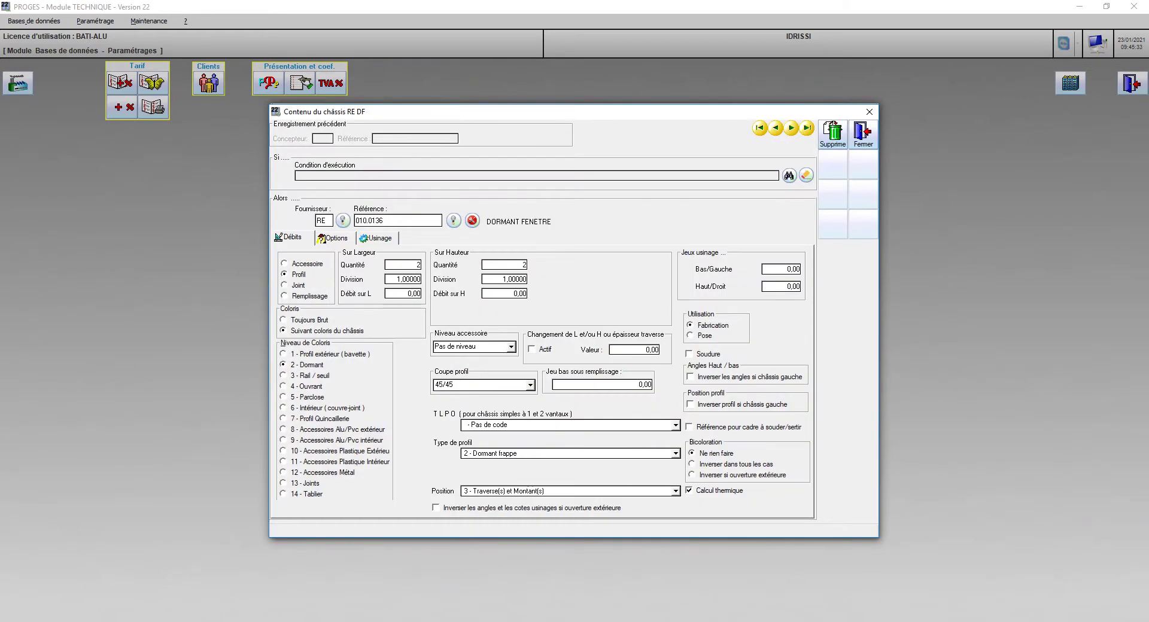
left_click(791, 128)
left_click(791, 128)
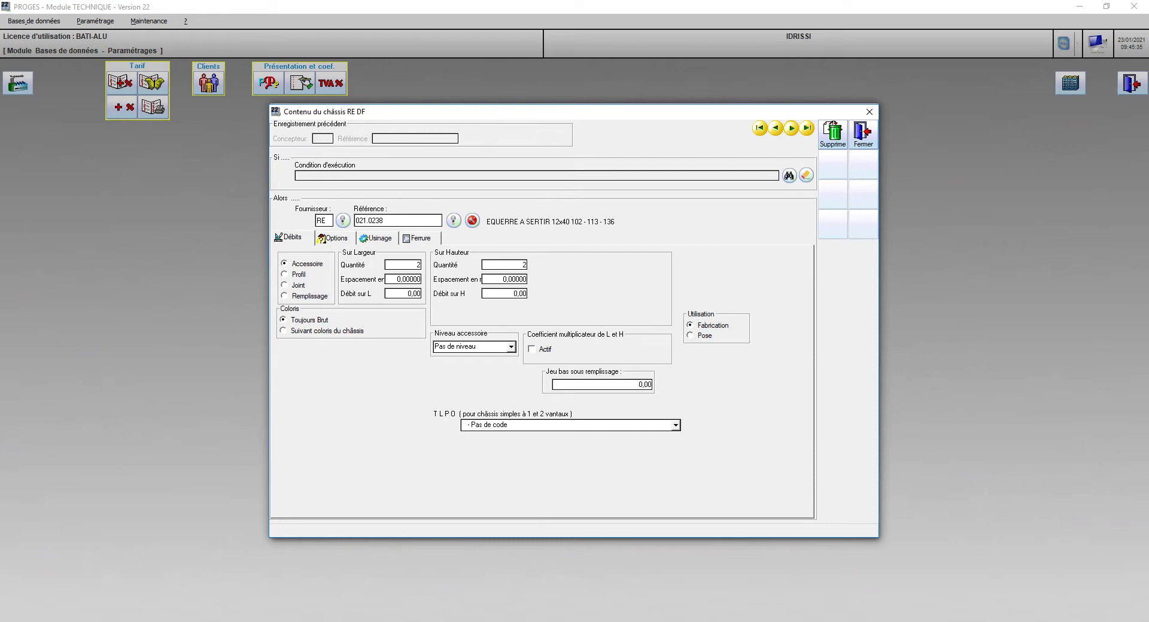
left_click(791, 128)
left_click(792, 128)
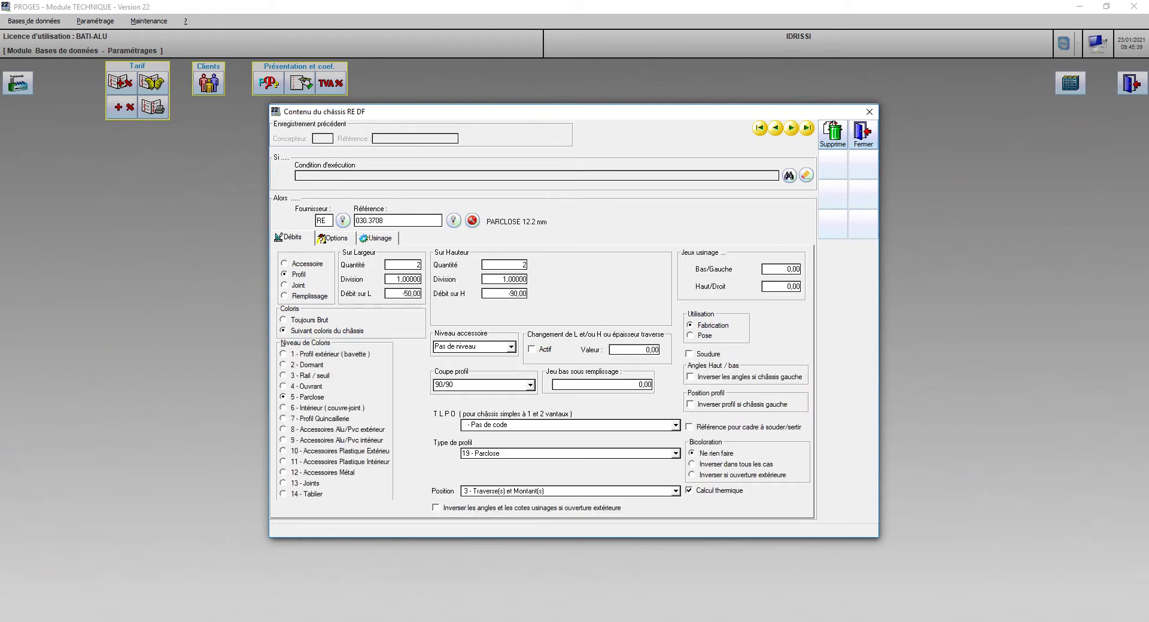
left_click(833, 132)
left_click(582, 357)
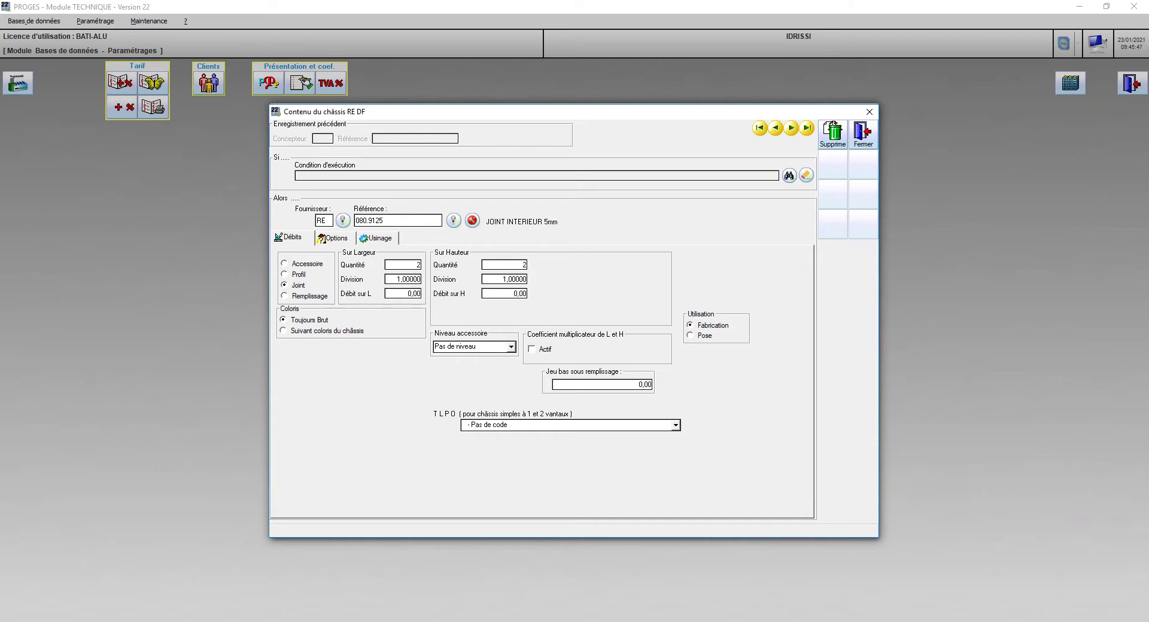
left_click(833, 134)
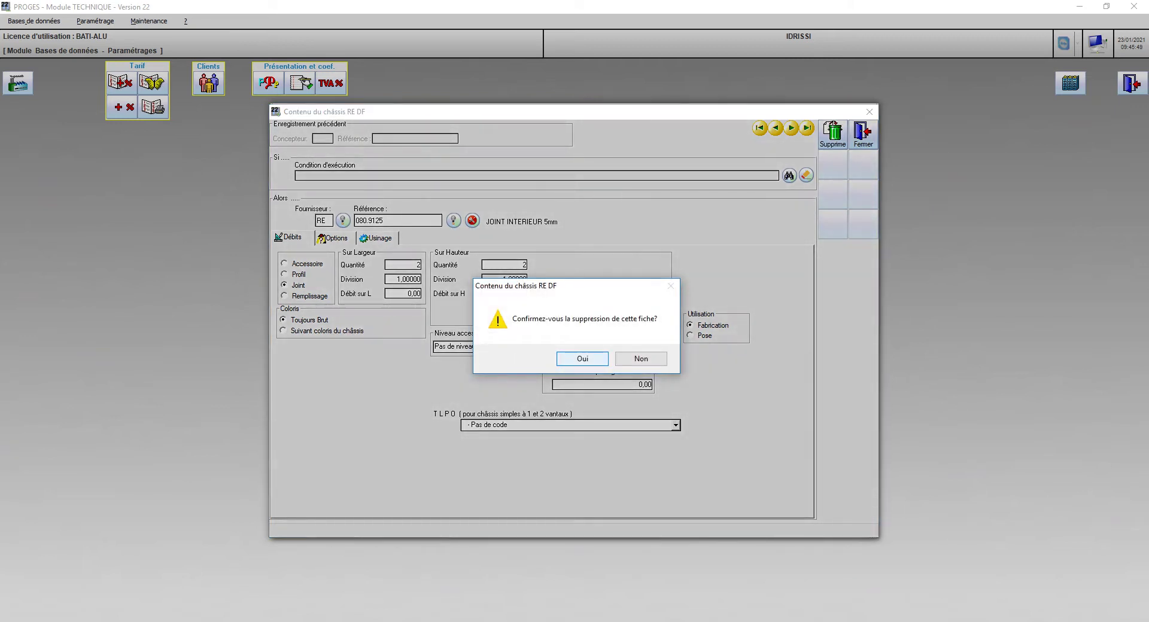
key("Return")
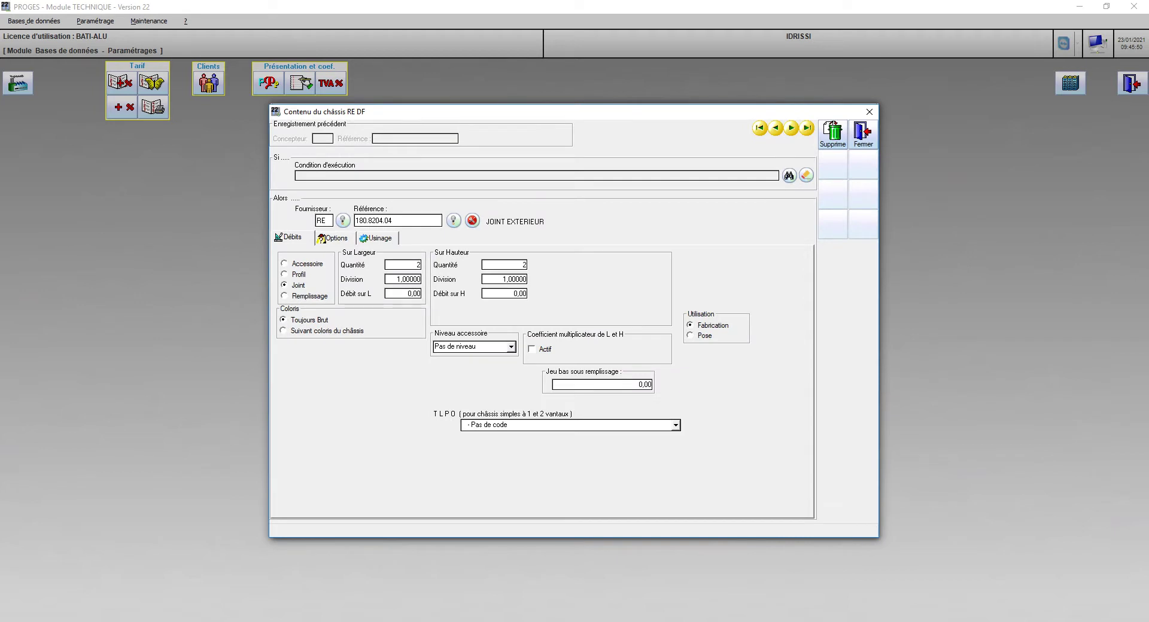
Delete the 069.6351 glazing setting block from the DF chassis contents, keeping the 060.8719 alignment bracket and 069.6830 drain cap
key("Page_Down")
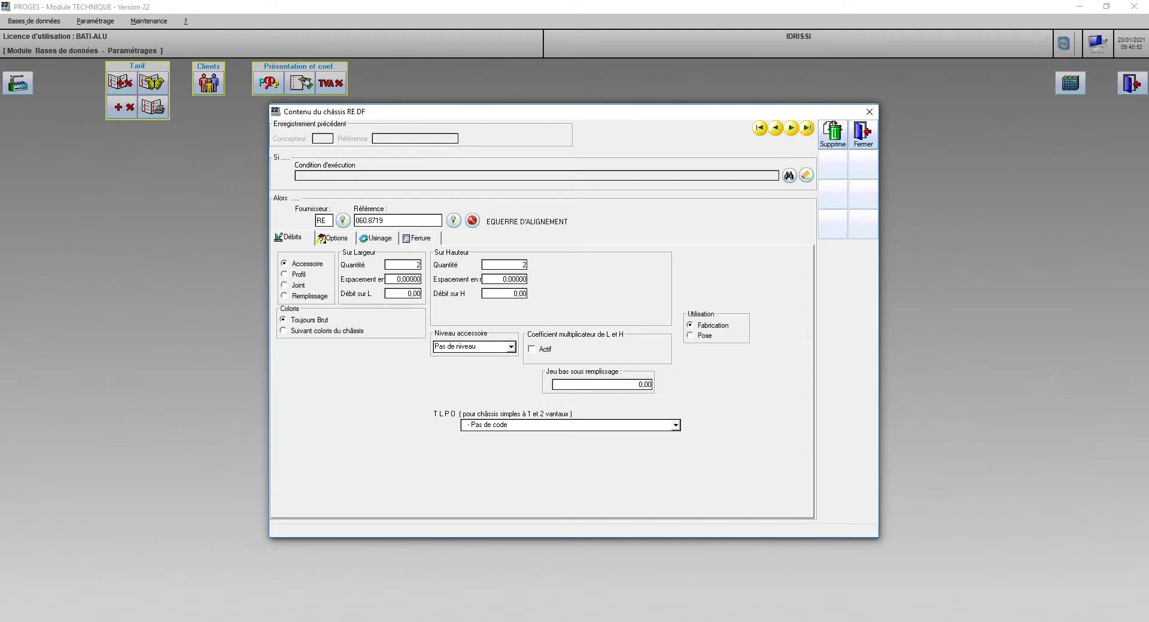
left_click(791, 129)
left_click(833, 134)
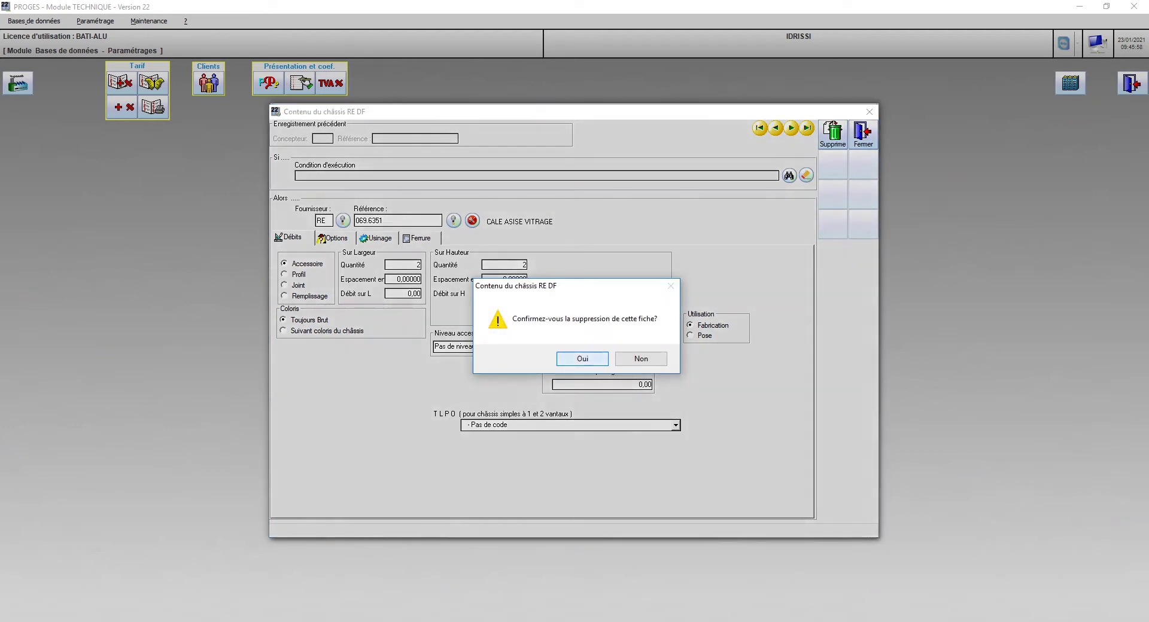
key("Return")
left_click(792, 128)
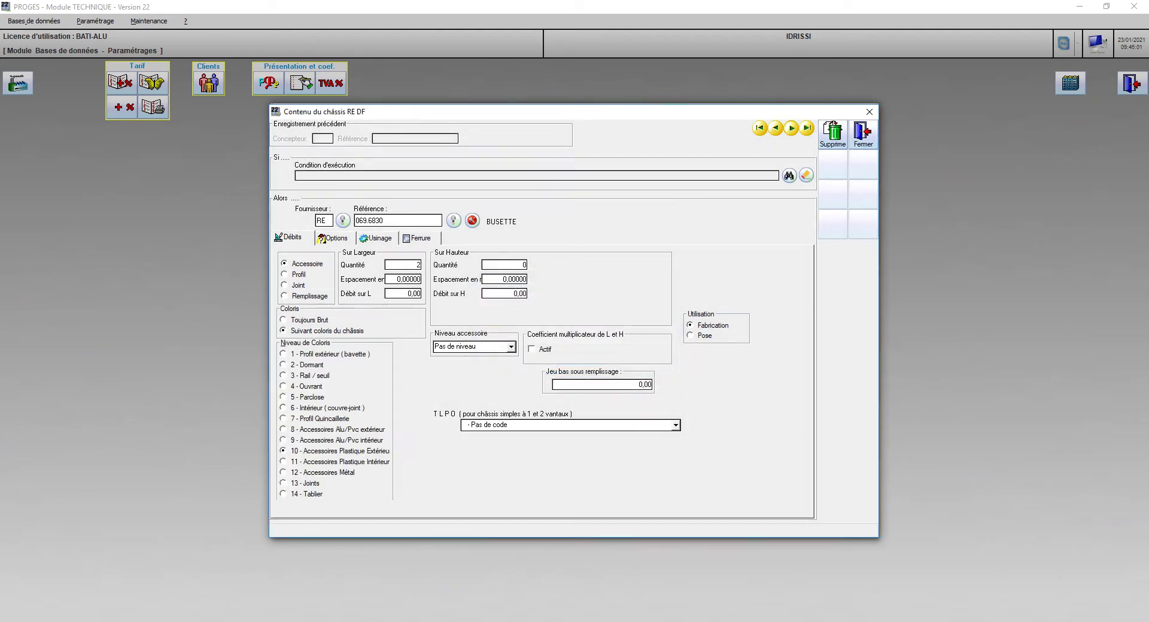
key("Return")
key("Escape")
Delete the 010.0136 frame profile, 021.0238 crimp bracket and 029.5626 round joint from the RF REMPLISSAGE FIXE contents
left_click(421, 289)
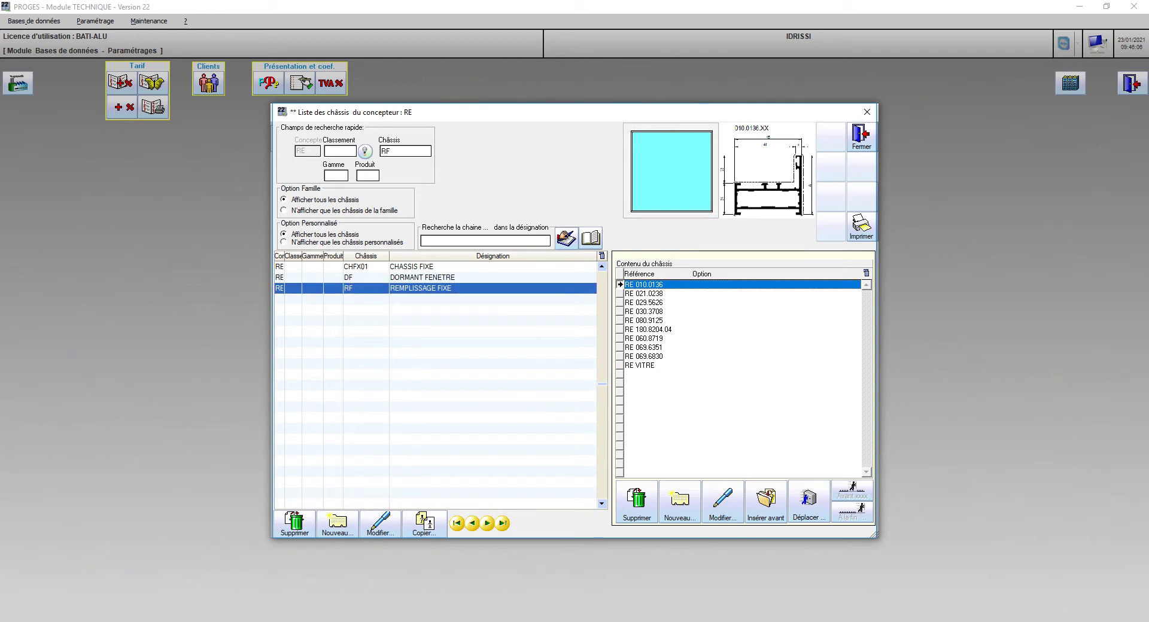
left_click(723, 501)
left_click(832, 135)
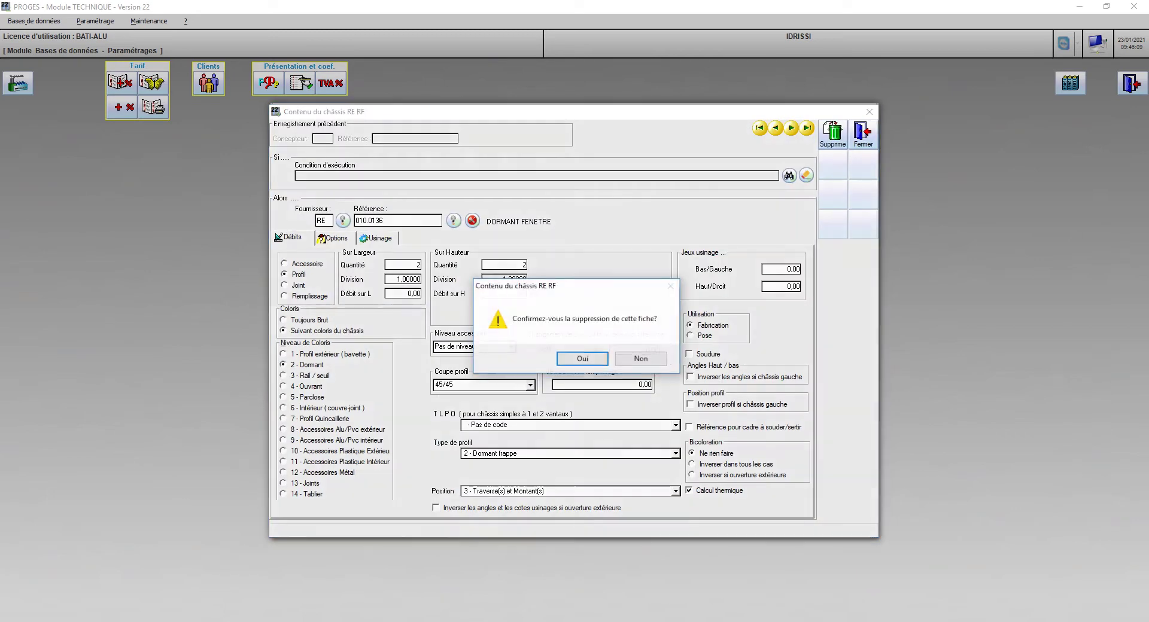
left_click(582, 358)
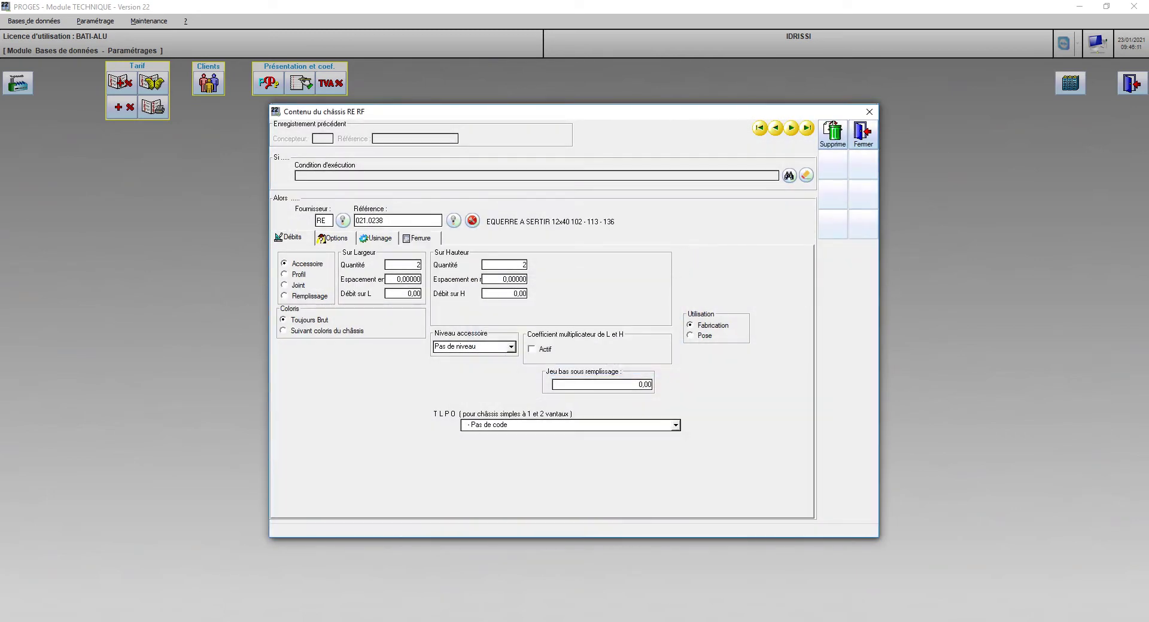
key("Delete")
key("Return")
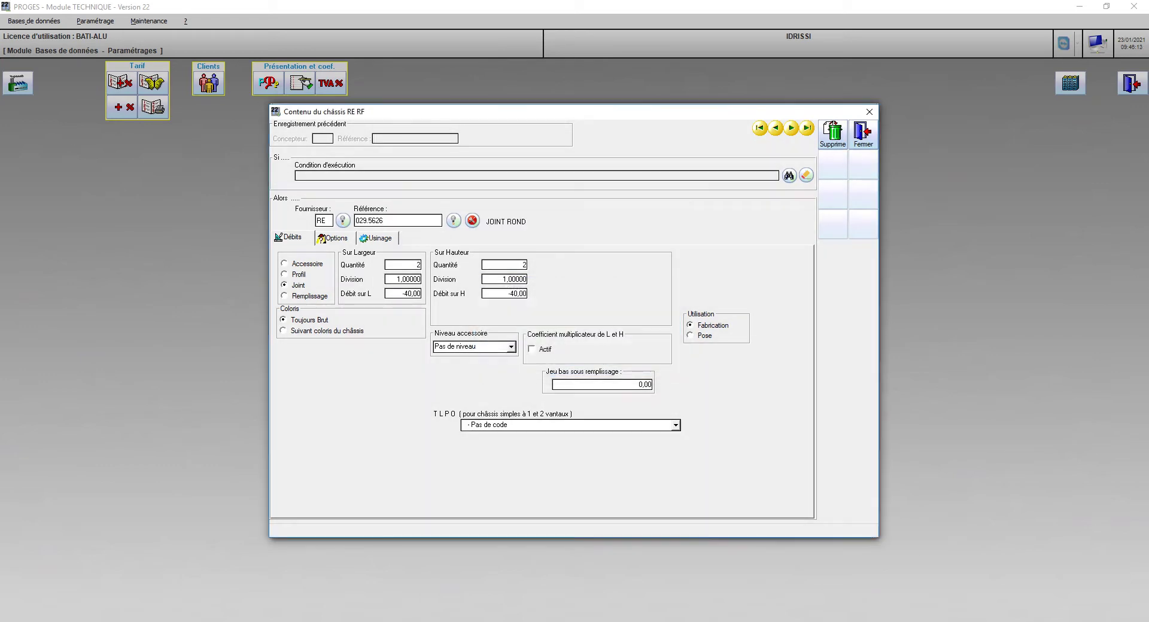
key("Delete")
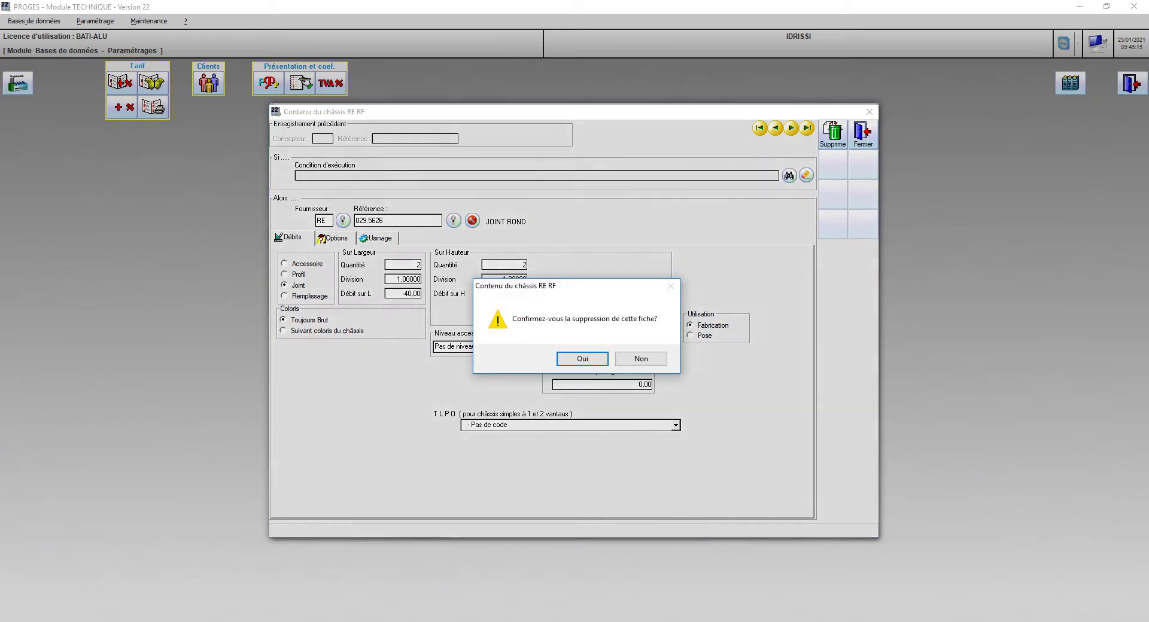
key("Return")
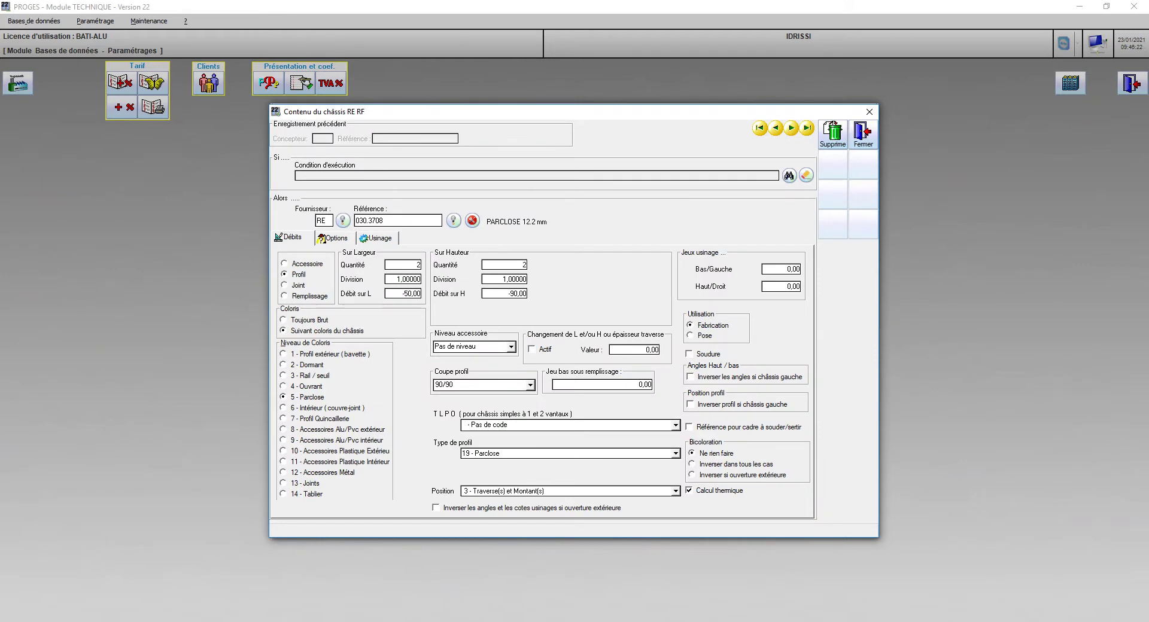
Delete the 180.8204.04 exterior joint, 060.8719 alignment bracket and 069.6830 drain cap from the RF contents and close them
left_click(791, 128)
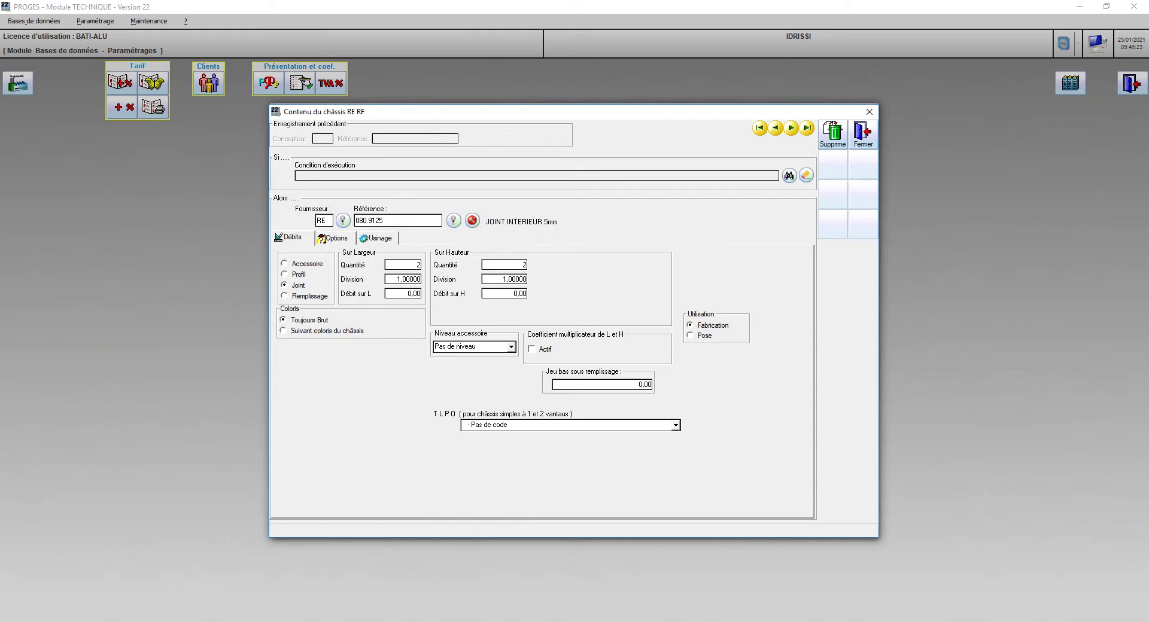
key("Page_Down")
left_click(833, 134)
key("Return")
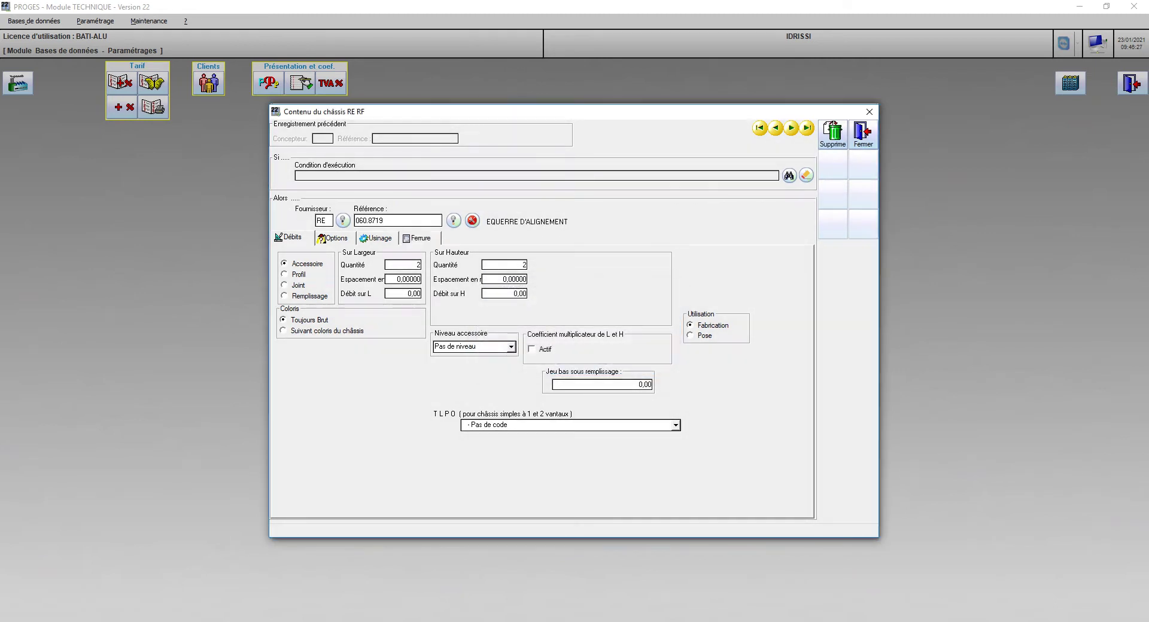
key("Delete")
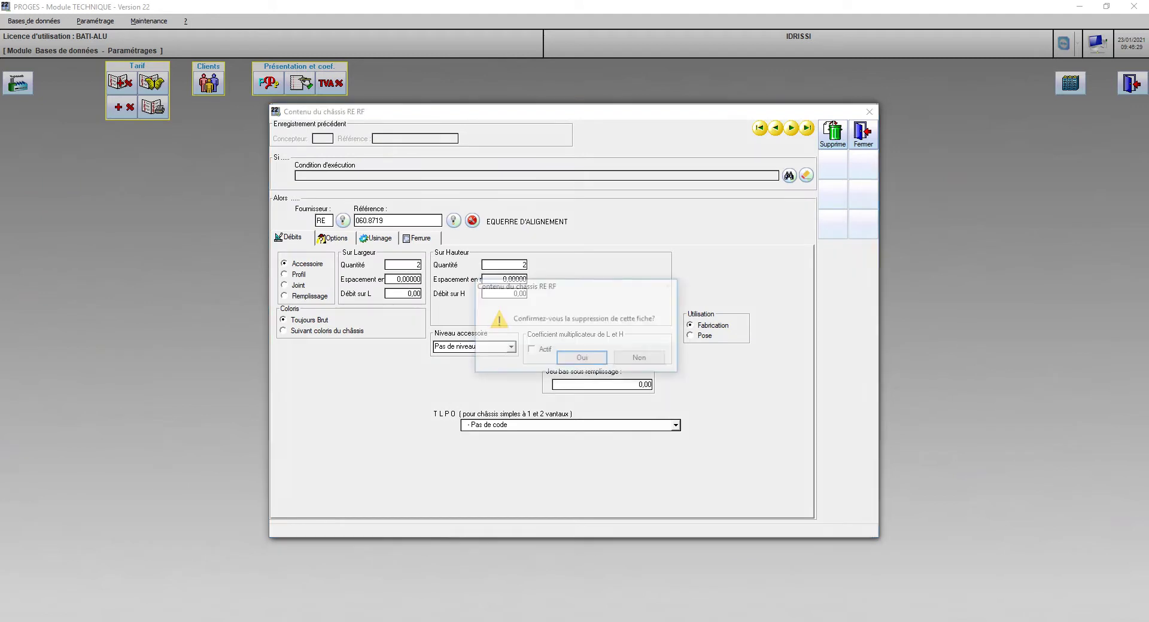
key("Return")
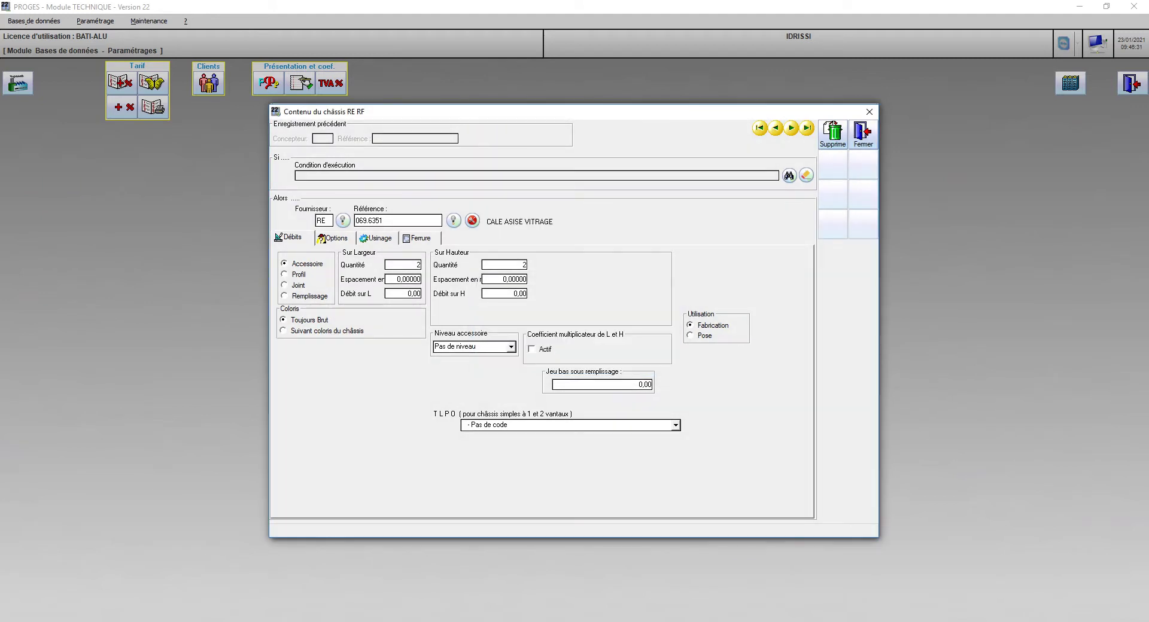
key("Page_Down")
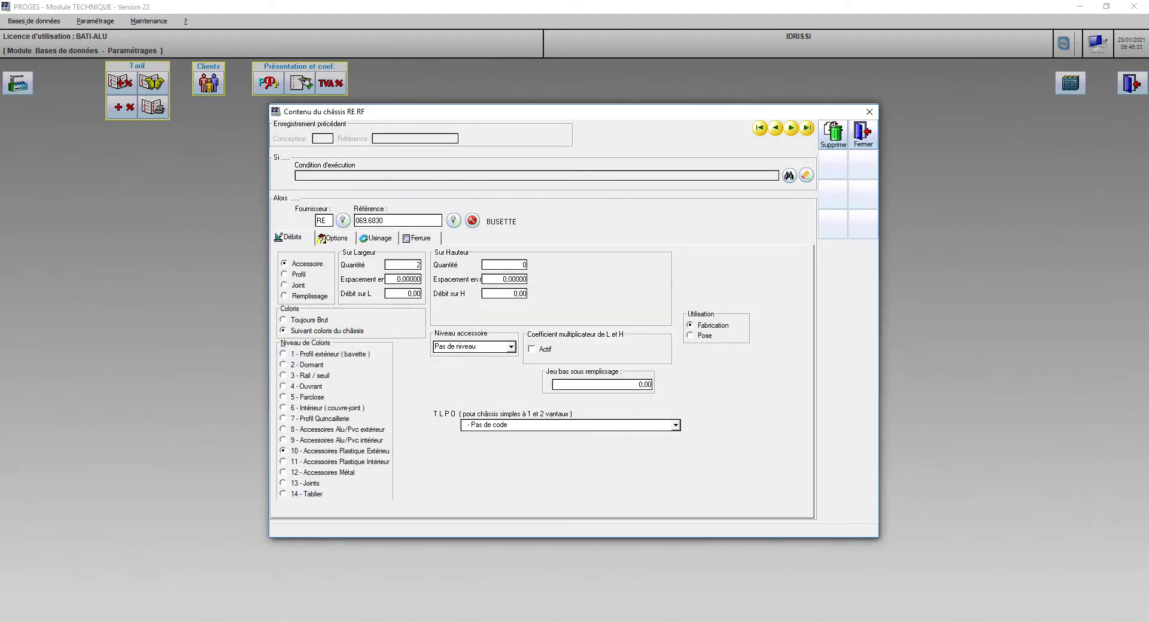
key("Delete")
key("Return")
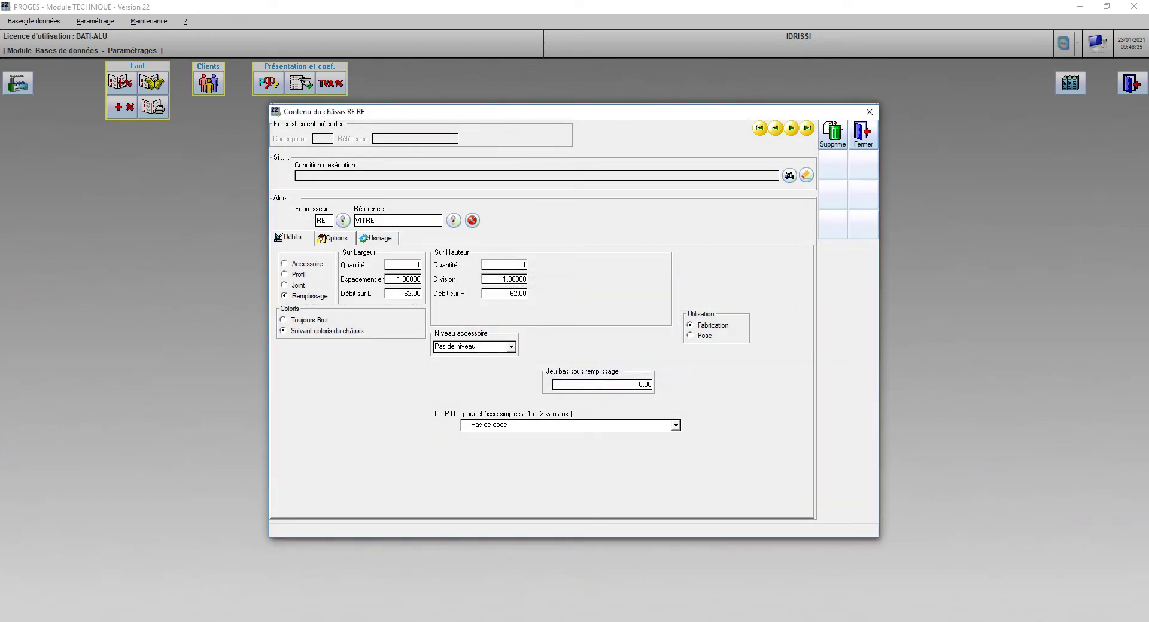
key("Escape")
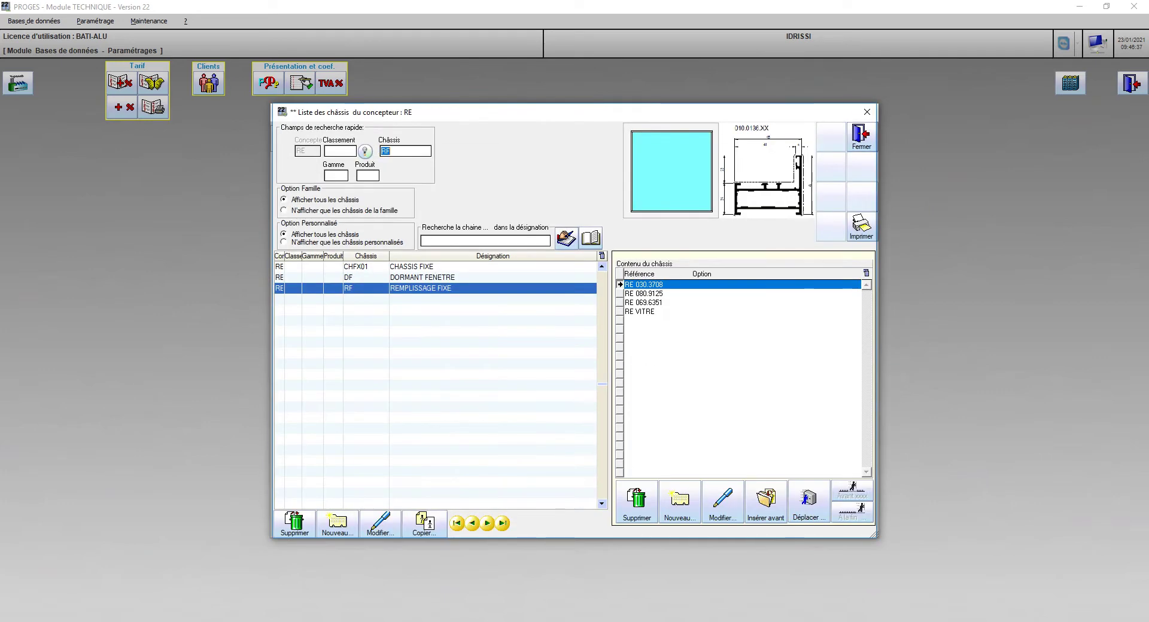
Leave the database module and open the item list of the TESTE FAB CHASSIS FIXE job in the Fabrication module
left_click(422, 277)
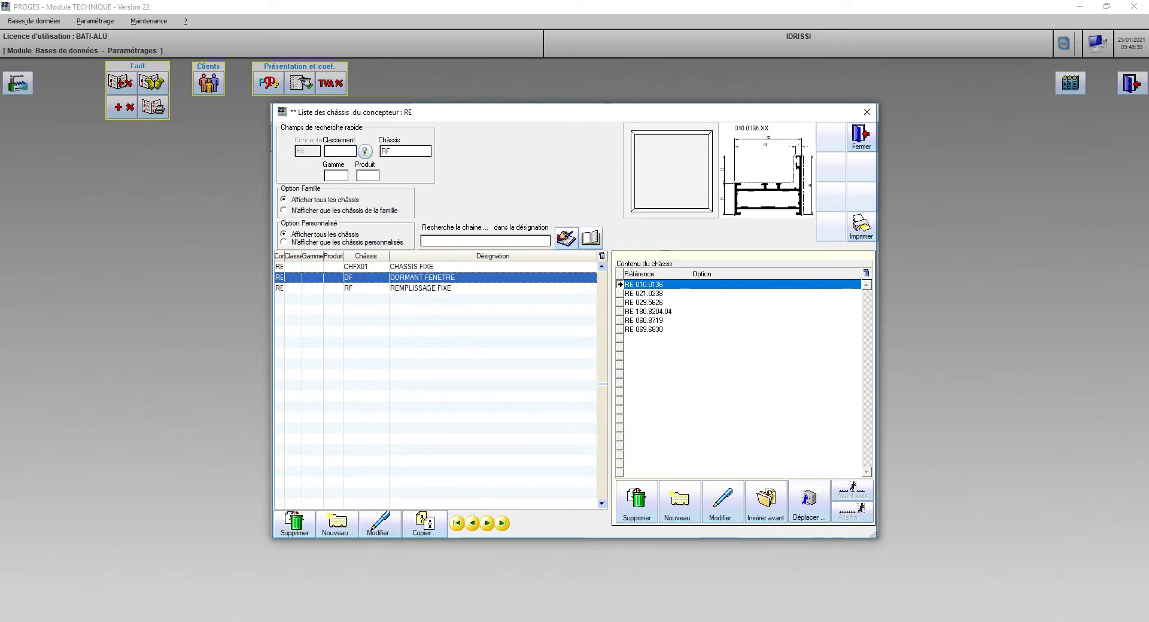
key("Escape")
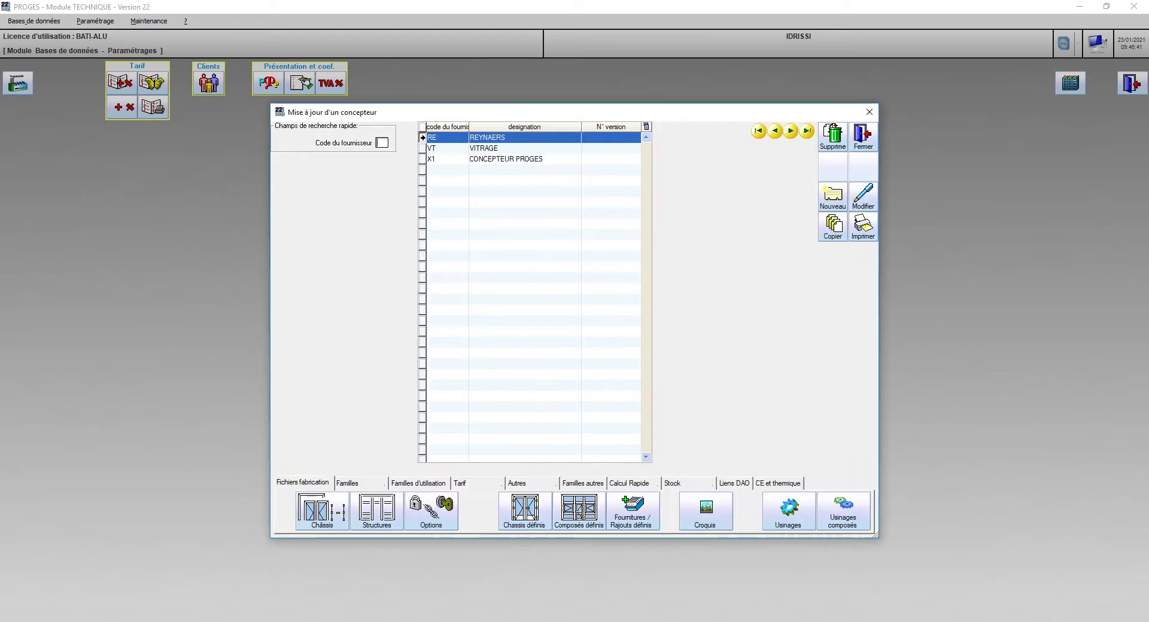
key("Escape")
key("Escape")
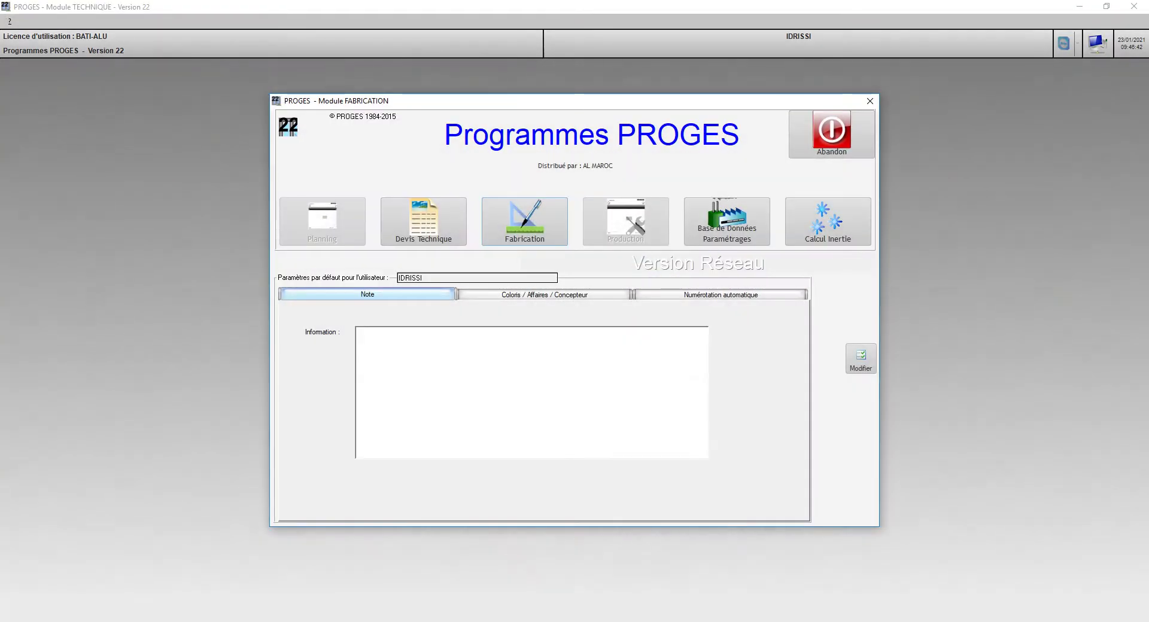
left_click(524, 222)
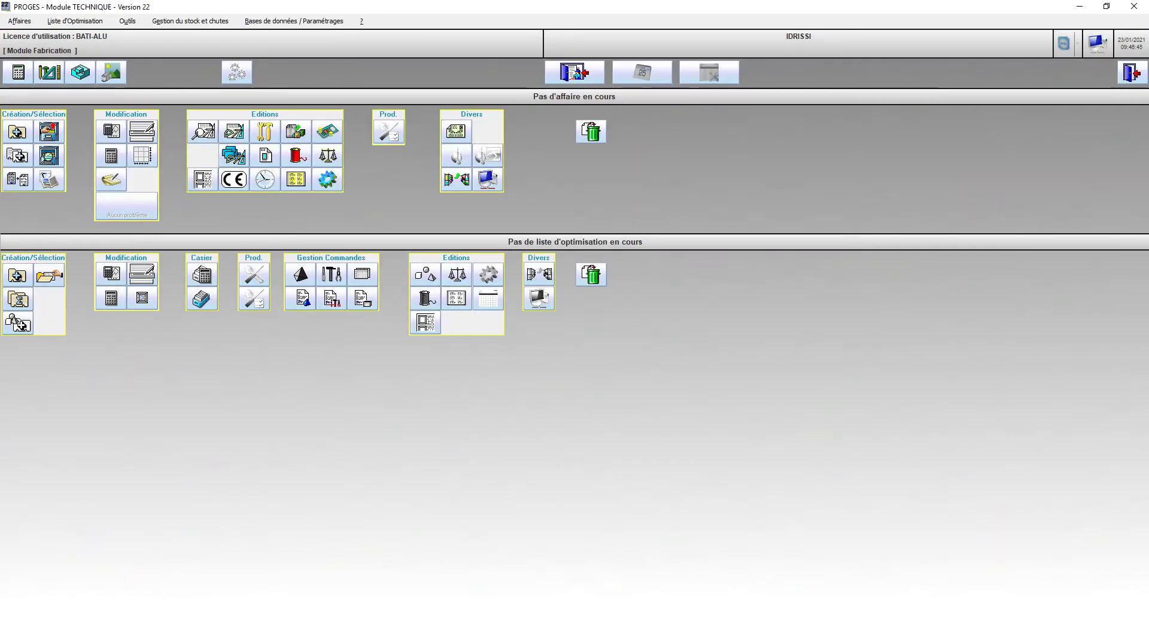
left_click(50, 131)
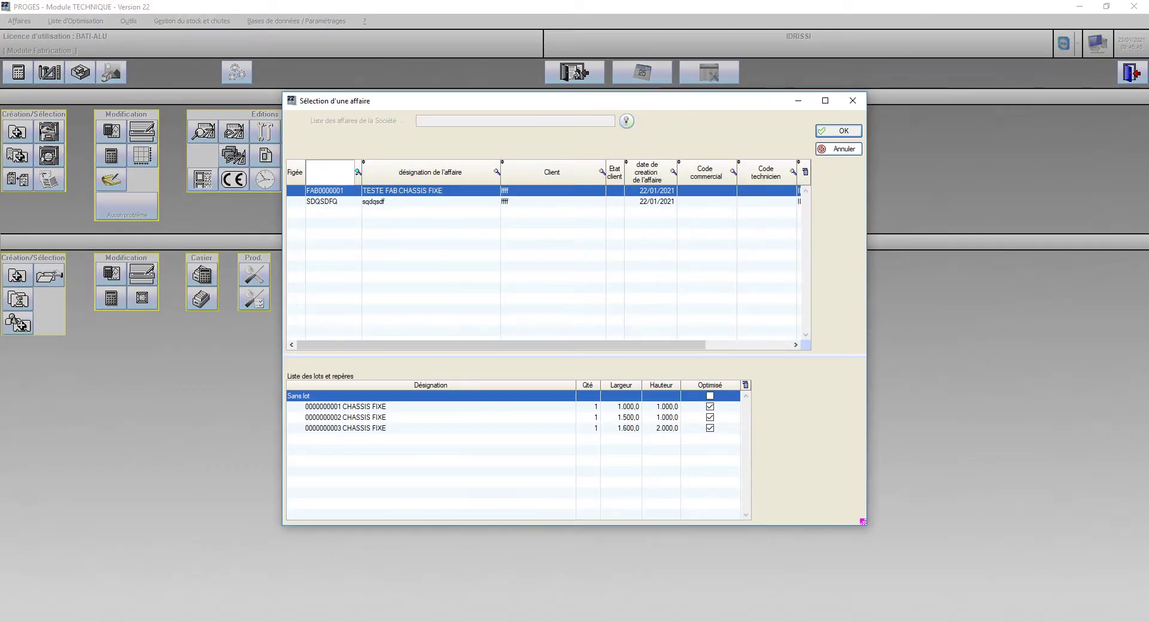
key("Return")
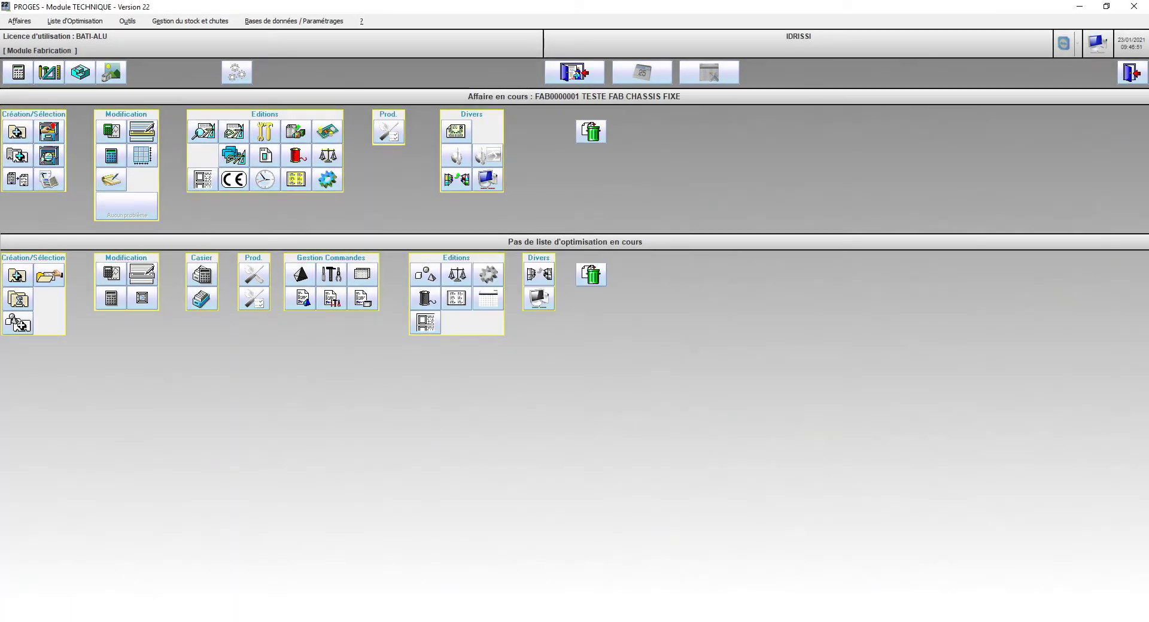
left_click(142, 131)
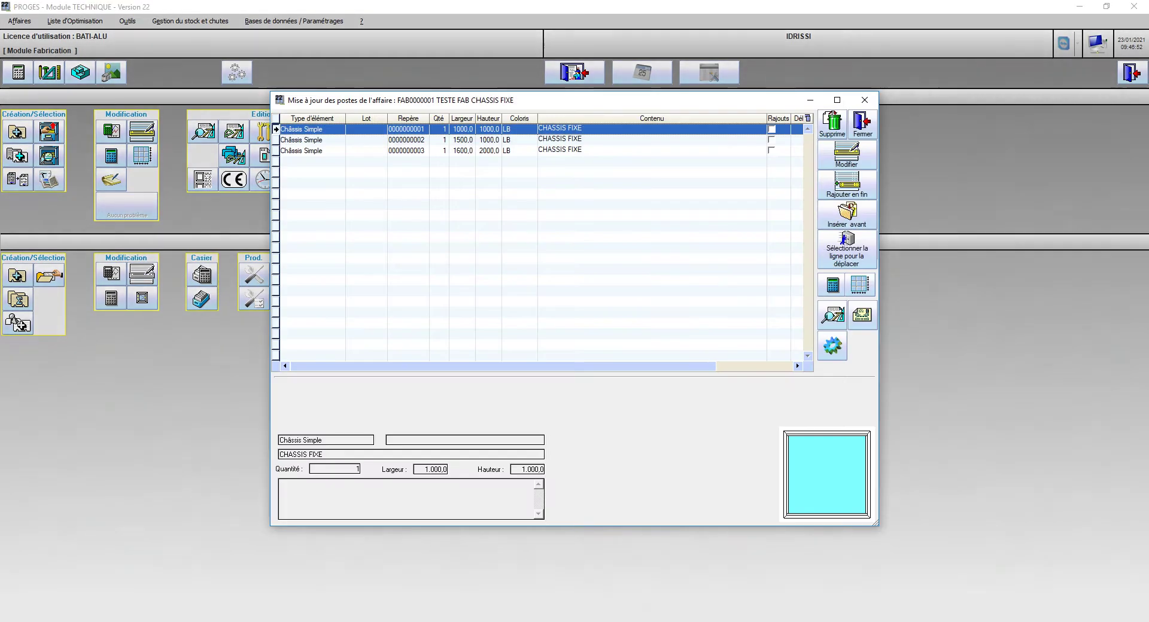
left_click(847, 155)
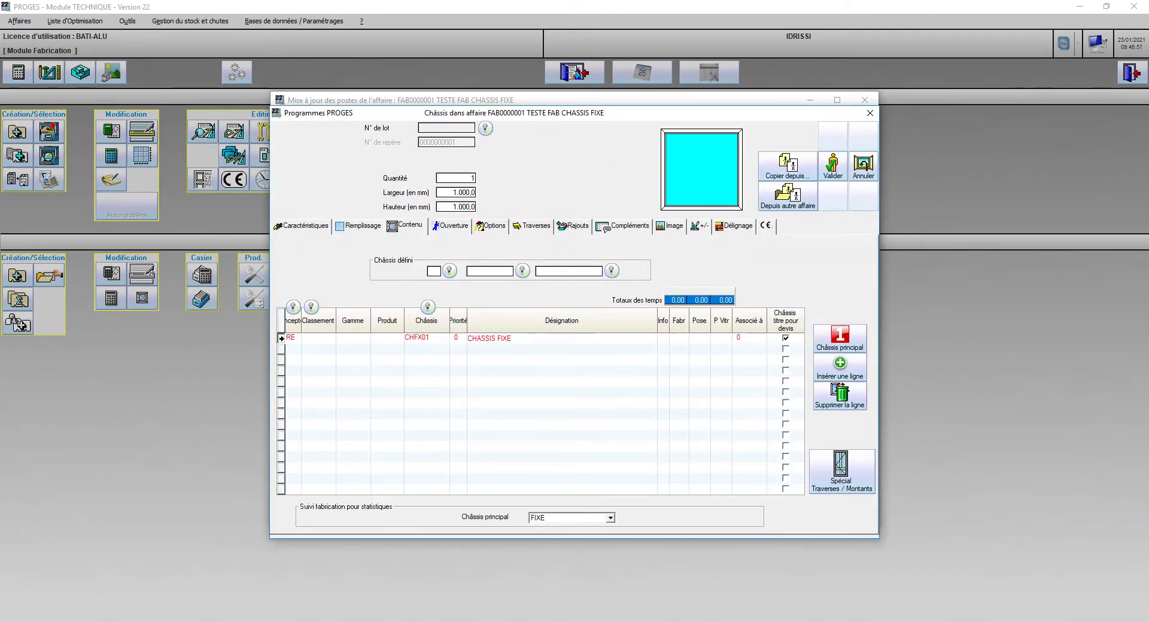
left_click(424, 338)
type("DF")
key("Return")
type("RF")
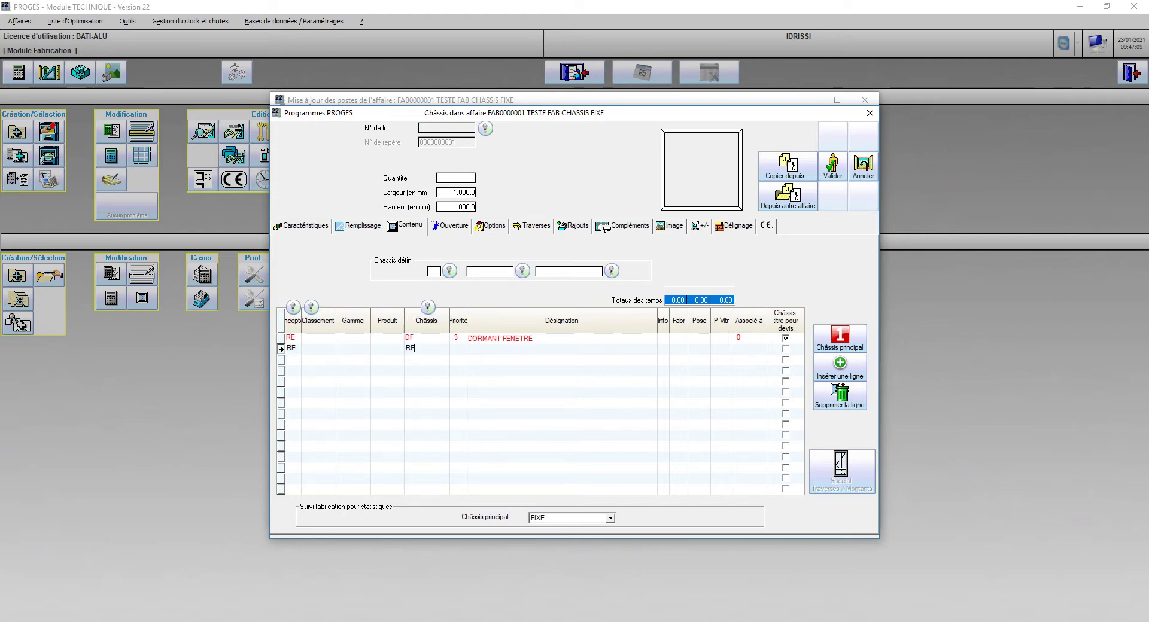
key("Return")
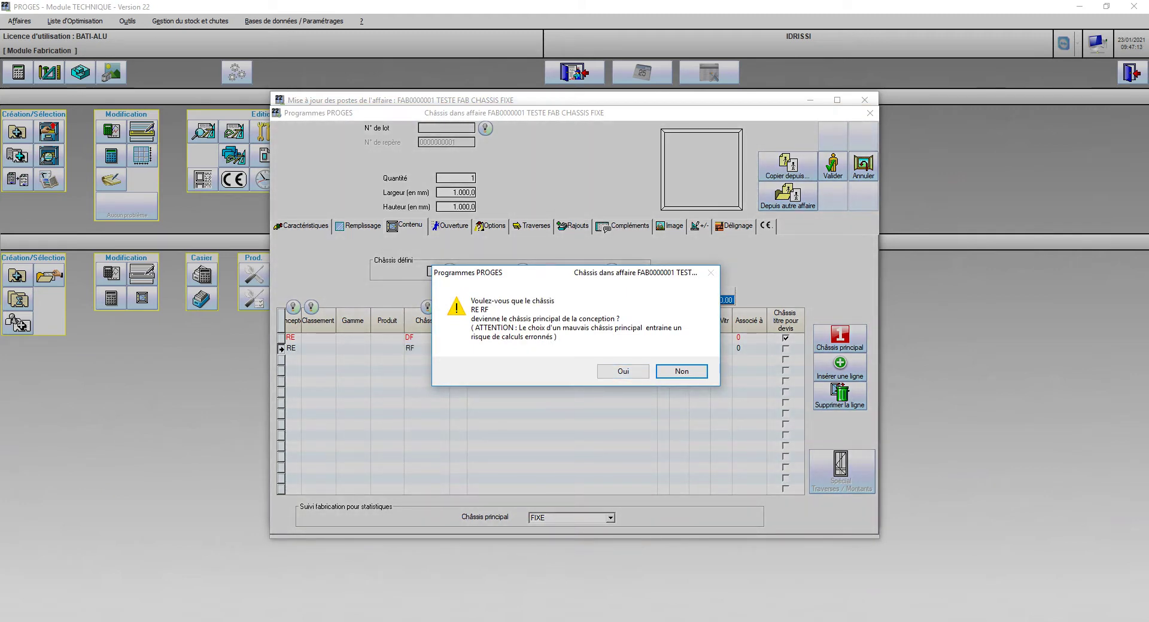
key("Left")
key("Return")
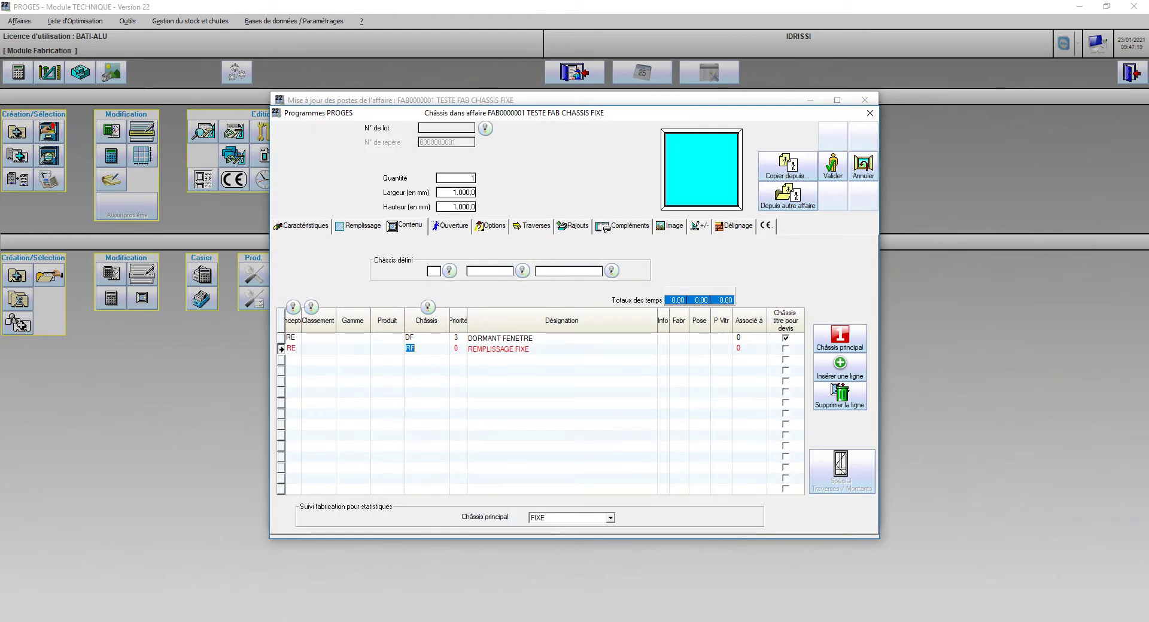
key("Escape")
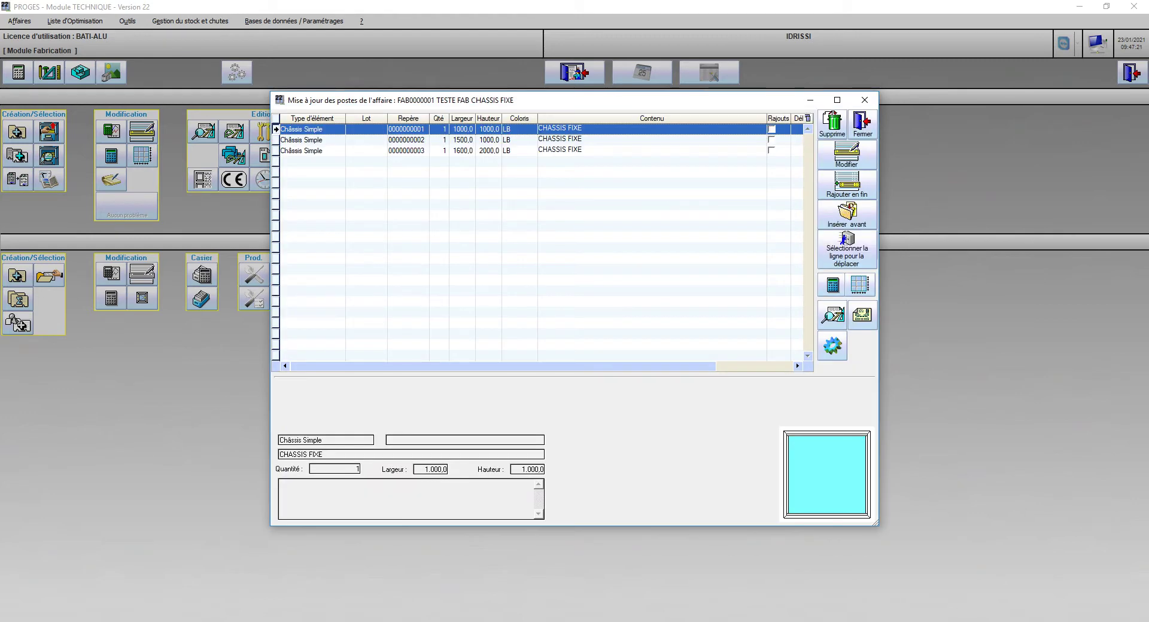
Add a new simple chassis item at the end of the job, 1200 mm wide and 700 mm high
left_click(847, 185)
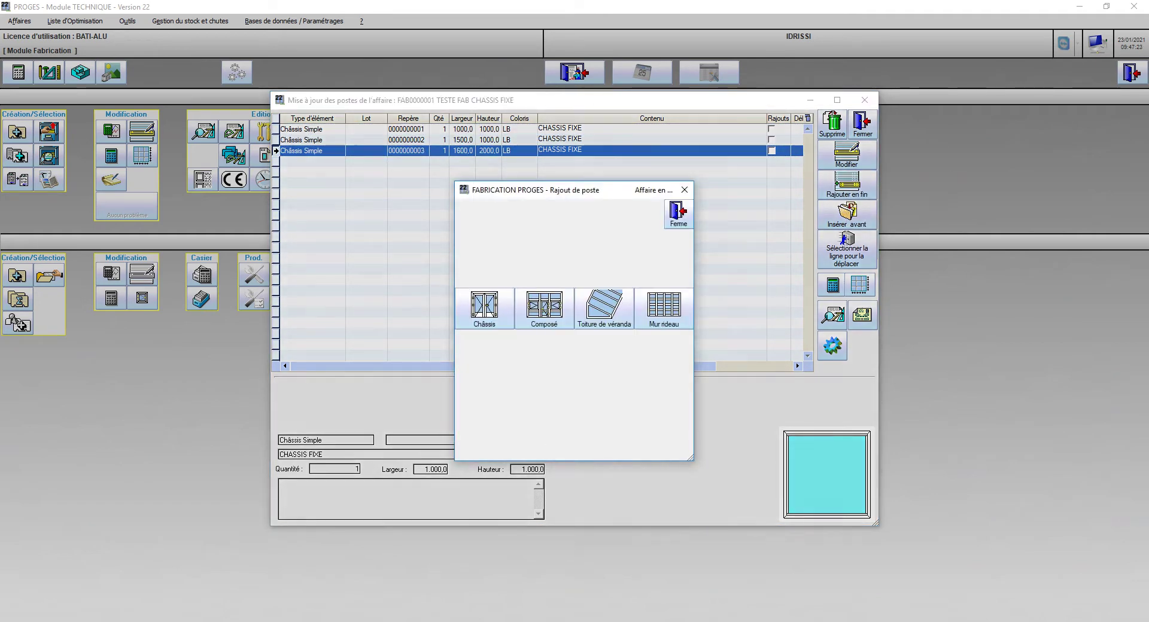
left_click(484, 308)
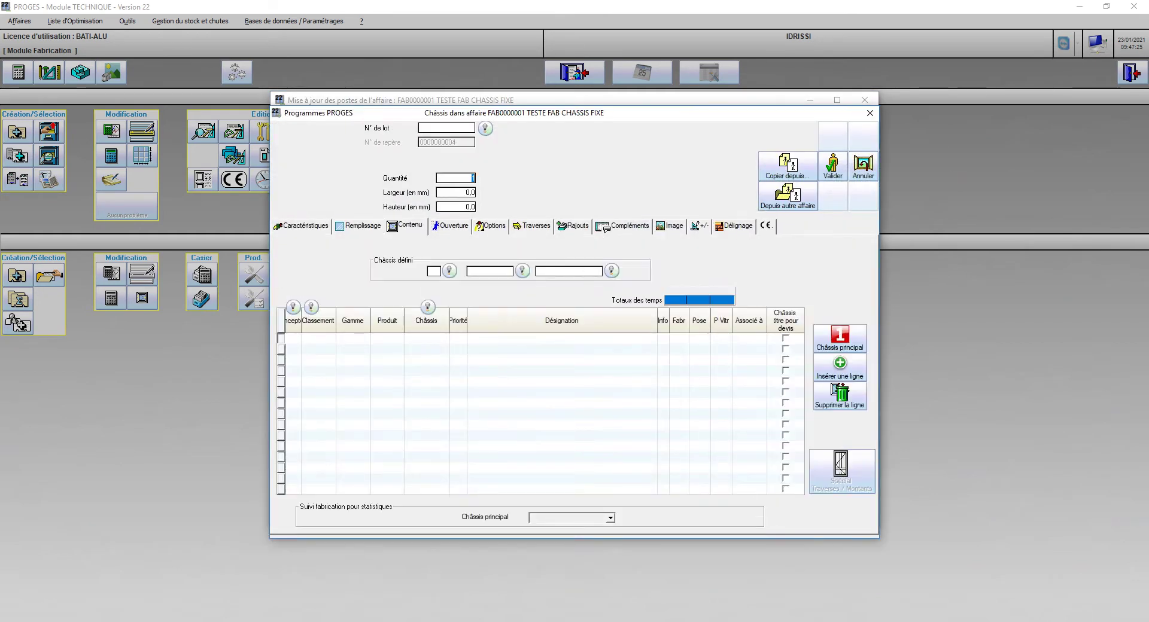
key("Tab")
type("1200")
key("Tab")
type("700")
key("Tab")
key("Tab")
Fill the new item's contents with the RE chassis DF and RF, making RF the main chassis
type("RE")
type("DF")
key("Return")
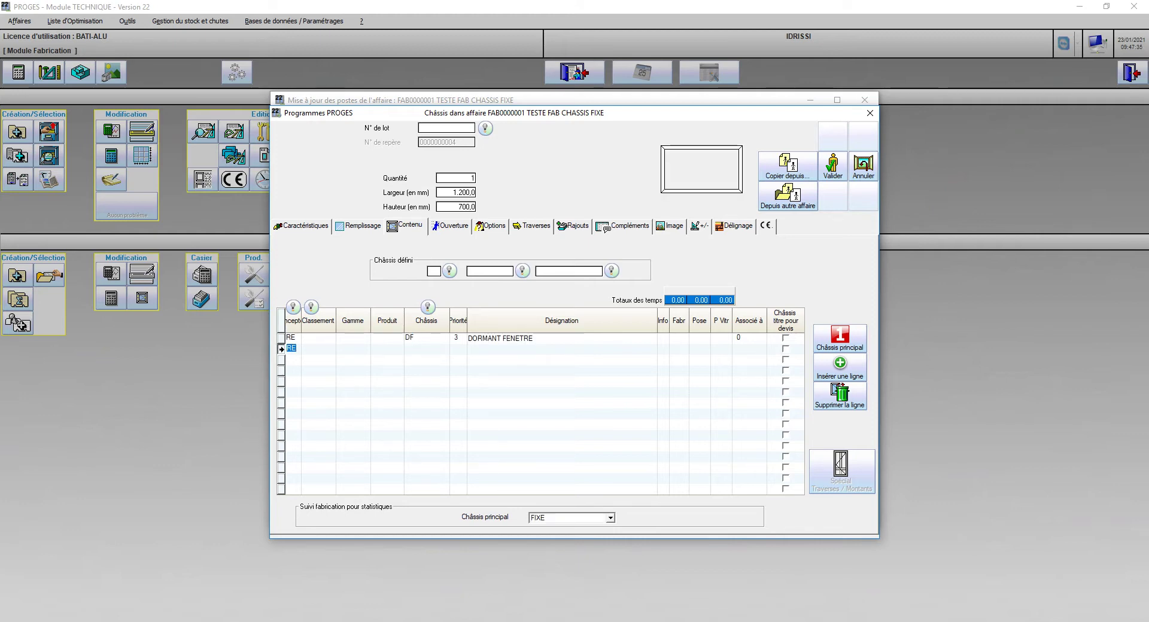
key("Return")
type("RF")
key("Return")
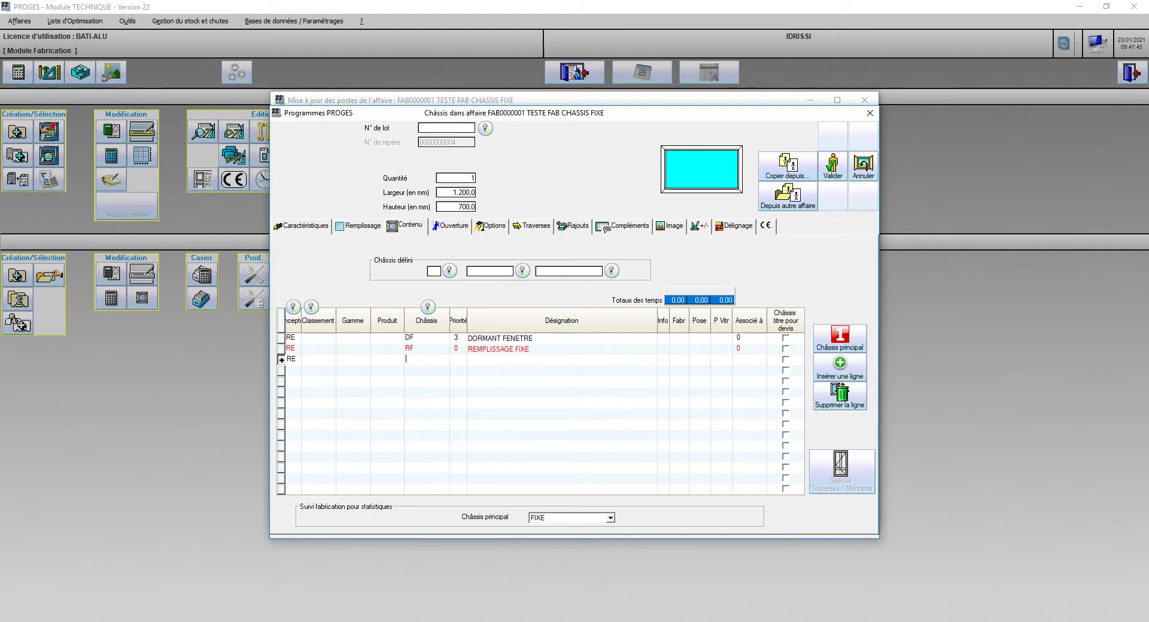
Disable the window's CE label and thermal calculation, validate the new 1200 x 700 mm item and close the item list
left_click(410, 348)
key("Escape")
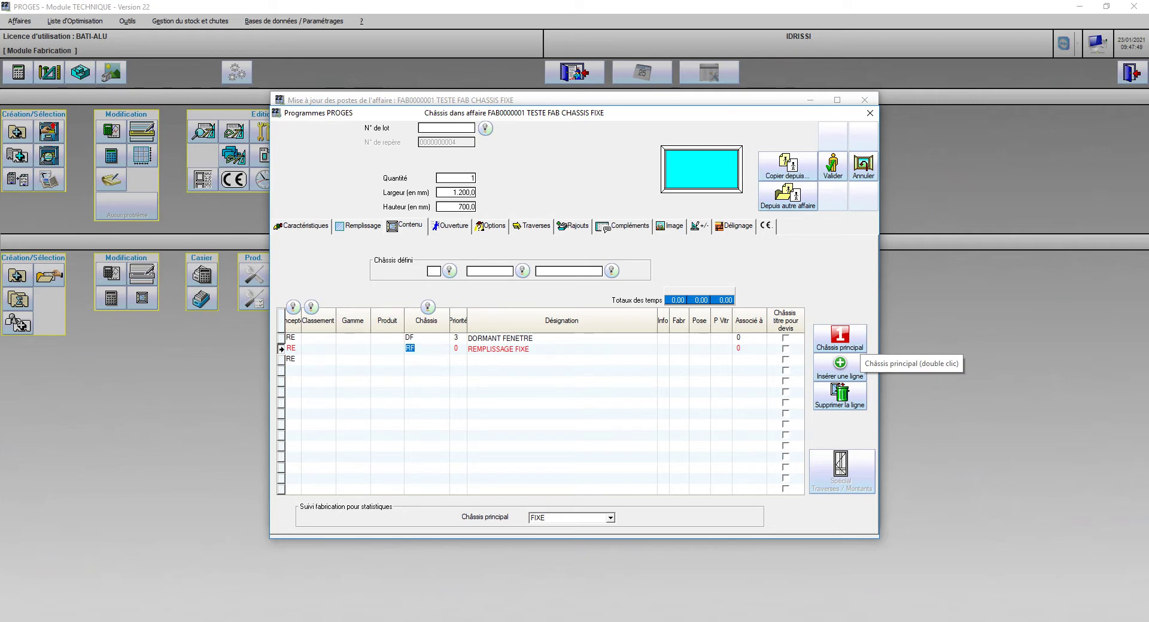
left_click(833, 166)
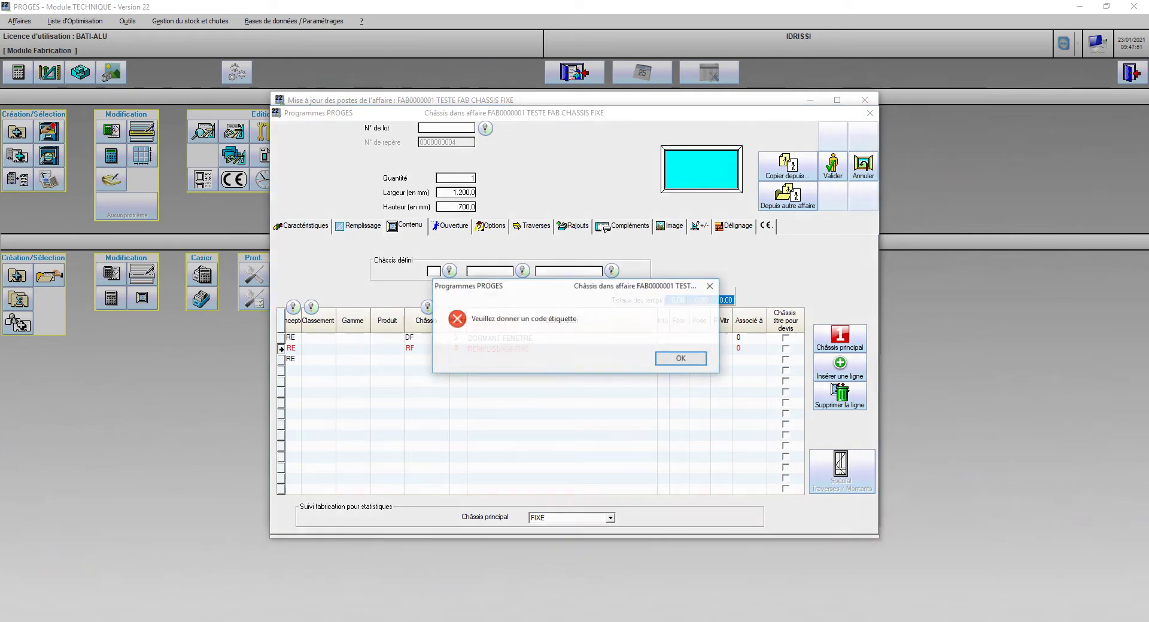
key("Return")
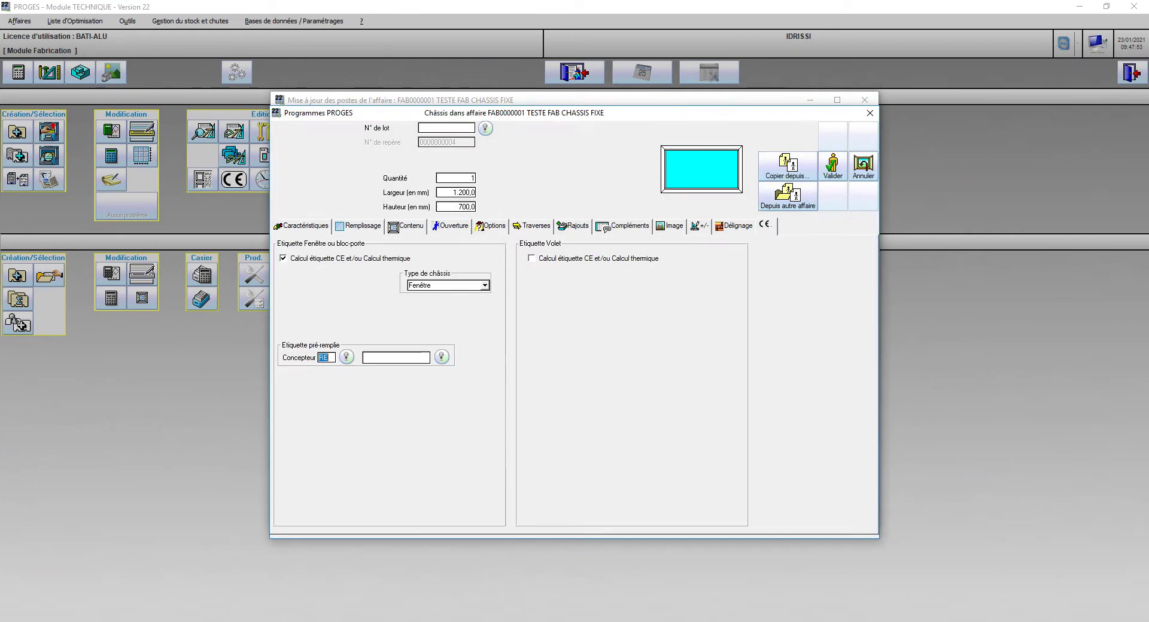
left_click(283, 258)
left_click(832, 166)
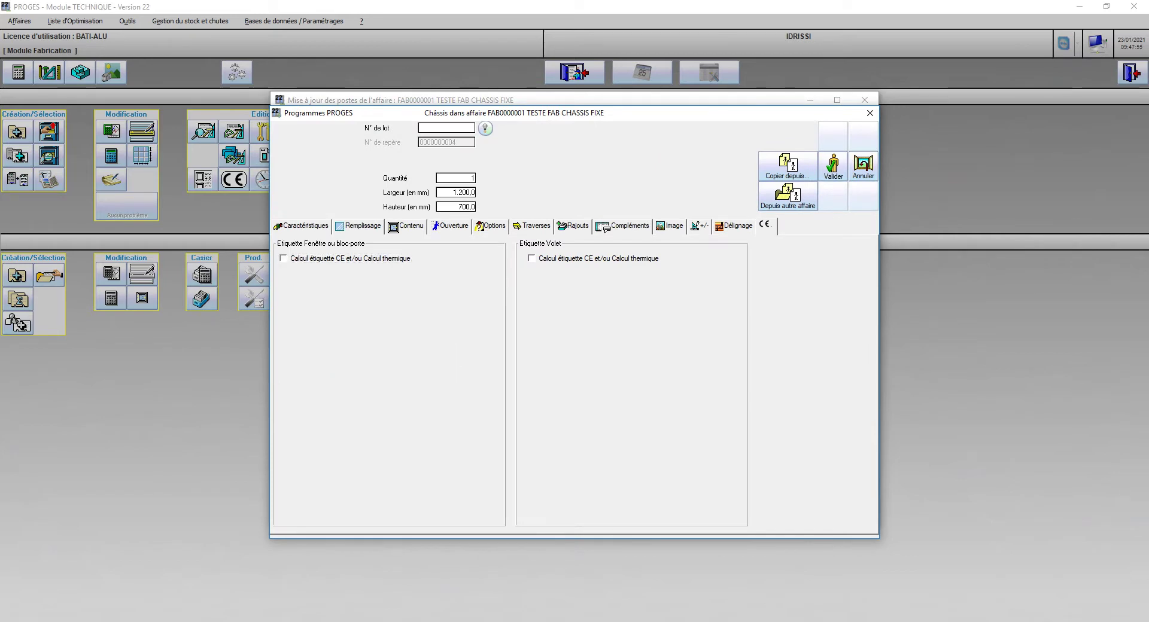
key("Escape")
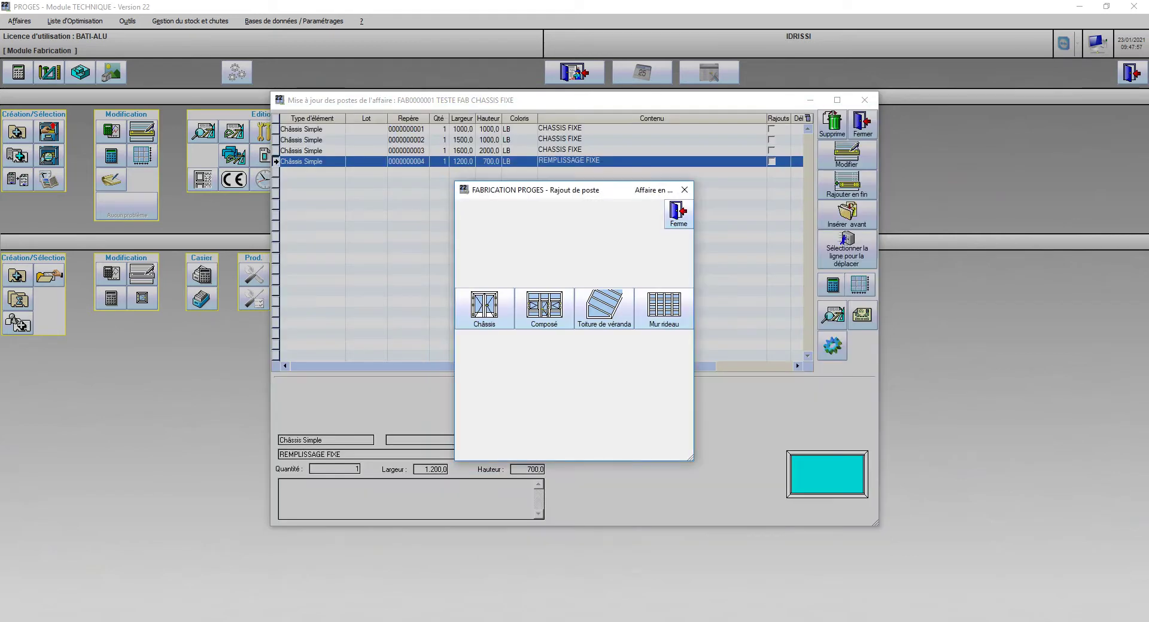
key("Escape")
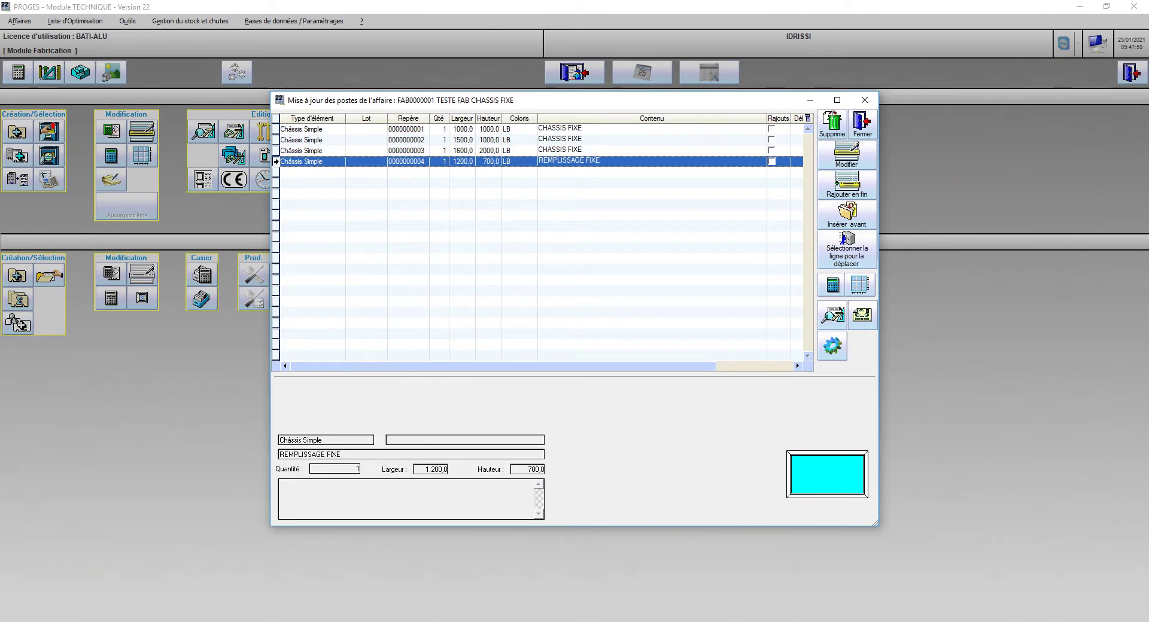
key("Escape")
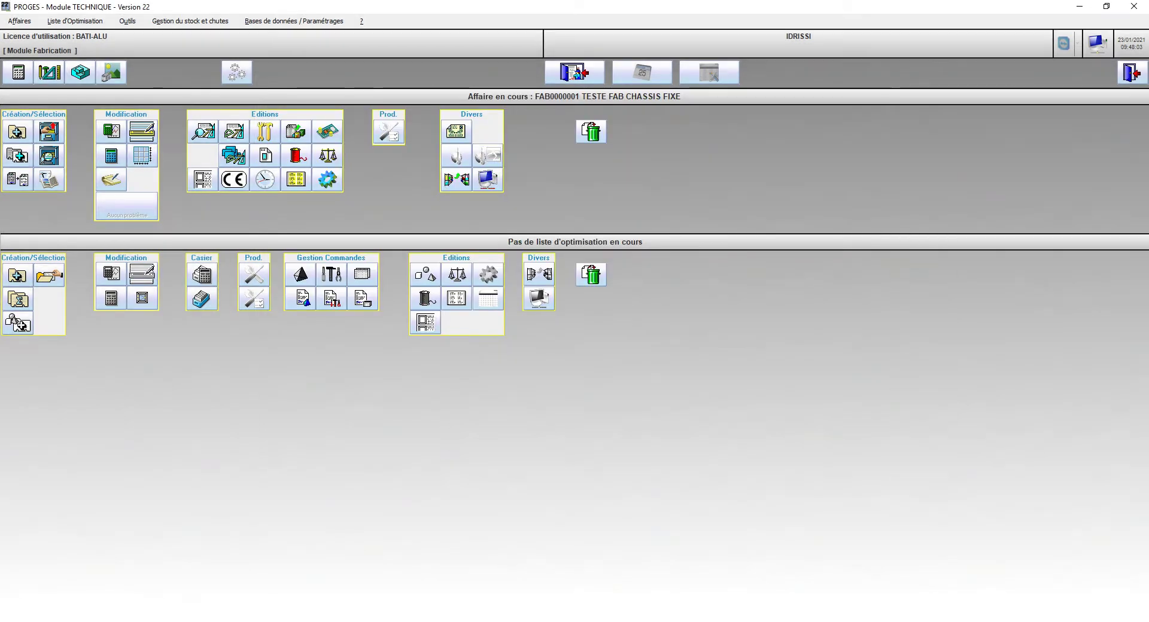
left_click(142, 131)
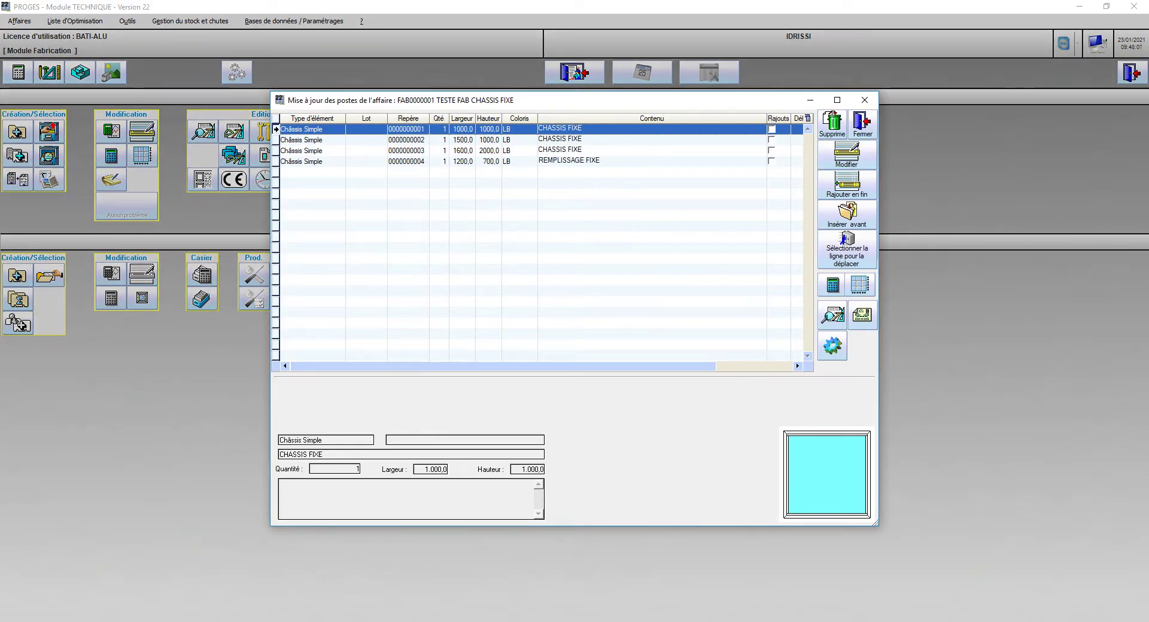
left_click(408, 162)
left_click(833, 316)
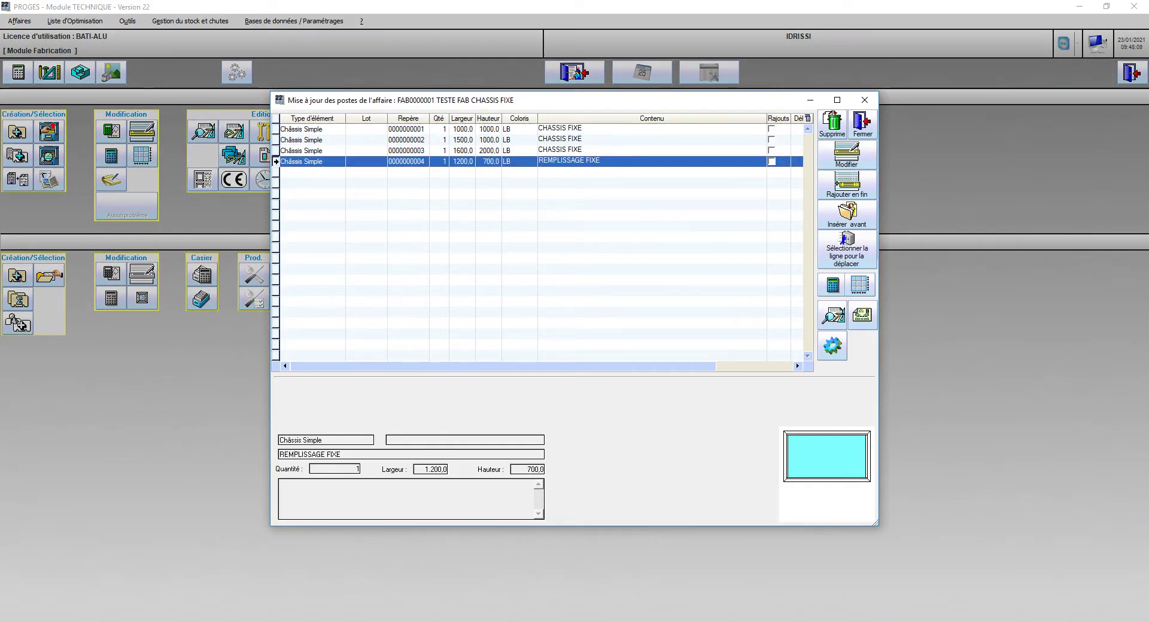
left_click(862, 228)
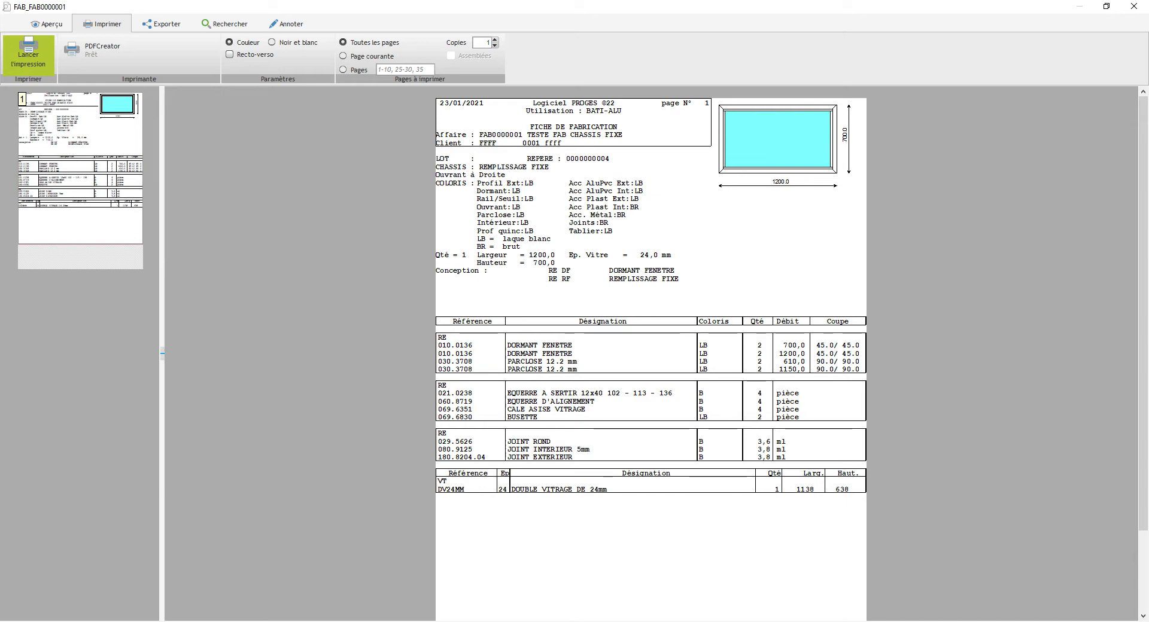
scroll(651, 428, "up", 6)
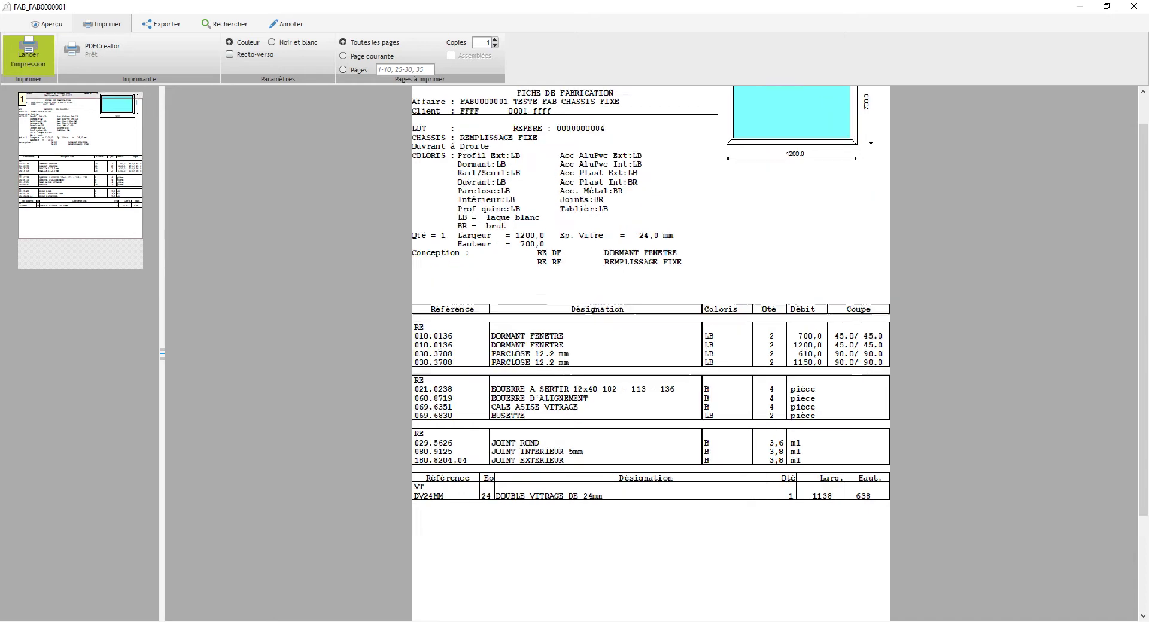
scroll(651, 428, "down", 3)
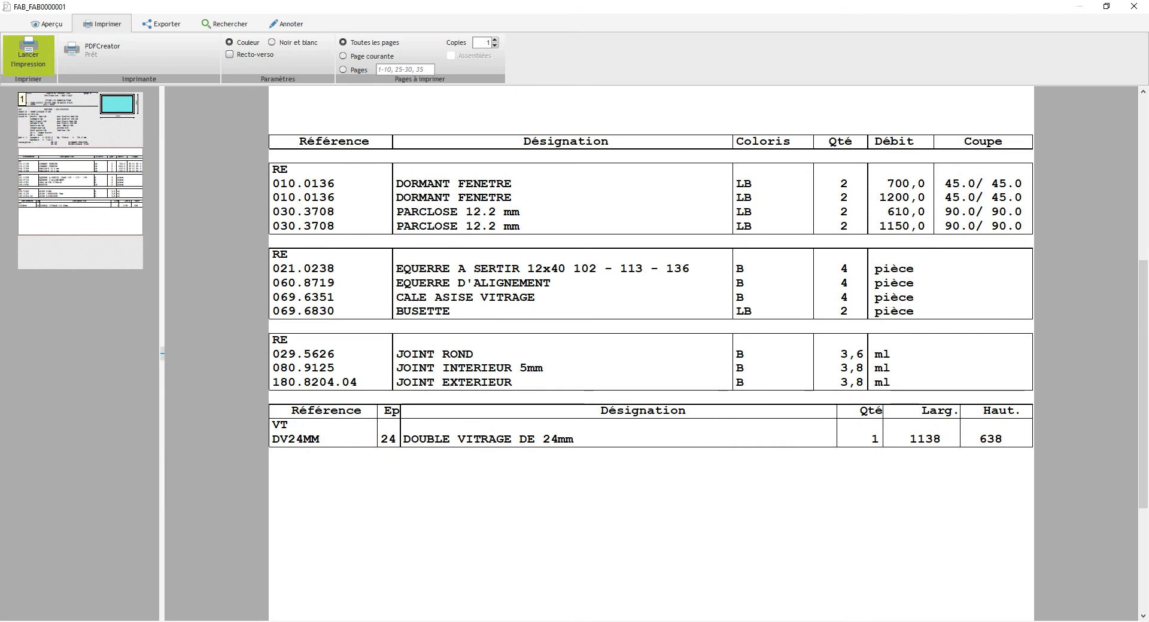
key("Escape")
key("Escape")
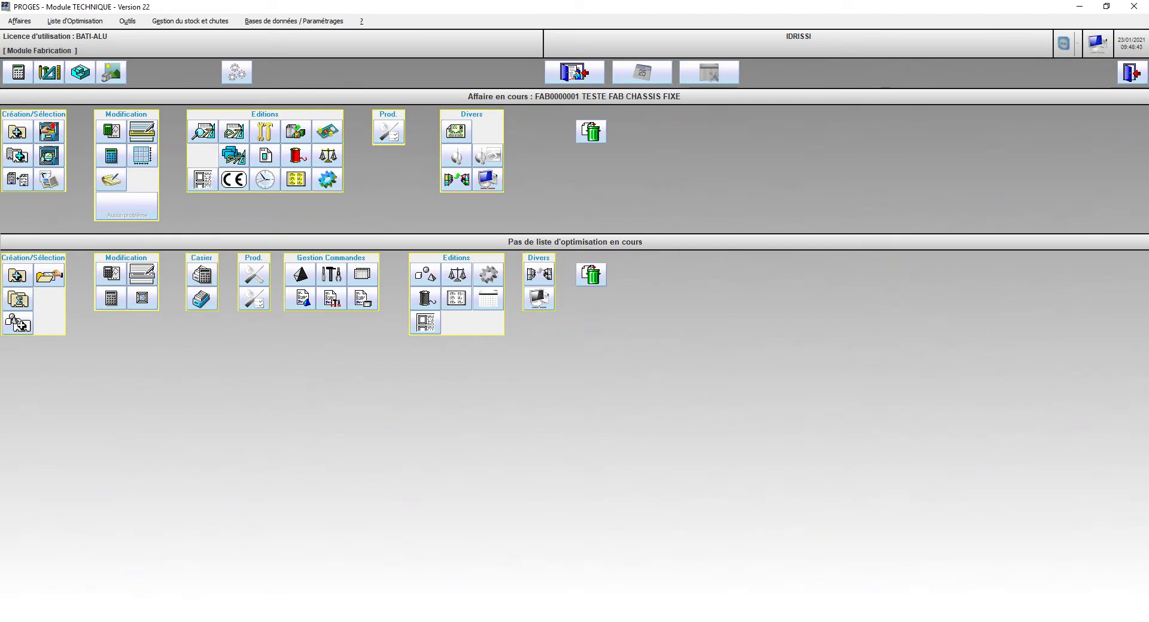
left_click(142, 132)
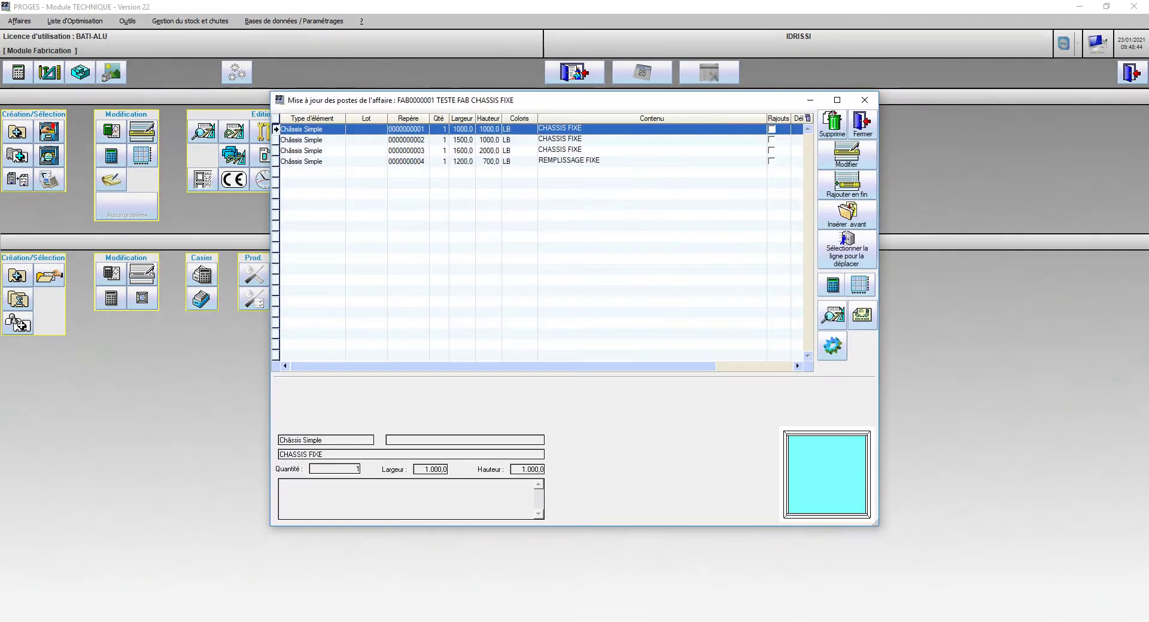
double_click(419, 129)
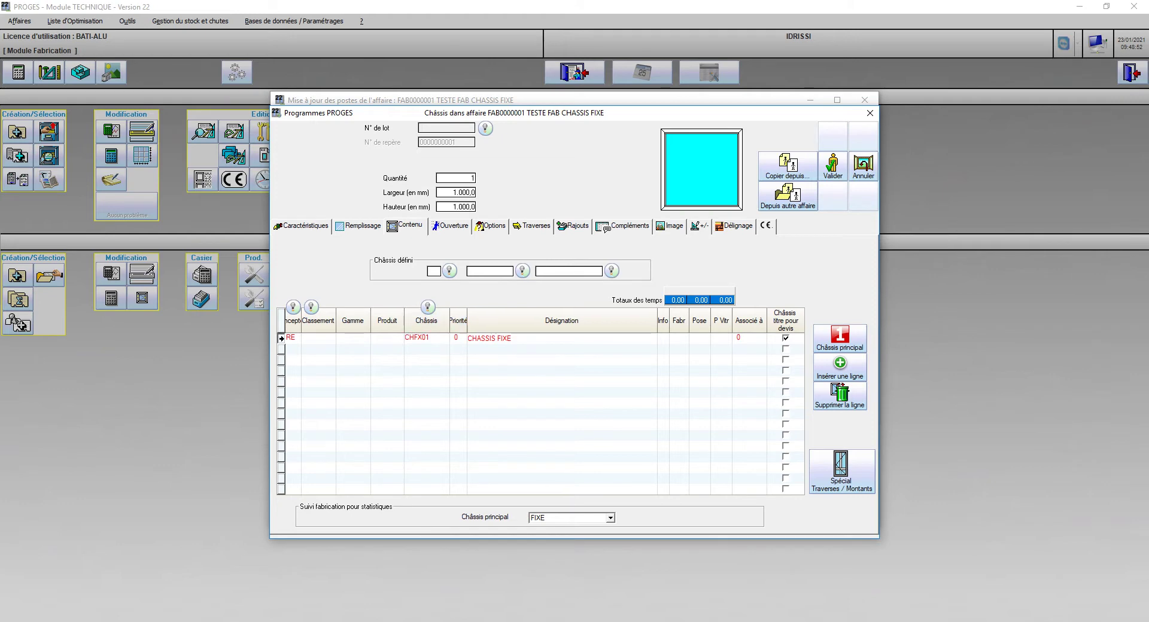
left_click(418, 338)
key("Escape")
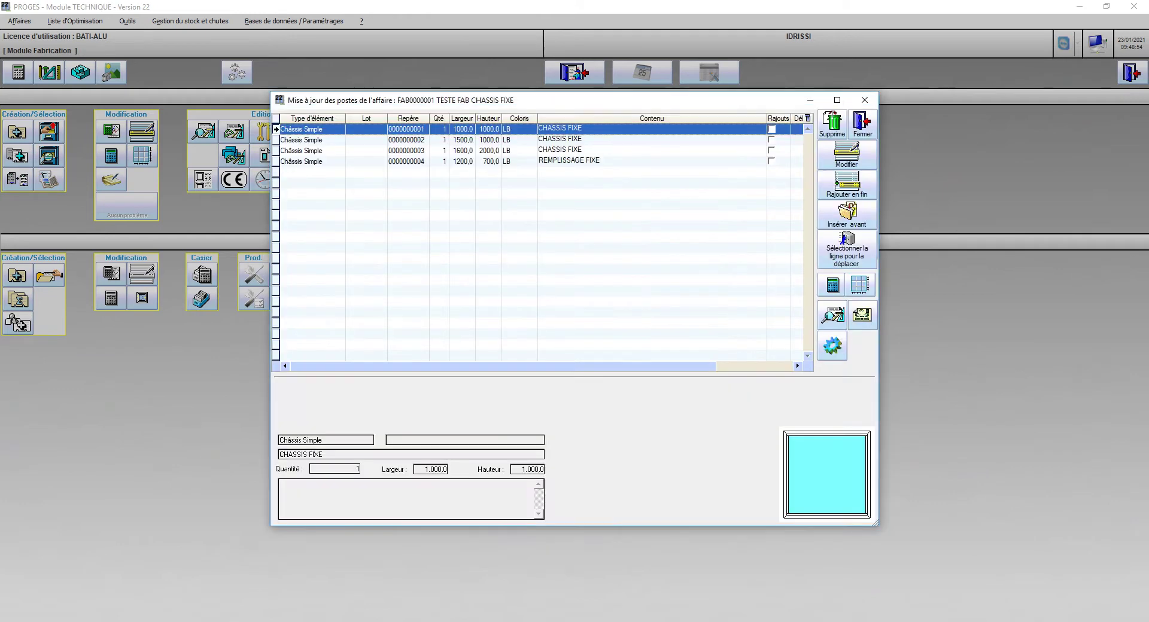
double_click(563, 161)
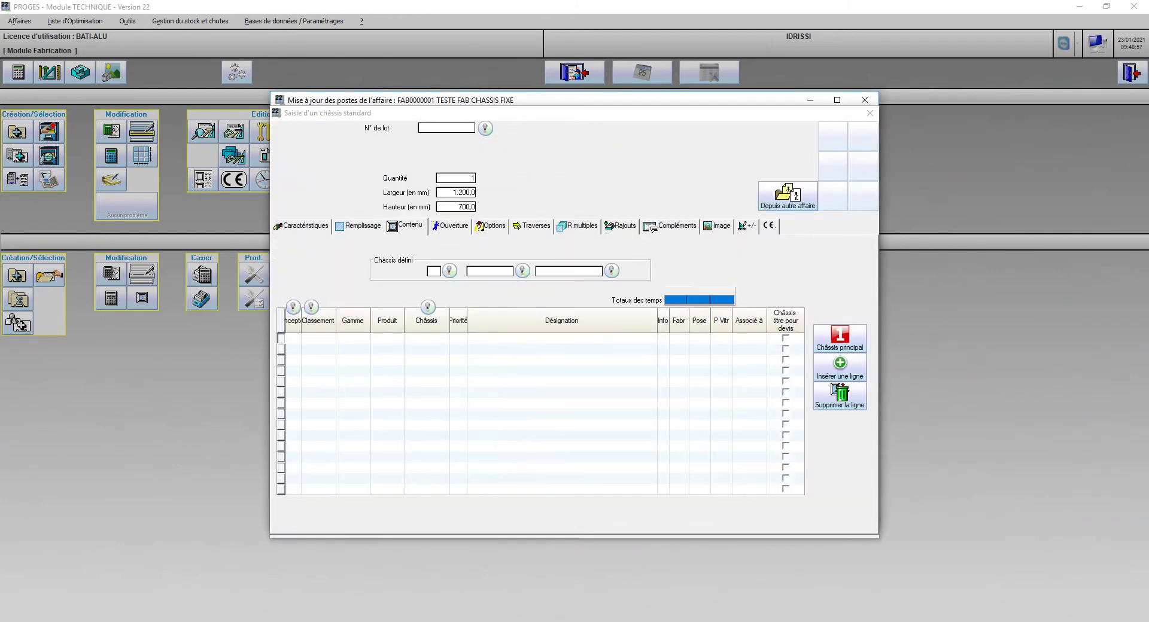
left_click(418, 349)
left_click(417, 338)
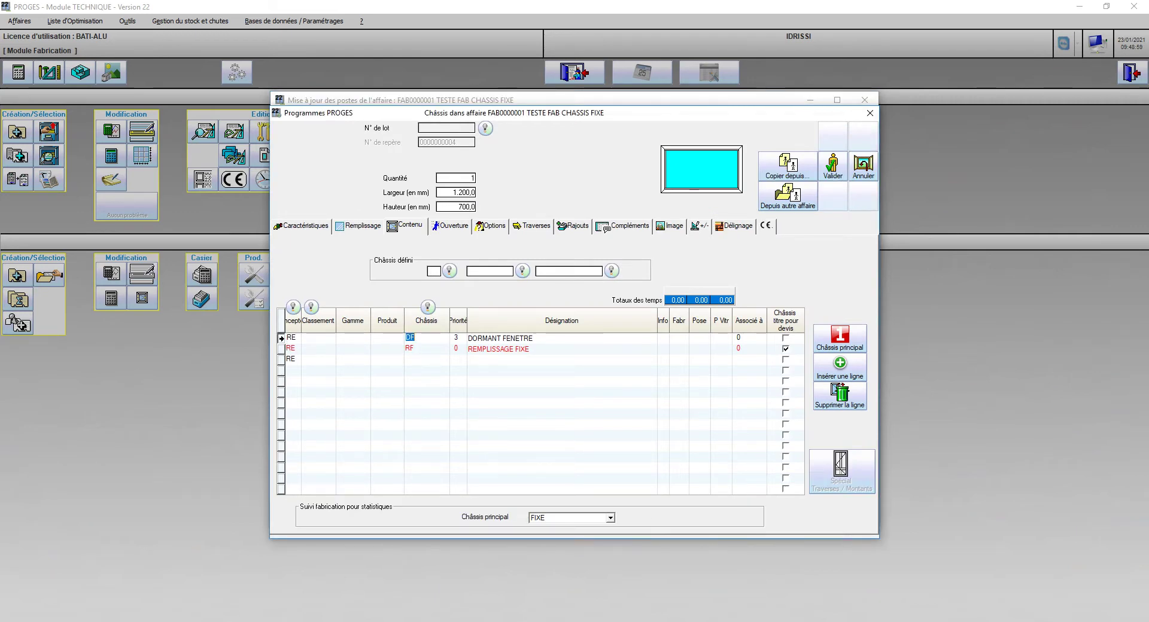
left_click(418, 349)
left_click(359, 226)
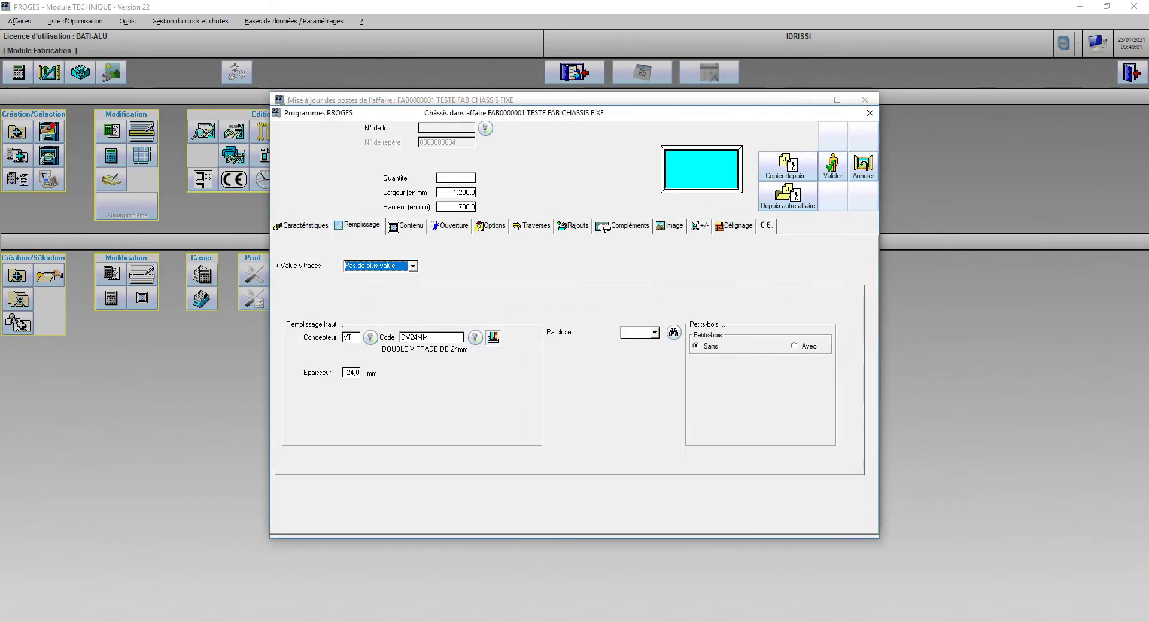
left_click(431, 337)
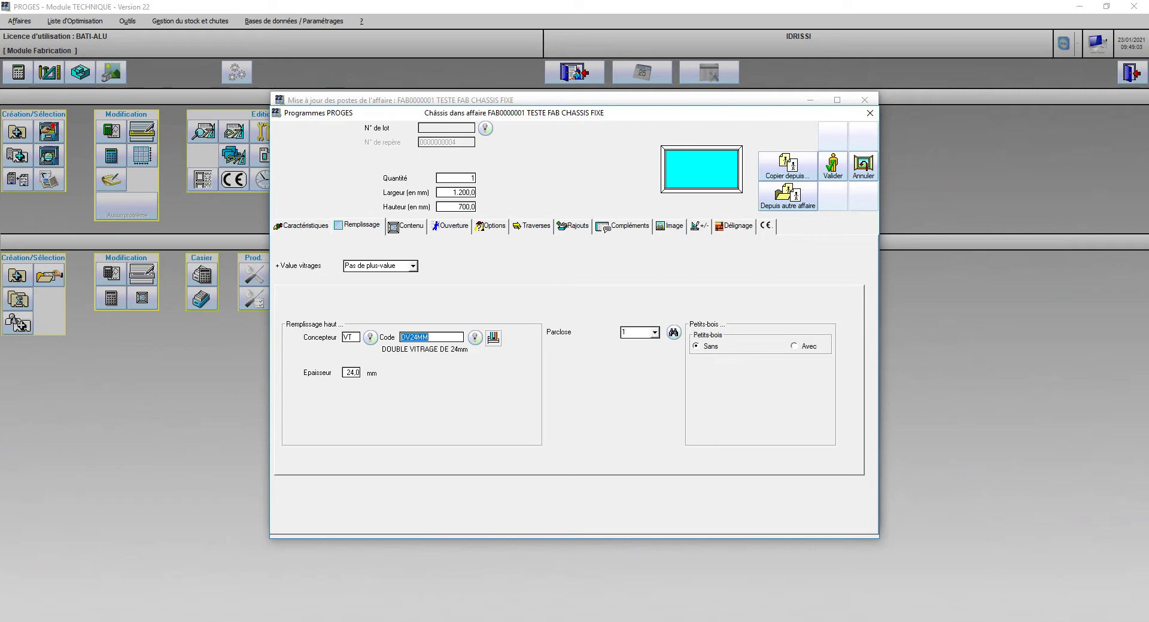
left_click(436, 338)
double_click(428, 338)
key("Escape")
key("Escape")
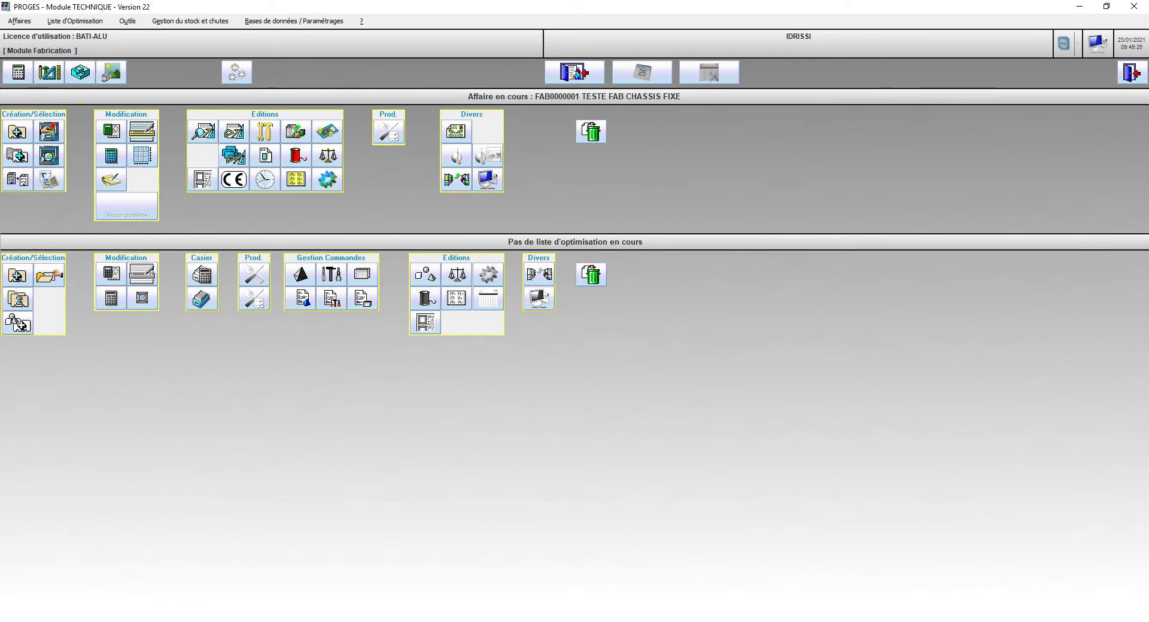
Switch to the Reynaers catalogue in Adobe Acrobat and compare the frame and vent glazing bead profiles on pages 73 and 74
key("alt+Tab")
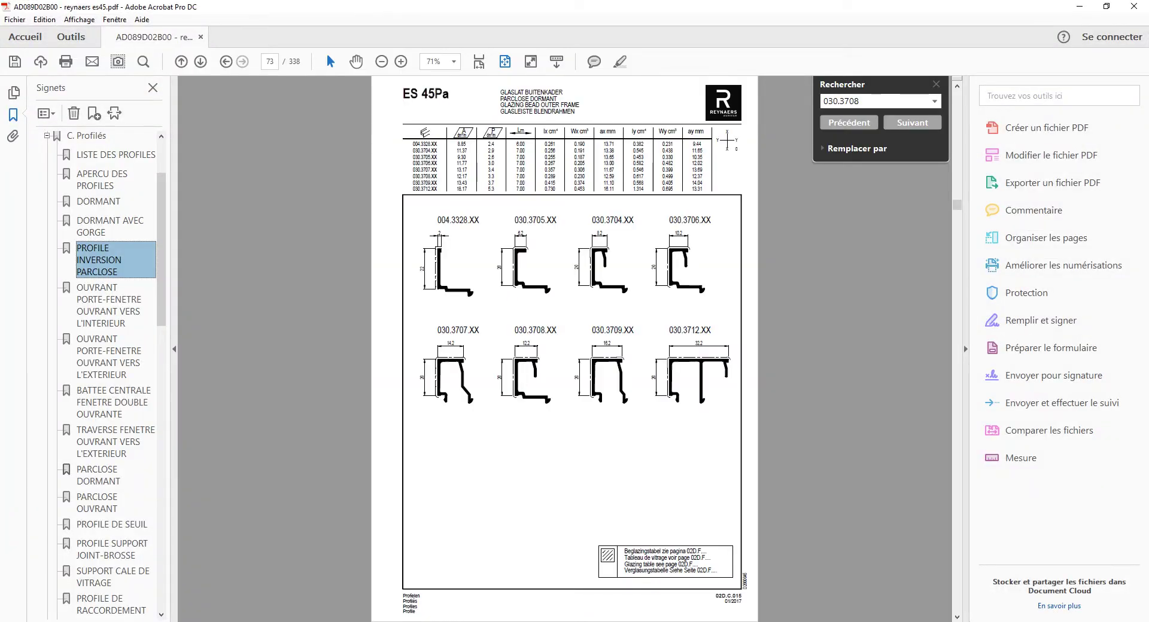
left_click(200, 61)
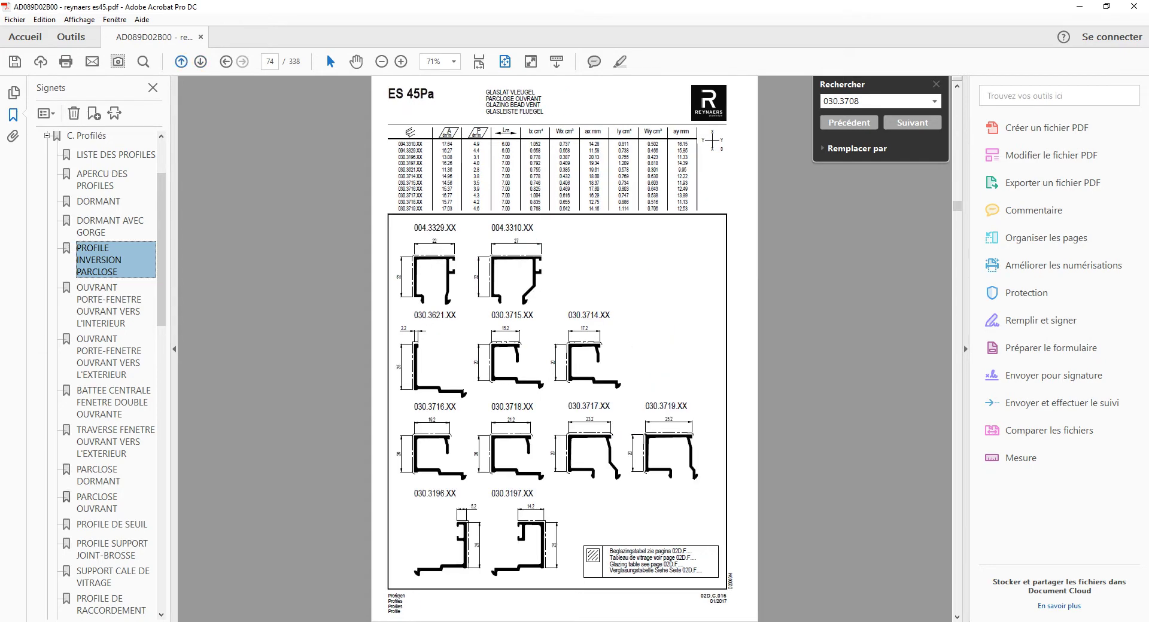
left_click(181, 61)
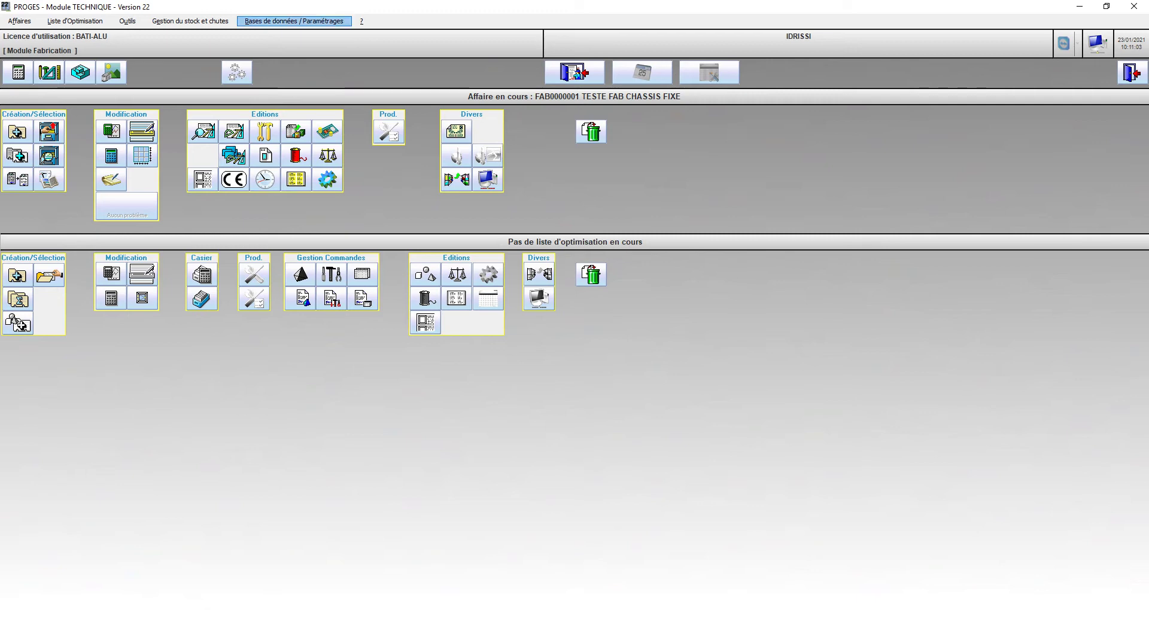
Enter the PROGES databases and settings module, and examine the glazing bead, joint and thickness table on page 170 of the Reynaers catalogue
left_click(293, 21)
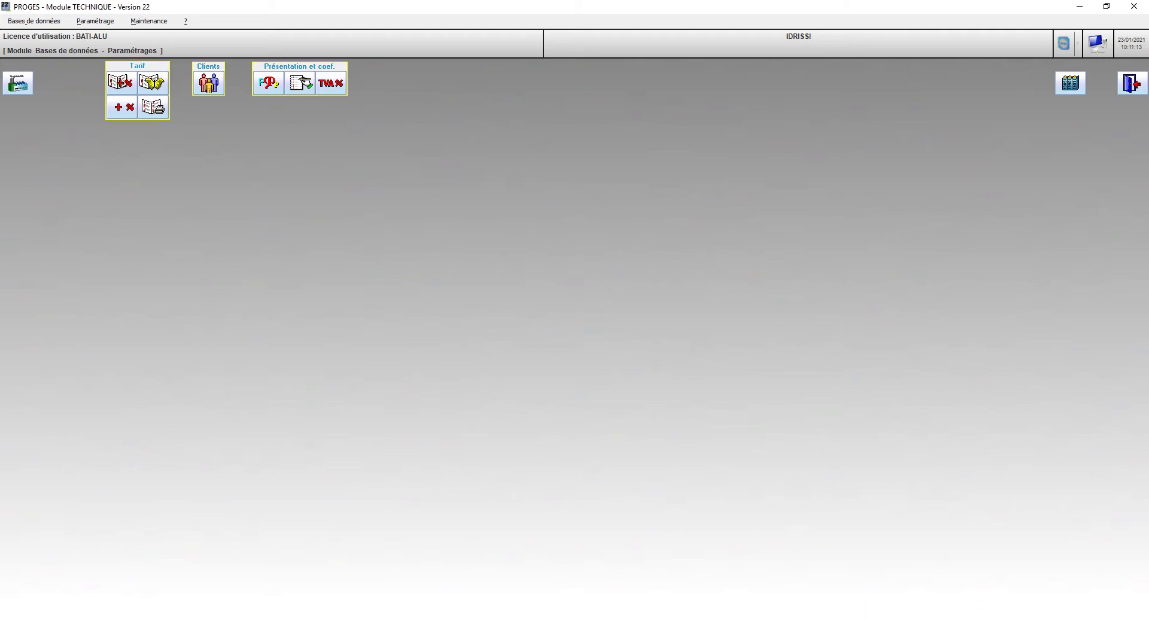
key("alt+Tab")
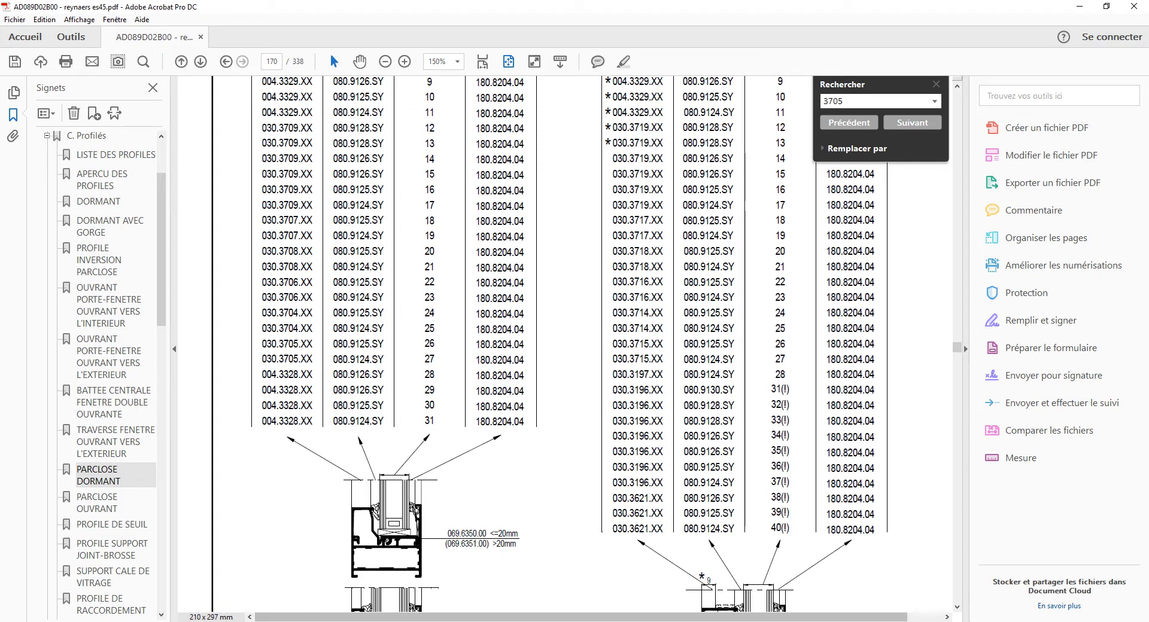
scroll(508, 258, "up", 5)
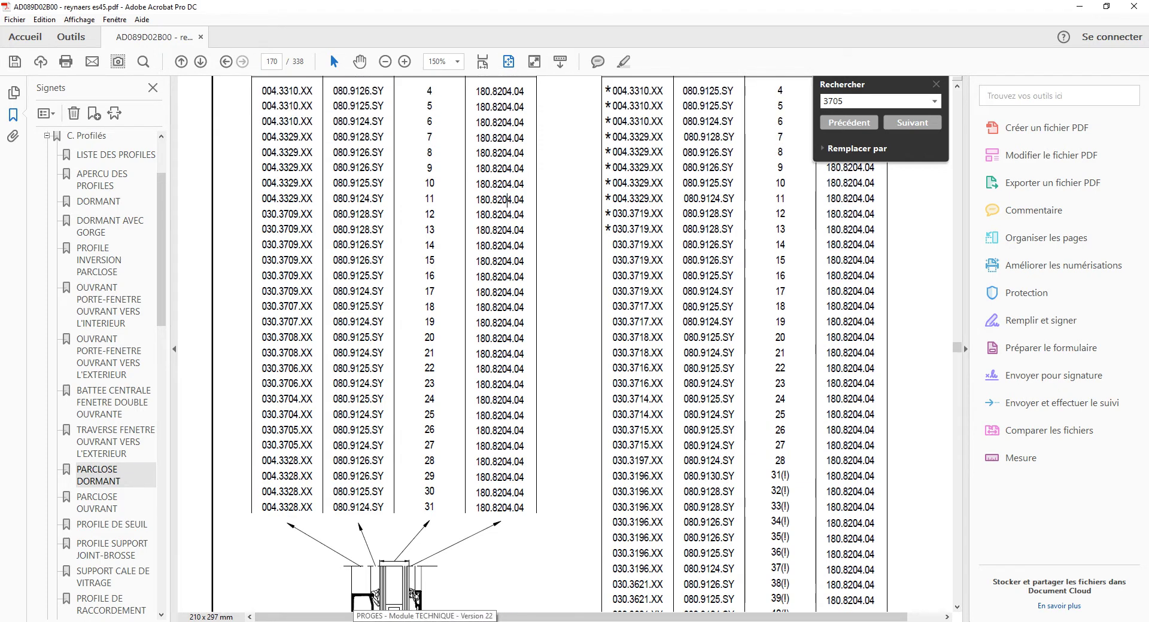
scroll(562, 344, "down", 4)
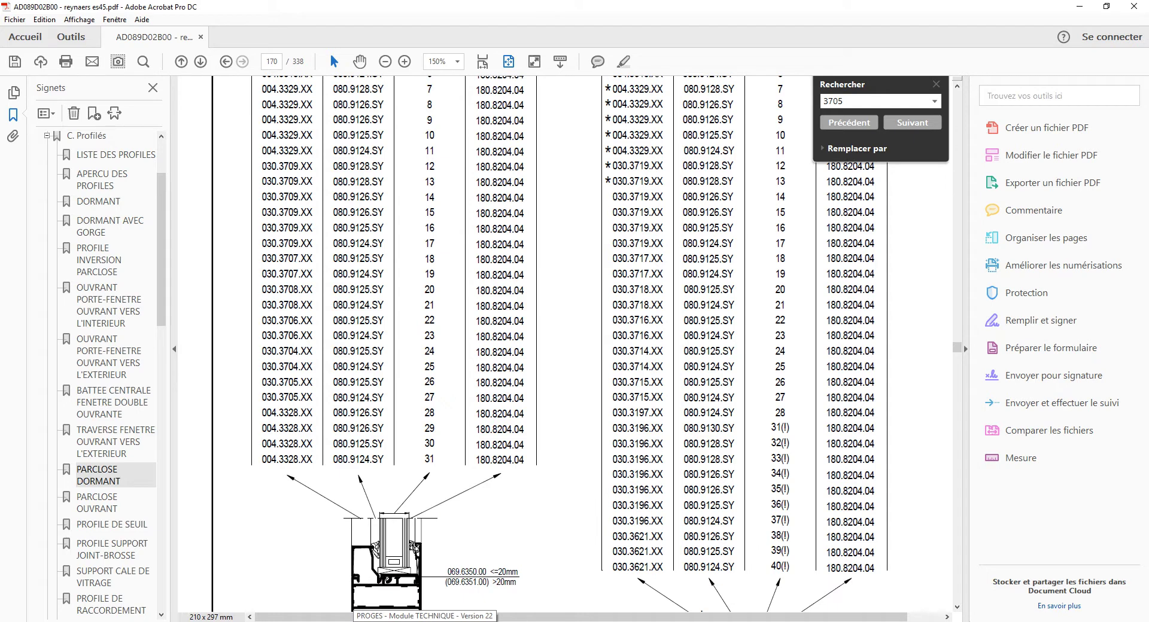
scroll(507, 85, "down", 3)
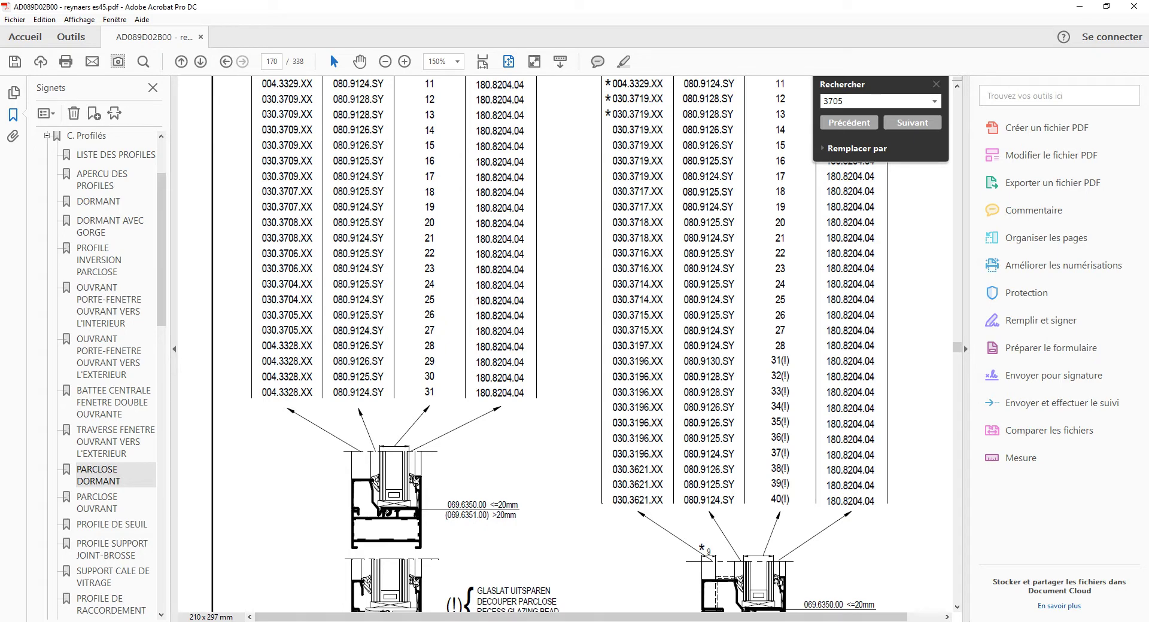
key("alt+Tab")
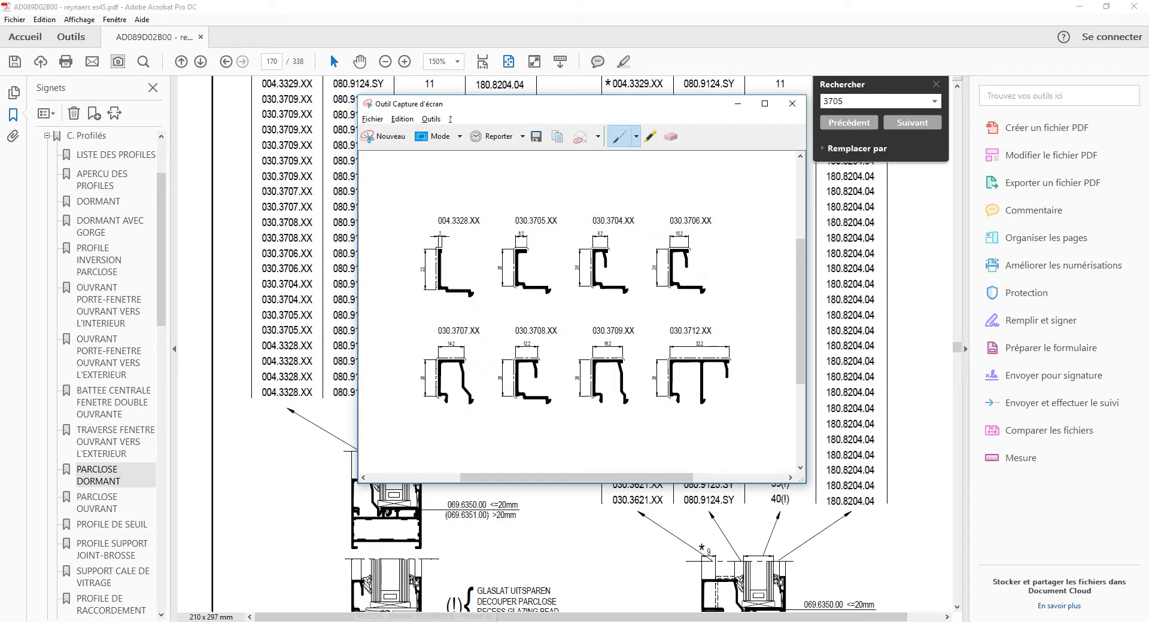
key("alt+Tab")
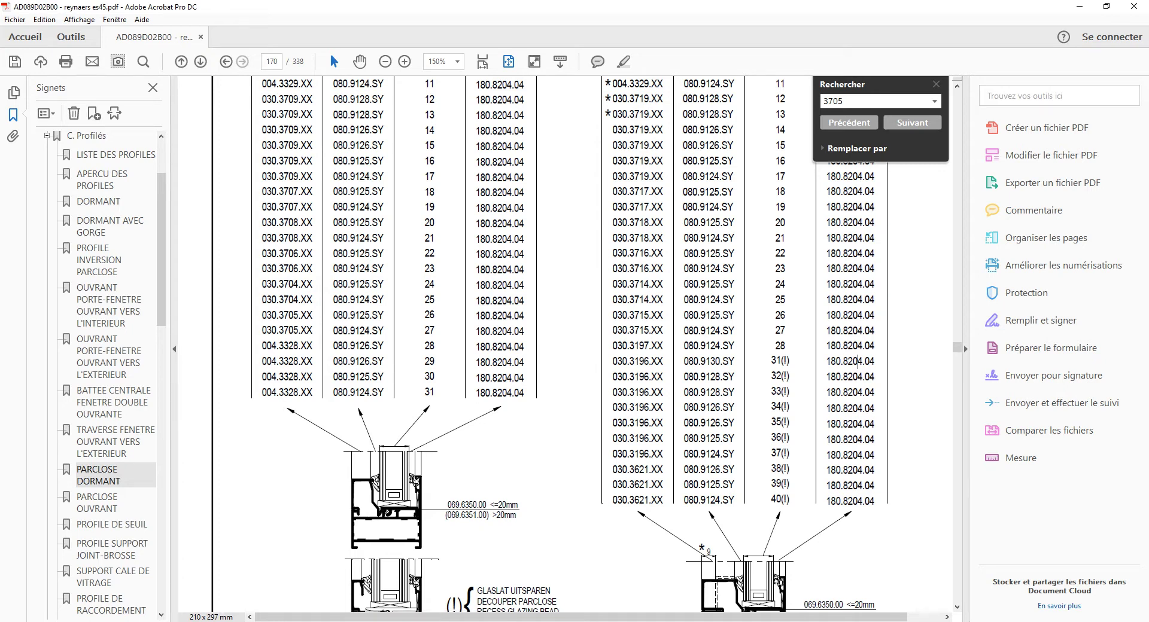
scroll(568, 347, "up", 3)
scroll(858, 485, "up", 1)
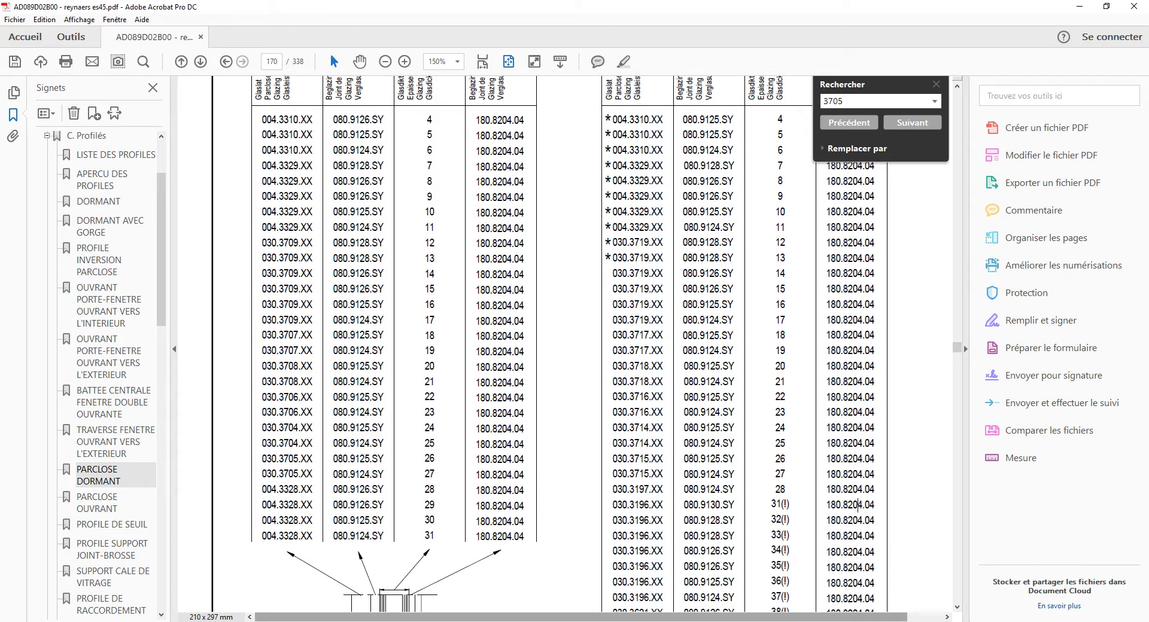
Return to PROGES and open the list of chassis of the REYNAERS designer
key("alt+Tab")
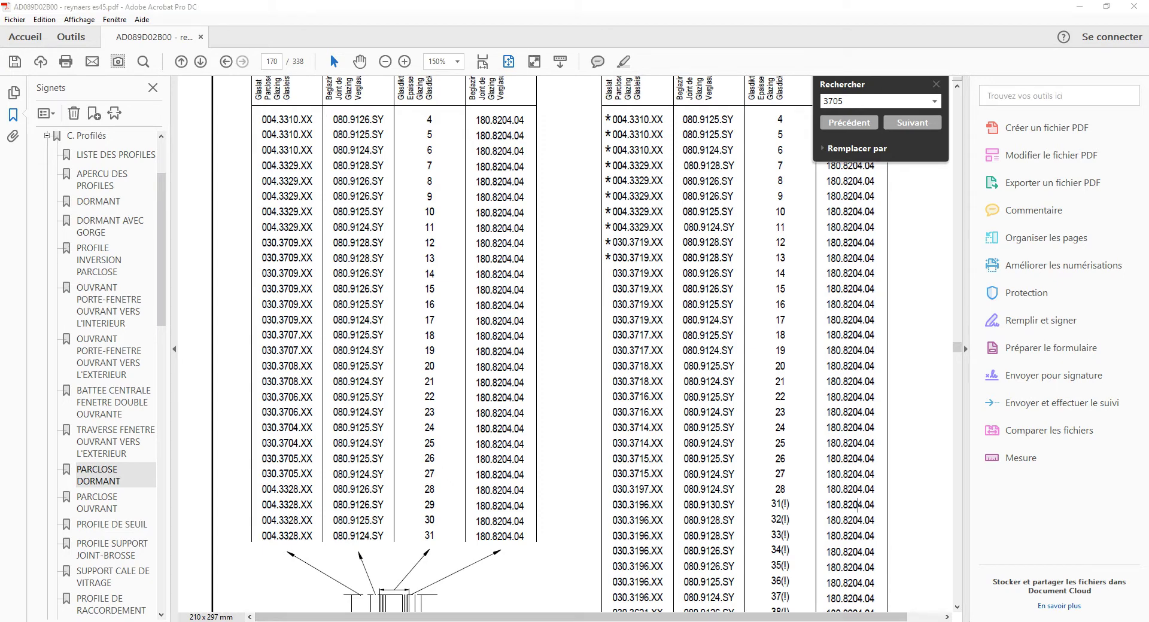
left_click(18, 83)
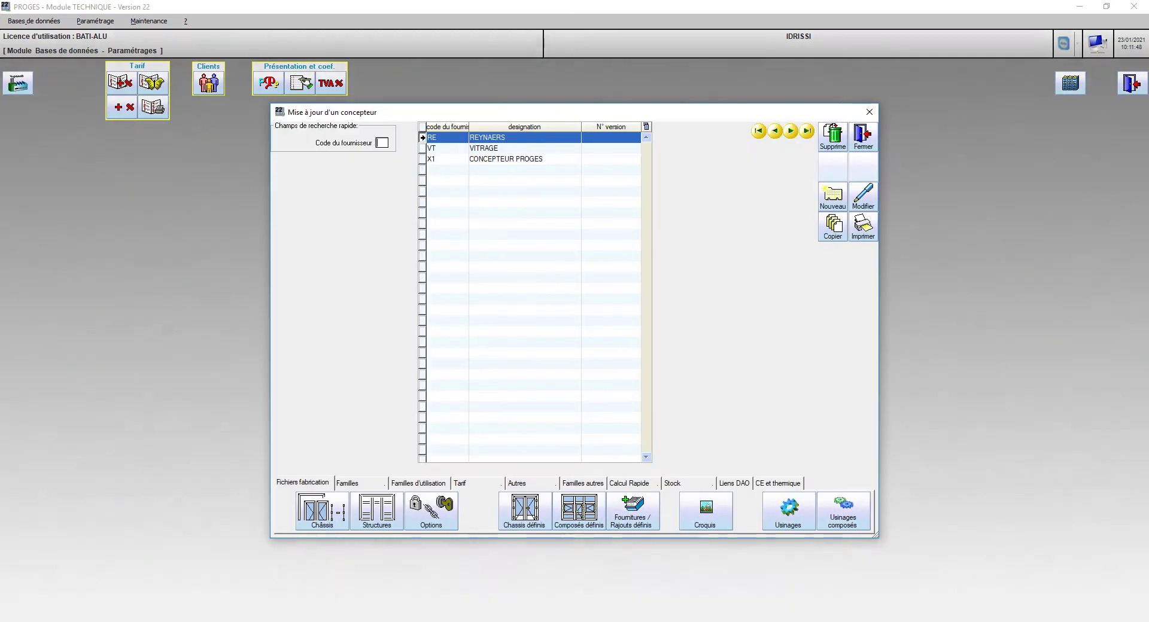
left_click(322, 512)
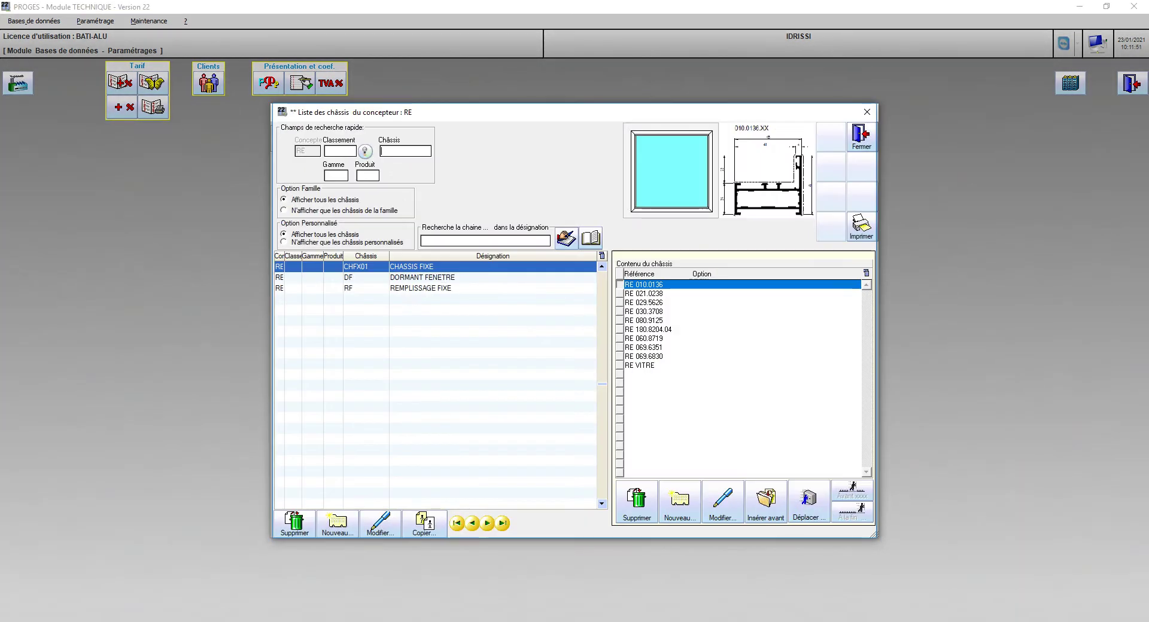
Open the record of glazing bead 030.3708 in the contents of the RF infill chassis
left_click(413, 289)
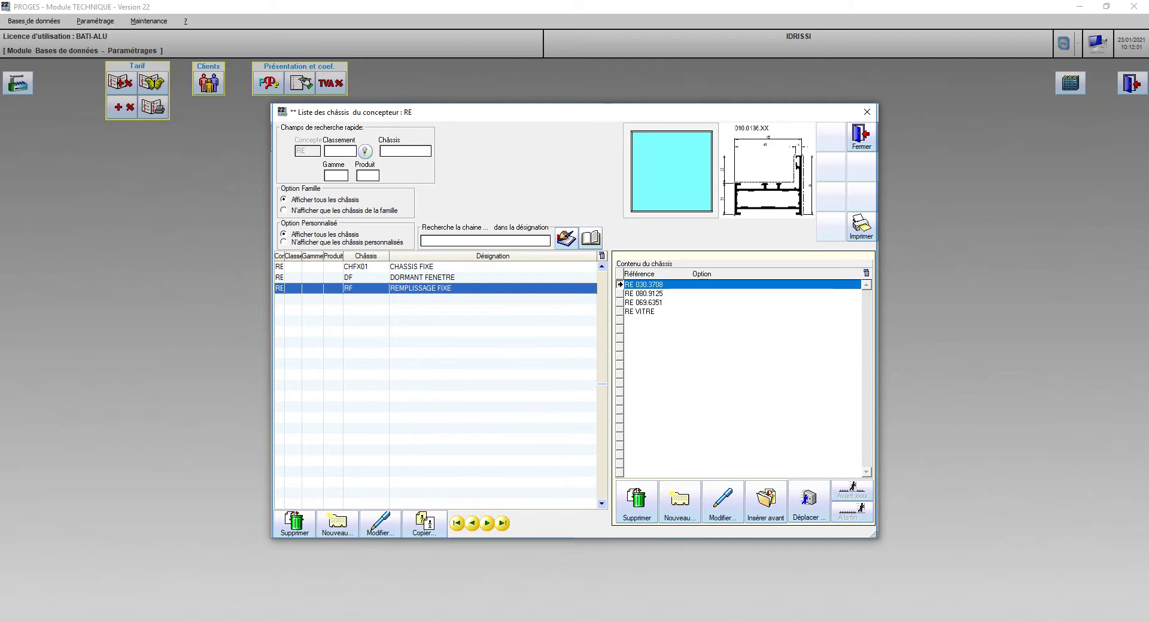
double_click(701, 285)
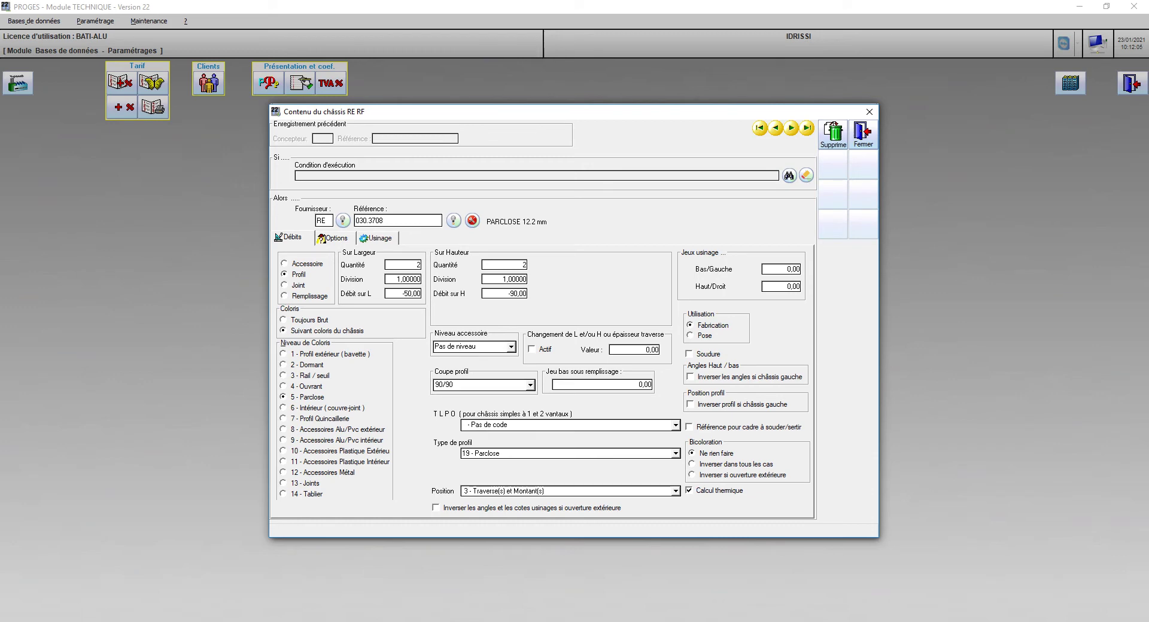
left_click(833, 135)
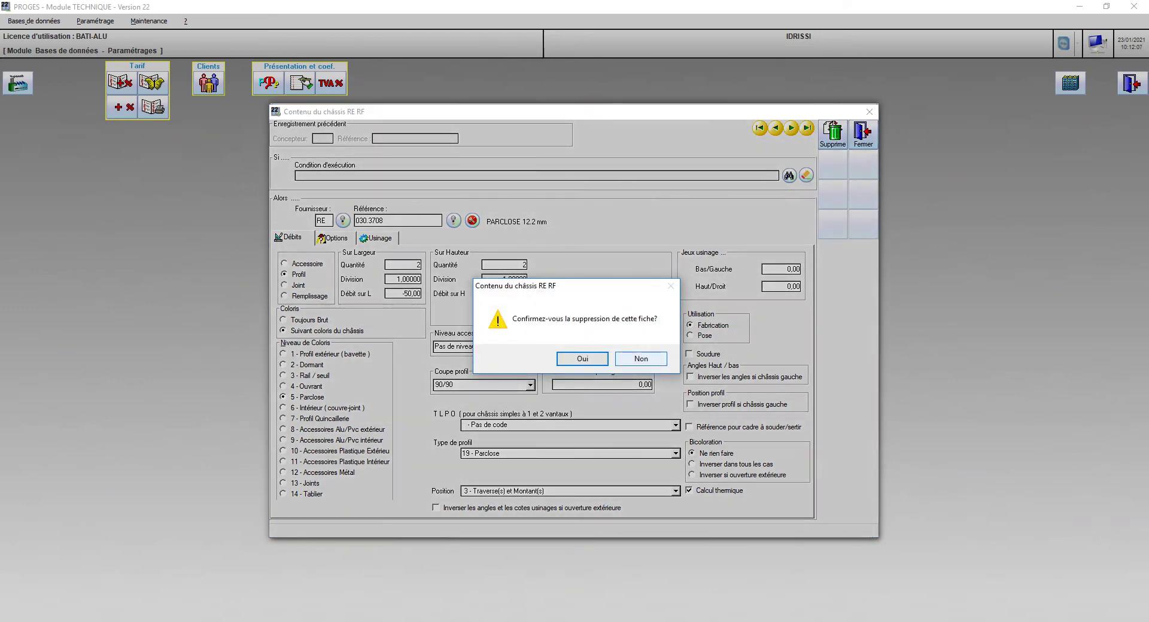
left_click(641, 359)
left_click(397, 220)
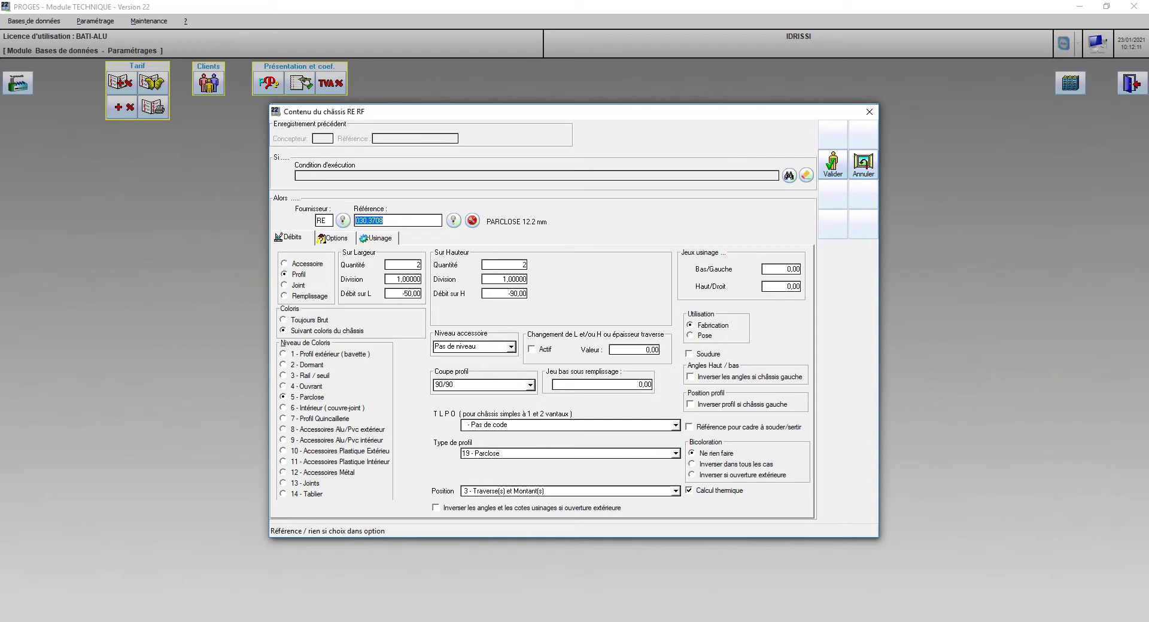
key("Escape")
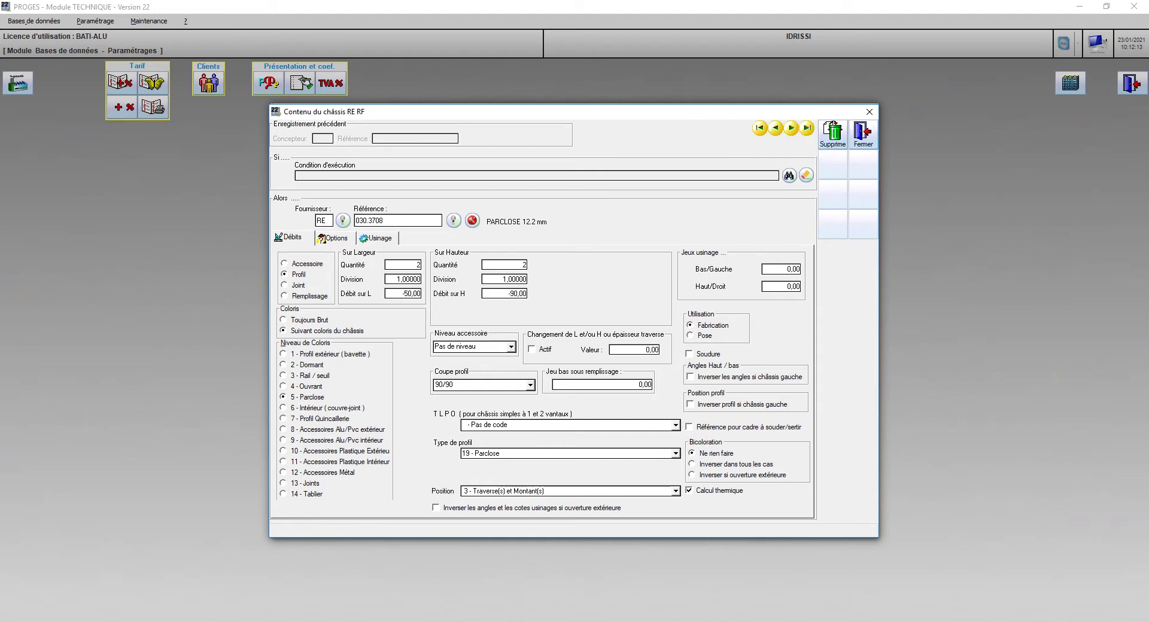
Review the RF chassis records for inner joint 080.9125, glazing block 069.6351 and the VITRE infill
left_click(791, 128)
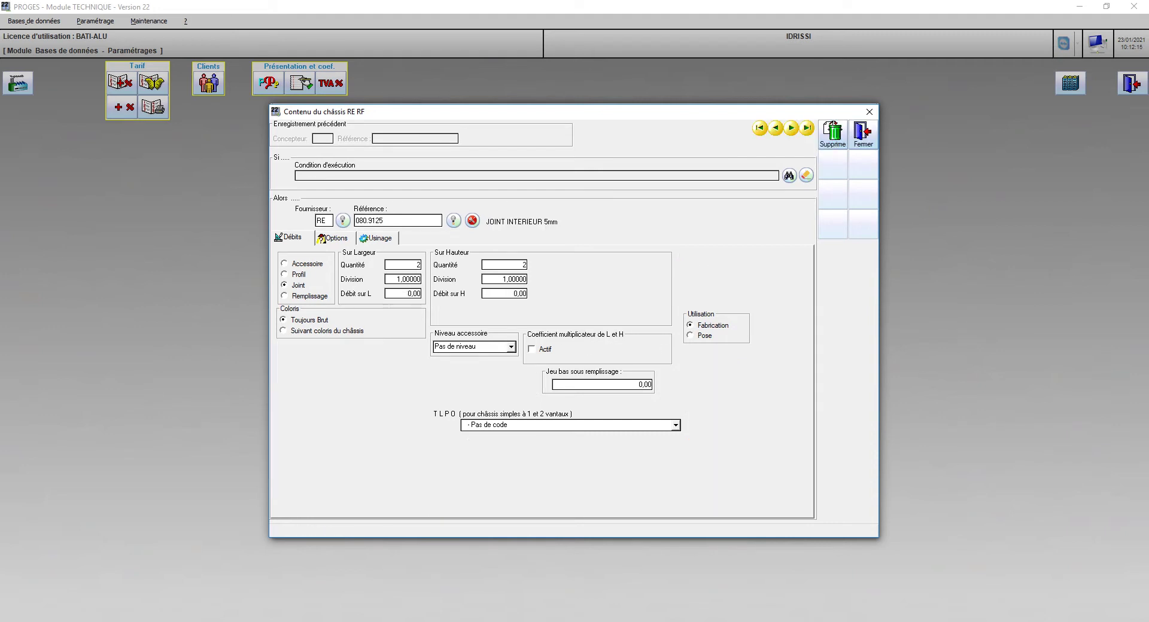
left_click(790, 127)
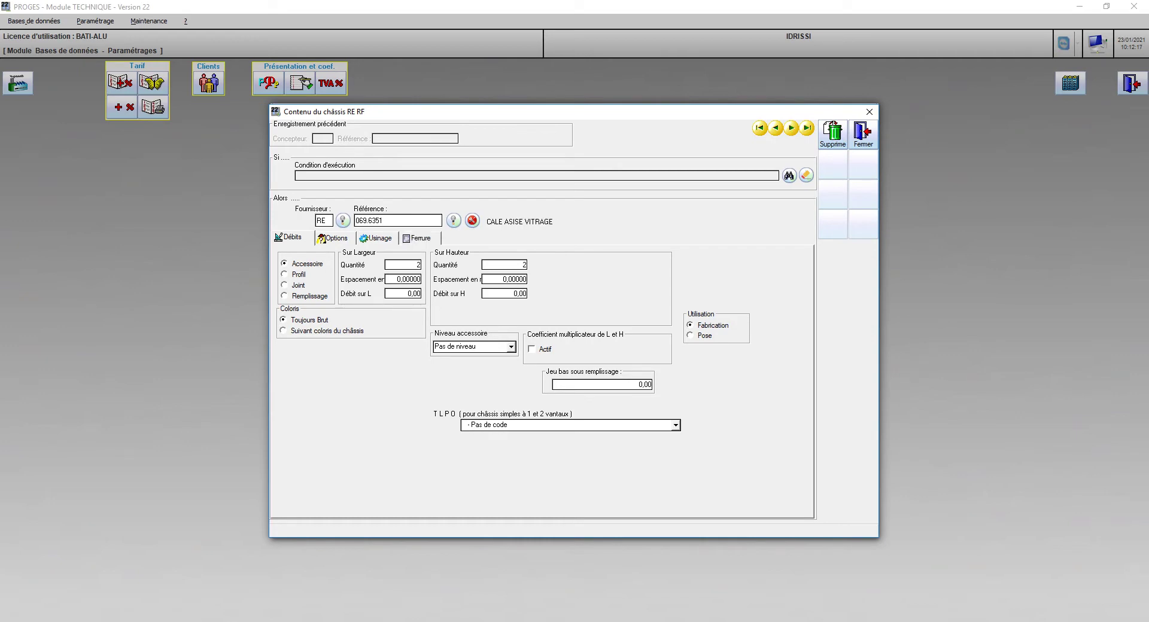
left_click(790, 127)
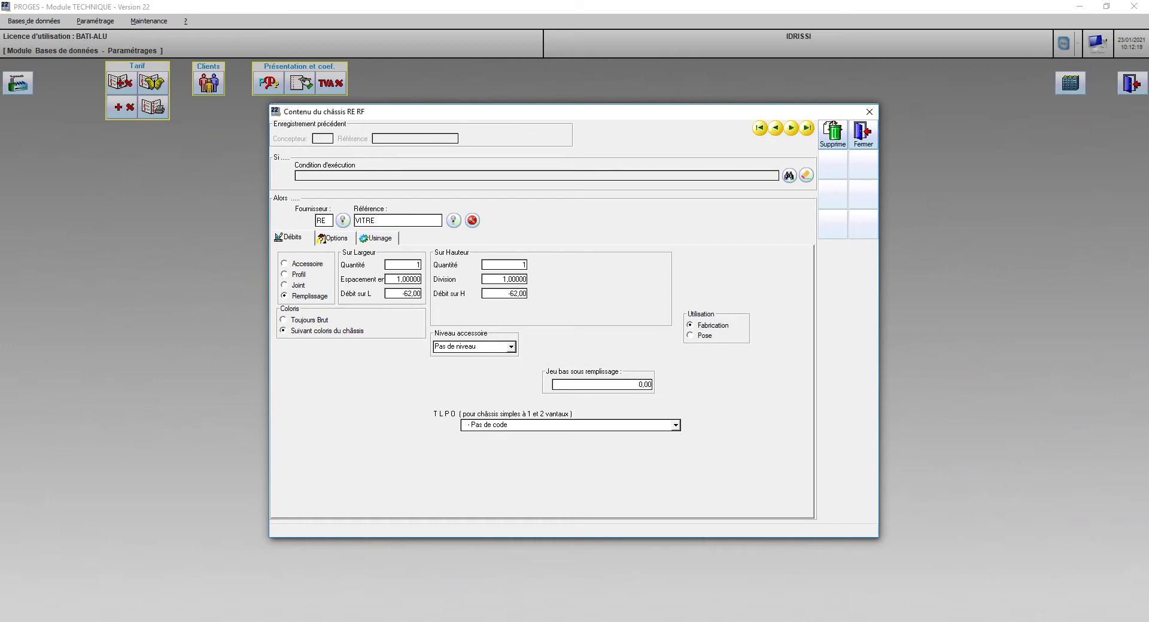
Close the RF record and the chassis list, and open the options list of the REYNAERS designer
left_click(863, 134)
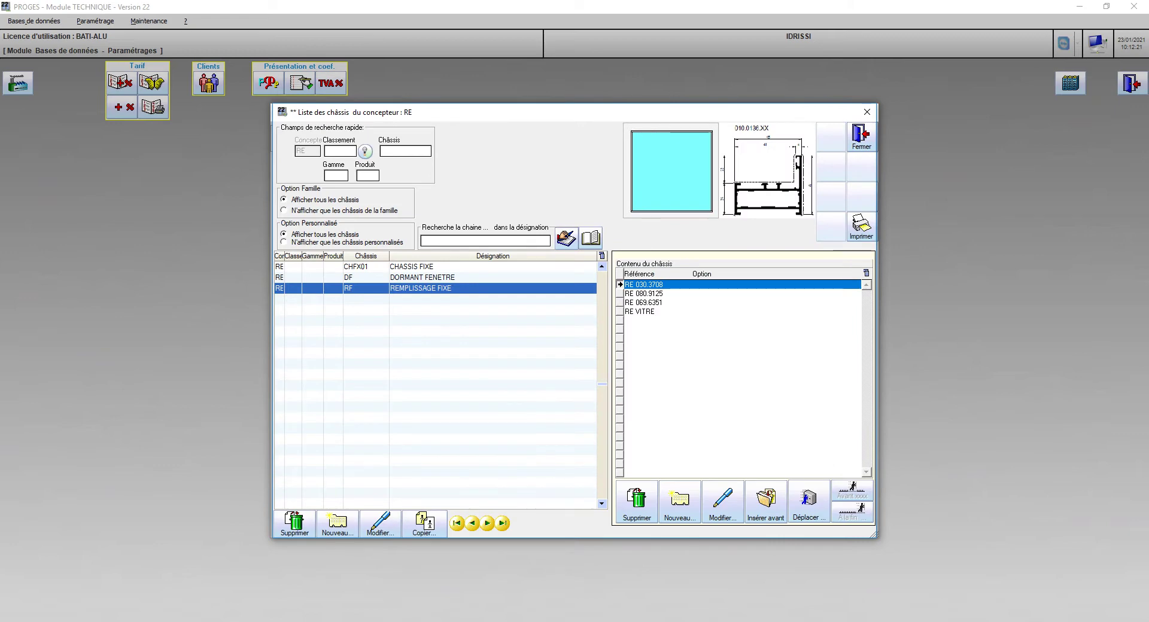
key("Escape")
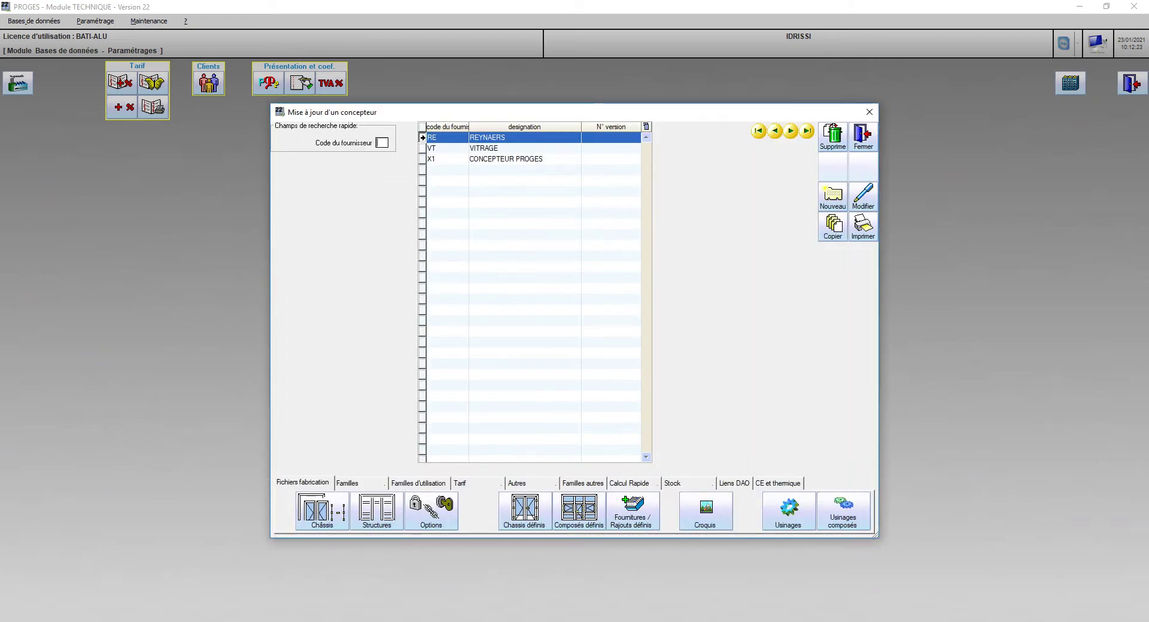
left_click(431, 510)
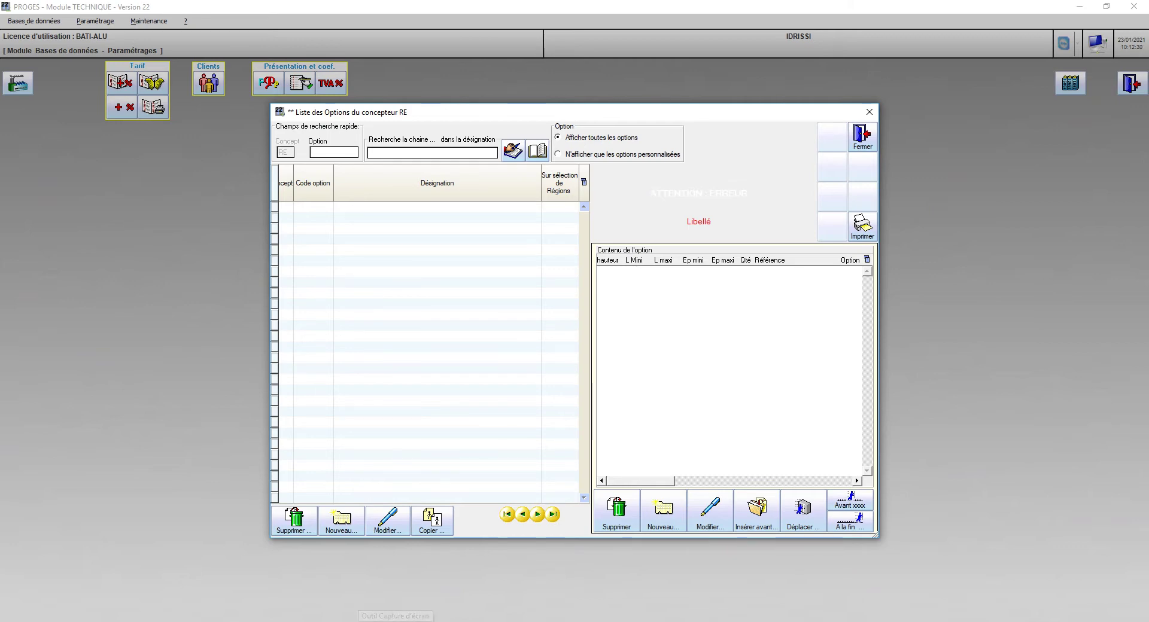
Bring the captured bead profiles from the Snipping Tool over the Acrobat glazing table, beside the frame columns, and circle profile 030.3709
key("alt+Tab")
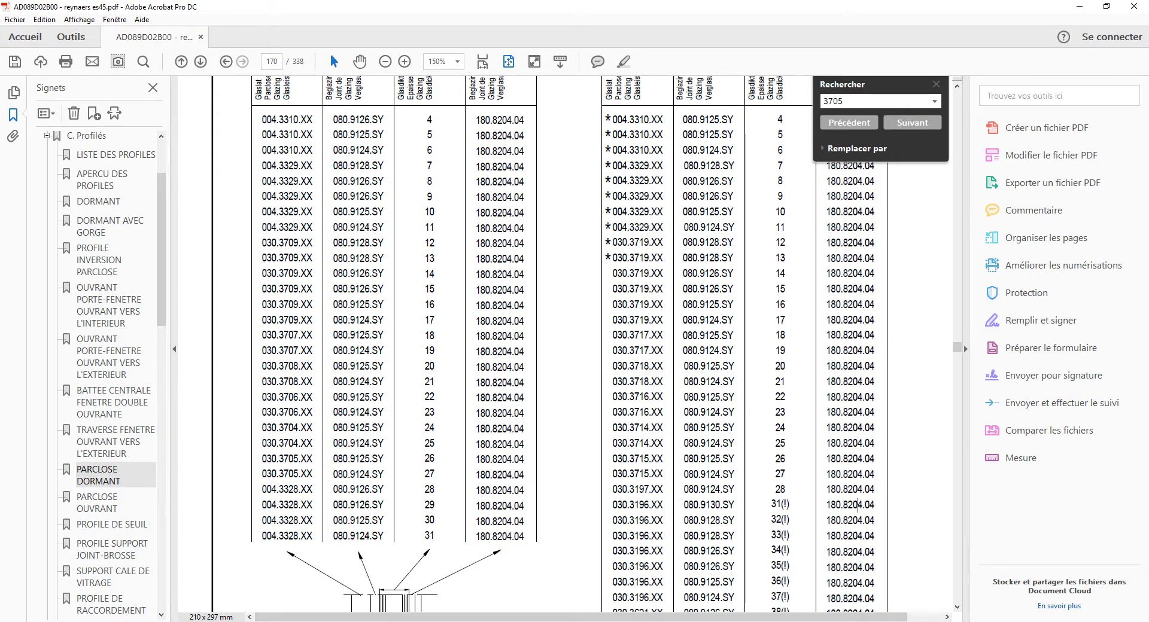
key("alt+Tab")
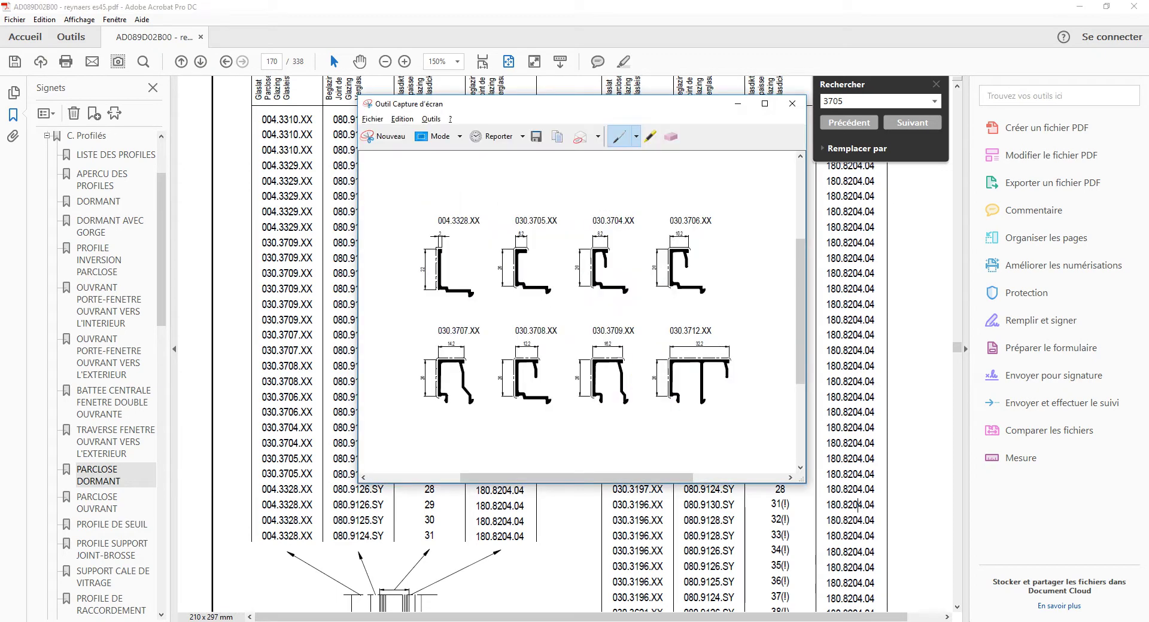
left_click_drag(461, 107, 613, 104)
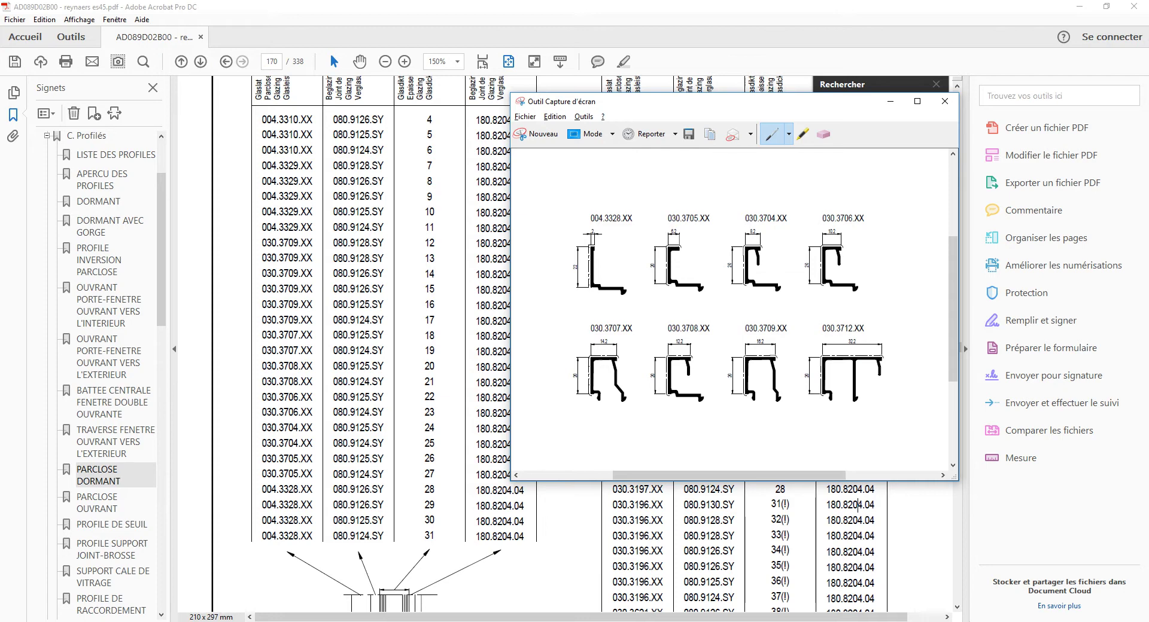
left_click_drag(612, 109, 639, 127)
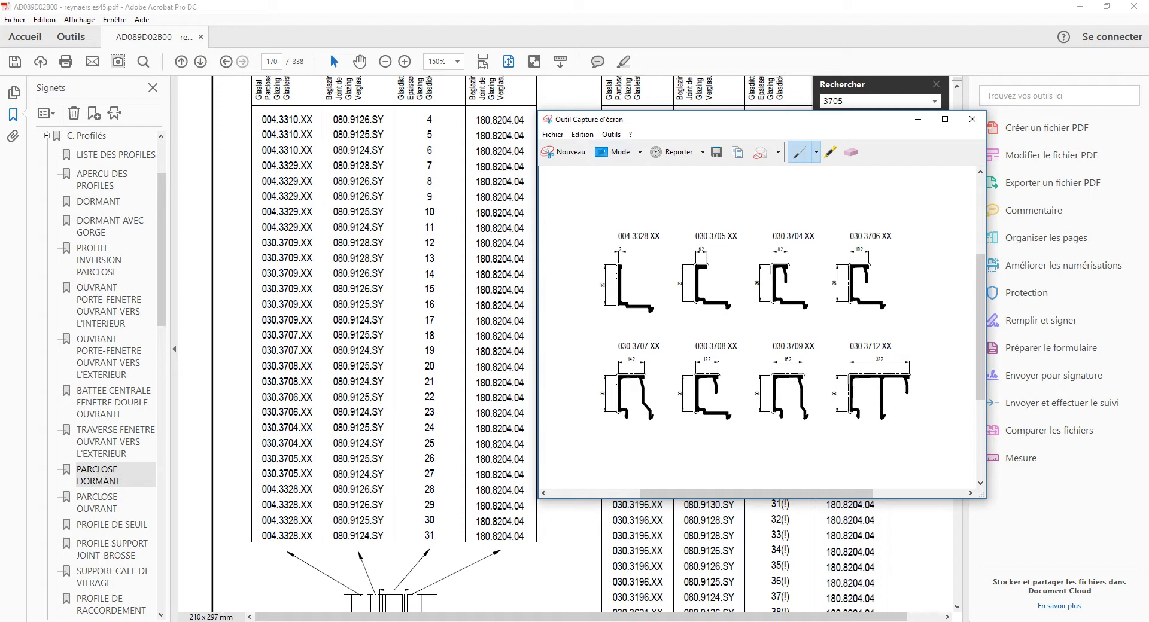
mouse_move(815, 331)
left_mouse_down()
mouse_move(753, 358)
mouse_move(779, 431)
mouse_move(826, 352)
mouse_move(816, 333)
left_mouse_up()
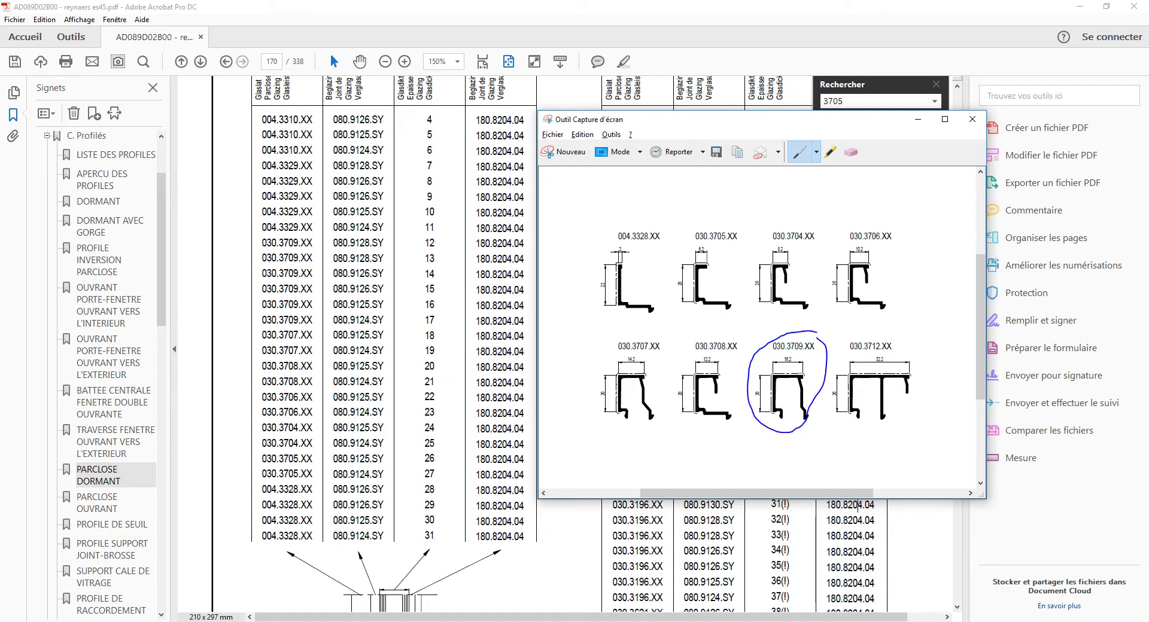
Highlight the frame glazing bead references in the table from 030.3709 at 12 mm to 030.3706 at 22 mm glass thickness
left_click_drag(262, 243, 312, 242)
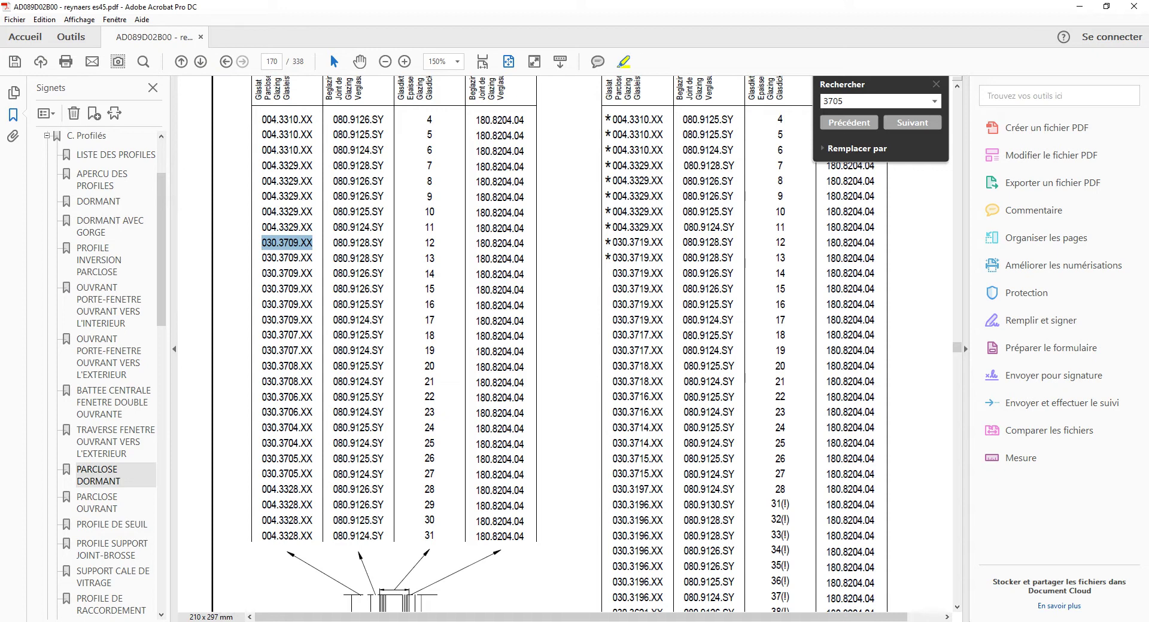
left_click(624, 61)
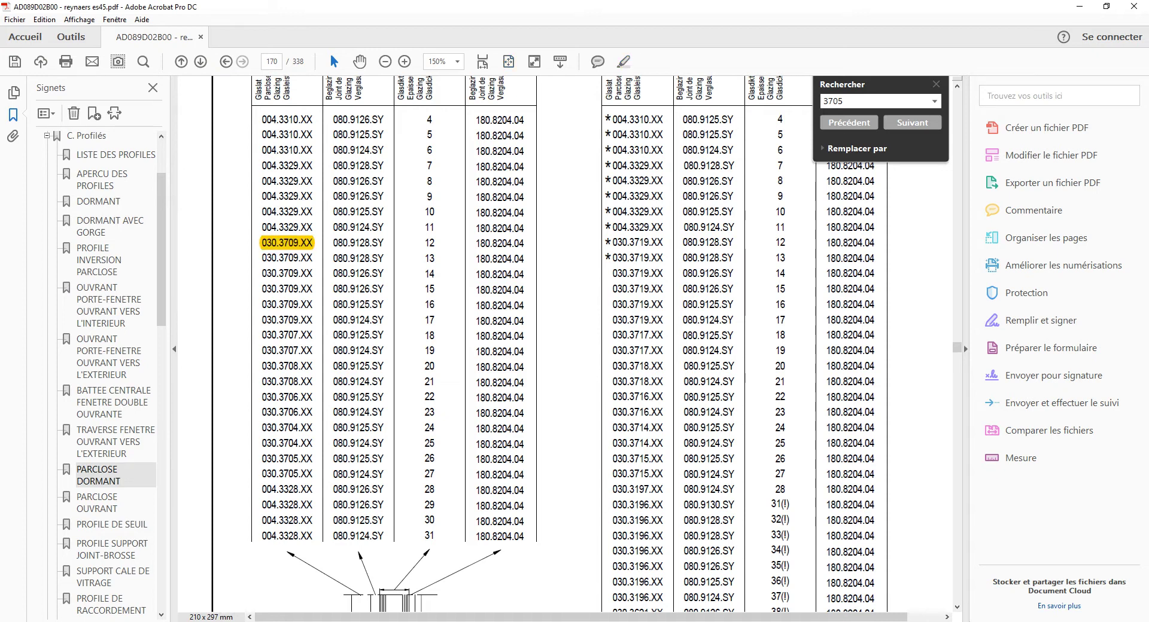
mouse_move(261, 258)
left_mouse_down()
mouse_move(312, 258)
mouse_move(299, 320)
left_mouse_up()
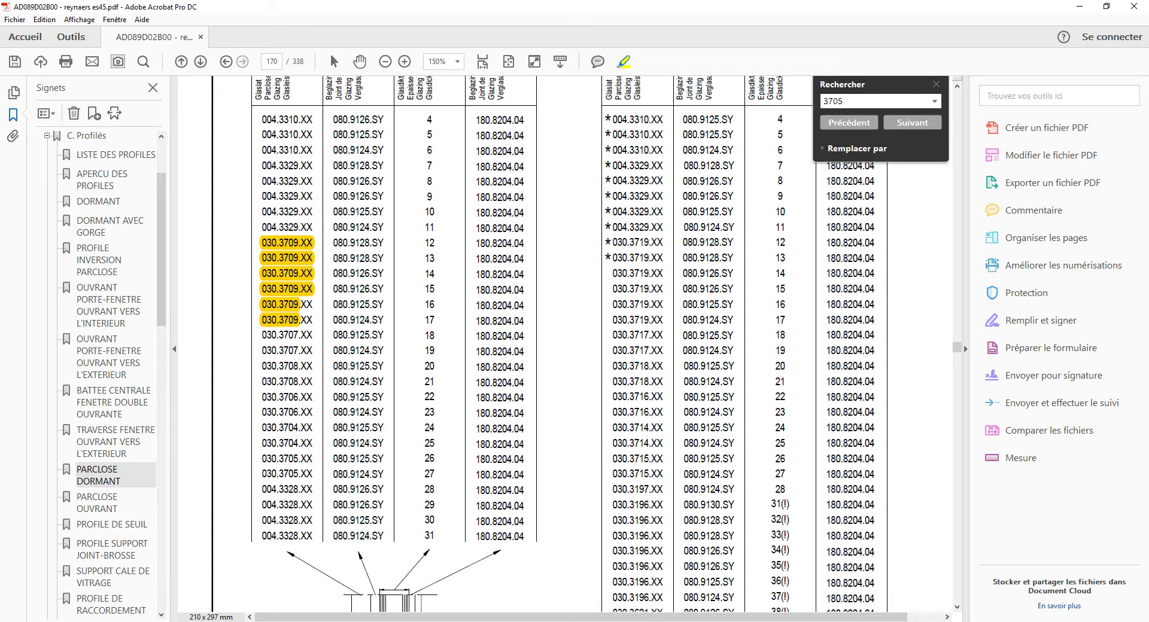
key("alt+Tab")
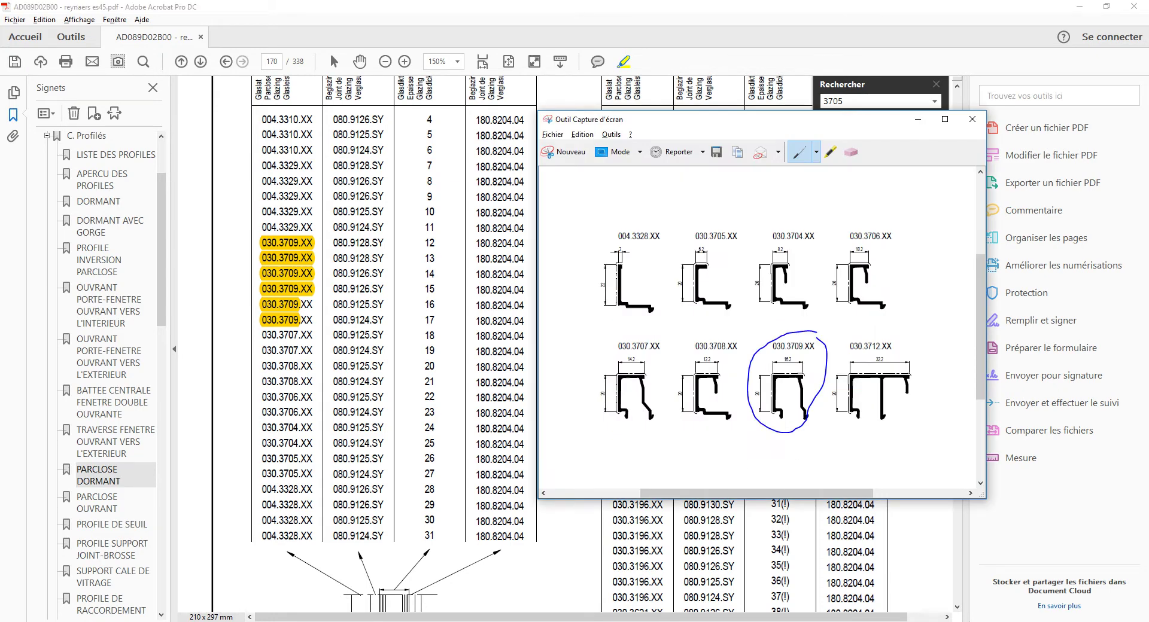
key("alt+Tab")
left_click_drag(262, 335, 300, 397)
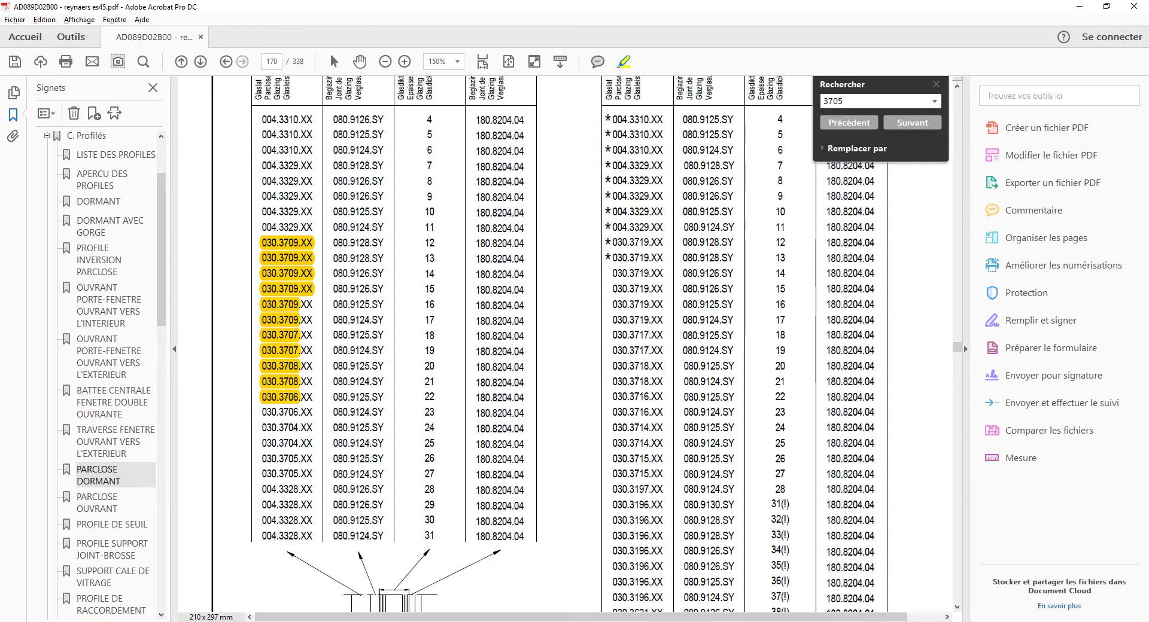
Circle profiles 030.3707 and 030.3706 in the capture, and highlight the frame bead reference 030.3706 at 23 mm in the table
key("alt+Tab")
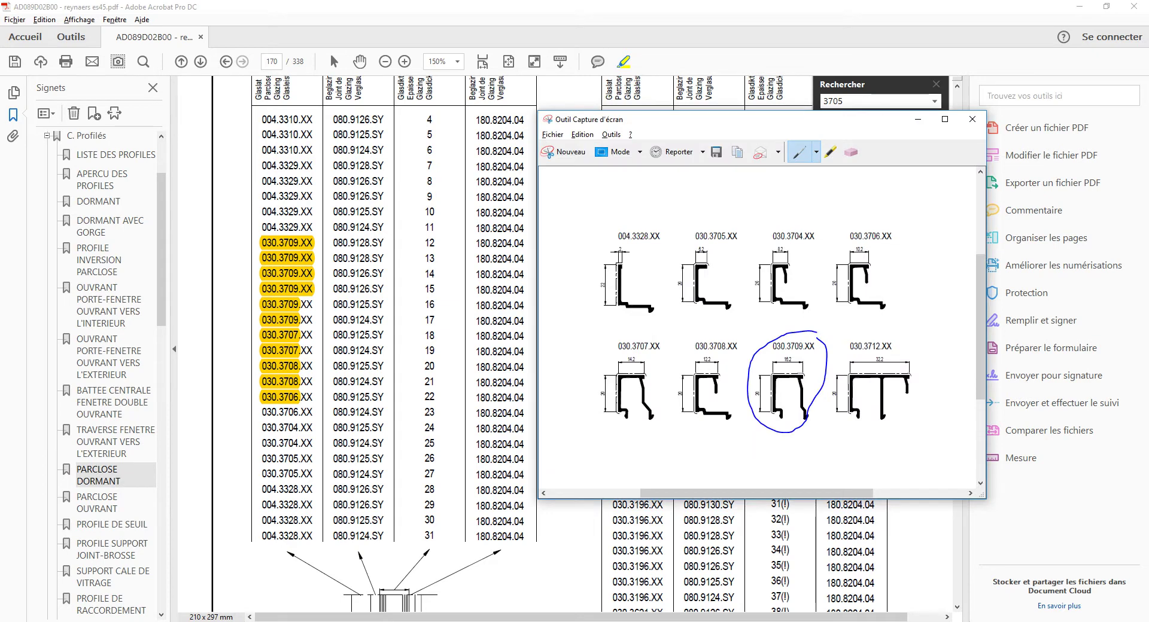
mouse_move(662, 331)
left_mouse_down()
mouse_move(627, 436)
mouse_move(655, 346)
left_mouse_up()
mouse_move(865, 214)
left_mouse_down()
mouse_move(924, 249)
mouse_move(815, 224)
left_mouse_up()
key("alt+Tab")
left_click_drag(261, 412, 299, 412)
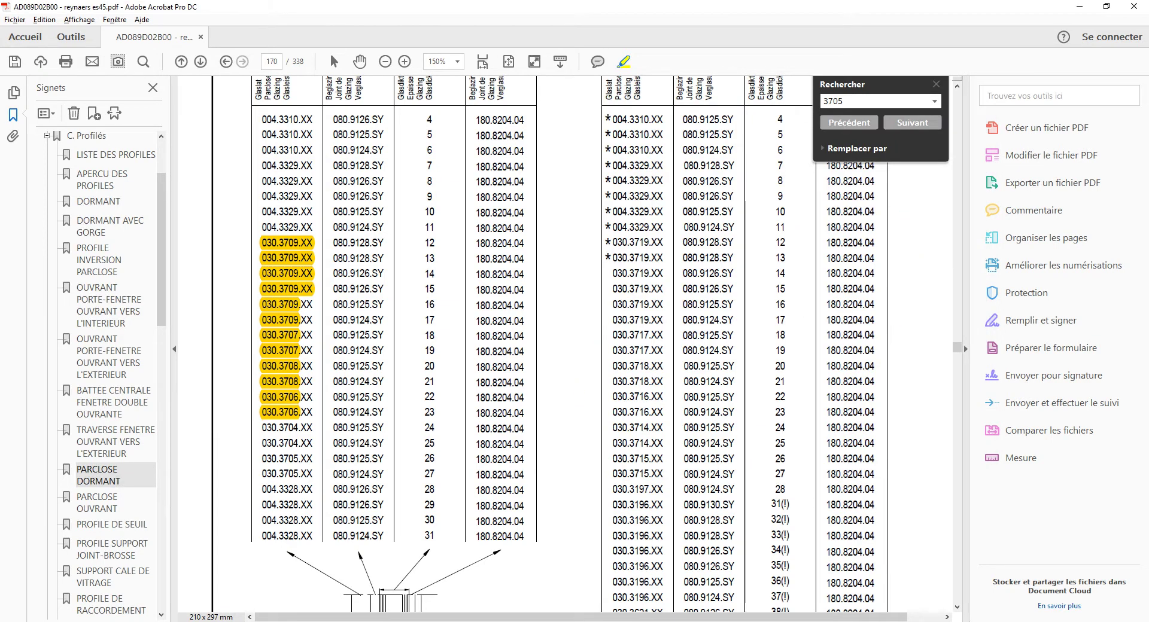
Circle bead profiles 030.3704, 030.3705 and 004.3328 in the capture
key("alt+Tab")
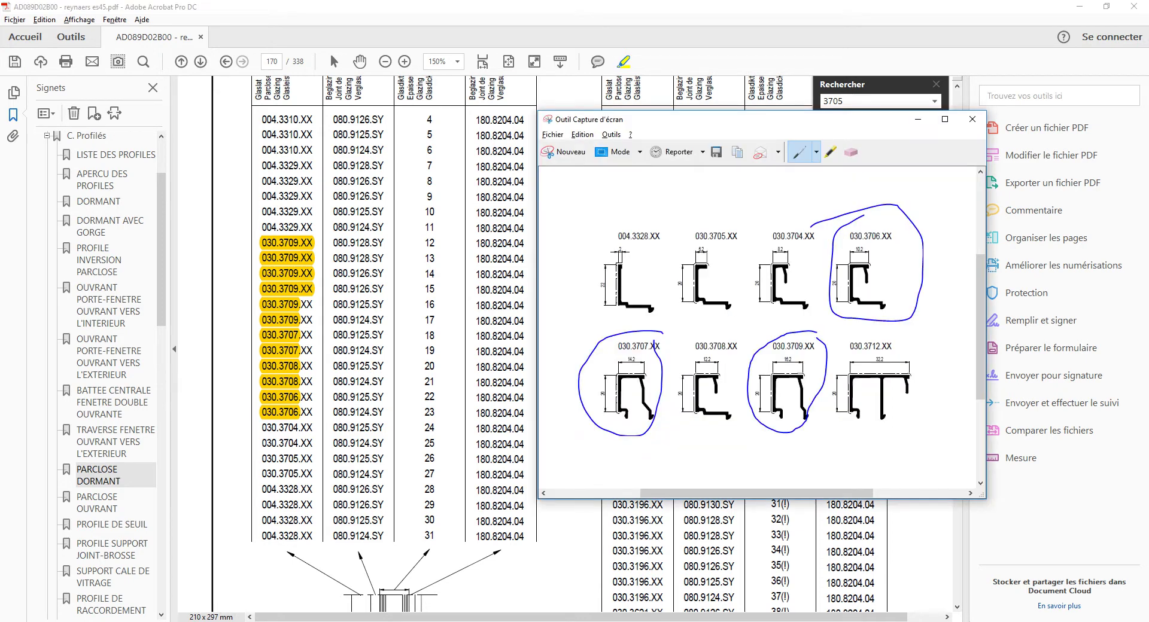
mouse_move(793, 212)
left_mouse_down()
mouse_move(775, 333)
mouse_move(838, 260)
left_mouse_up()
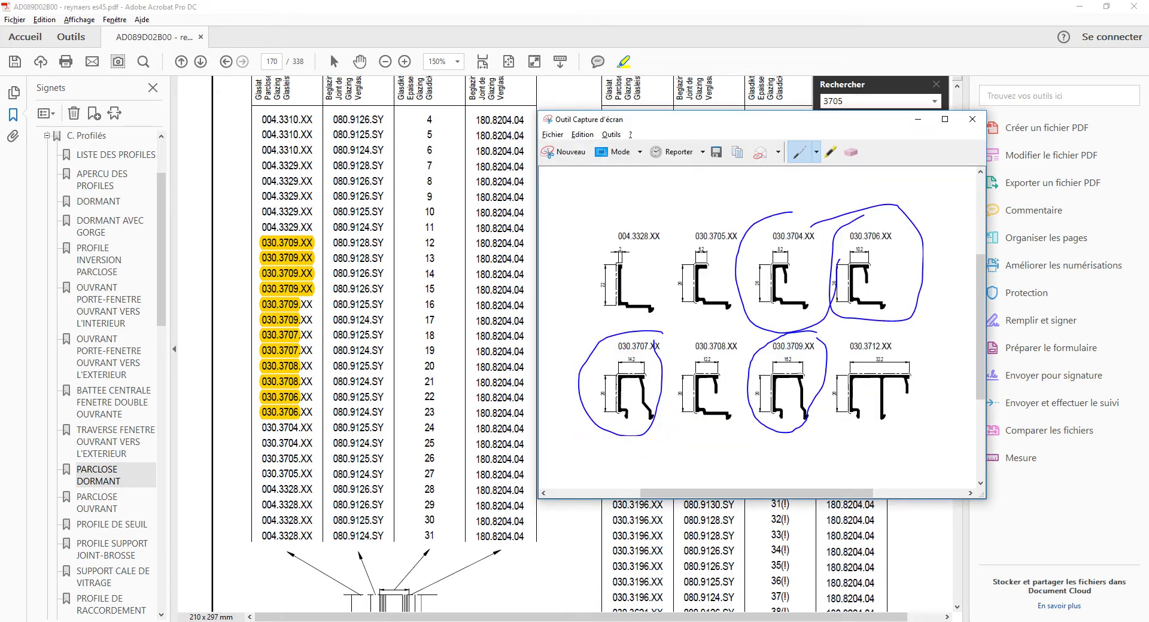
mouse_move(731, 214)
left_mouse_down()
mouse_move(676, 293)
mouse_move(697, 313)
left_mouse_up()
mouse_move(656, 215)
left_mouse_down()
mouse_move(623, 225)
mouse_move(600, 300)
mouse_move(612, 307)
left_mouse_up()
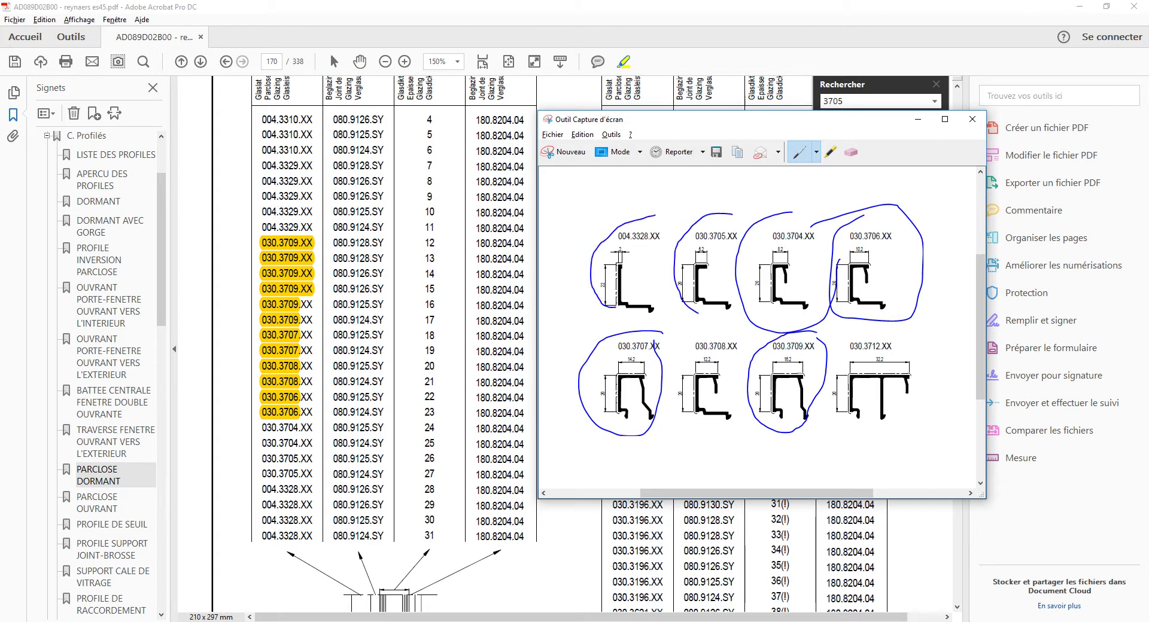
Highlight the frame bead references 030.3704, 030.3705 and 004.3328 for glass thicknesses 24 to 31 mm
double_click(281, 428)
left_click_drag(262, 442, 300, 520)
left_click_drag(262, 536, 300, 536)
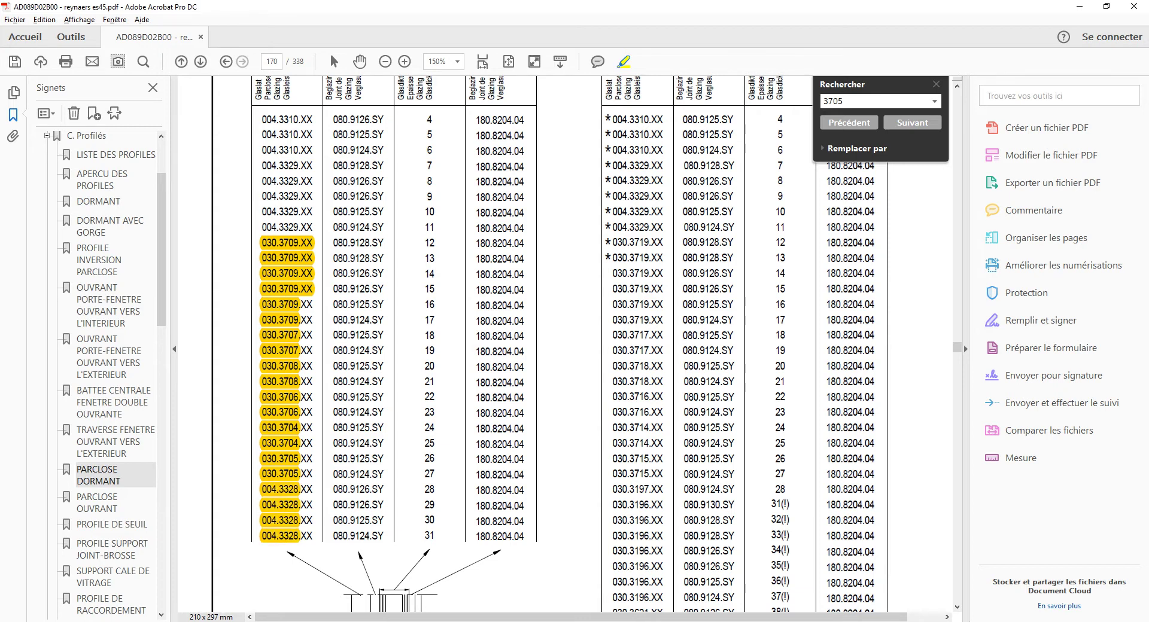
Compare the highlighted page 170 glazing table with the captured beads and the frame bead profiles on page 73, and return to the table
scroll(299, 536, "down", 3)
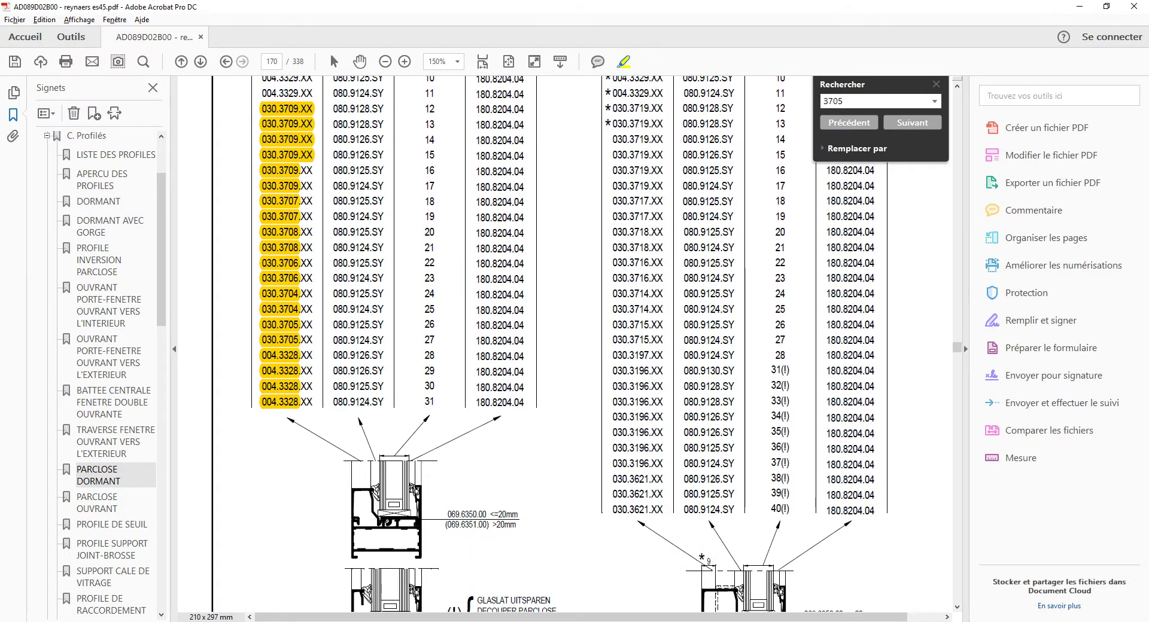
scroll(565, 345, "up", 5)
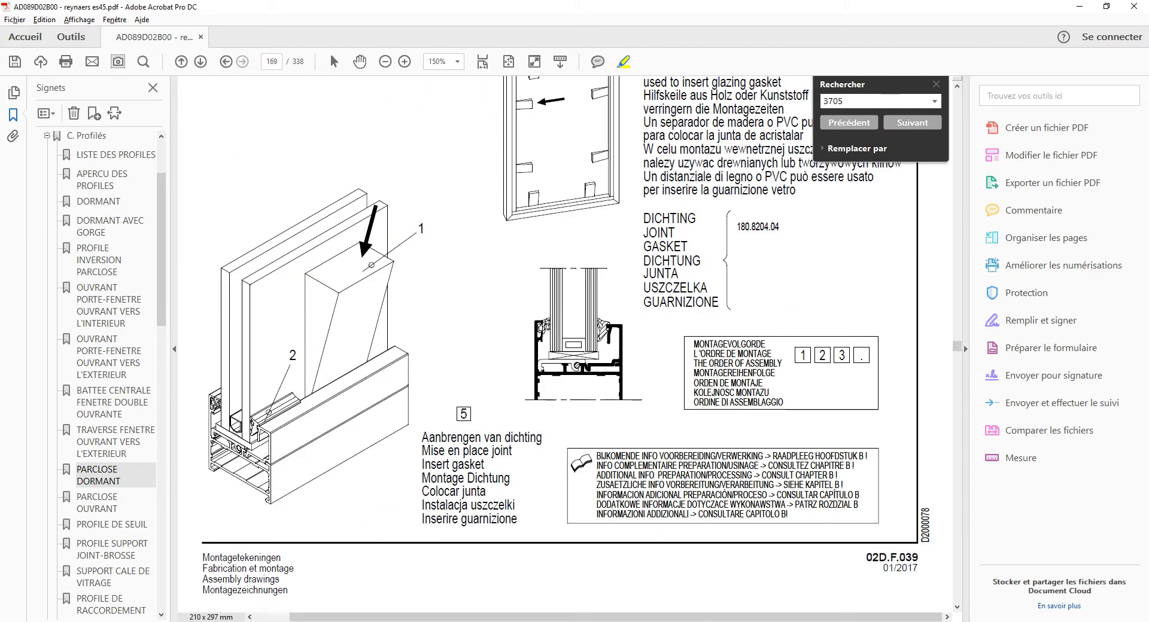
key("ctrl+0")
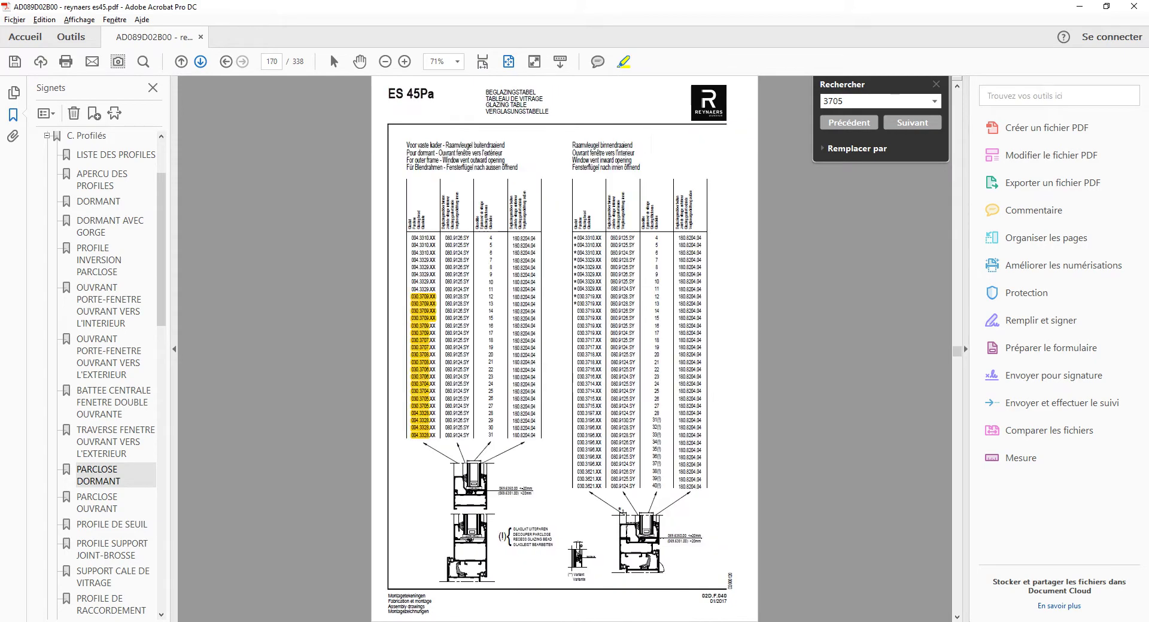
scroll(559, 267, "up", 4)
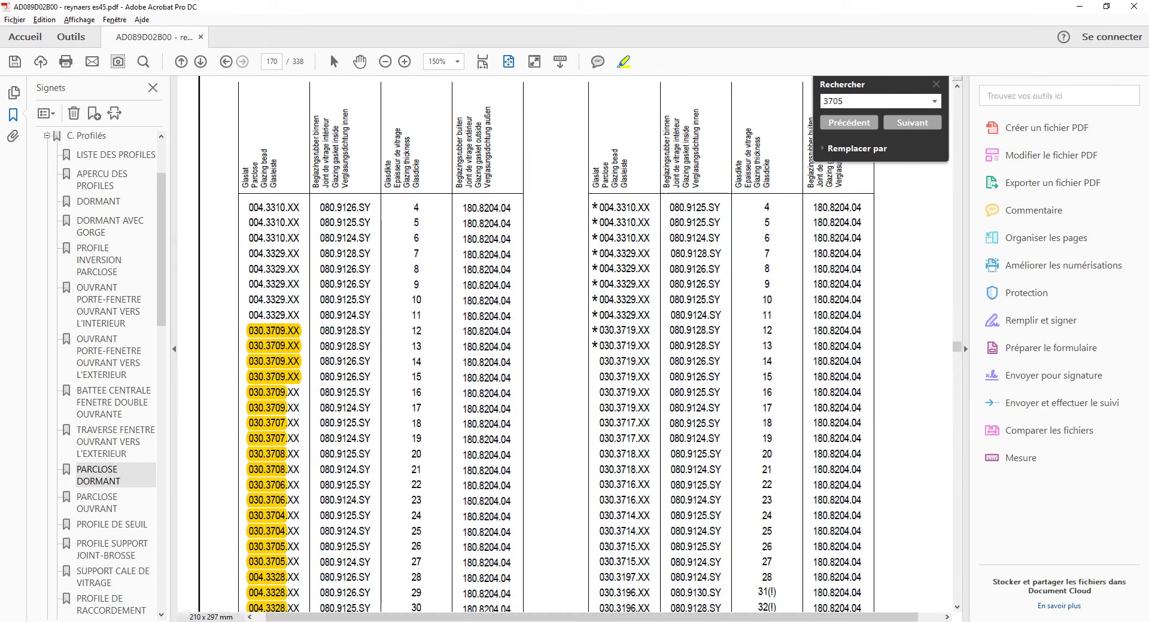
key("alt+Tab")
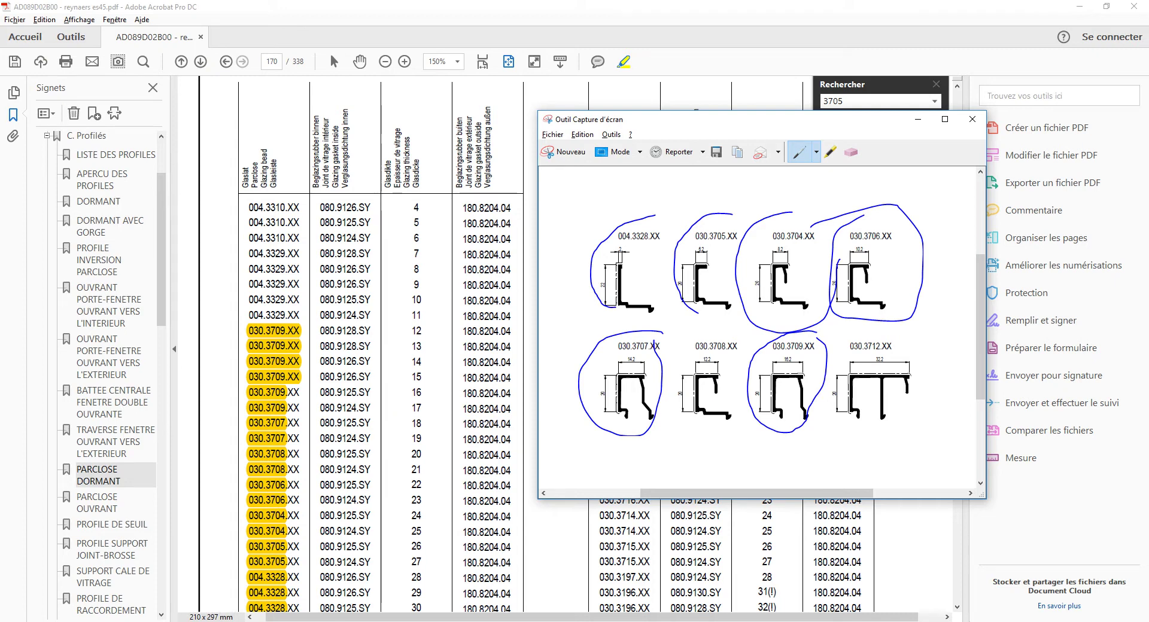
left_click_drag(788, 130, 836, 158)
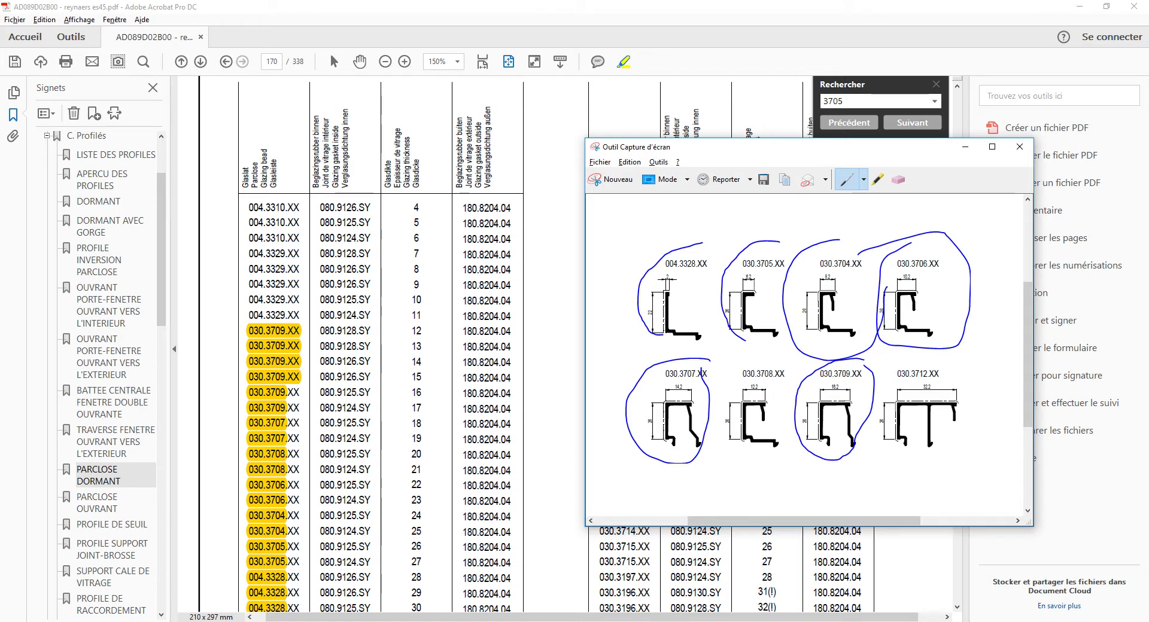
left_click(99, 475)
left_click(99, 475)
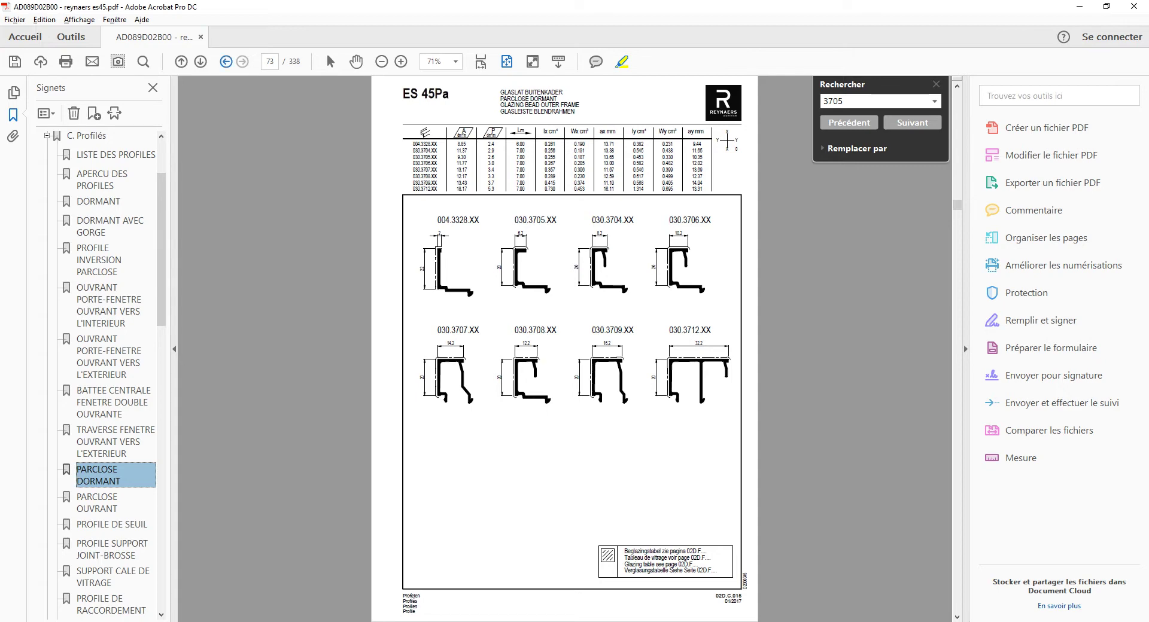
left_click(226, 62)
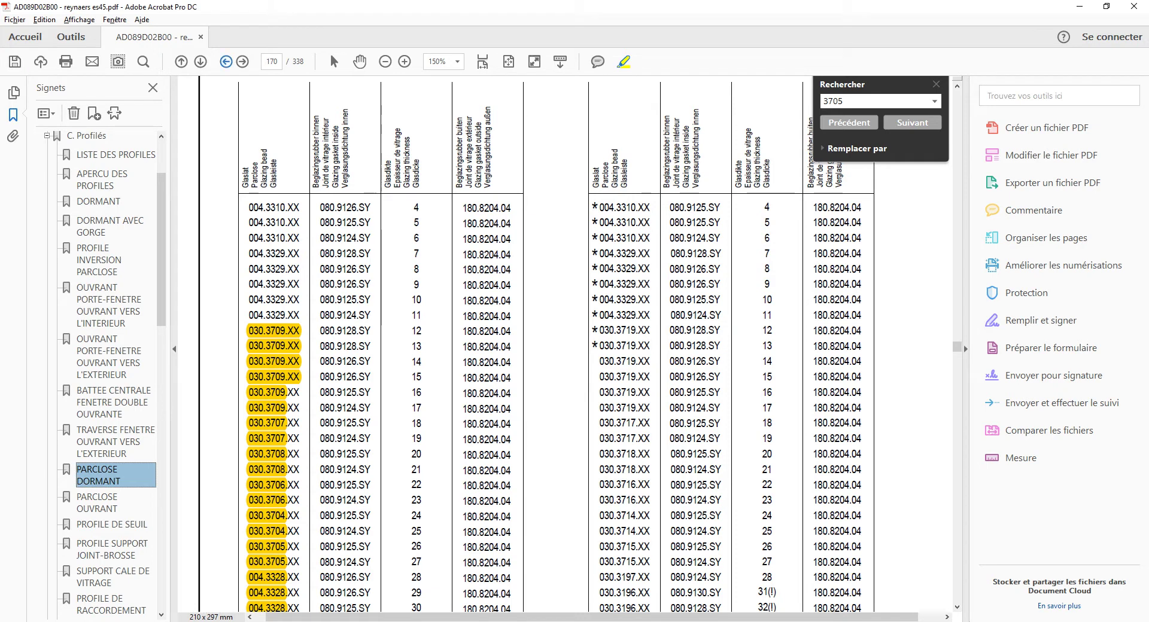
Review the frame and vent bead profiles on pages 73 and 74, and check the RE folder for matching joint and bead images
key("alt+Right")
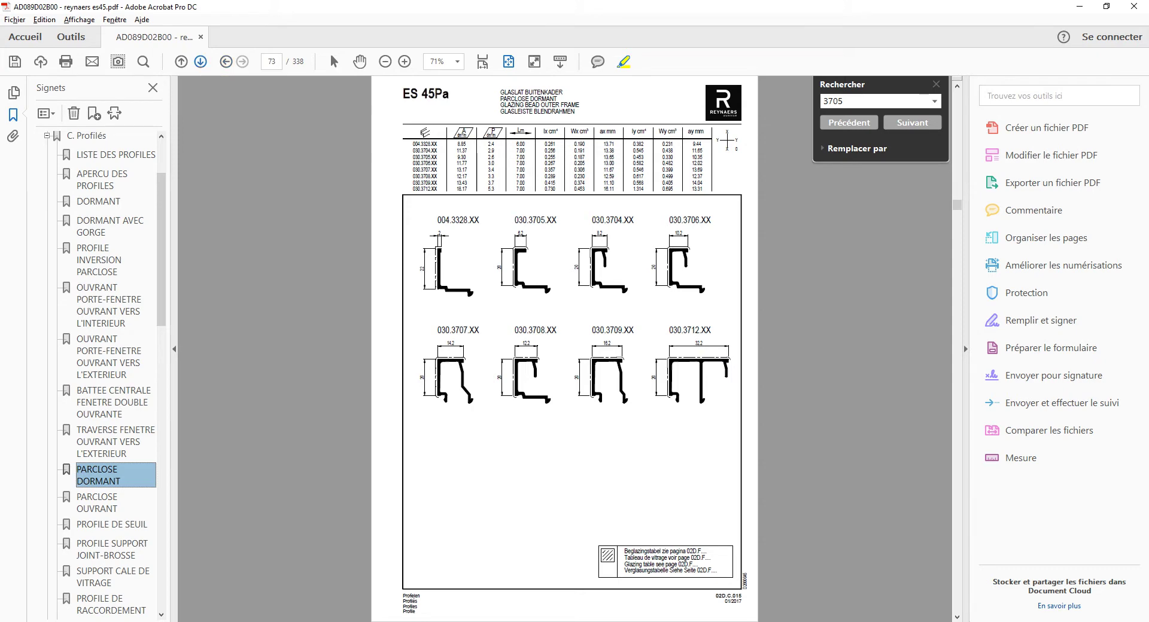
key("Right")
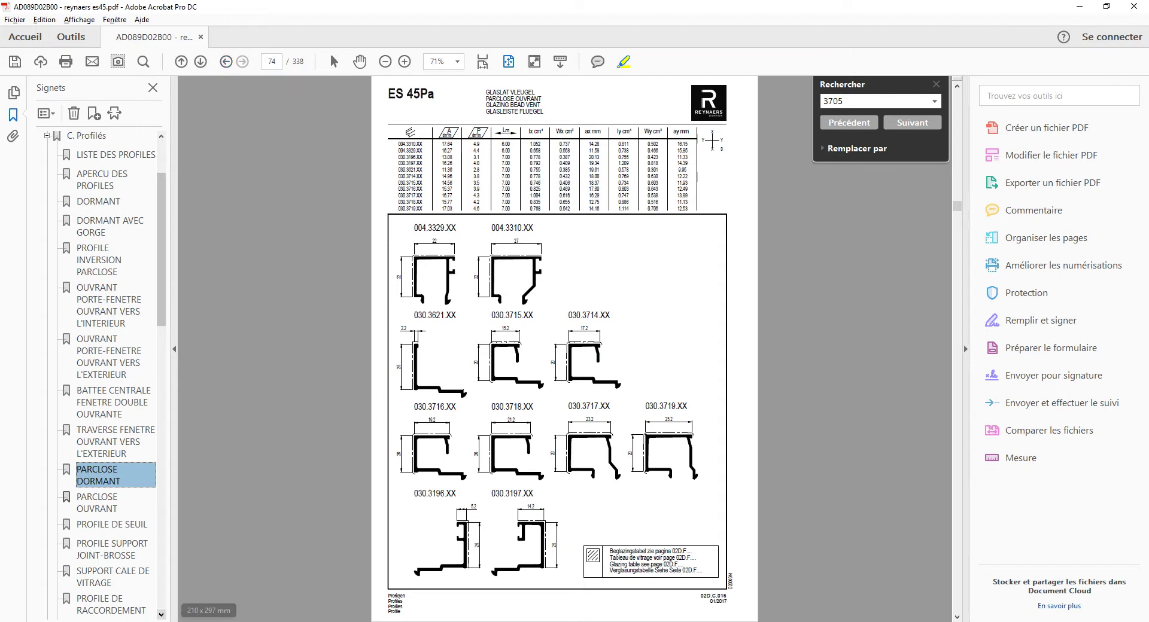
left_click(161, 621)
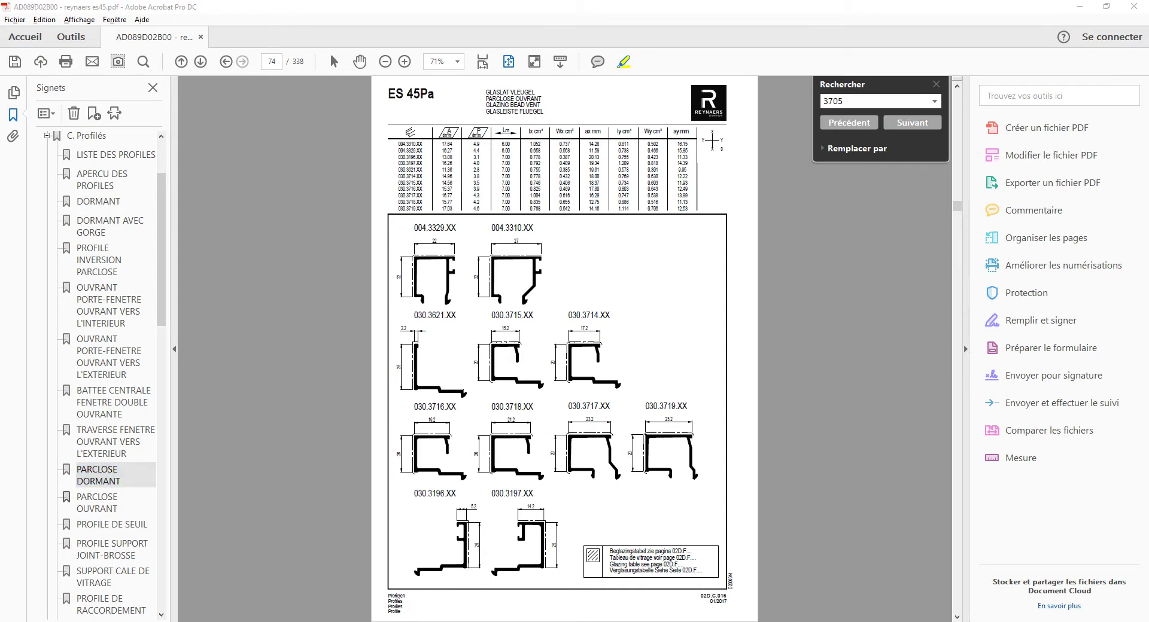
left_click(224, 583)
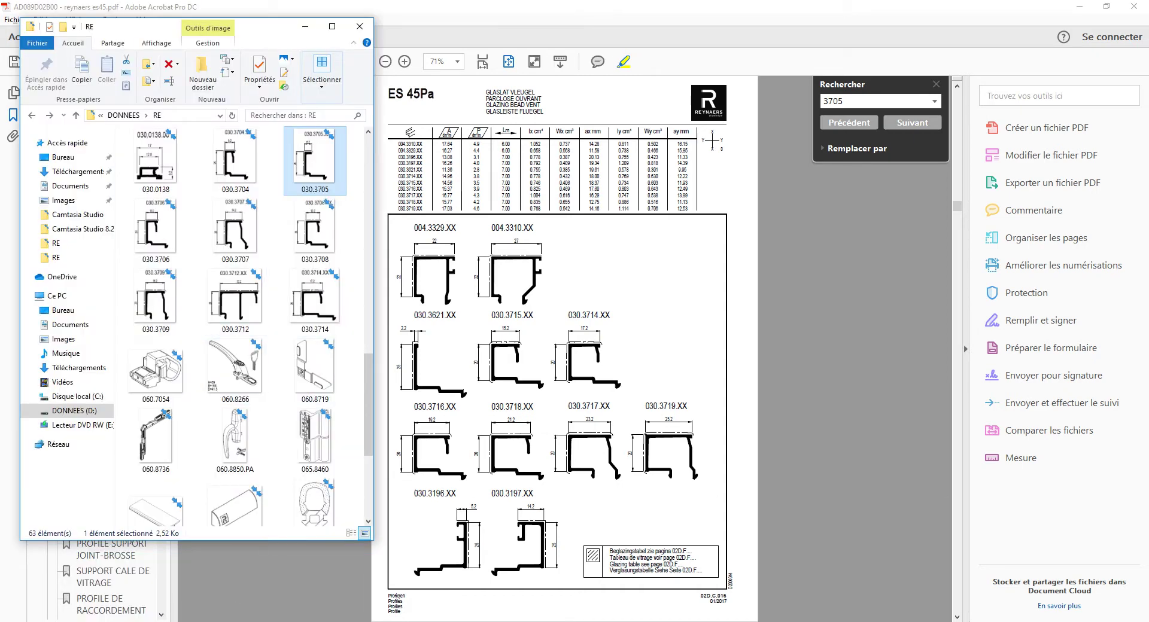
scroll(245, 326, "down", 3)
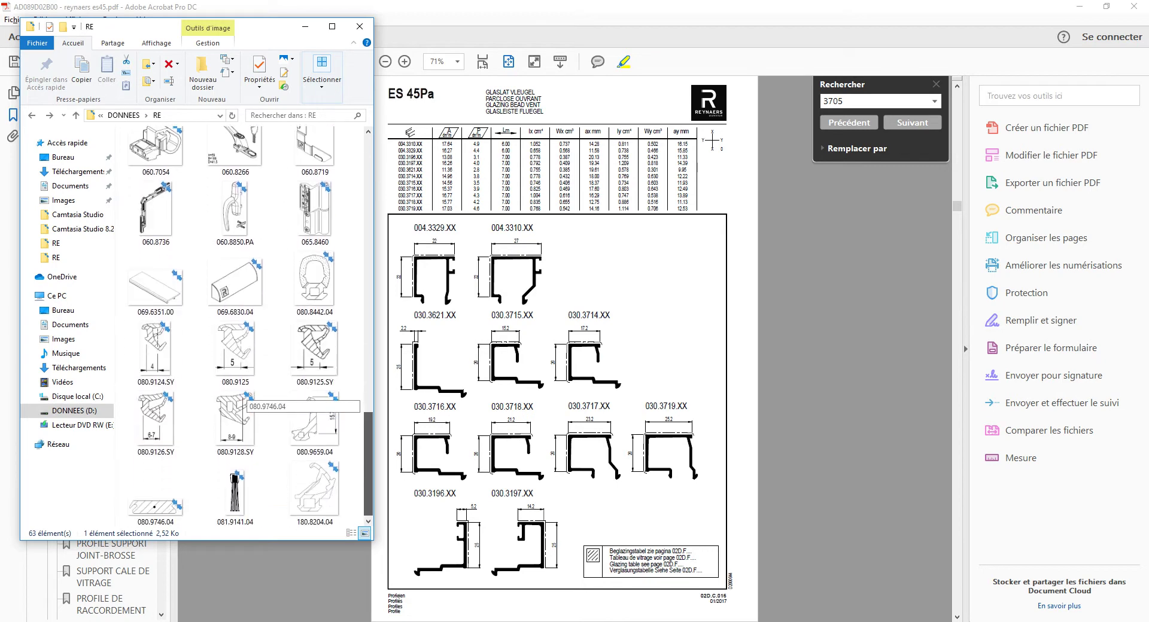
left_click(315, 352)
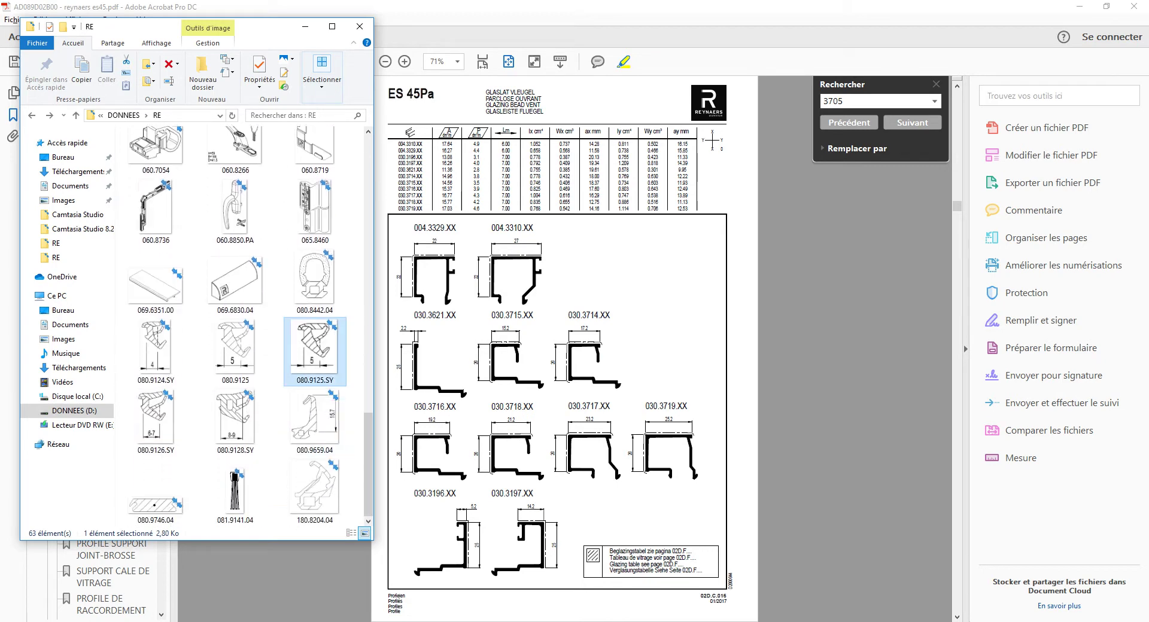
type("03")
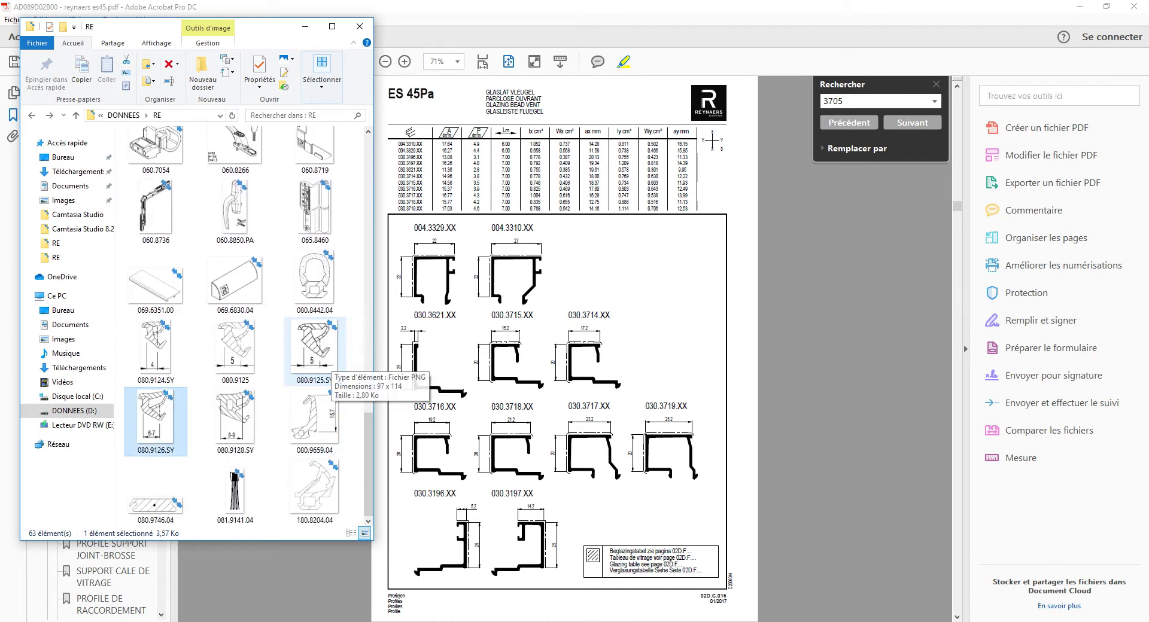
key("Right")
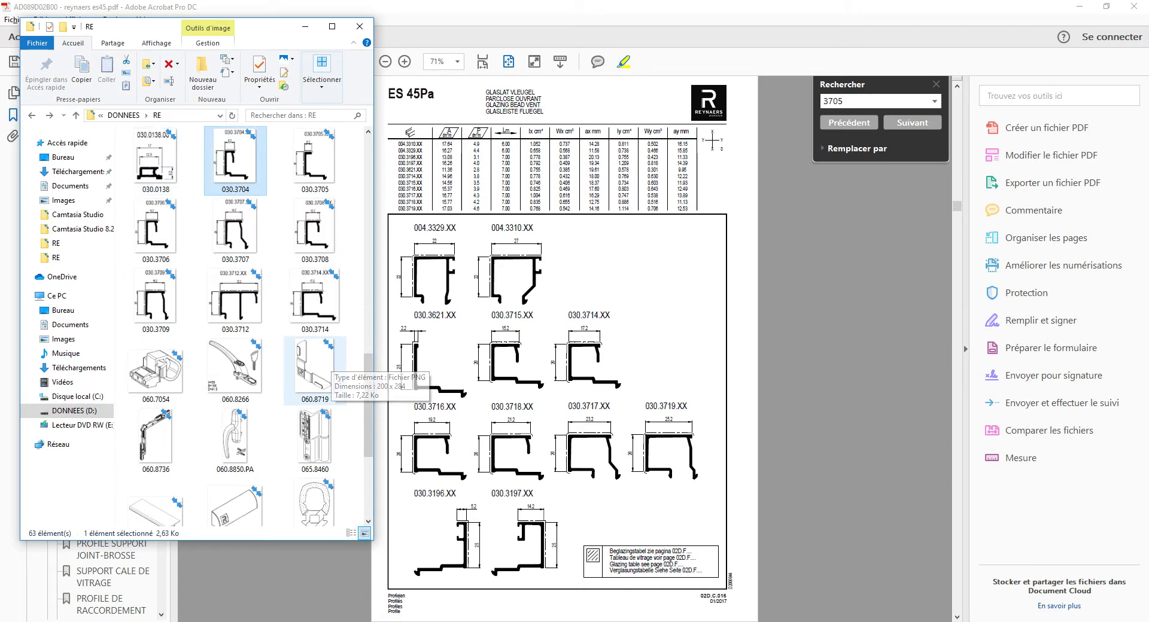
Return to the vent bead page and look up the 004.33 series bead images, including 004.3329, in the RE folder
left_click(326, 8)
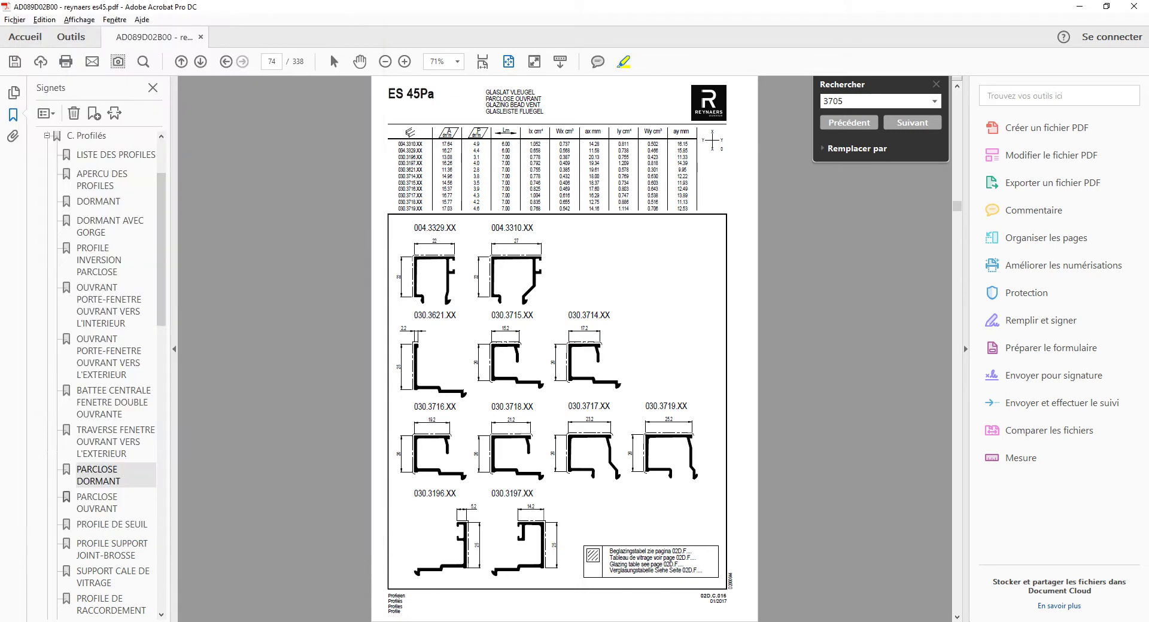
left_click(200, 61)
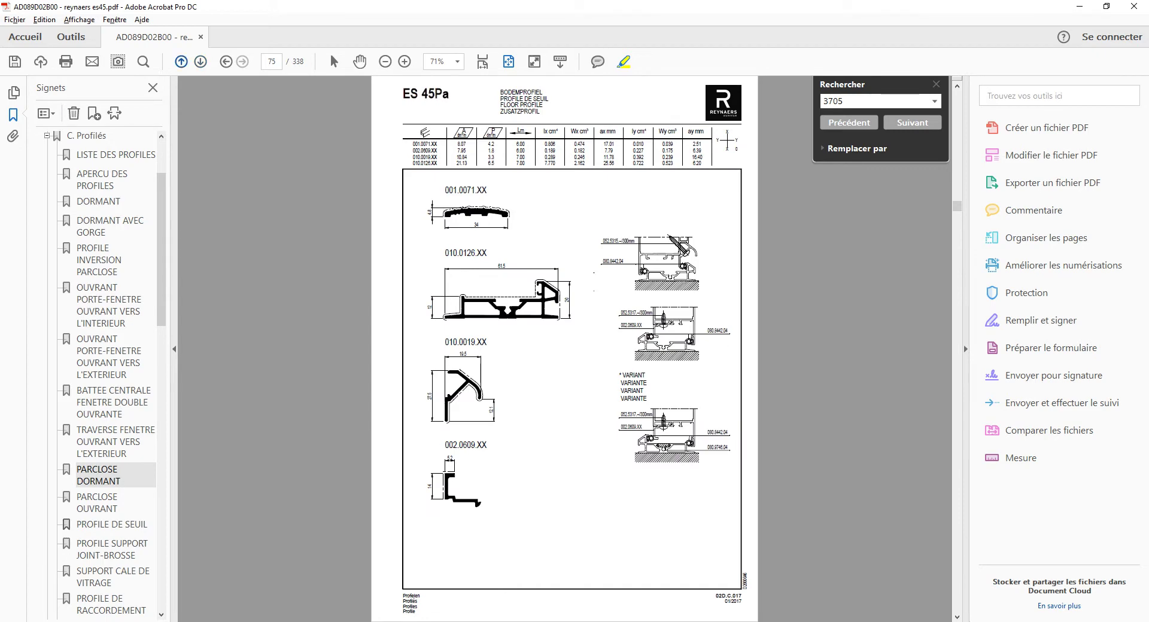
left_click(181, 62)
key("alt+Tab")
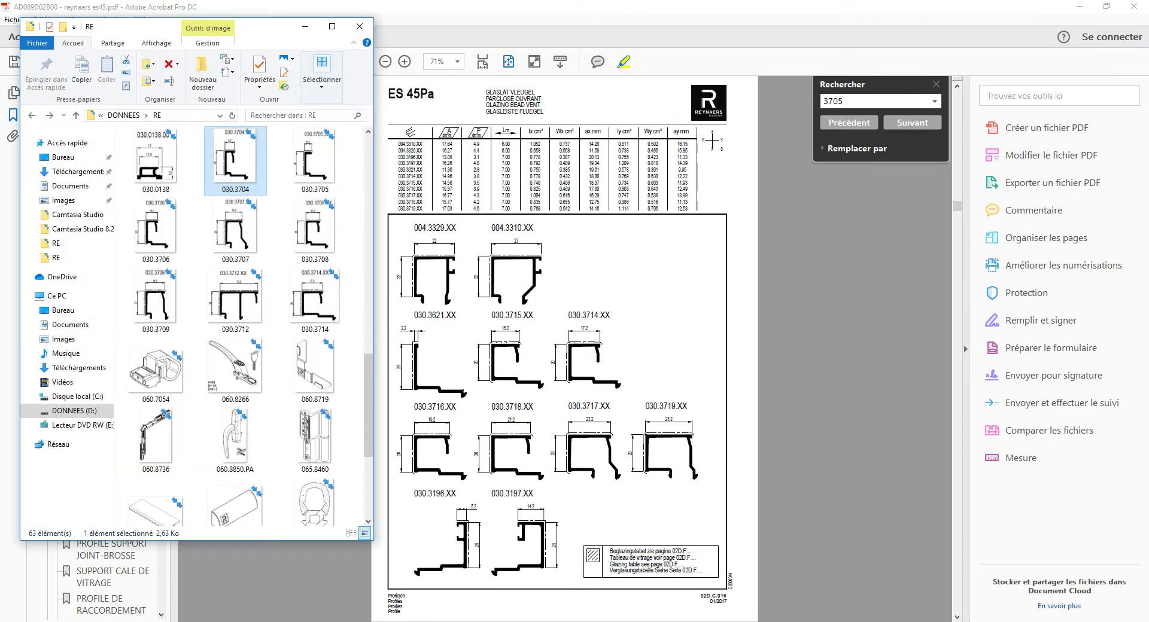
type("004.33")
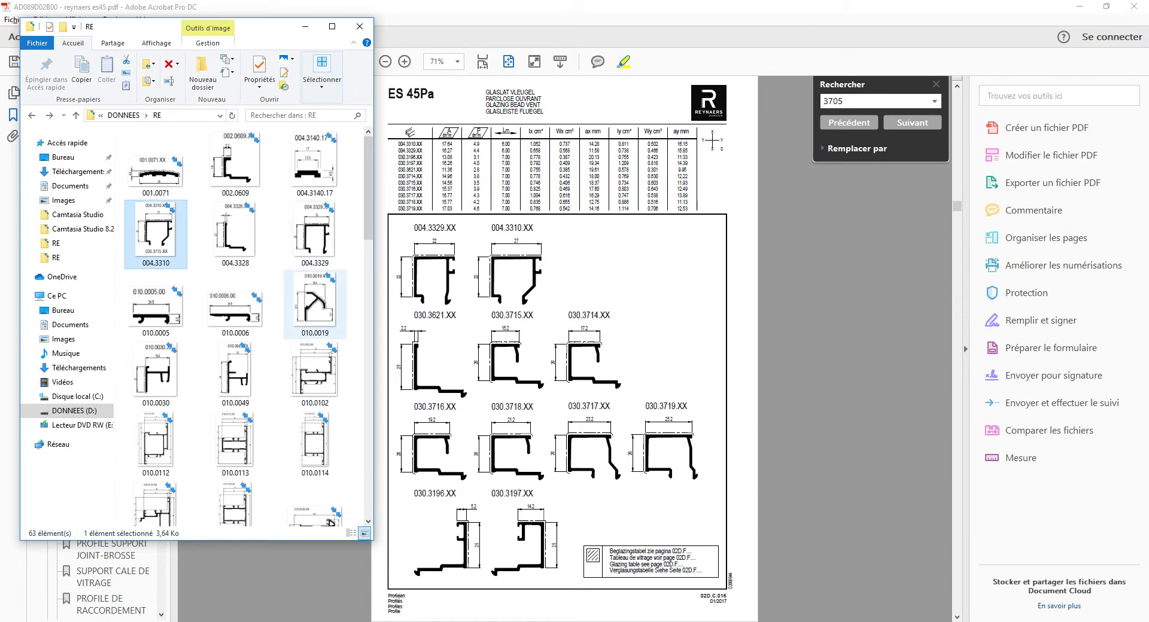
left_click(315, 242)
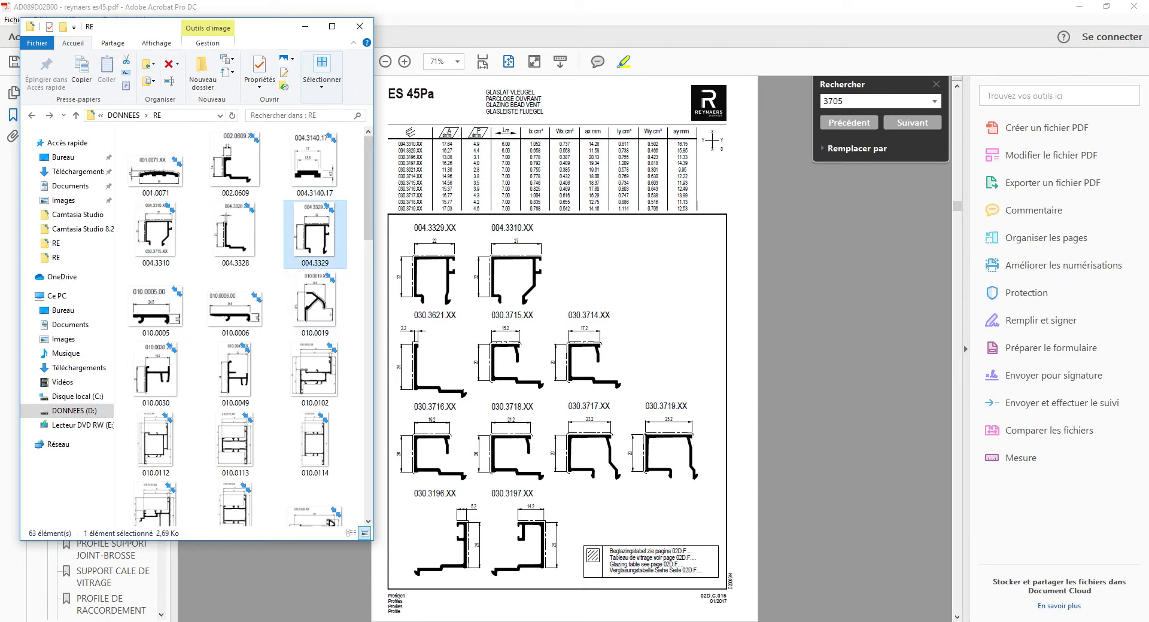
Switch to PROGES and start a new REYNAERS option with the code V-PARCL-FX
left_click(420, 621)
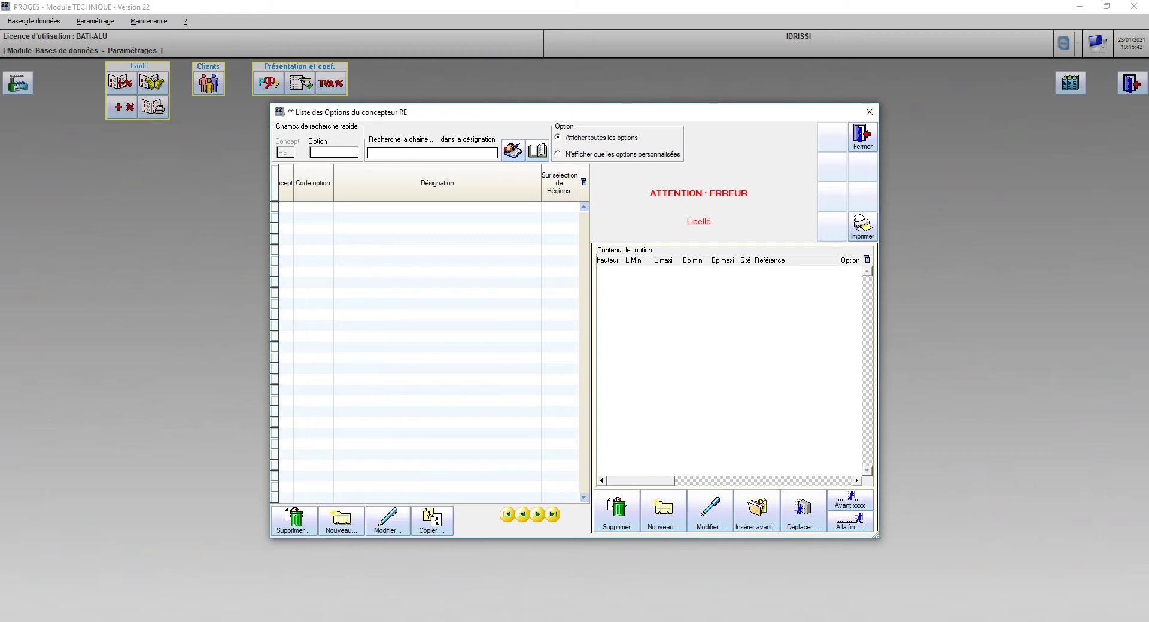
left_click(341, 521)
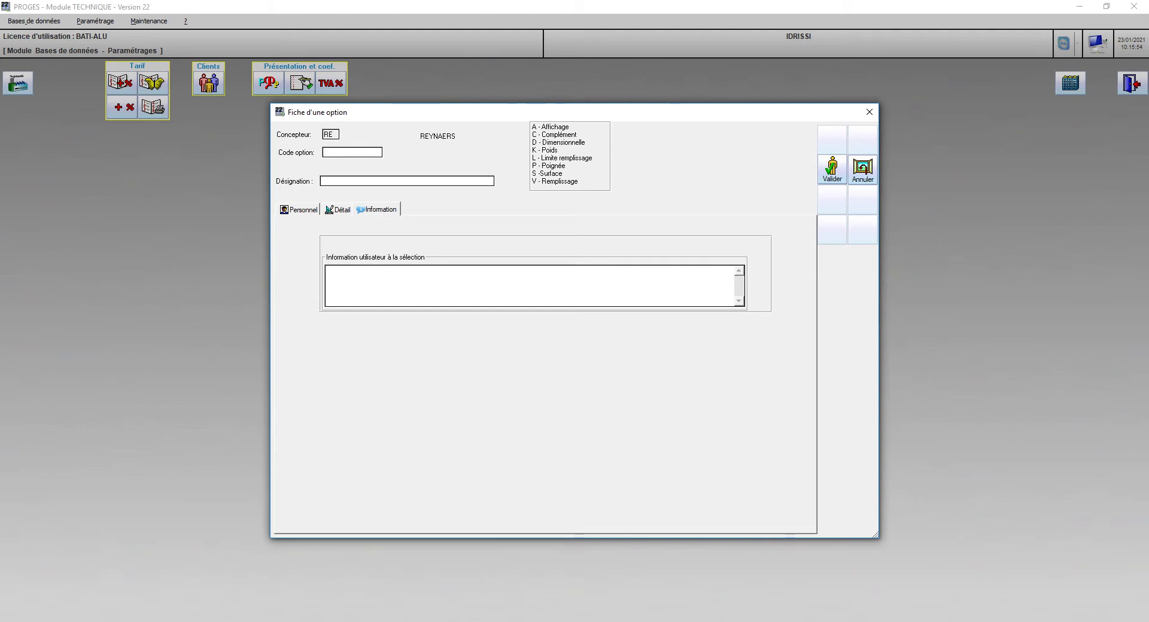
type("H")
key("BackSpace")
type("CH")
key("BackSpace")
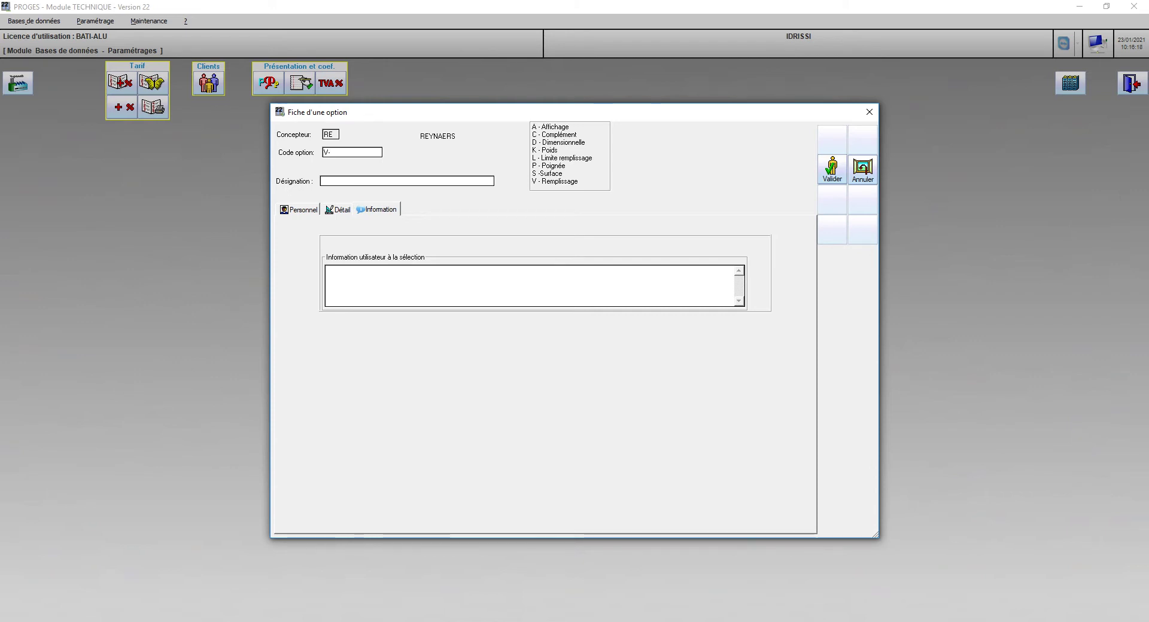
type("-PARCLOSE")
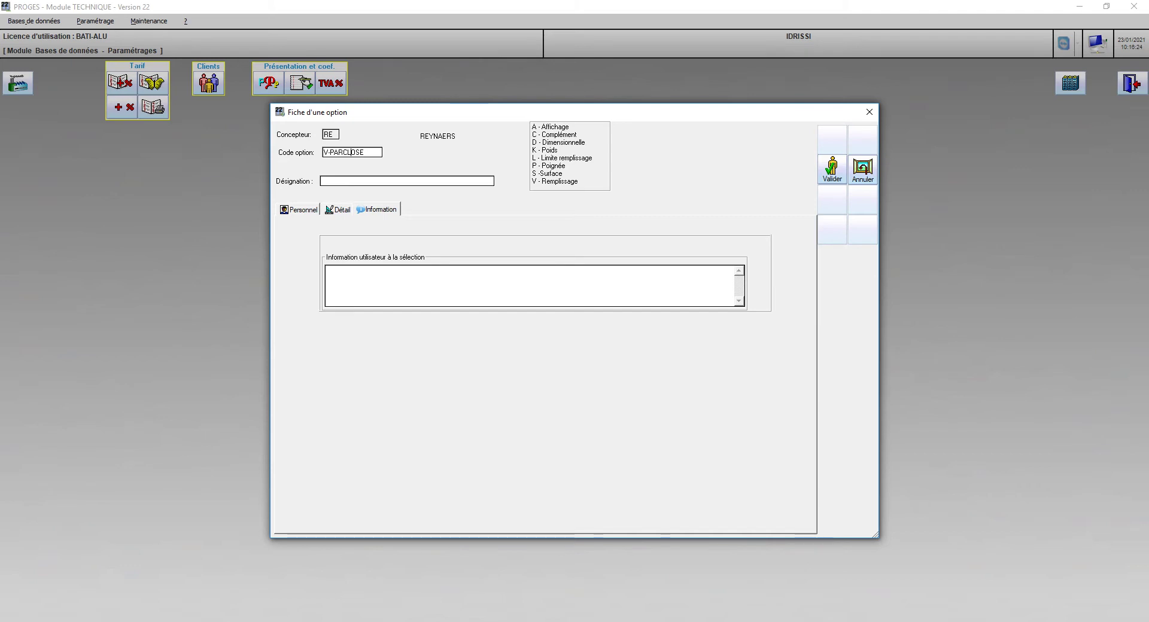
key("shift+Left")
key("shift+Left")
key("shift+Left")
type("-")
type("FX")
Set the option's designation to PARCLOSE FIXE AUTO and validate the option record
type("choix de")
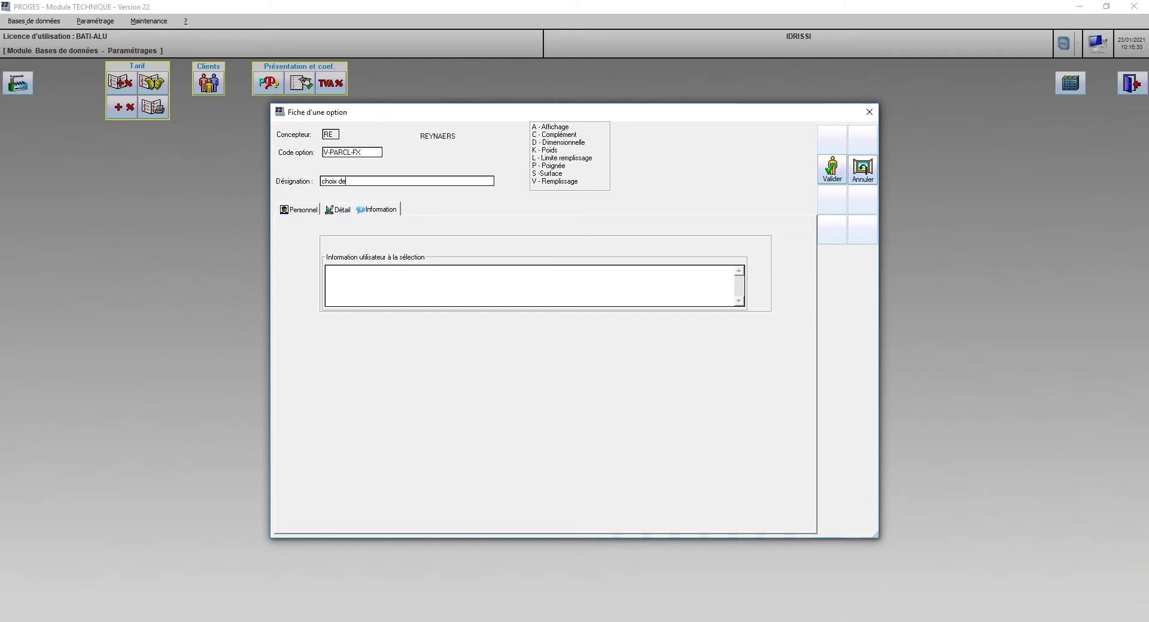
key("BackSpace")
key("BackSpace")
key("BackSpace")
key("BackSpace")
key("BackSpace")
key("BackSpace")
key("BackSpace")
key("BackSpace")
type("PARCLOSE FIXE AUTO")
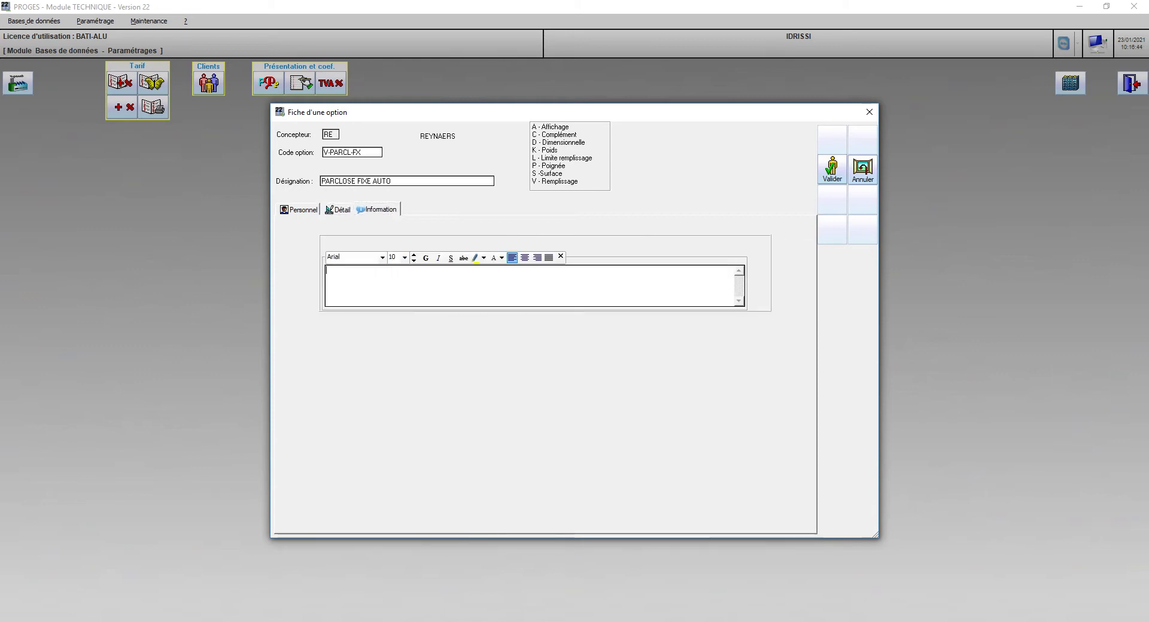
left_click(299, 210)
left_click(833, 170)
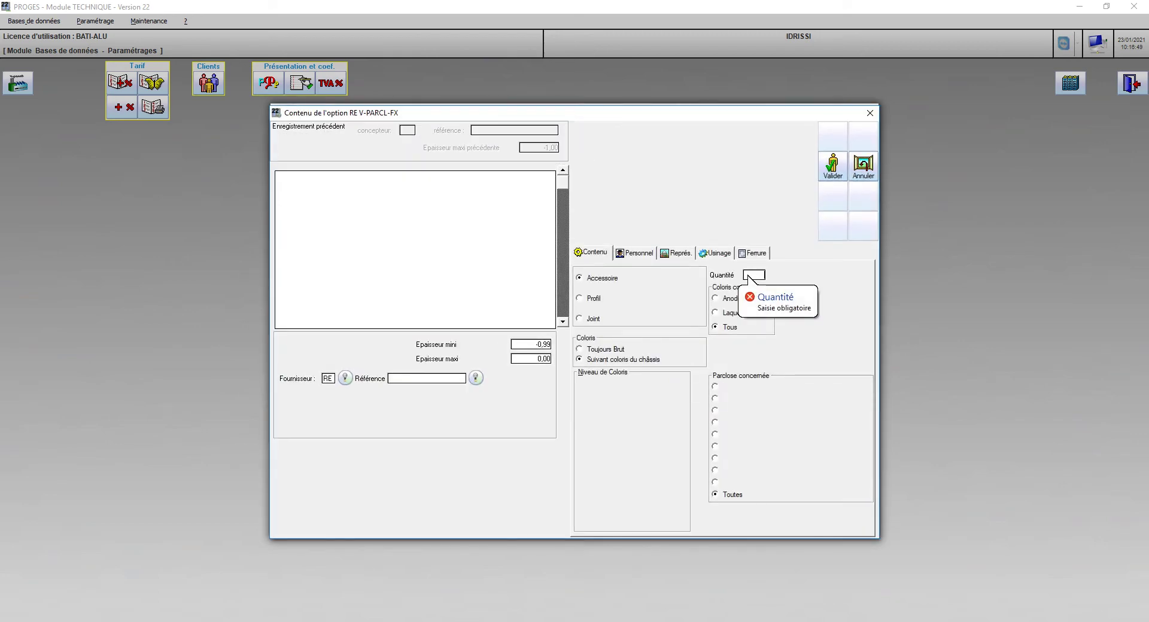
Set the quantity to 1 in the option's first content line and list only profile articles for its reference
key("F10")
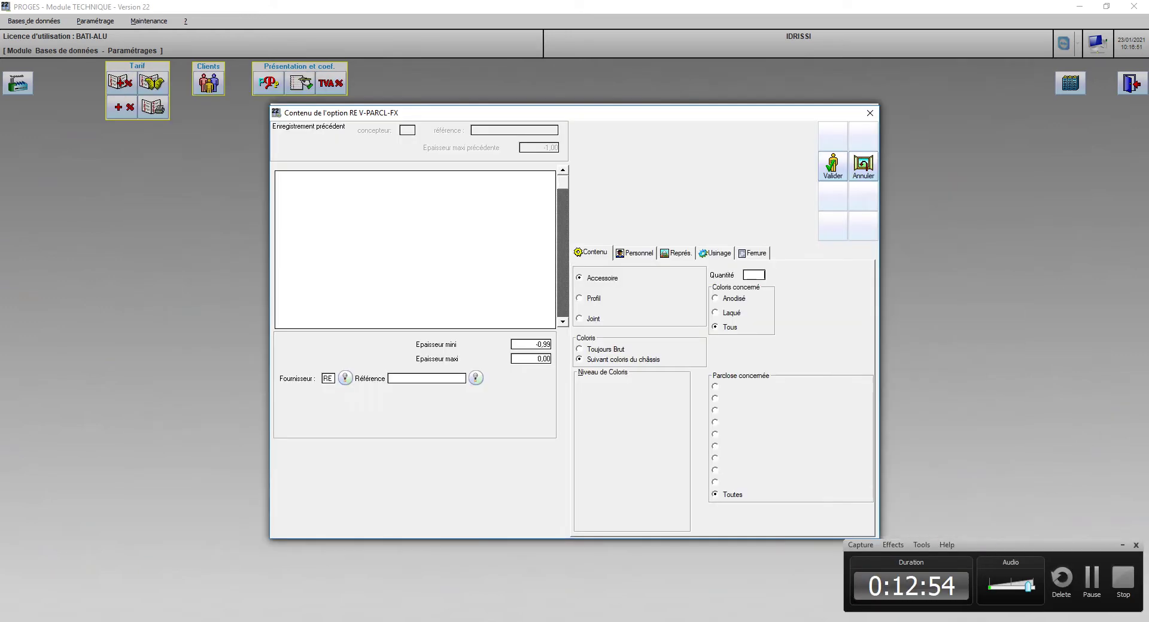
left_click(1123, 546)
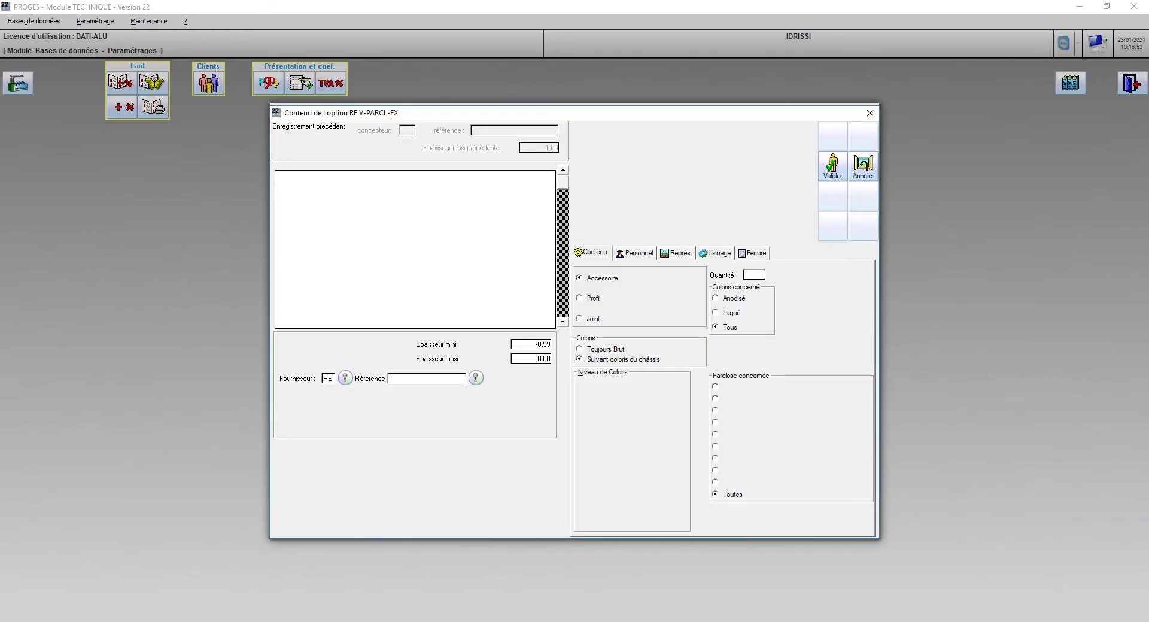
key("alt+Tab")
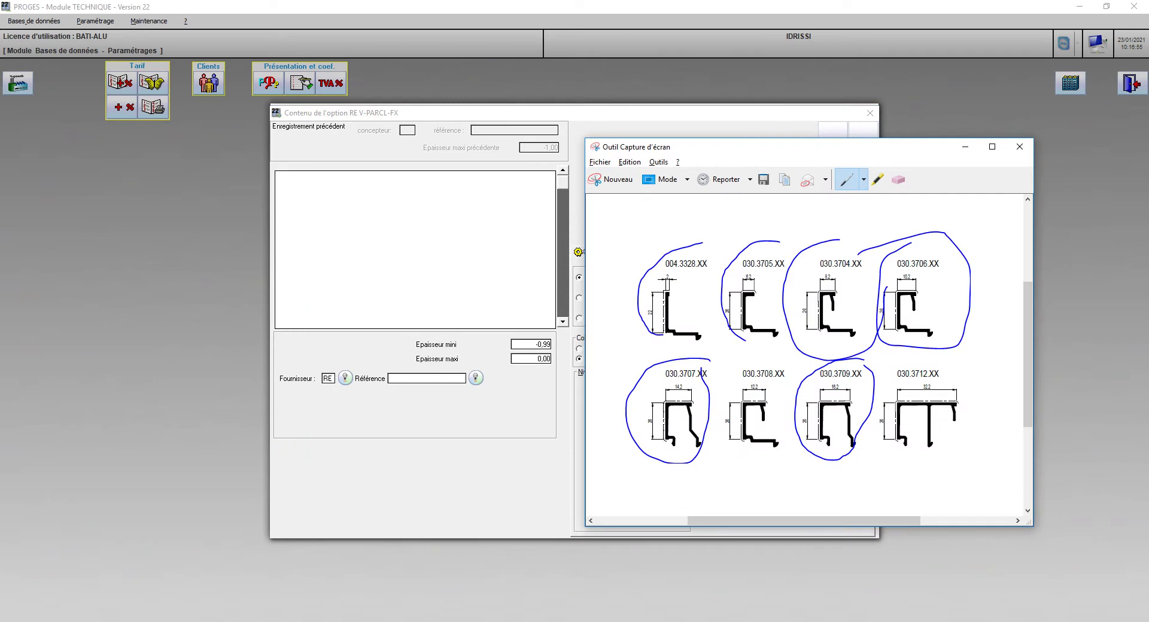
key("alt+Tab")
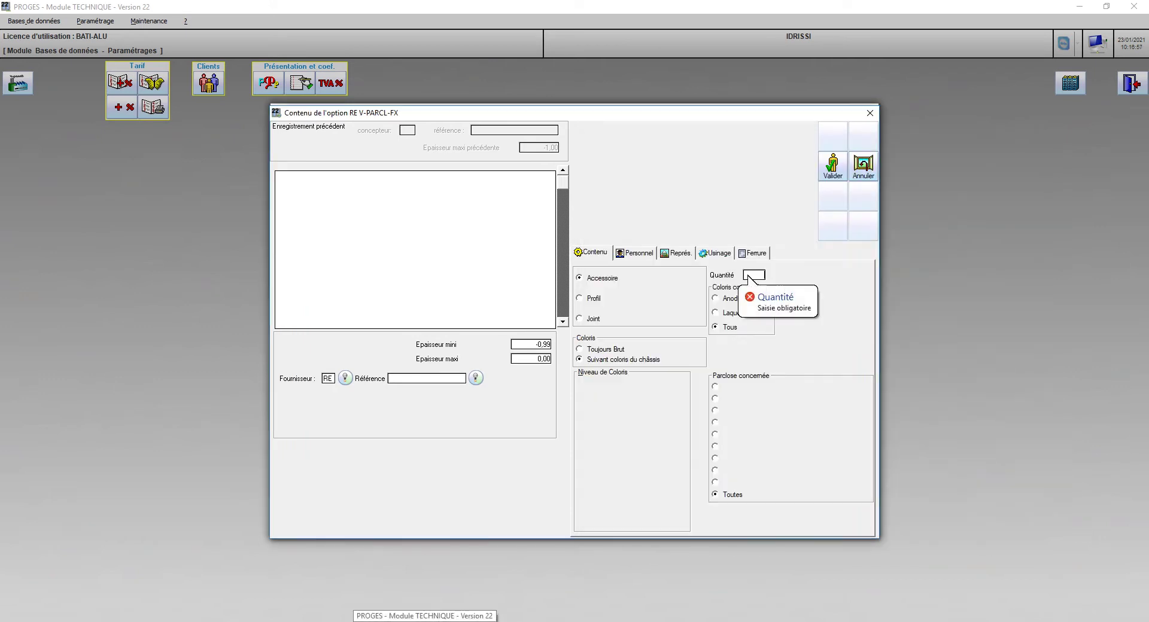
type("1")
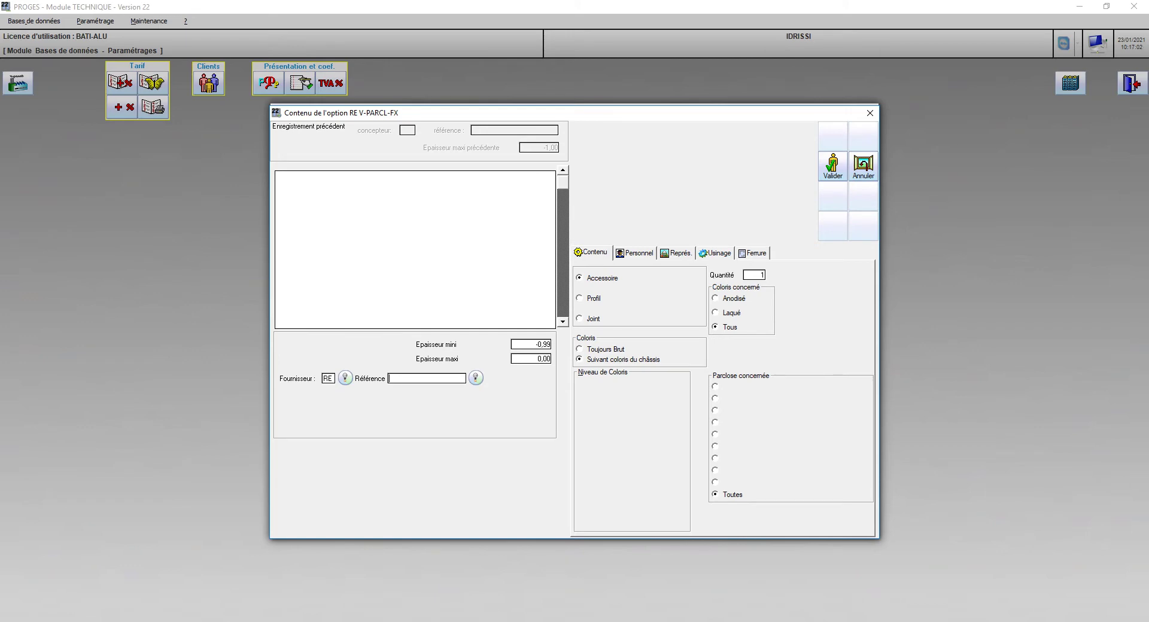
left_click(476, 378)
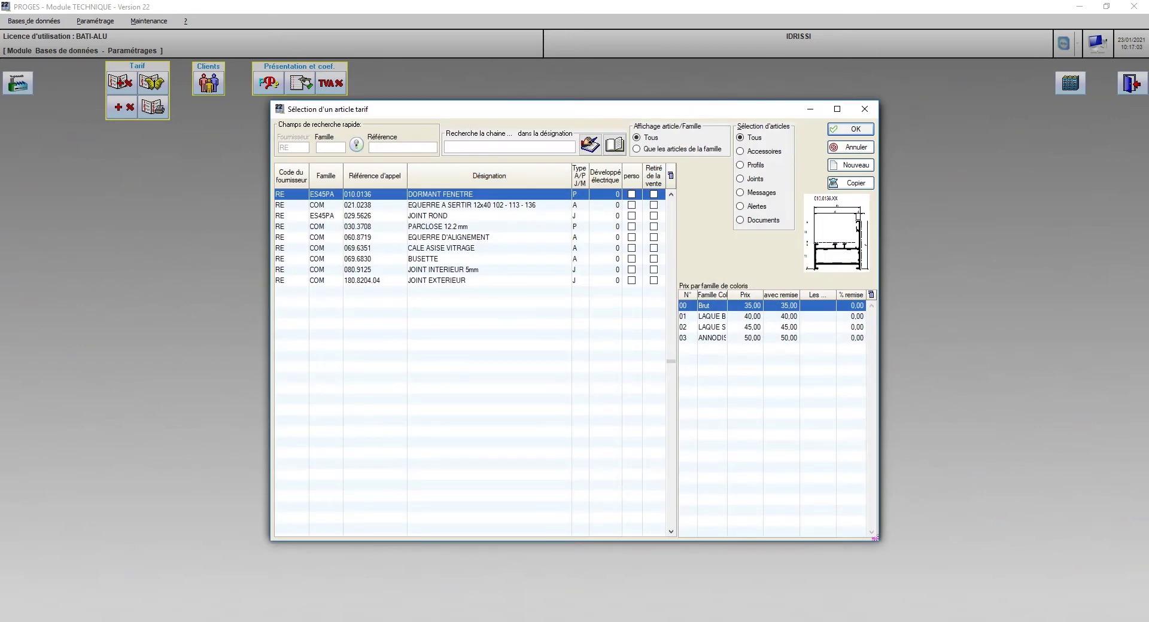
left_click(741, 165)
left_click(438, 206)
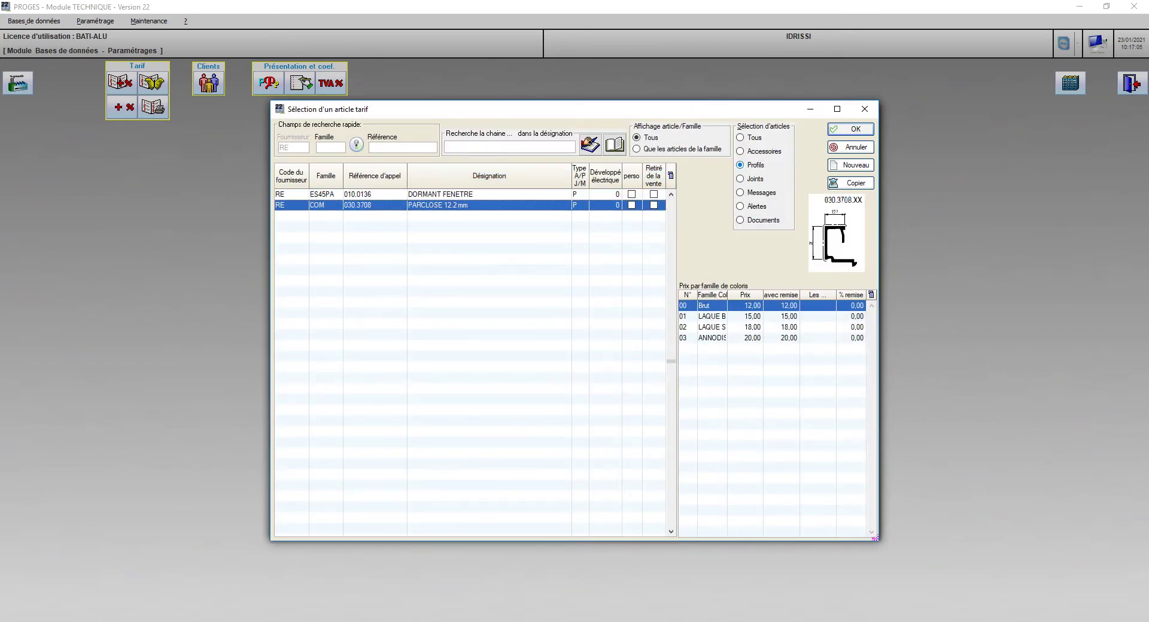
key("alt+Tab")
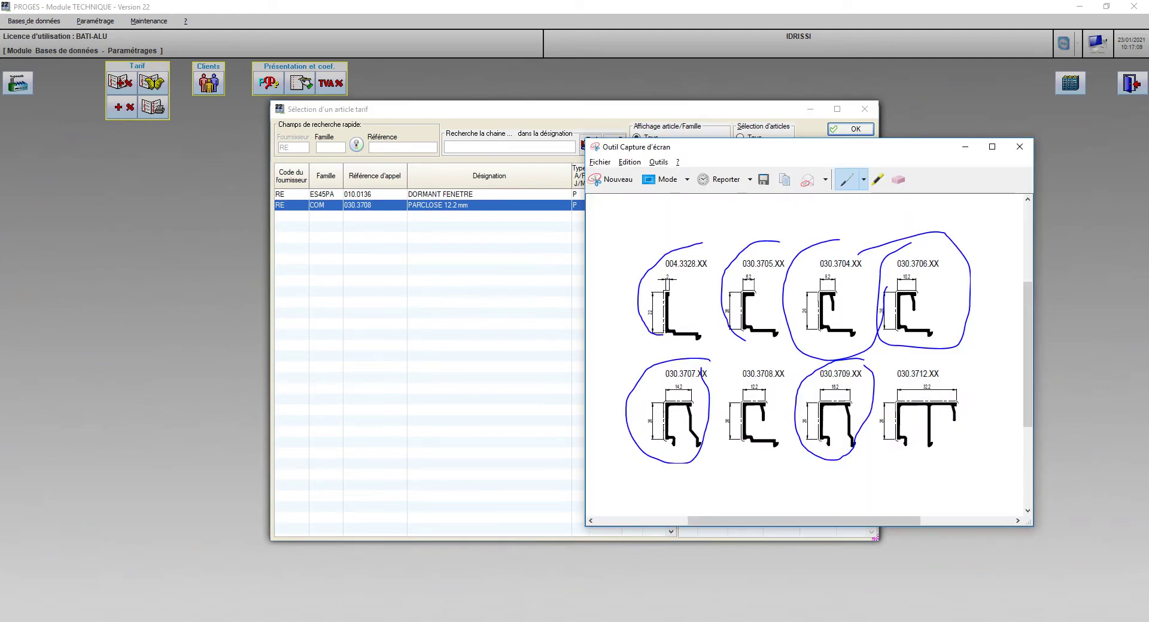
left_click(965, 147)
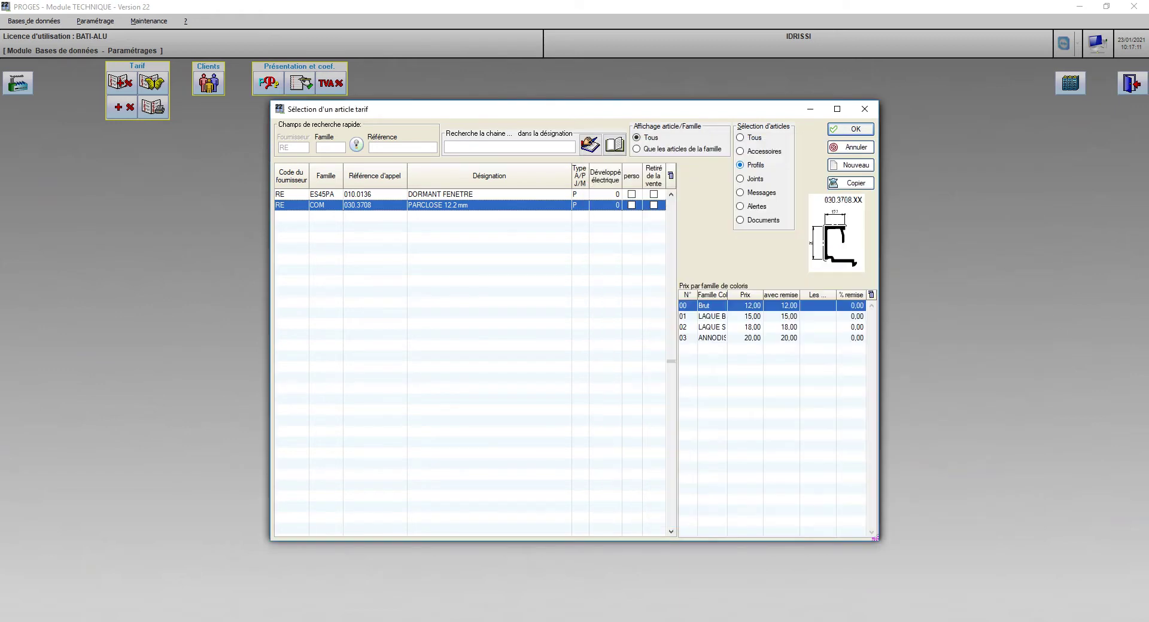
Start a new tariff article with reference 004.3328, designation PARCLOSE 2mm and article type Profil
left_click(851, 166)
key("Insert")
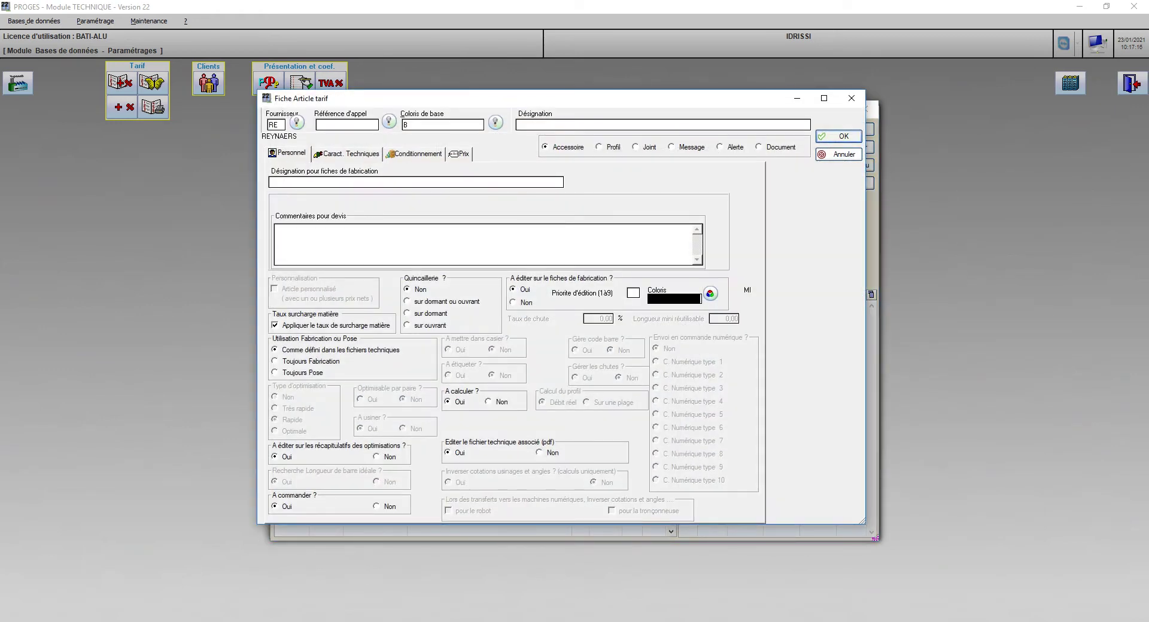
type("004.3328")
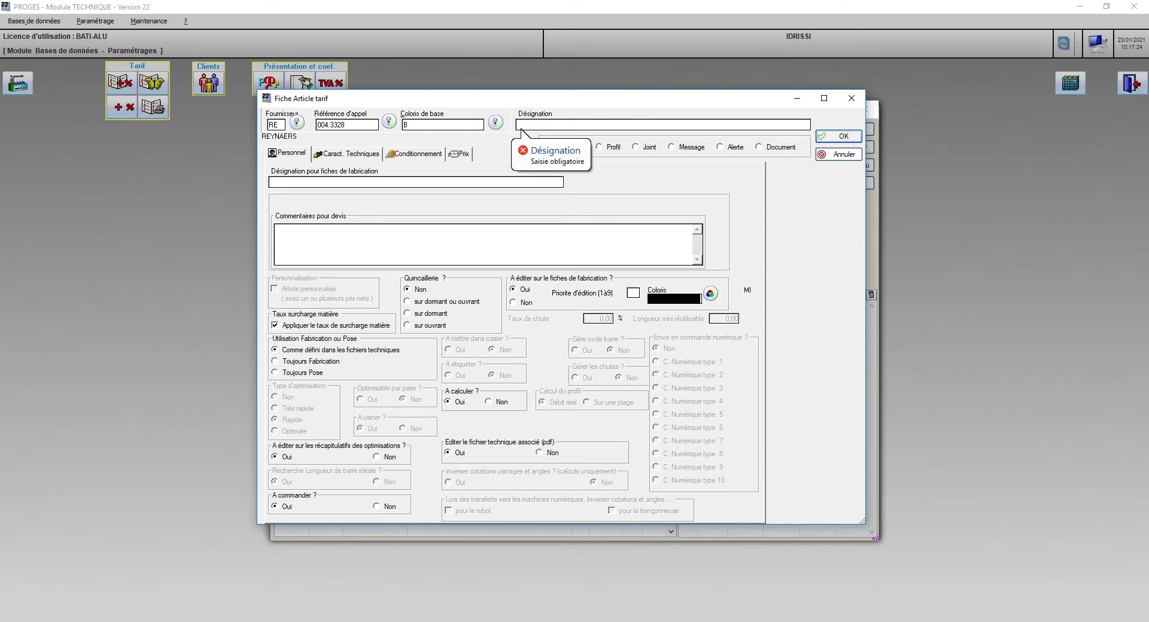
type("pARCLOSE")
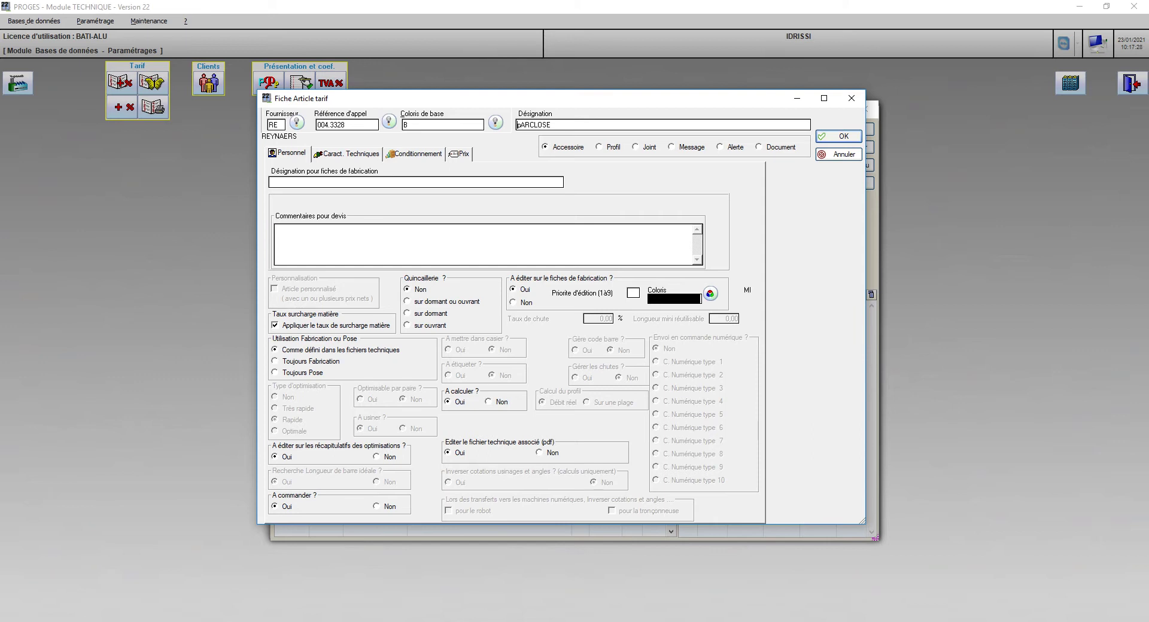
key("BackSpace")
type("P")
key("alt+Tab")
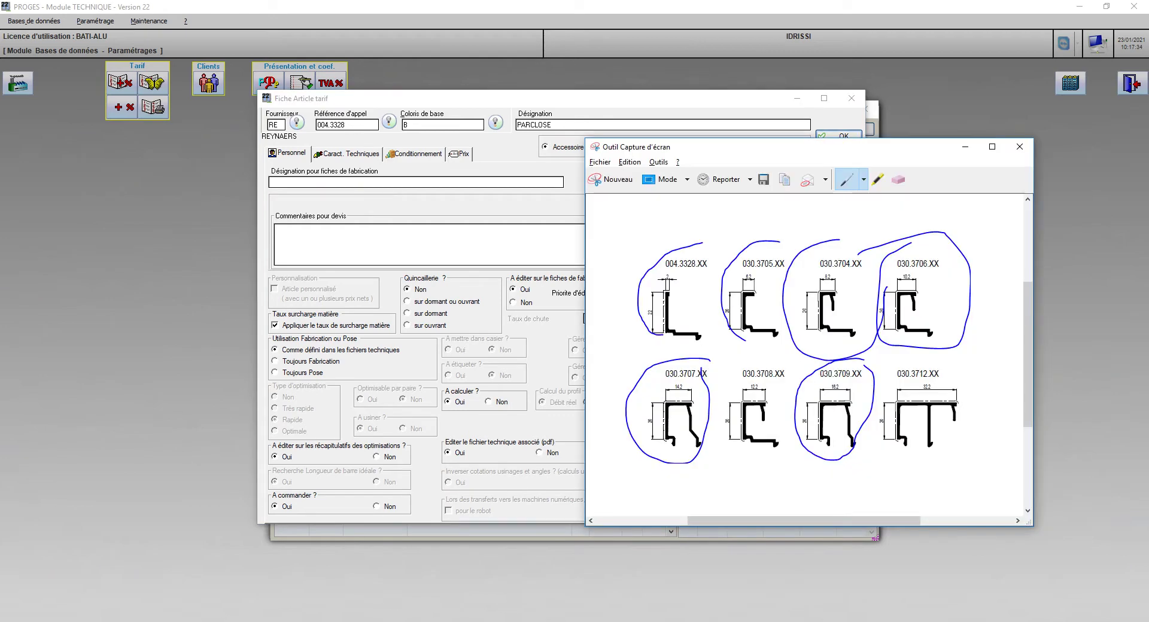
key("alt+Tab")
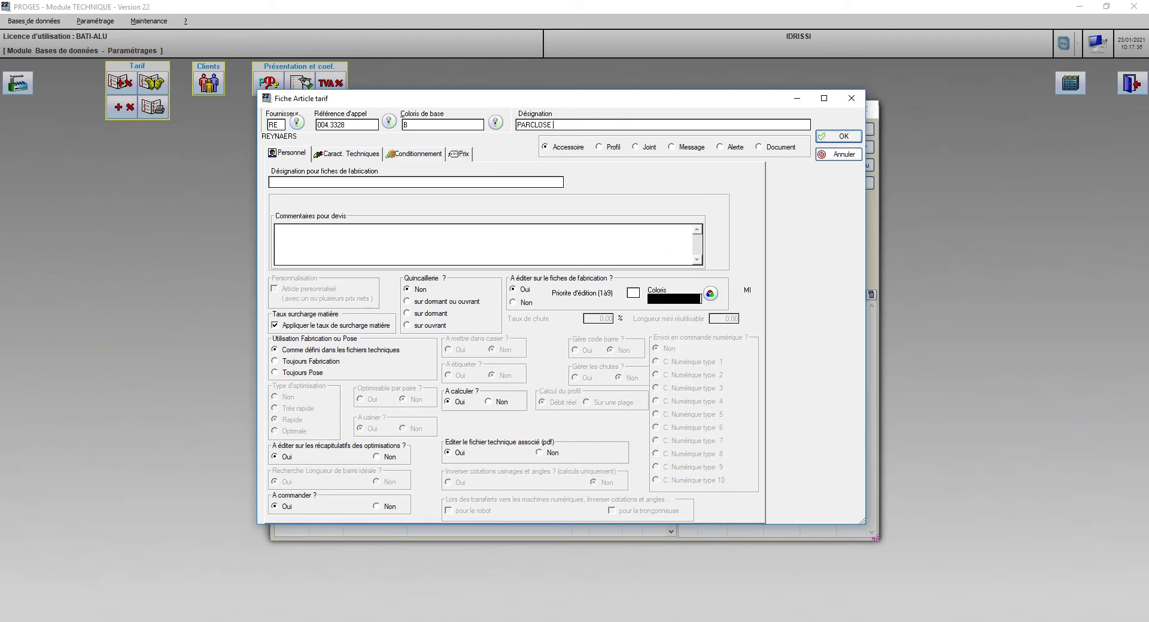
type("2mm")
key("Tab")
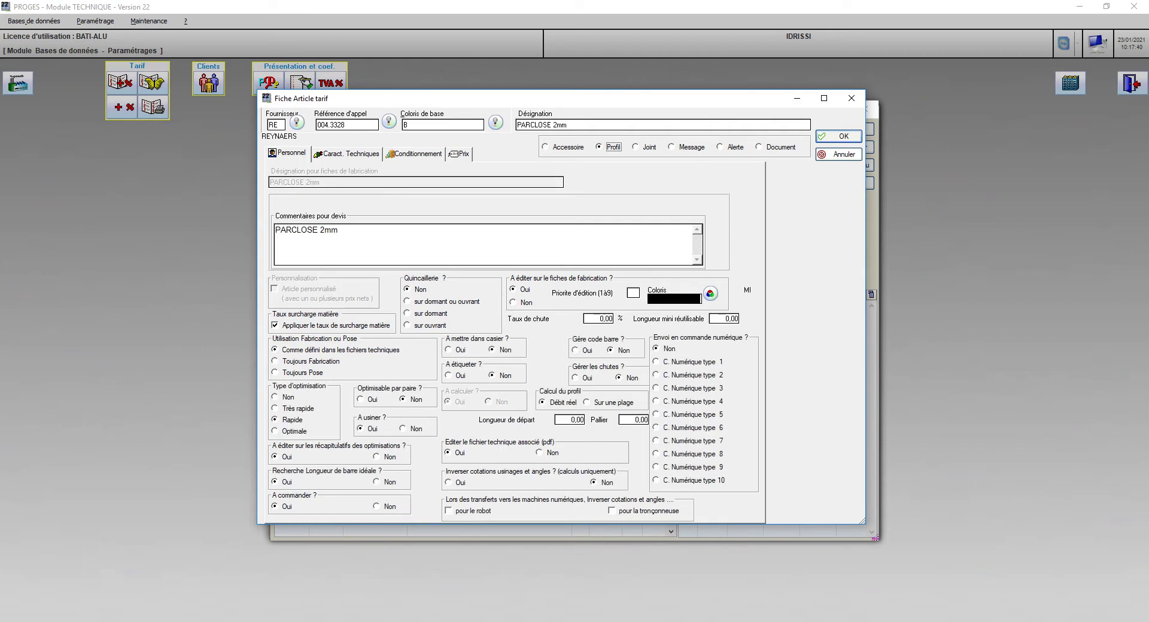
Disable the ideal bar length search for article 004.3328 and set its profile type to 19 - Parclose and family to COM
left_click(377, 482)
left_click(350, 154)
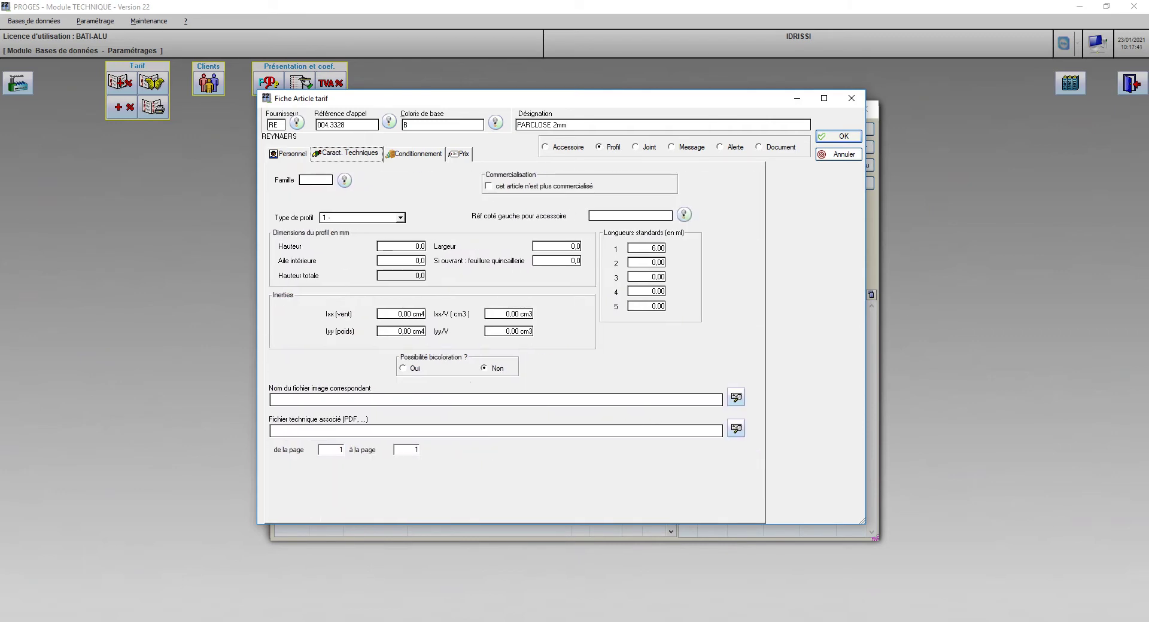
left_click(400, 218)
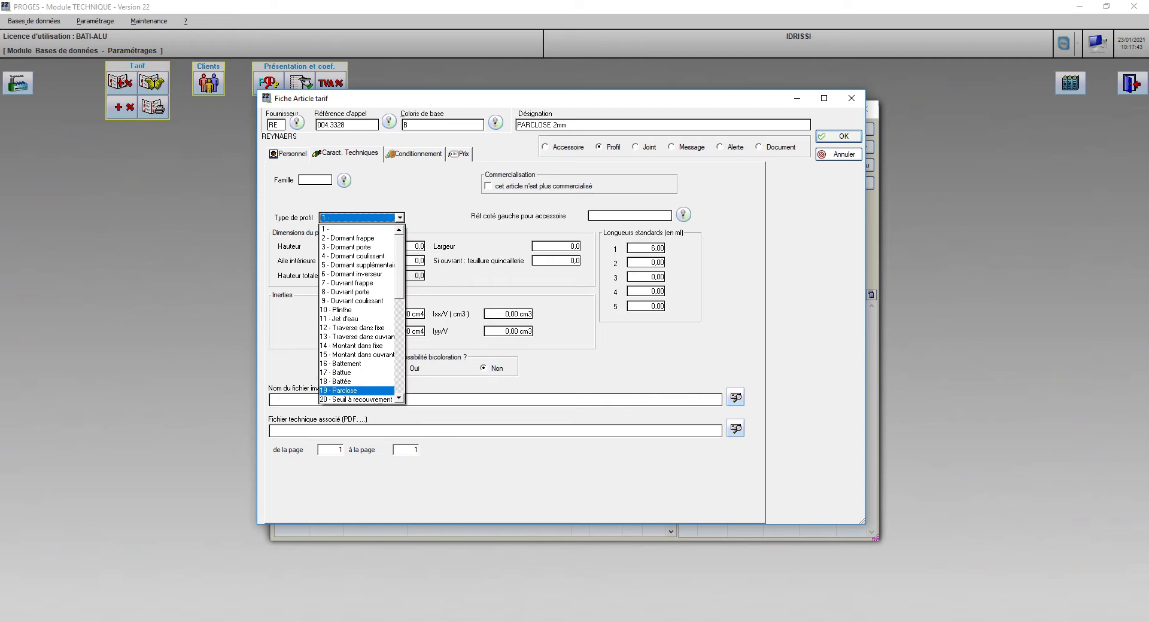
left_click(344, 390)
left_click(315, 180)
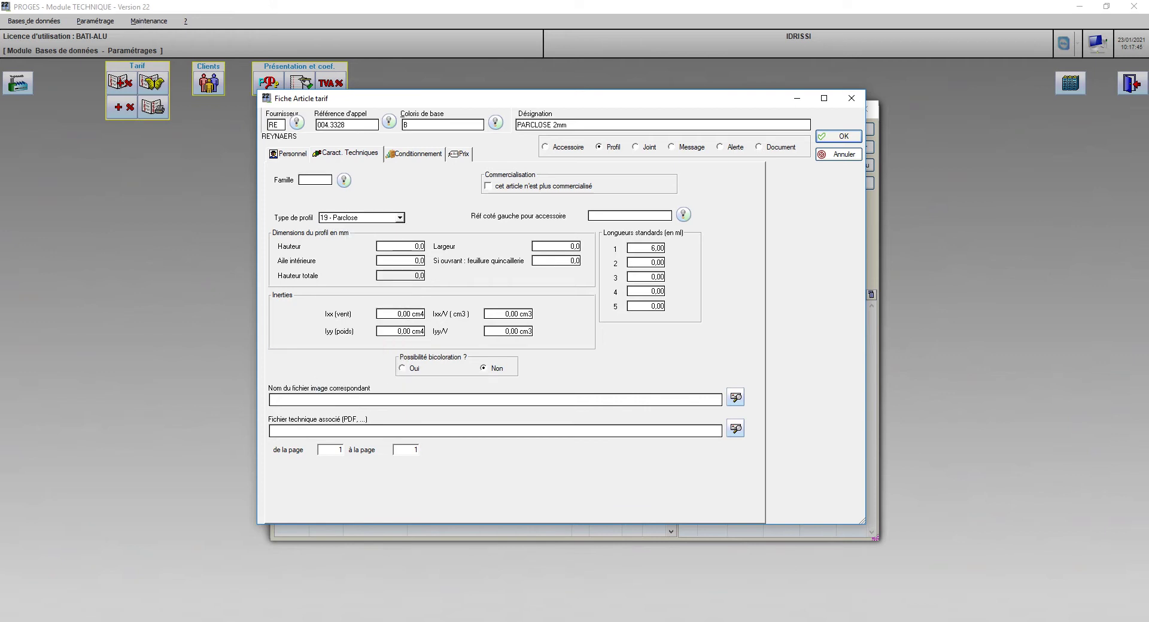
type("COM")
Set the profile's height to 22 mm and width to 2 mm, and assign the image file 004.3328.PNG
key("Tab")
key("Tab")
type("22")
key("Tab")
type("2")
key("Tab")
left_click(736, 398)
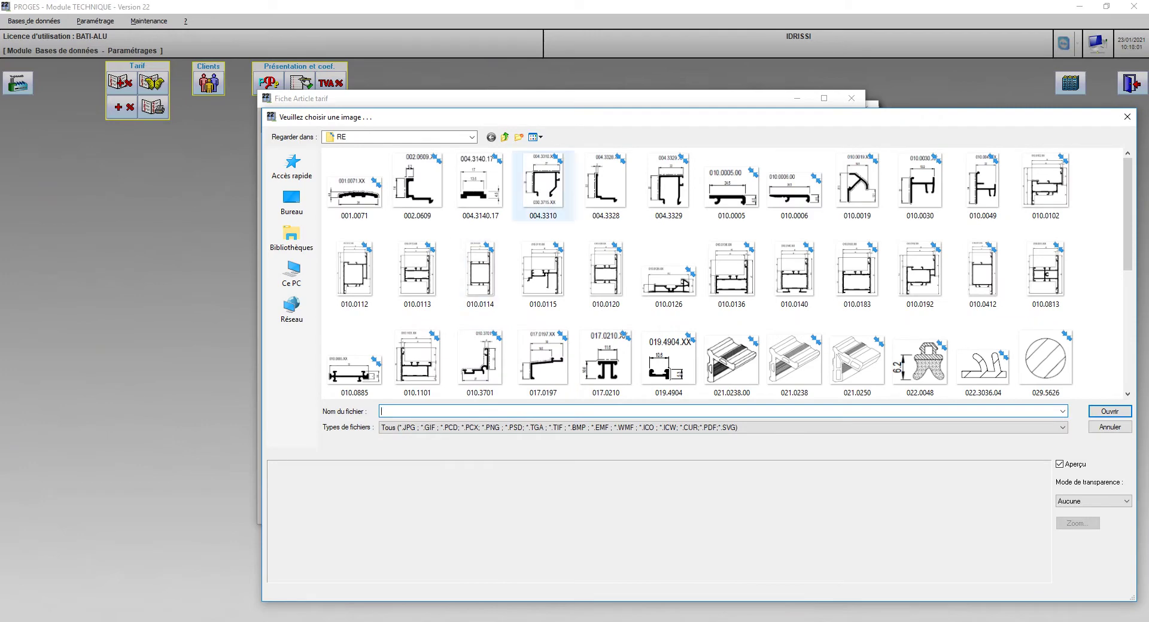
double_click(605, 179)
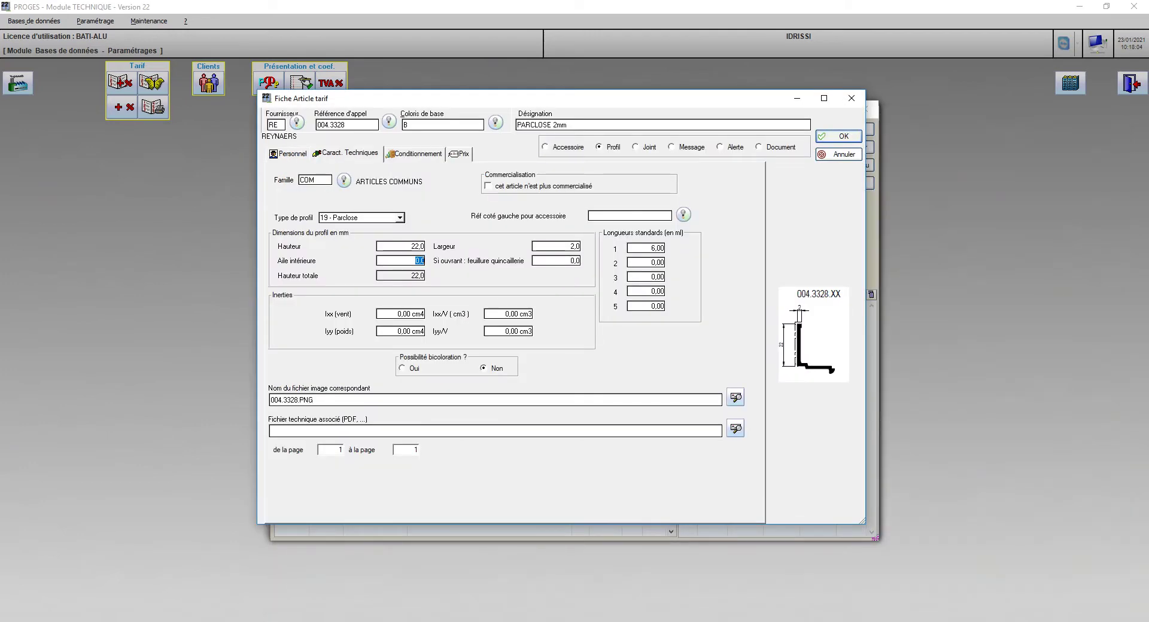
Set the article's order module to 1 and packaging quantity to 1, with barre as the packaging designation
left_click(415, 155)
type("1")
key("Return")
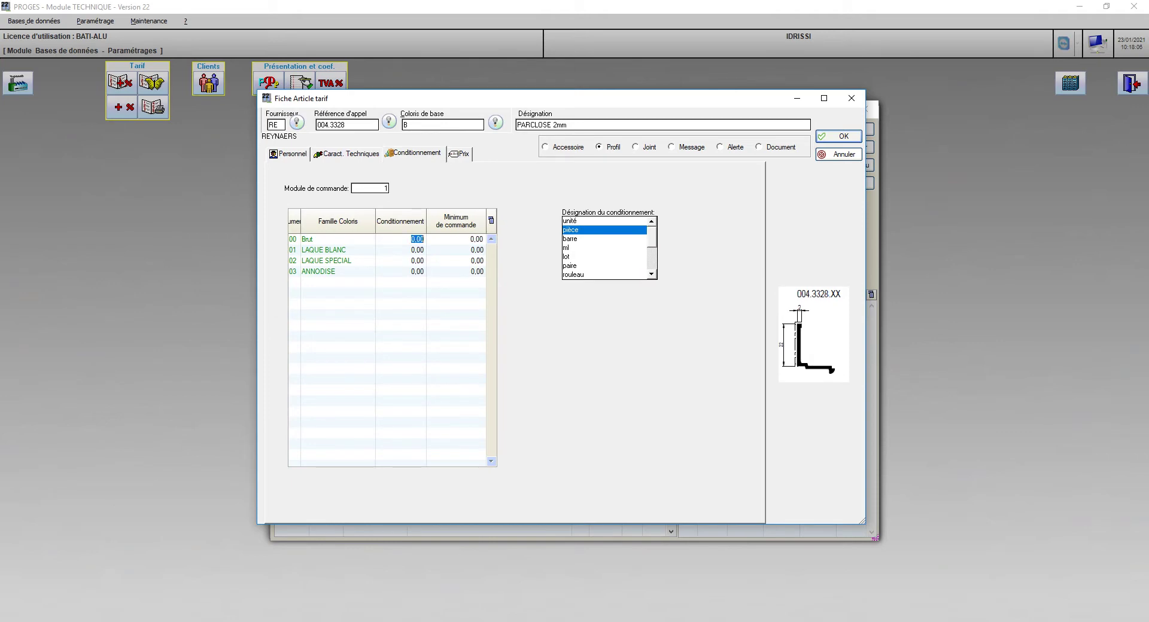
type("1")
left_click(571, 239)
Enter a tariff price of 2 for every colour family and validate the PARCLOSE 2mm article
left_click(460, 155)
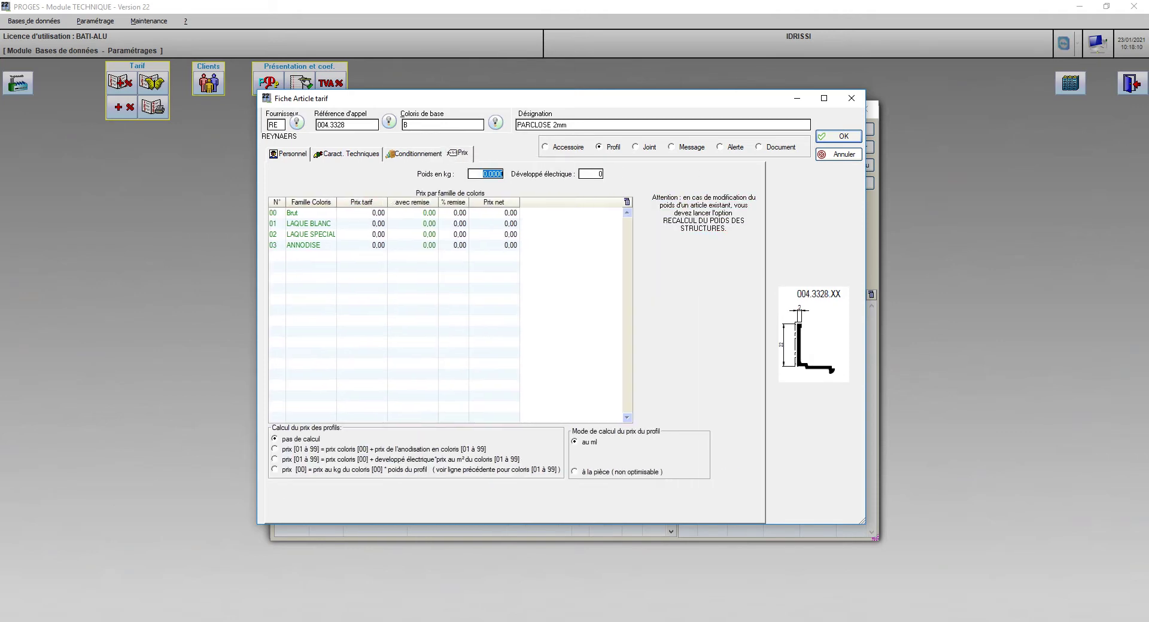
type("2")
key("Return")
type("2")
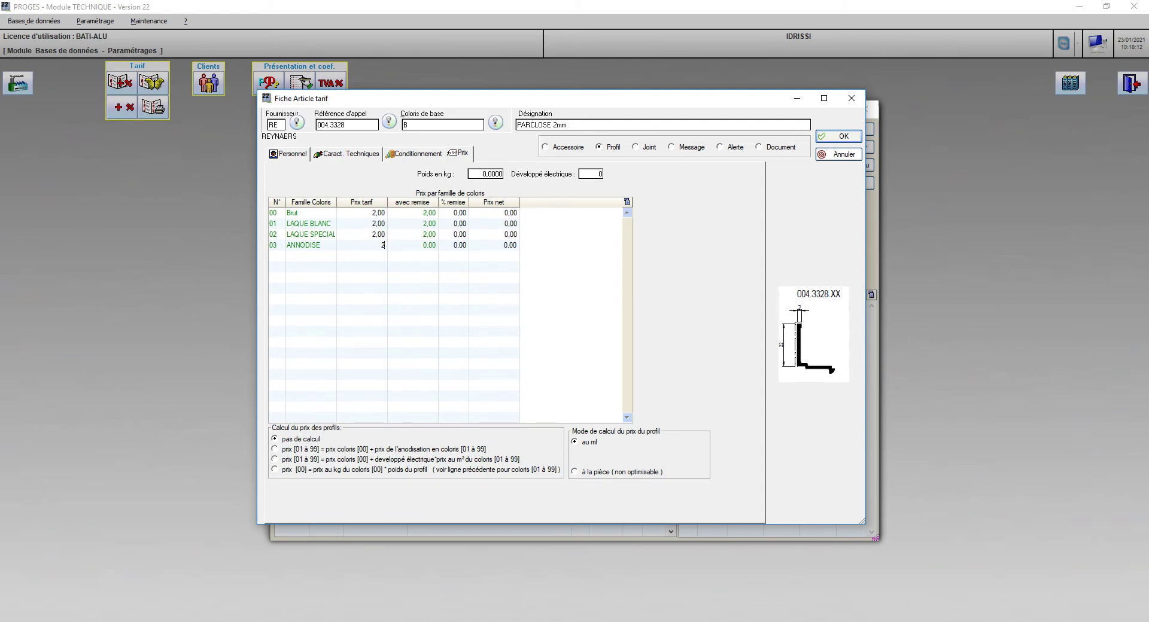
left_click(838, 136)
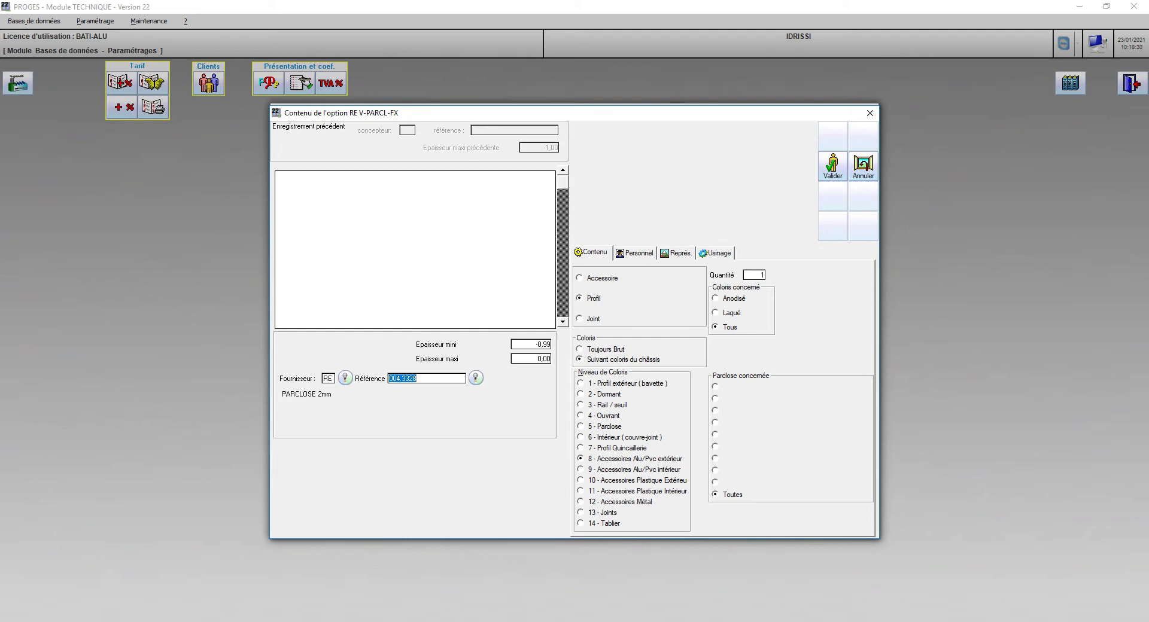
Consult the catalogue's glazing table and set the option line's minimum thickness to 3,50 and maximum thickness to 6,40
key("alt+Tab")
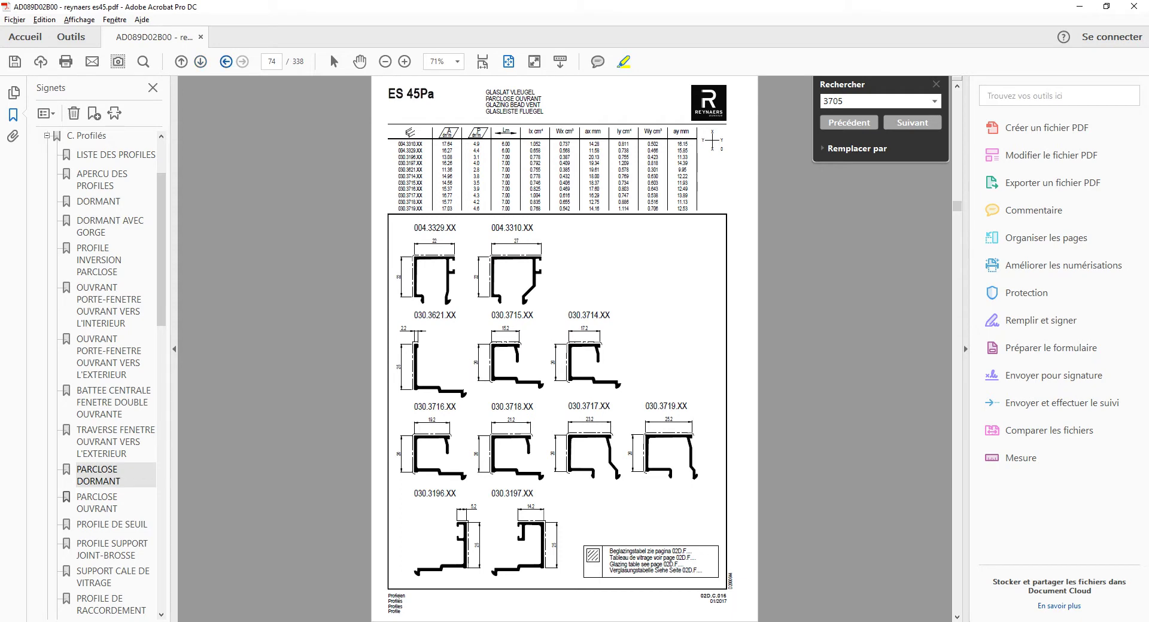
left_click(226, 62)
left_click(226, 61)
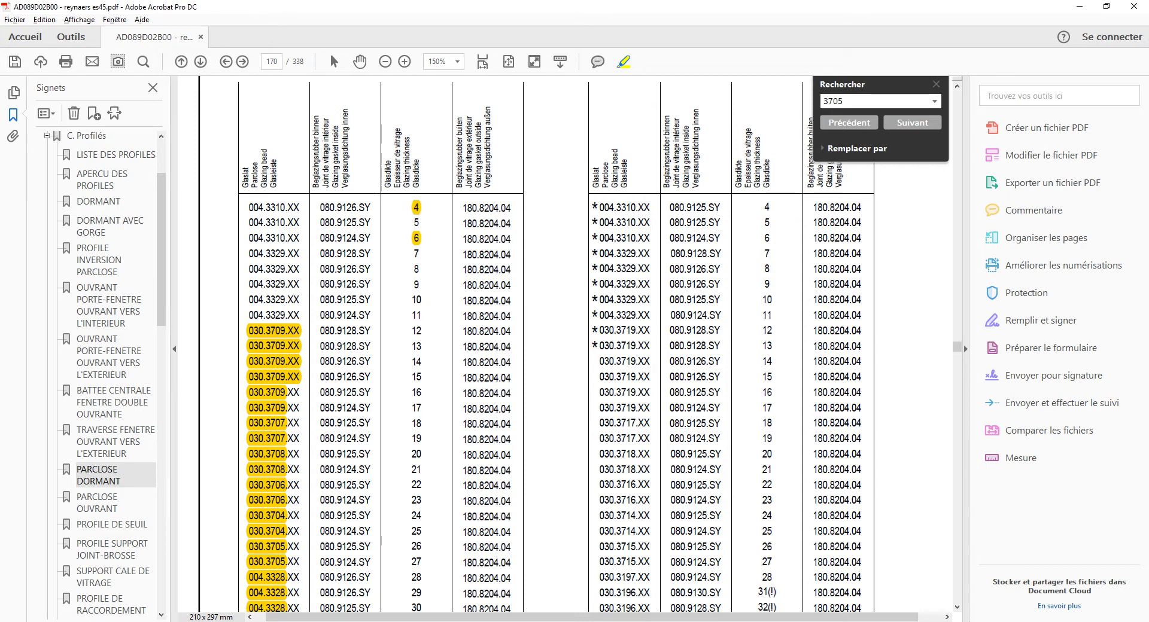
key("alt+Tab")
key("Tab")
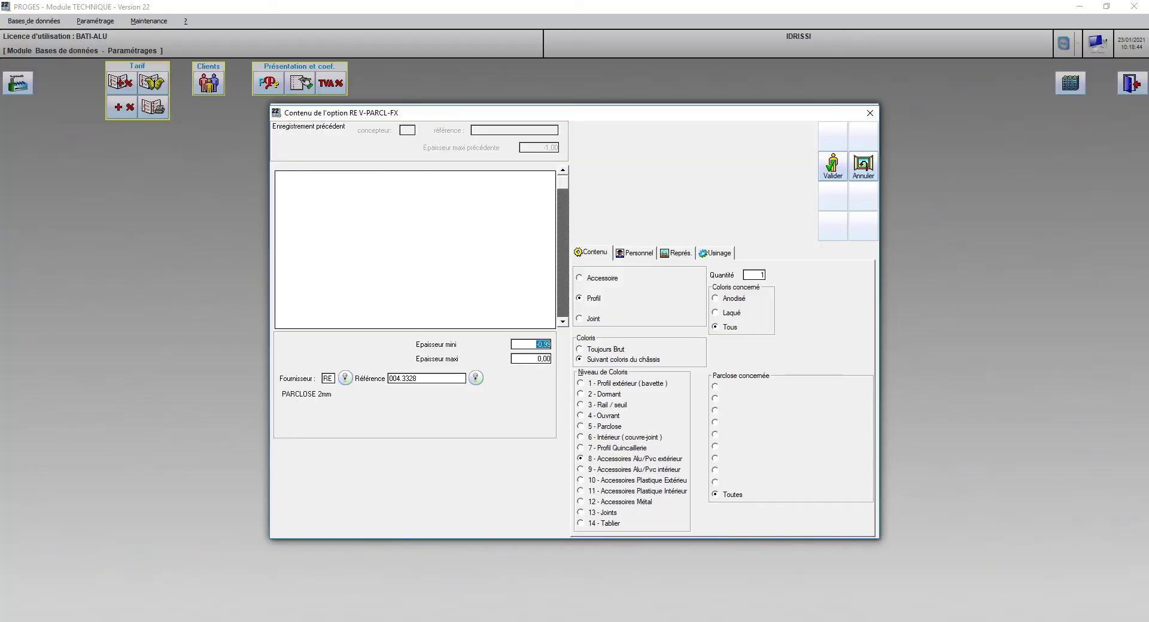
type("3,50")
key("Tab")
type("6,5")
key("BackSpace")
type("4")
key("Tab")
Start a new tariff article from the line's reference list, enter reference 3310 and assign the image 004.3310.PNG
key("alt+Tab")
key("alt+Tab")
left_click(475, 378)
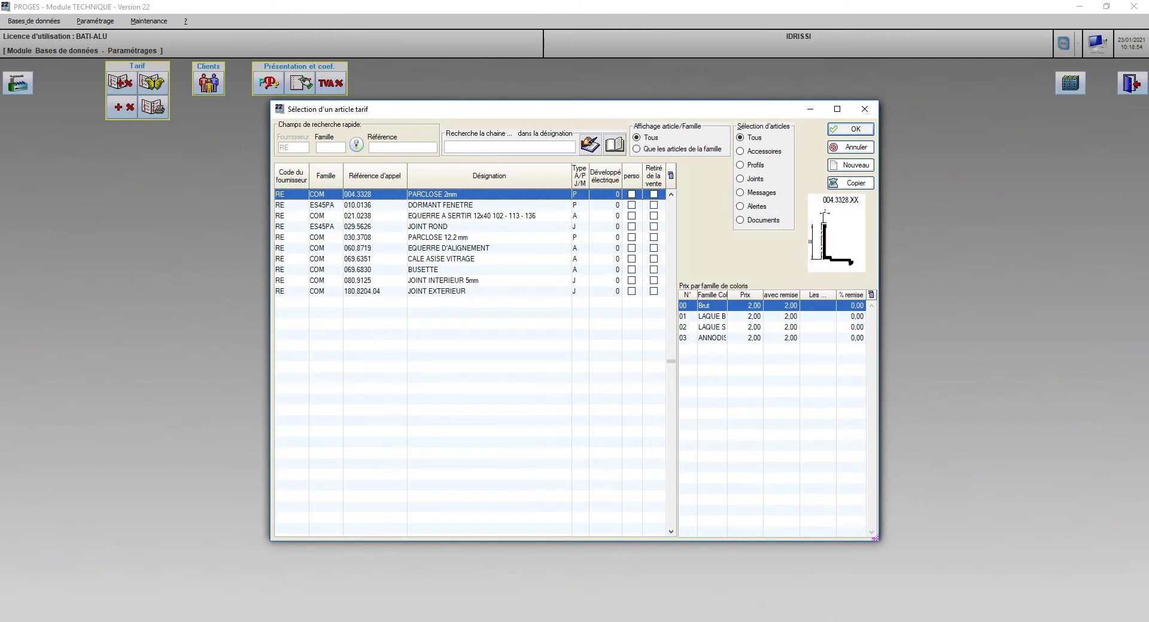
left_click(851, 166)
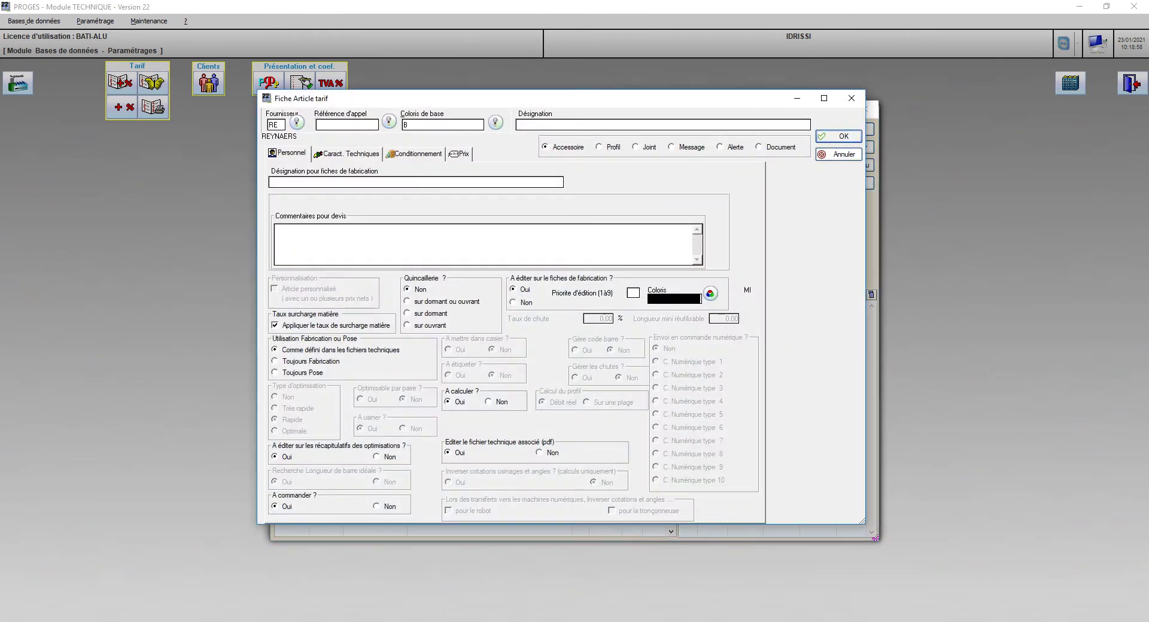
type("3310")
left_click(348, 154)
left_click(735, 398)
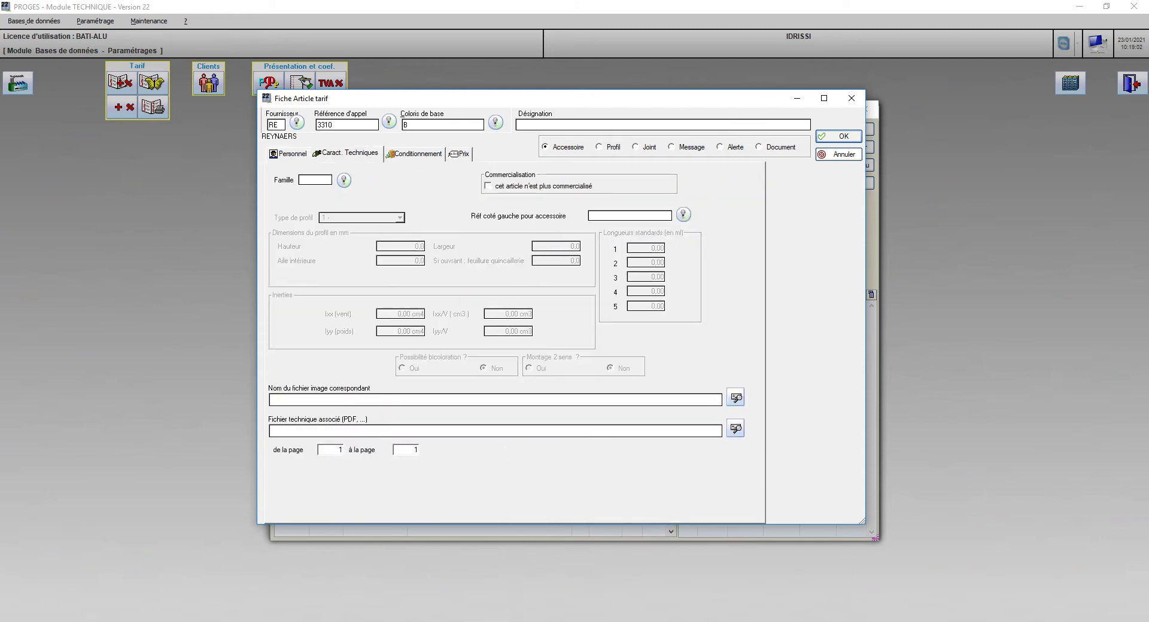
double_click(543, 185)
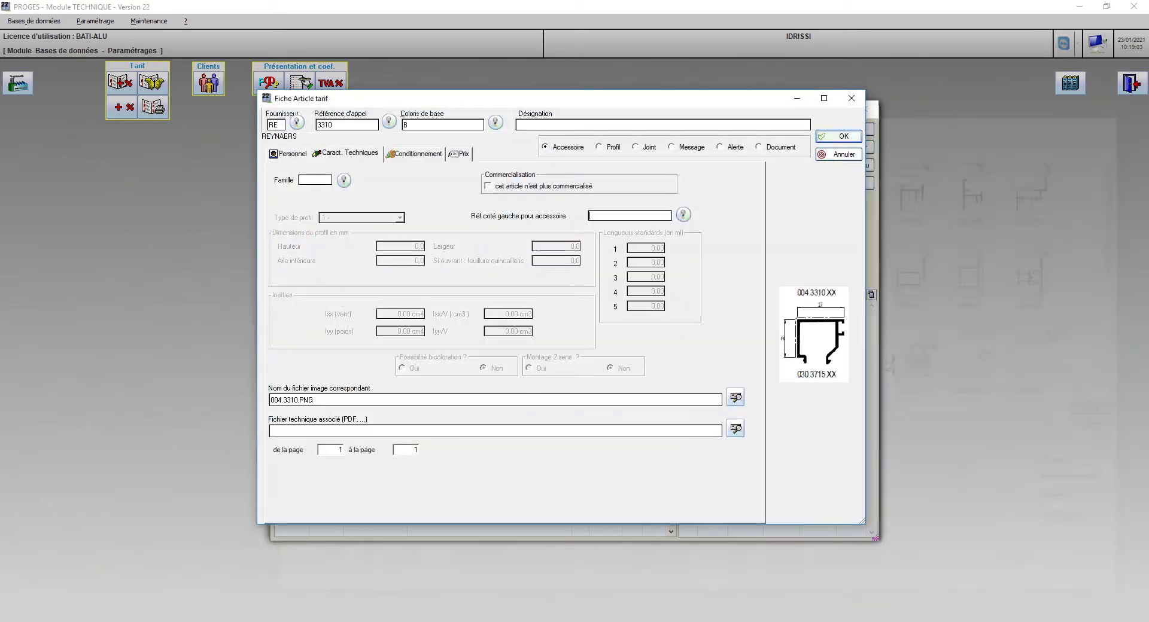
Replace the article's call reference with 004.3310, copied from the image file name
left_click(298, 400)
left_click(298, 400)
key("shift+Home")
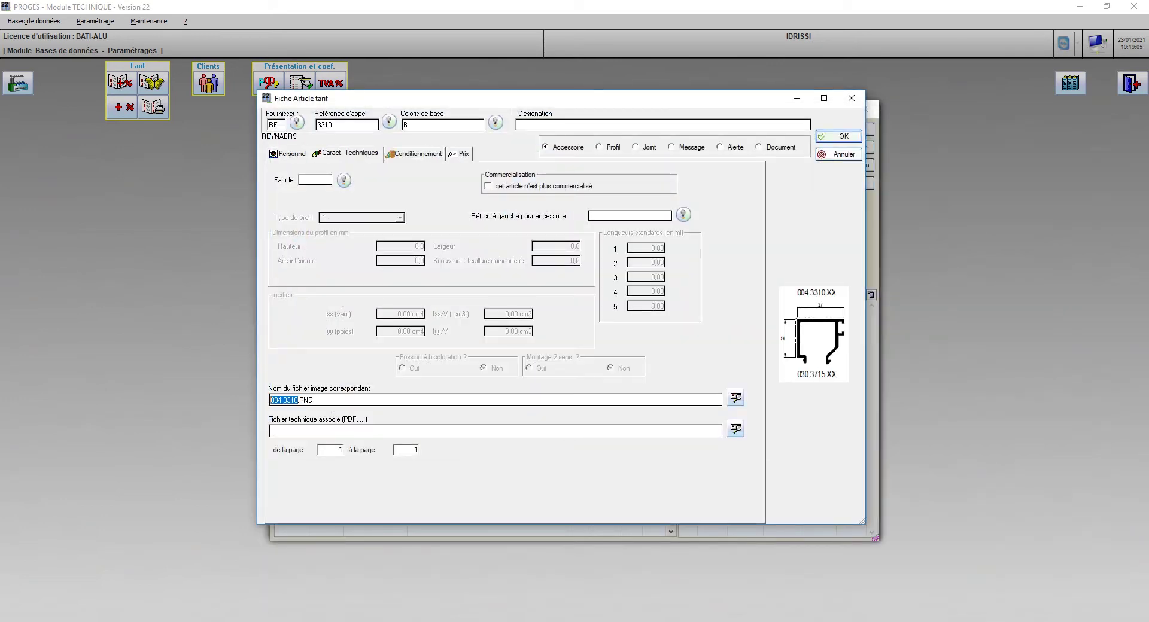
right_click(286, 398)
left_click(313, 444)
double_click(325, 125)
key("ctrl+v")
key("Tab")
key("Tab")
Look up the 004.3310 bead's width in the catalogue drawings and enter the article designation PARCLOSE DE 27mm
key("alt+Tab")
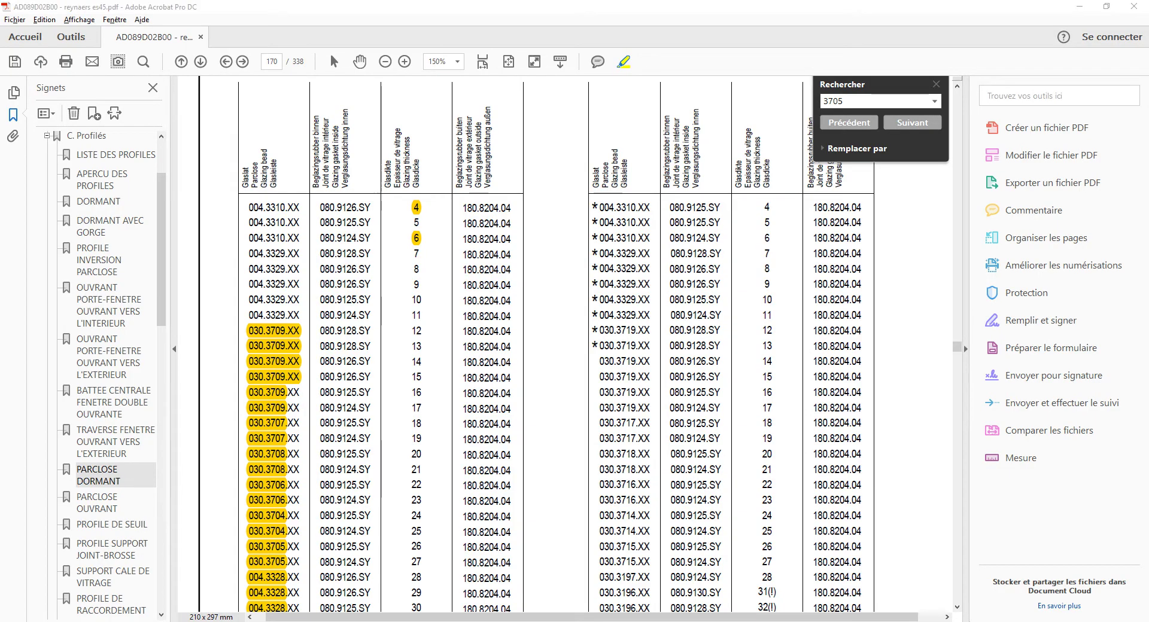
key("alt+Tab")
key("alt+Tab")
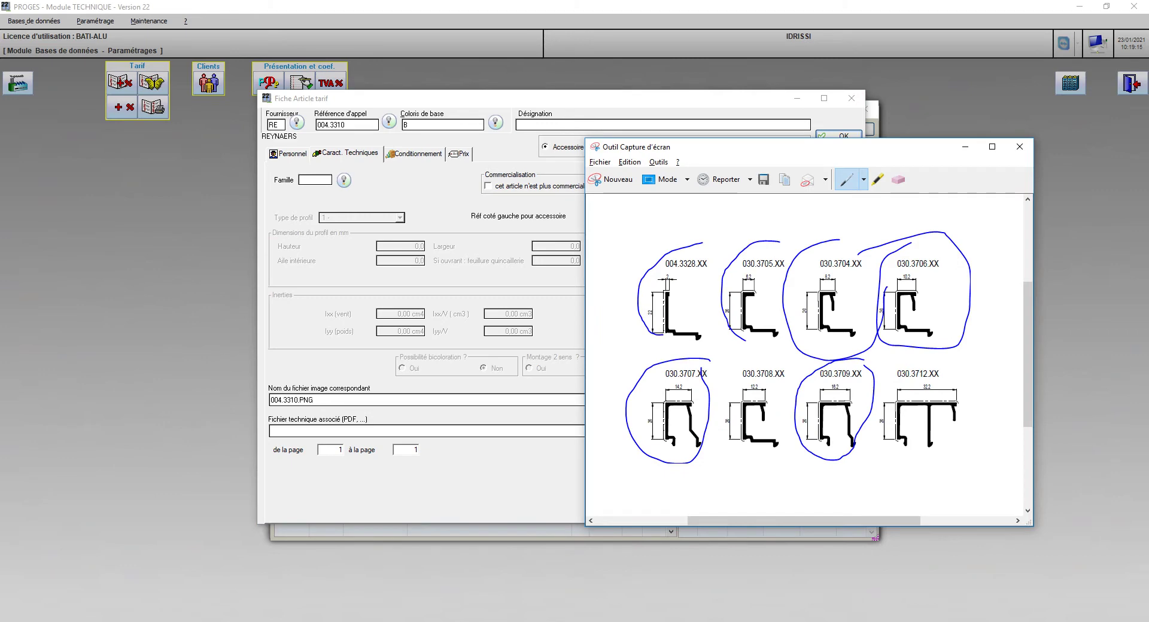
key("alt+Tab")
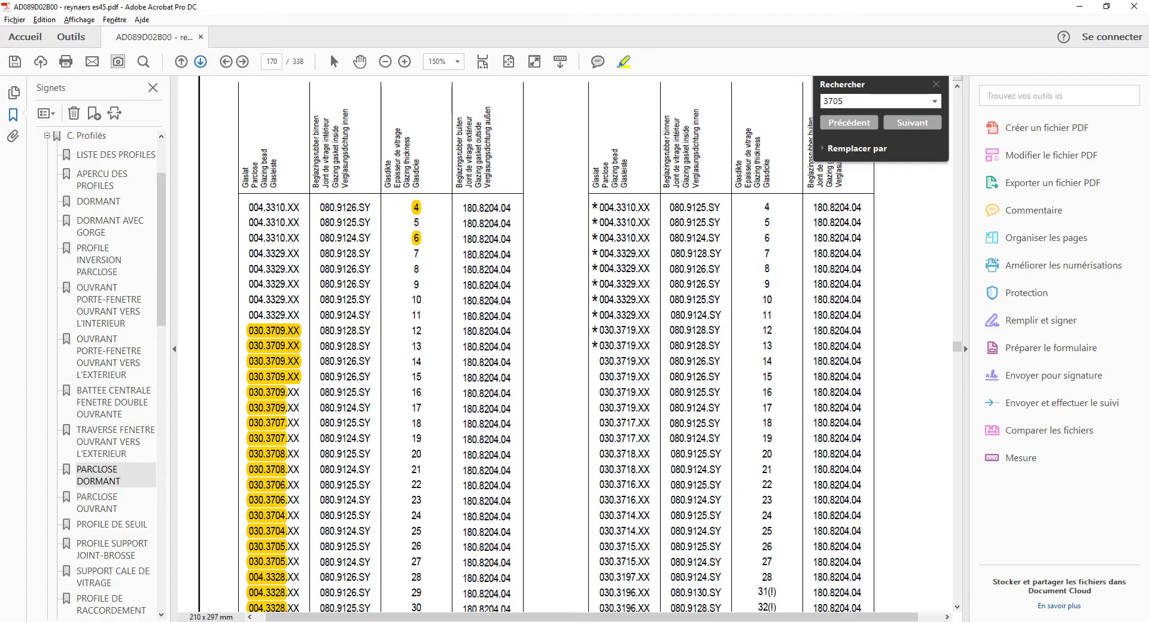
left_click(243, 61)
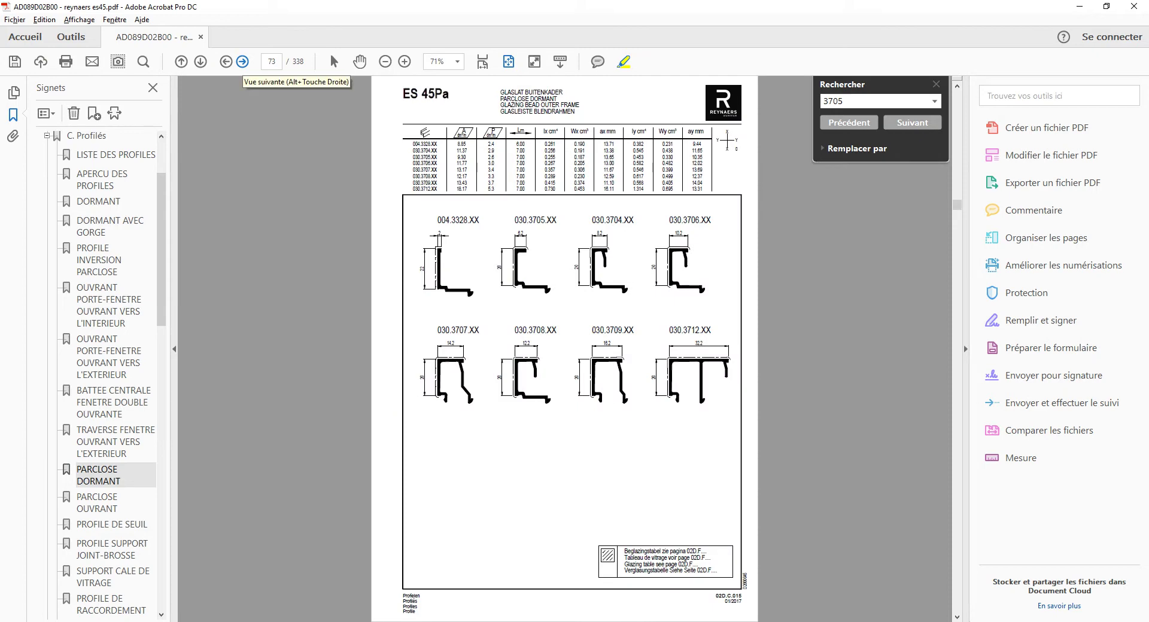
left_click(242, 62)
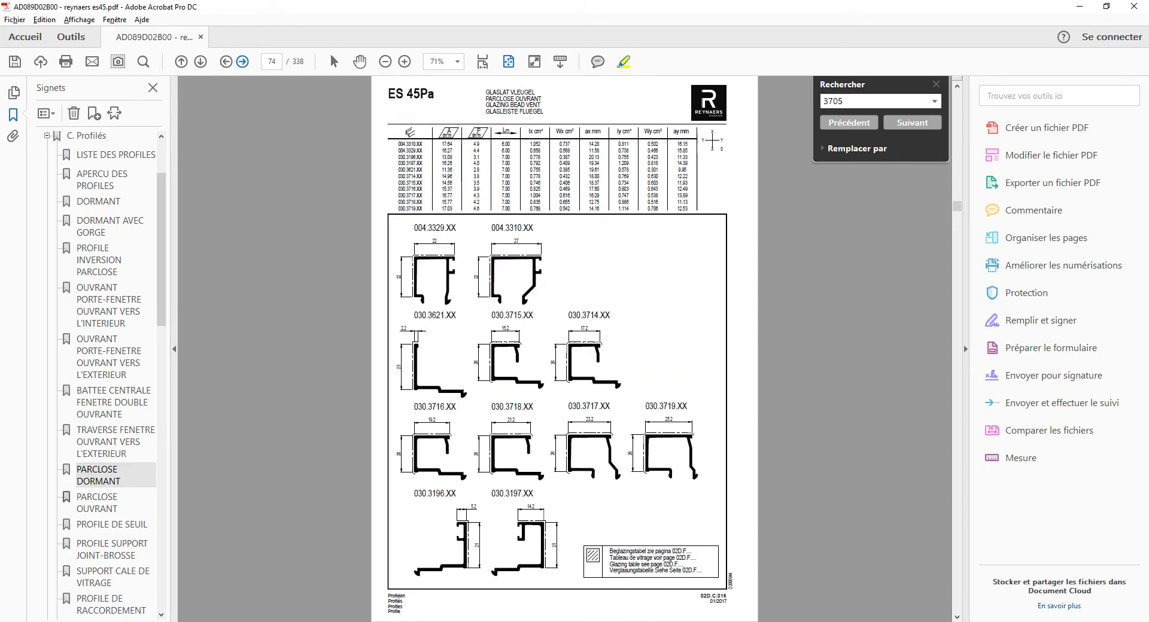
key("alt+Tab")
key("alt+Tab")
key("alt+Tab")
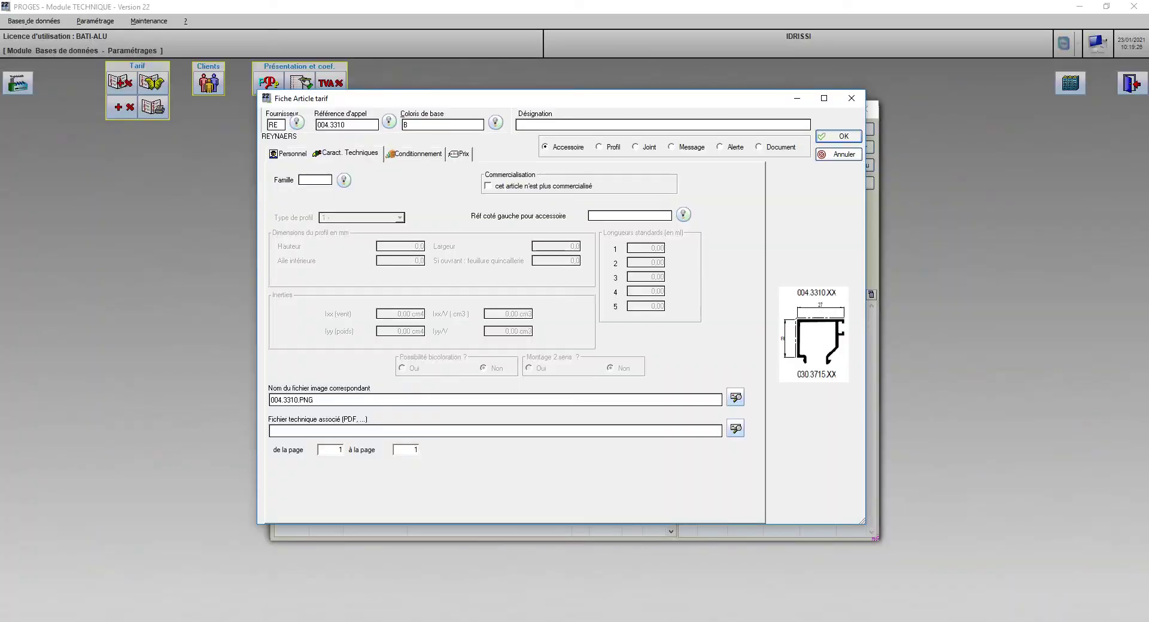
type("PARCLOSE DE 27mm")
key("Tab")
Make the article a Profil of type 19 - Parclose with a height of 22 mm and a width of 27 mm
left_click(599, 148)
left_click(400, 218)
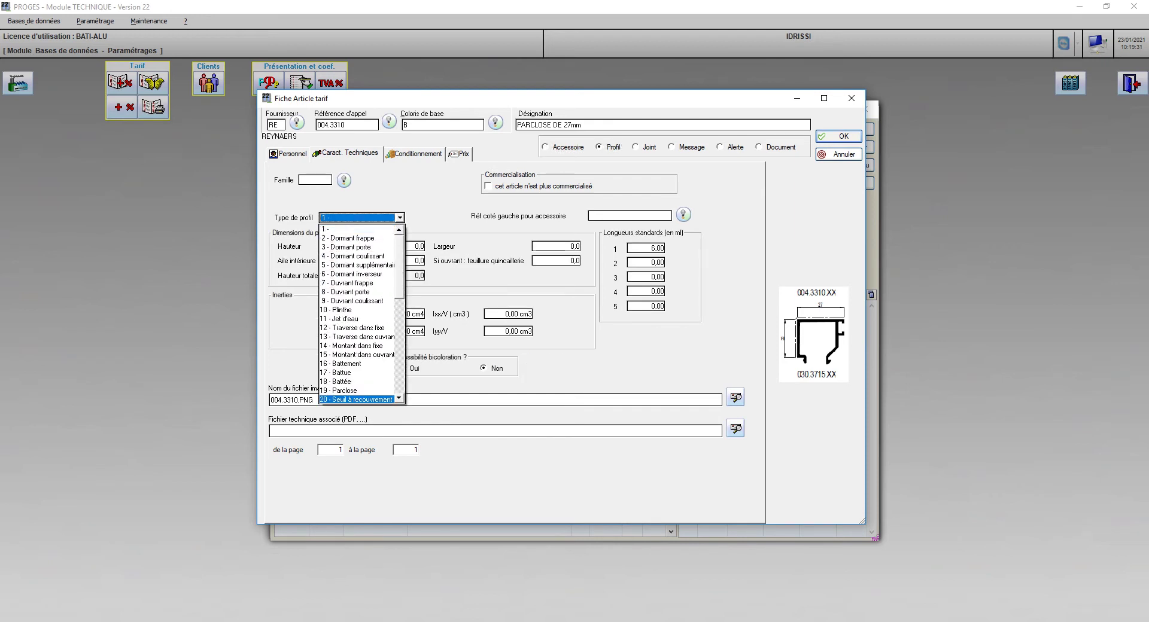
key("Return")
key("Tab")
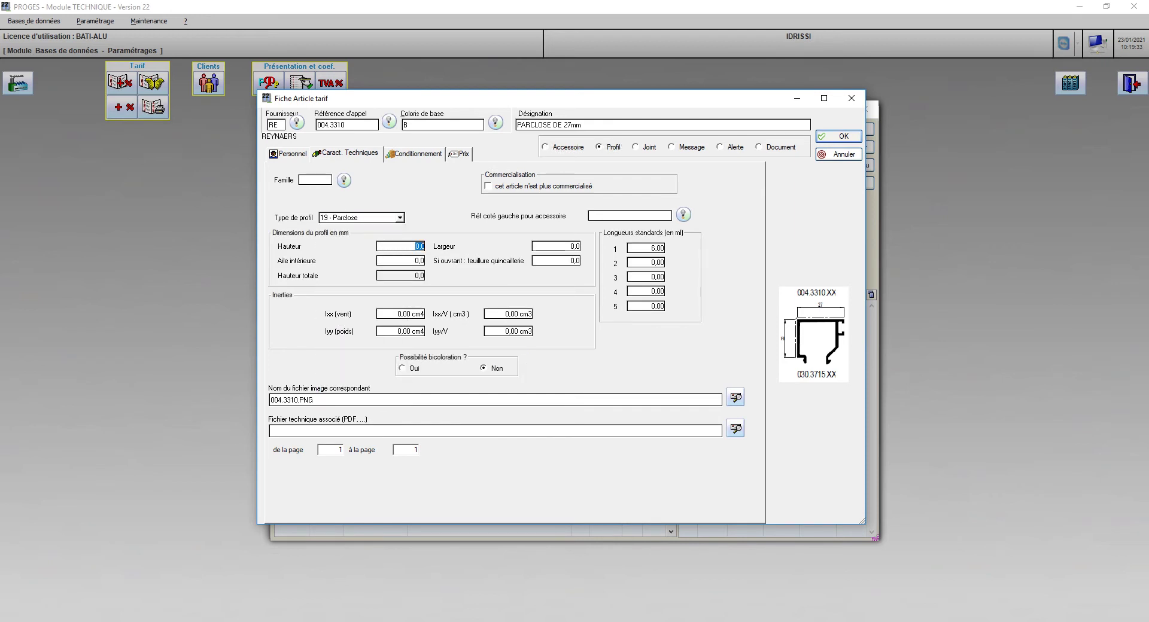
type("22")
key("Tab")
type("27")
key("Tab")
Disable the article's ideal bar length search and set its order module and packaging quantities to 1, packaged by barre
left_click(288, 153)
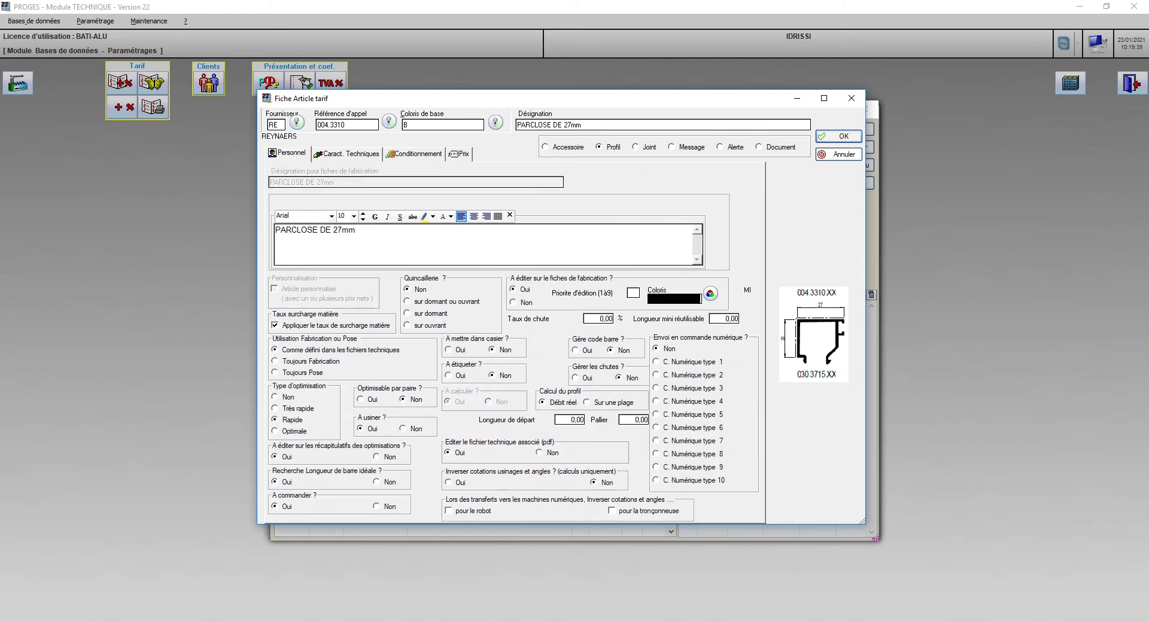
left_click(389, 483)
left_click(414, 154)
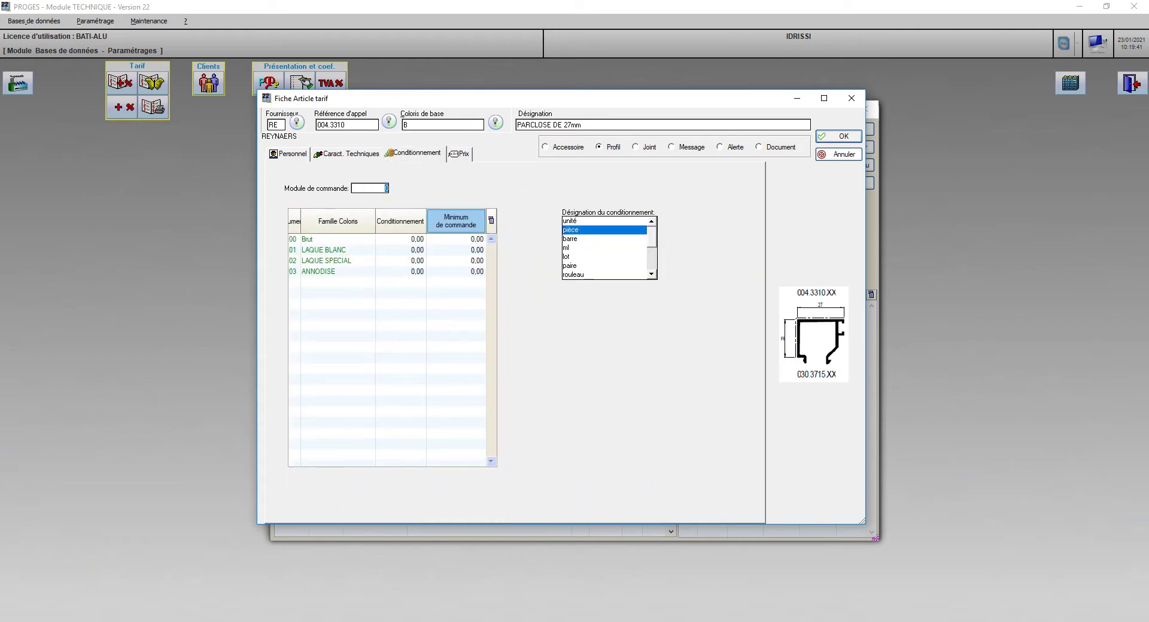
type("1")
key("Tab")
type("1")
key("Tab")
type("1")
key("Tab")
type("1")
key("Tab")
left_click(571, 238)
Enter a tariff price of 5 for every colour family and validate the PARCLOSE DE 27mm article
left_click(461, 154)
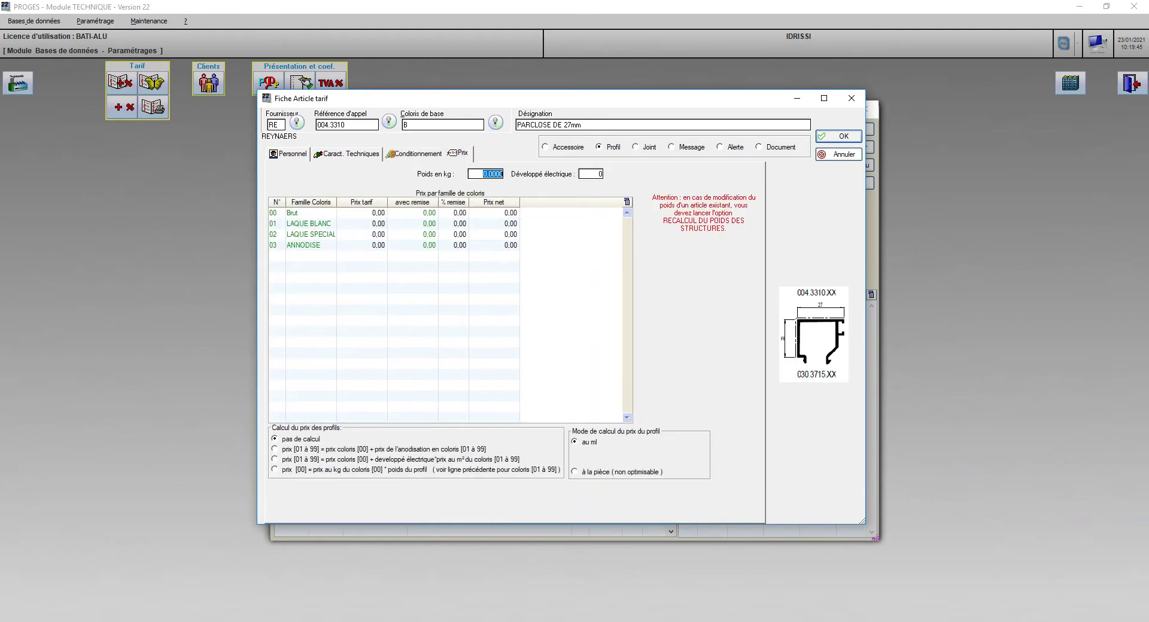
left_click(370, 213)
type("5")
key("Return")
key("Return")
key("Return")
key("Return")
key("Return")
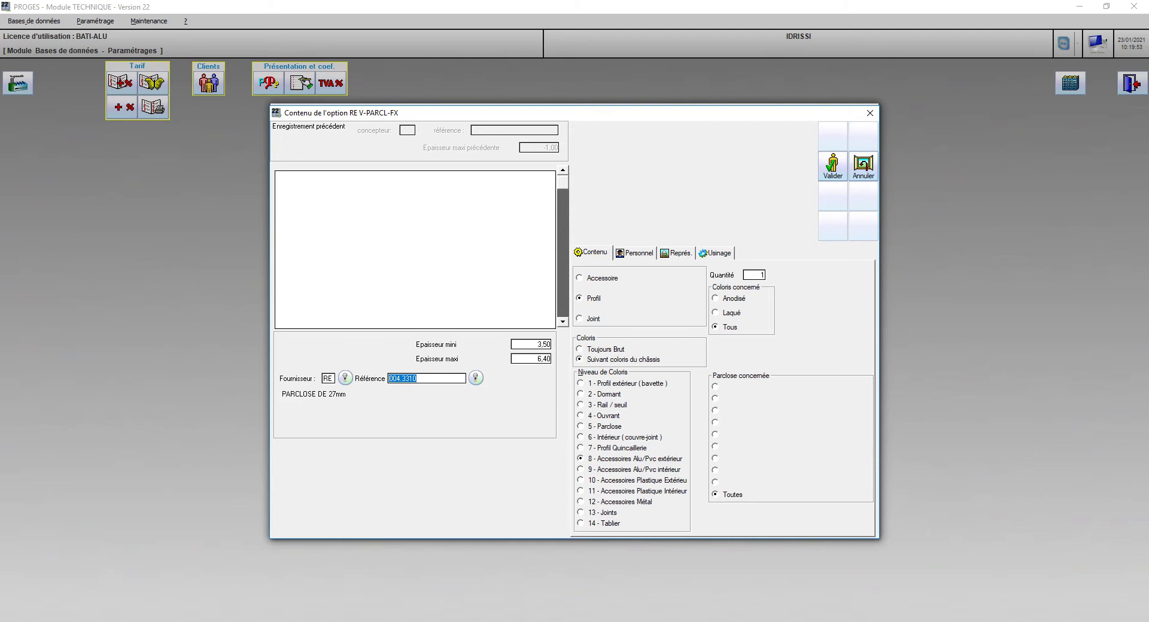
Set the option line's colour level to 5 - Parclose and validate the line for reference 004.3310
left_click(604, 427)
left_click(833, 167)
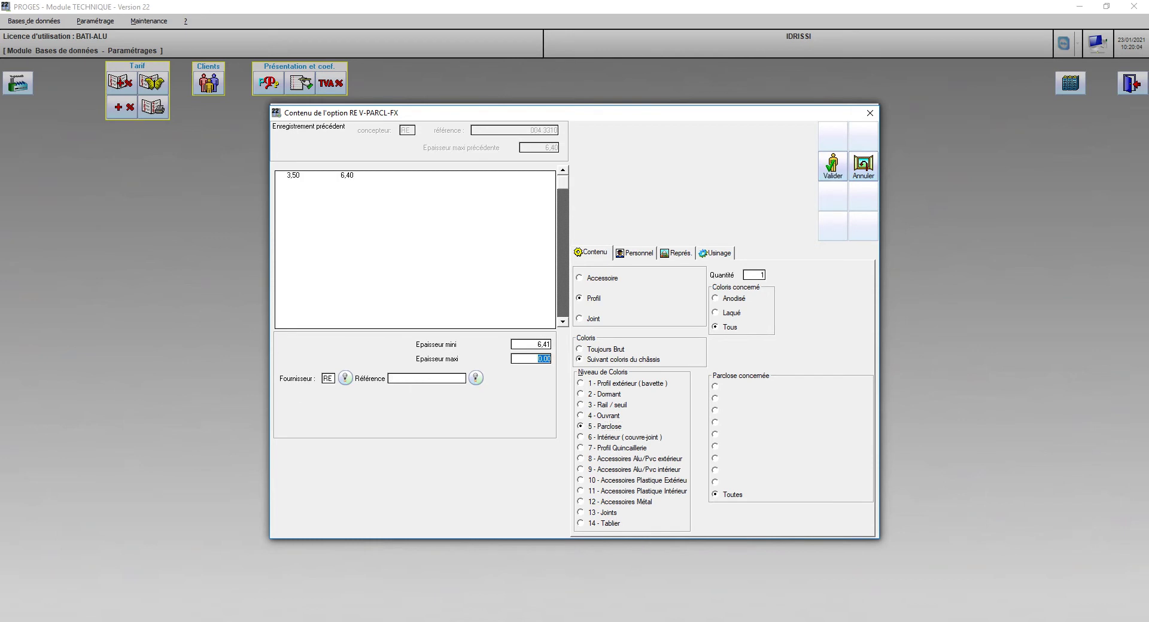
Check the catalogue's glazing table and set the next option line's minimum thickness to 7 and maximum thickness to 11
key("alt+Tab")
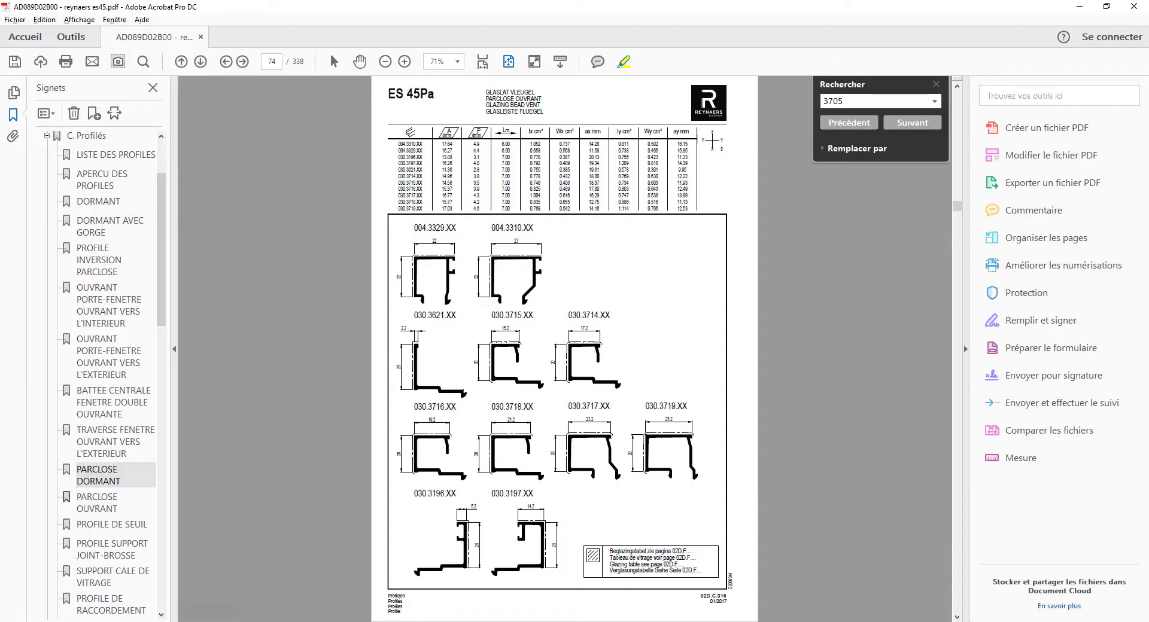
left_click(242, 61)
left_click(243, 62)
left_click(226, 62)
left_click(226, 62)
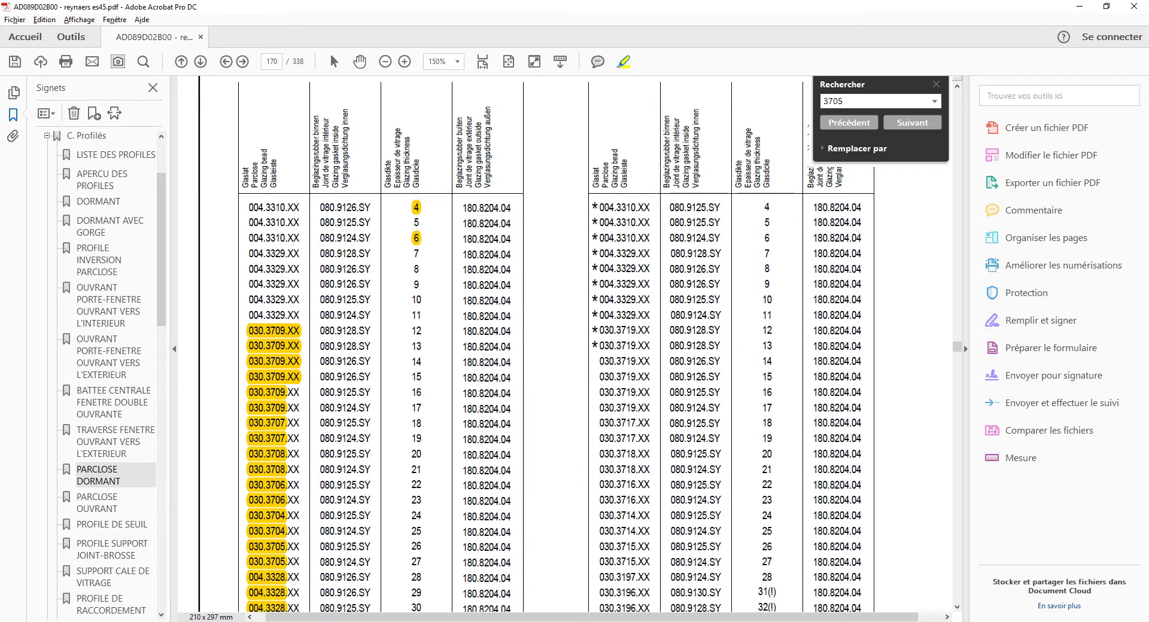
key("alt+Tab")
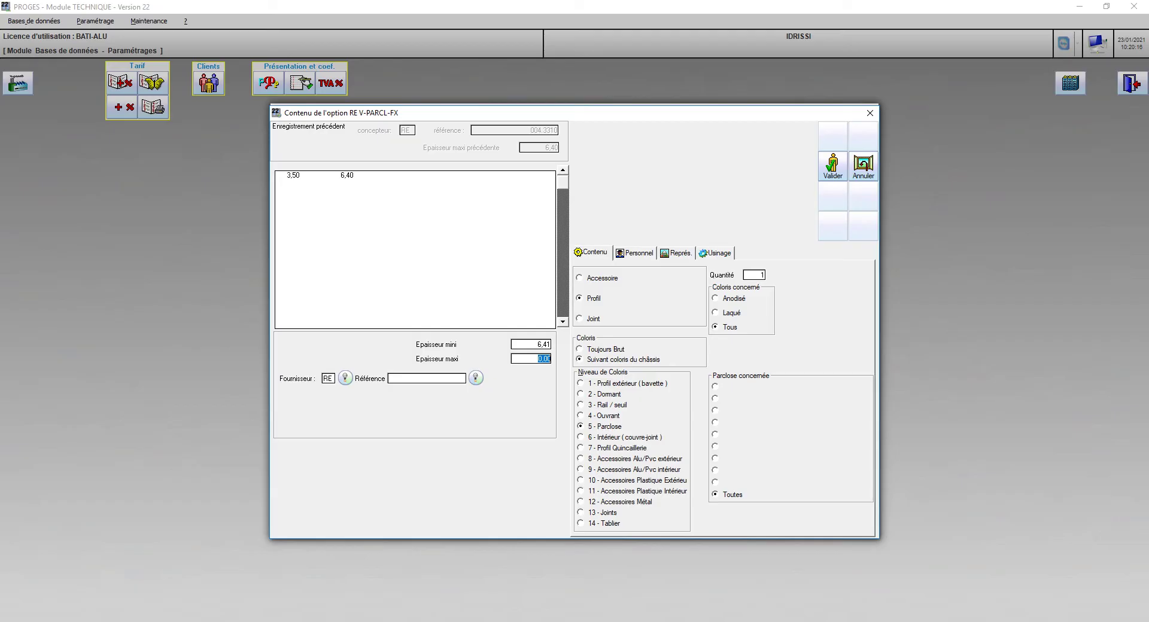
left_click(543, 344)
type("7")
key("Tab")
type("11")
key("Tab")
Check the catalogue's bead reference for 7 to 11 mm glass and create a new tariff article from the profile list
key("Tab")
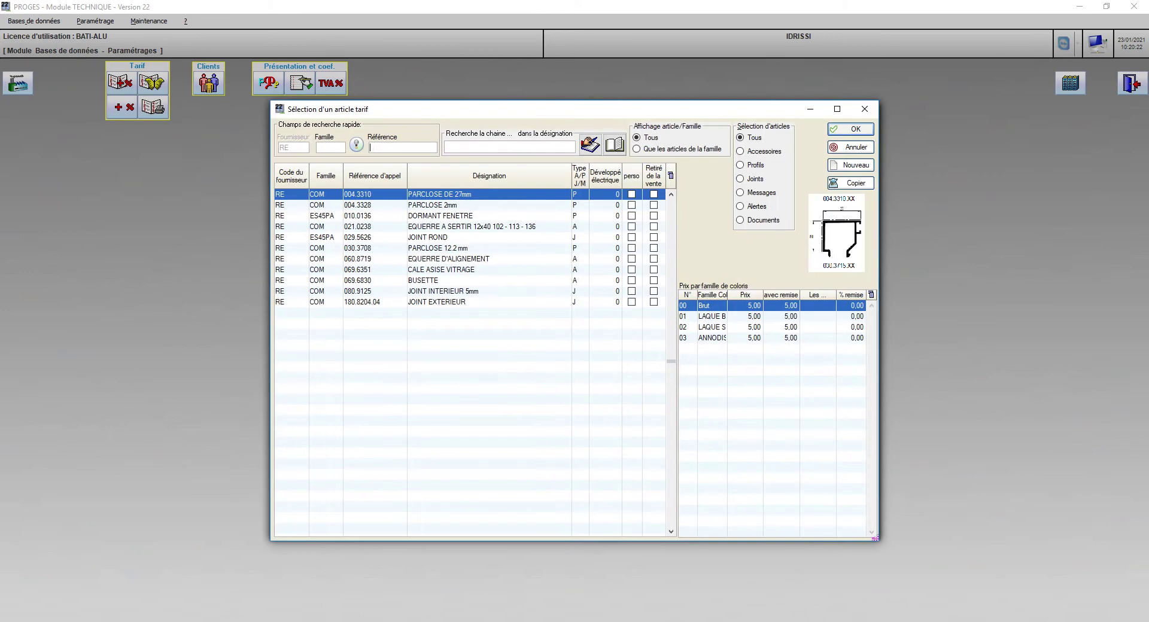
key("alt+Tab")
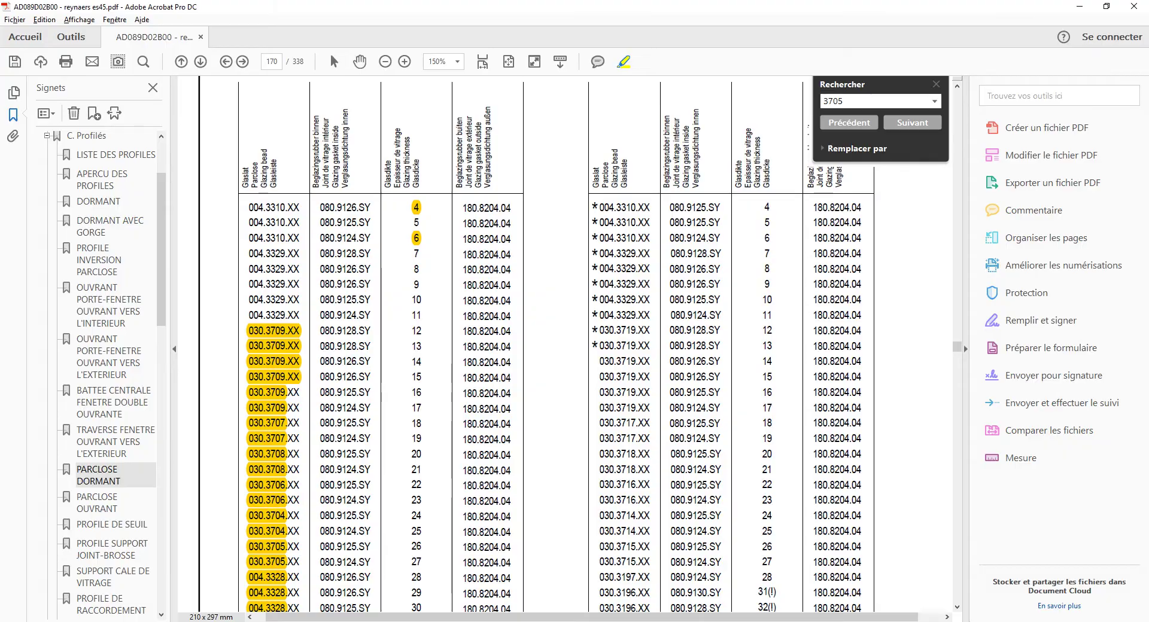
key("alt+Tab")
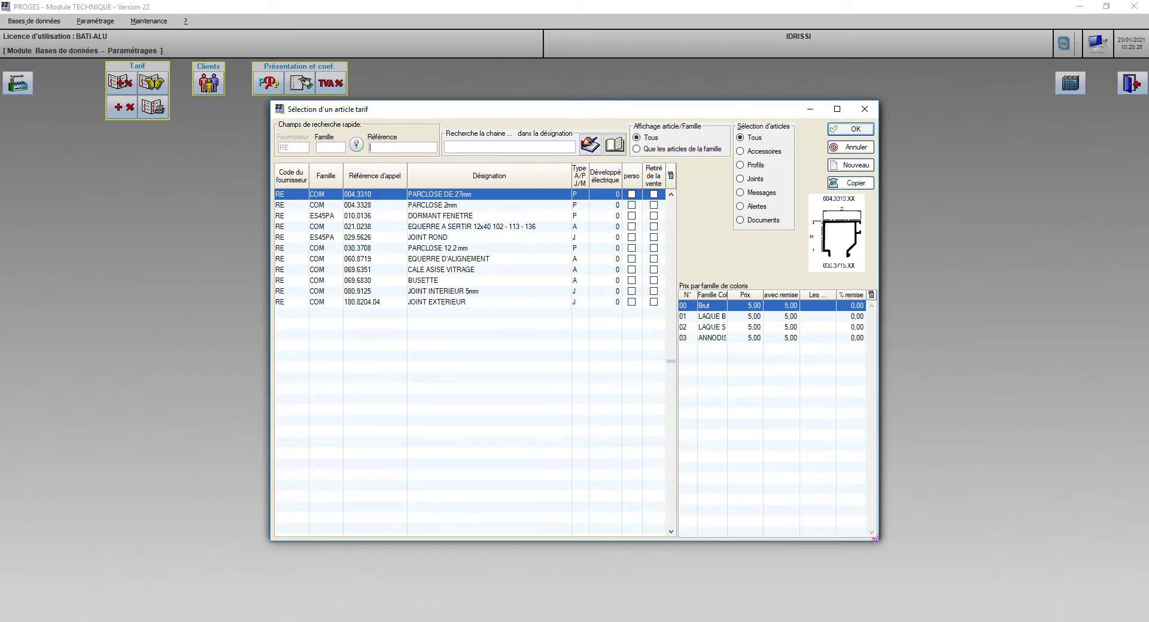
left_click(748, 165)
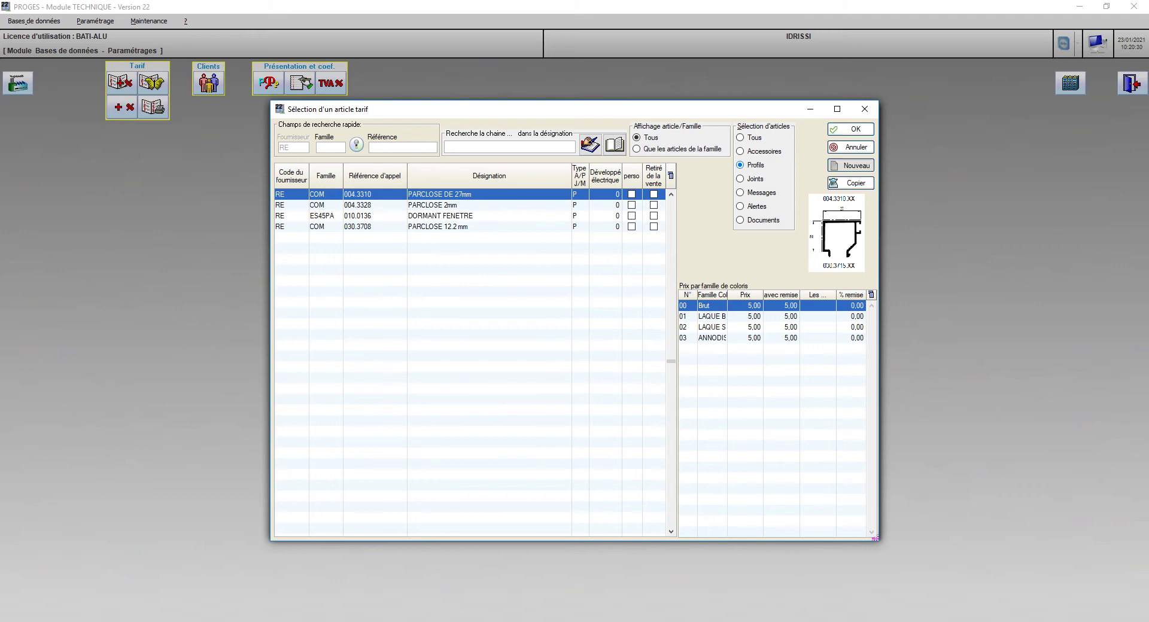
left_click(850, 165)
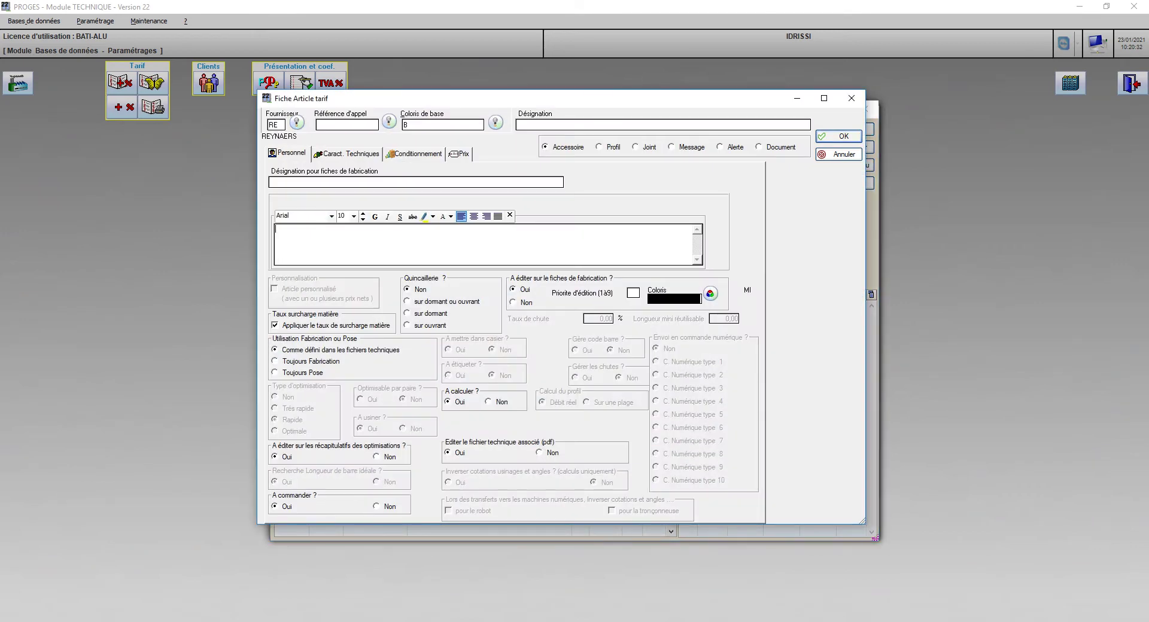
Check the glazing bead reference in the catalogue and assign the image 004.3329.PNG to the new article
left_click(350, 154)
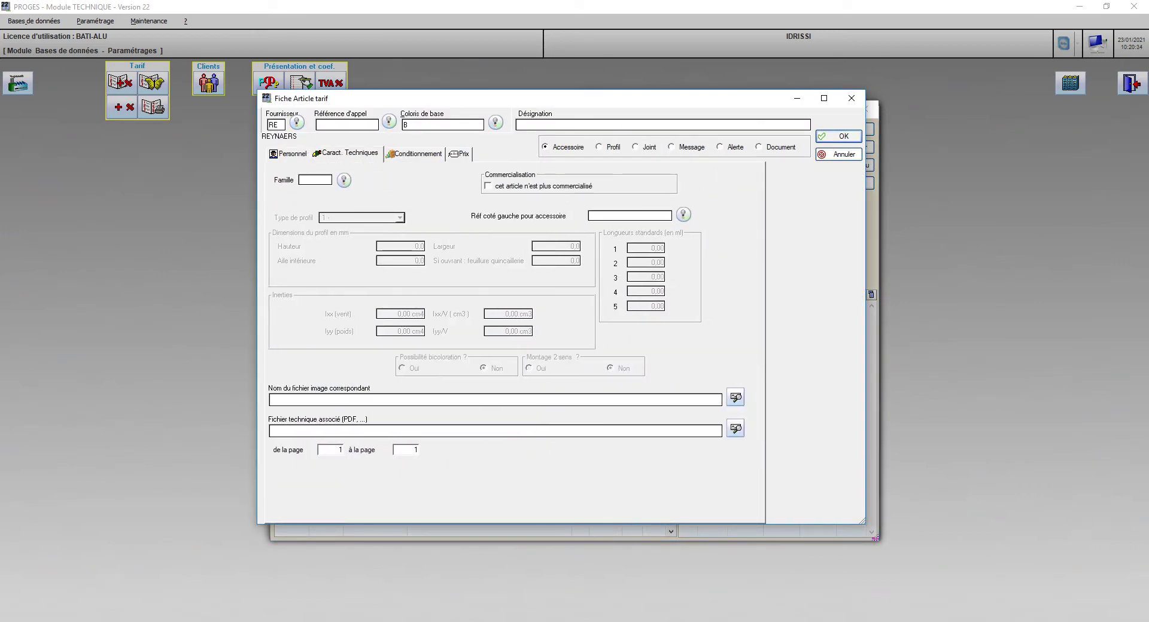
left_click(736, 397)
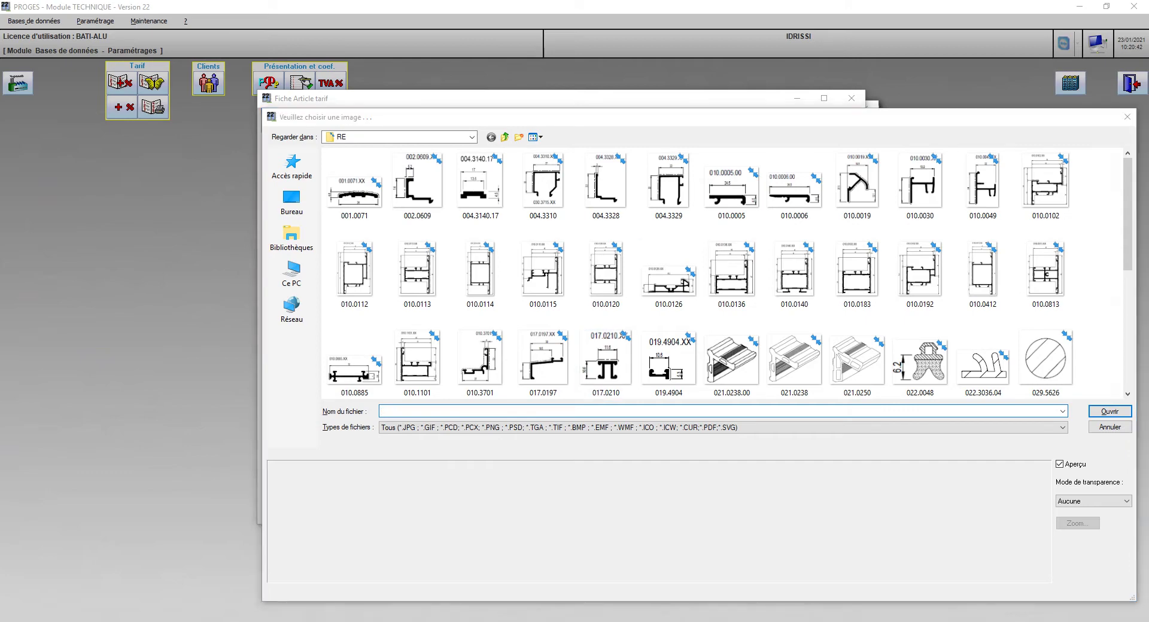
key("alt+Tab")
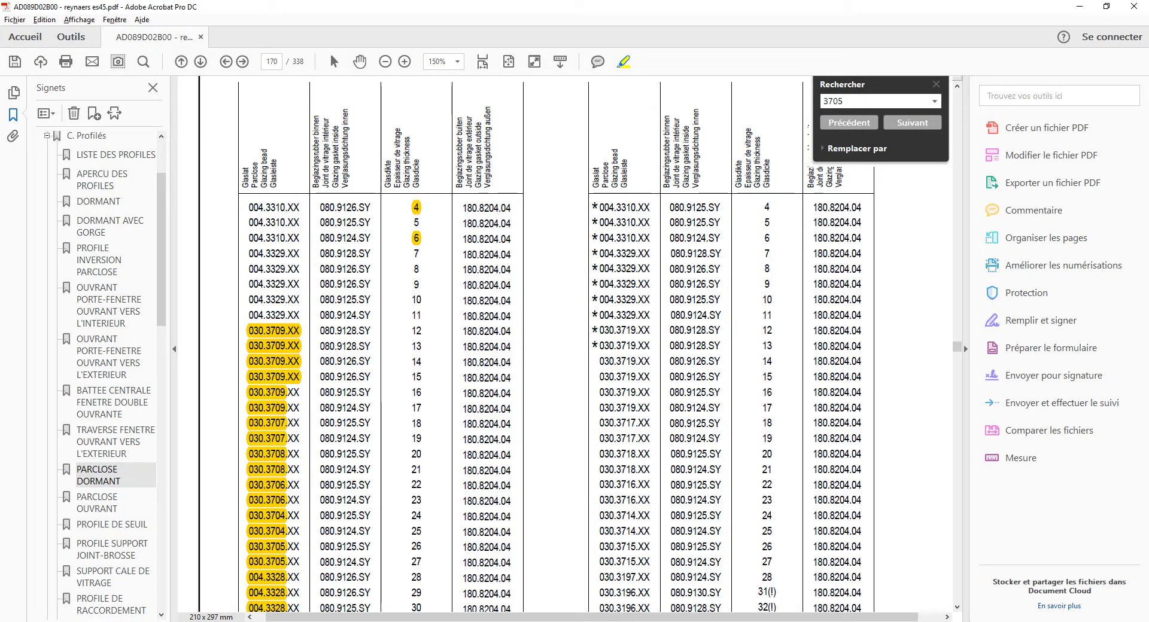
key("alt+Tab")
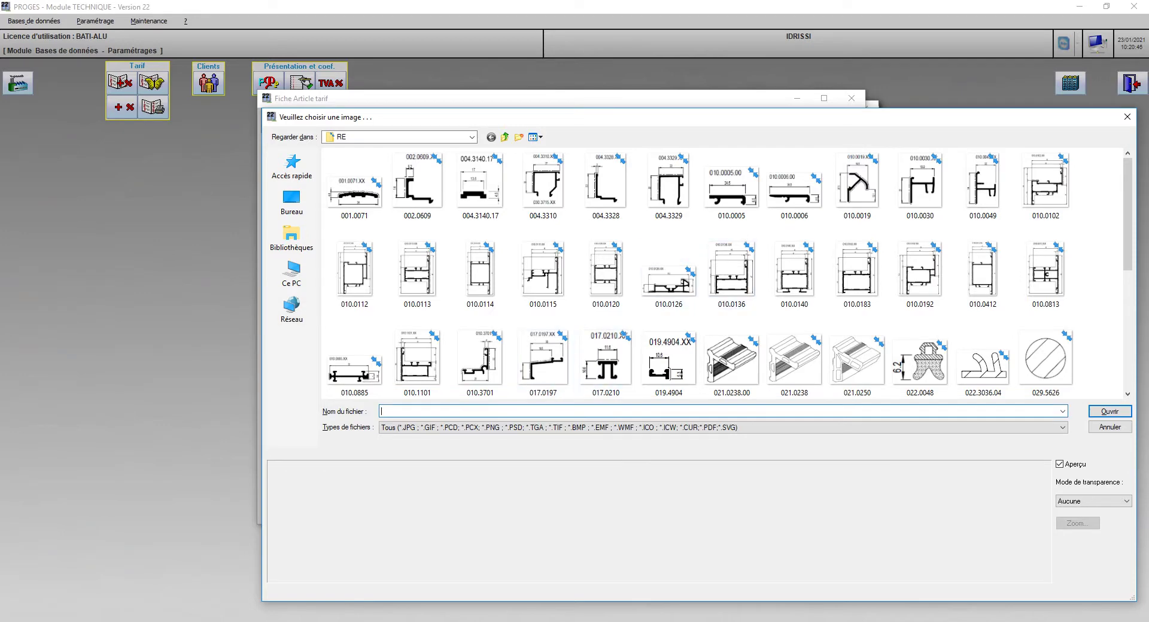
double_click(669, 182)
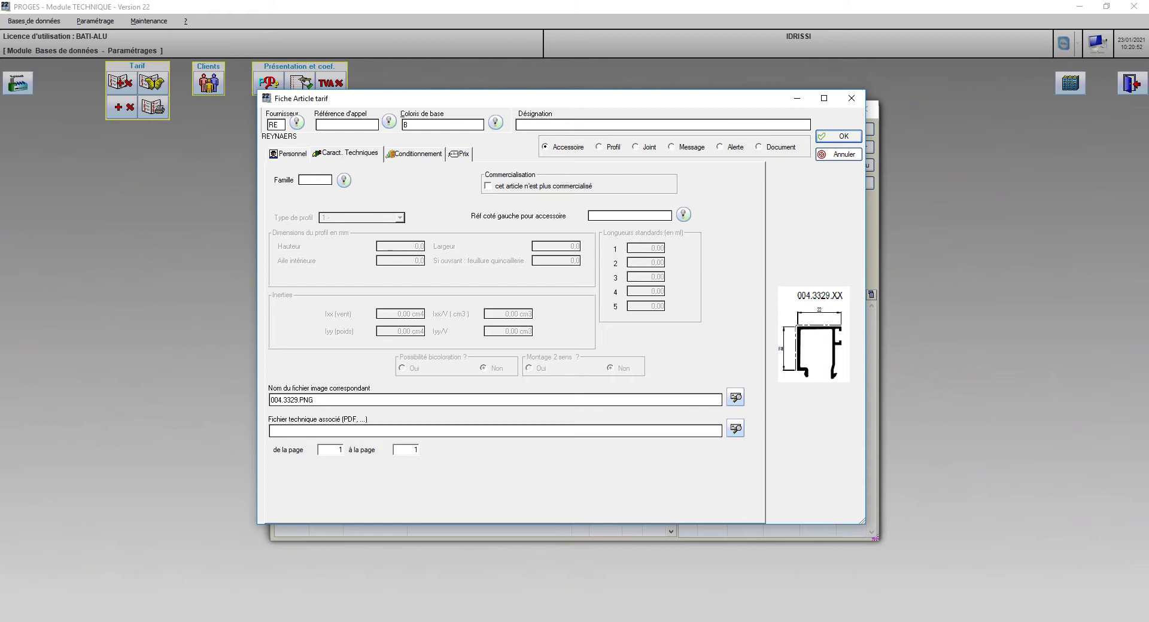
Enter the article reference 004.3329 and designation PARCLOSE DE 22mm, and classify the article as Profil
type("004.332")
type("9")
type("PARCLOSE")
type(" DE ")
type("22mm")
left_click_drag(456, 101, 423, 107)
left_click(568, 158)
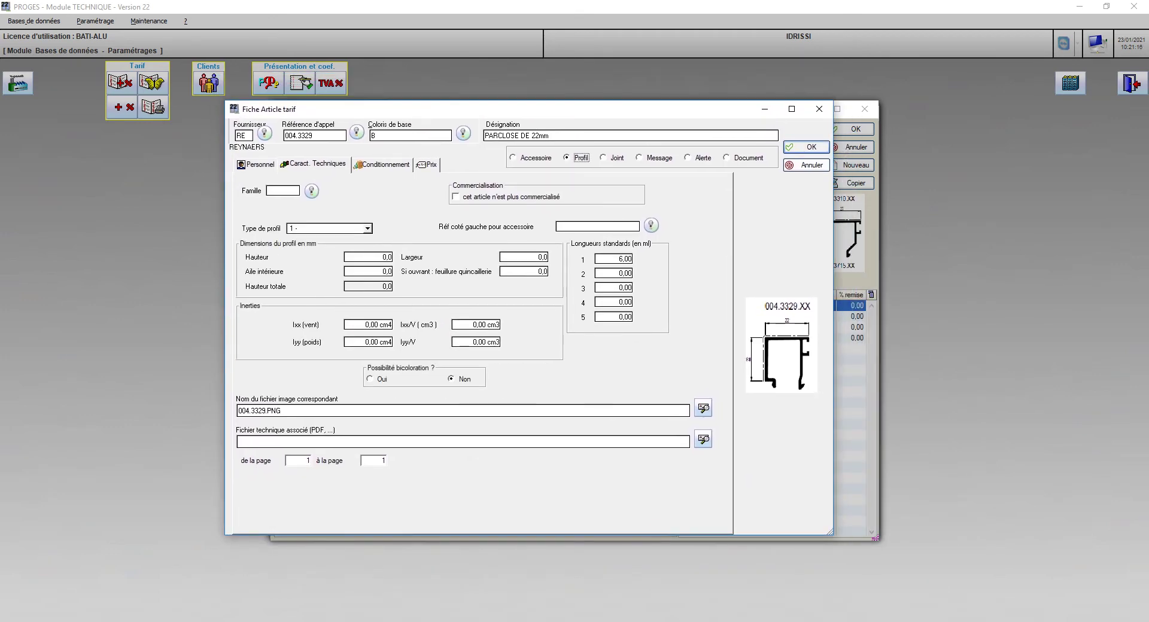
Assign the article to family COM with profile type 19 - Parclose, and set its height and width to 22 mm
left_click(282, 191)
type("COM")
key("Tab")
left_click(367, 229)
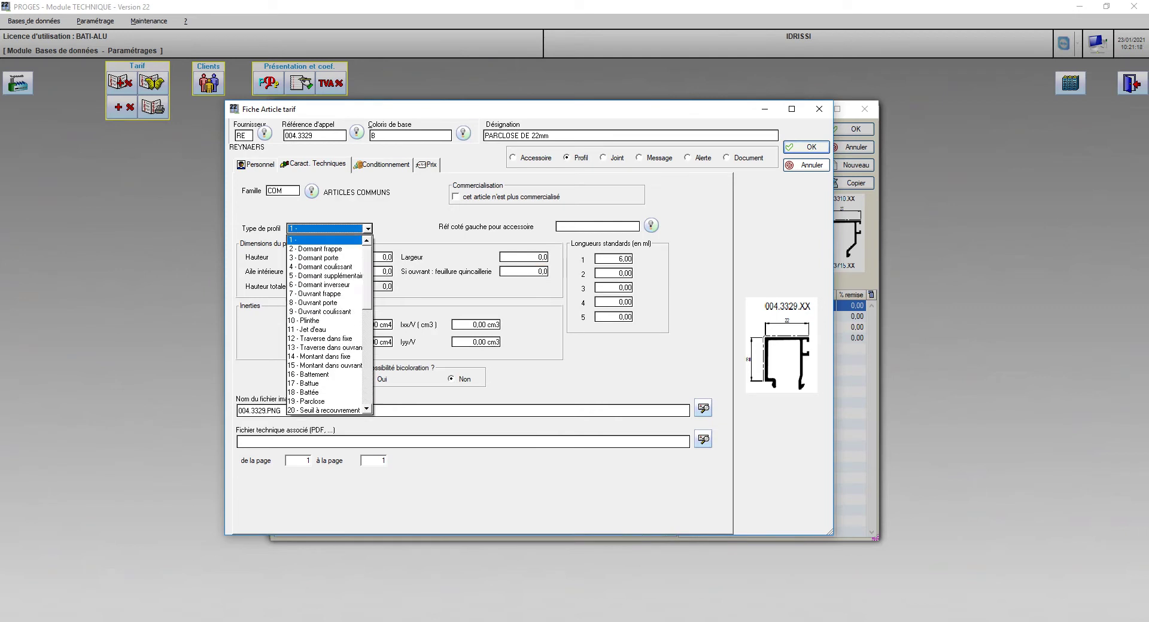
left_click(326, 402)
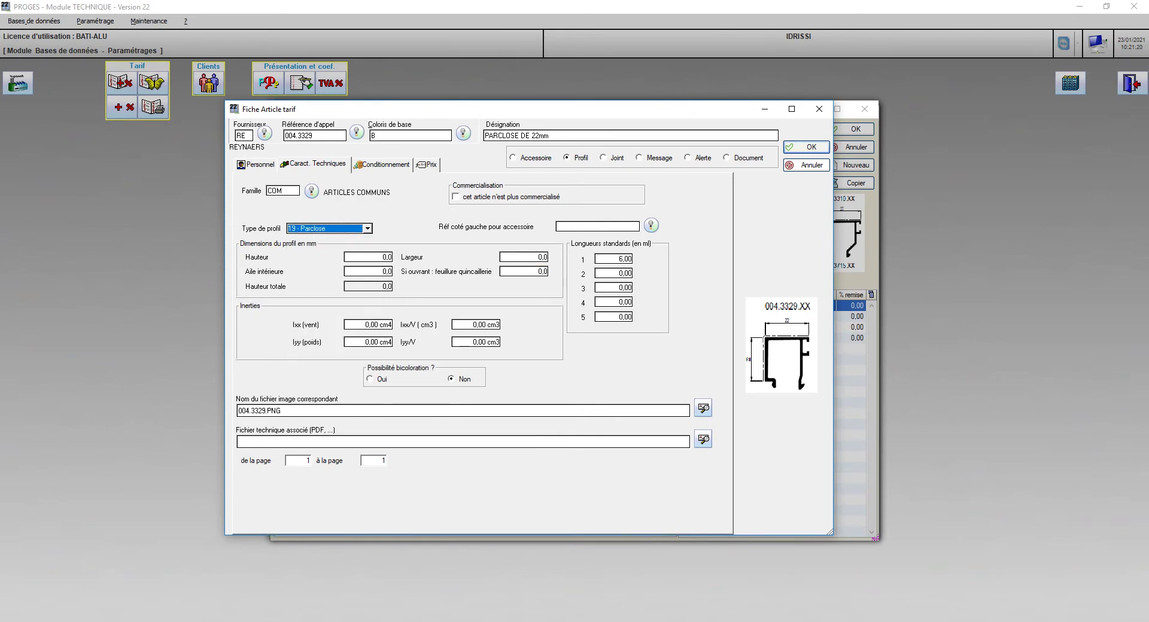
key("Tab")
type("22")
key("Tab")
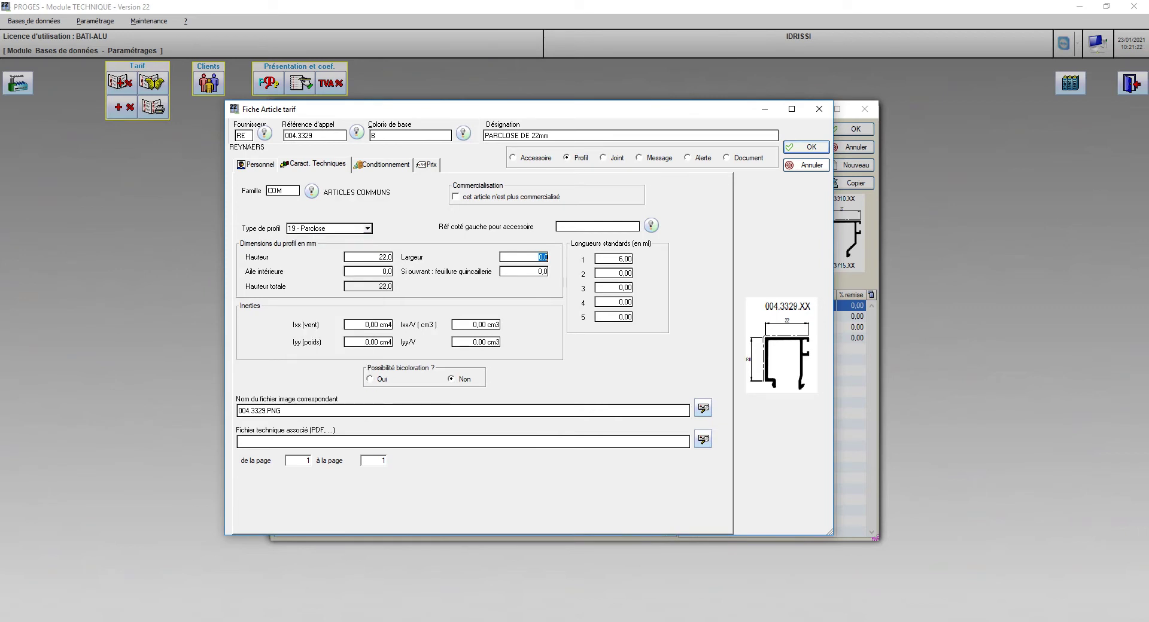
type("22")
Disable the ideal bar length search for PARCLOSE DE 22mm and set its order module and packaging quantities to 1, packaged by barre
left_click(256, 165)
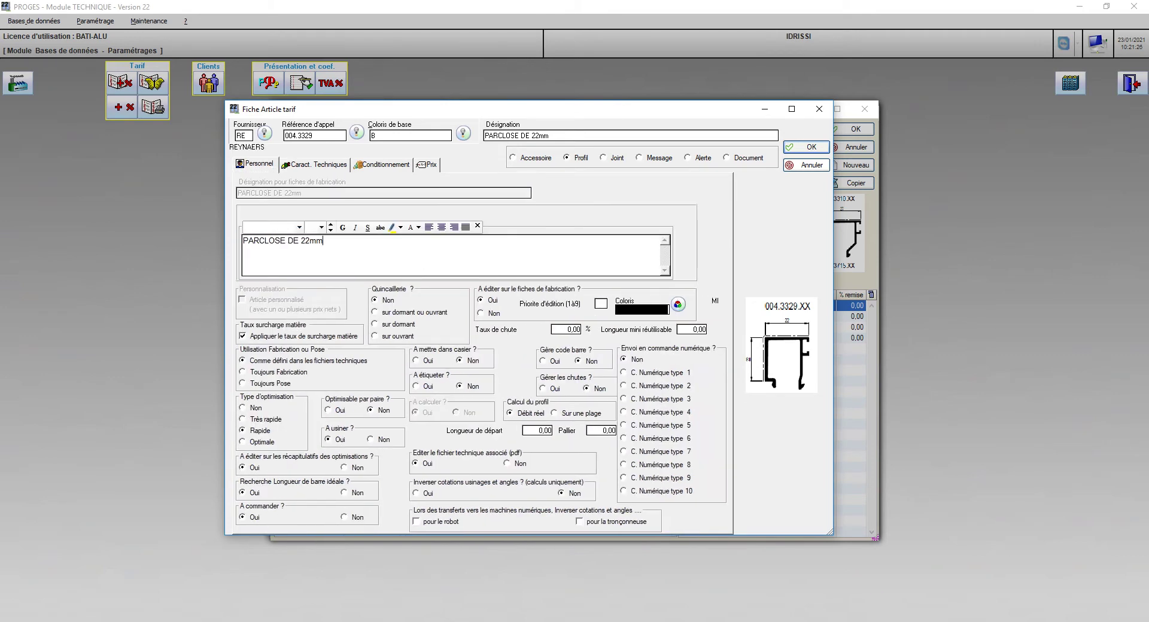
left_click(344, 493)
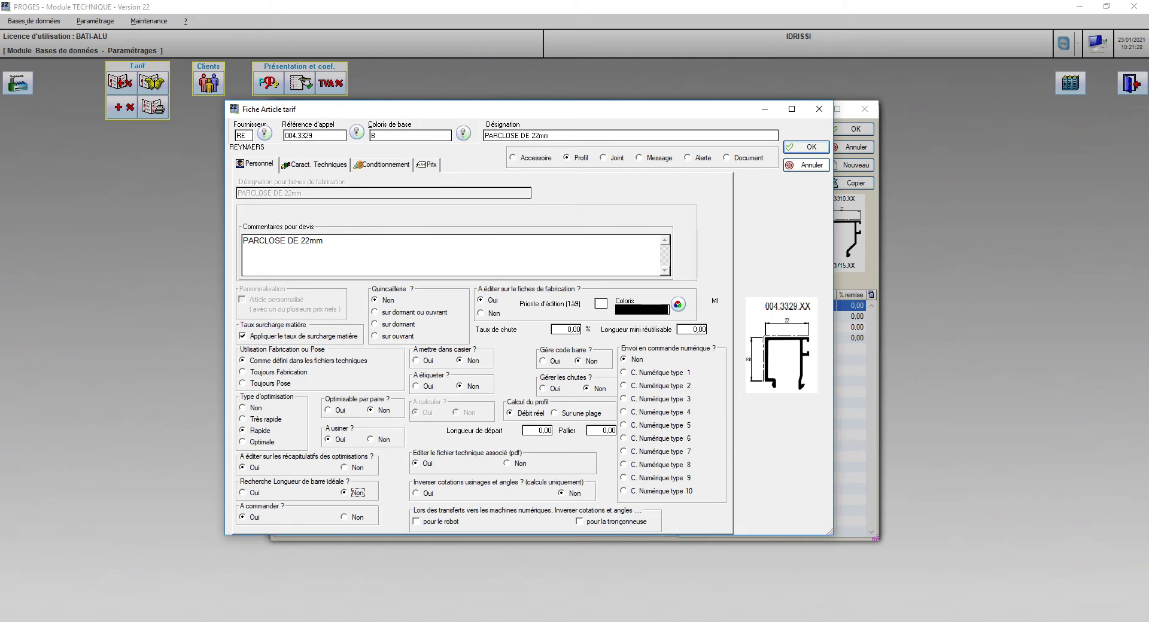
left_click(382, 165)
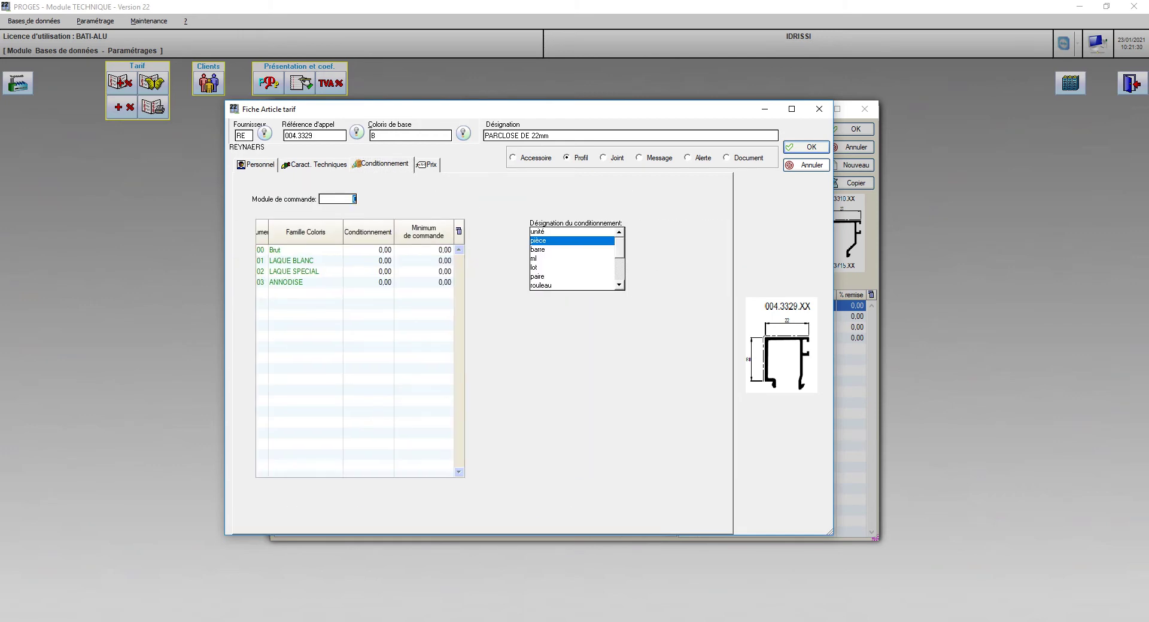
type("1")
key("Return")
type("11")
key("Return")
type("1")
key("Return")
type("1")
key("Return")
type("1")
key("Up")
key("Up")
key("Up")
type("1")
key("Tab")
type("1")
left_click(548, 250)
Enter a tariff price of 4 for every colour family and validate the PARCLOSE DE 22mm article and its option line
left_click(427, 164)
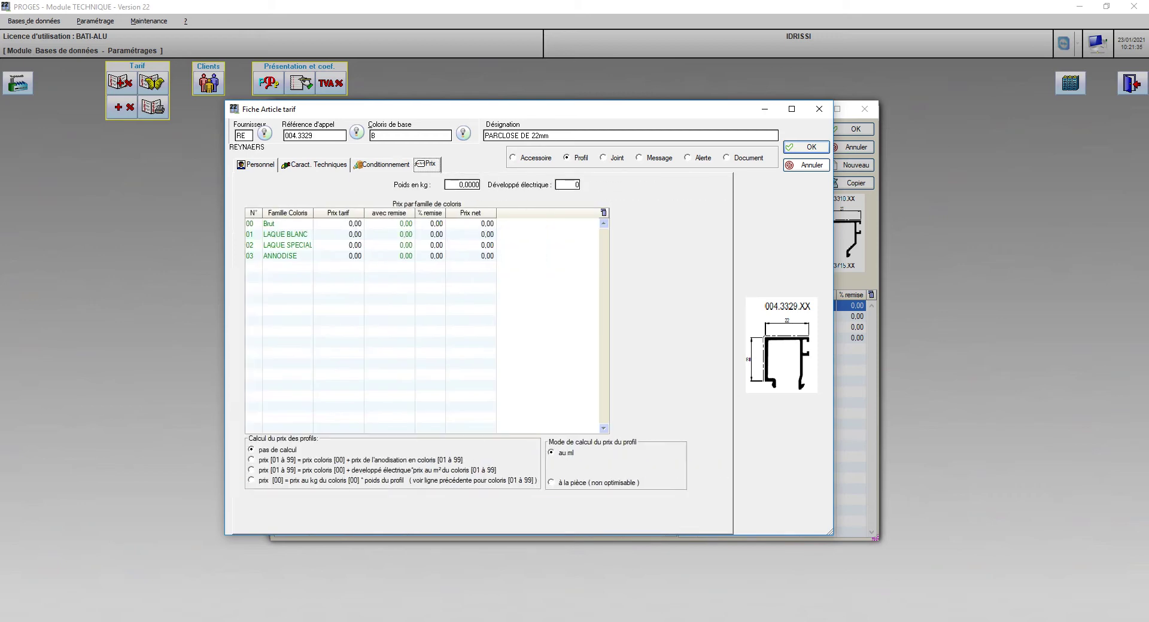
left_click(345, 224)
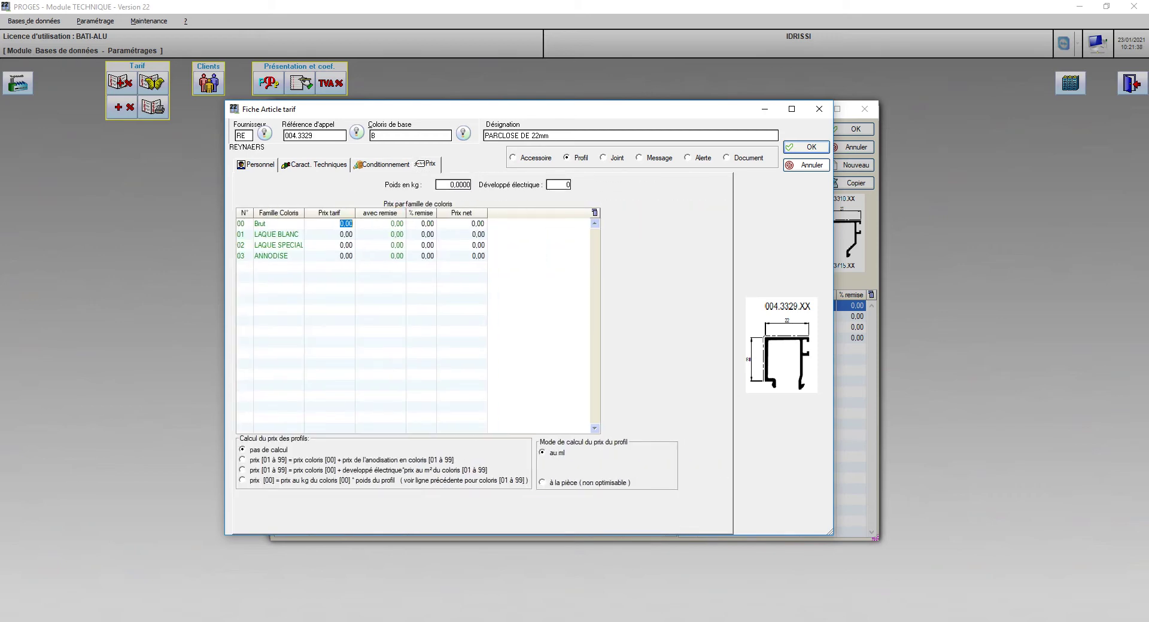
type("4")
key("Down")
type("4")
key("Down")
type("4")
key("Down")
type("4")
key("Return")
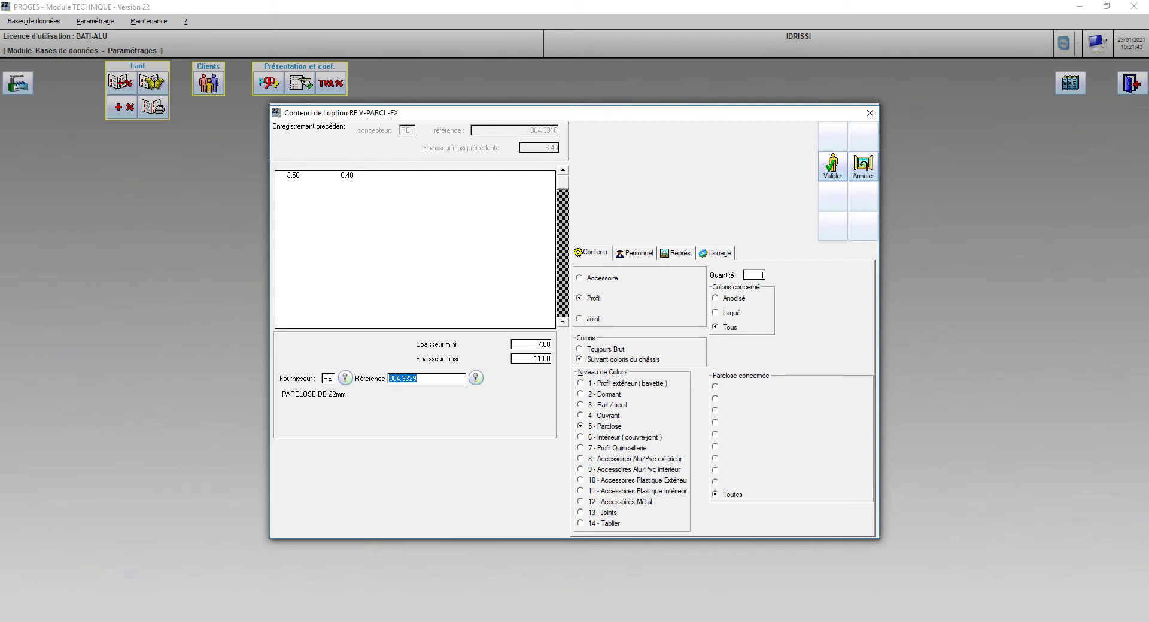
key("Return")
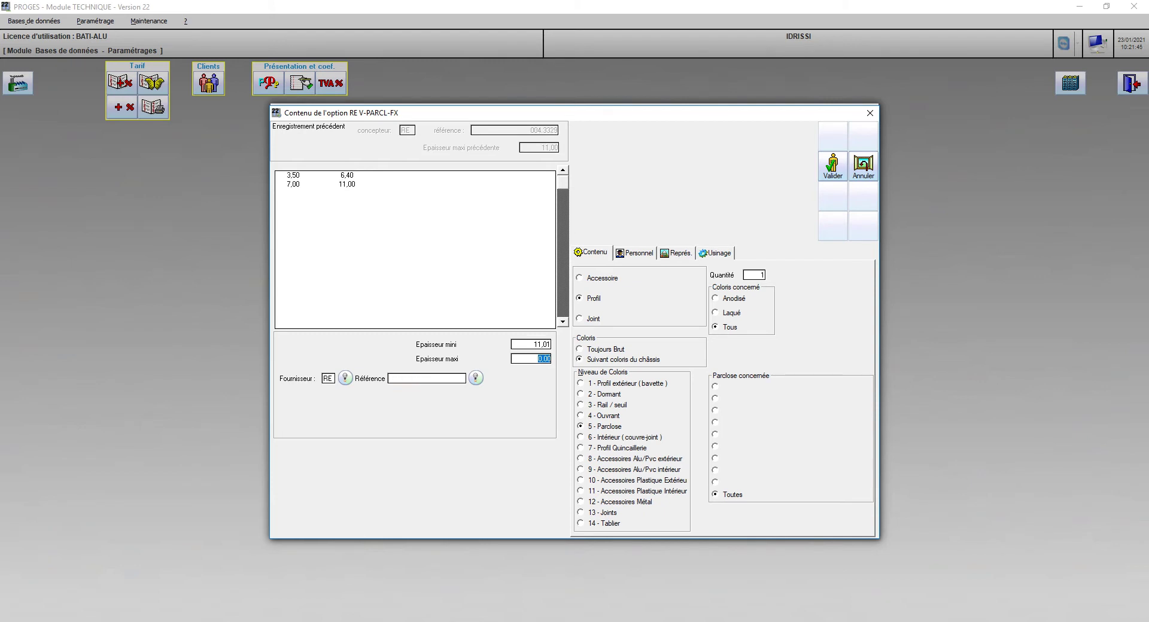
Check the catalogue's glazing table and set the next option line's minimum thickness to 12 and maximum thickness to 17
key("alt+Tab")
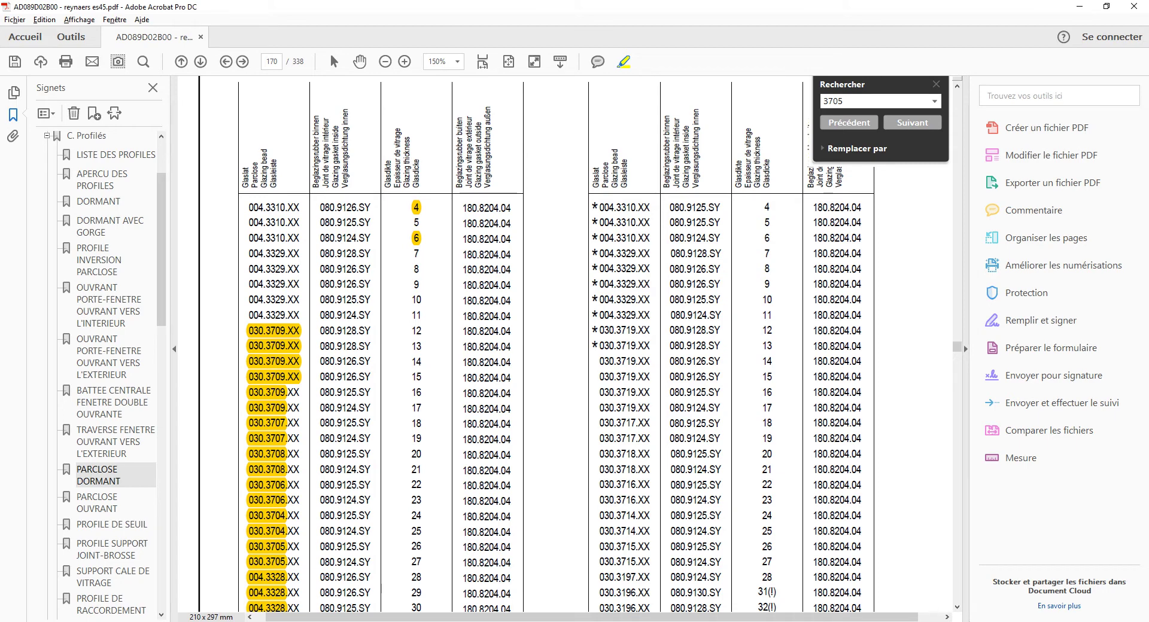
key("alt+Tab")
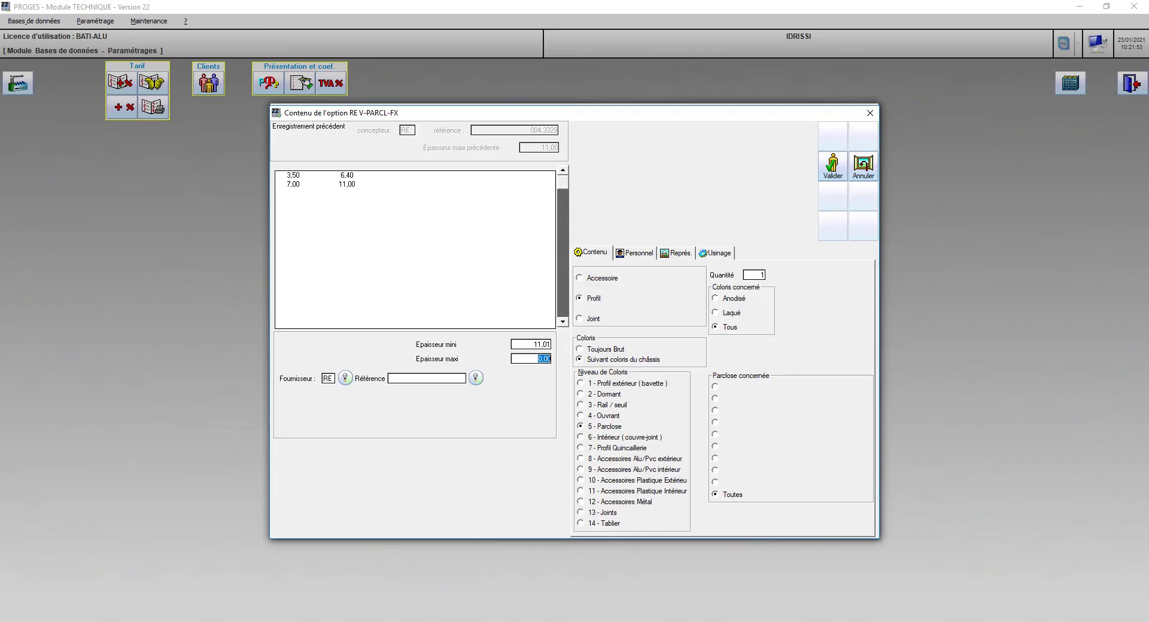
key("shift+Tab")
type("12")
key("Tab")
type("17")
Check the catalogue's bead reference for 12 to 17 mm glass and create a new tariff article from the profile list
key("Tab")
key("Tab")
key("Tab")
key("alt+Tab")
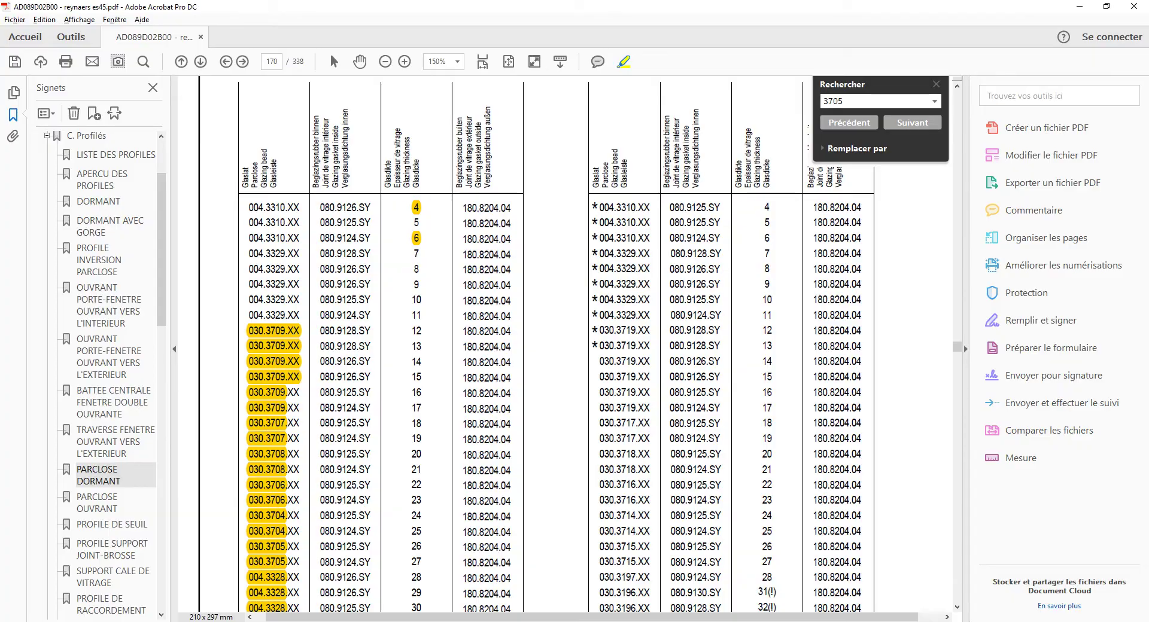
key("alt+Tab")
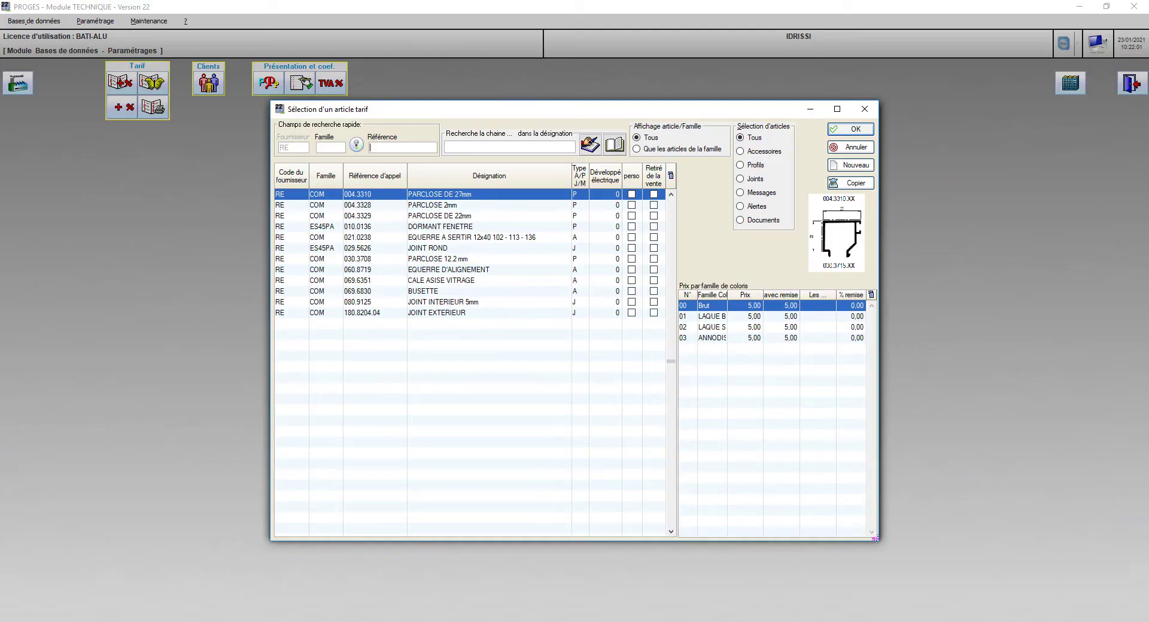
left_click(742, 165)
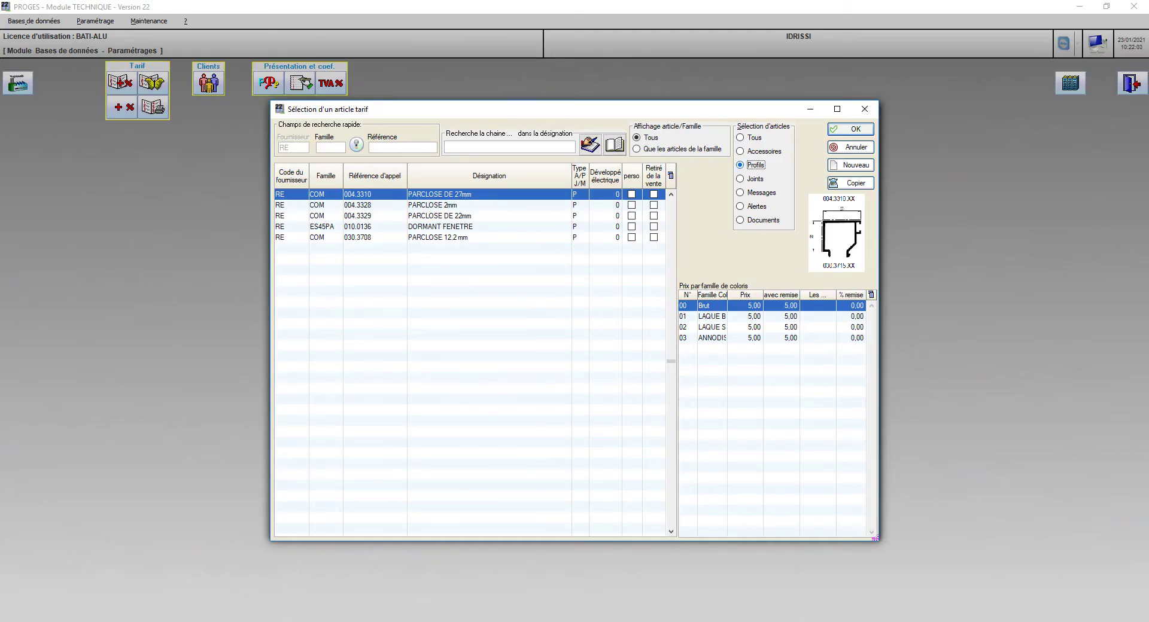
left_click(856, 165)
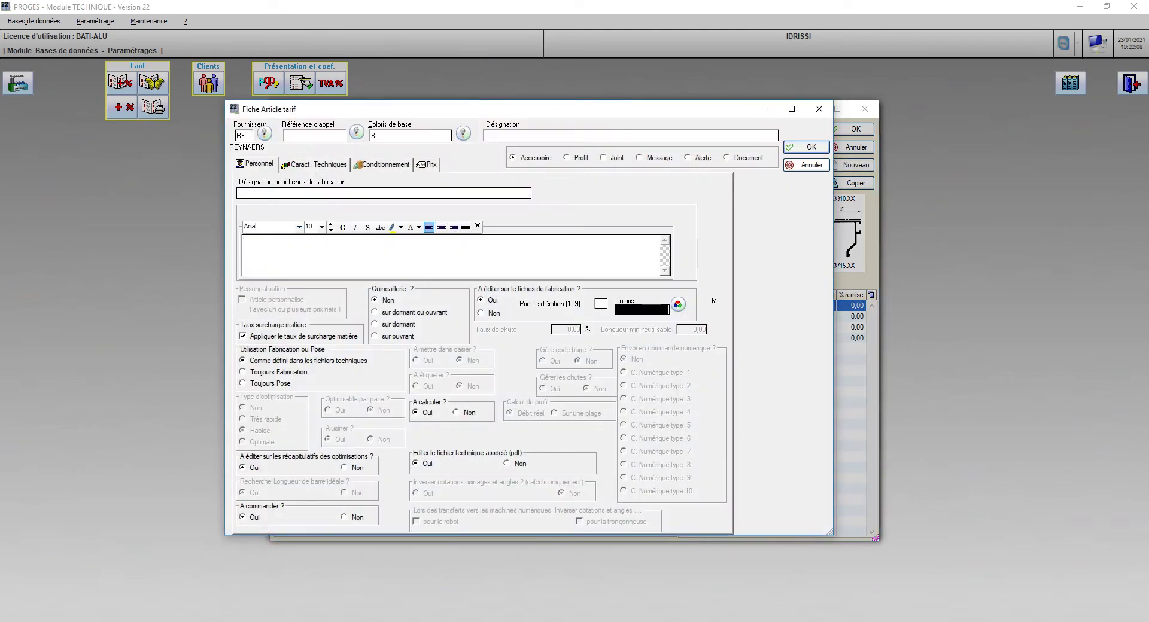
Recheck the bead reference in the catalogue and enter 030.3709.PNG as the image file for the new article
left_click(314, 165)
left_click(703, 408)
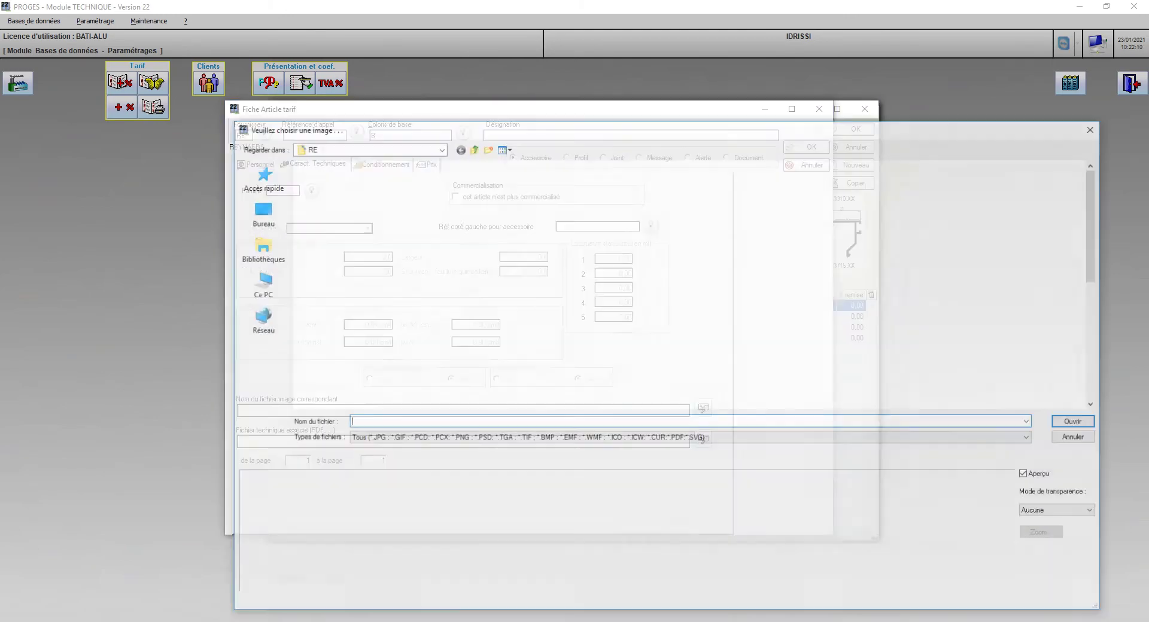
type("004.37")
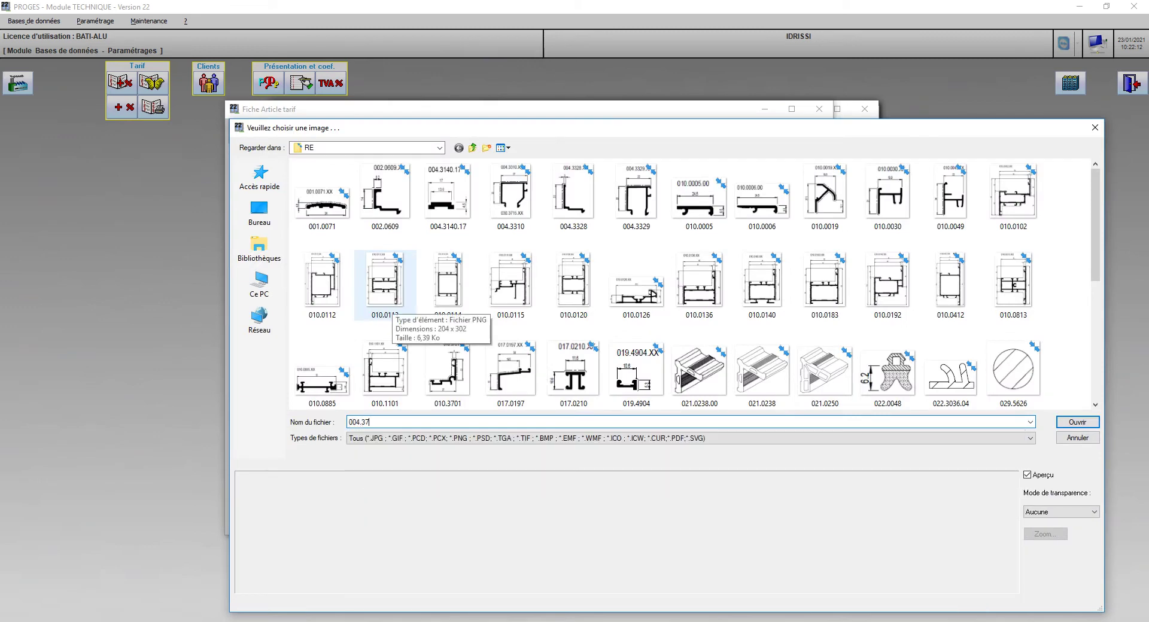
key("alt+Tab")
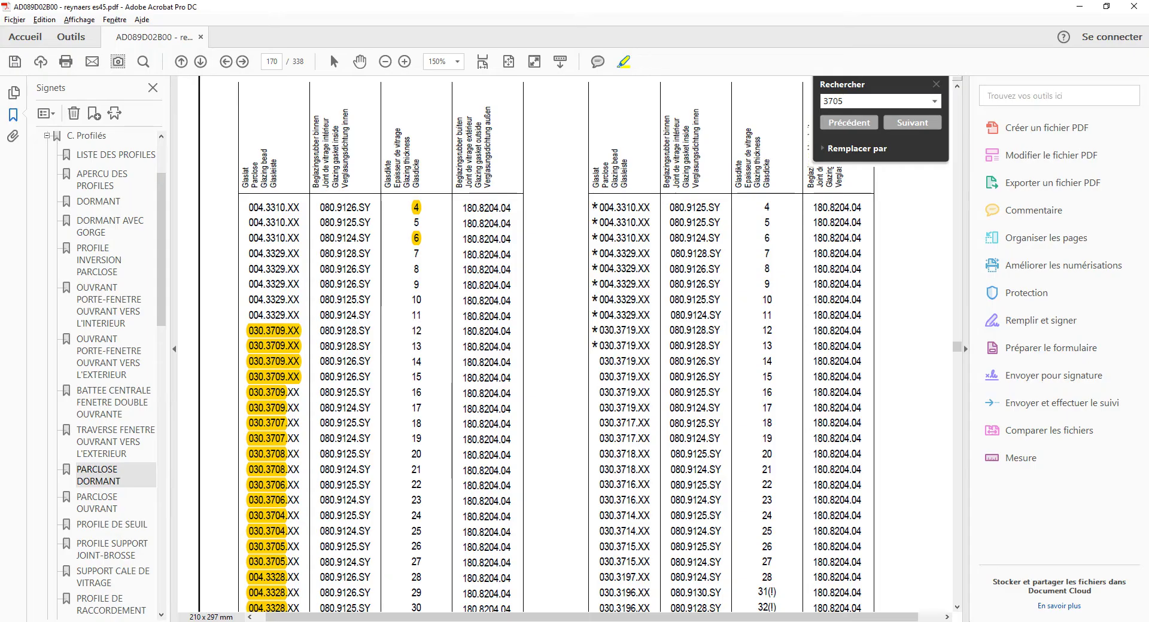
key("alt+Tab")
key("alt+Tab")
key("alt+Tab")
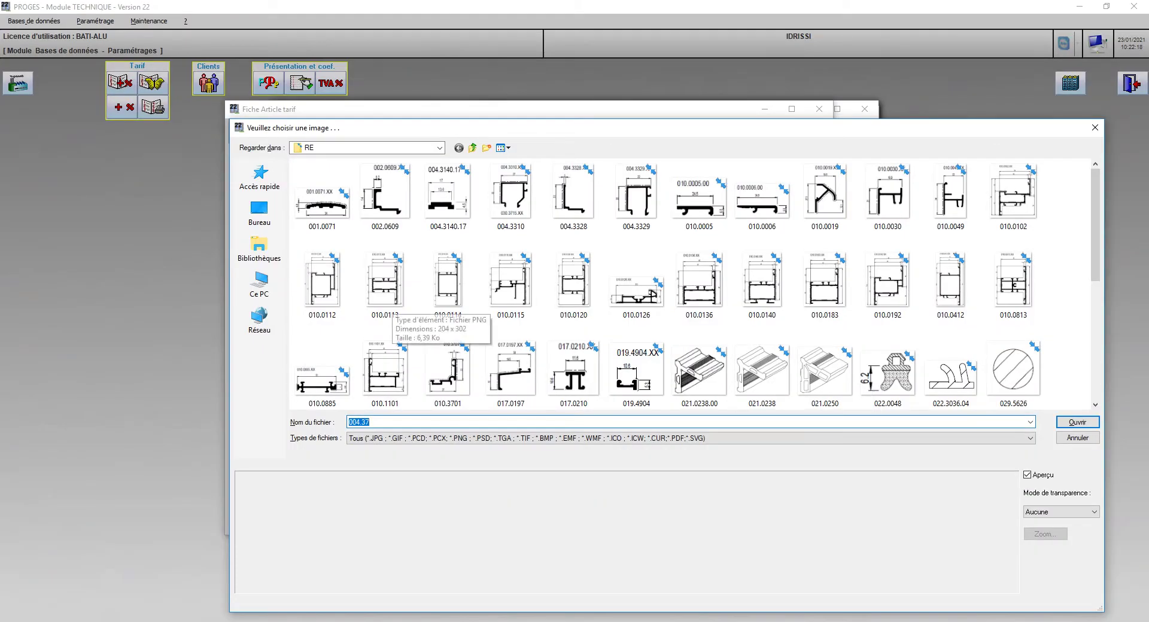
type("030.3709")
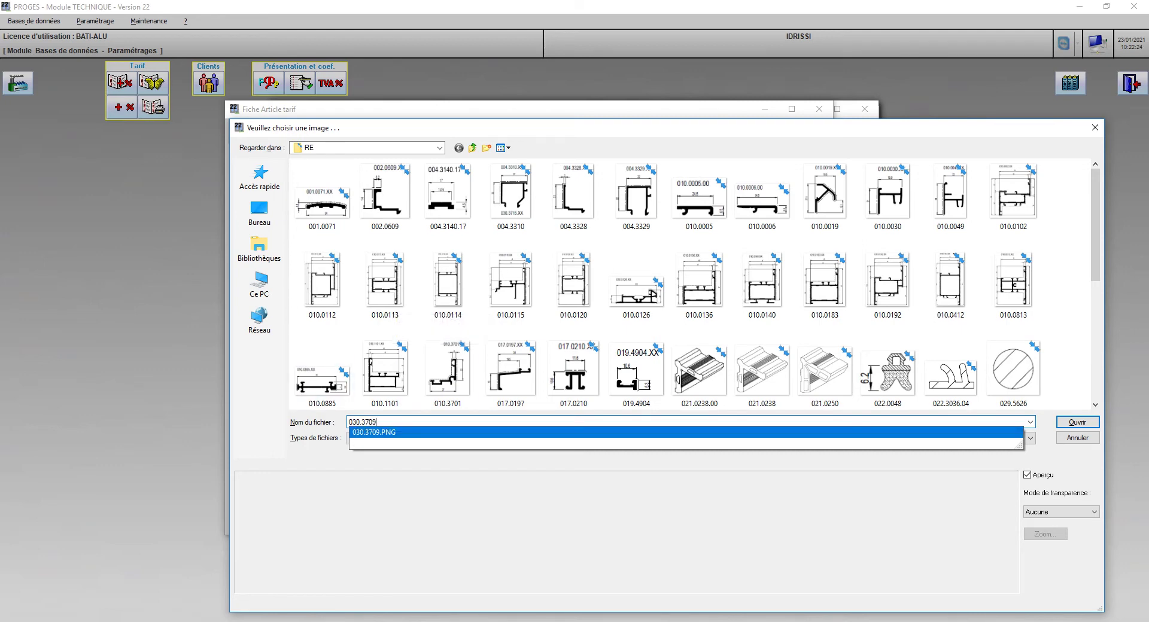
key("Return")
Copy the image file name and load the image 030.3709.PNG into the article
left_click(372, 422)
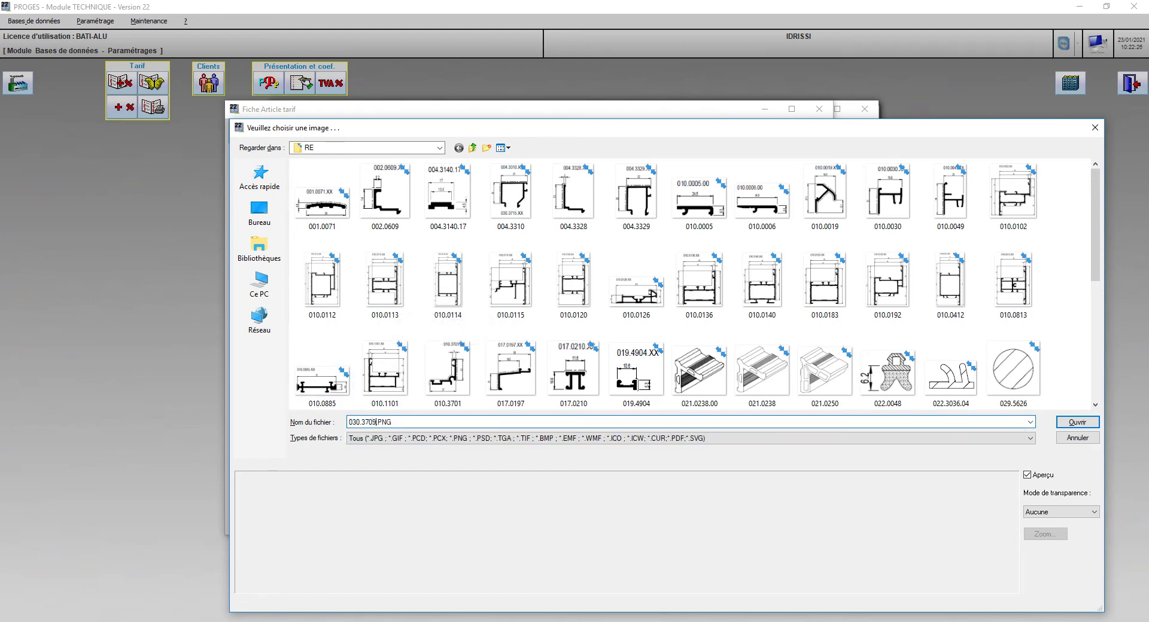
left_click_drag(377, 422, 348, 422)
key("ctrl+c")
left_click(353, 422)
right_click(368, 422)
left_click(389, 459)
key("Return")
Paste the copied file name as the article reference and remove its extension to leave 030.3709
right_click(315, 137)
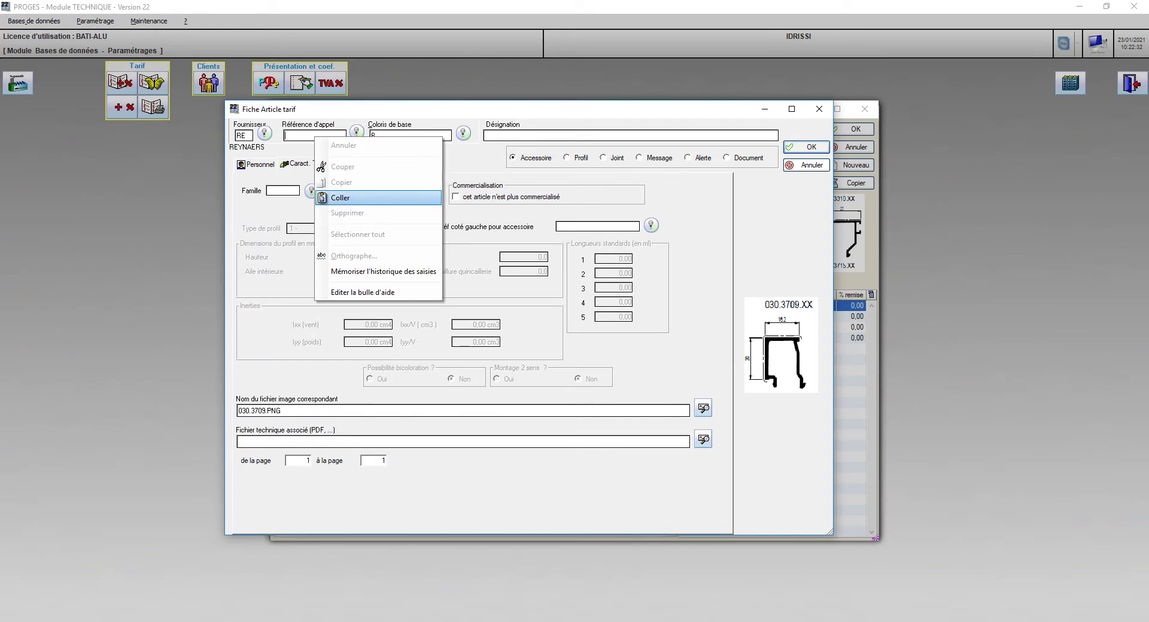
left_click(335, 190)
key("BackSpace")
key("BackSpace")
key("BackSpace")
key("BackSpace")
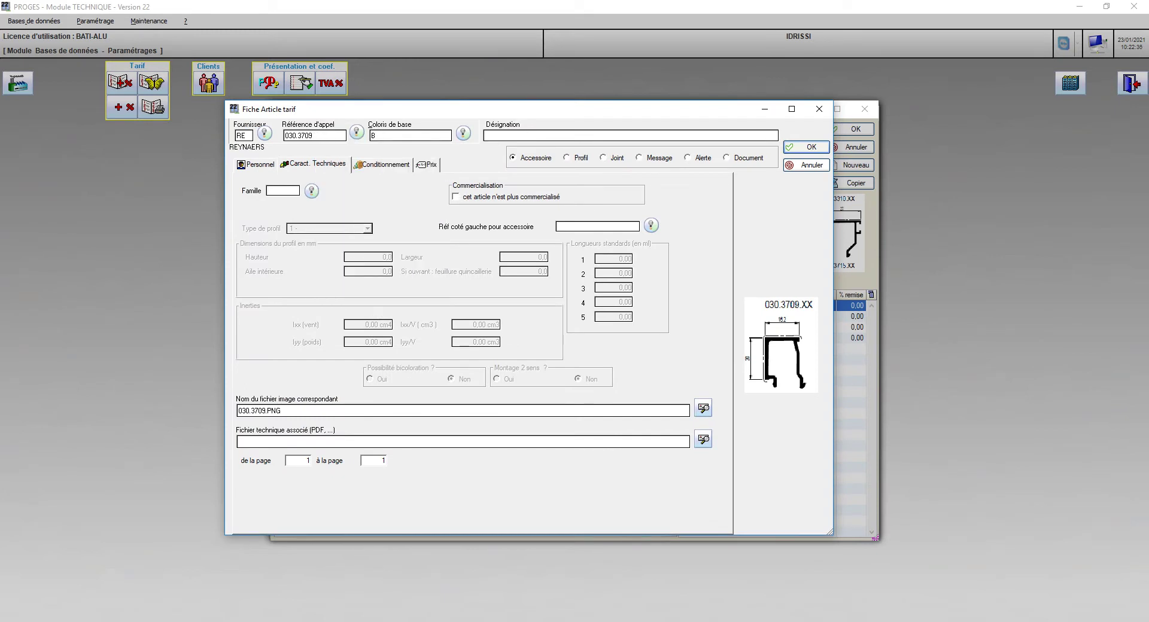
Enter PARCLOSE 16.2 mm as the designation of article 030.3709 and set the article type to Profil
type("PARCLOSE 16.2 mm")
key("Tab")
key("Right")
key("Tab")
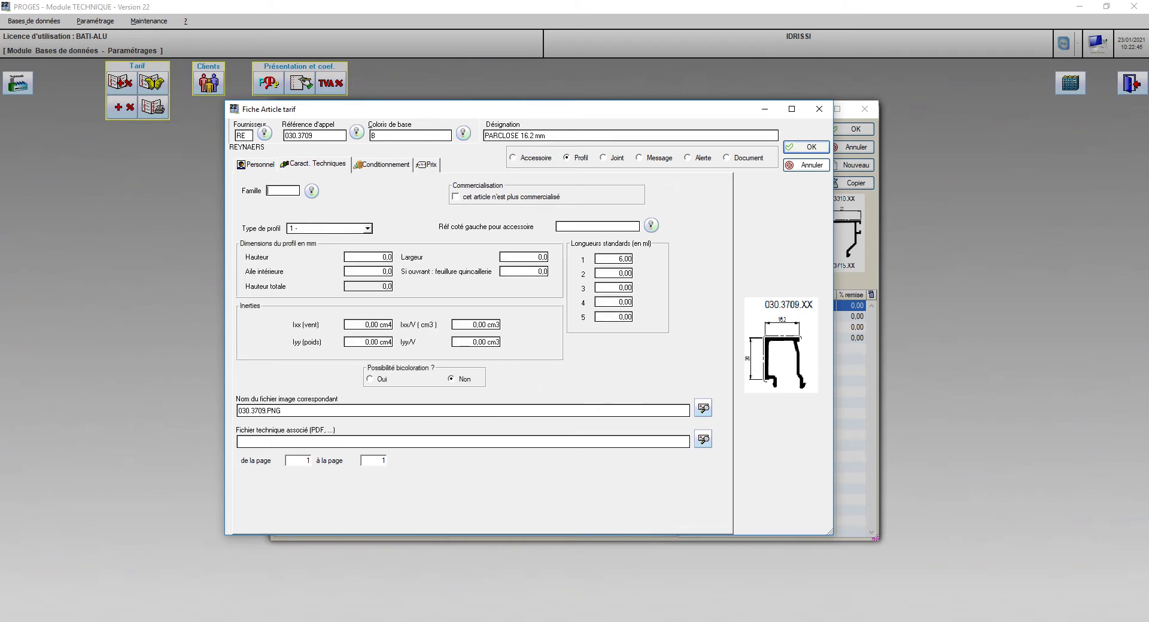
Assign the article to family COM and set its profile type to 19 - Parclose
type("COM")
key("Tab")
key("alt+Down")
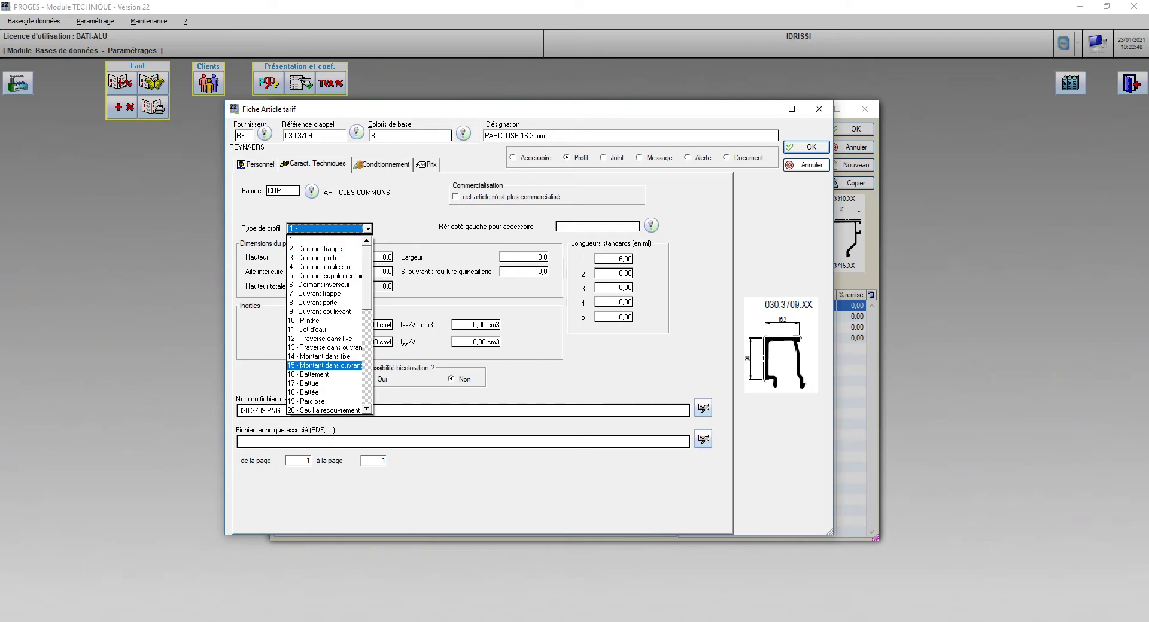
key("9")
key("Return")
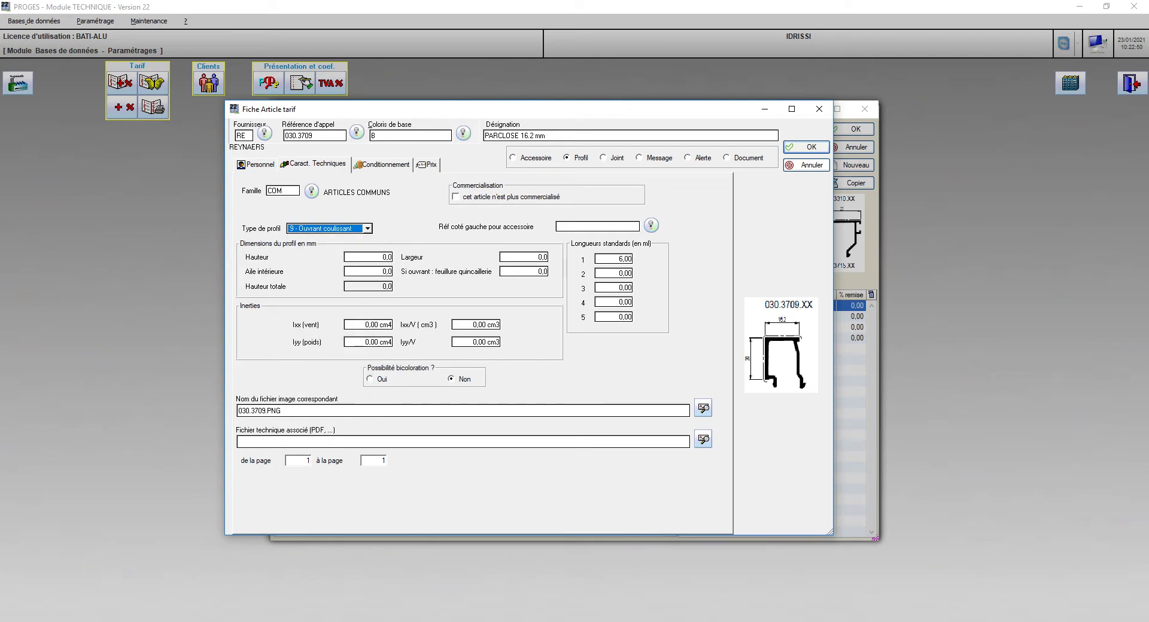
key("1")
key("9")
key("Tab")
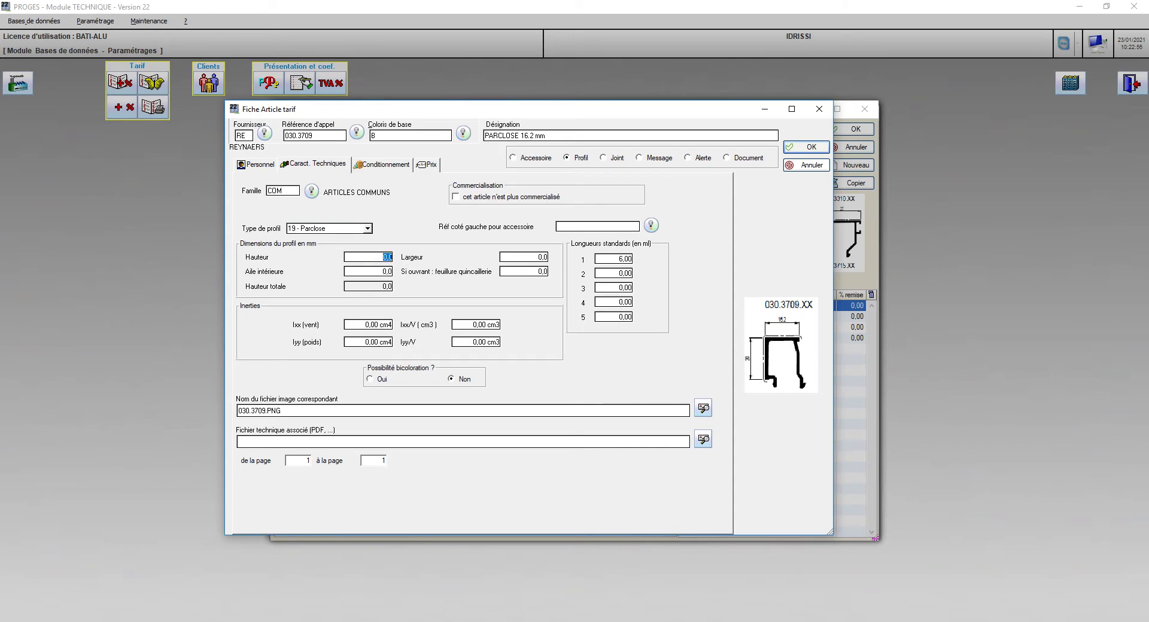
Enter the bead's profile dimensions, with a height of 20 mm followed by 16,2 mm
type("20")
key("Tab")
type("16,2")
Set the order module and the colour families' packaging quantities to 1, with barre as the packaging unit
left_click(256, 165)
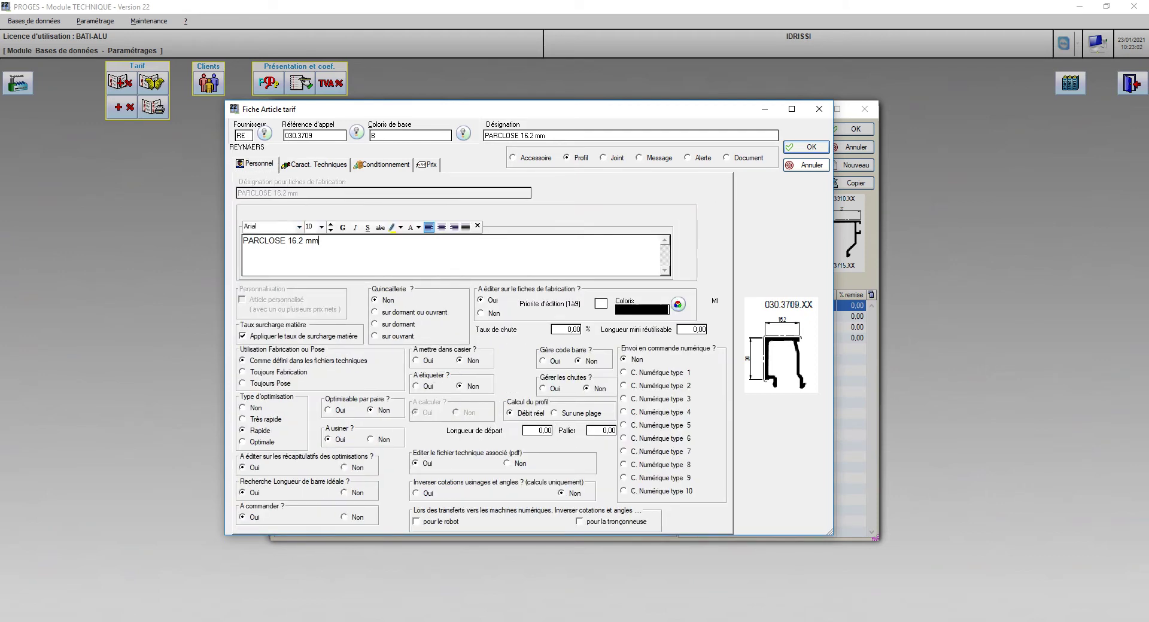
key("ctrl+Tab")
key("ctrl+Tab")
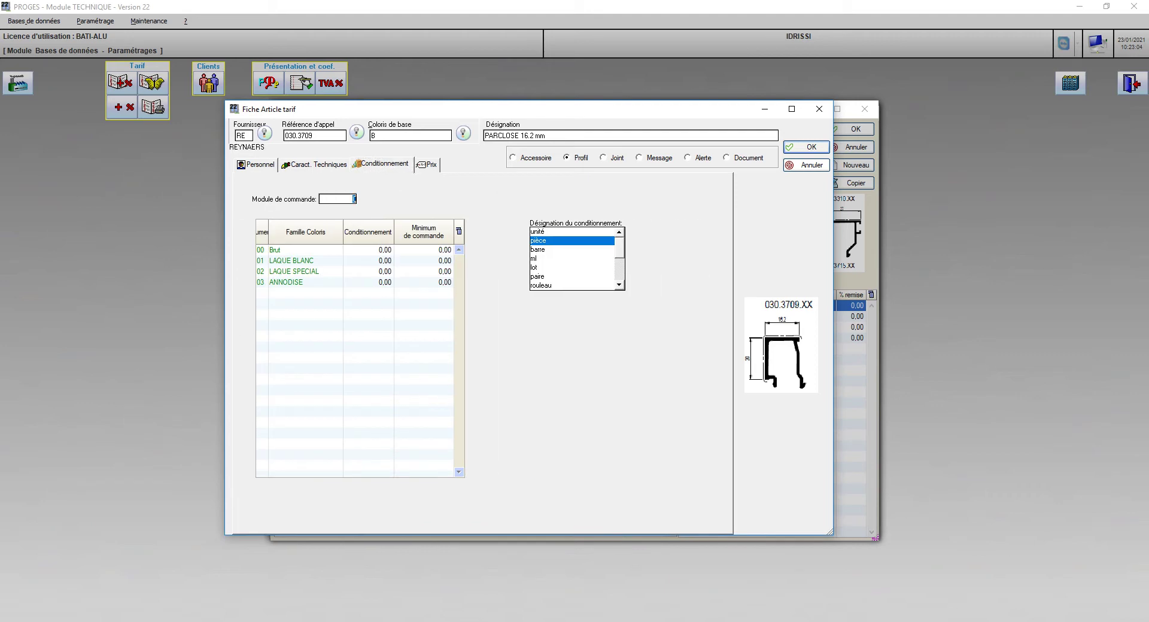
type("1")
key("Tab")
type("1")
key("Down")
type("1")
key("Down")
type("1")
key("Down")
left_click(538, 250)
Enter a tariff price of 3 for all four colour families, then save article 030.3709 and its 12 to 17 mm option line
key("ctrl+Tab")
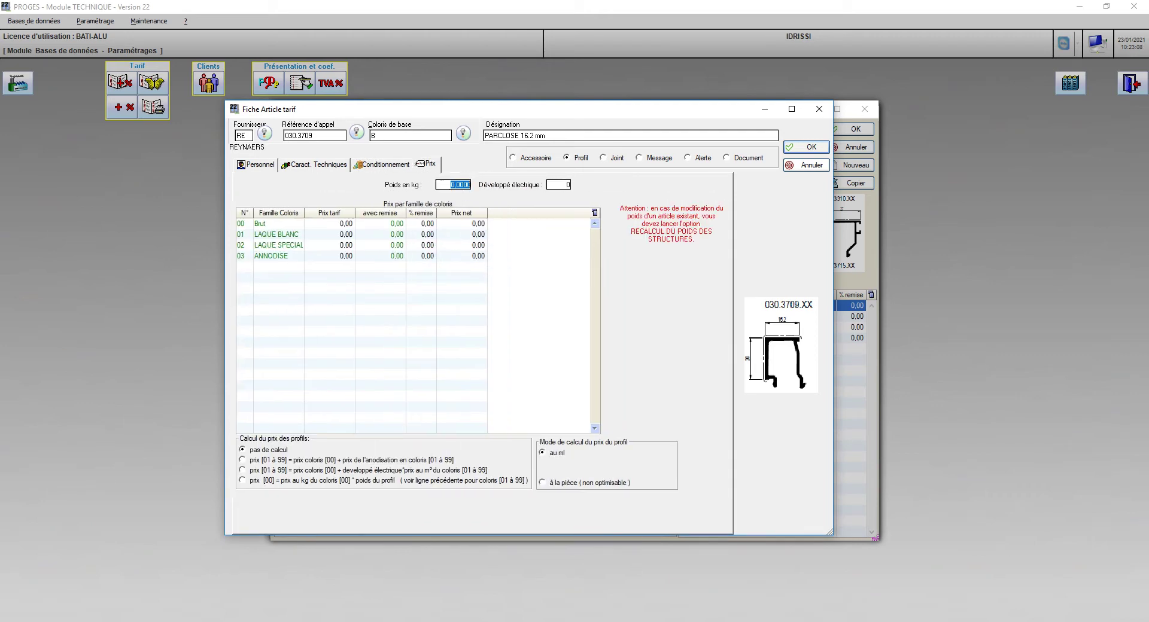
type("3")
key("Return")
type("3")
key("Return")
type("3")
key("Return")
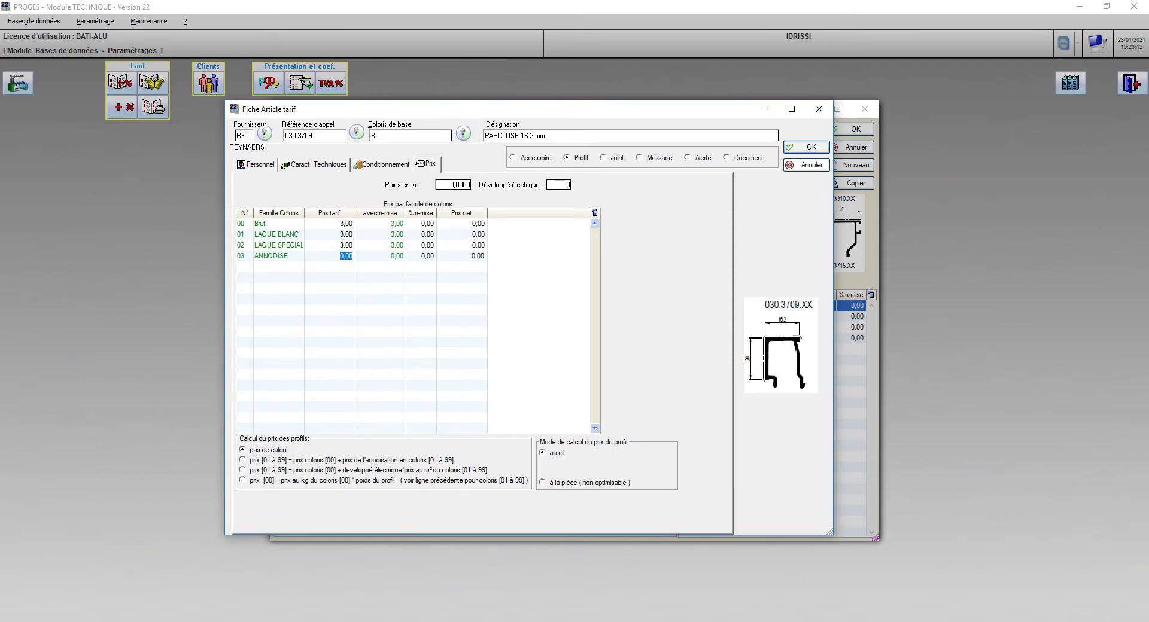
type("3")
key("Return")
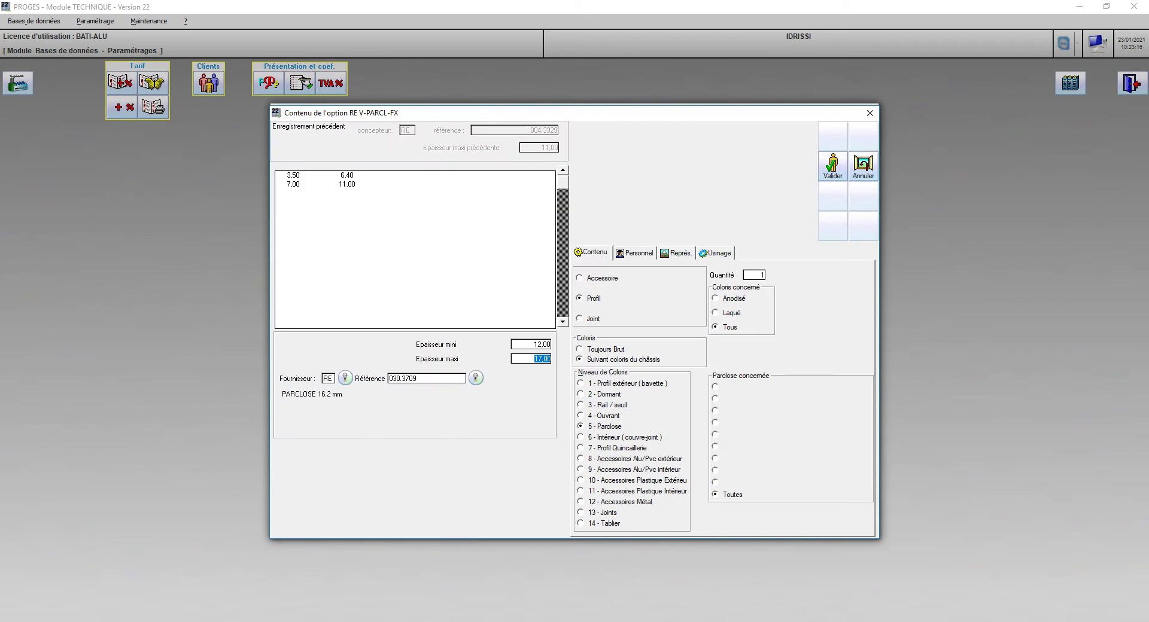
key("Return")
Switch to the PDF catalogue and highlight the 18 and 19 mm glass thicknesses in the glazing bead table
key("alt+Tab")
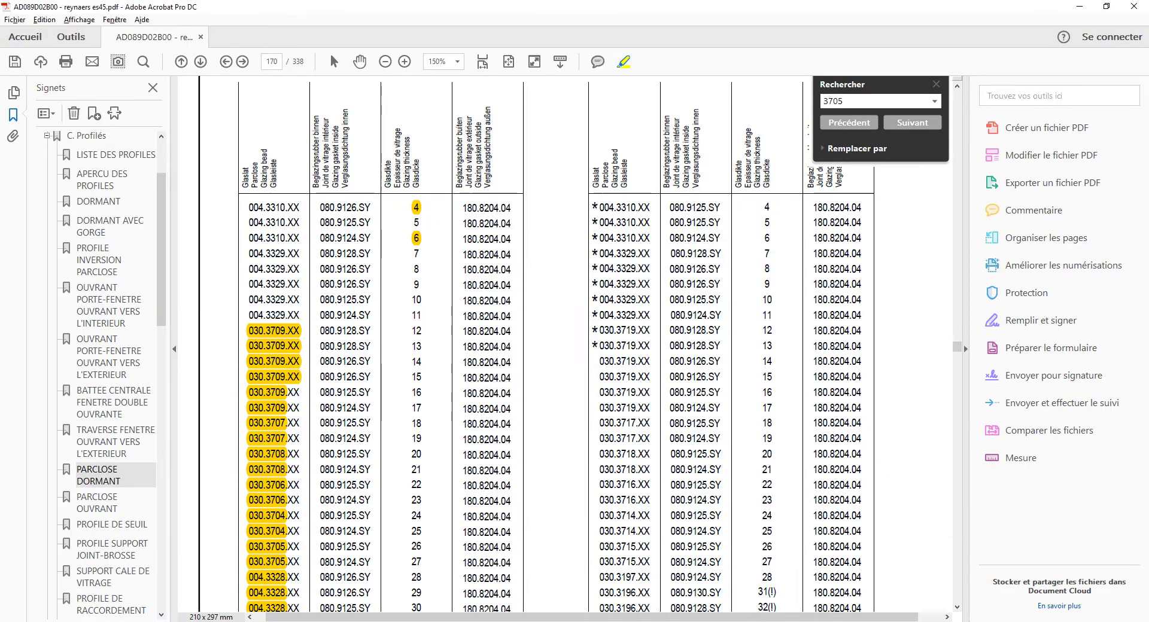
scroll(551, 348, "down", 2)
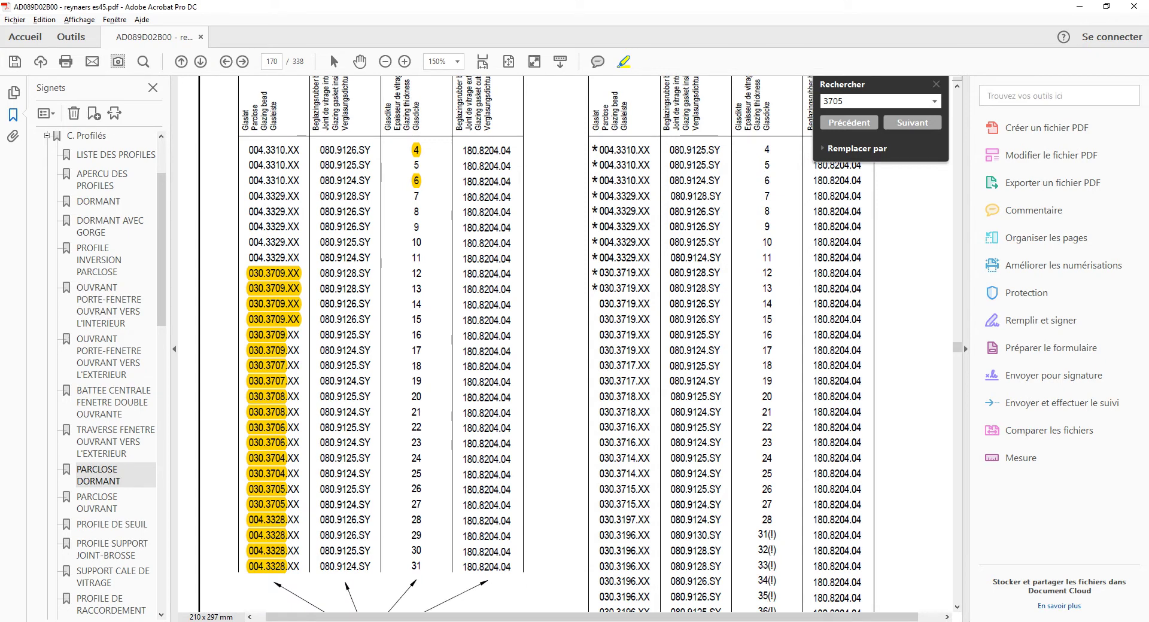
double_click(417, 366)
double_click(416, 381)
key("alt+Tab")
Set the new option line's glass thickness range to a minimum of 17,5 and a maximum of 19 mm
key("shift+Tab")
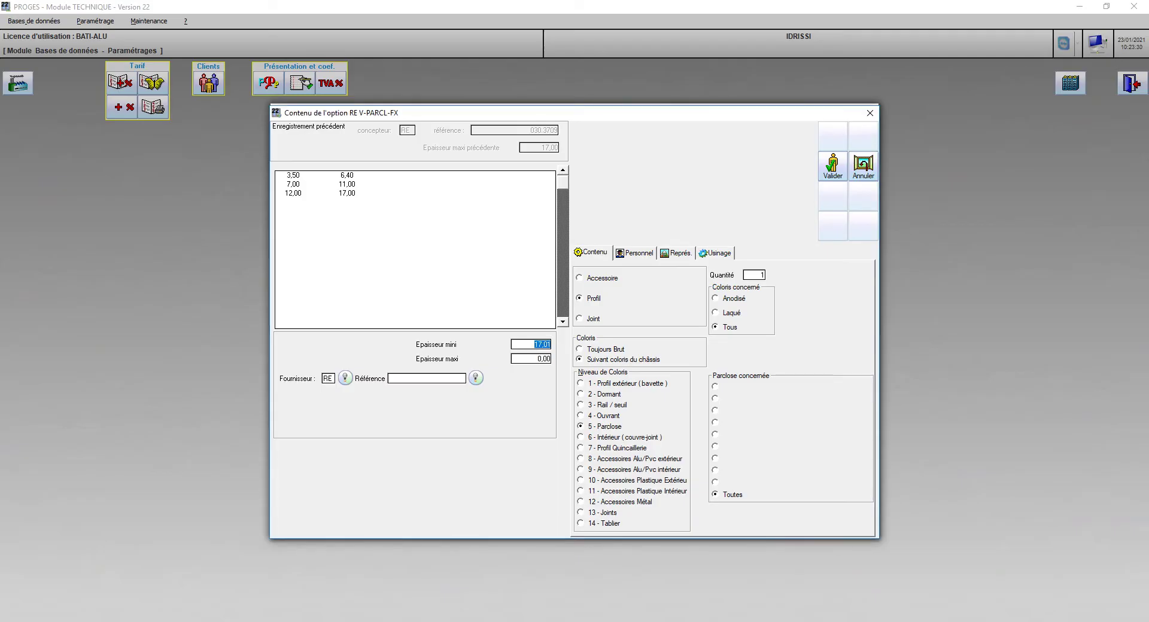
type("18")
key("Tab")
type("19")
key("Tab")
left_click(532, 344)
type("17,5")
key("Tab")
Check the catalogue's bead reference for 18 and 19 mm glass and create a new tariff article from the article list
left_click(476, 378)
key("alt+Tab")
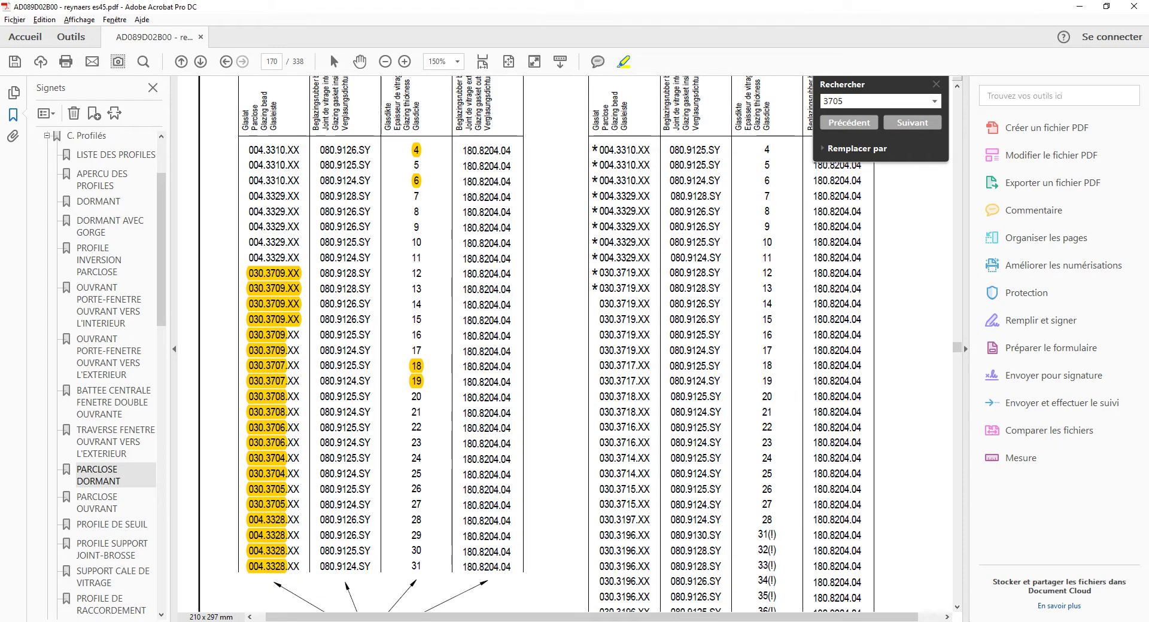
key("alt+Tab")
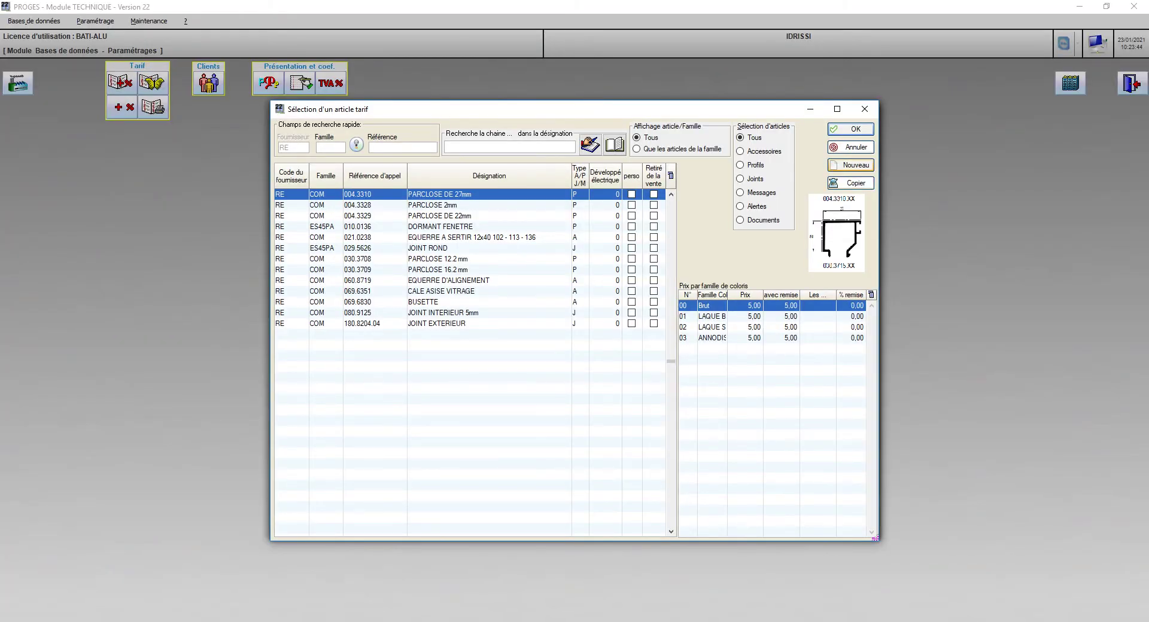
left_click(851, 165)
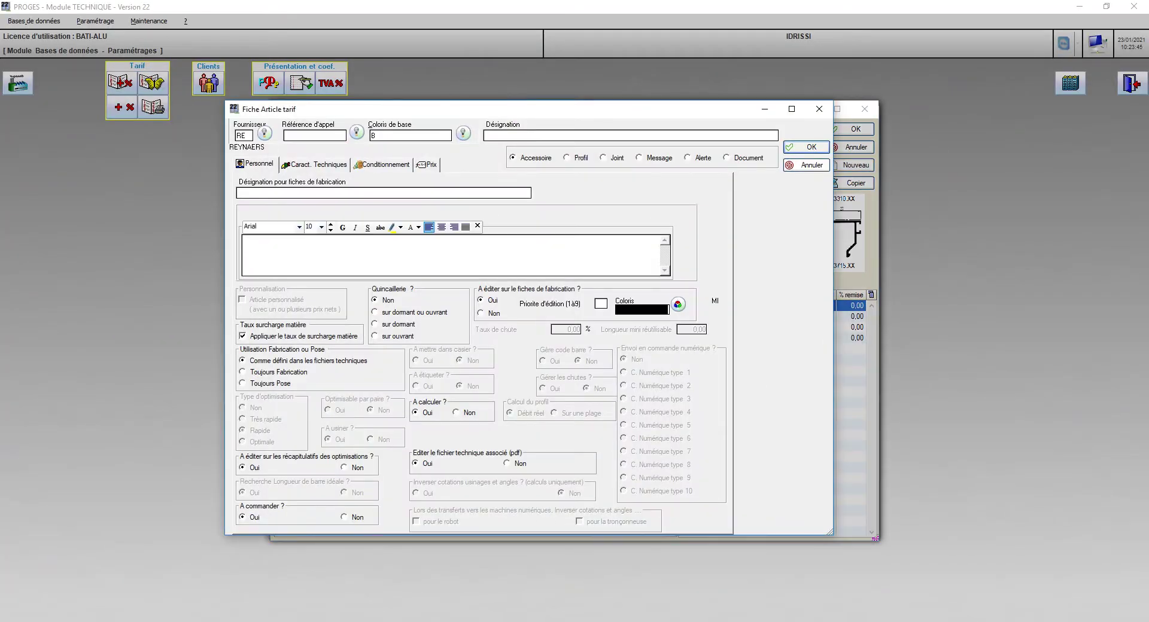
Load the image 030.3707.PNG into the new article's technical characteristics and copy its file name
left_click(314, 165)
left_click(705, 410)
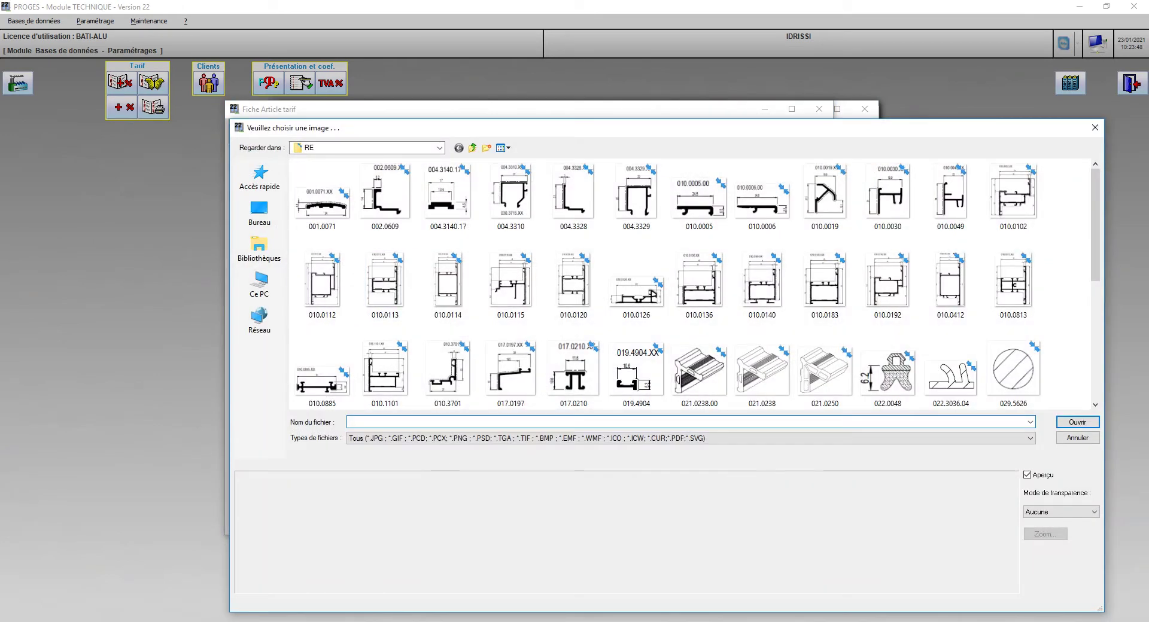
type("030.")
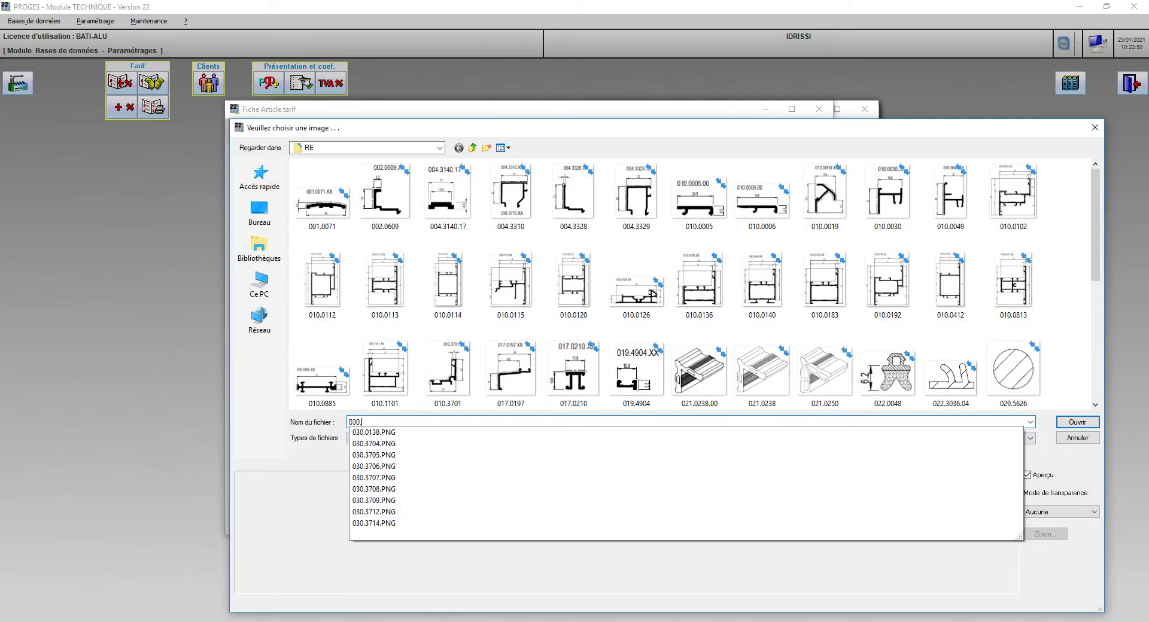
type("3707")
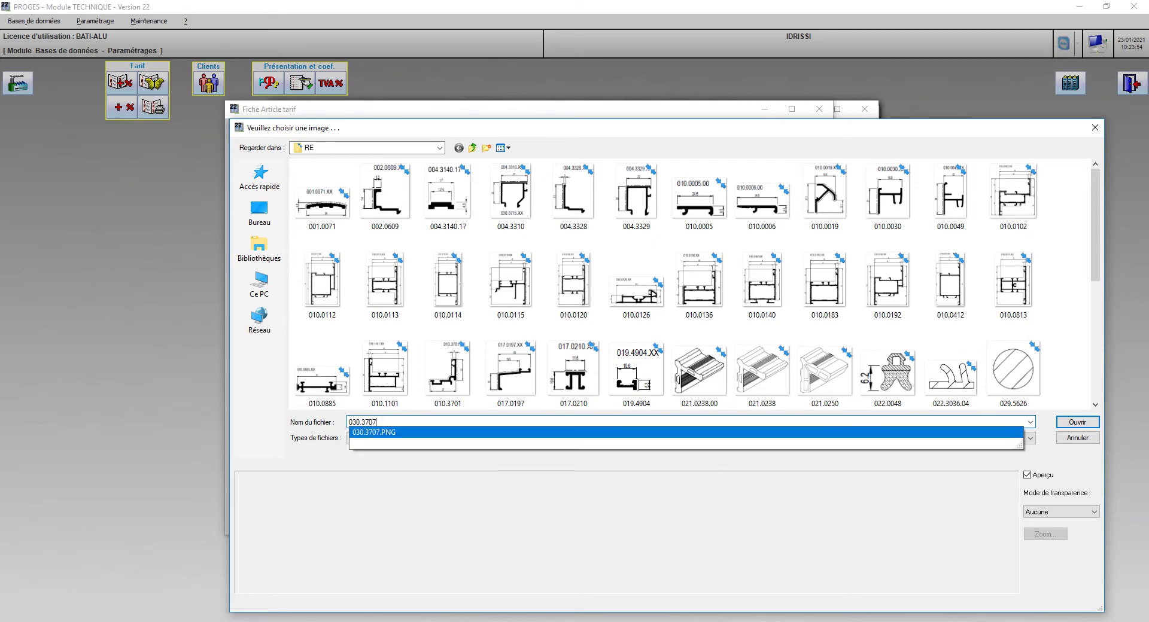
key("Return")
key("ctrl+c")
key("Return")
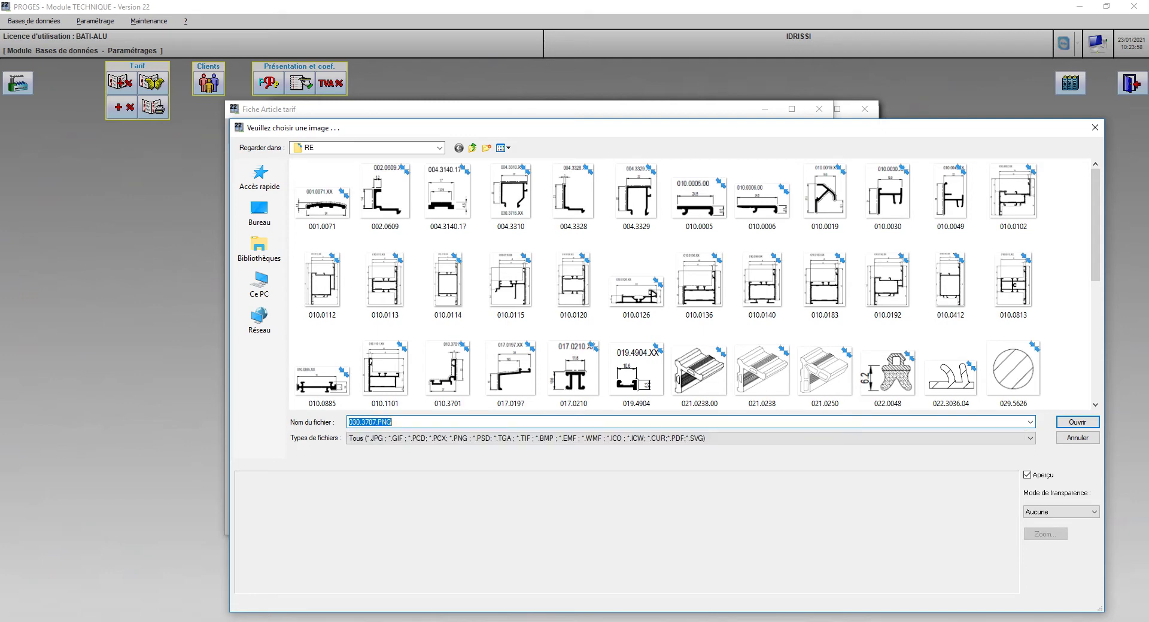
key("Return")
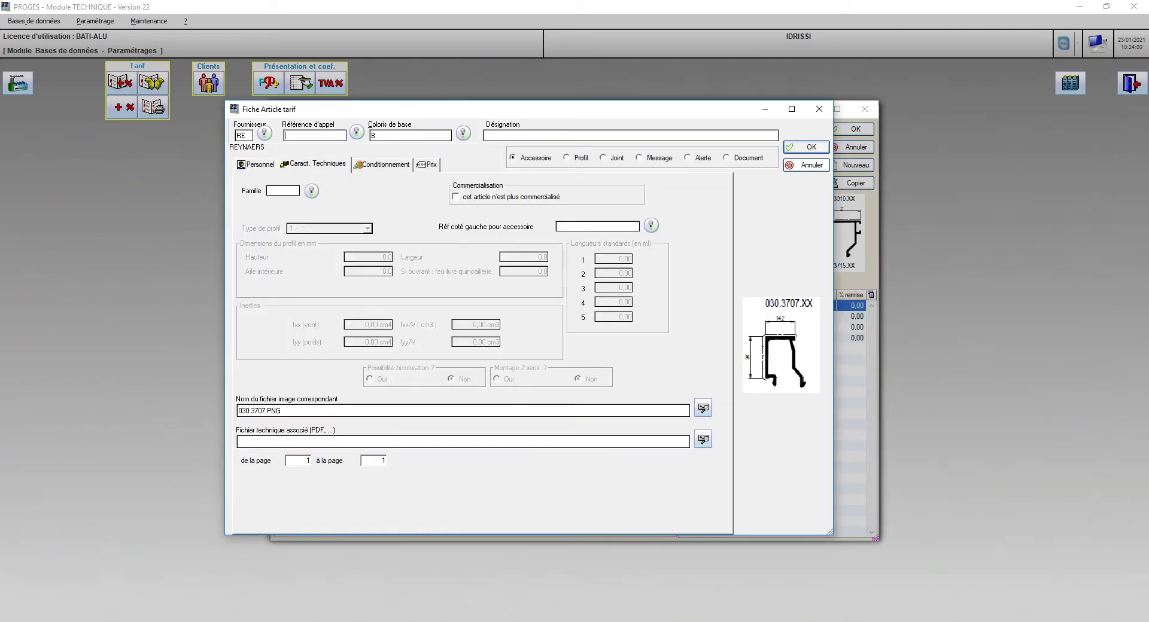
Reuse the copied file name without its extension as the article reference, 030.3707
key("ctrl+v")
key("Tab")
key("Tab")
Enter PARCLOSE DE 14.2 mm as the designation and set the article type to Profil
type("PARCLOSEALD")
key("BackSpace")
key("BackSpace")
key("BackSpace")
key("BackSpace")
key("BackSpace")
key("BackSpace")
key("BackSpace")
key("BackSpace")
key("BackSpace")
type("DE")
key("Tab")
left_click(531, 136)
type("14.2 mm")
left_click(580, 158)
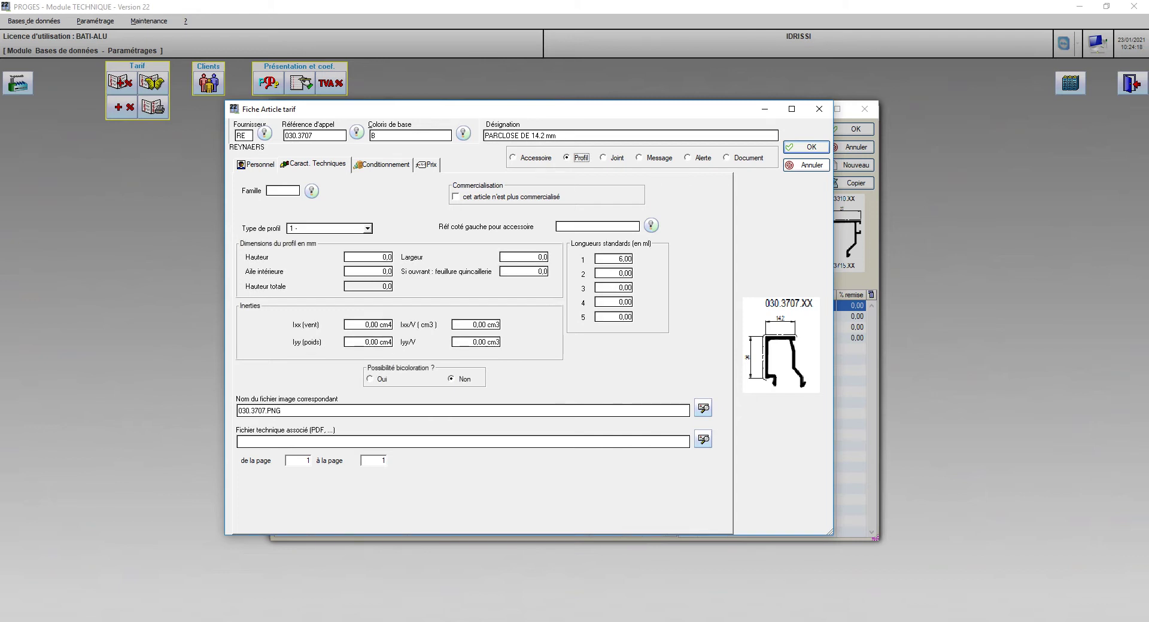
Assign article 030.3707 to family COM and set its profile type to 19 - Parclose
key("Tab")
type("COM")
key("Tab")
key("Tab")
key("9")
key("1")
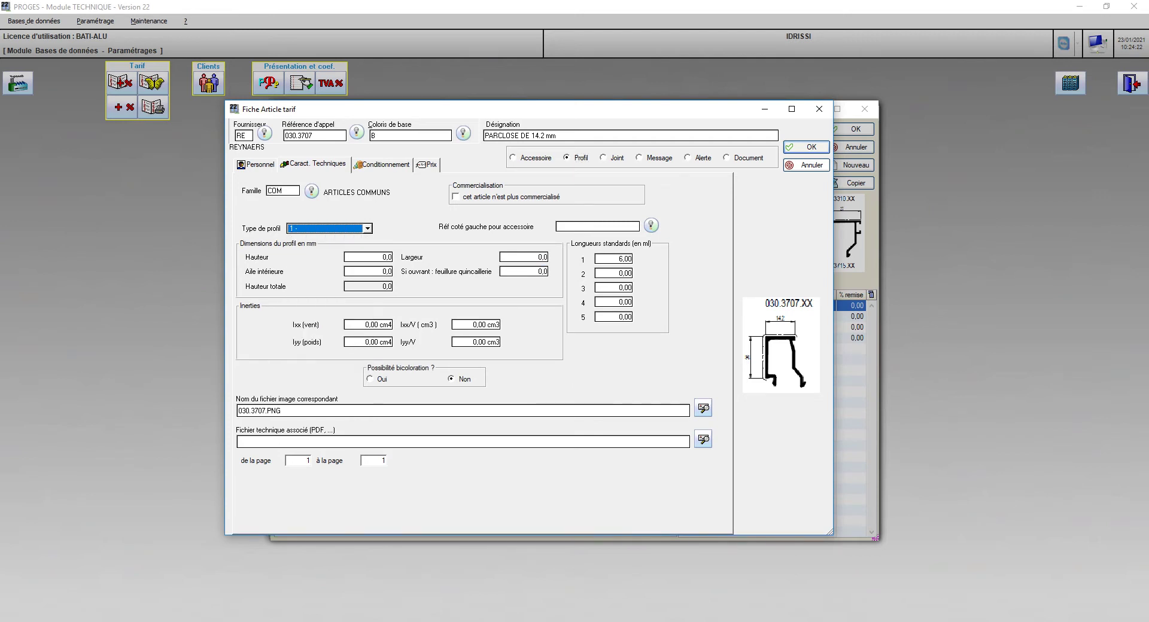
key("9")
Enter the profile dimensions of article 030.3707, with a height of 20 mm followed by 14,2 mm
key("Tab")
type("20")
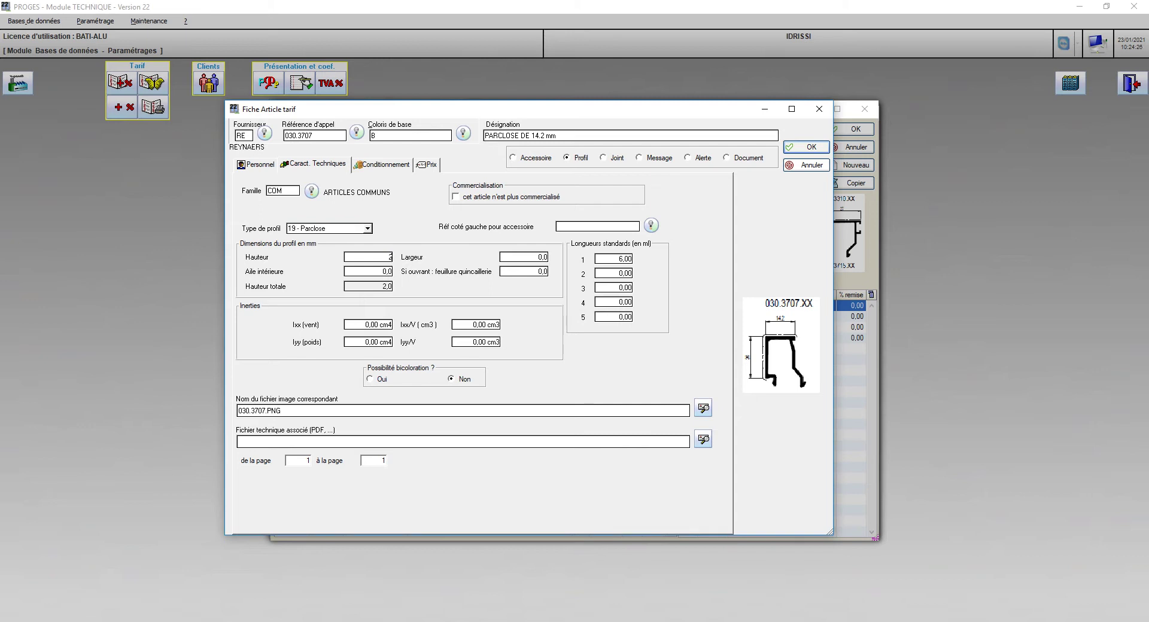
key("Tab")
type("14,2")
Set the order module and packaging quantities of article 030.3707 to 1 and choose barre as the packaging unit
key("ctrl+Tab")
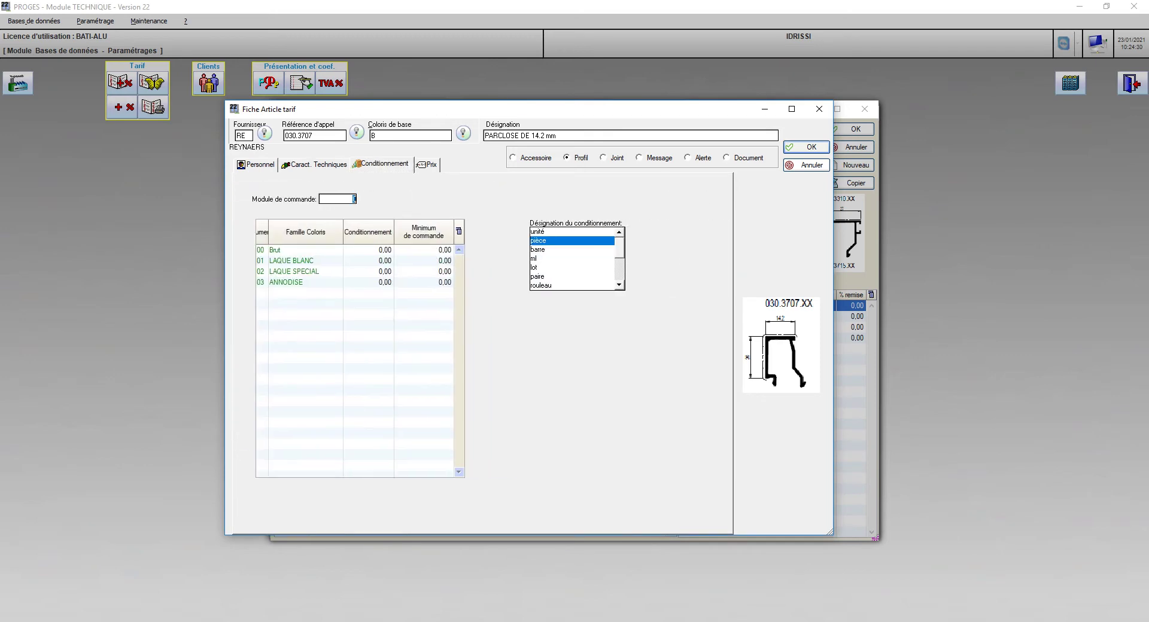
type("1")
key("Return")
left_click(546, 249)
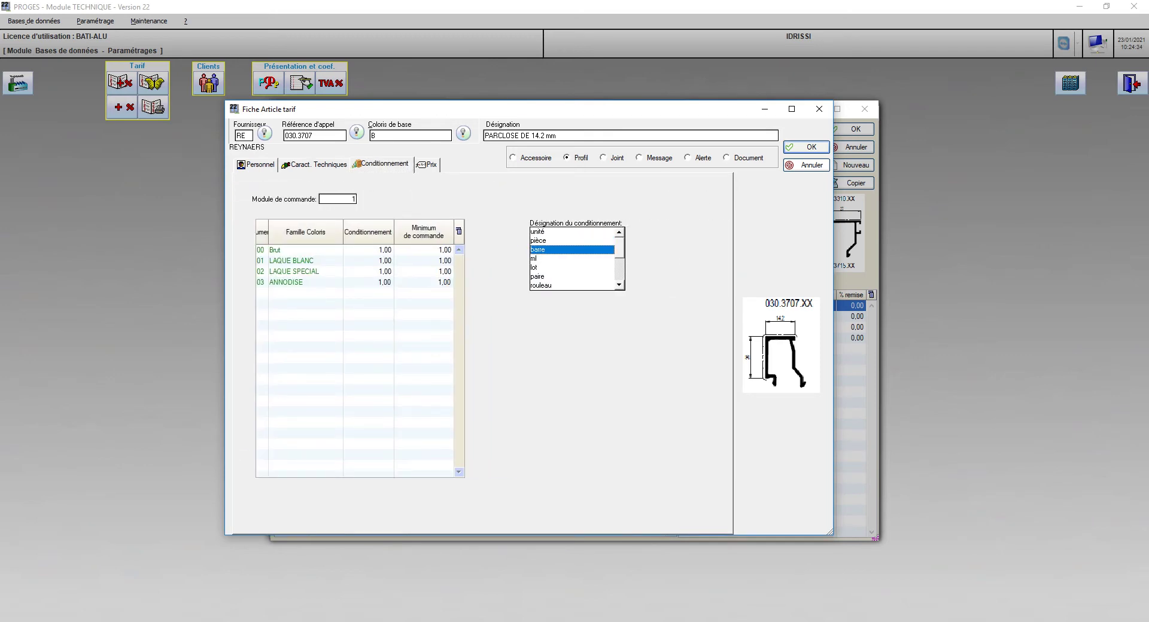
Enter a tariff price of 3 for all four colour families of article 030.3707
key("ctrl+Tab")
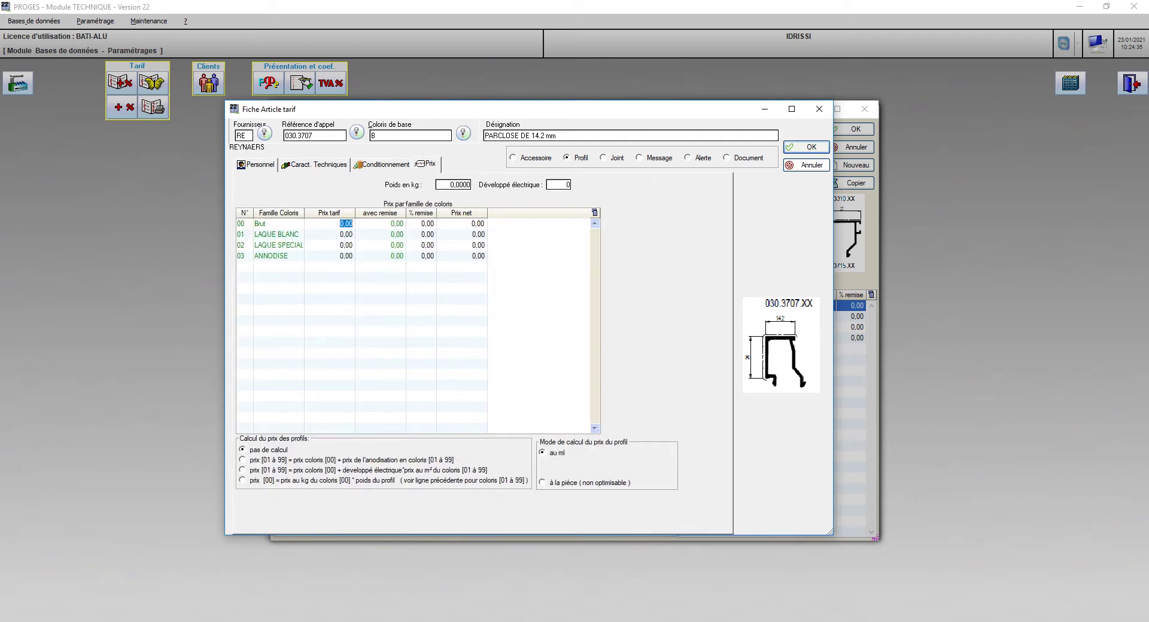
type("3")
key("Return")
type("3")
key("Return")
type("3")
key("Return")
type("3")
Complete the quote comment as PARCLOSE DE 14.2 mm, set the ideal bar length search to Non, and save the article and its option line
key("ctrl+Tab")
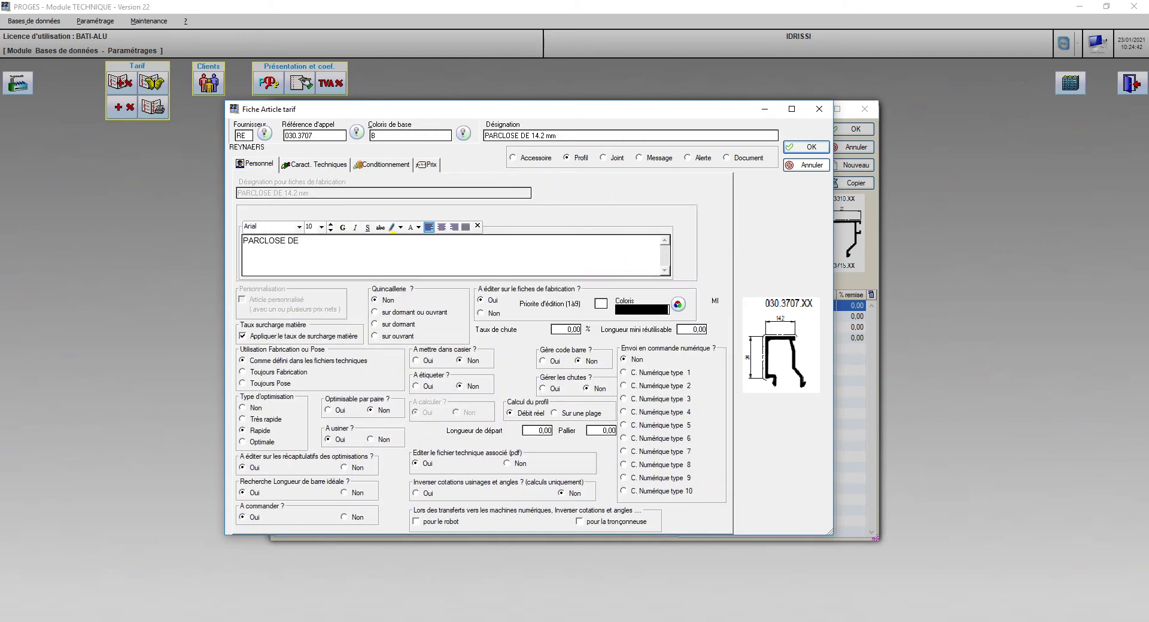
type("14.2 mm")
key("Tab")
key("Right")
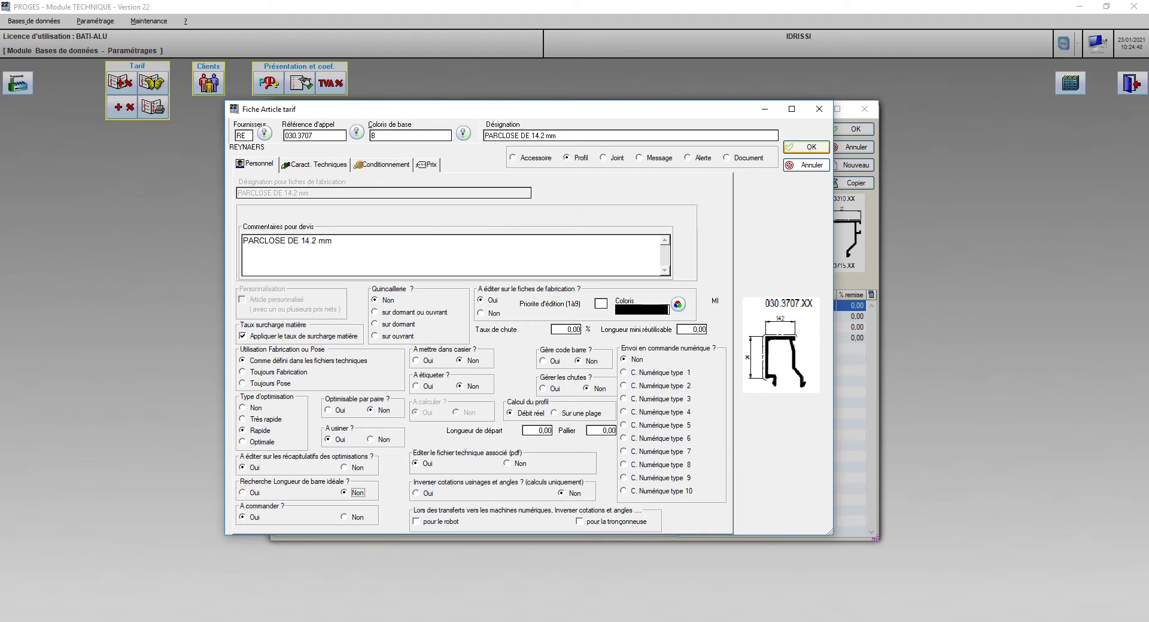
key("Return")
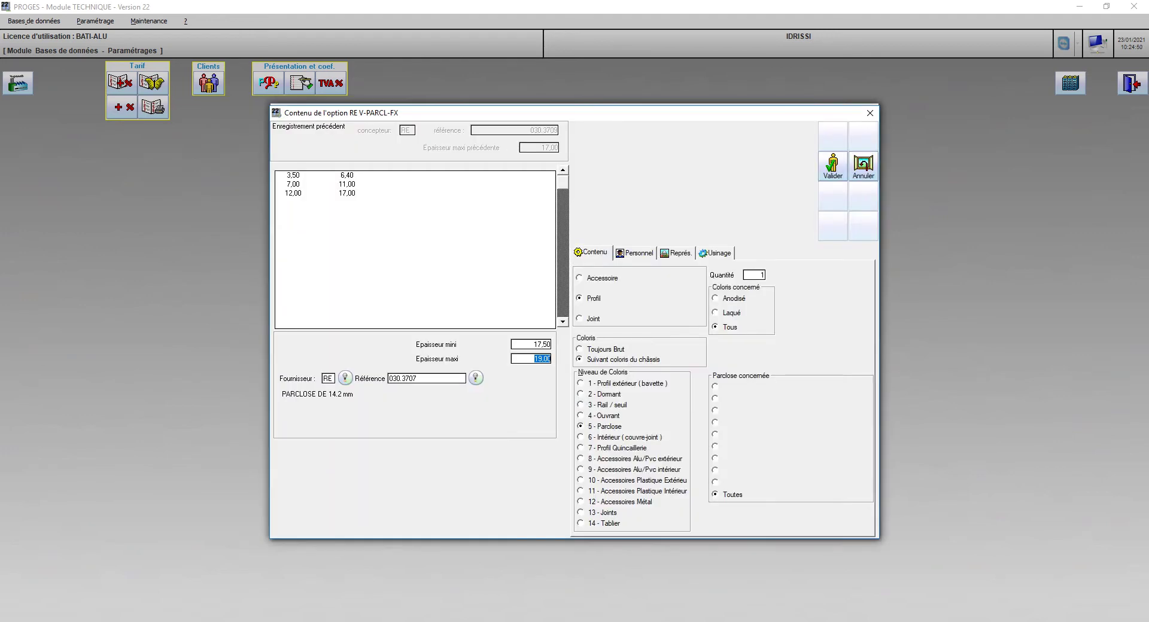
key("Return")
Switch to the PDF catalogue and highlight the 20 and 21 mm glass thicknesses in the glazing bead table
key("alt+Tab")
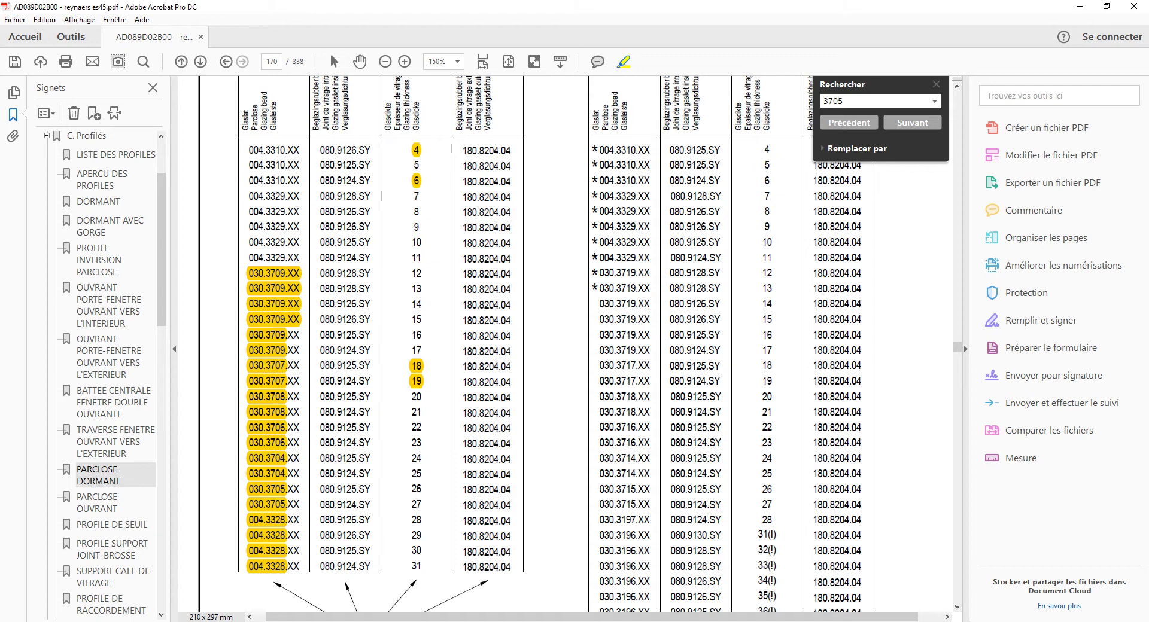
double_click(416, 397)
key("alt+Tab")
Set the next option line's glass thickness range to a minimum of 19,50 and a maximum of 21 mm
left_click(542, 344)
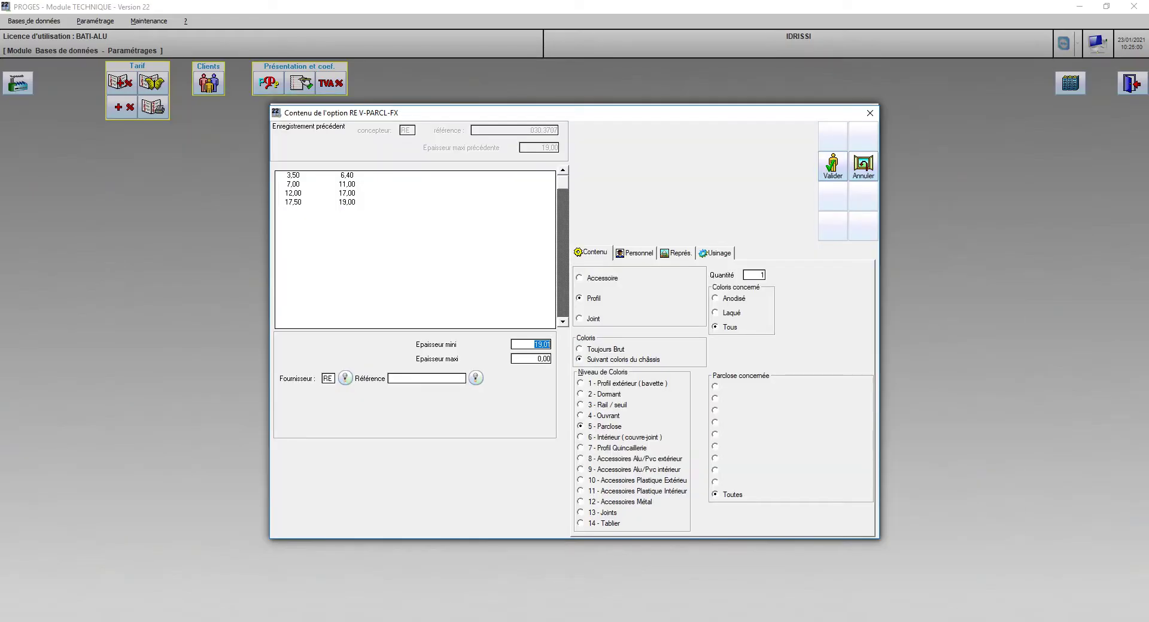
type("19,50")
key("Tab")
type("21")
Check the catalogue's bead reference for 20 and 21 mm glass and assign the existing article 030.3708 to the option line
left_click(476, 377)
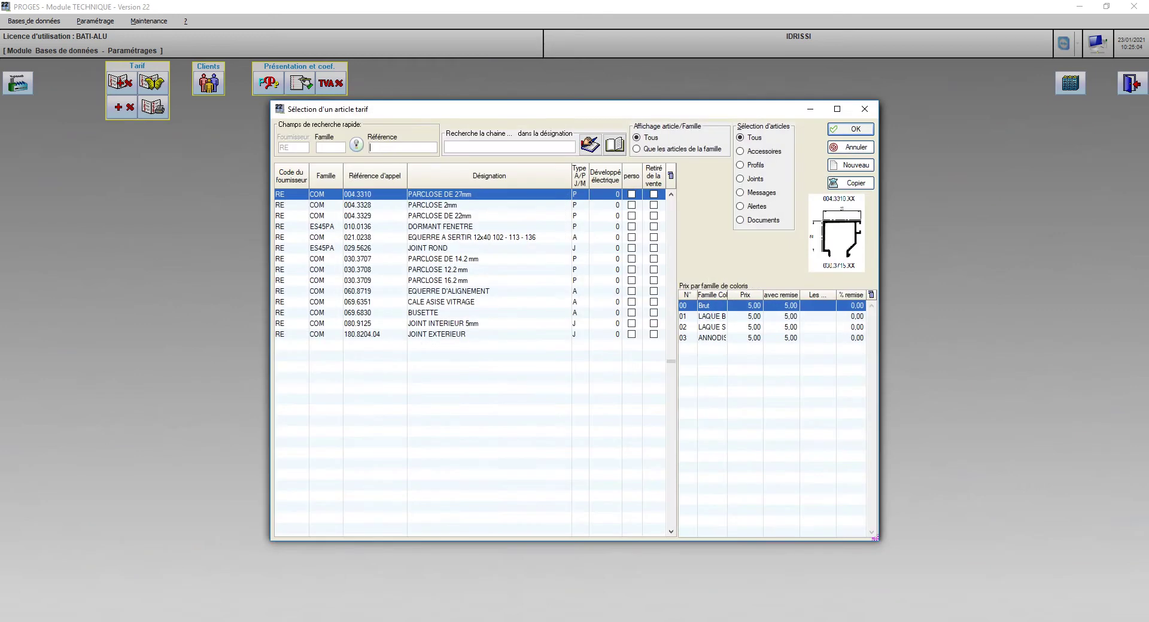
key("alt+Tab")
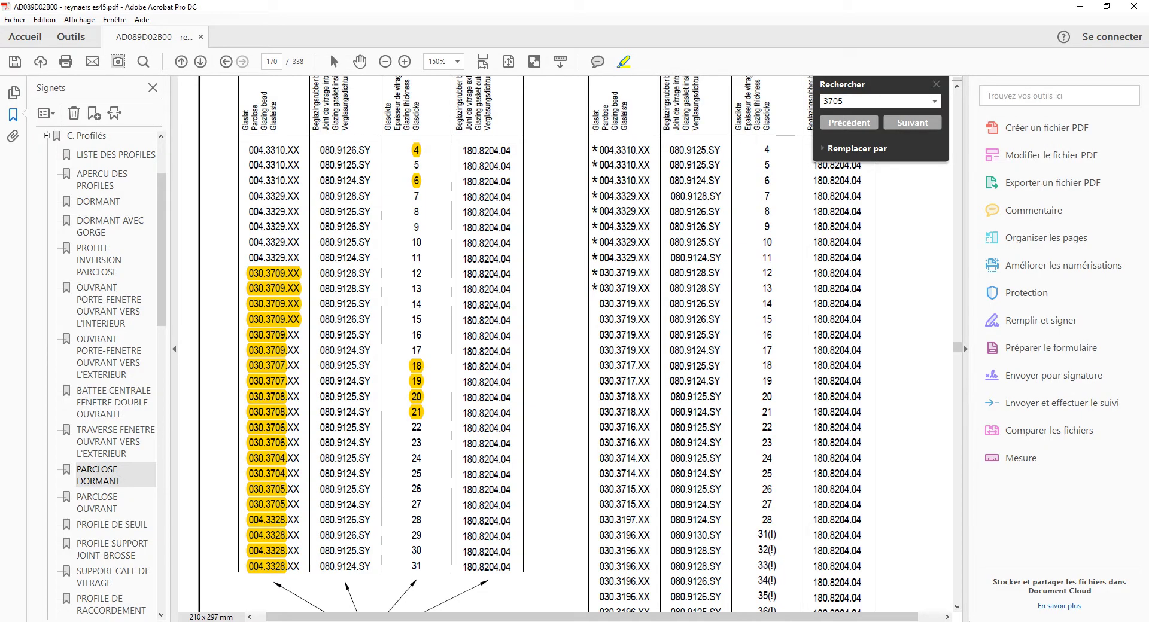
key("alt+Tab")
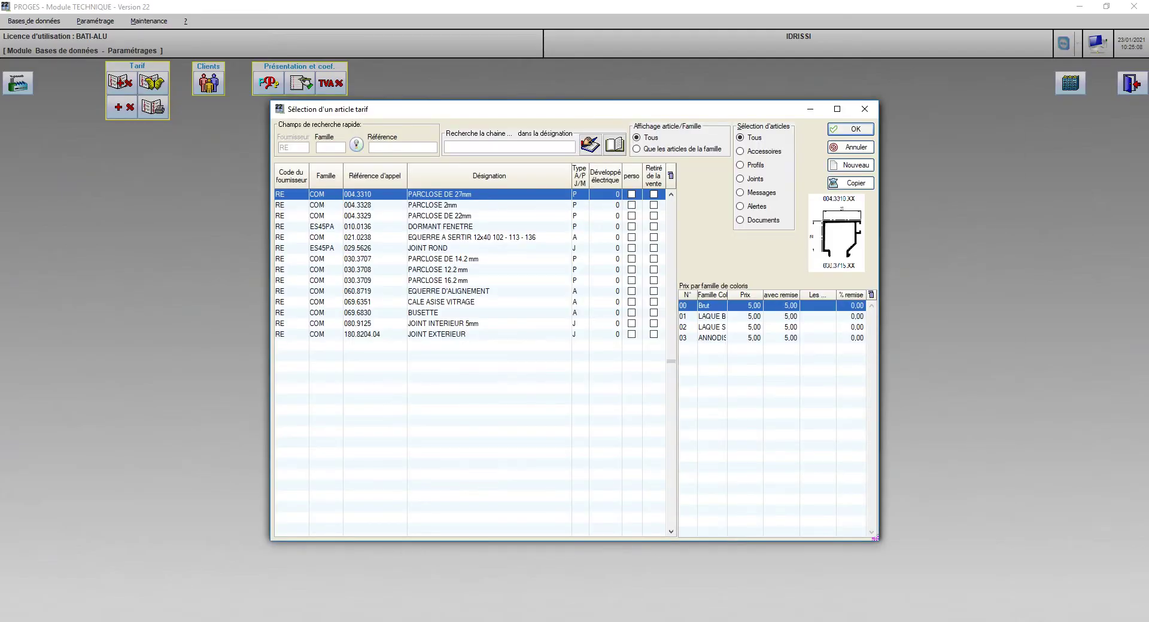
double_click(443, 270)
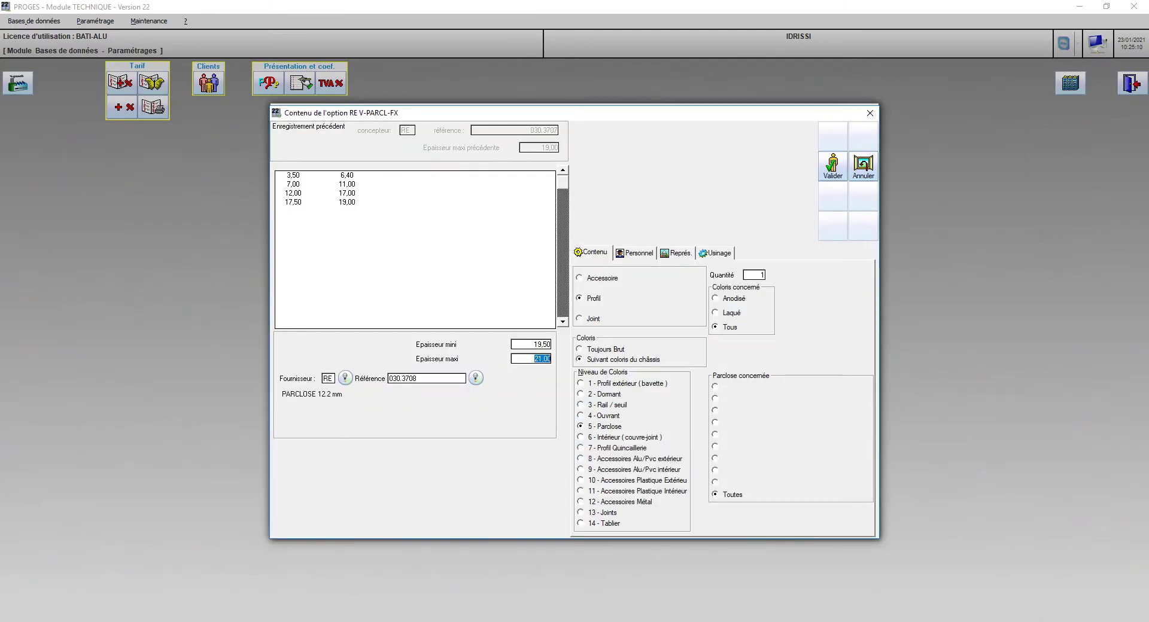
Save the 030.3708 option line and highlight the 22 and 23 mm glass thicknesses in the PDF catalogue's glazing bead table
key("Return")
key("alt+Tab")
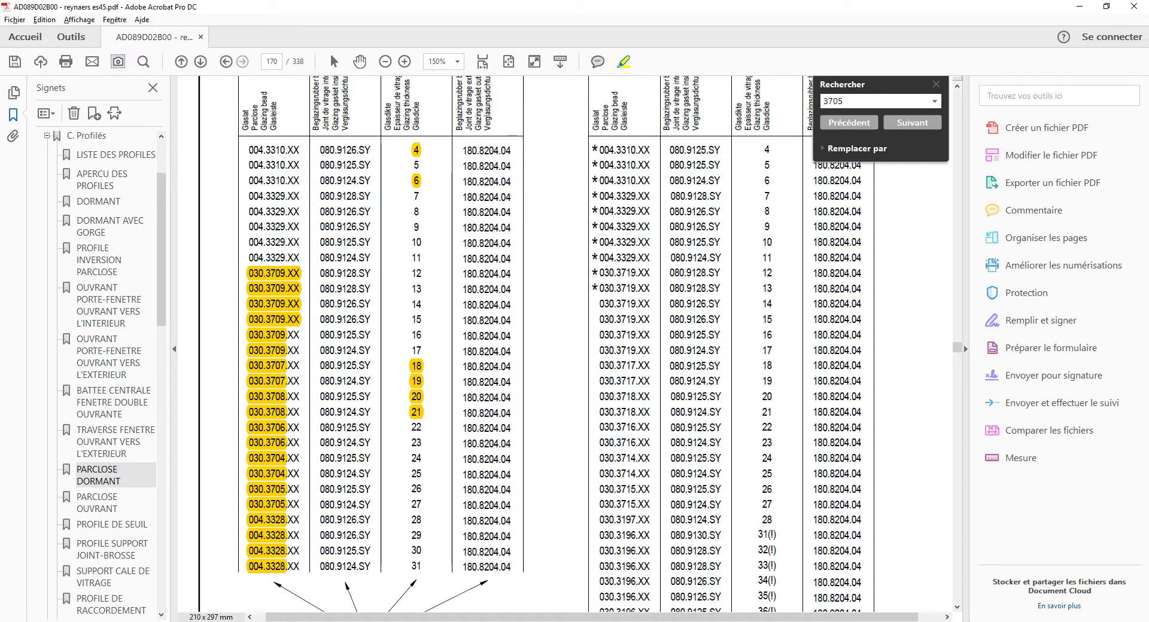
double_click(416, 428)
key("alt+Tab")
Set the next option line's glass thickness range to 21,50–23 mm and check the matching bead reference in the catalogue
key("shift+Tab")
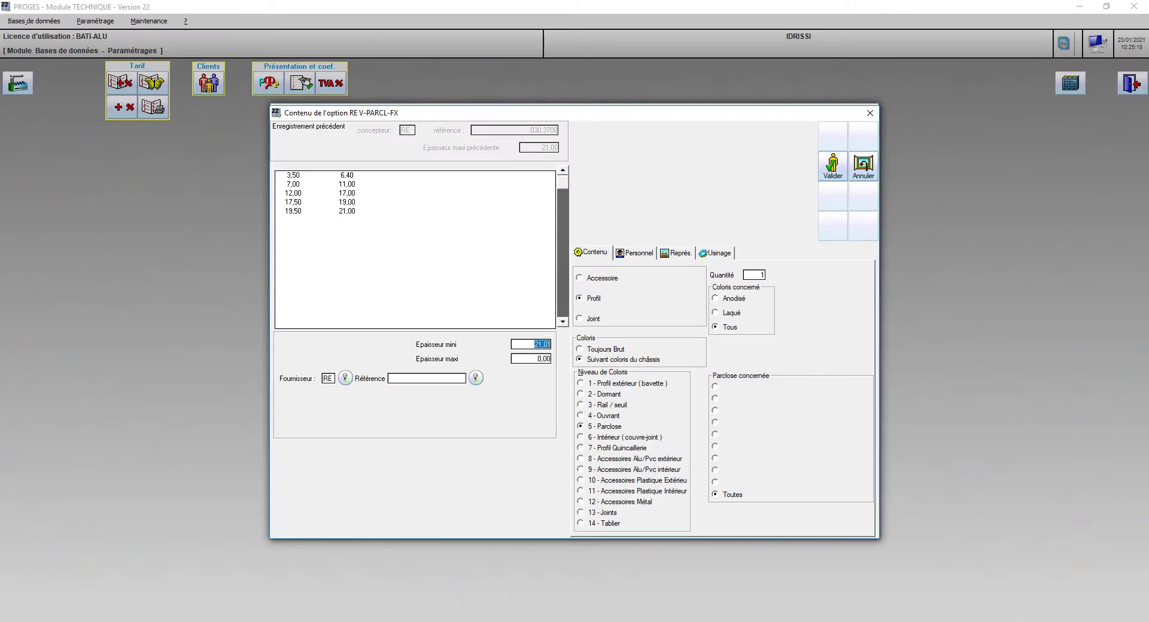
type("21,50")
key("Tab")
key("alt+Tab")
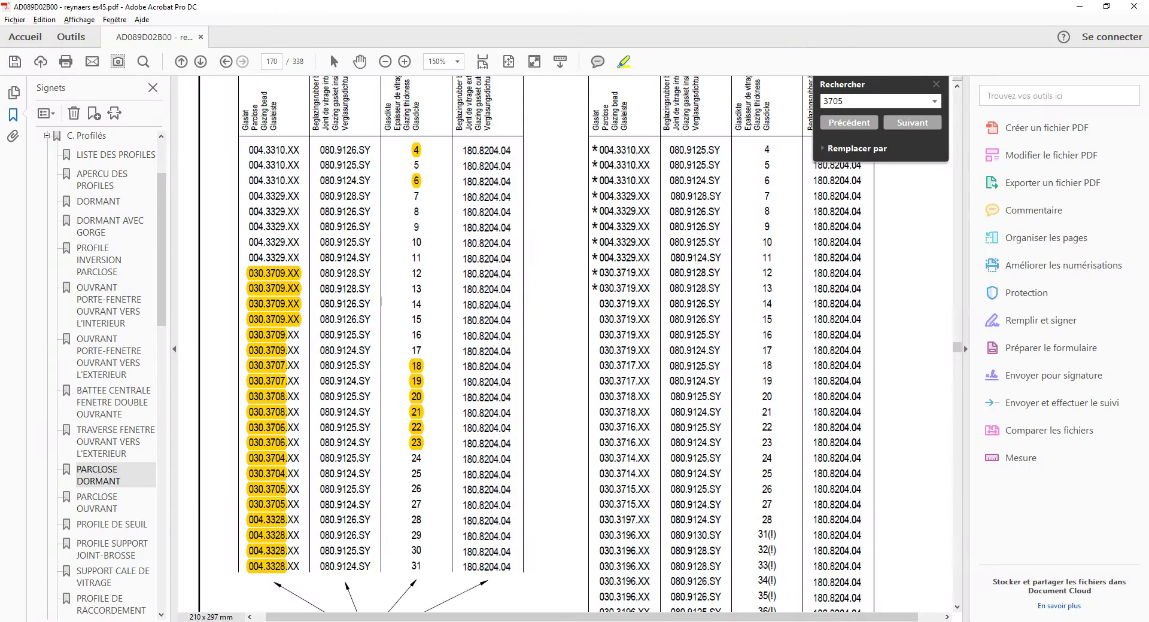
key("alt+Tab")
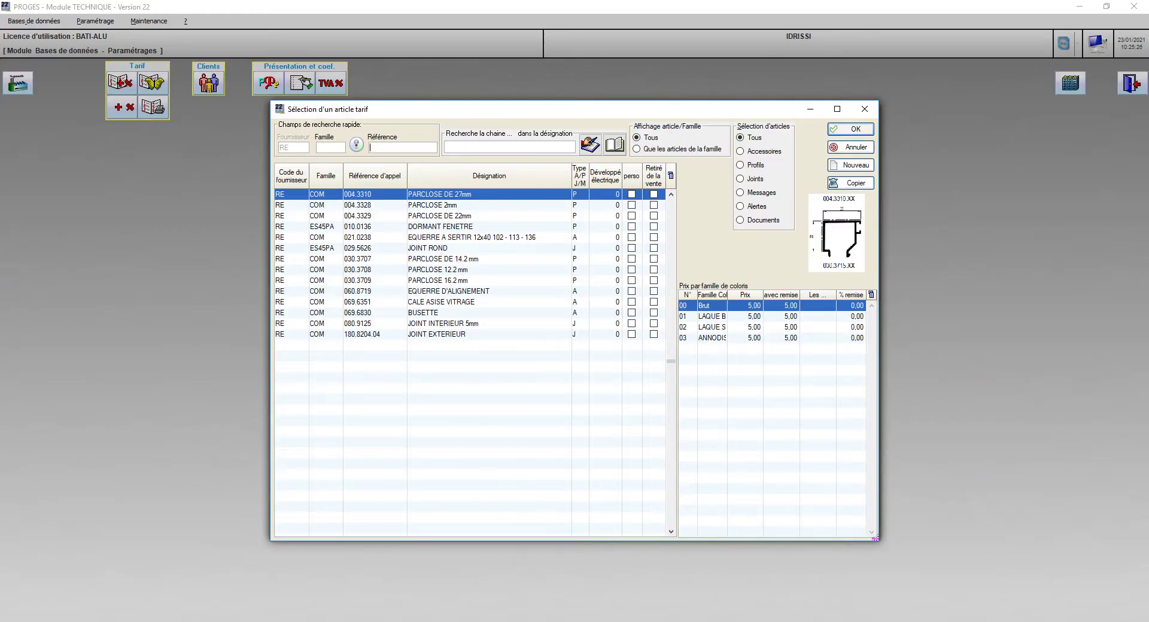
Duplicate the existing bead article 030.3708 under the reference 030.3706
left_click(479, 270)
left_click(850, 183)
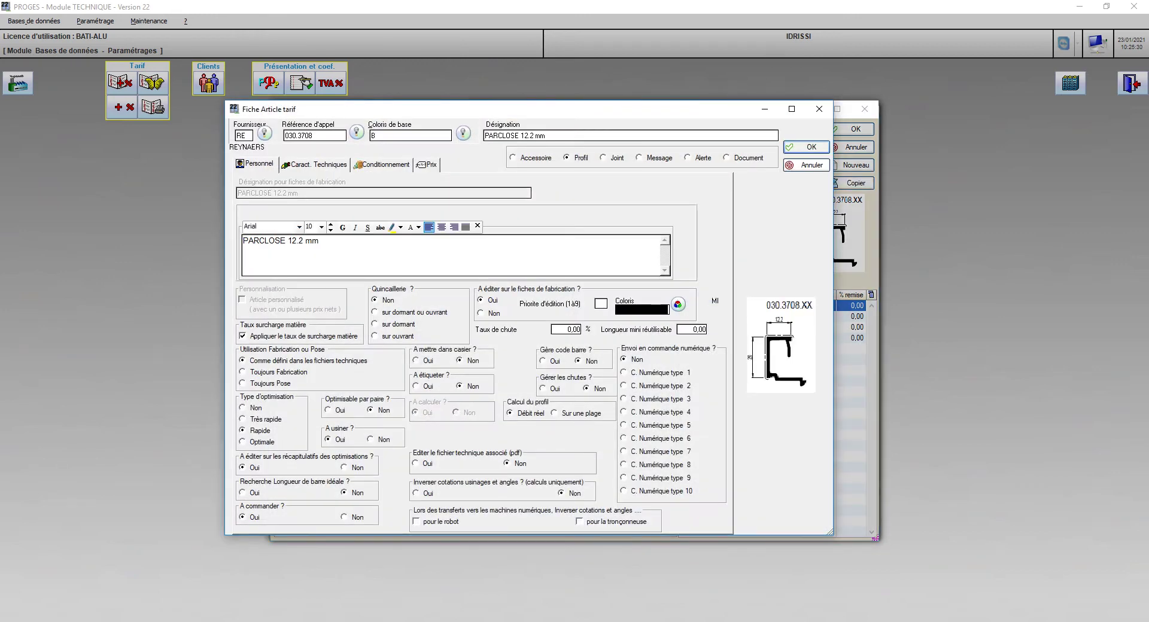
left_click(314, 135)
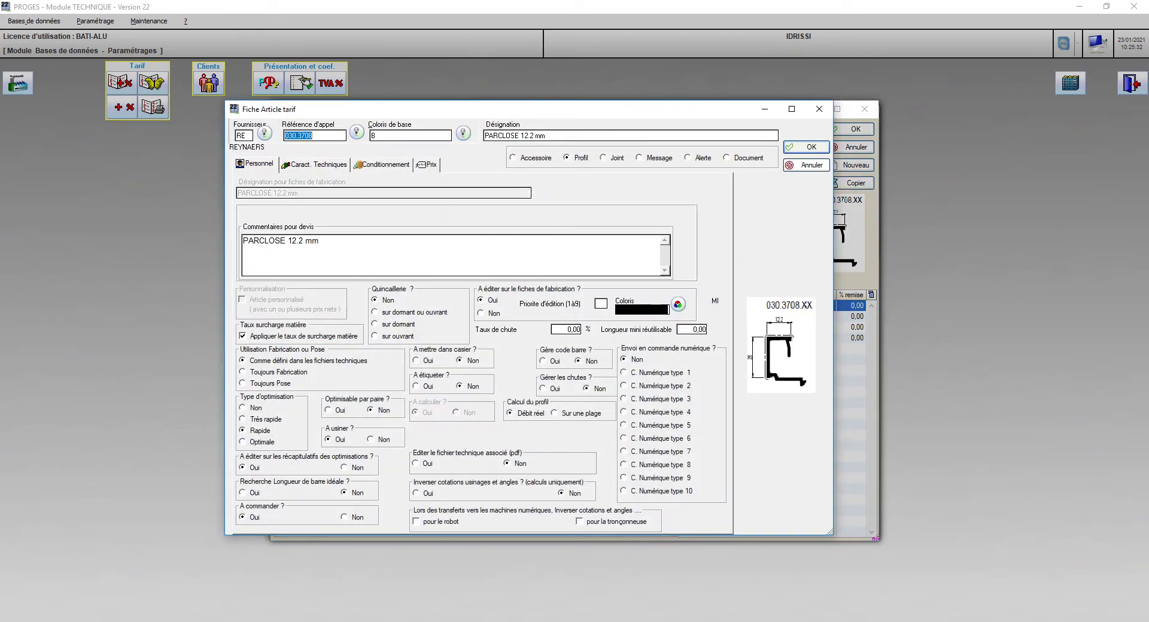
left_click(314, 136)
type("6")
Set the new article's corresponding image file to 030.3706.PNG
left_click(536, 136)
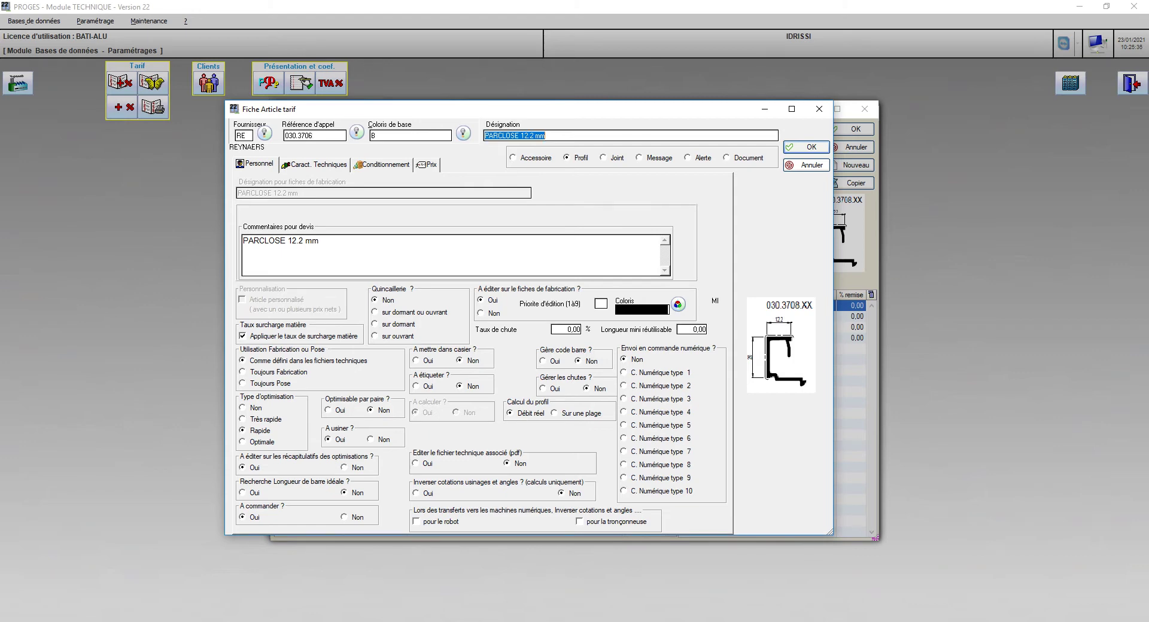
left_click(315, 164)
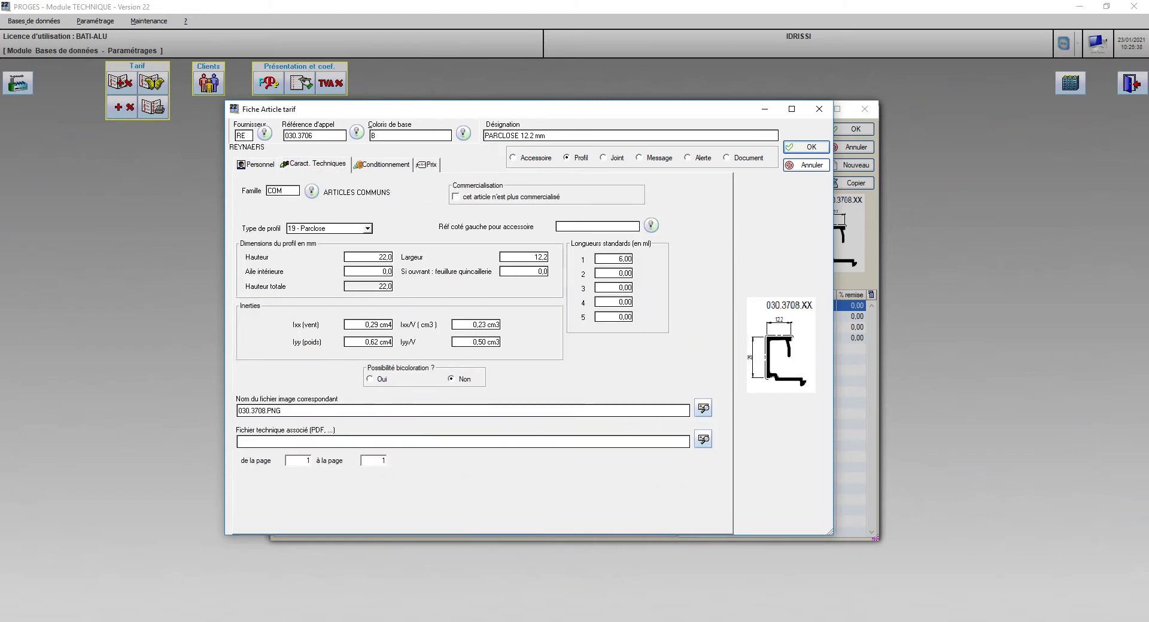
left_click(257, 410)
key("Delete")
key("Delete")
type("06")
key("Tab")
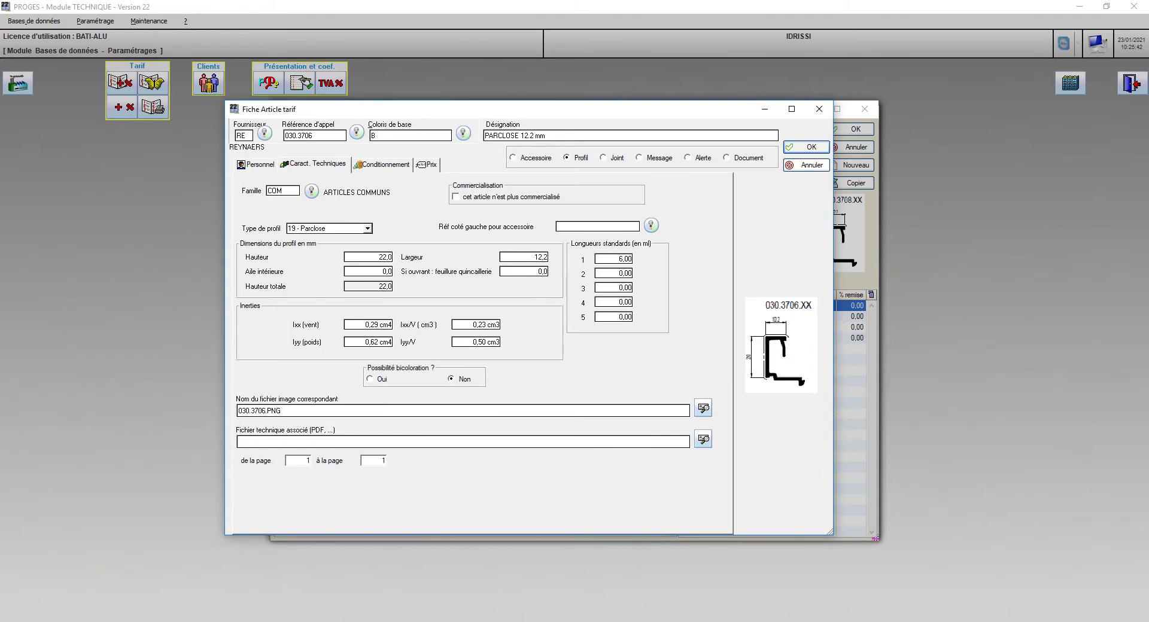
Change the article's designation and quote comment to PARCLOSE 10.2 mm
left_click(528, 136)
left_click(521, 136)
key("Delete")
type("0")
left_click(256, 165)
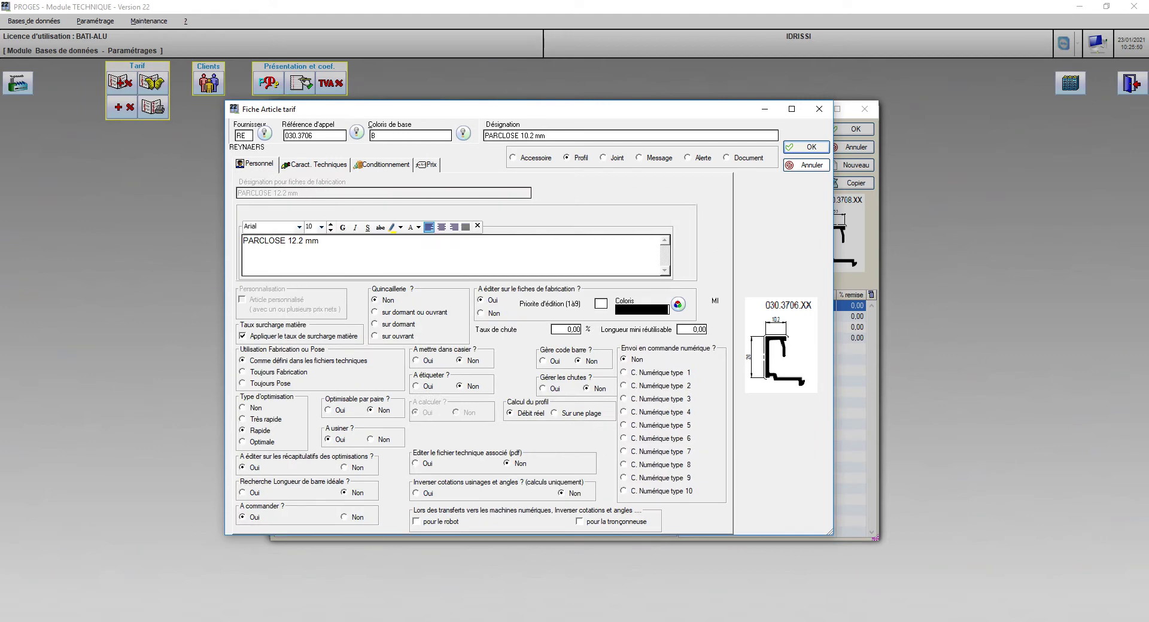
key("shift+Left")
type("0")
Review the new article's technical characteristics and prices, and save the article
left_click(315, 165)
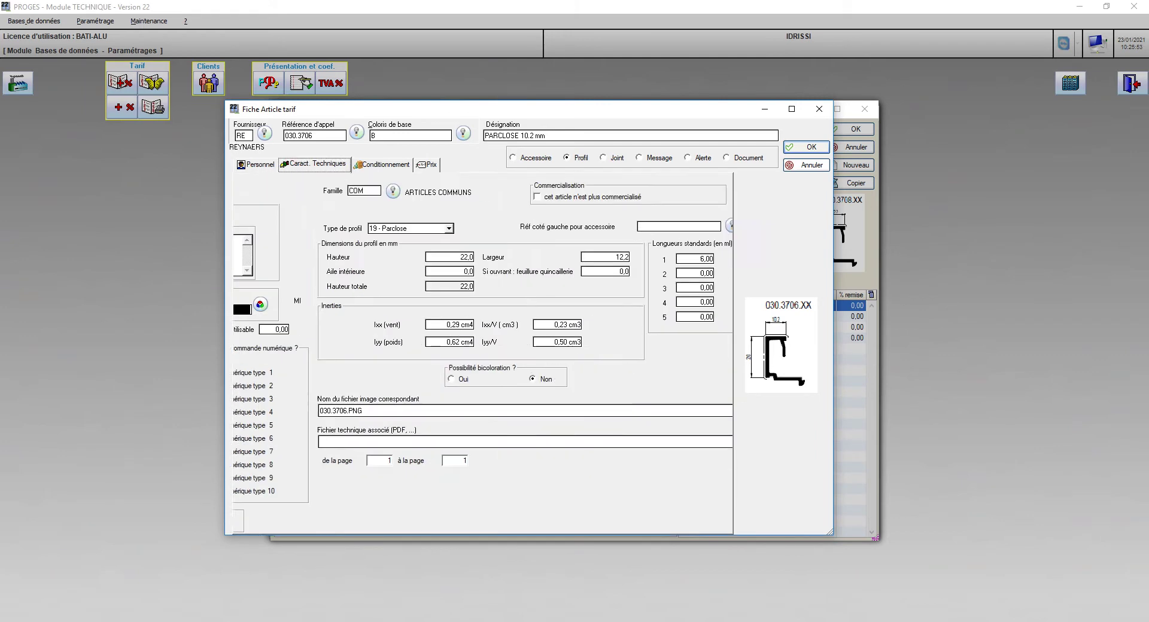
left_click(256, 164)
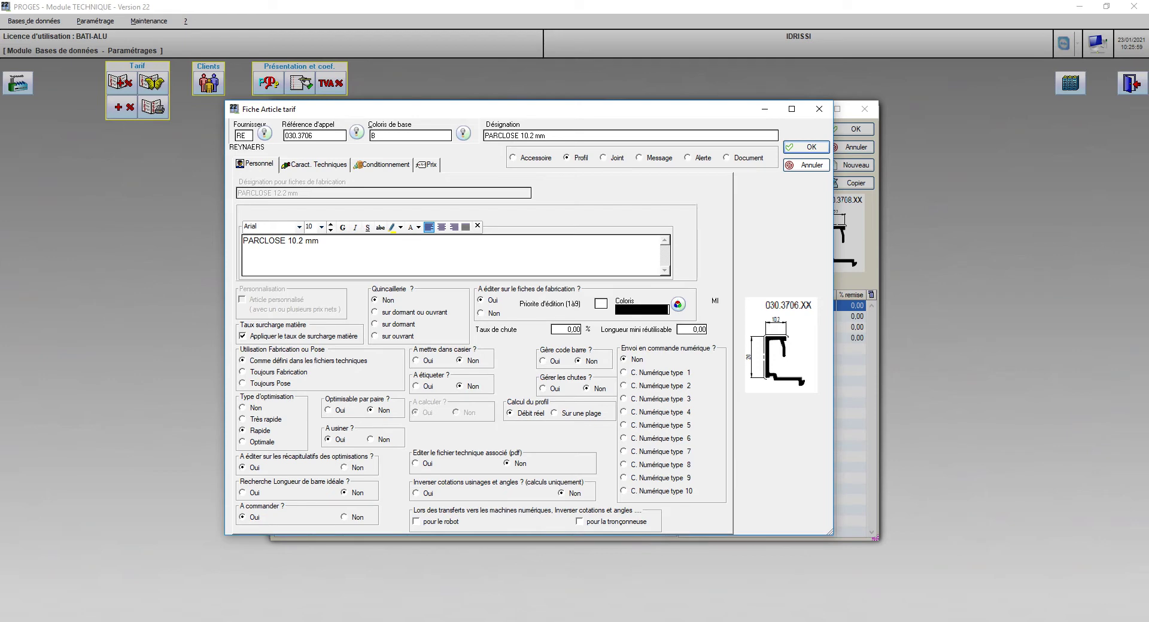
key("ctrl+Tab")
key("ctrl+Tab")
key("ctrl+Tab")
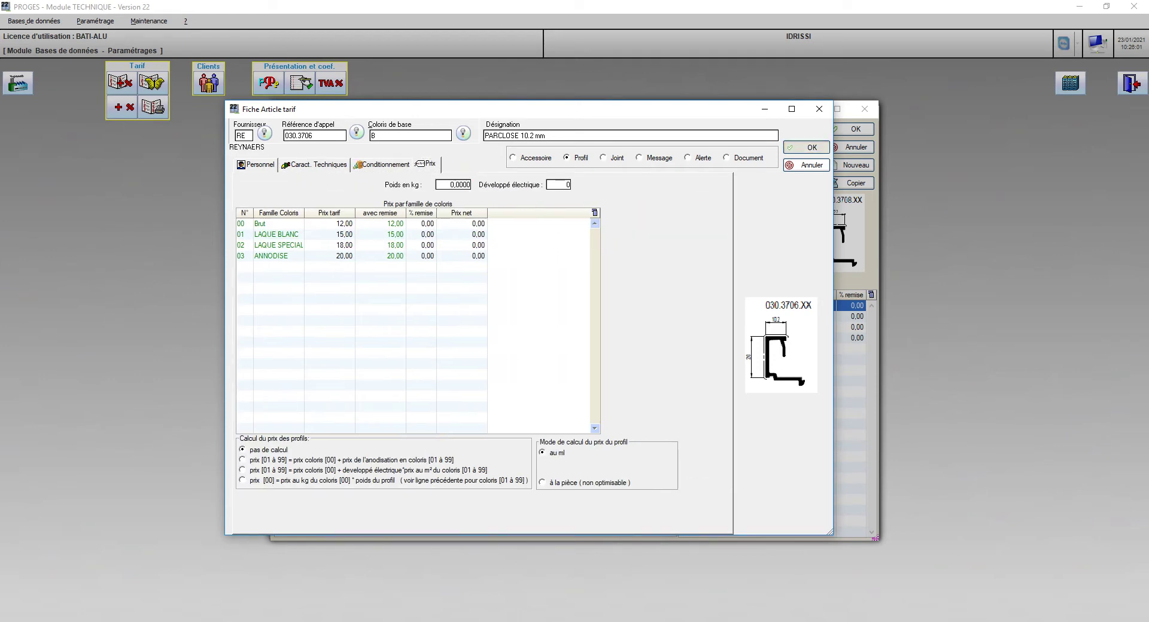
key("Escape")
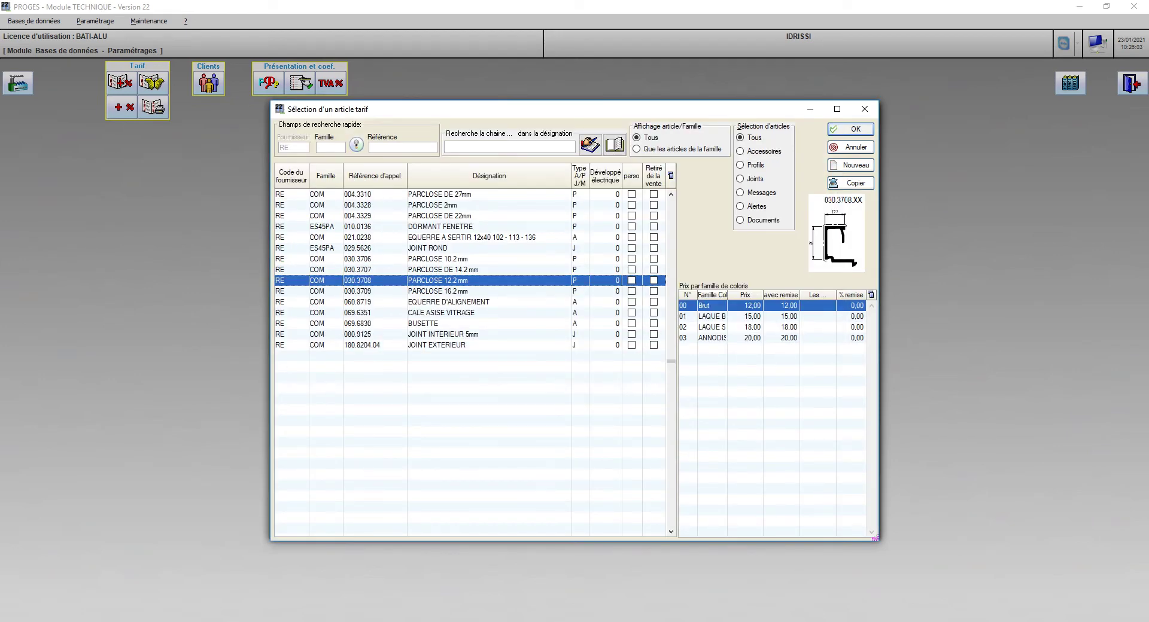
Assign the new article 030.3706 to the 21,50–23 mm option line and save the line
key("alt+Tab")
key("alt+Tab")
key("Up")
key("Up")
key("Return")
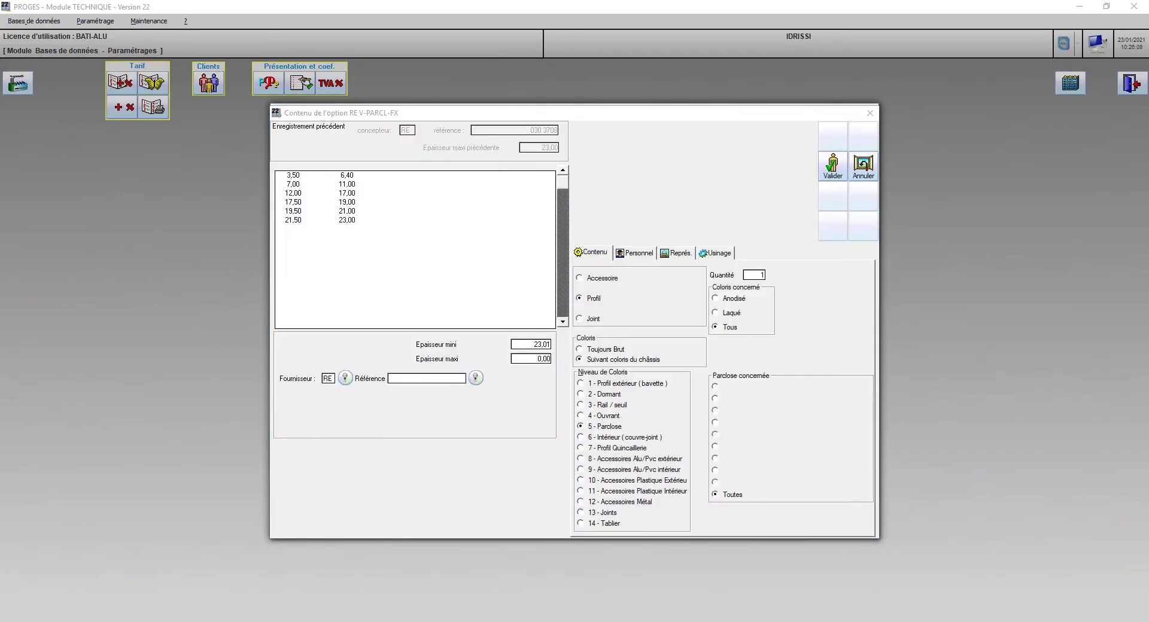
Check the catalogue's next glass thicknesses and set the next option line's range to a minimum of 23,50 and a maximum of 25 mm
key("alt+Tab")
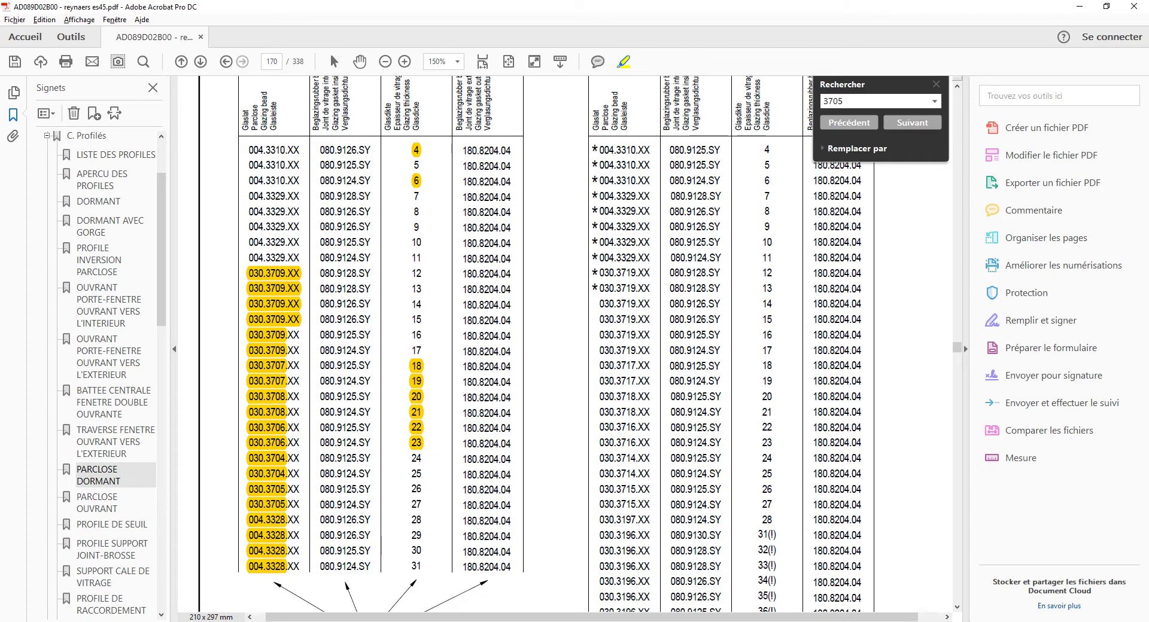
key("alt+Tab")
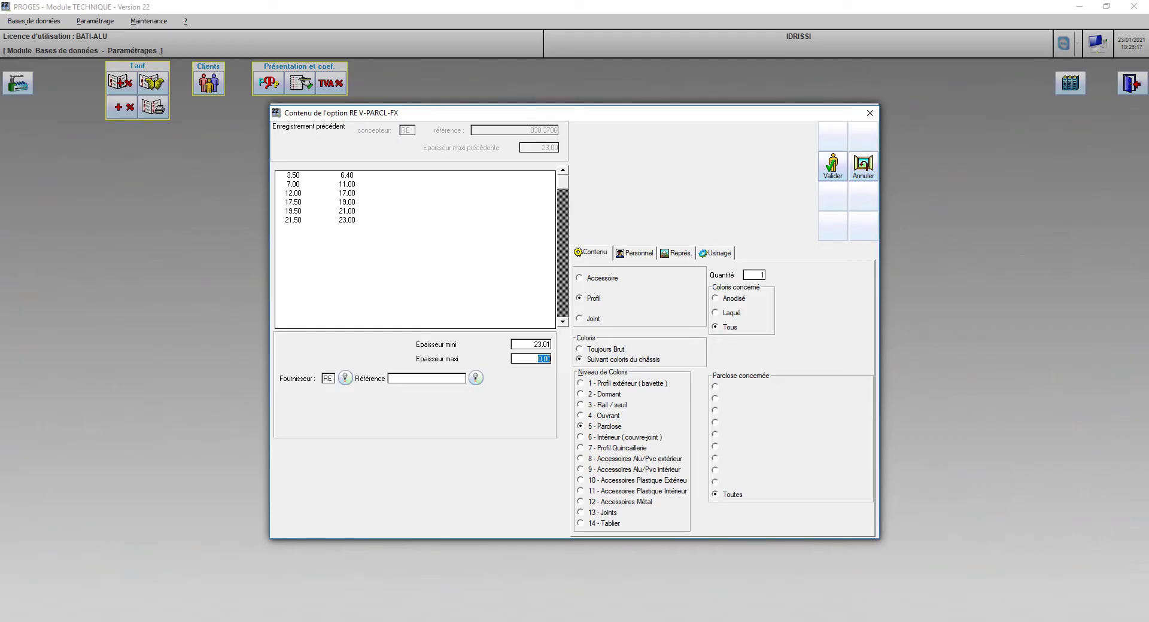
left_click(543, 345)
type("23,50")
key("Tab")
type("25")
Check the catalogue's bead reference for 24 and 25 mm glass and duplicate article 030.3707 under the reference 030.3704
left_click(476, 378)
key("alt+Tab")
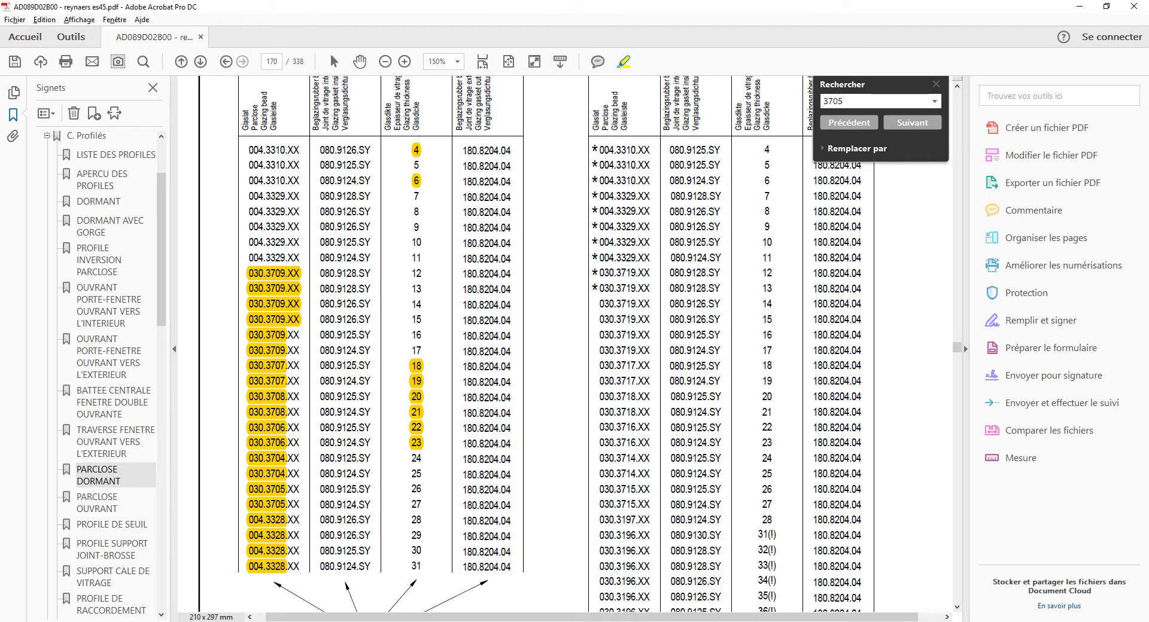
key("alt+Tab")
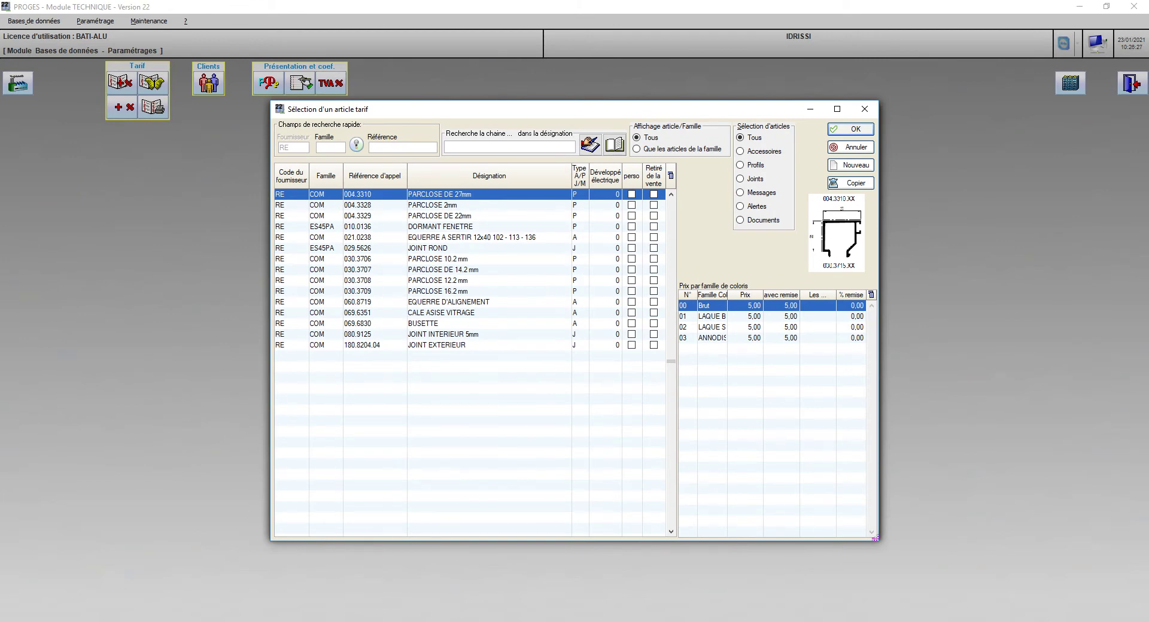
left_click(443, 270)
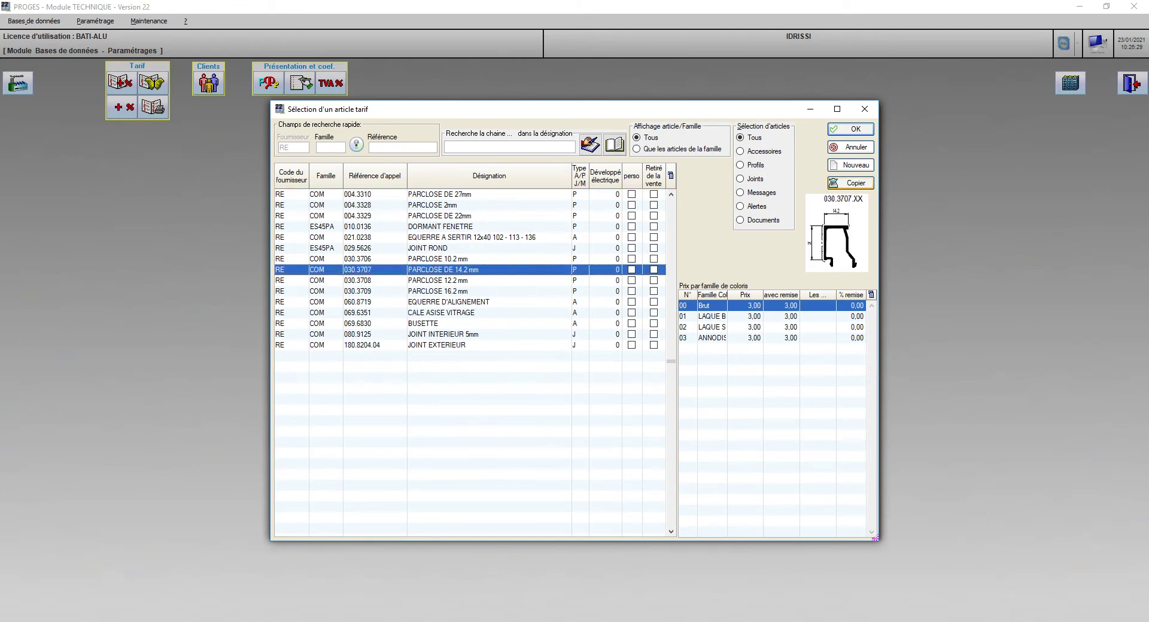
left_click(850, 183)
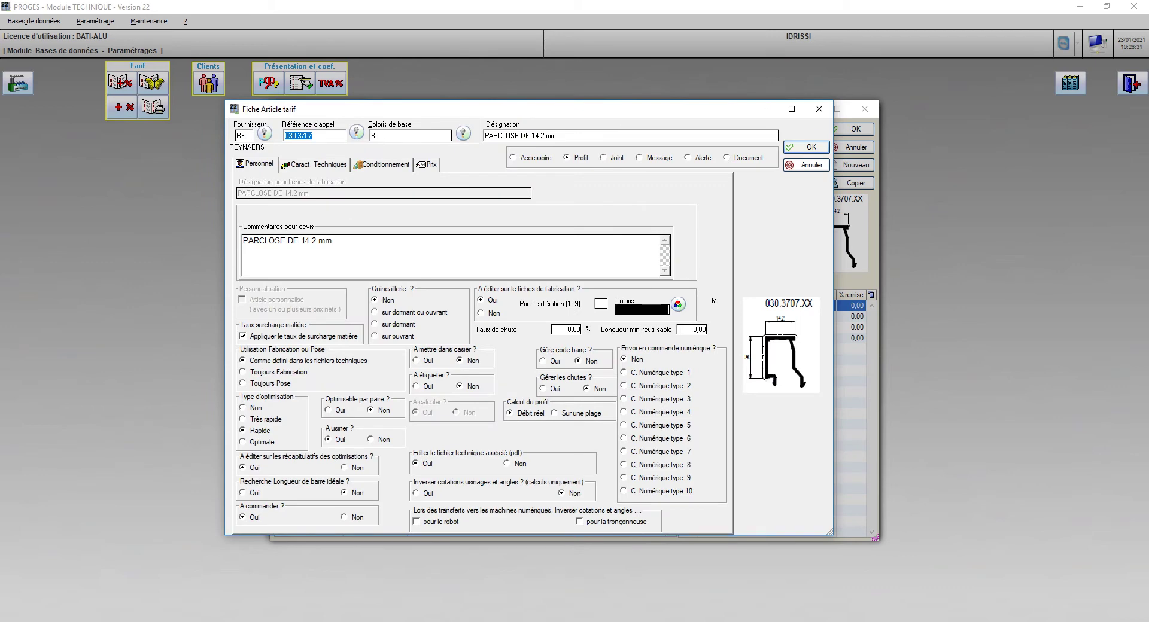
key("End")
key("BackSpace")
type("4")
Set the duplicated article's corresponding image file to 030.3704.PNG
left_click(316, 164)
left_click(262, 411)
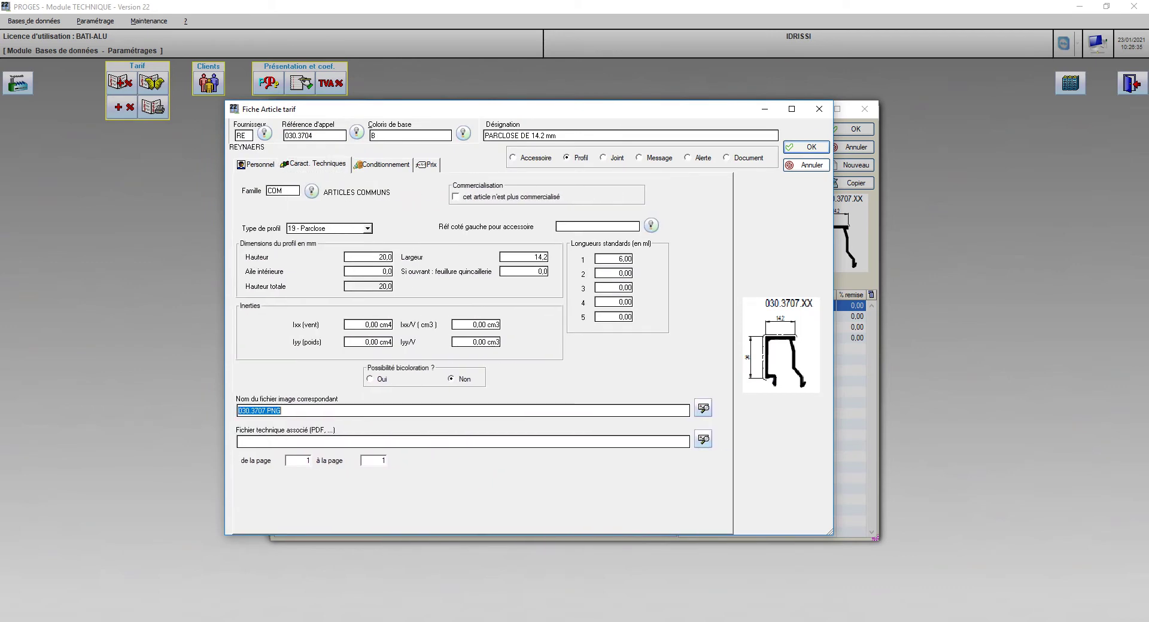
left_click(262, 411)
key("Delete")
type("4")
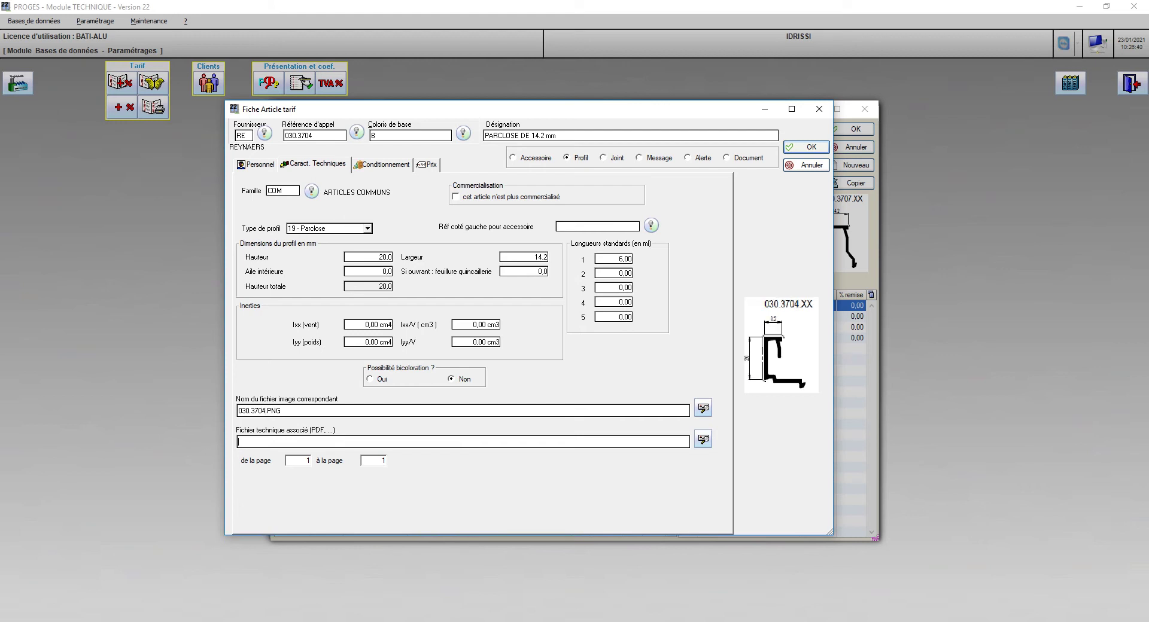
Change the designation to PARCLOSE DE 8.2 mm and set the profile width to 8,2 mm
left_click(539, 136)
left_click_drag(539, 136, 531, 136)
type("8")
left_click(546, 257)
type("8,2")
Change the quote comment to PARCLOSE DE 8.2 mm and review the article's packaging settings
left_click(259, 165)
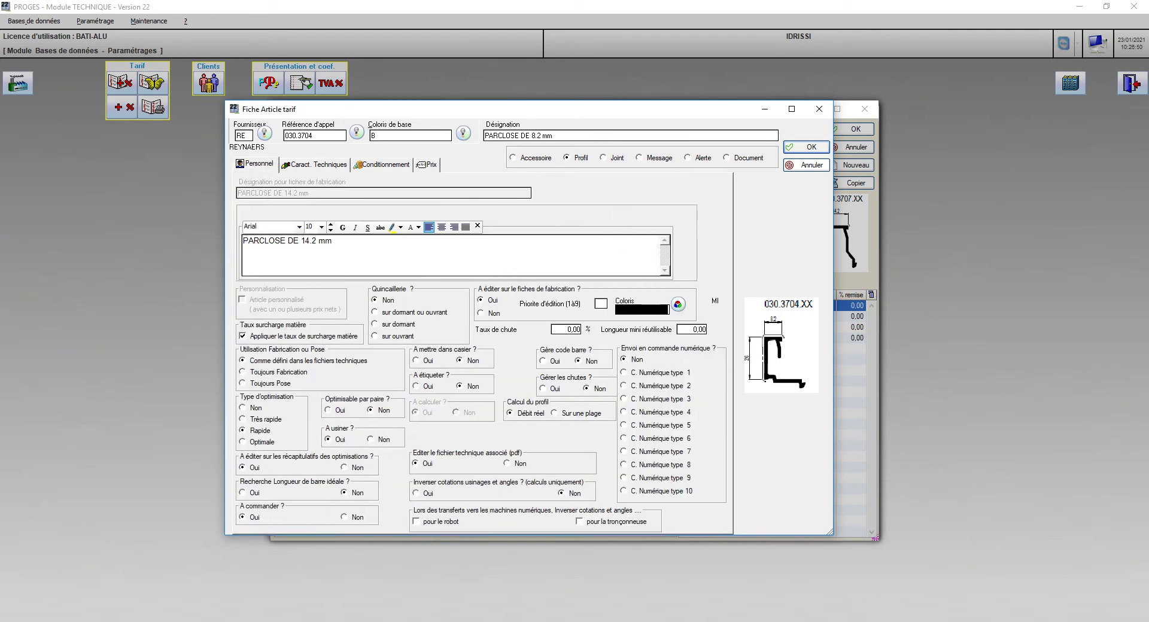
key("shift+Left")
key("shift+Left")
type("8")
key("ctrl+Tab")
key("ctrl+Tab")
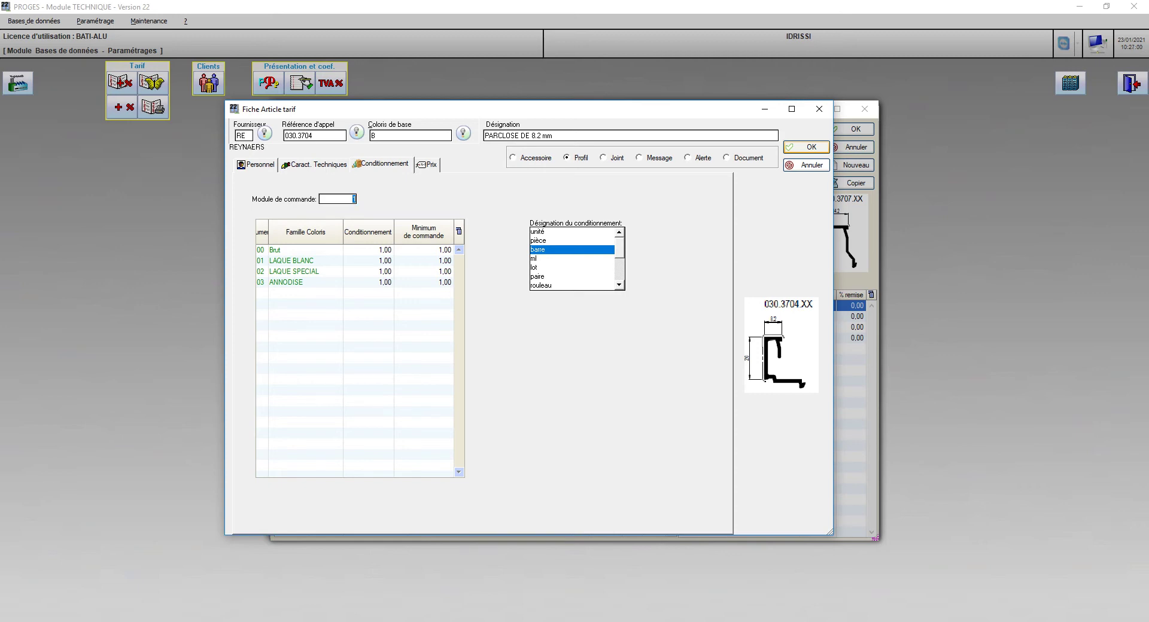
Save the new article, assign 030.3704 to the 23,50–25 mm option line, and save the line
key("Return")
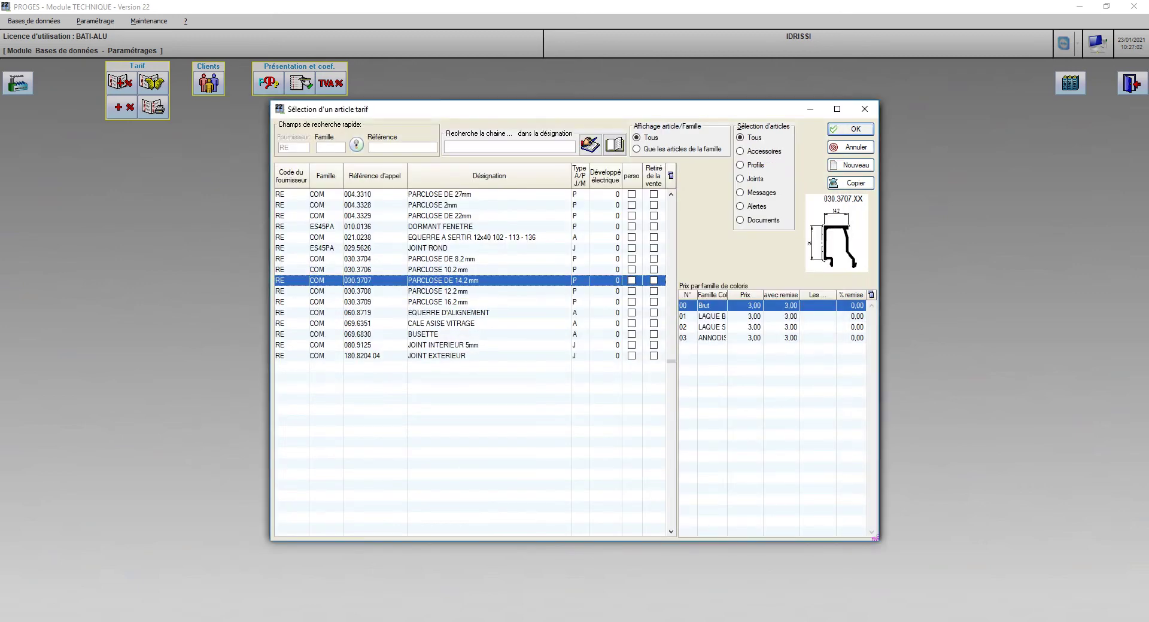
double_click(443, 260)
key("Return")
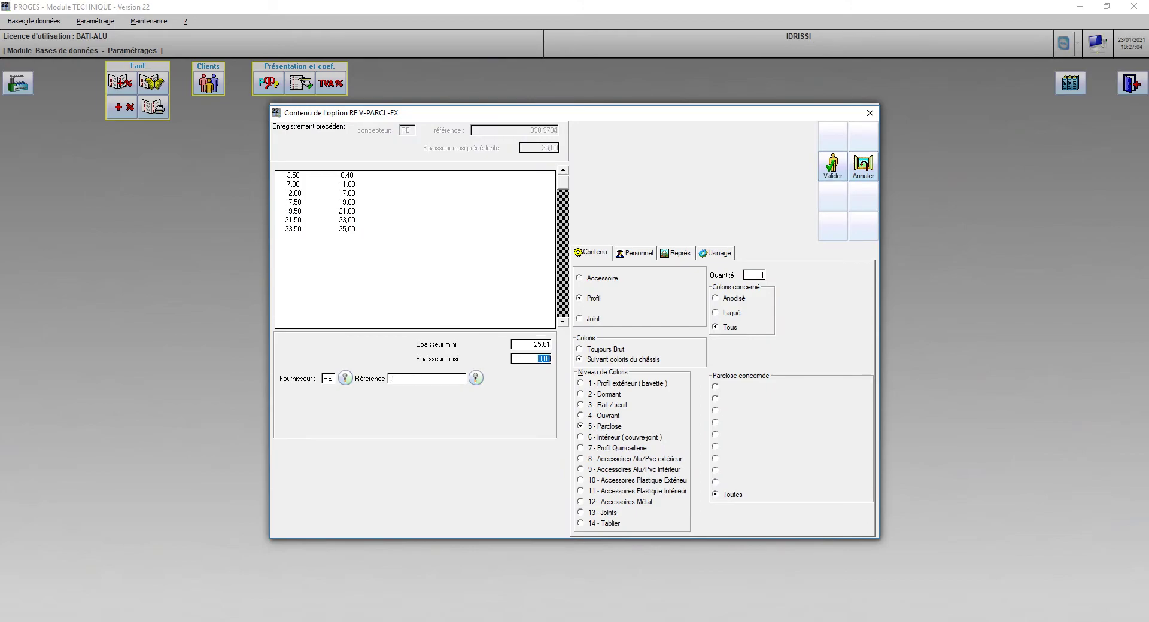
Switch to the PDF catalogue and highlight the 26 and 27 mm glass thicknesses in the glazing bead table
key("alt+Tab")
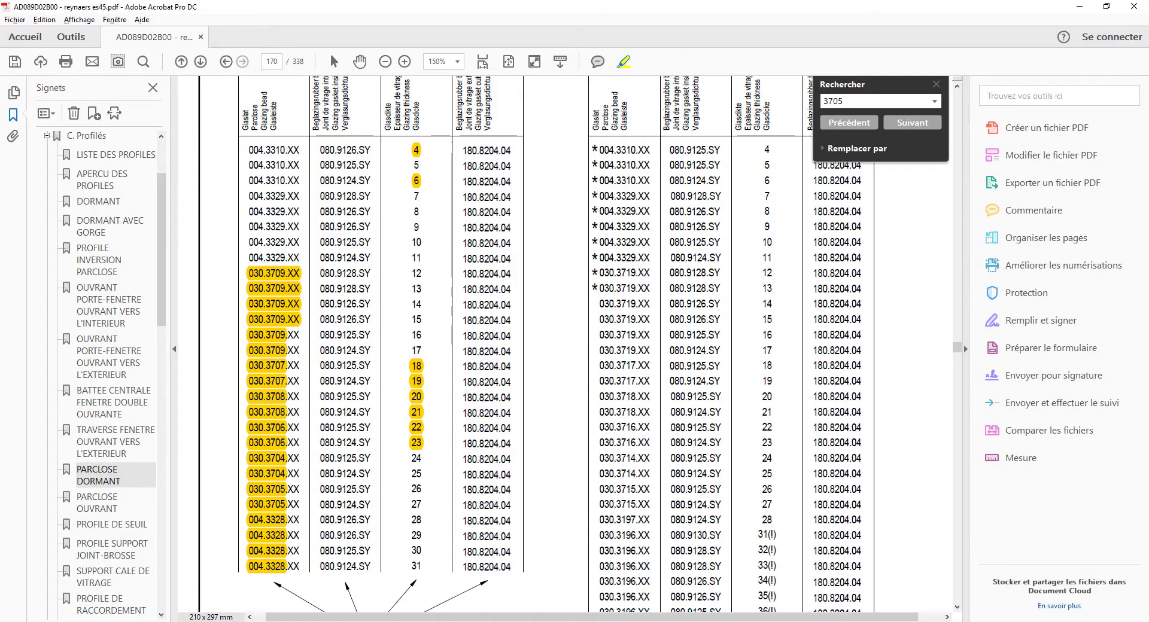
double_click(416, 490)
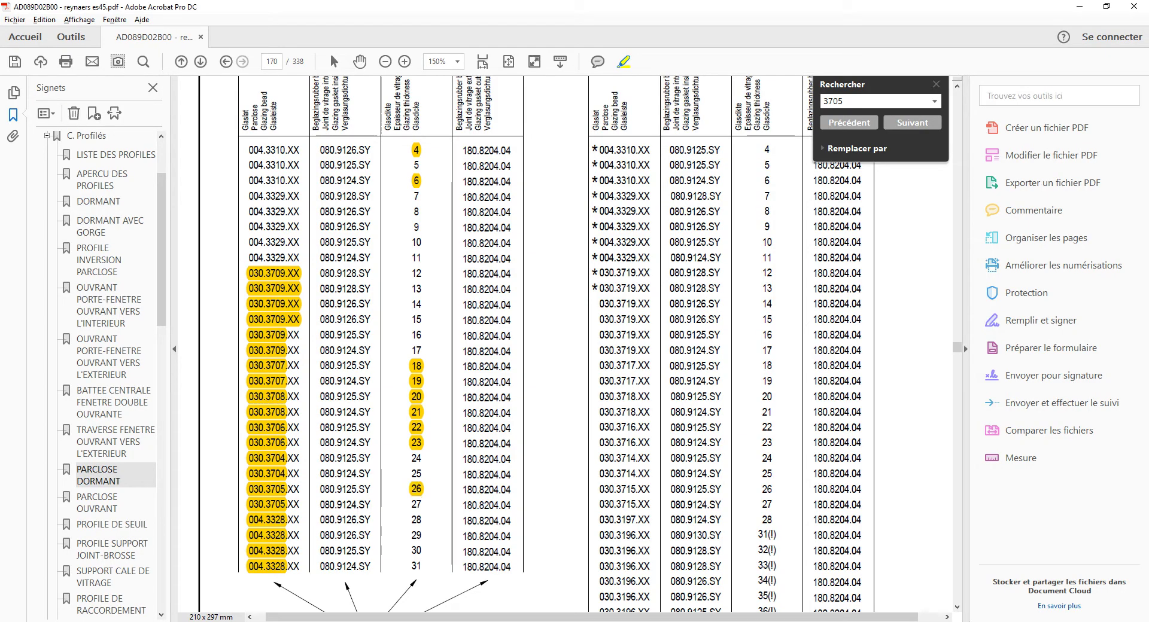
key("alt+Tab")
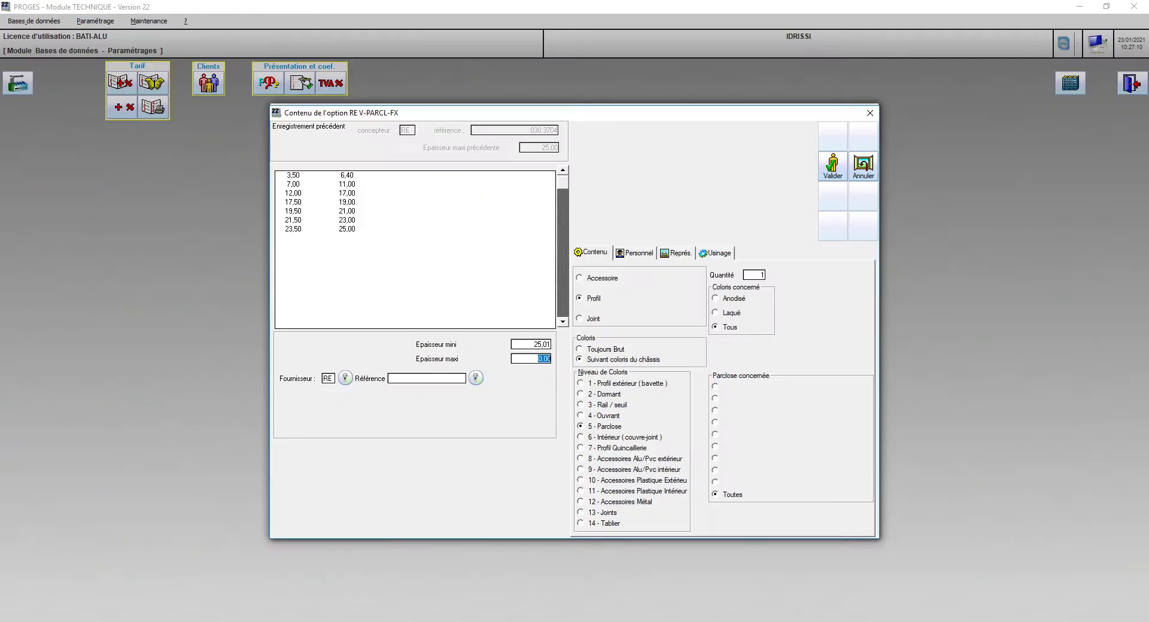
Set the next option line's glass thickness range to a minimum of 25,5 and a maximum of 27 mm
key("shift+Tab")
type("25,5")
key("Tab")
type("27")
key("Tab")
Check the bead reference in the PDF catalogue, then copy article 030.3706 as a new article with reference 030.3705
left_click(476, 378)
key("alt+Tab")
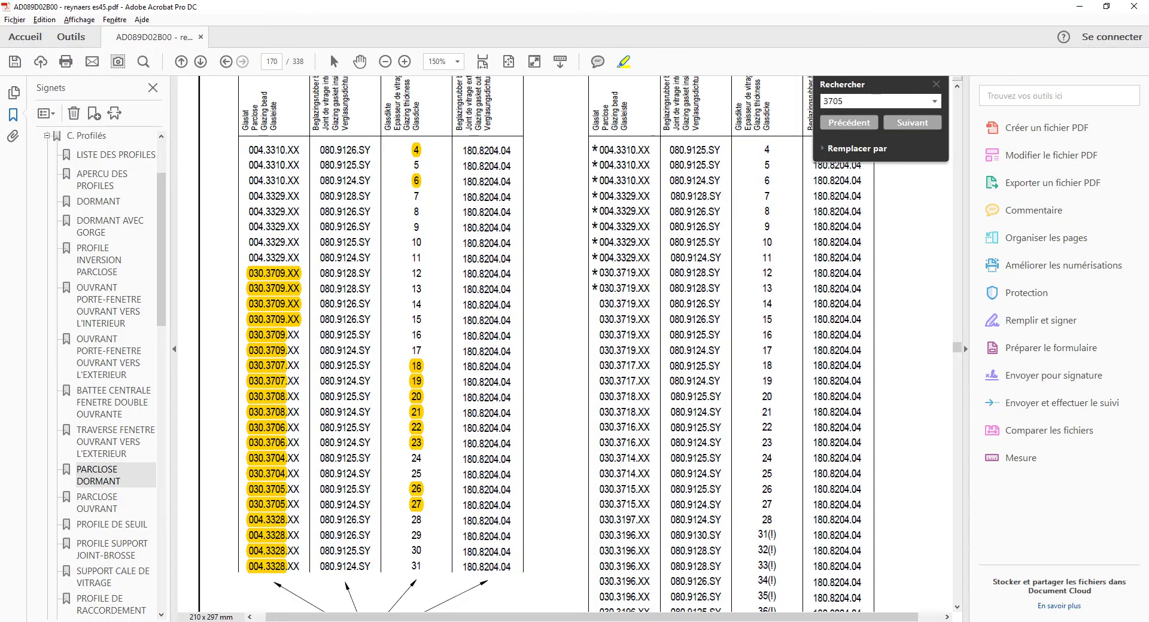
key("alt+Tab")
left_click(455, 270)
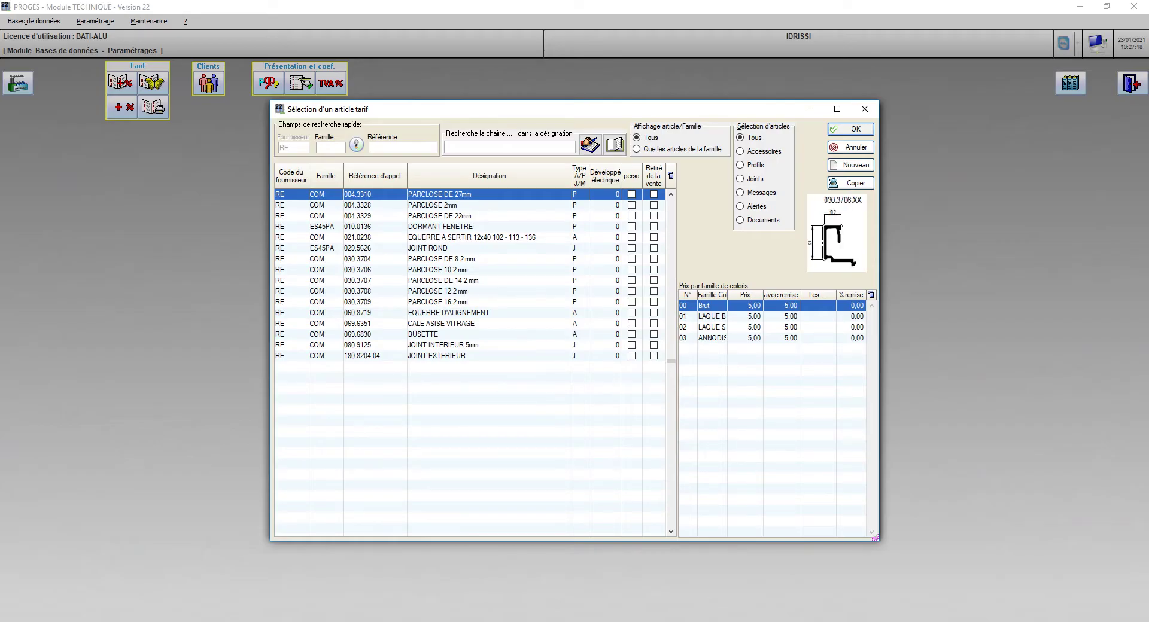
left_click(851, 183)
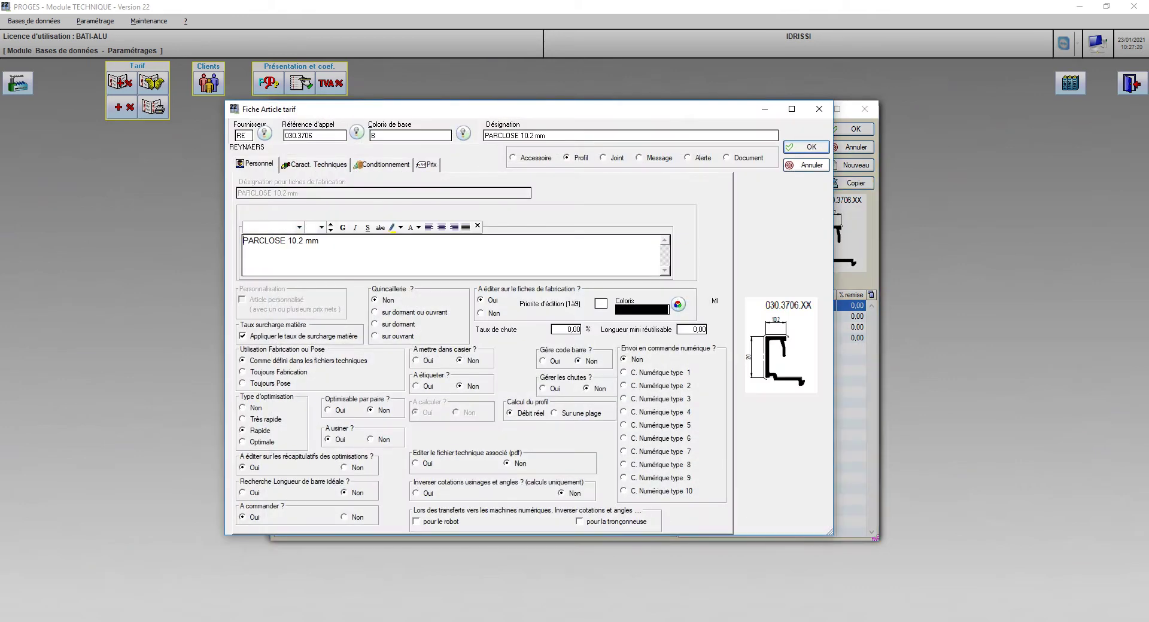
type("5")
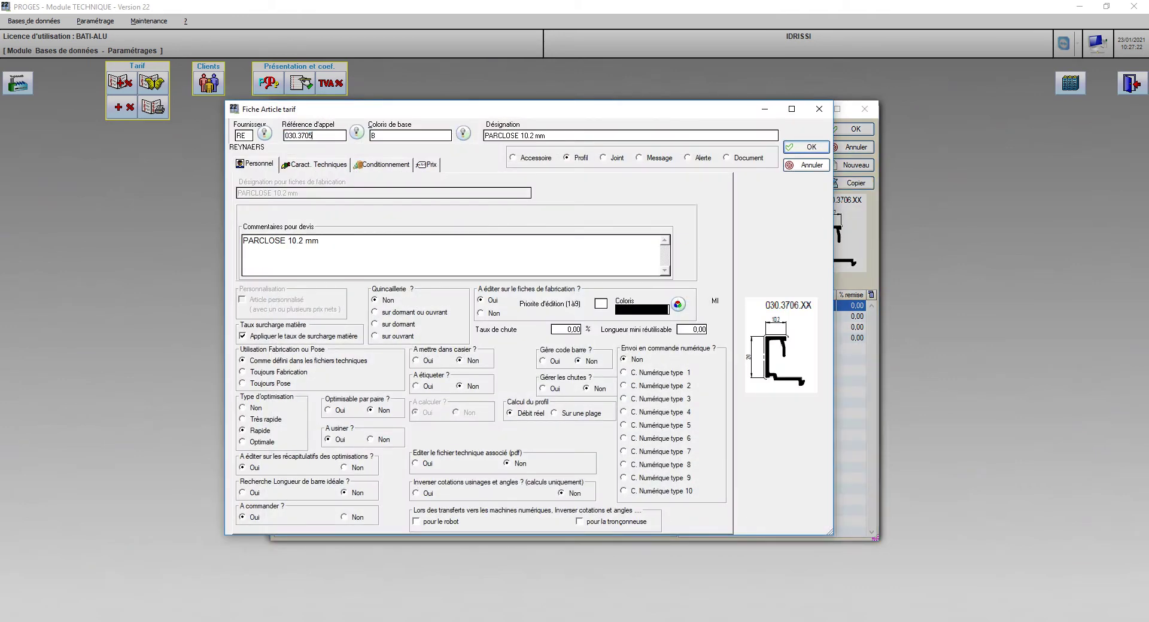
Set the new article's image file name to 030.3705.PNG in its technical characteristics
left_click(316, 164)
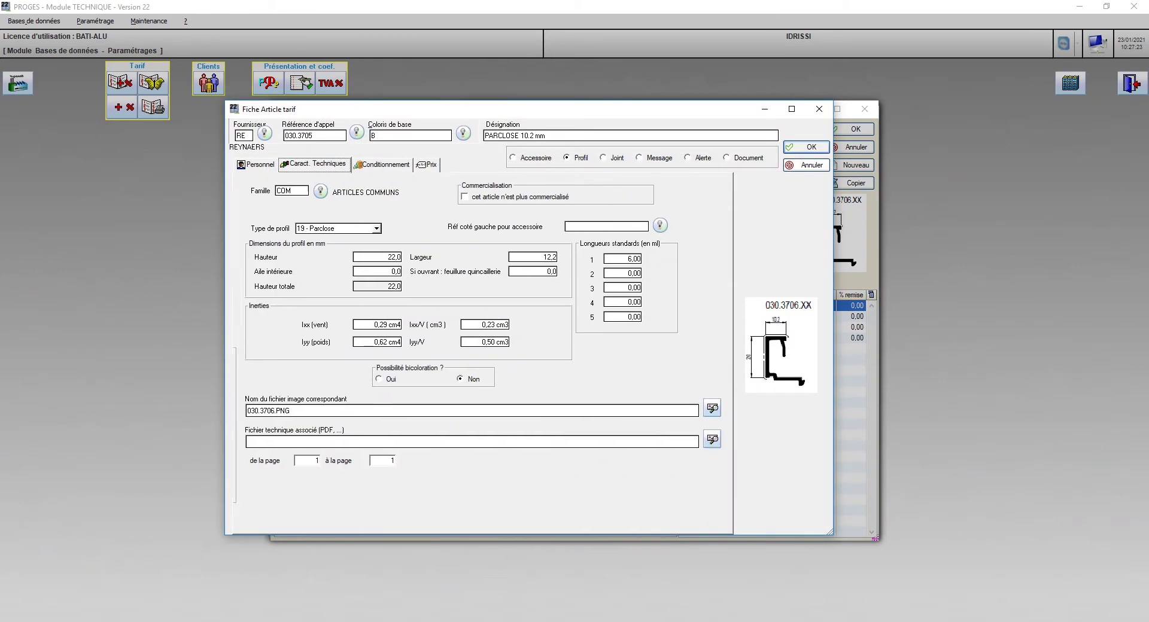
double_click(264, 411)
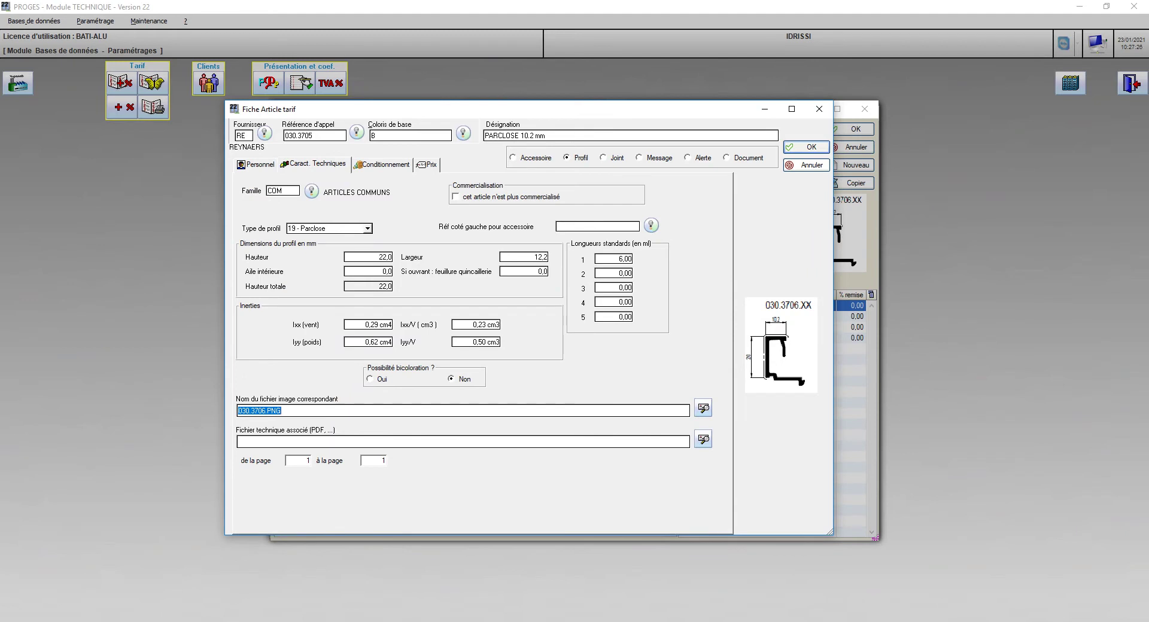
left_click(276, 412)
key("BackSpace")
type("5")
key("Tab")
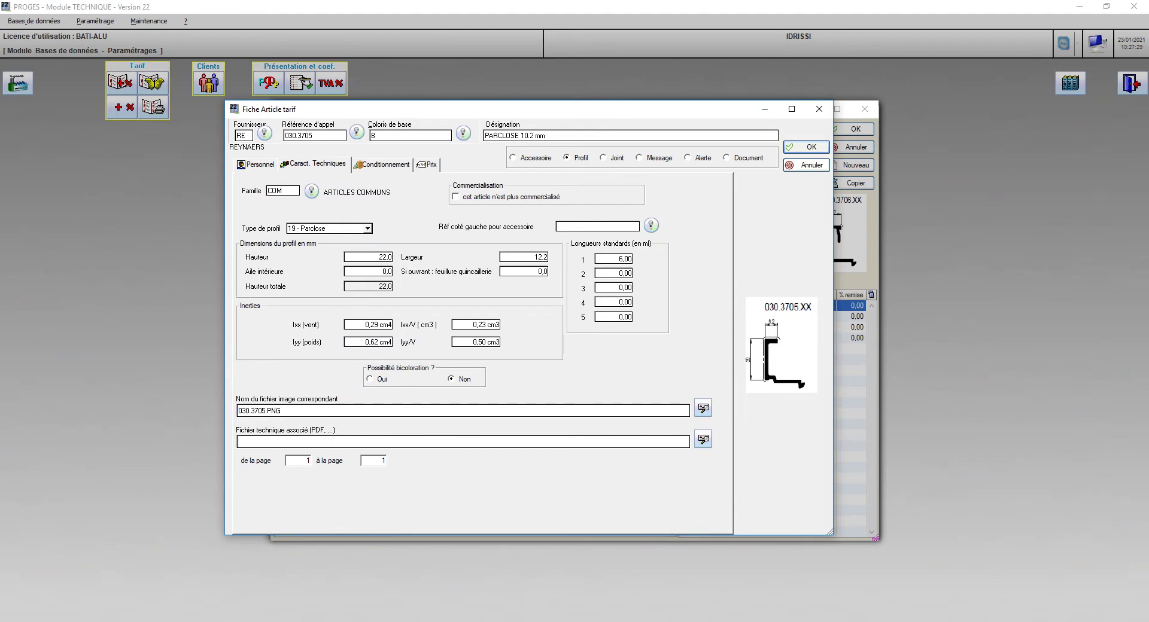
Change the article's designation and quote comment to PARCLOSE 6.2 mm
left_click(528, 136)
left_click(529, 136)
key("BackSpace")
key("BackSpace")
type("6")
left_click(256, 165)
left_click(297, 241)
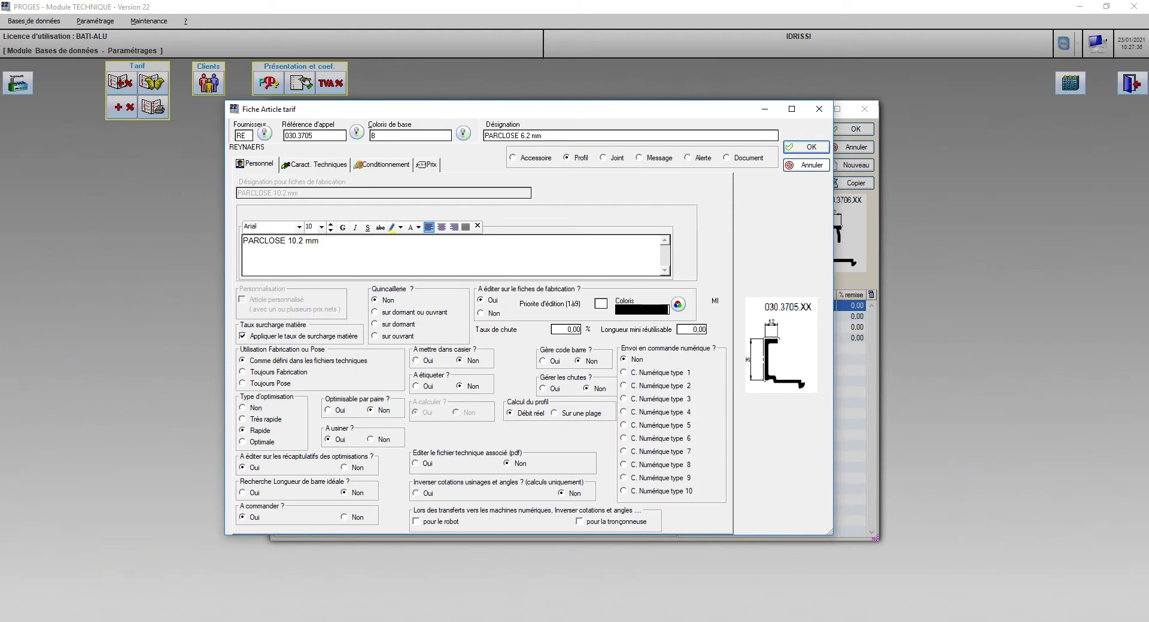
left_click(296, 240)
key("BackSpace")
key("BackSpace")
type("6")
Set the profile width to 6,2 mm and review the article's packaging and price settings
left_click(315, 164)
double_click(545, 257)
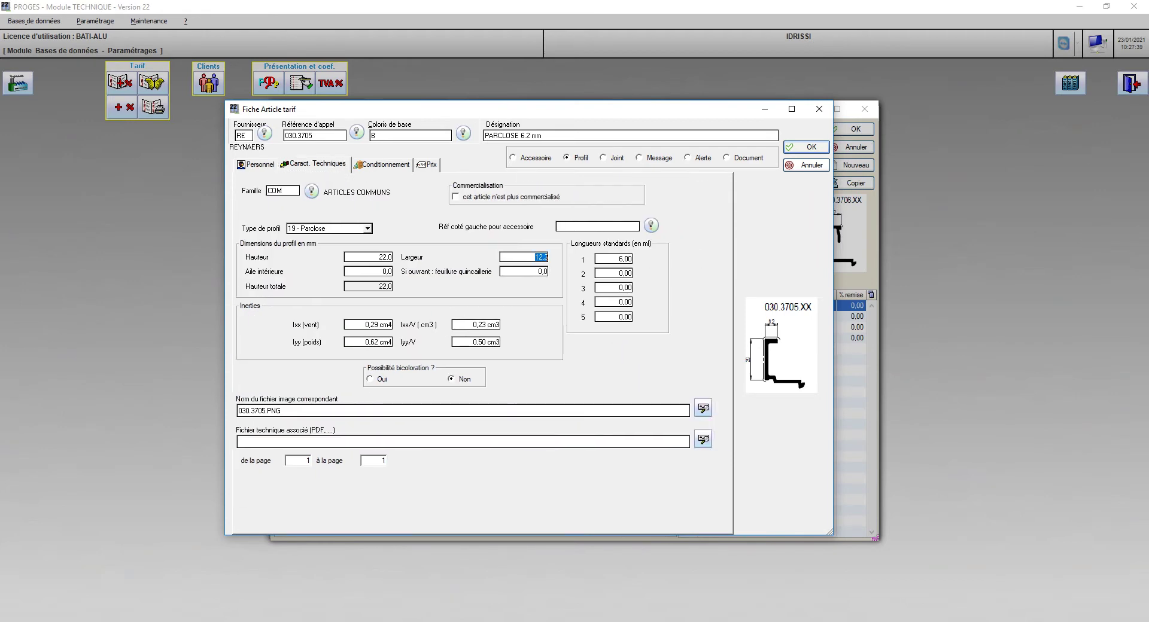
type("6,2")
double_click(626, 259)
left_click(383, 165)
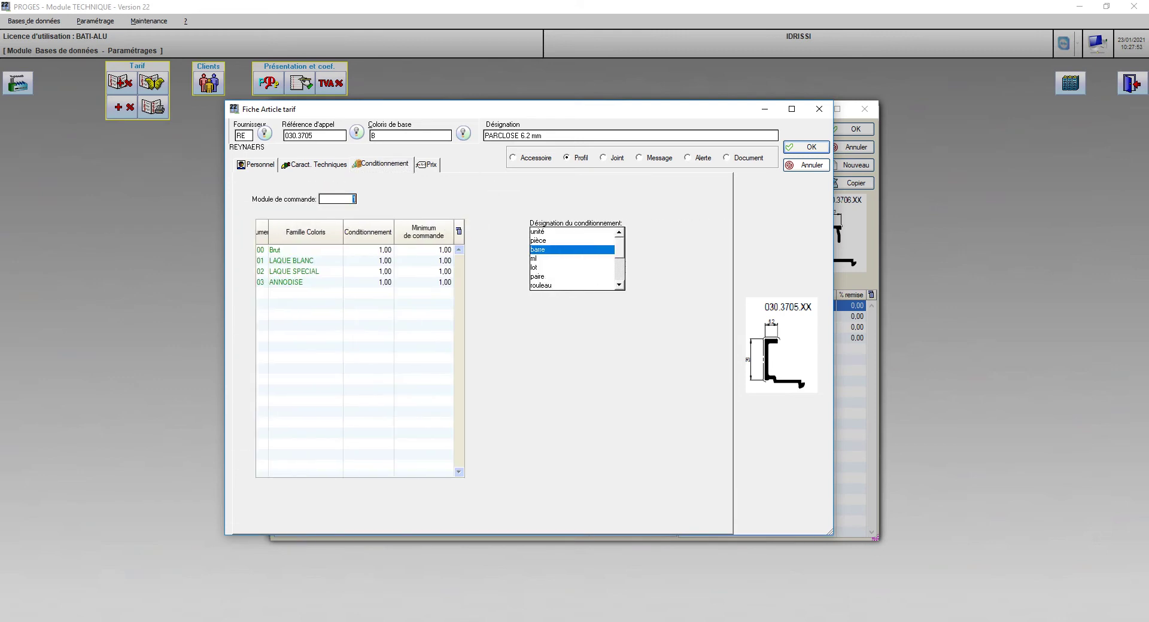
key("ctrl+Tab")
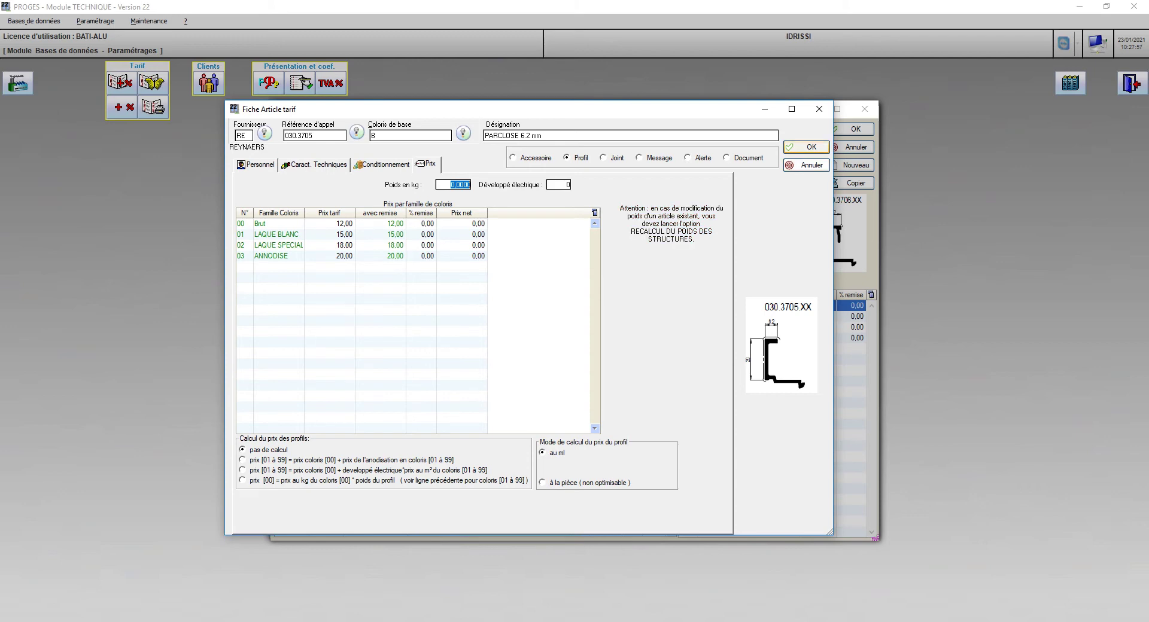
Save the new article and assign 030.3705 to the 25,50–27 mm option line
left_click(807, 147)
key("Escape")
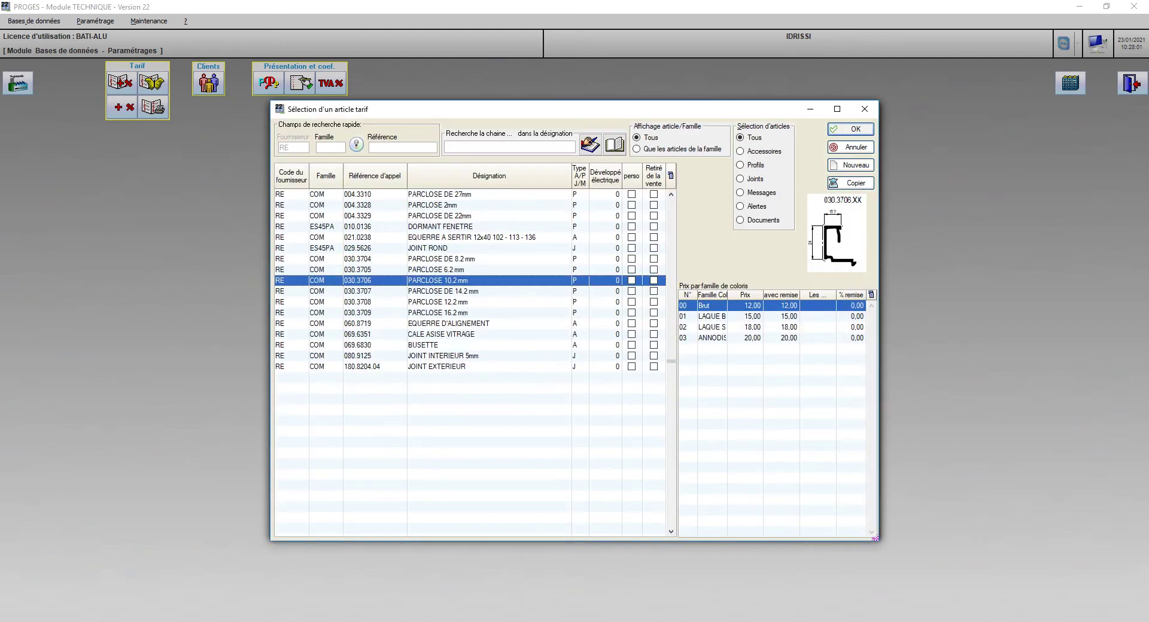
key("Escape")
key("alt+Tab")
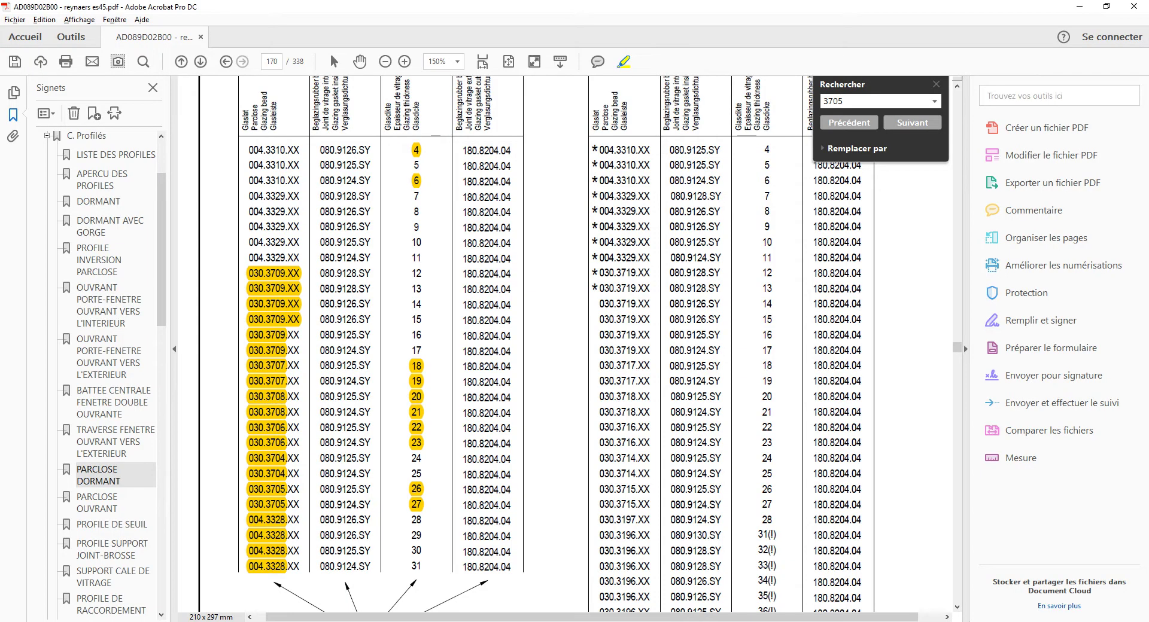
key("alt+Tab")
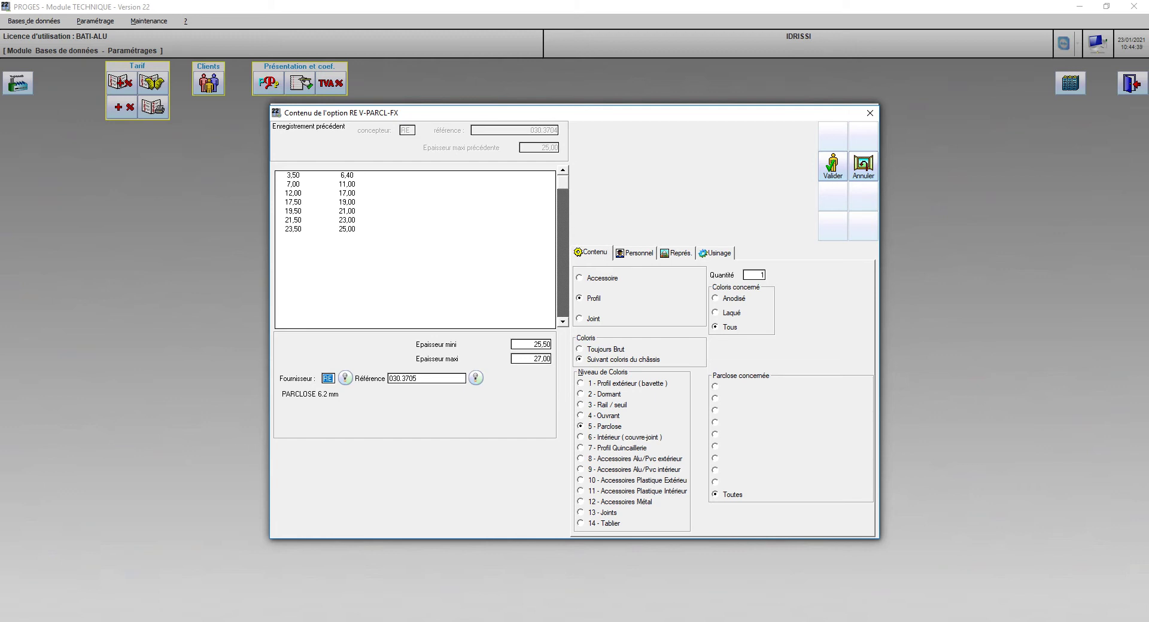
Recheck the glazing bead table in the PDF catalogue and save the 25,50–27 mm option line
key("alt+Tab")
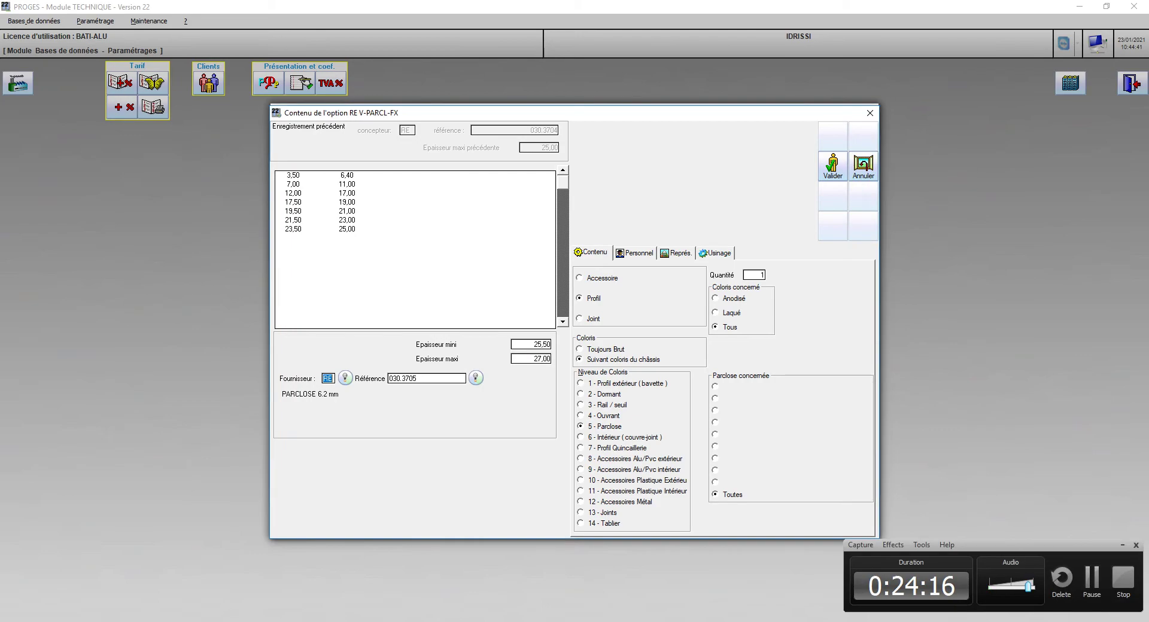
key("alt+Tab")
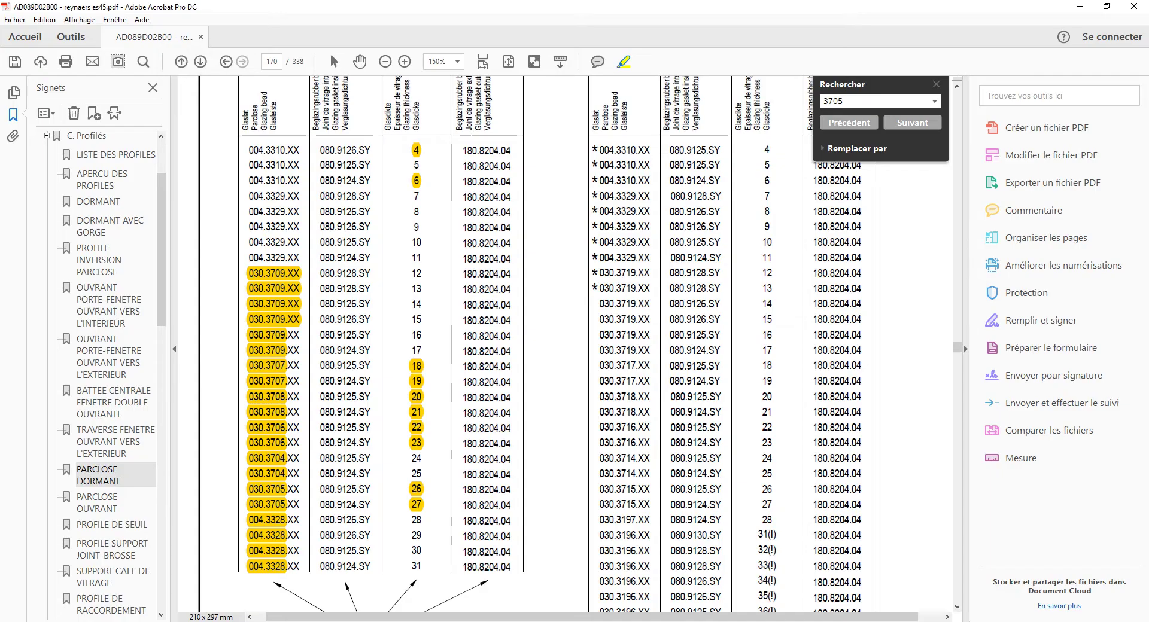
key("alt+Tab")
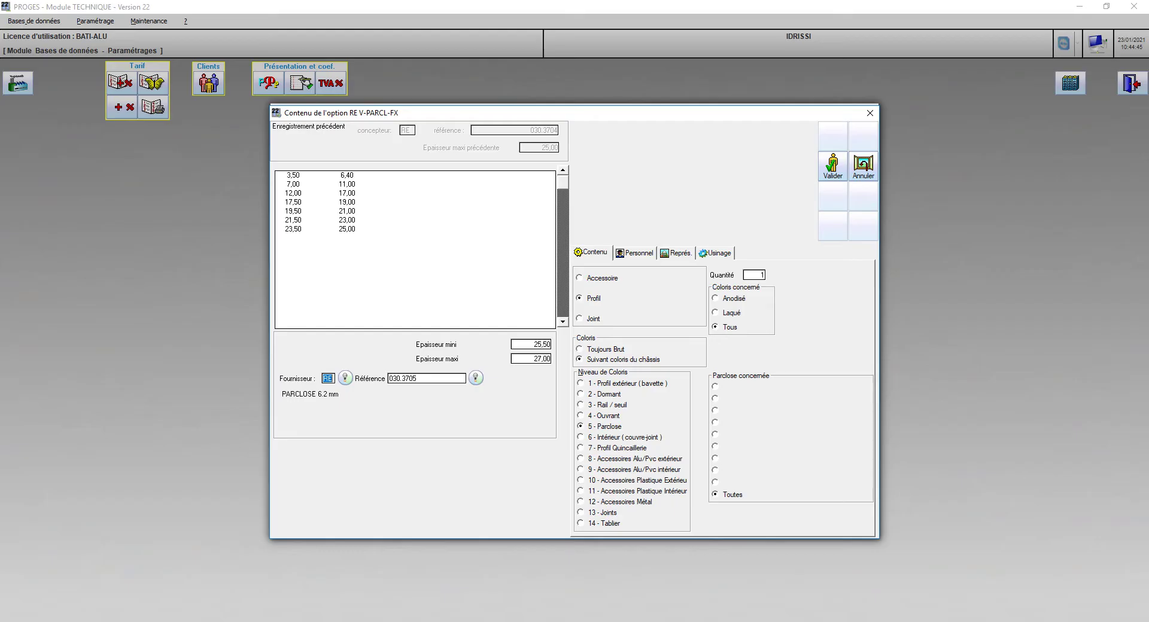
key("alt+Tab")
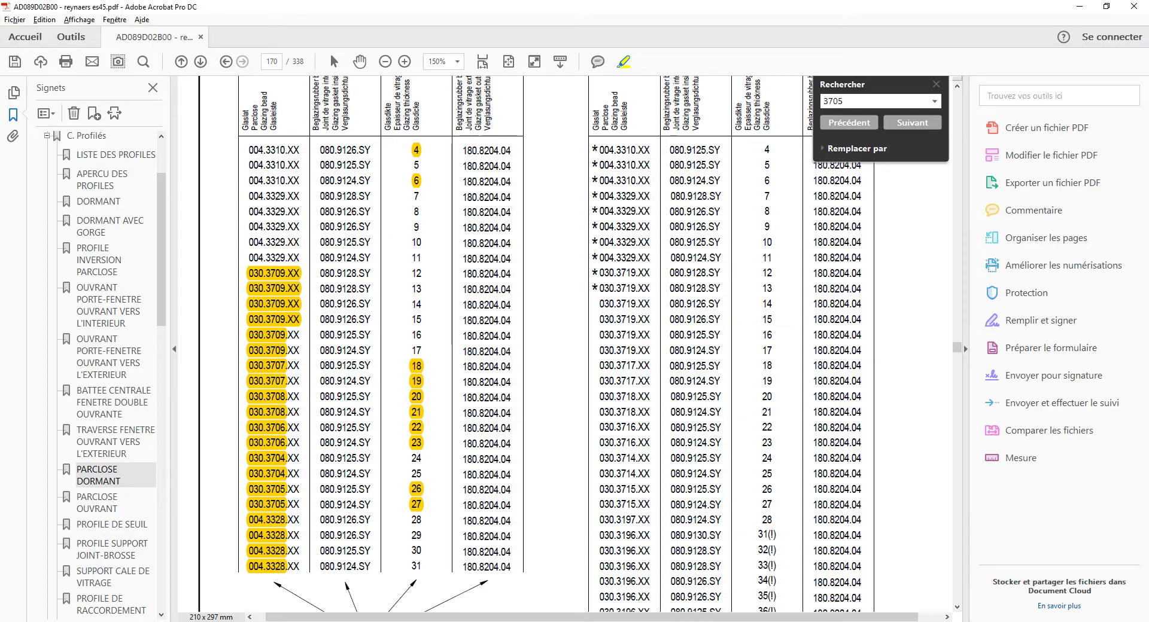
key("alt+Tab")
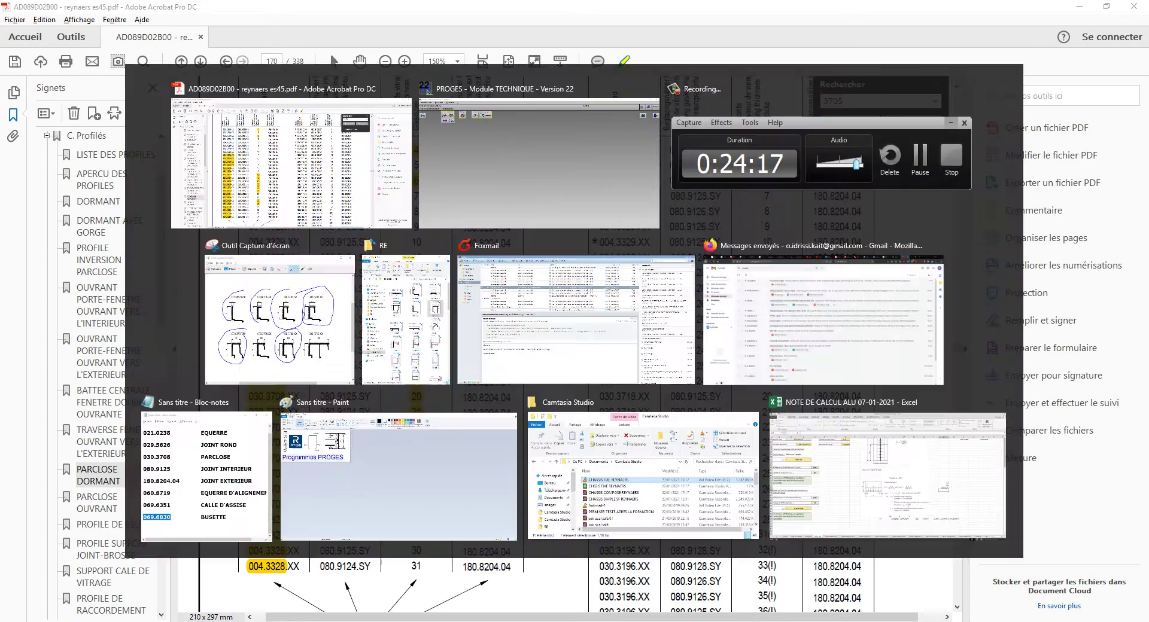
key("shift+Tab")
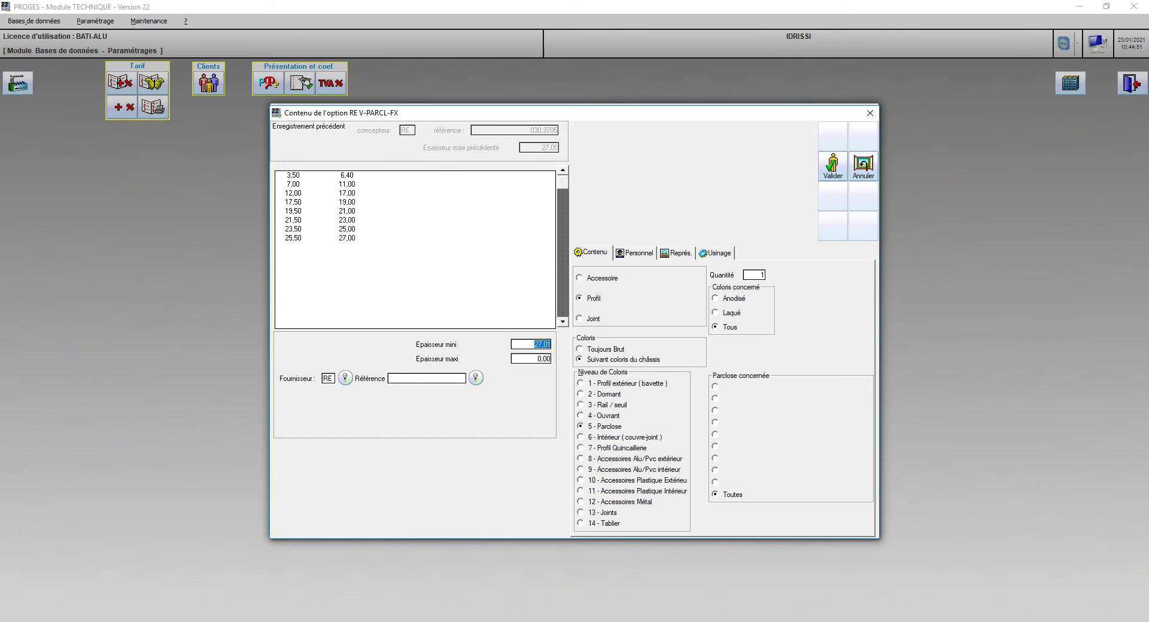
Set the next option line's glass thickness range to 27,5–31 mm and open the article selection for its reference
type("27,5")
key("Tab")
type("31")
key("Tab")
key("Tab")
key("Tab")
key("Return")
Check the bead reference in the PDF catalogue, assign 004.3328 to the 27,50–31 mm line, save it, and end line entry
key("alt+Tab")
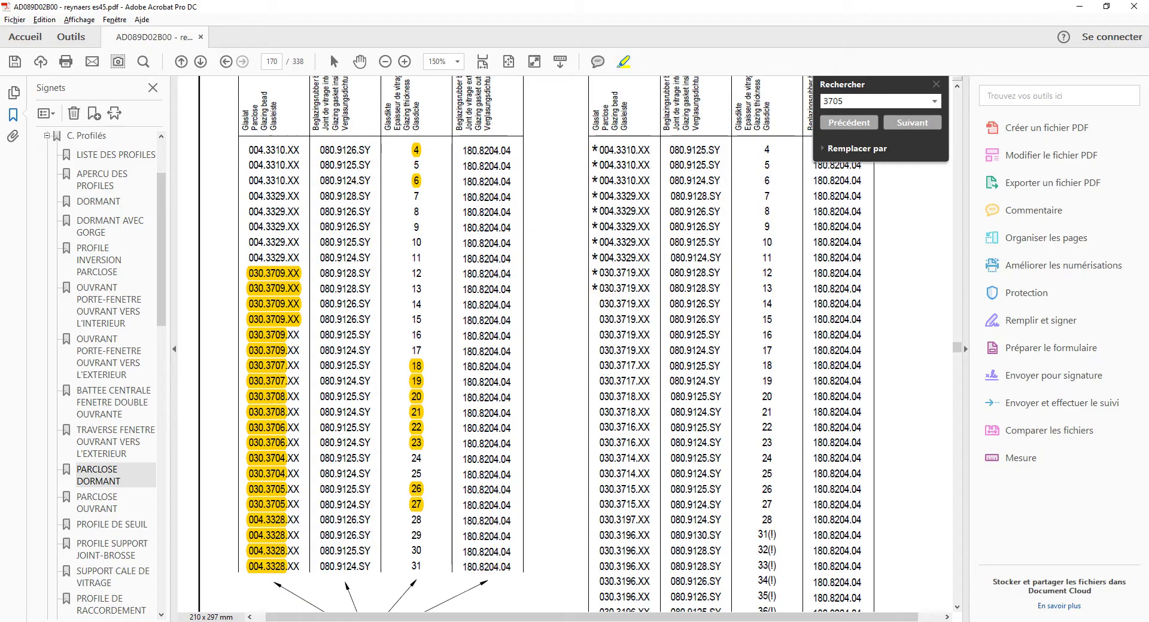
key("alt+Tab")
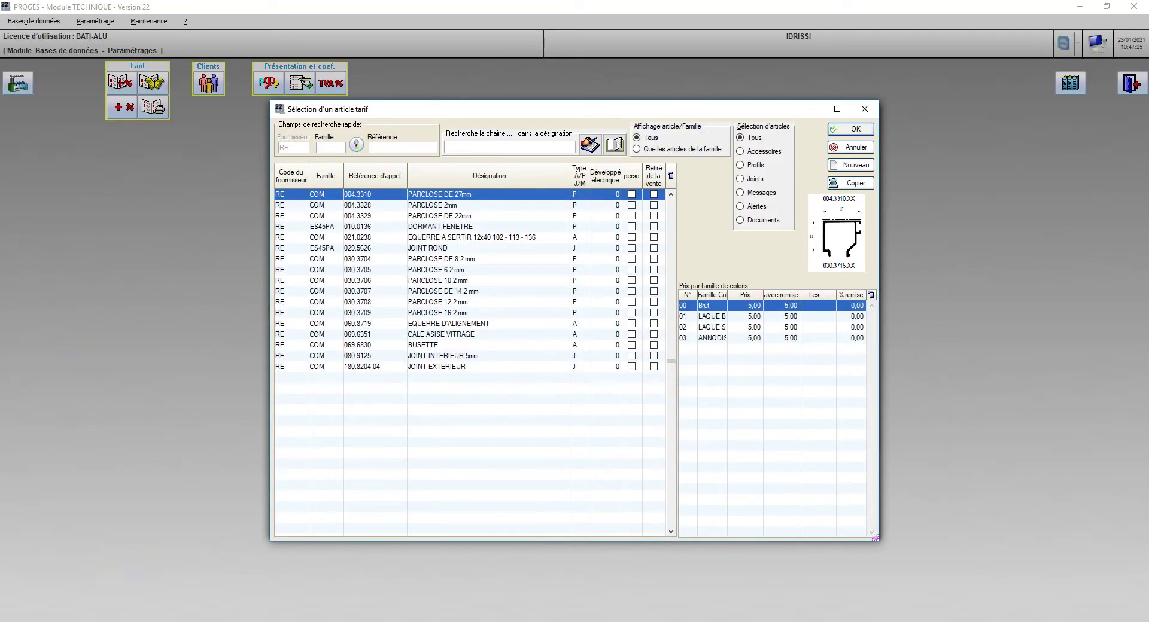
key("alt+Tab")
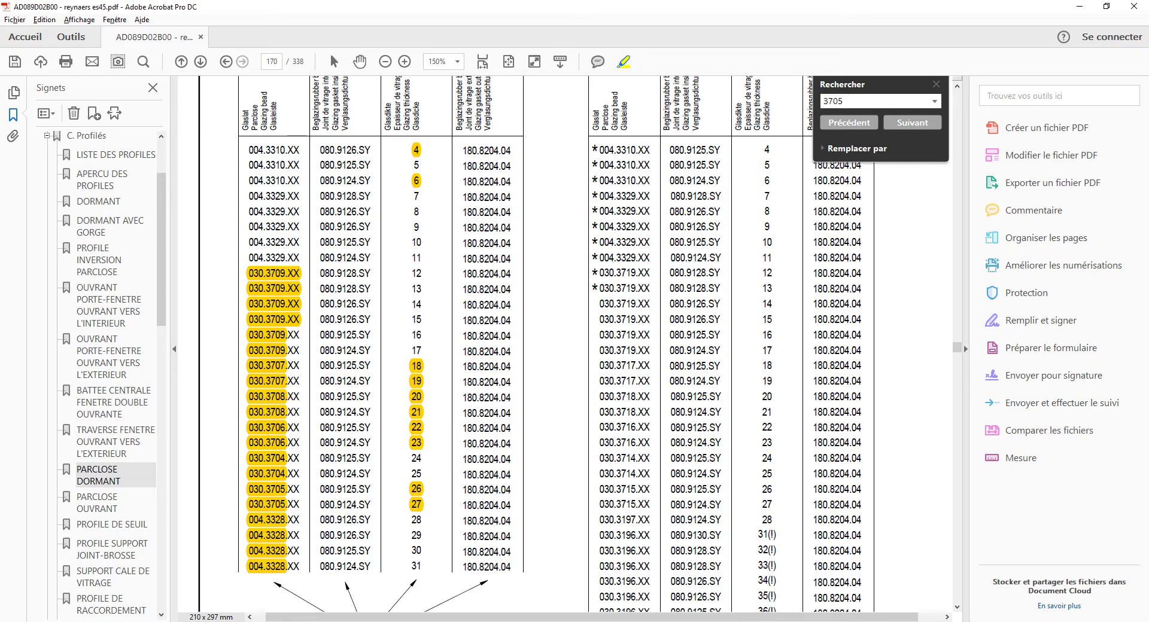
key("alt+Tab")
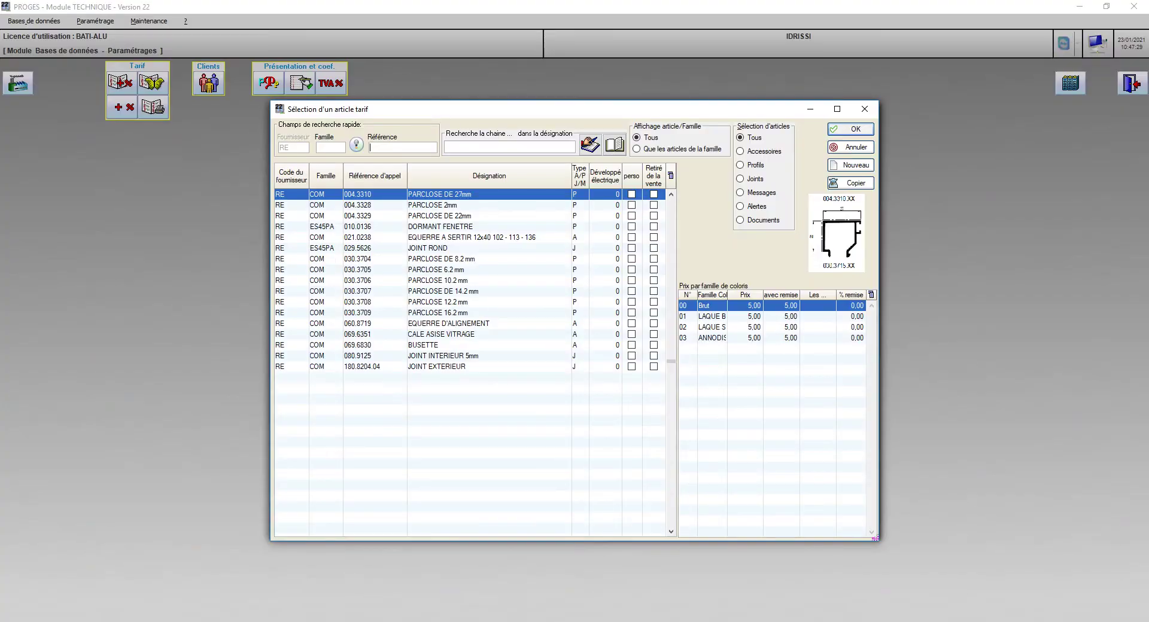
key("Down")
key("Return")
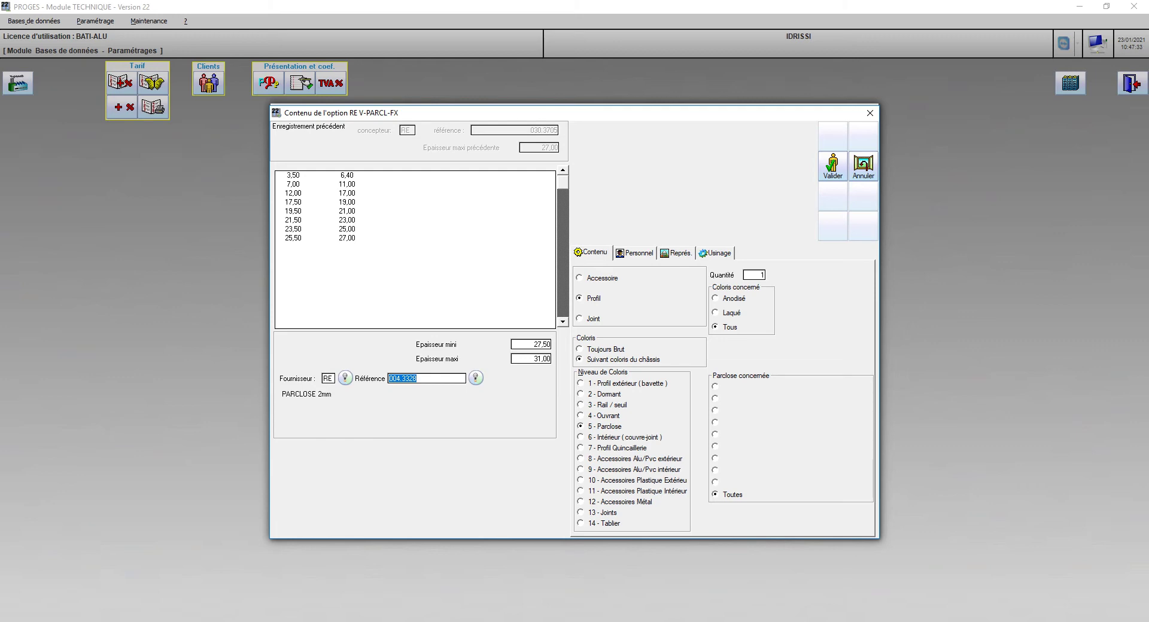
key("Return")
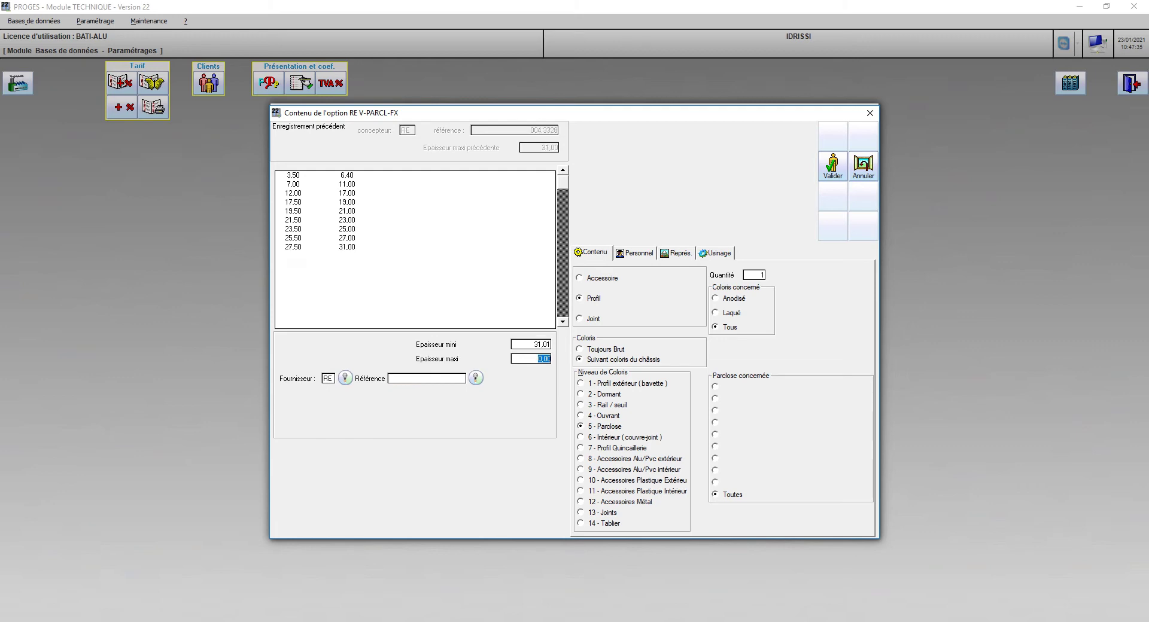
key("Escape")
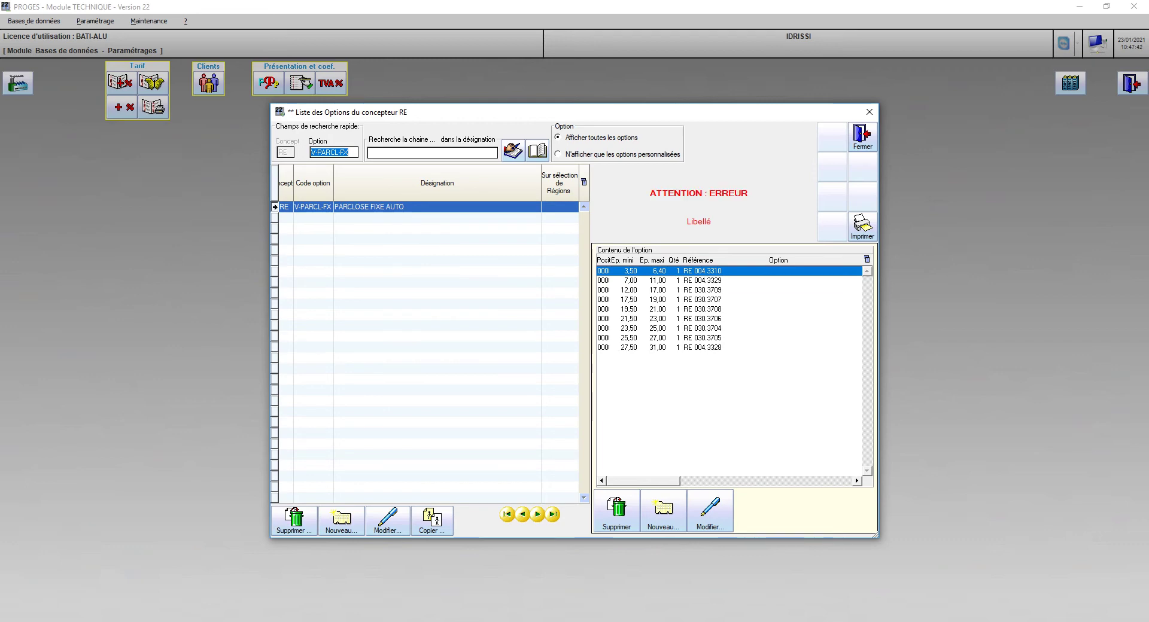
Copy the V-PARCL-FX option as a new option with code V-JT-INT
left_click(432, 522)
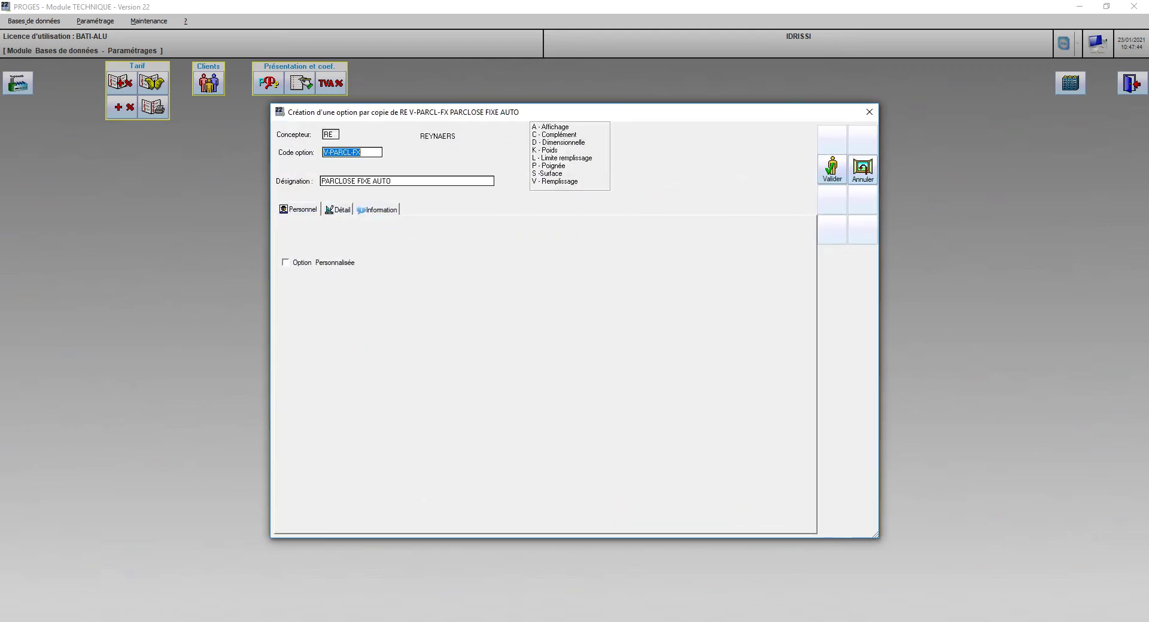
left_click(344, 152)
left_click_drag(328, 152, 361, 152)
type("JT")
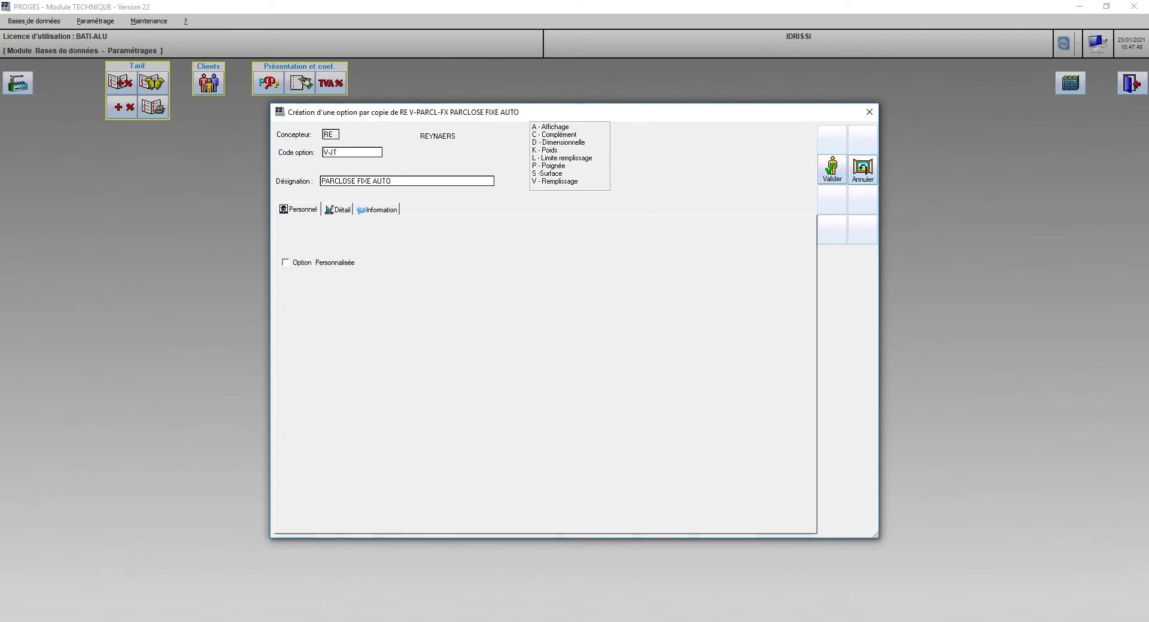
type("-INT")
Change the copied option's designation to JOINT INT FIXE AUTO and save the option
key("Tab")
key("ctrl+shift+Left")
key("ctrl+shift+Left")
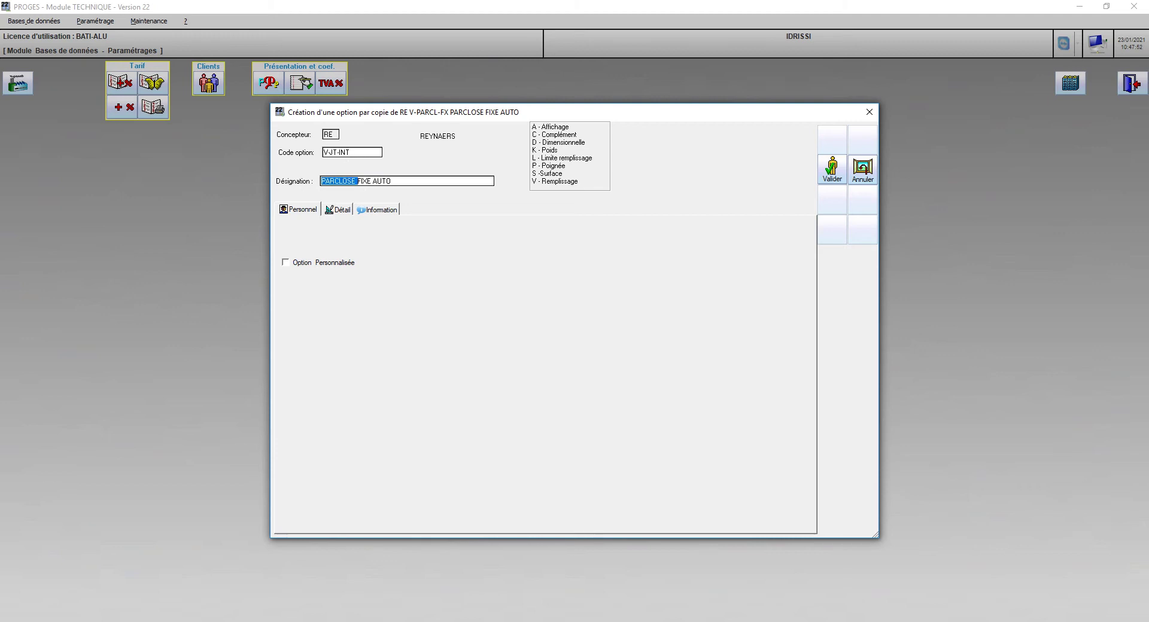
type("JOINT INT")
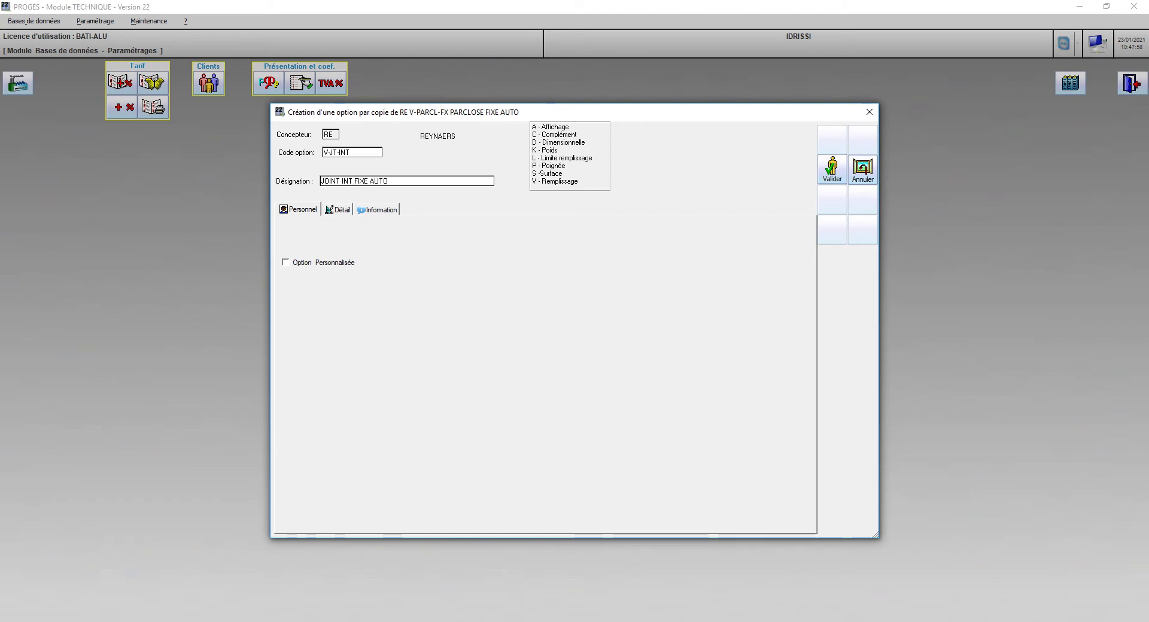
key("Return")
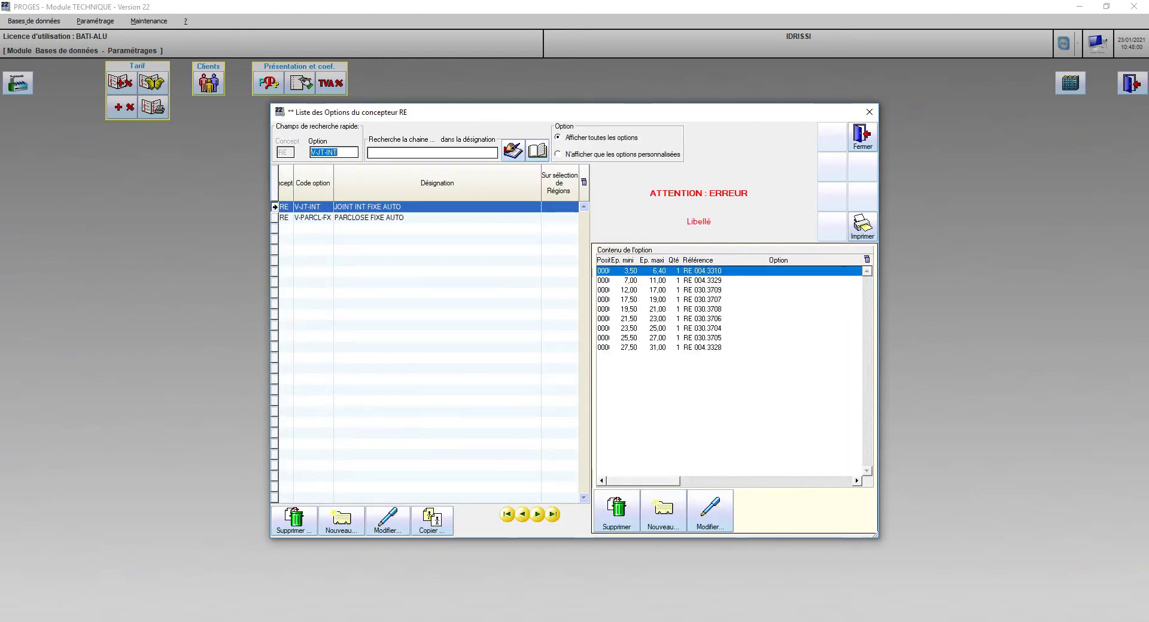
View the first V-JT-INT line and highlight gasket 080.9126 for 4 mm glass in the PDF catalogue's bead table
double_click(702, 272)
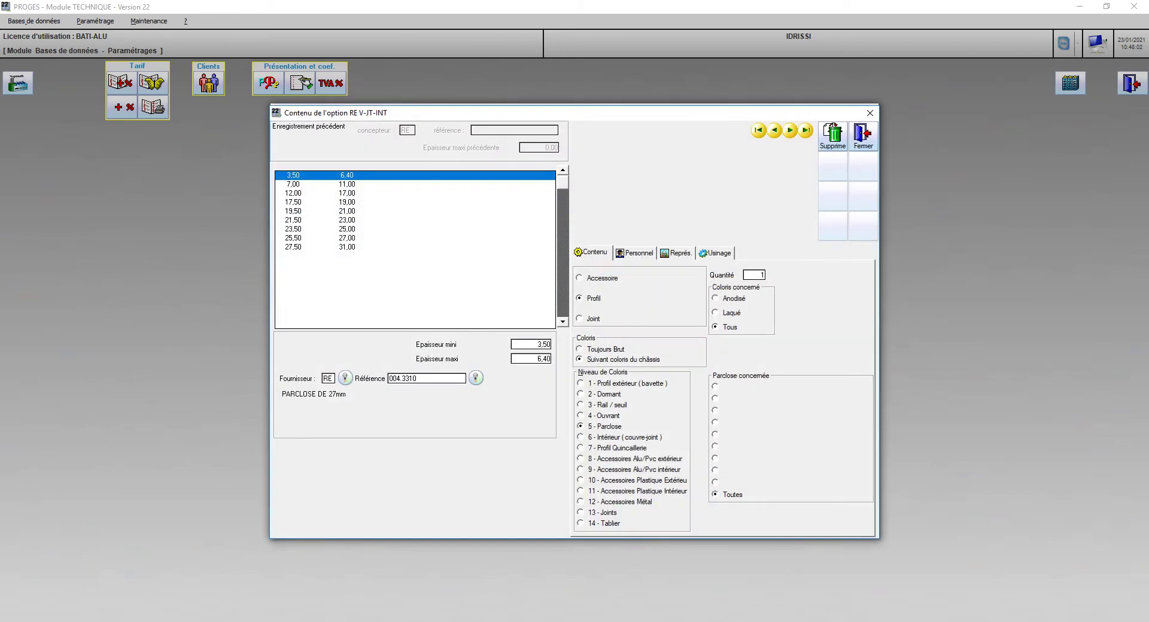
key("alt+Tab")
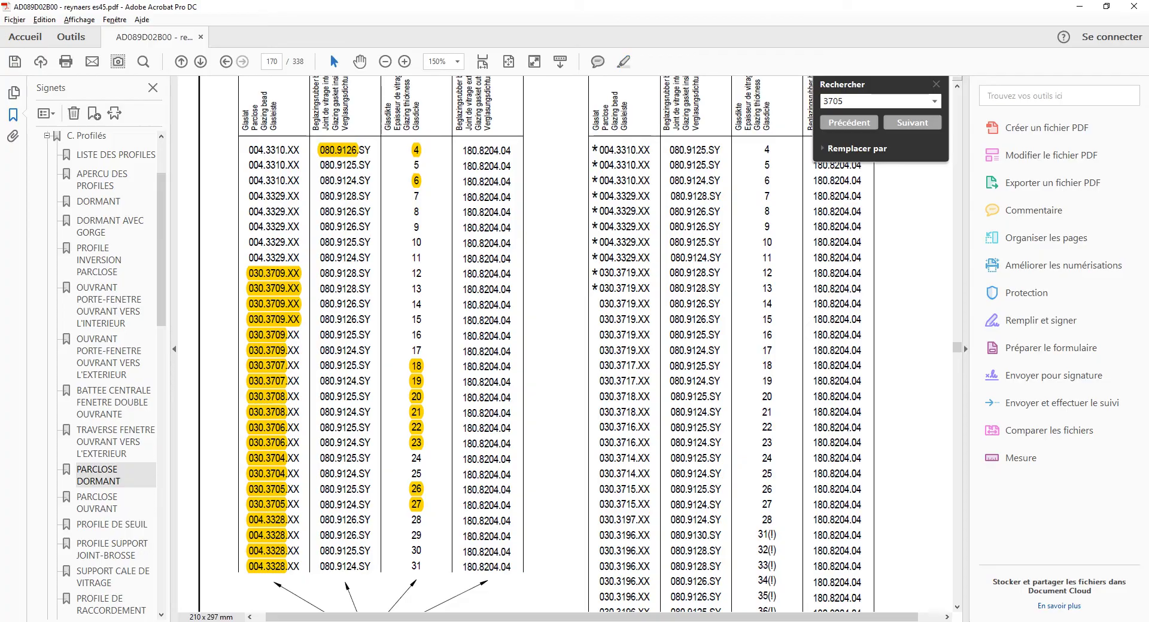
key("alt+Tab")
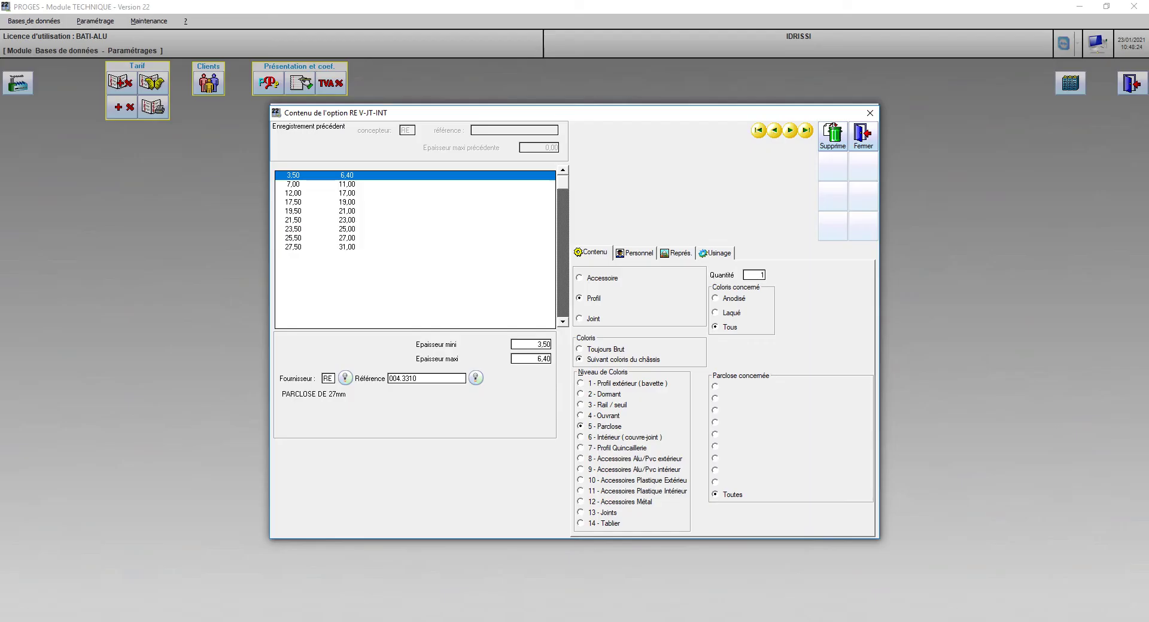
key("Escape")
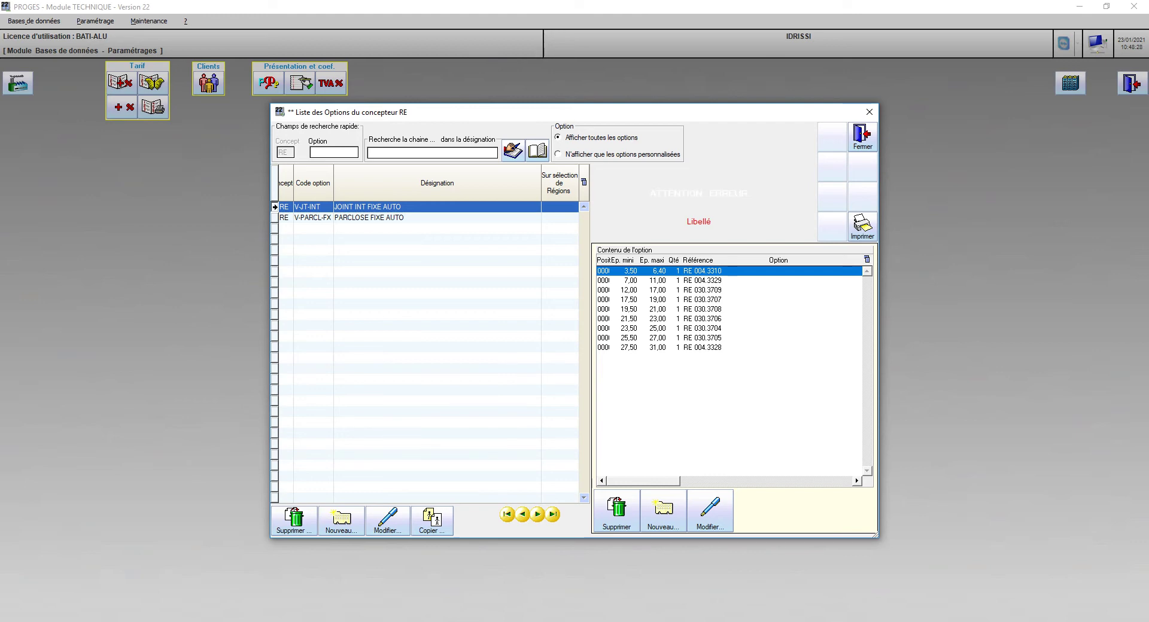
Delete the copied 3,50–6,40 mm and 7–11 mm bead lines from the V-JT-INT option
key("Delete")
key("Return")
key("Delete")
key("Return")
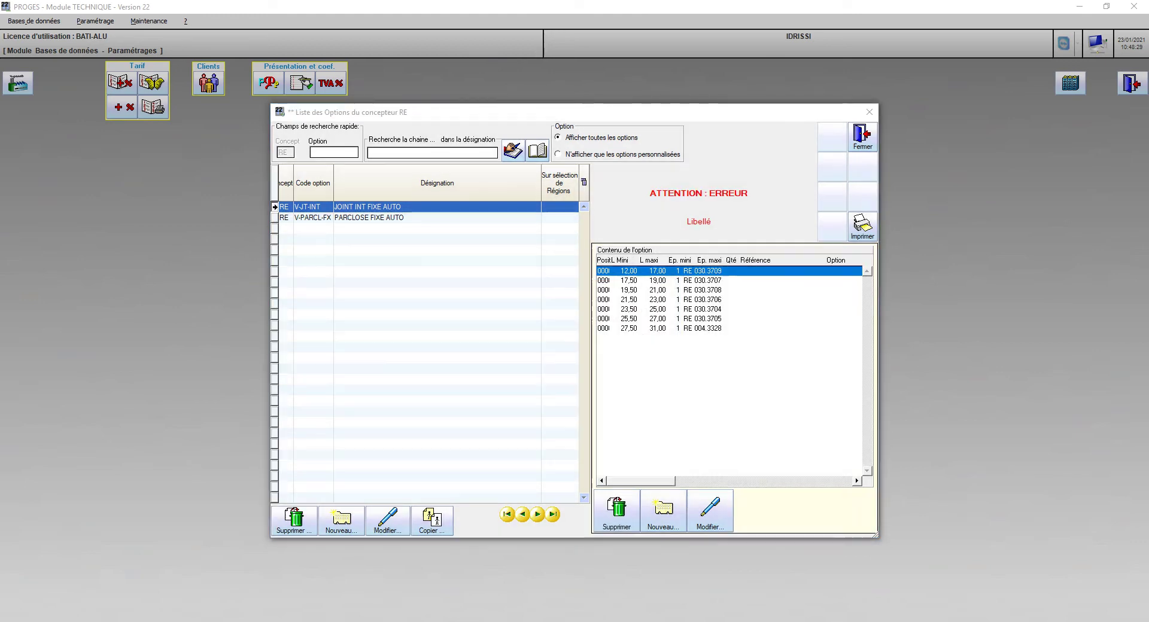
Delete all the content lines of the V-JT-INT option
key("Return")
key("Return")
key("Return")
key("Return")
key("Return")
key("Return")
key("Return")
key("Return")
key("Return")
key("Return")
key("Return")
key("Return")
key("Return")
key("Return")
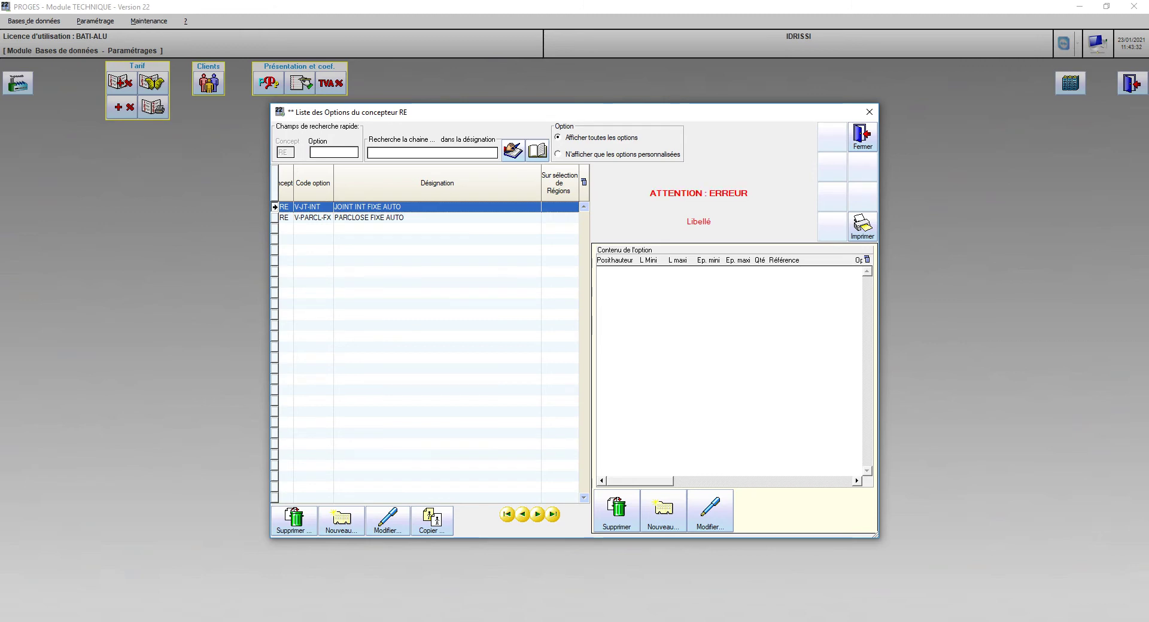
left_click(664, 512)
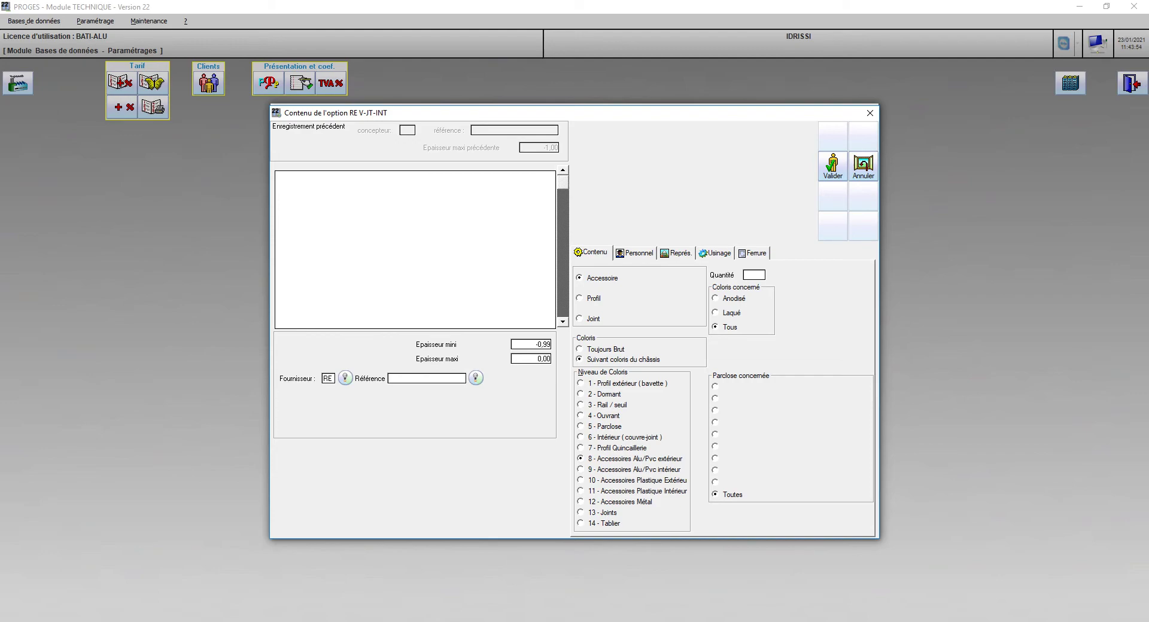
key("alt+Tab")
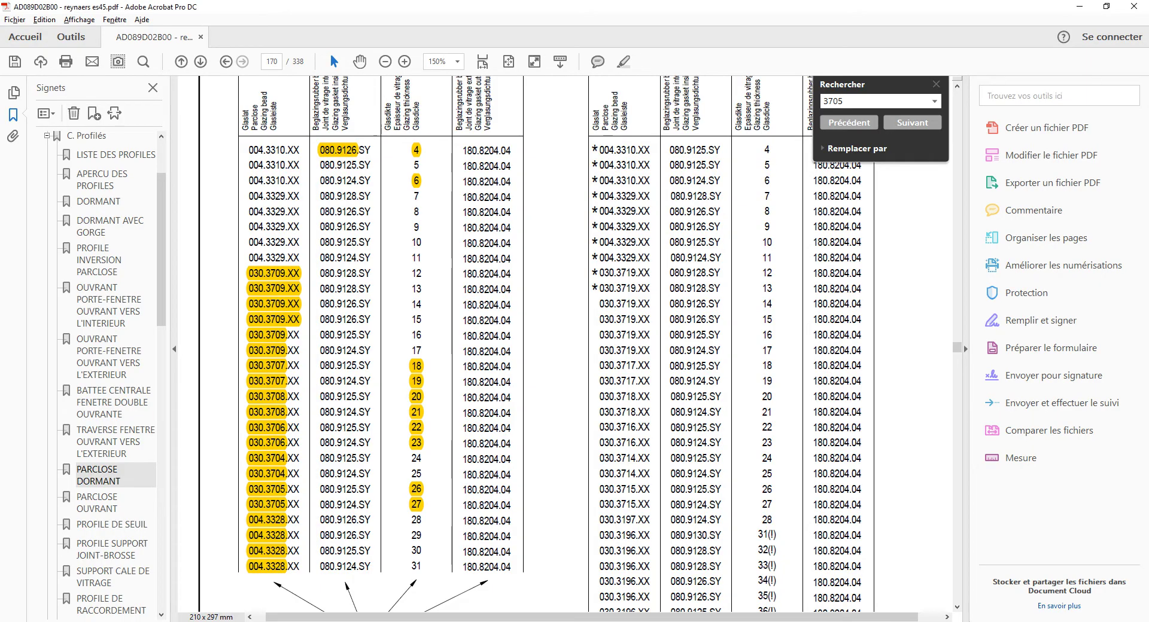
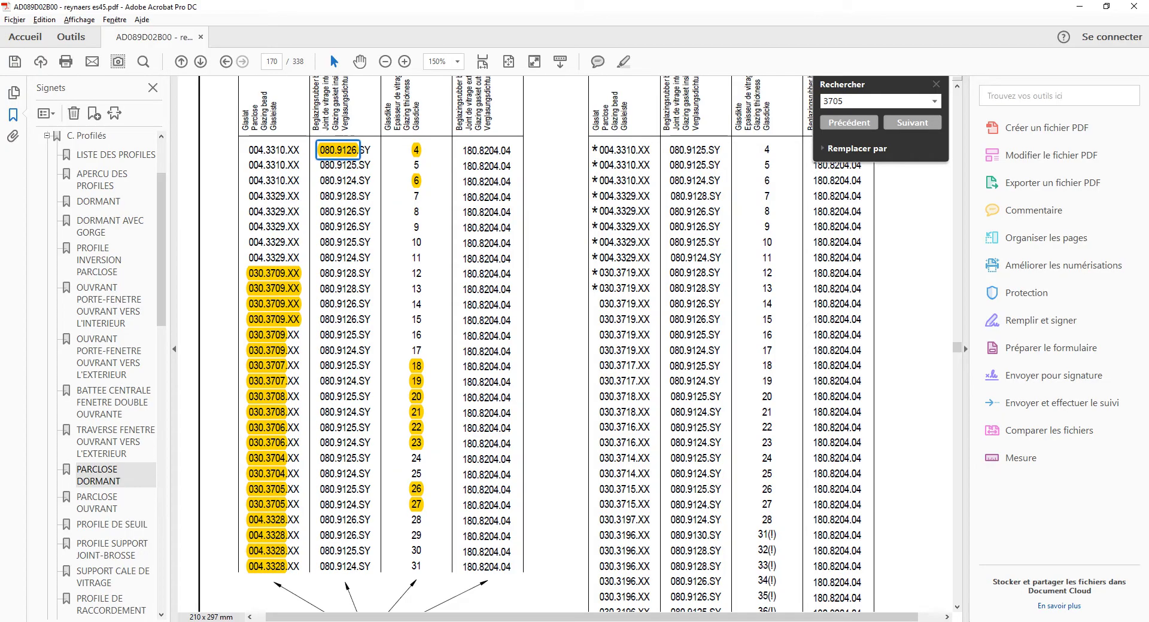
key("alt+Tab")
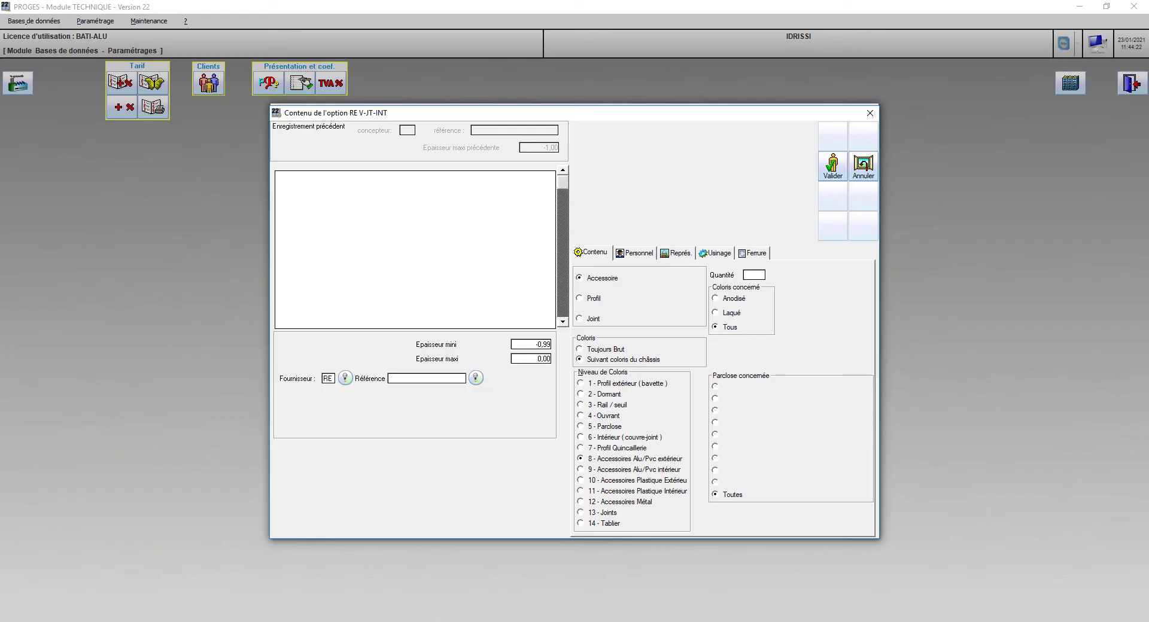
key("Tab")
left_click(863, 167)
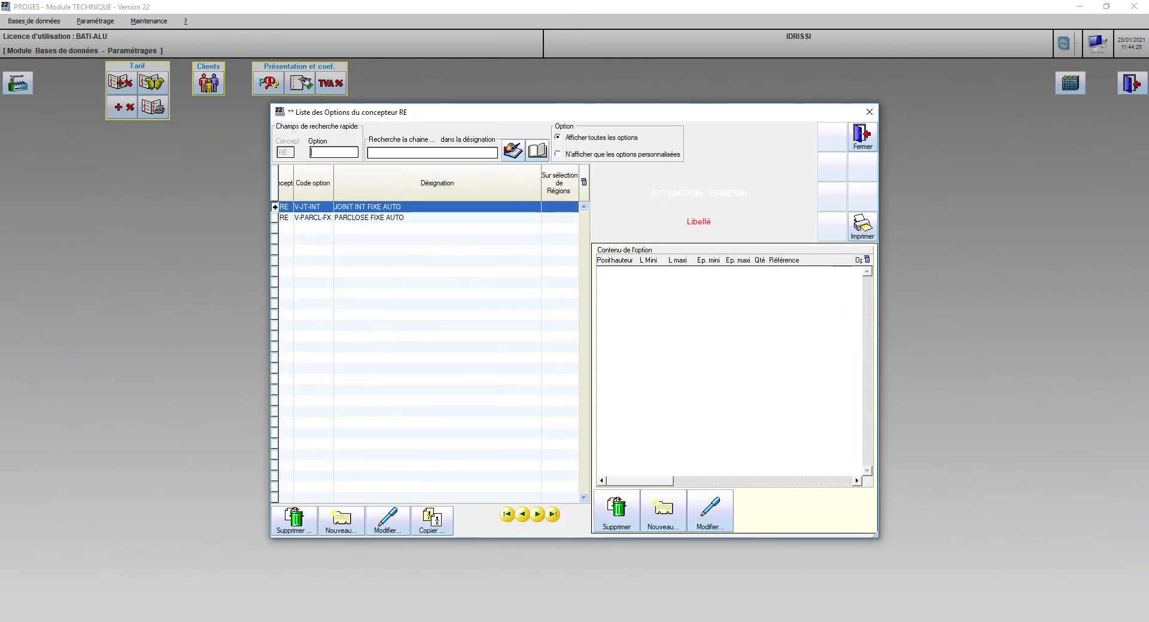
Create a new option with code D-JT-INT and designation "OPION JOINT INT AUTO"
left_click(340, 520)
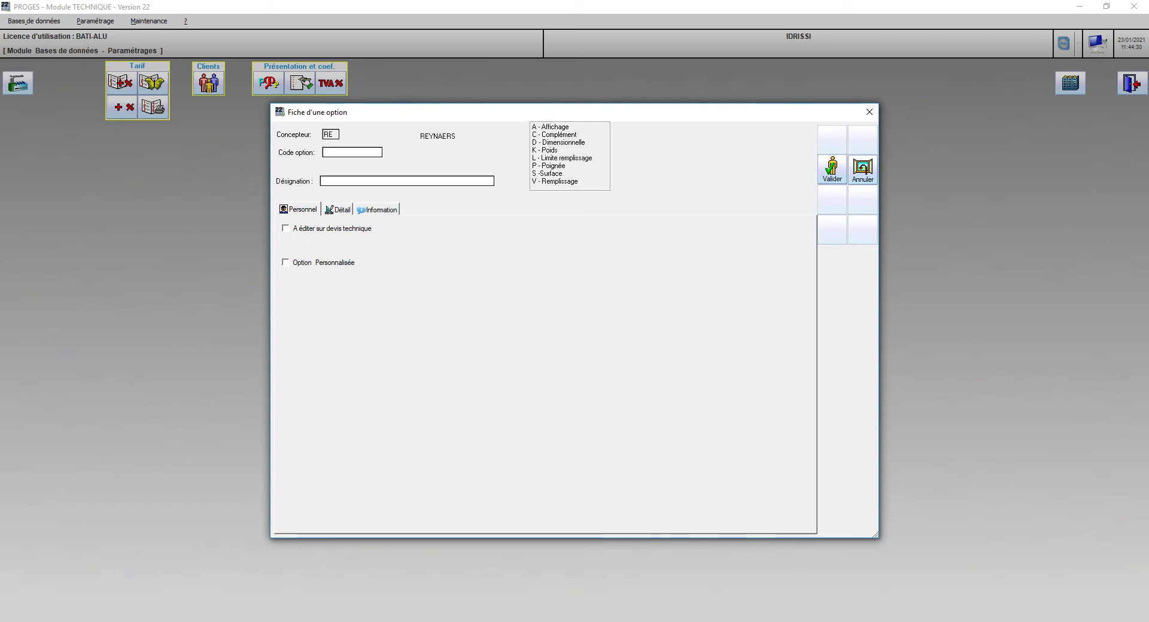
type("D-JT-INT")
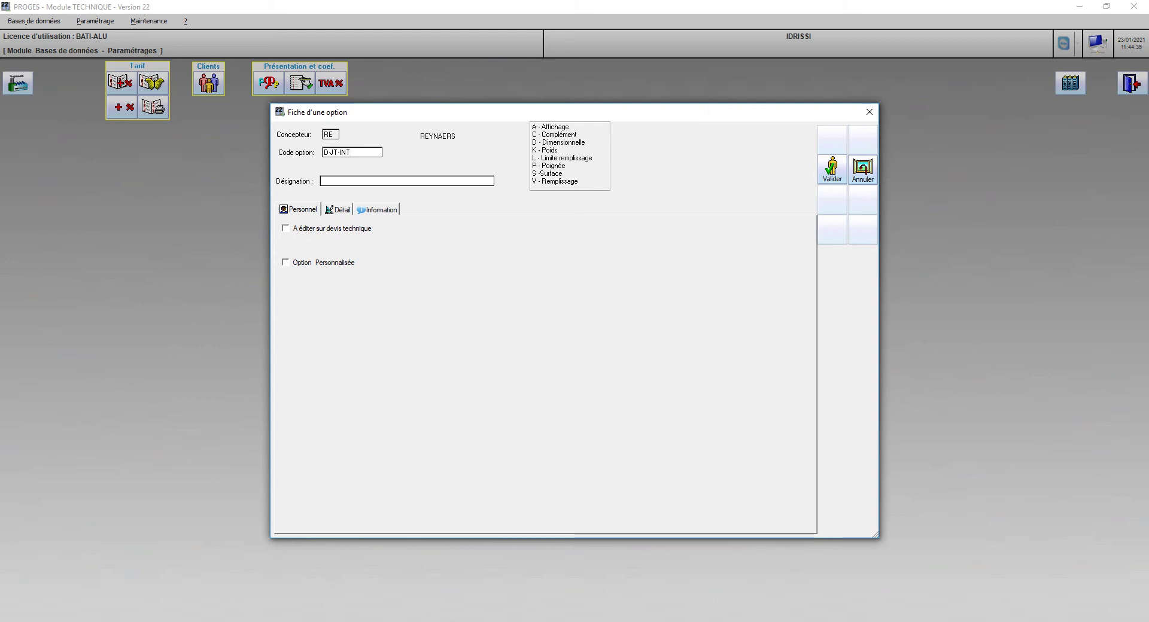
key("Tab")
type("OPION JOINT INT AUTO")
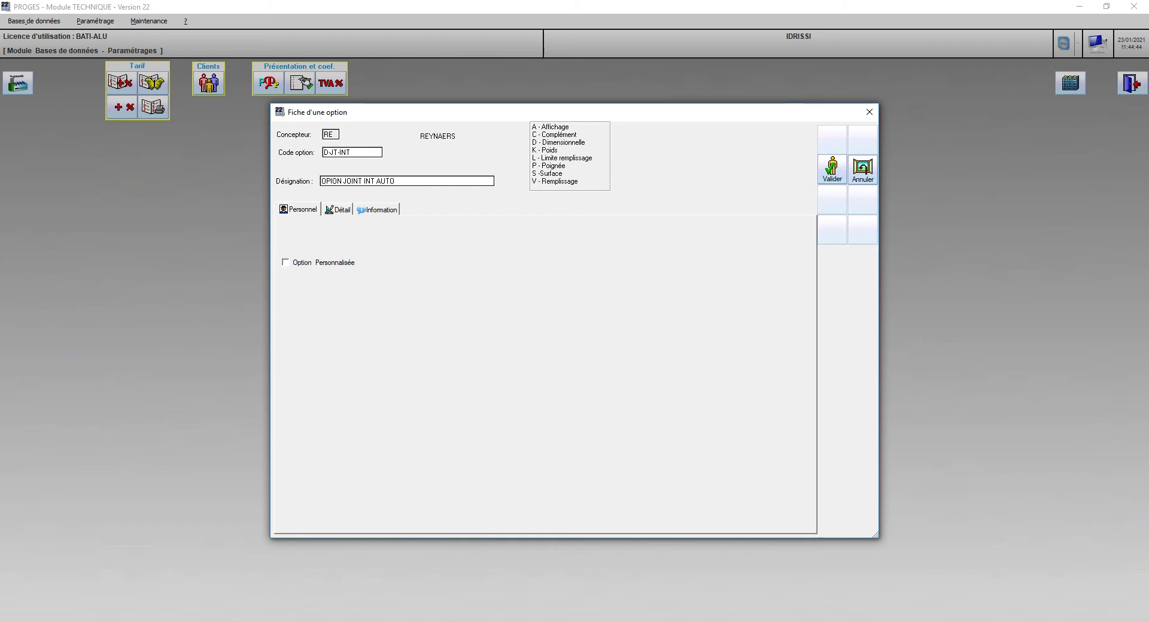
key("Return")
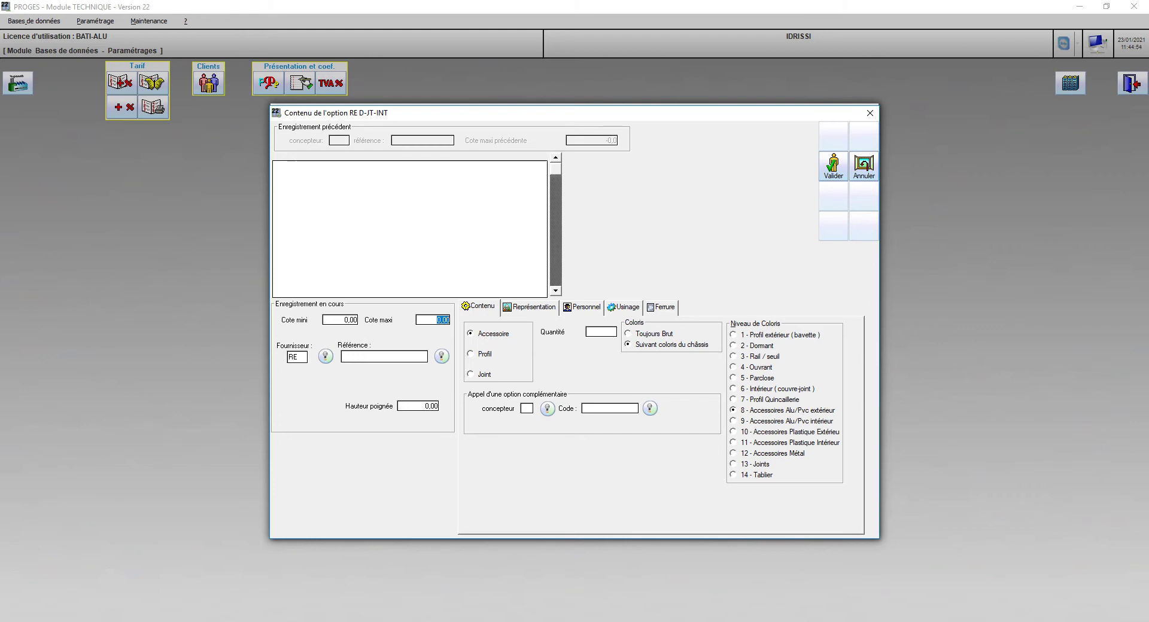
Set the first content line to Toujours Brut, Cote mini 3,5 and Cote maxi 4,10, and consult the glazing gasket table in Acrobat
left_click(654, 334)
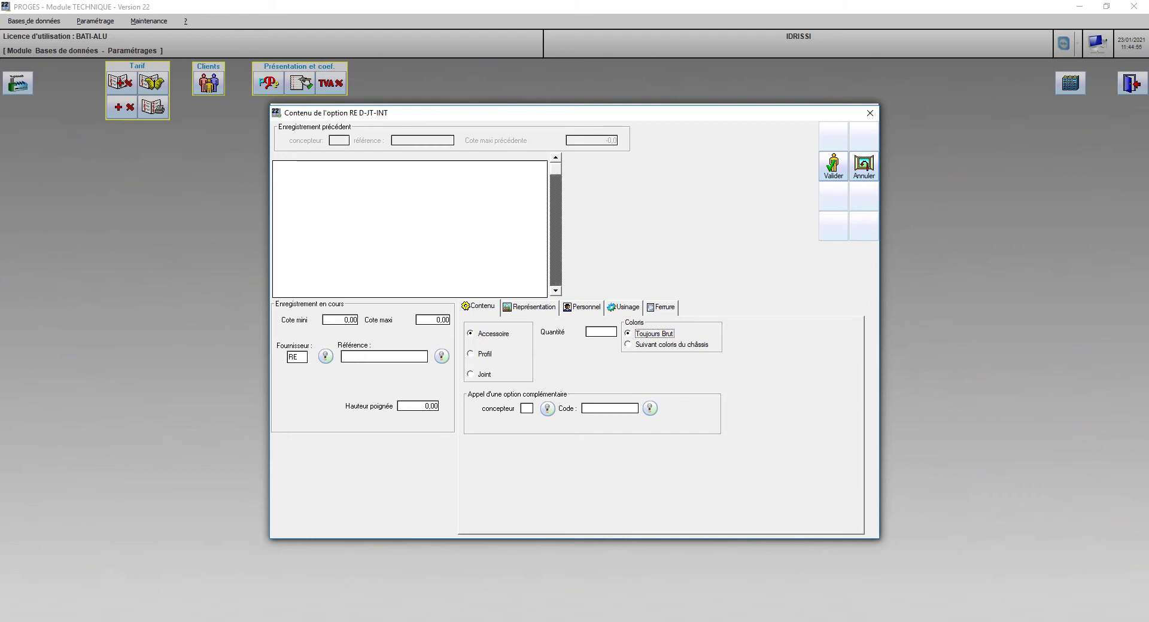
left_click(347, 320)
type("3,5")
key("Tab")
type("4,10")
key("alt+Tab")
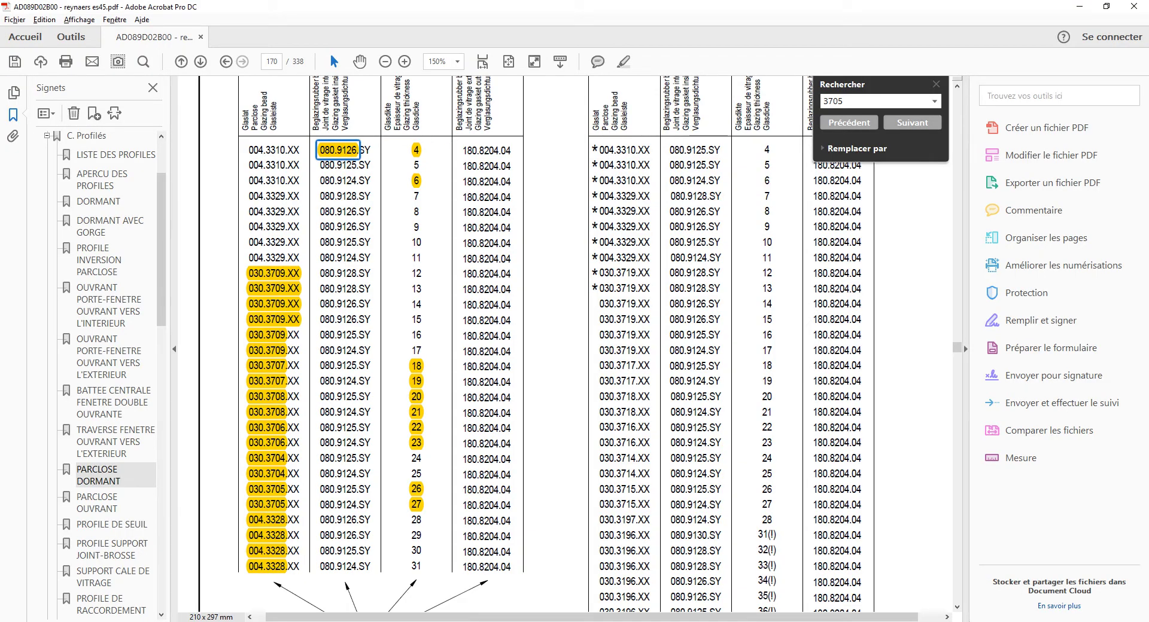
key("alt+Tab")
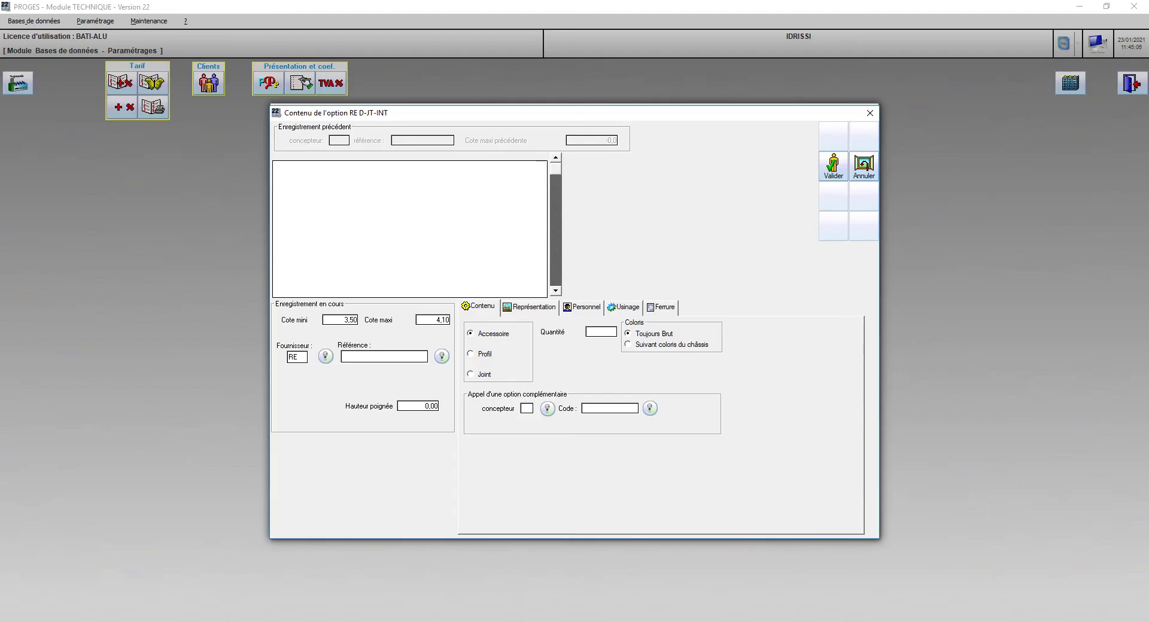
Start a new tariff article from the line's joint reference selection and assign it the image 080.9126.SY.PNG
left_click(442, 356)
left_click(754, 179)
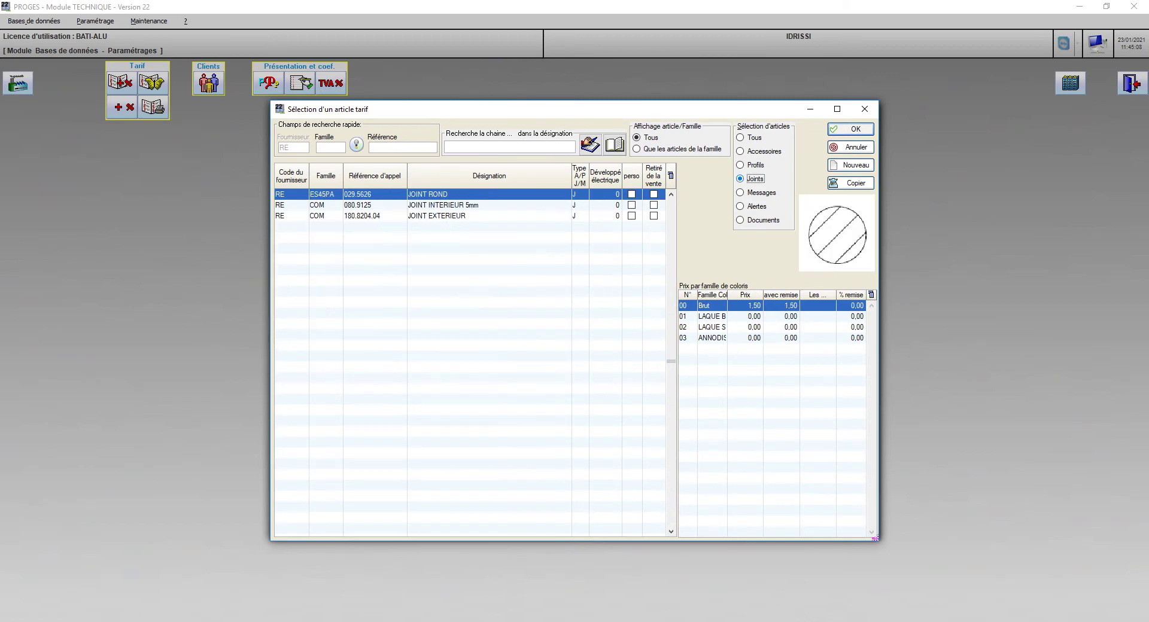
left_click(851, 165)
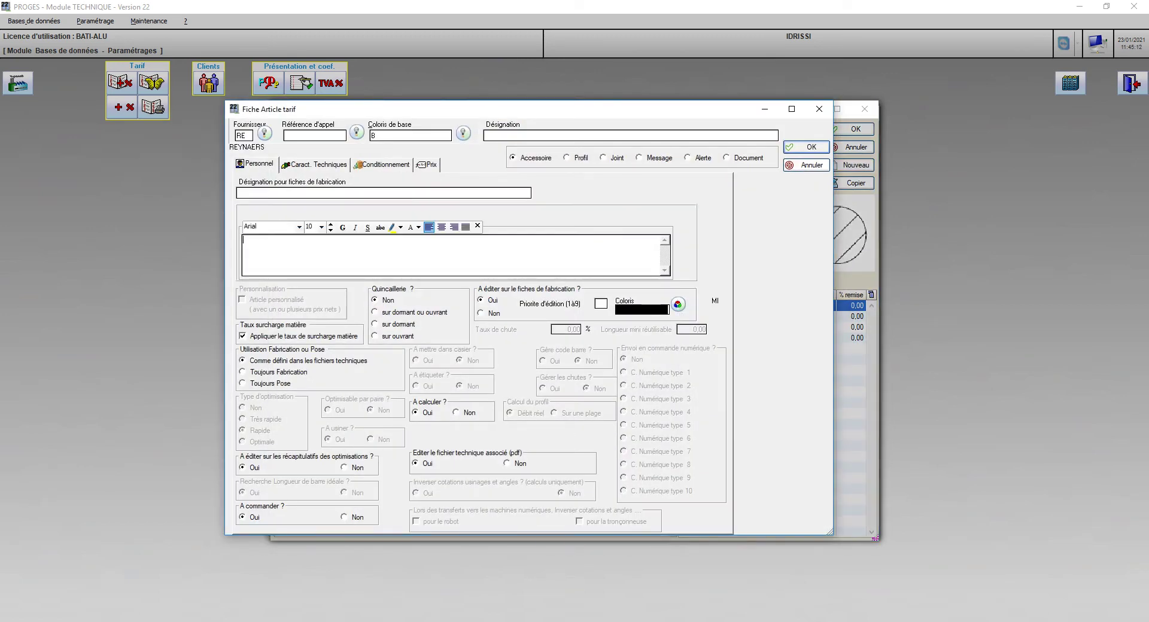
left_click(315, 164)
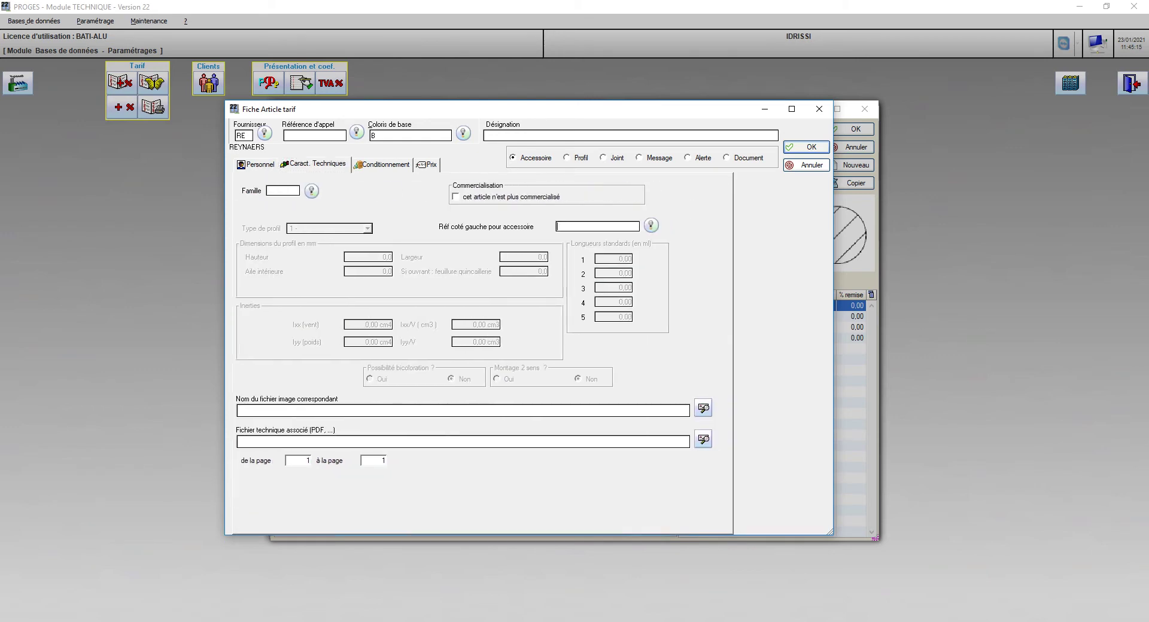
left_click(704, 409)
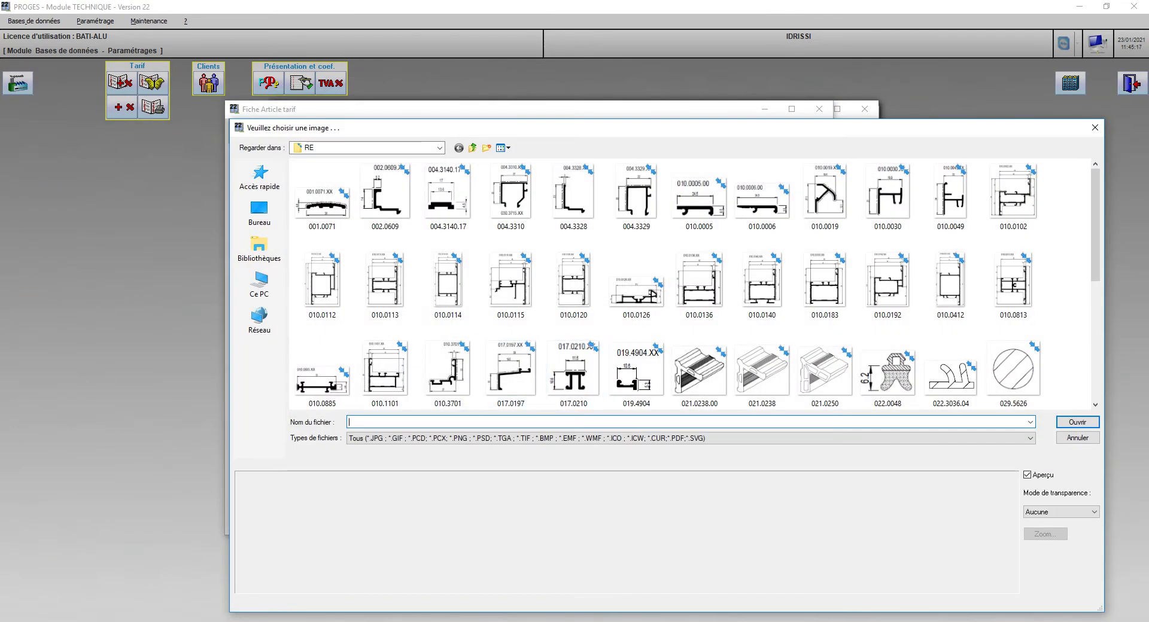
scroll(688, 287, "down", 5)
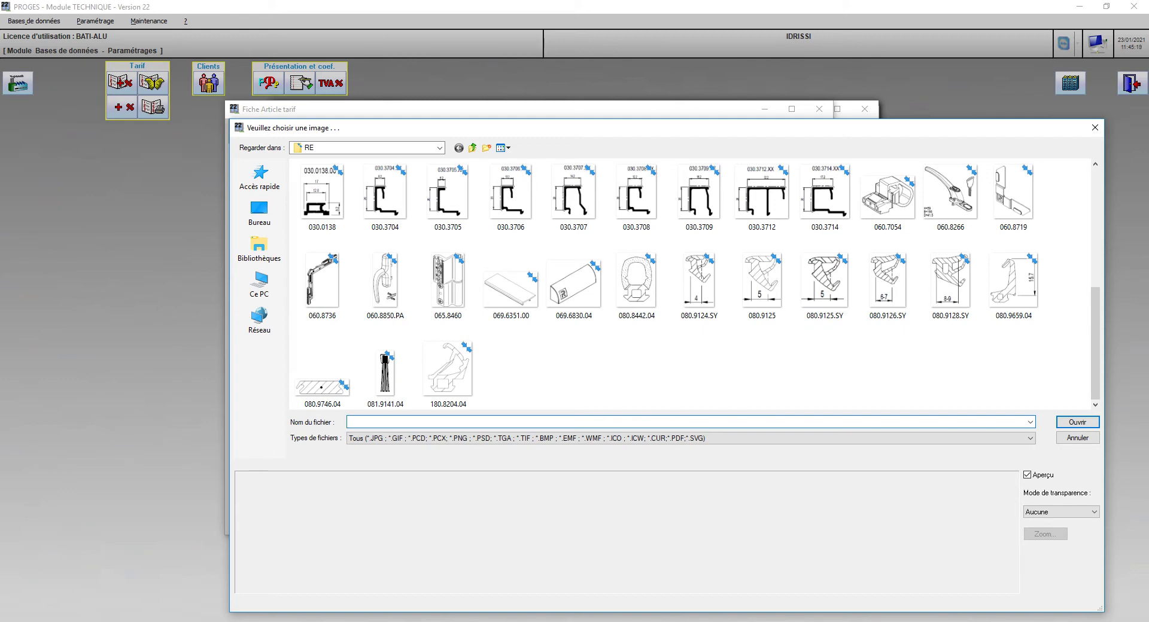
double_click(887, 282)
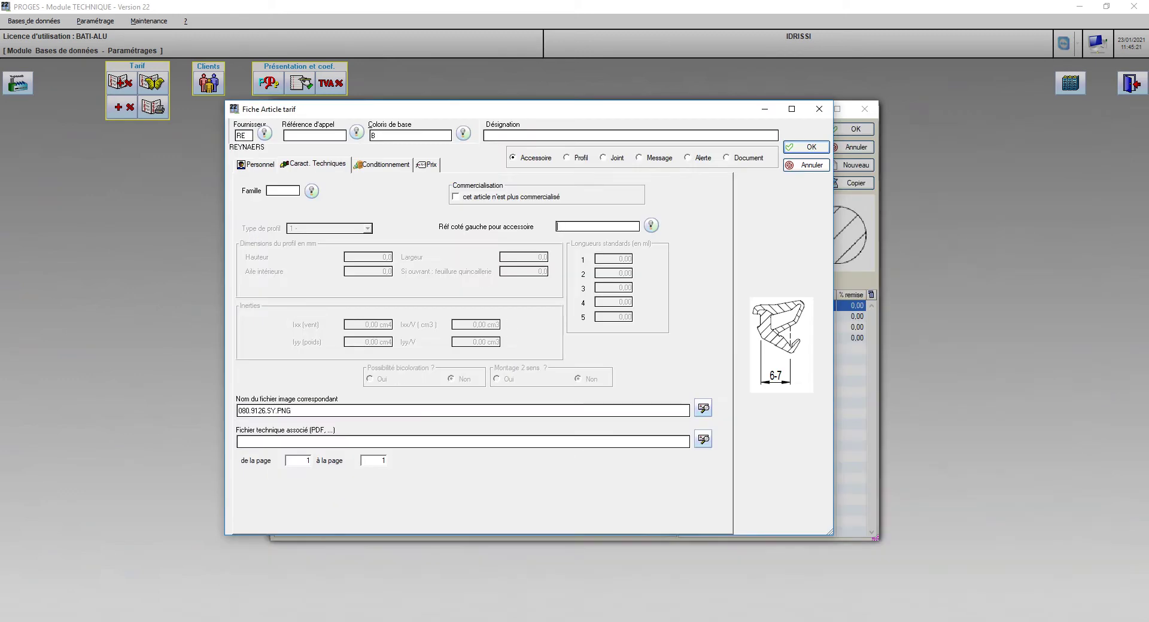
Give the article the reference 080.9126, copied from the image file name, and the designation "JOINT INT 6-7 mm"
key("Tab")
left_click_drag(266, 412, 237, 411)
right_click(247, 411)
left_click(268, 456)
left_click(314, 136)
key("ctrl+v")
key("Tab")
key("Tab")
type("JOINT INT 6-7 mm")
Classify the article as Joint in family COM and exclude it from the optimisation summaries
left_click(604, 158)
left_click(282, 191)
type("COM")
key("Tab")
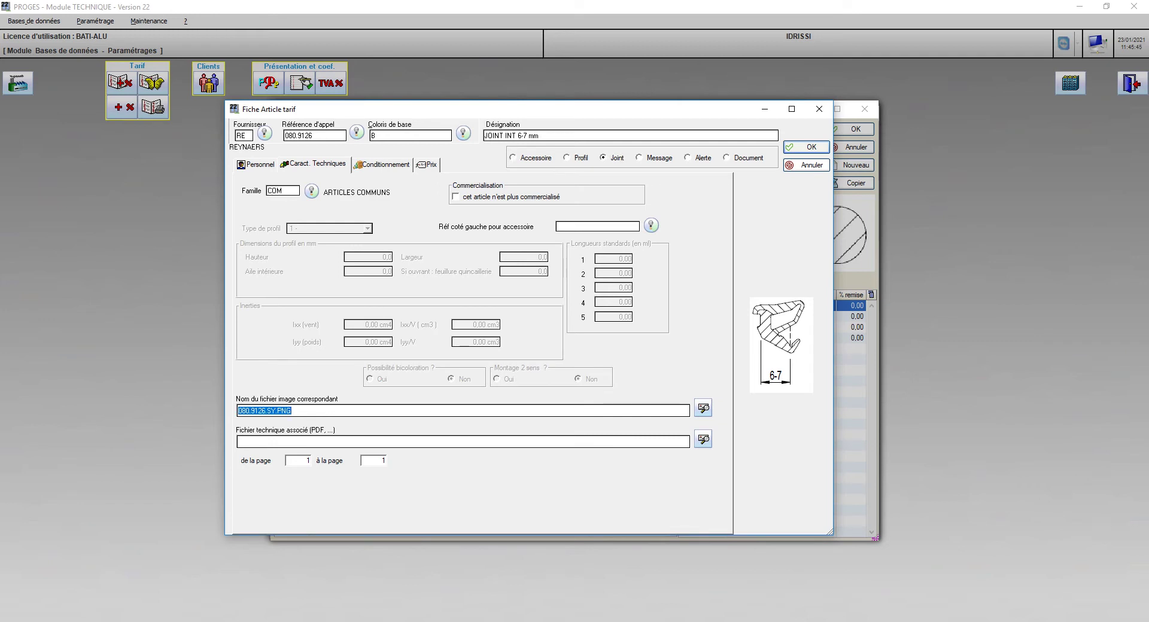
left_click(256, 164)
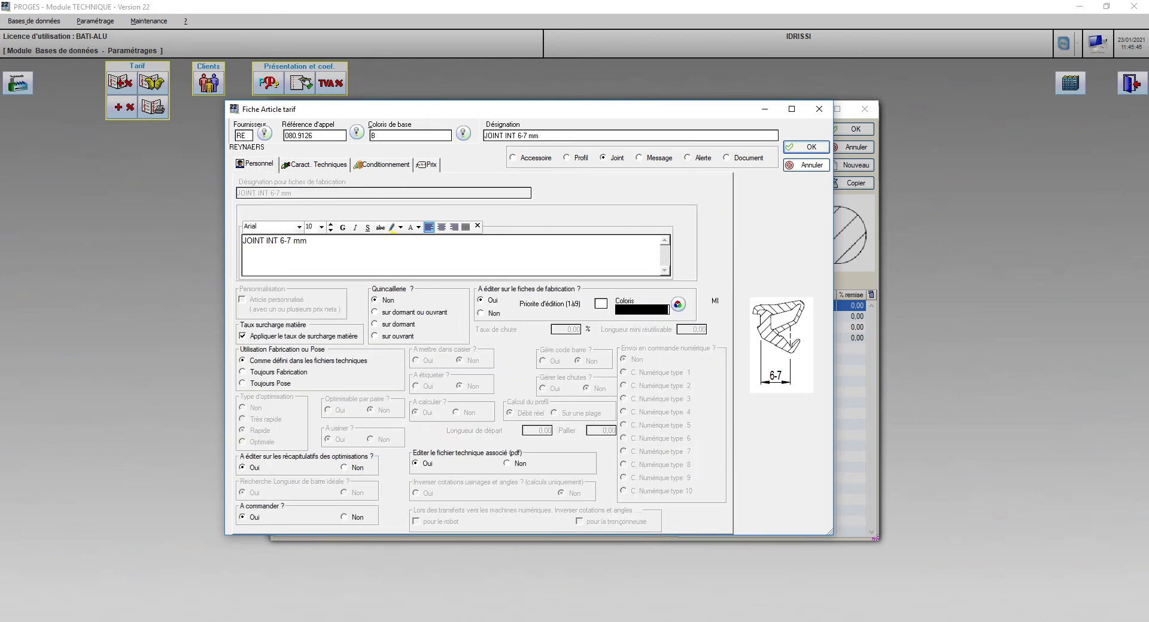
left_click(345, 468)
Set the article's order module and packaging values to 1, with ml as the packaging unit
left_click(383, 165)
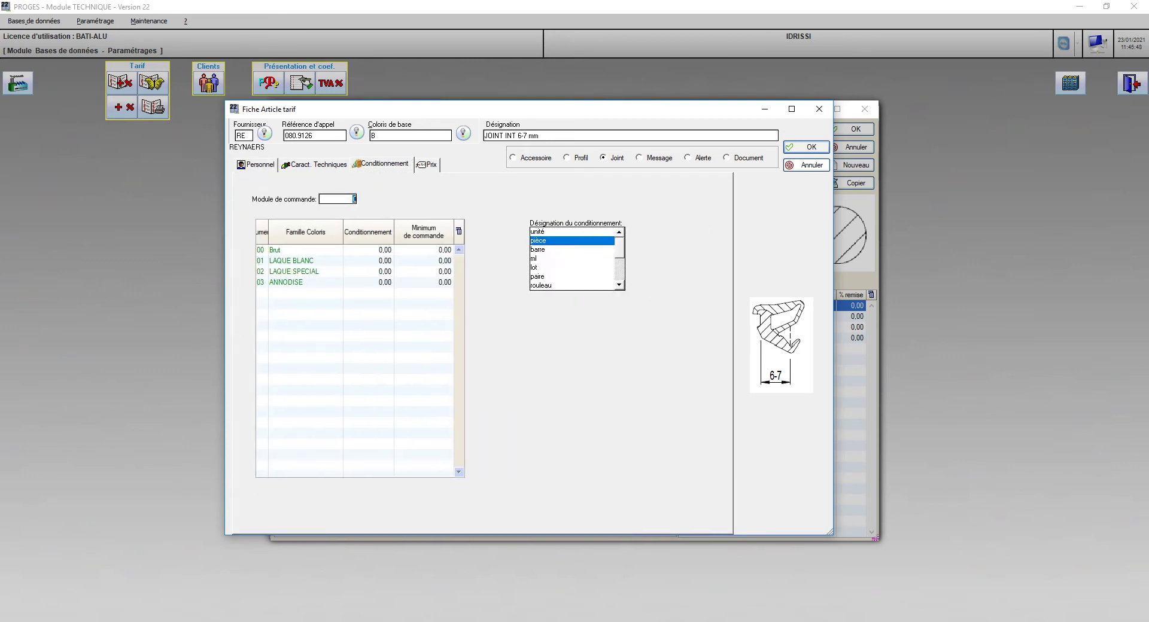
type("1")
key("Tab")
type("1")
key("Tab")
type("1")
key("Tab")
type("1")
key("Tab")
key("Tab")
key("m")
key("ctrl+Tab")
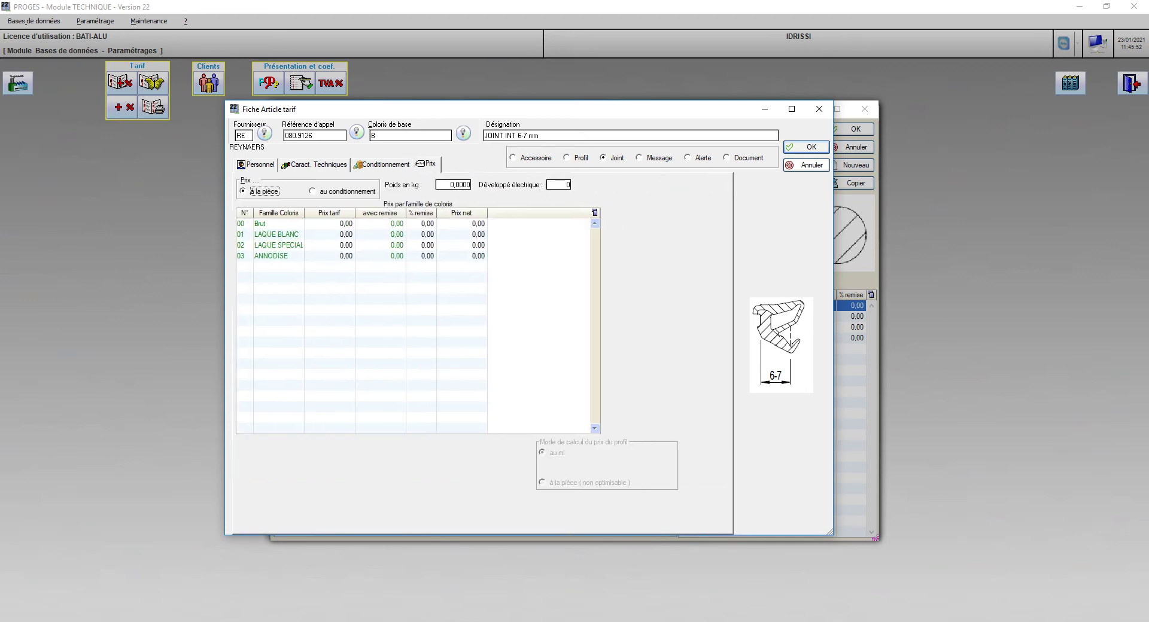
Set the article's Brut tariff price to 1,5 and save it as the content line's reference
key("Tab")
type("1,5")
key("Return")
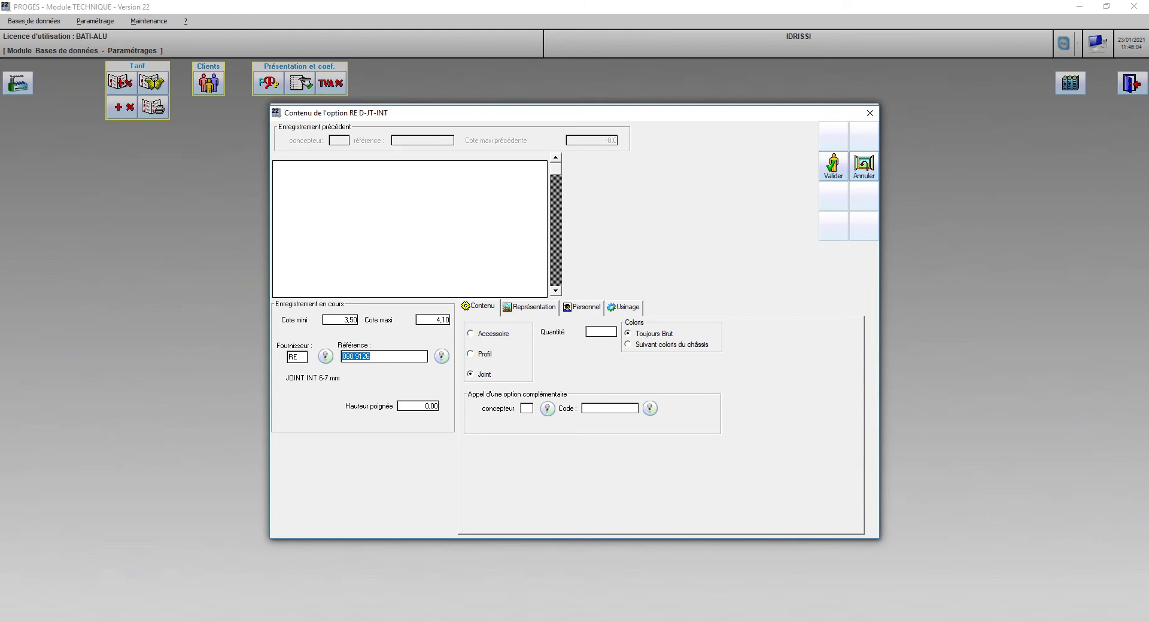
left_click(601, 333)
left_click(529, 307)
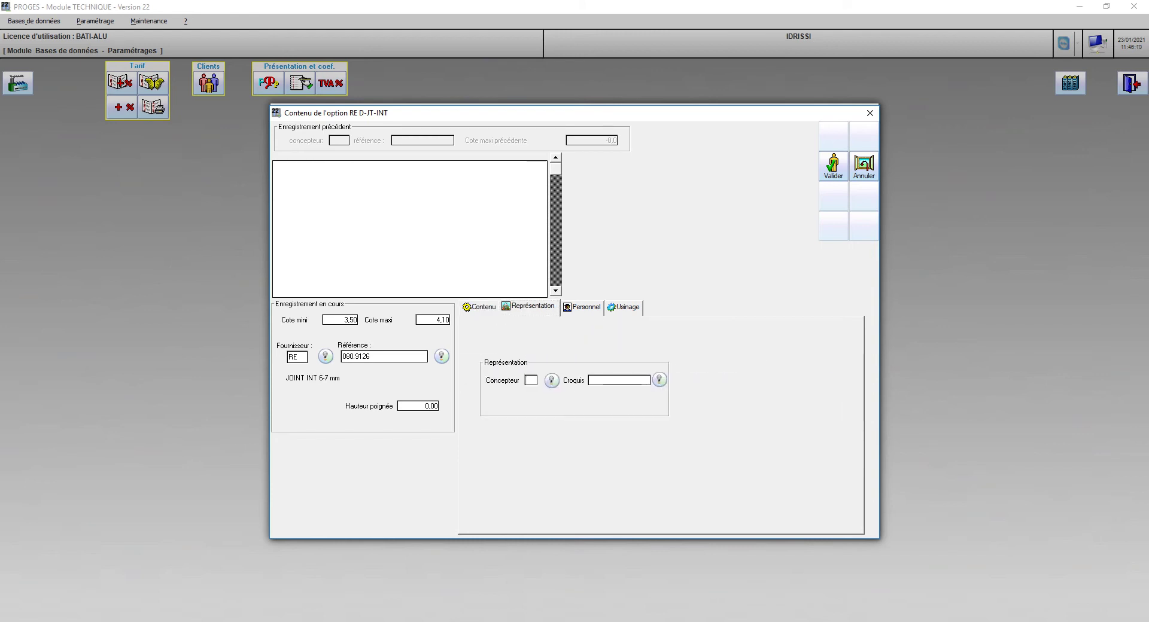
type("RE")
key("Return")
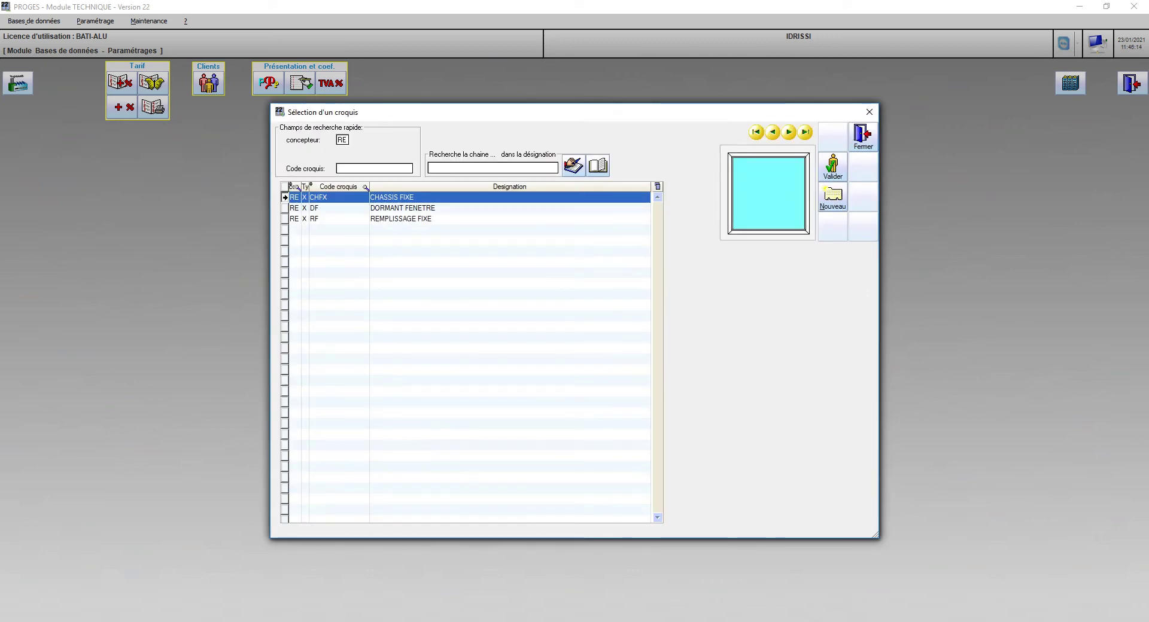
key("Escape")
left_click(585, 307)
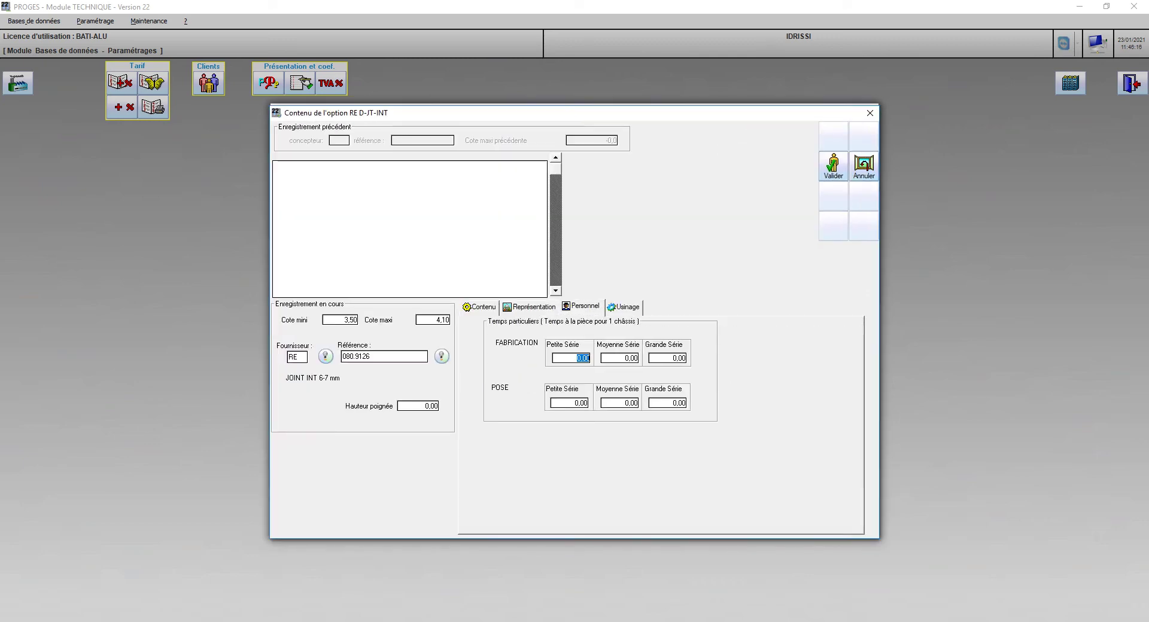
Validate the D-JT-INT content line for joint 080.9126
left_click(480, 307)
left_click(833, 167)
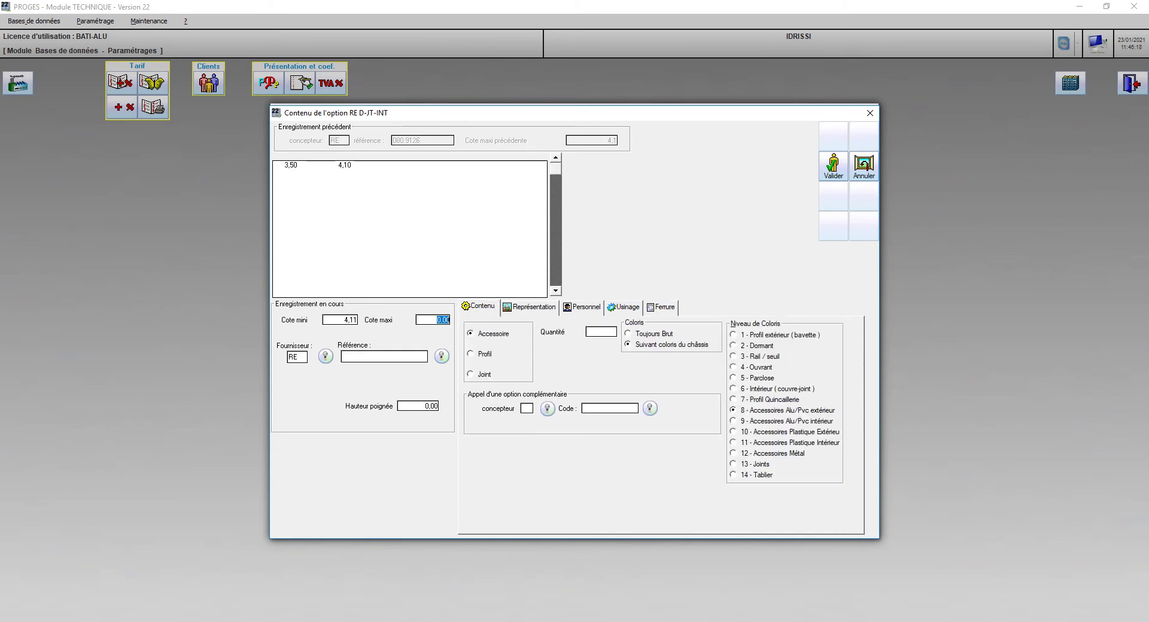
Consult the glazing gasket table in Acrobat and choose joint 080.9125 as the second content line's reference
key("alt+Tab")
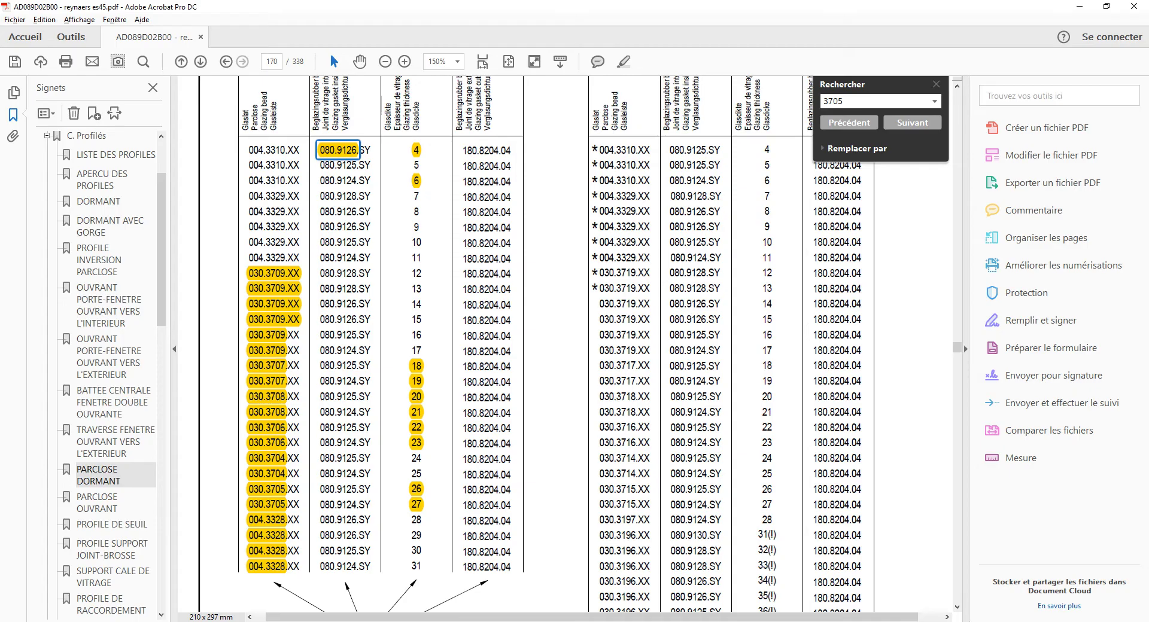
key("alt+Tab")
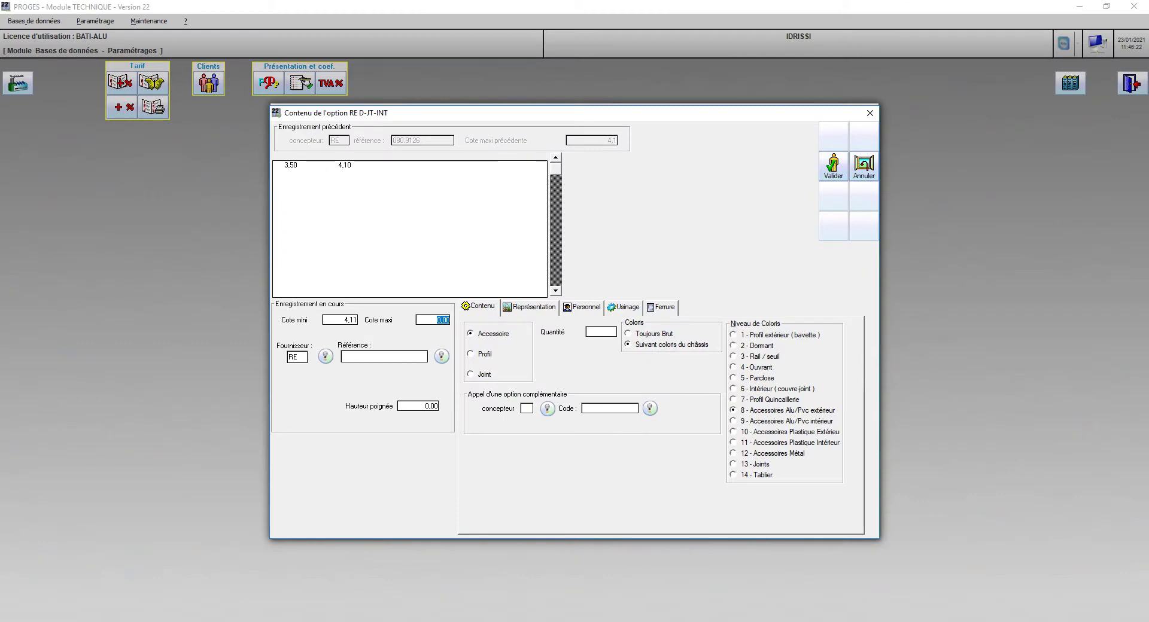
left_click(442, 357)
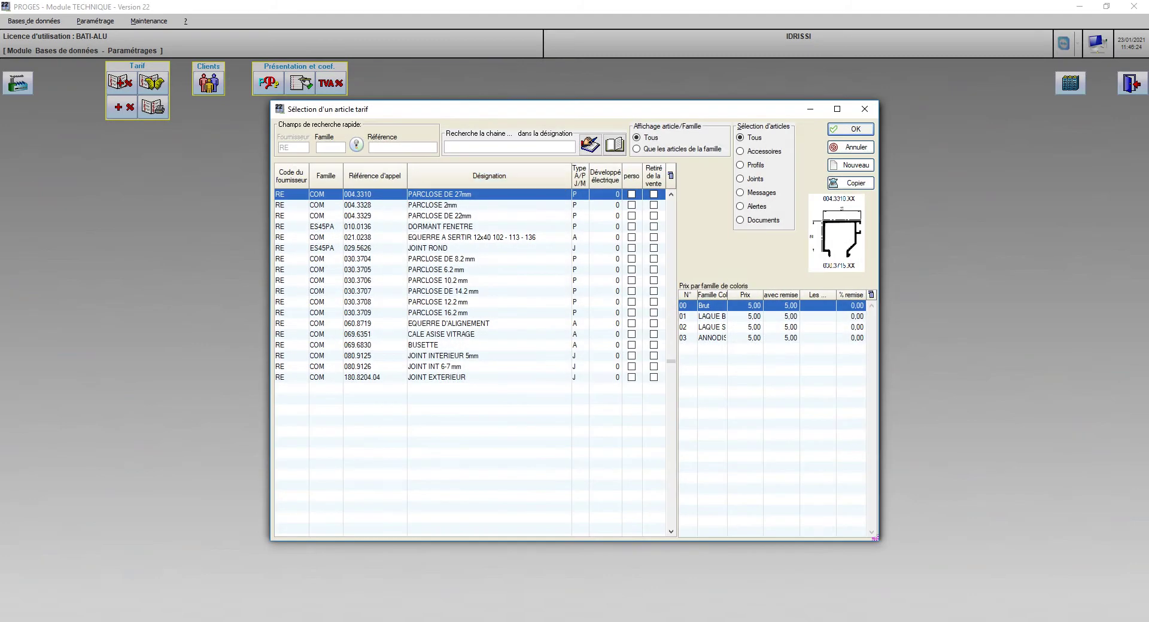
left_click(741, 179)
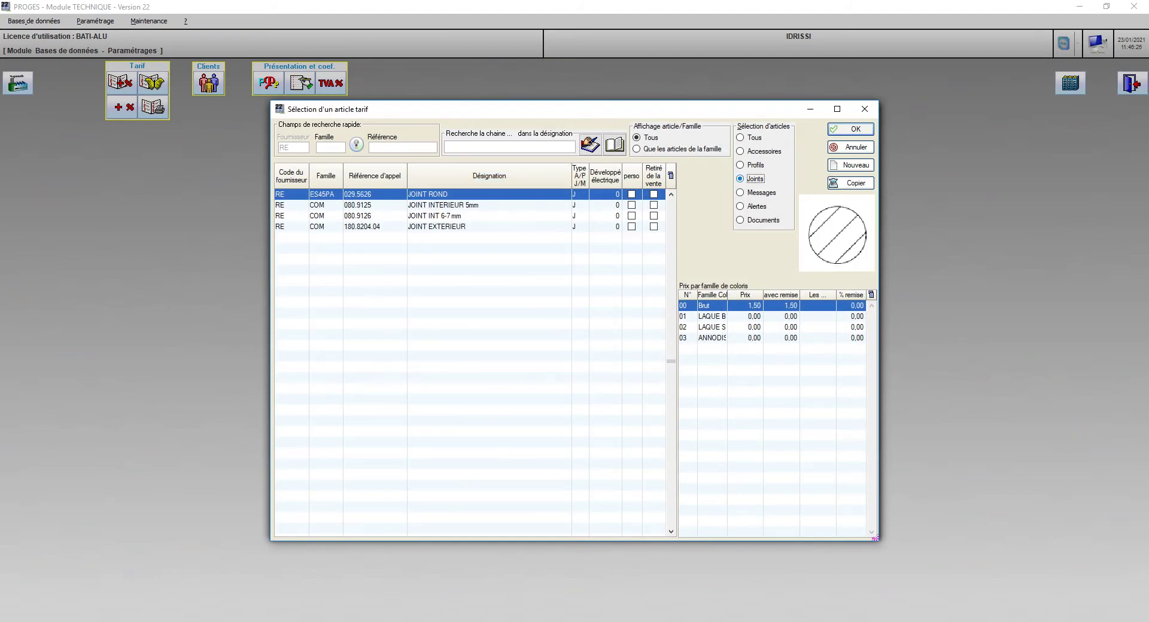
double_click(443, 205)
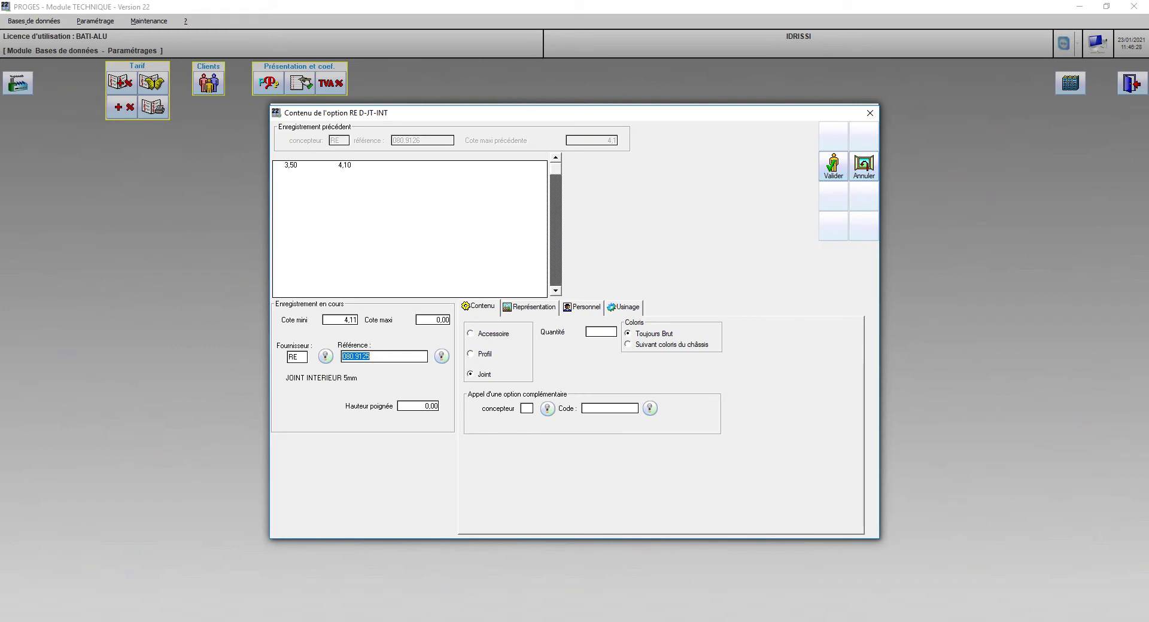
Set the 080.9125 line's Cote mini to 4,50, Cote maxi to 5,10 and quantity to 1
key("Tab")
type("4,99")
key("Tab")
type("5,5")
key("shift+Home")
type("5,1")
key("Return")
key("BackSpace")
type("4")
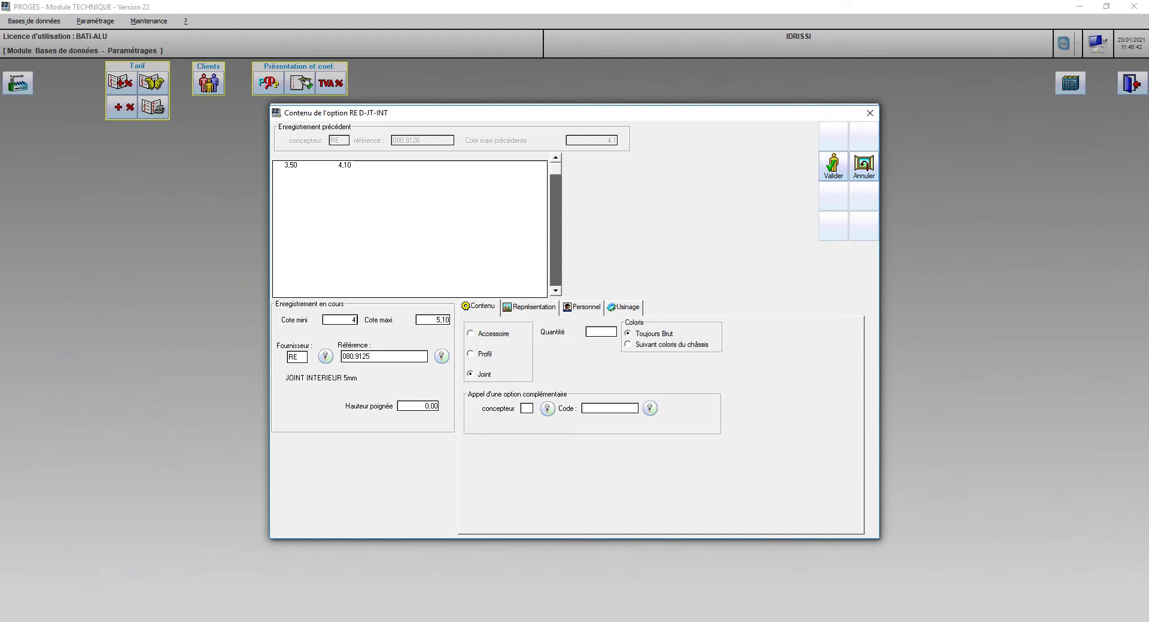
type(",50")
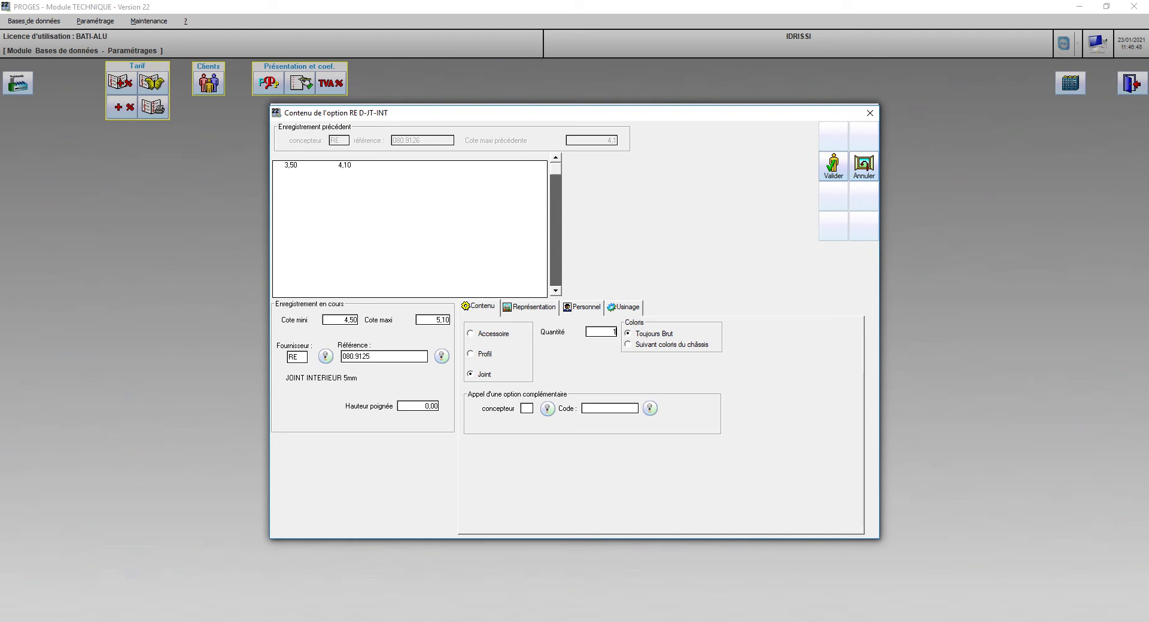
Validate the 080.9125 line, check the glazing table in Acrobat, and set the third line's Cote mini to 5,60 and Cote maxi to 6,10
key("Return")
key("alt+Tab")
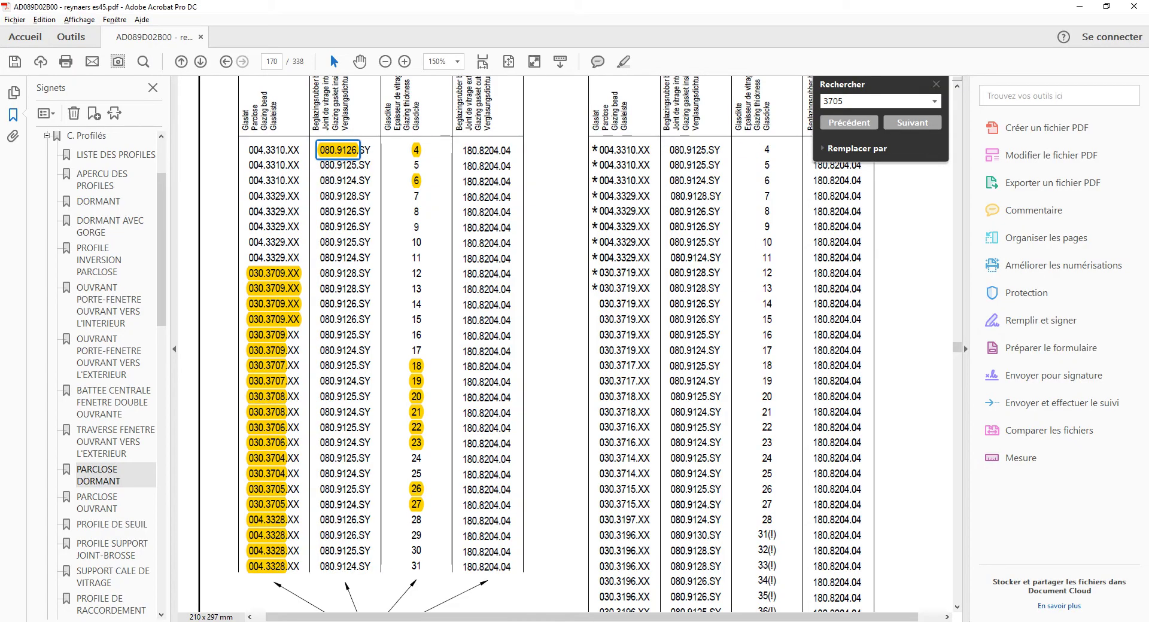
key("alt+Tab")
key("shift+Tab")
type("5")
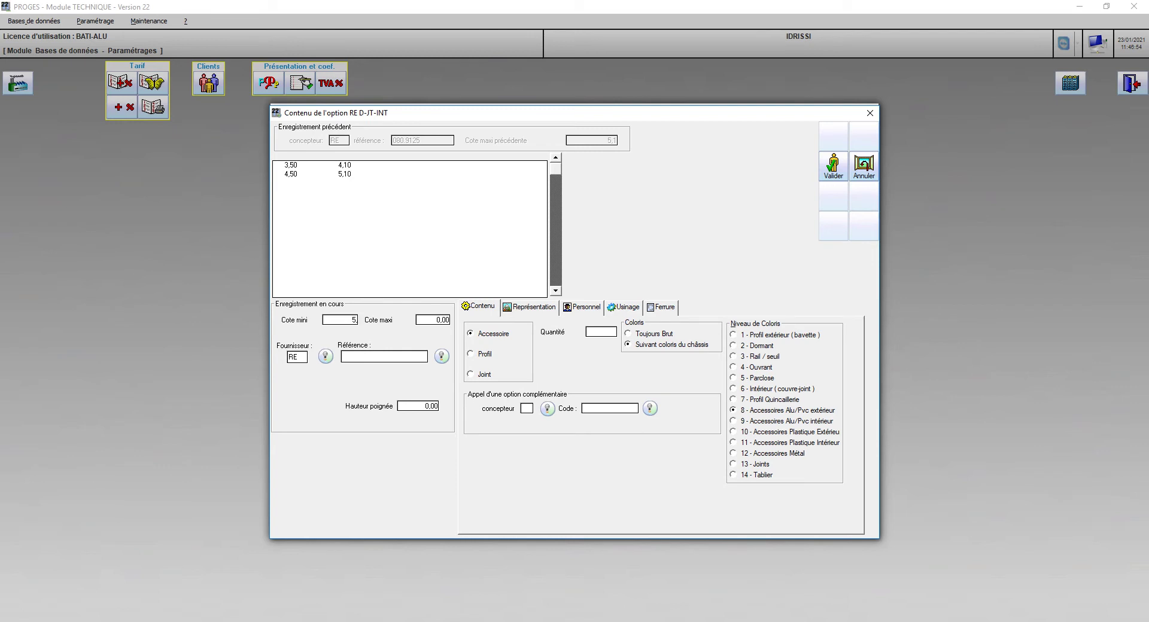
type(",6")
key("Tab")
type("6,1")
Copy joint article 080.9125 from the joints-only tariff list as a new article with reference 080.9124
key("Tab")
key("Tab")
key("Tab")
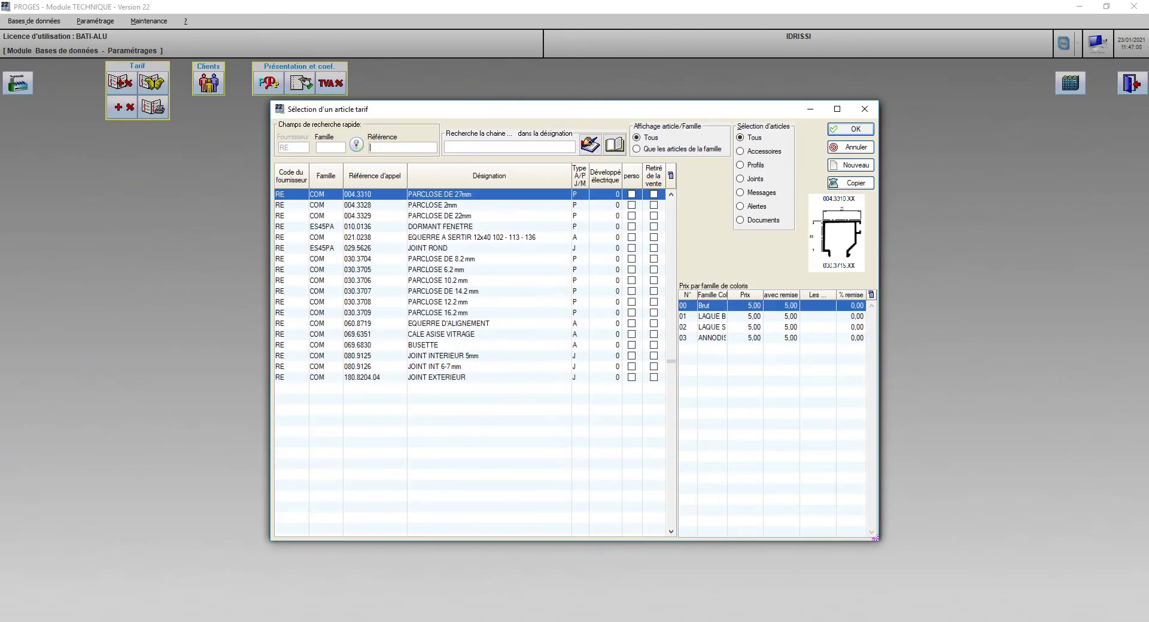
left_click(741, 179)
key("alt+Tab")
key("alt+Tab")
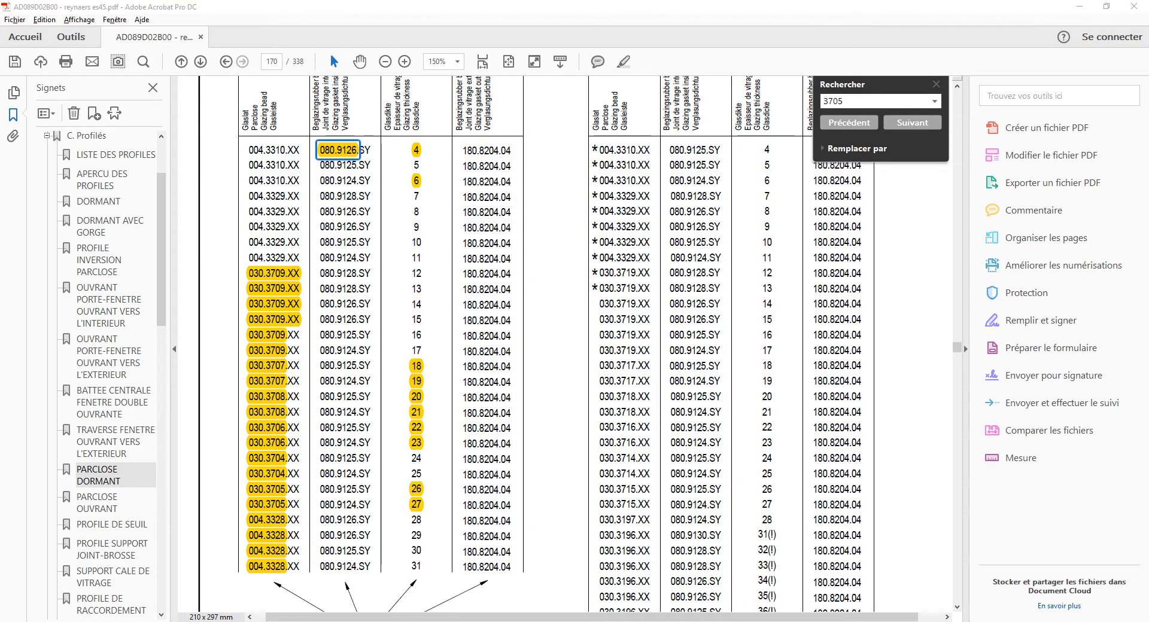
left_click(443, 206)
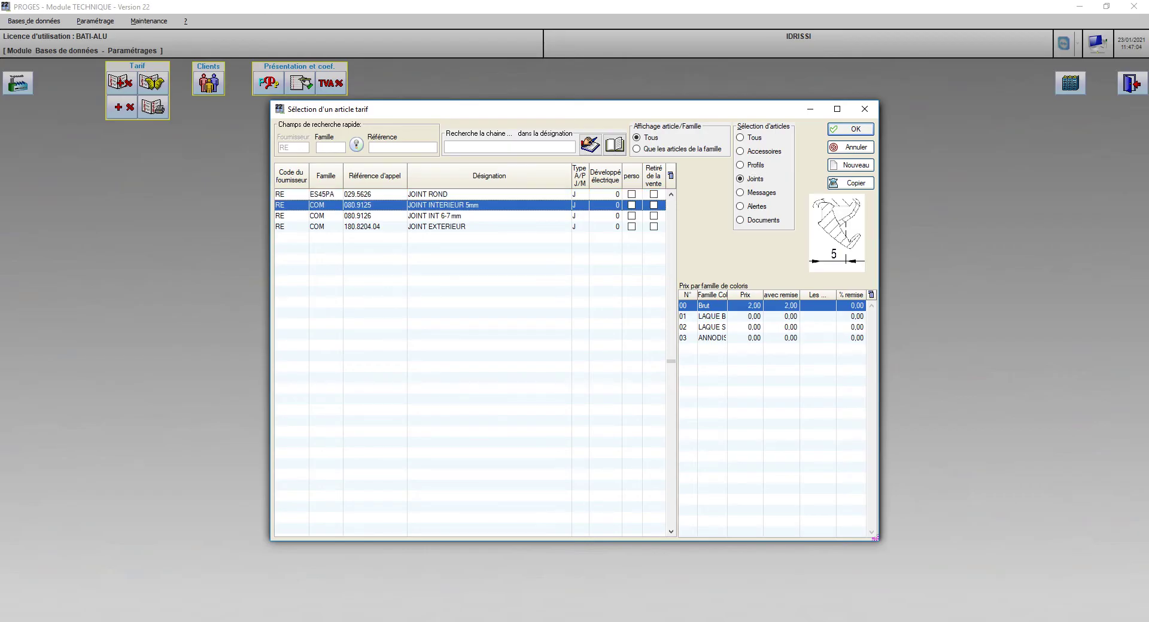
left_click(851, 183)
left_click_drag(314, 135, 308, 136)
type("4")
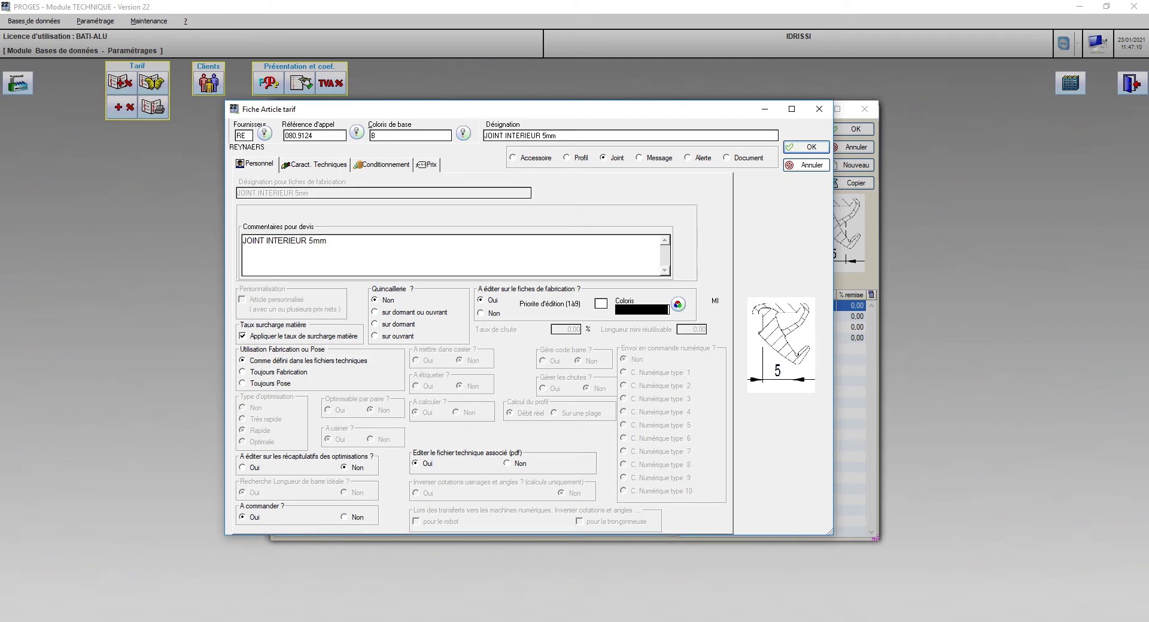
Assign the image file 080.9124.SY.PNG to article 080.9124 in its technical characteristics
left_click(317, 165)
key("Tab")
left_click(262, 411)
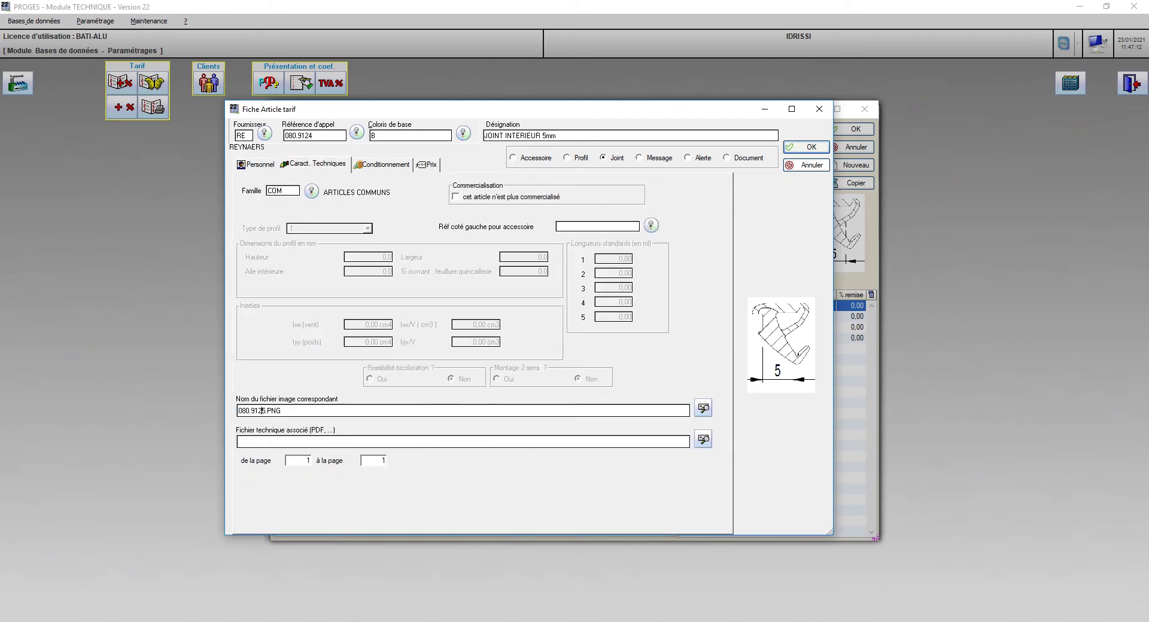
key("Delete")
type("4")
key("Tab")
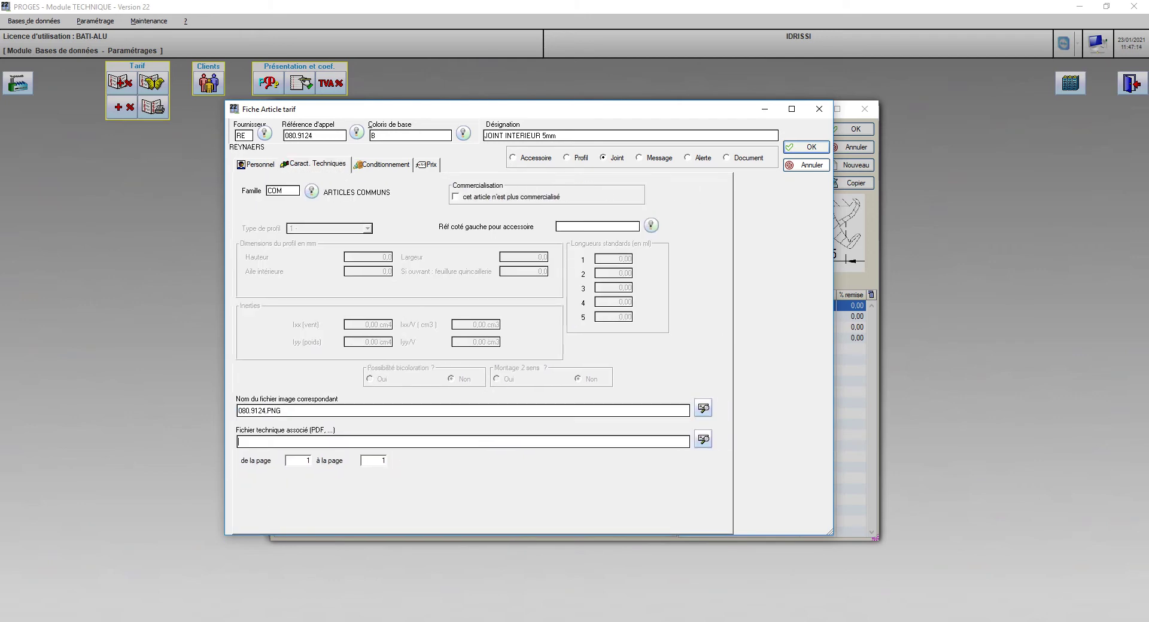
left_click(703, 408)
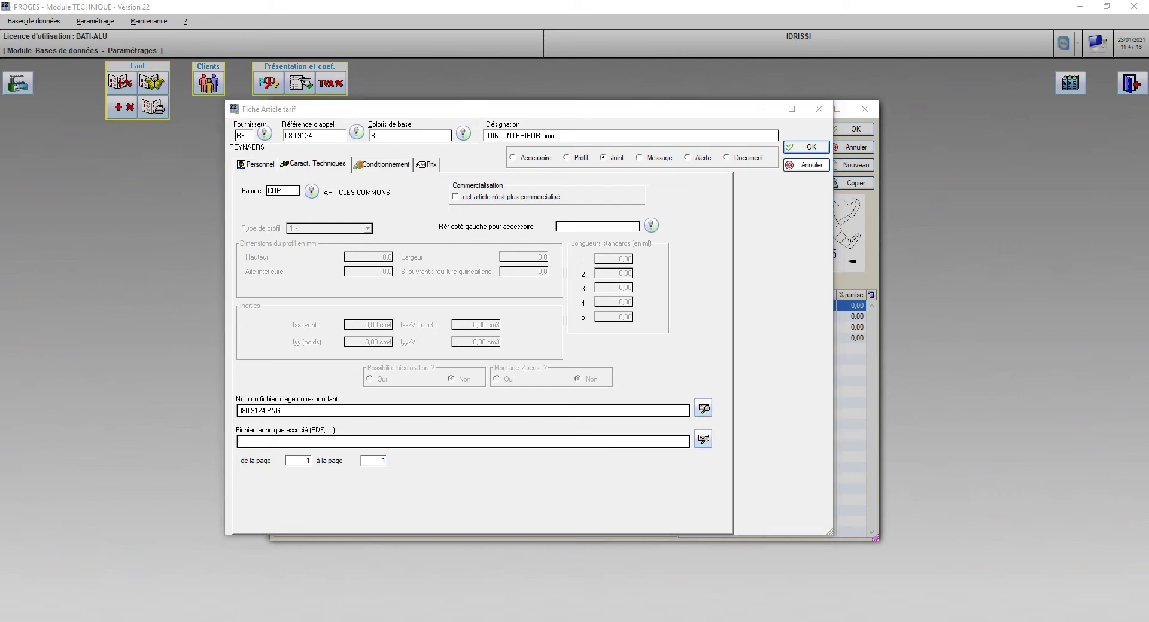
left_click(377, 422)
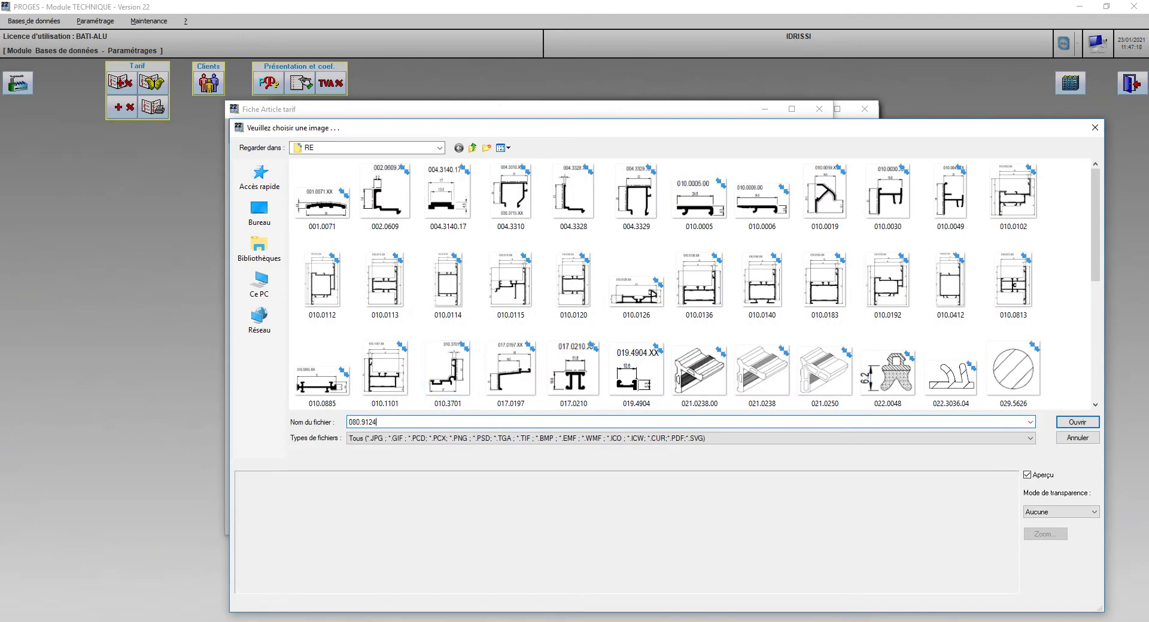
key("BackSpace")
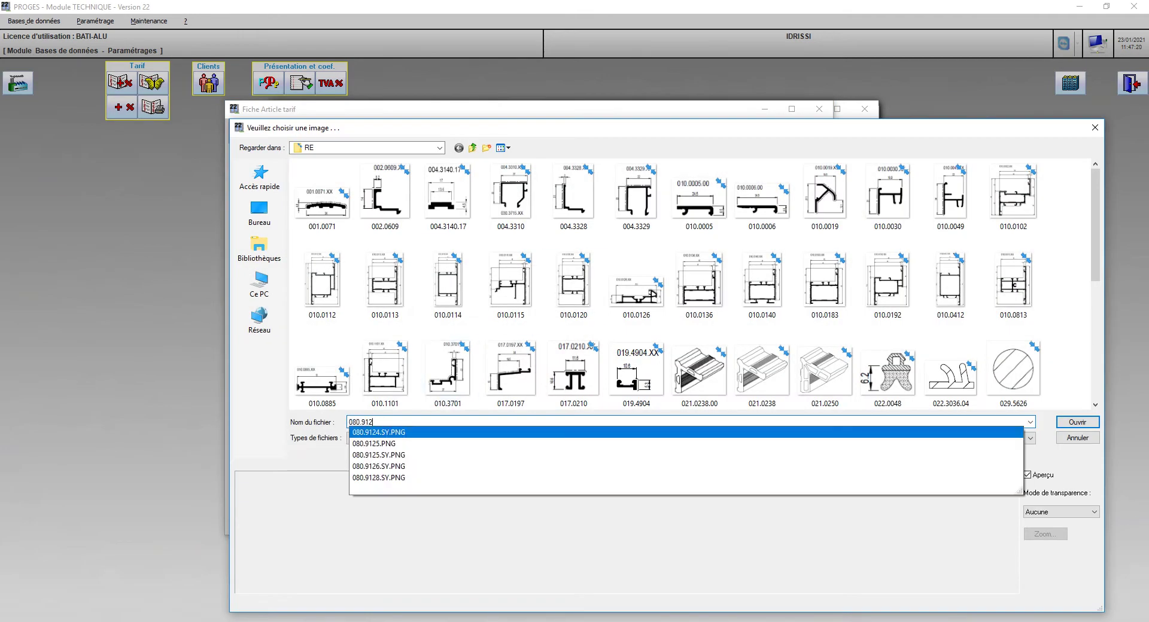
left_click(378, 433)
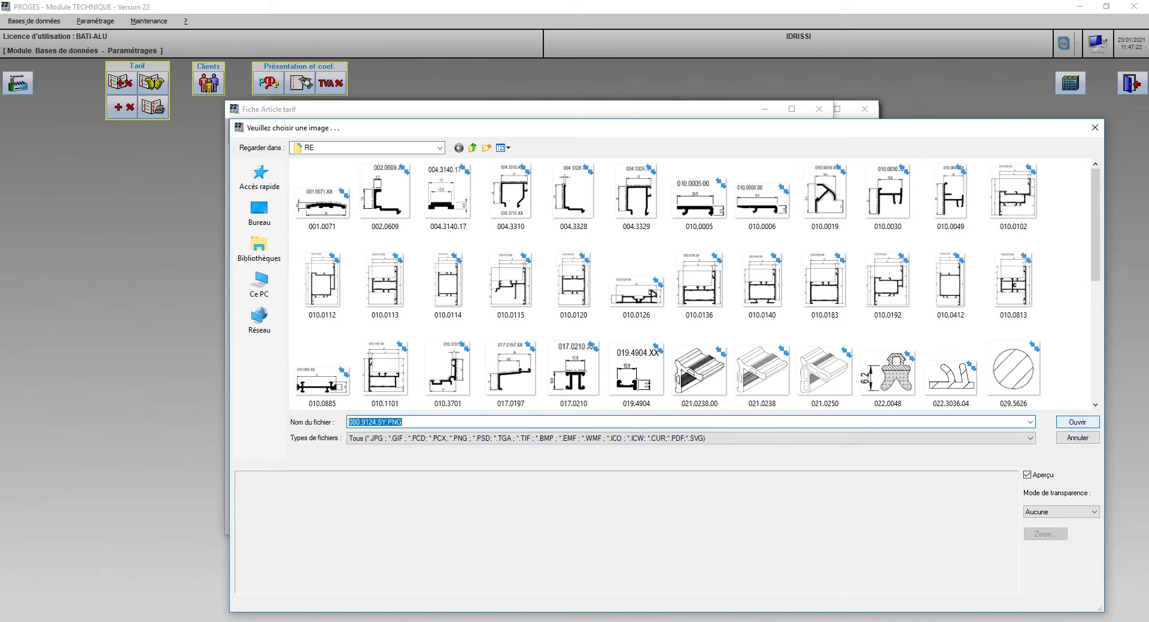
left_click(1078, 423)
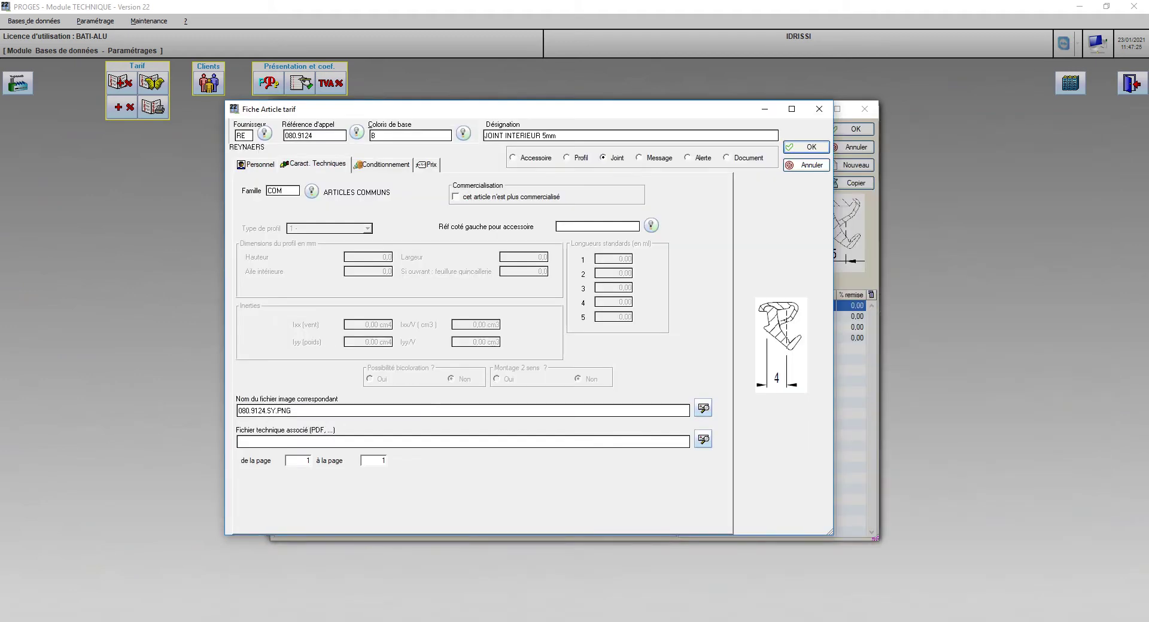
Change the article's Désignation to JOINT INTERIEUR 4mm, review its packaging and prices, and save the article
left_click(547, 136)
left_click(546, 136)
key("BackSpace")
type("4")
left_click(385, 165)
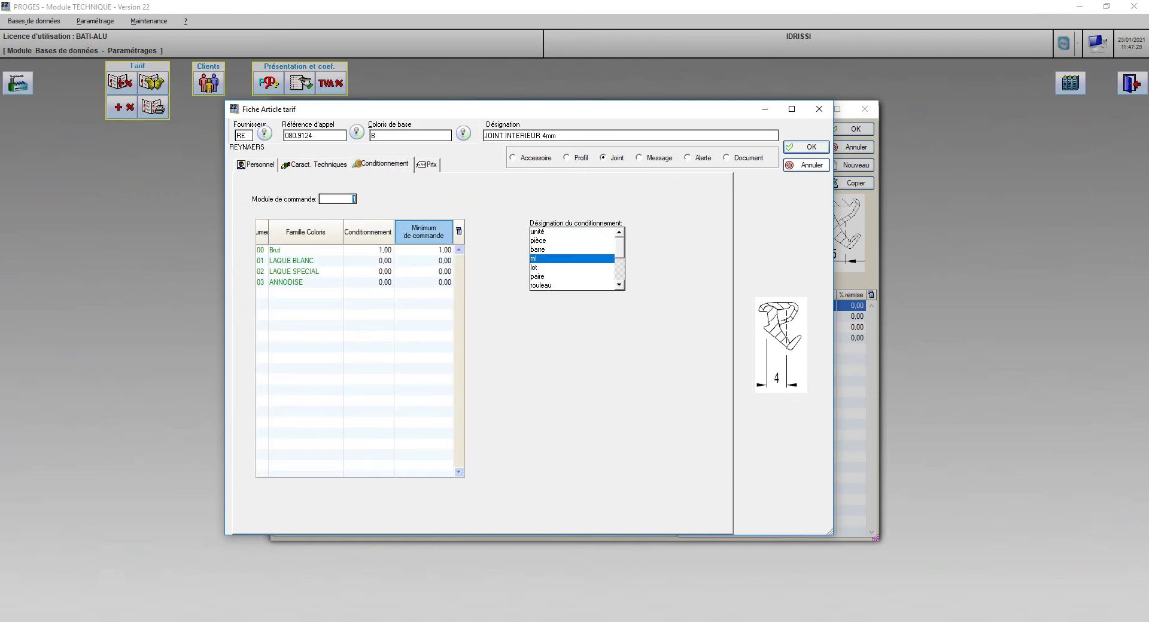
left_click(428, 165)
left_click(344, 224)
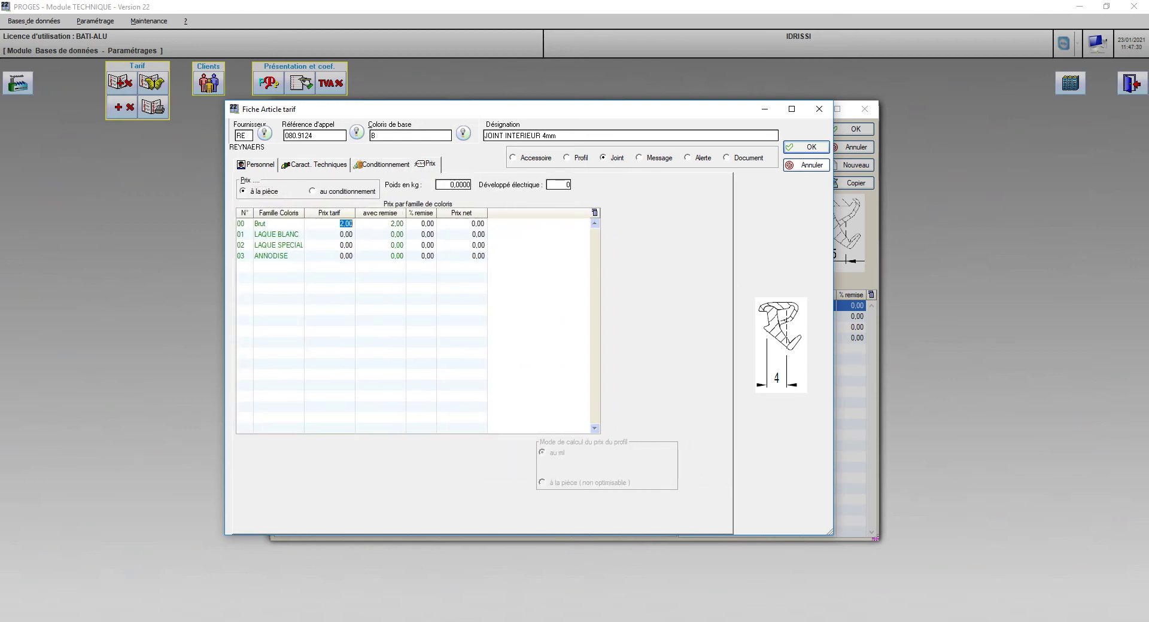
left_click(806, 147)
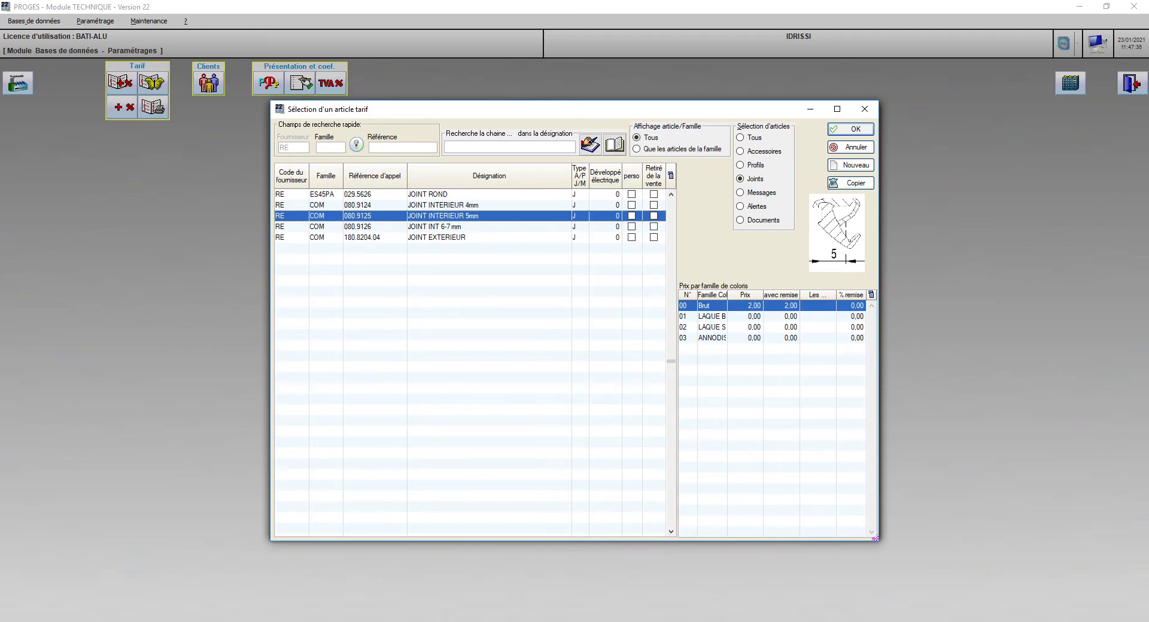
Choose joint 080.9124 as the third content line's reference and validate the line with a quantity of 1
key("Up")
key("Return")
key("Return")
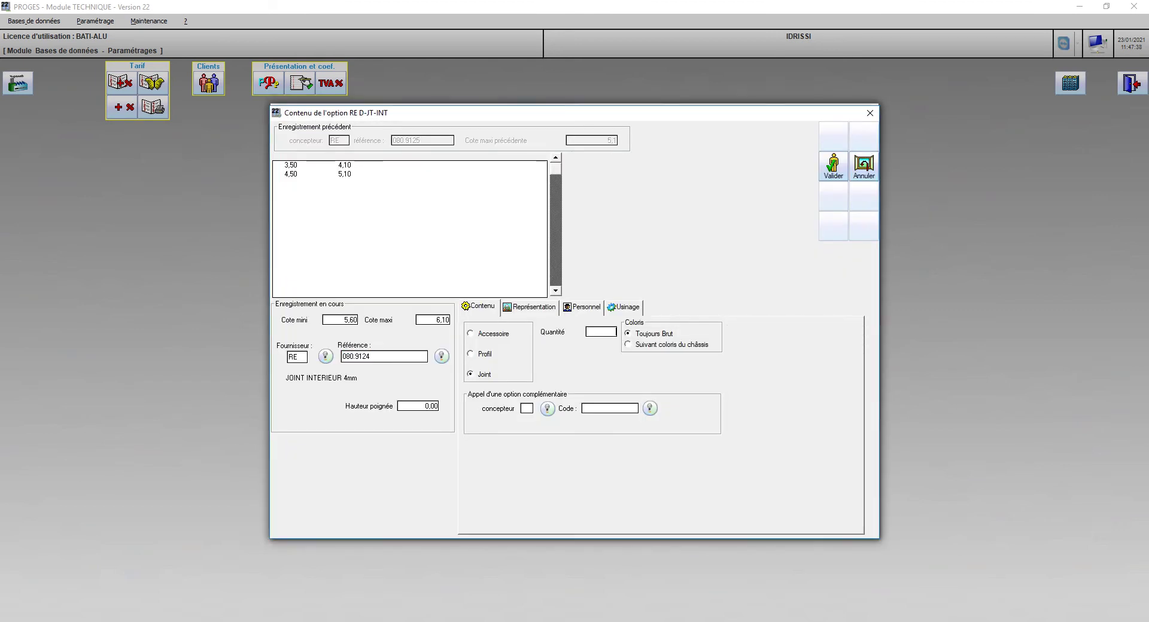
type("1")
key("Return")
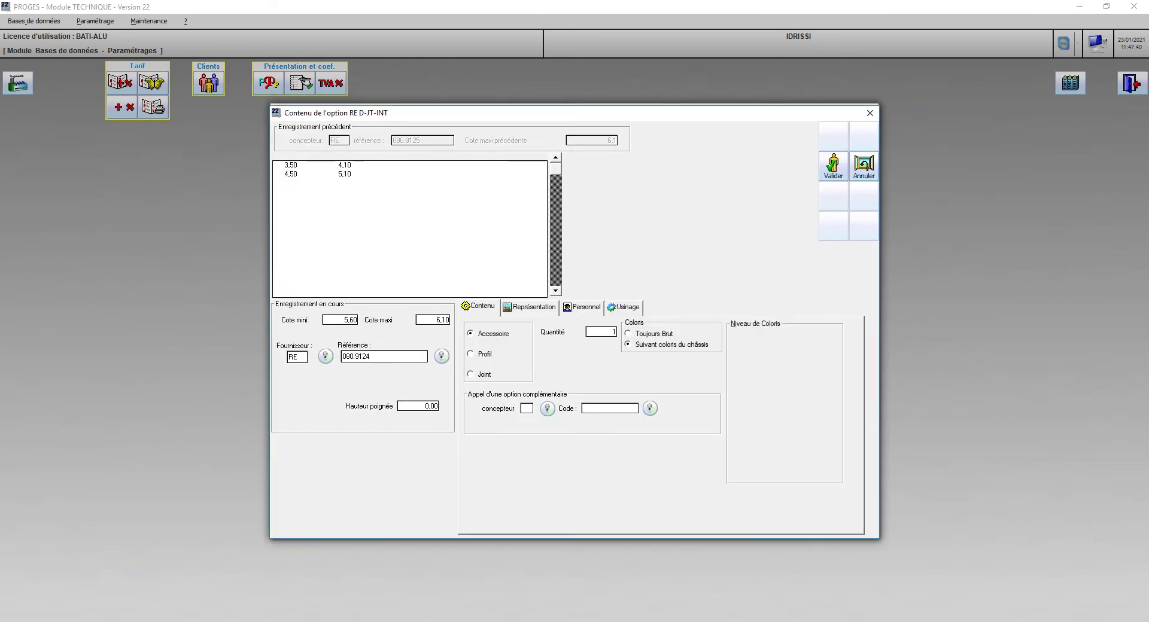
Consult the glazing gasket table in Acrobat and set the fourth content line's Cote mini to 6,50 and Cote maxi to 7,10
key("alt+Tab")
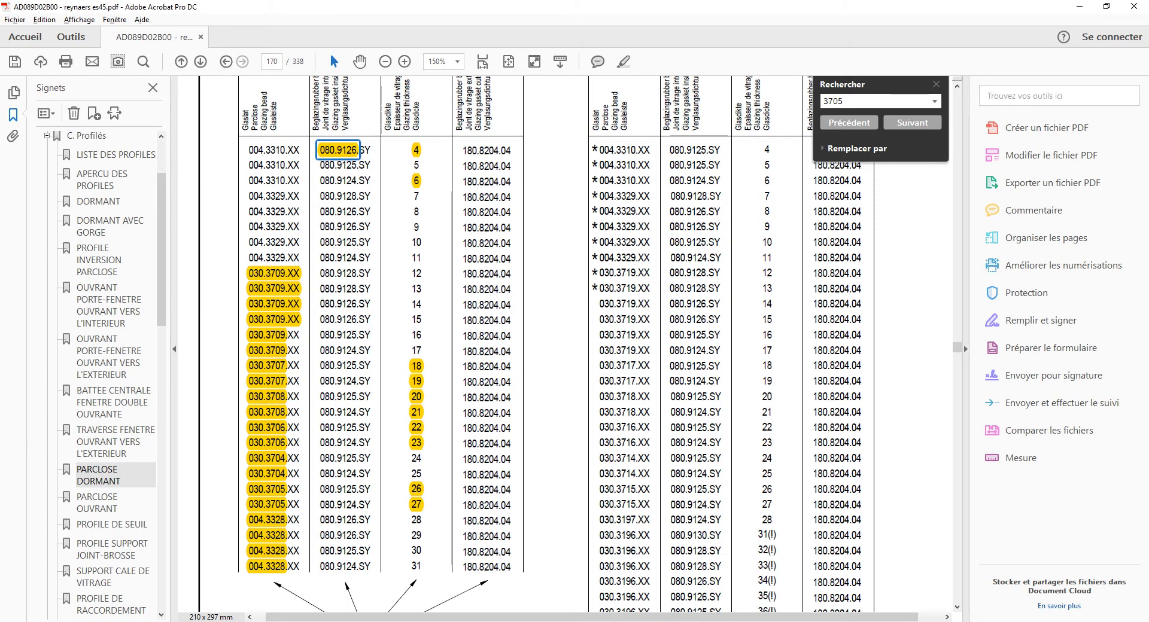
key("alt+Tab")
key("shift+Tab")
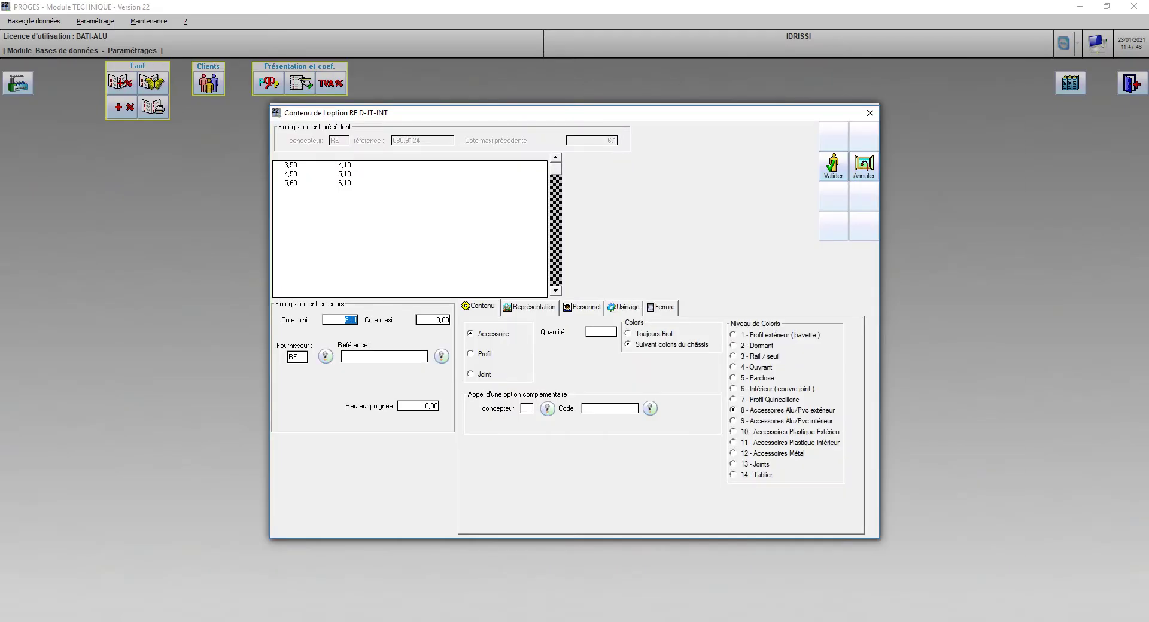
type("6,5")
key("Tab")
type("7,10")
Recheck the glazing gasket table in Acrobat and copy joint article 080.9126 as a new article with reference 080.9128
key("Tab")
key("Tab")
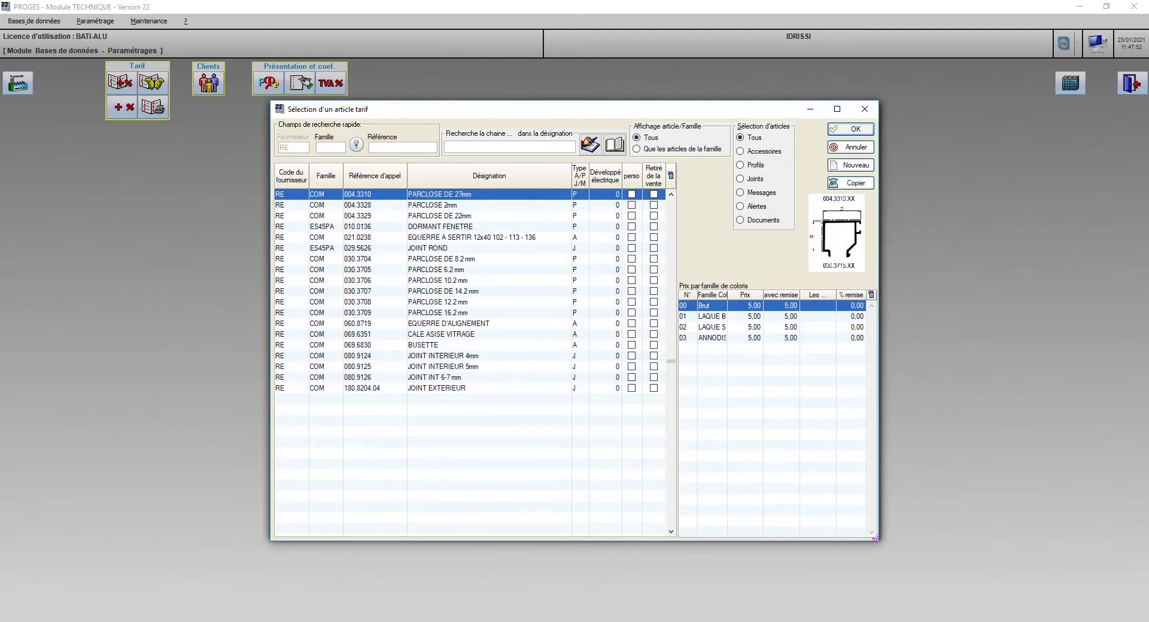
key("alt+Tab")
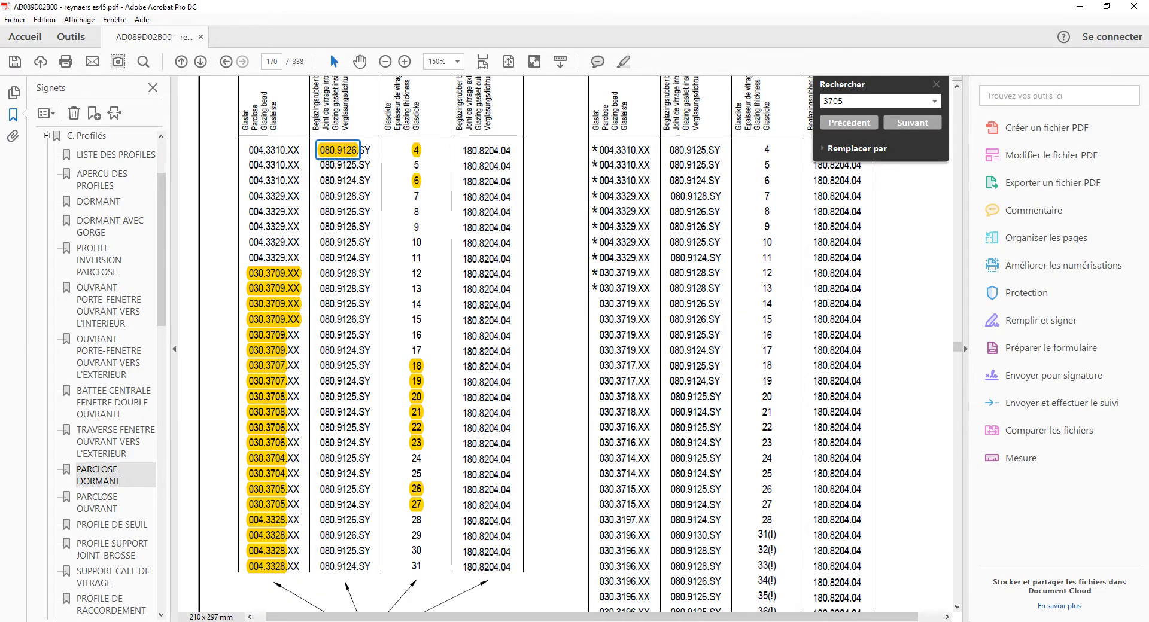
key("alt+Tab")
left_click(435, 226)
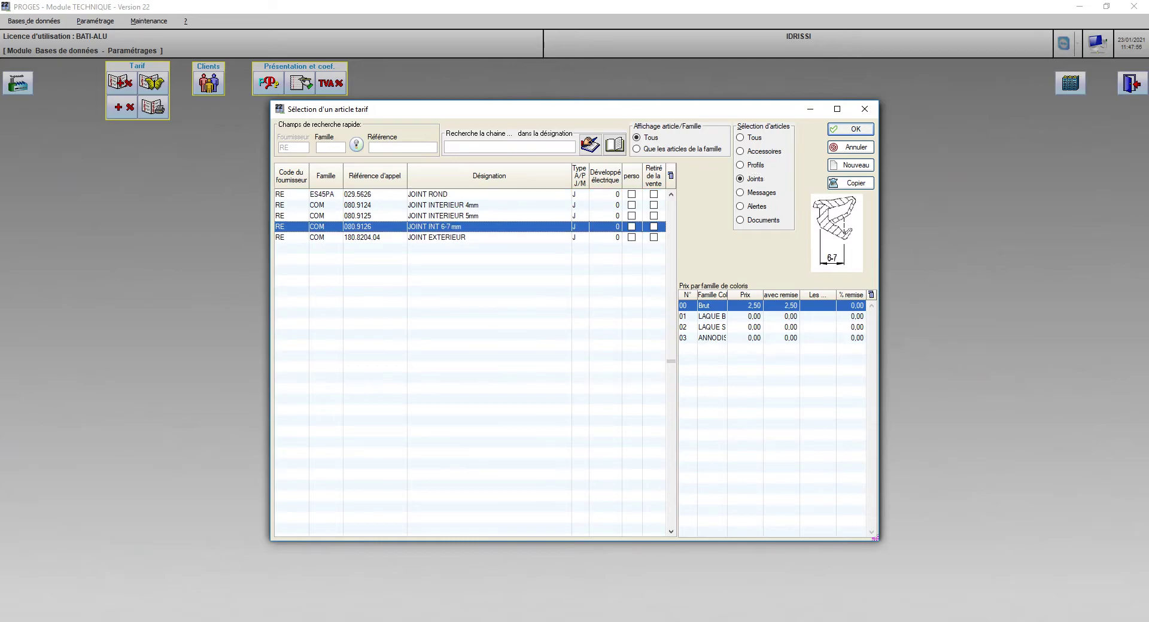
left_click(851, 183)
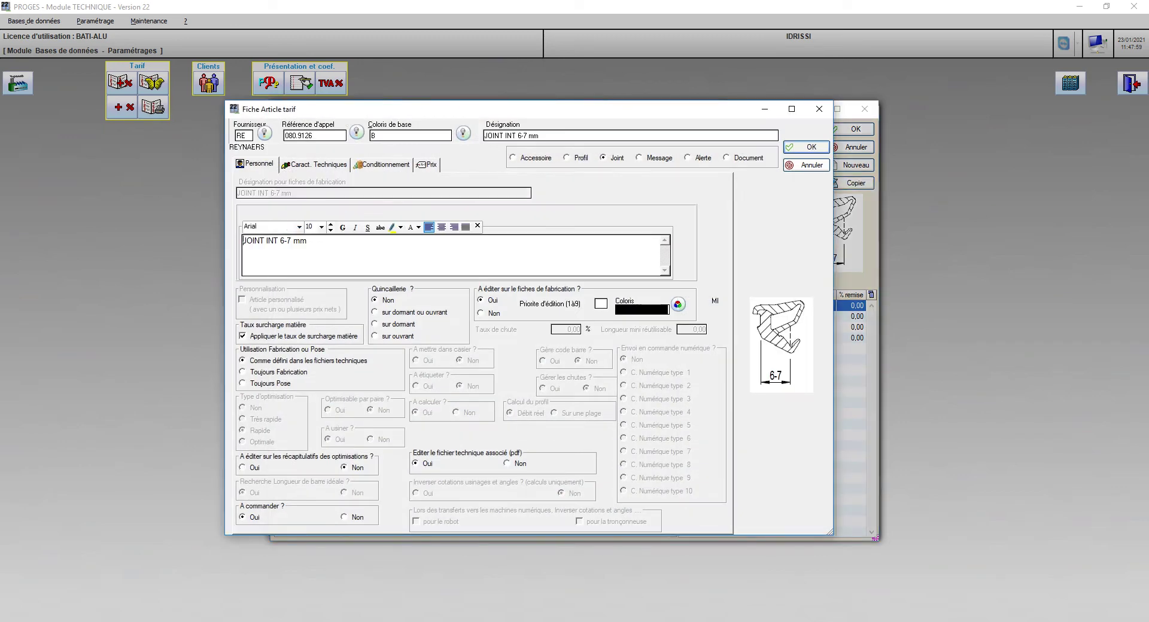
left_click(313, 136)
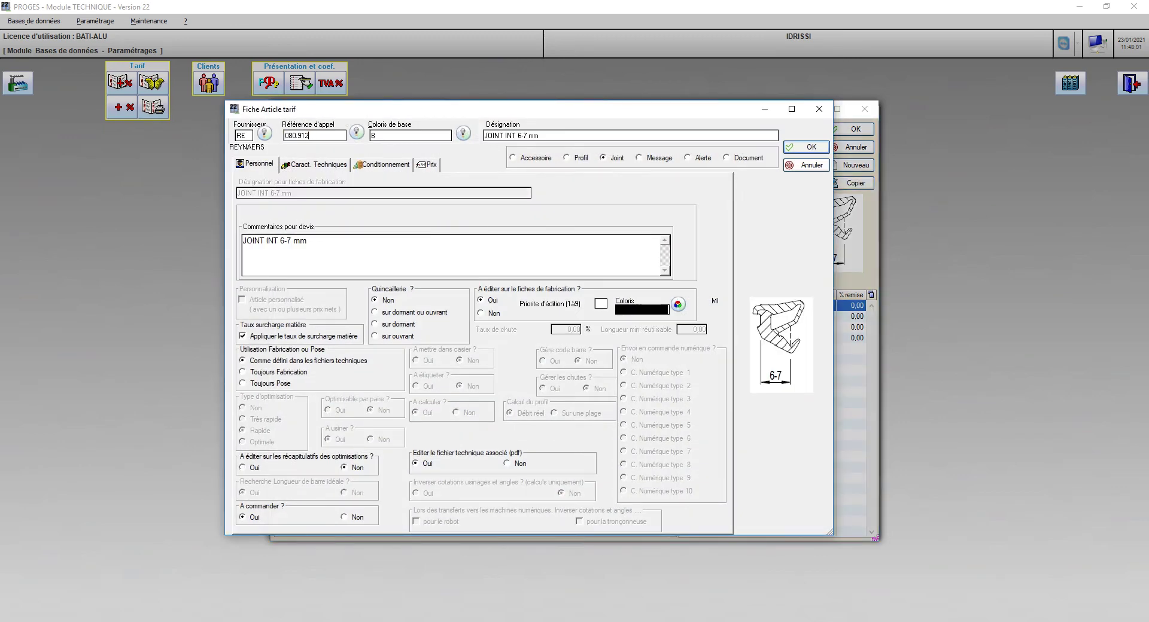
type("8")
Set the corresponding image file of article 080.9128 to 080.9128.SY.PNG
left_click(315, 165)
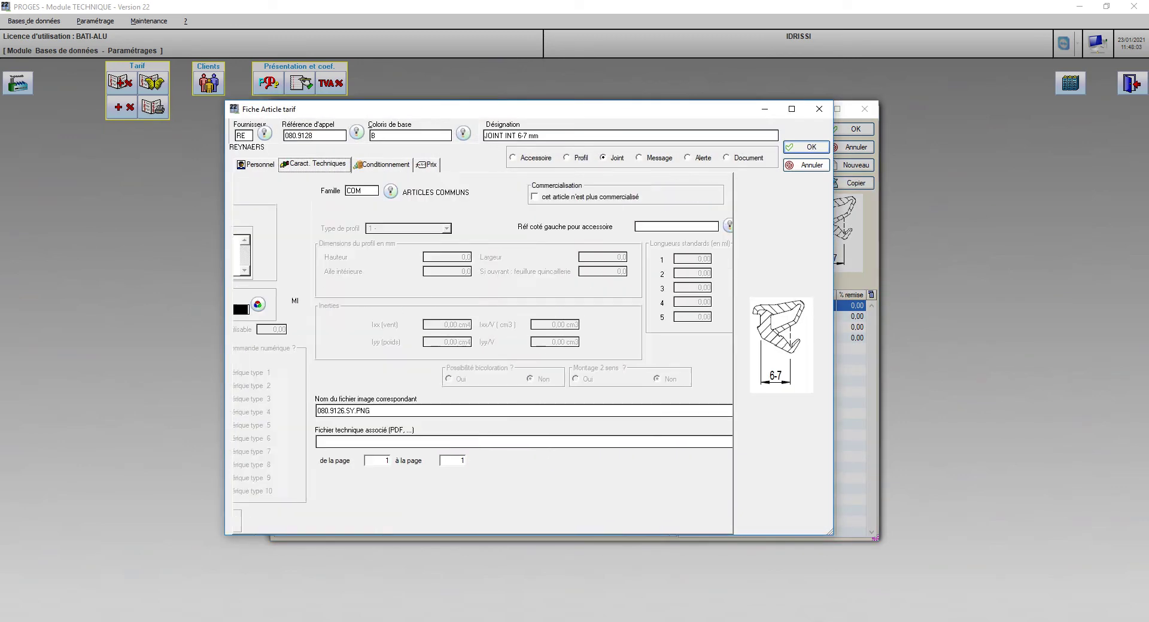
left_click(265, 412)
left_click_drag(265, 411, 262, 412)
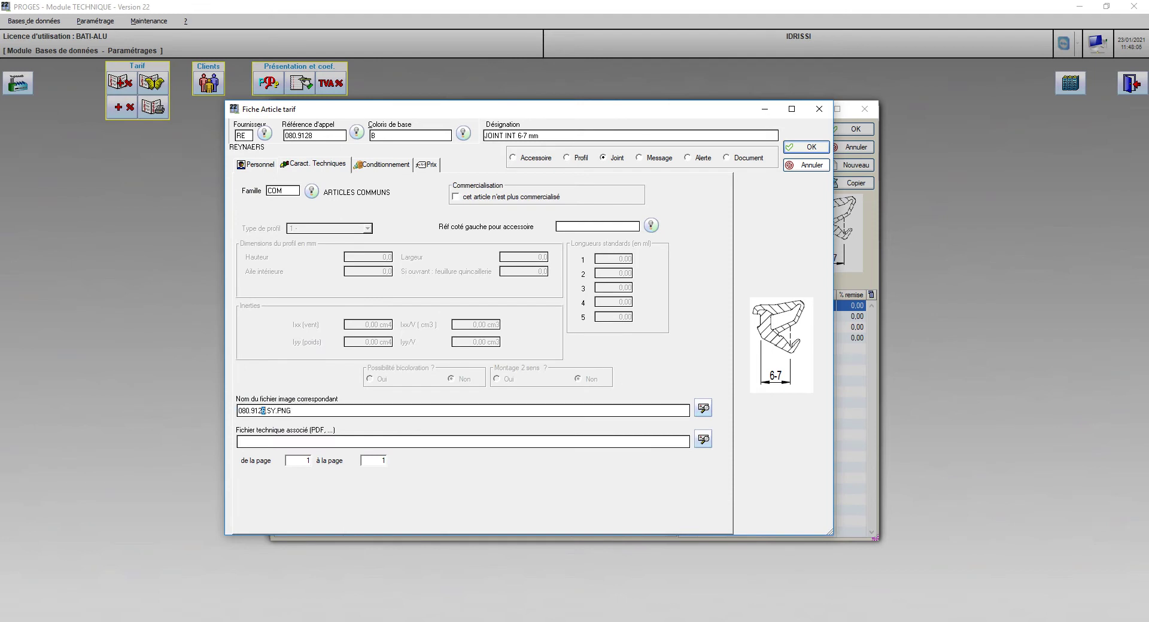
type("8")
key("Tab")
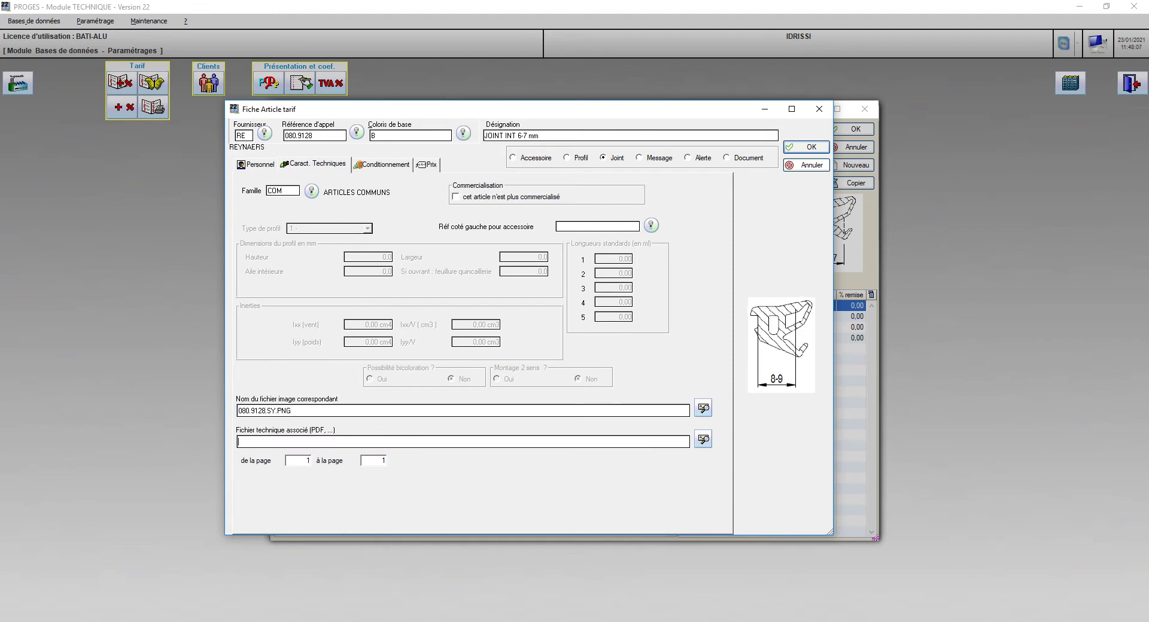
Change the size in the article's Désignation and quote comment so that both read JOINT INT 8-9 mm
left_click(527, 136)
left_click_drag(518, 135, 527, 136)
type("8-9")
left_click(256, 164)
left_click_drag(278, 241, 291, 242)
type("8-9")
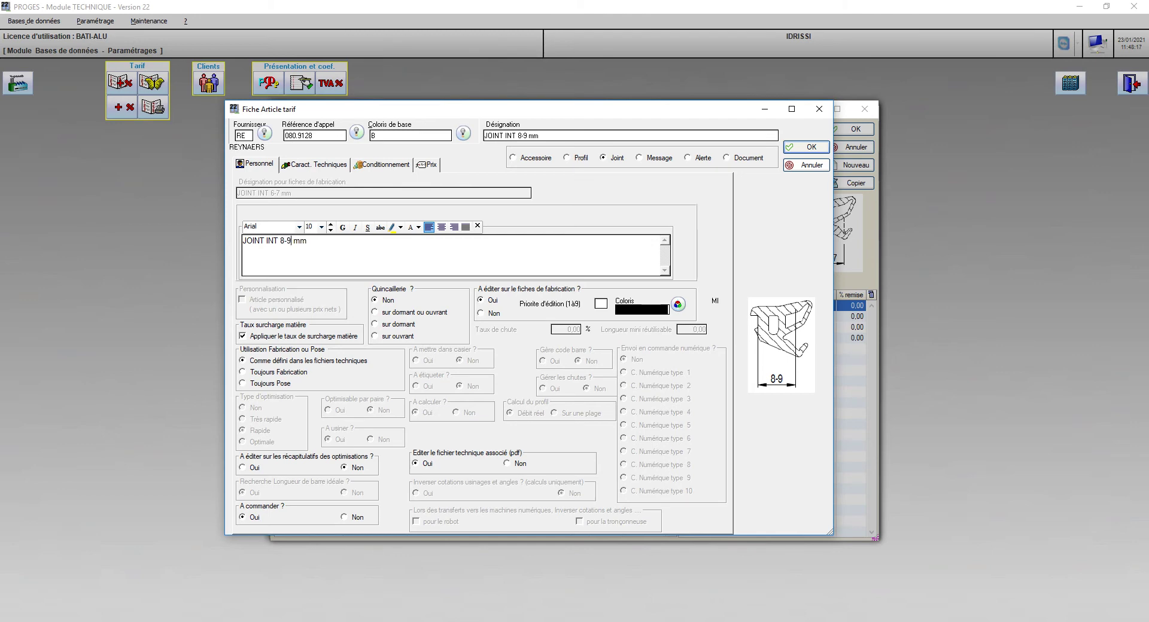
Review the article's prices, save it, and choose joint 080.9128 as the fourth content line's reference
left_click(381, 165)
key("ctrl+Tab")
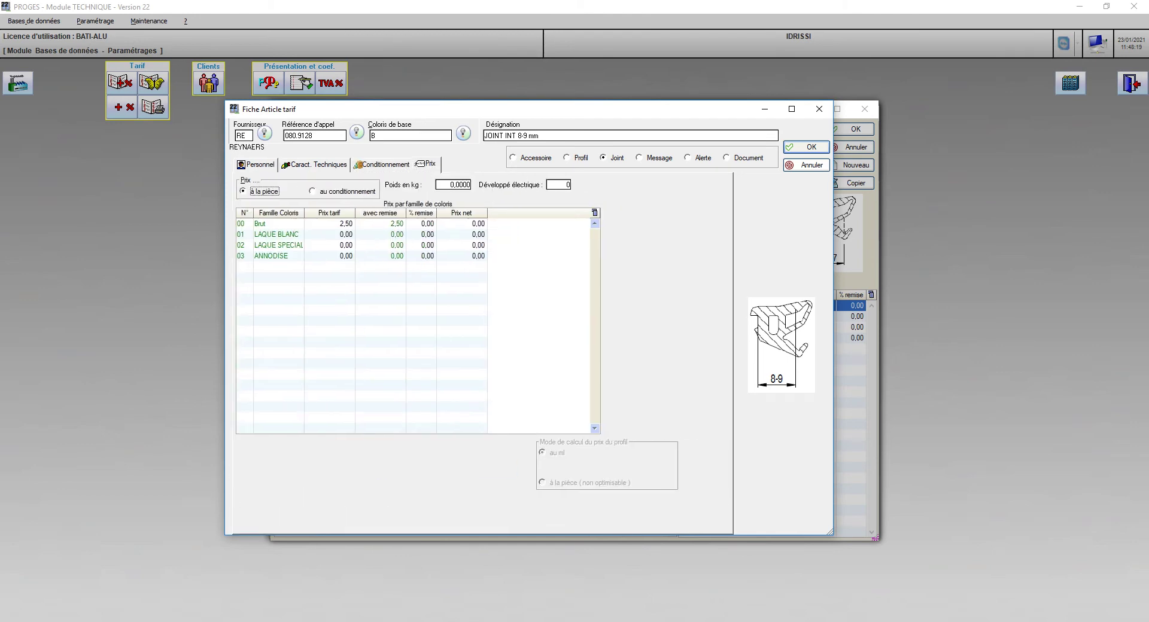
key("Return")
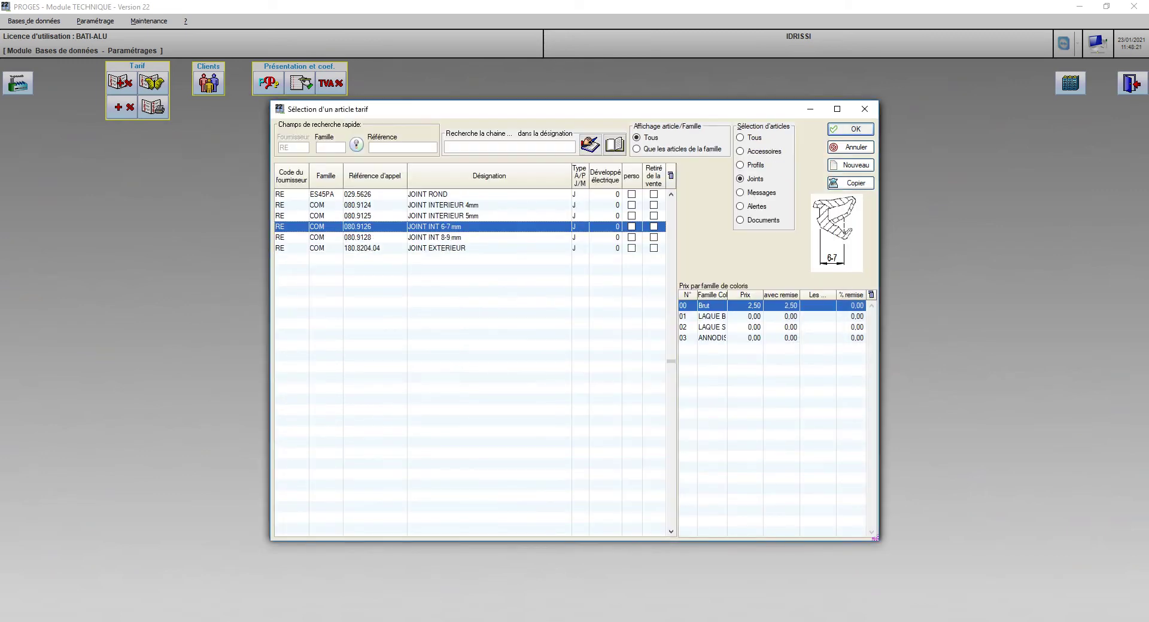
left_click(435, 237)
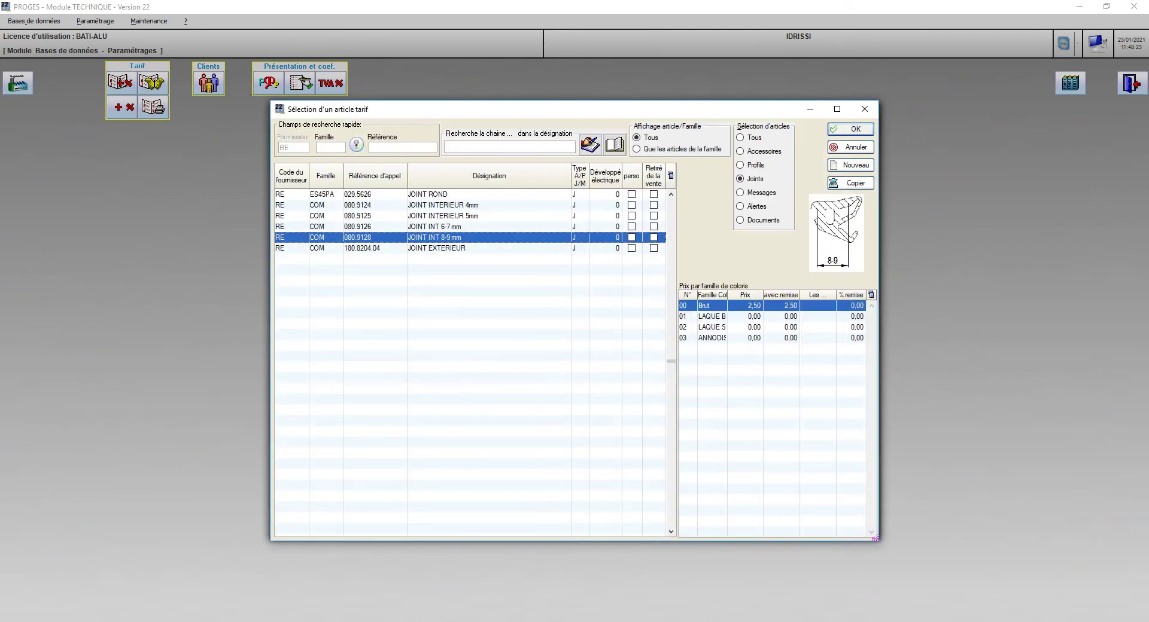
key("Return")
key("Return")
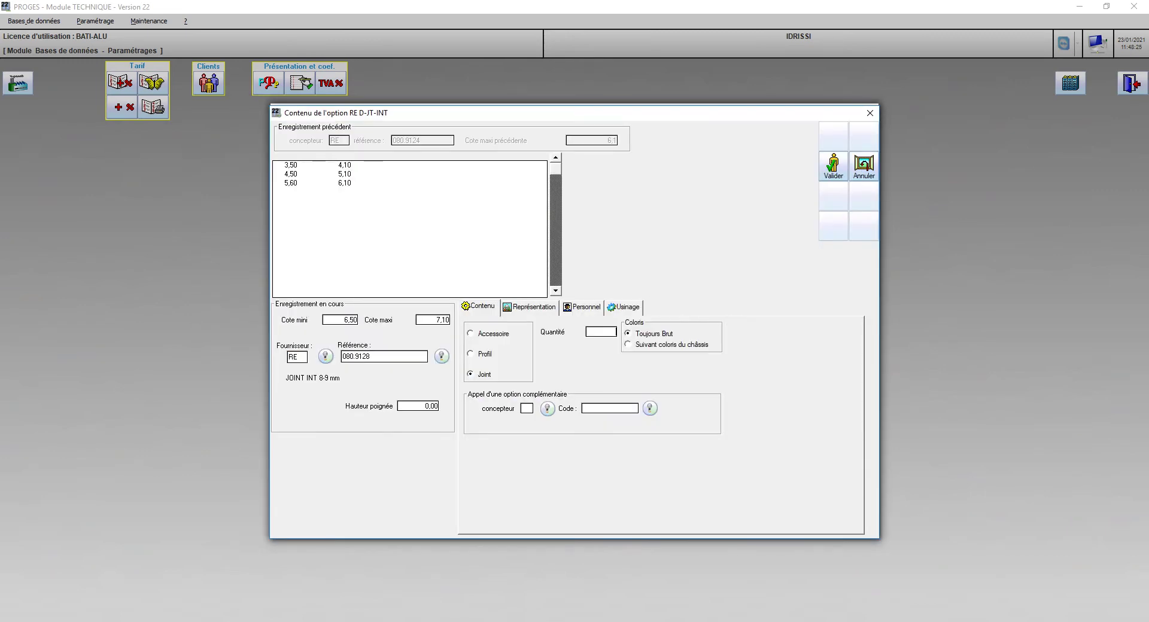
Check the glazing gasket table in Acrobat and add a PROGES content line for sizes 7,60 to 9,10 with joint 080.9126
key("alt+Tab")
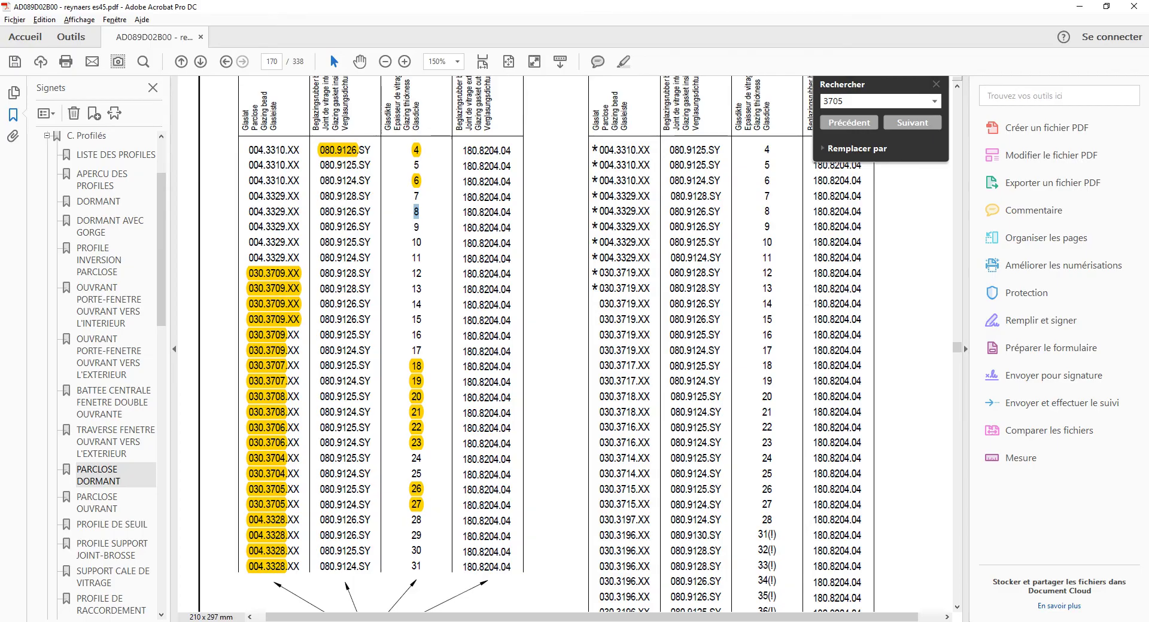
key("alt+Tab")
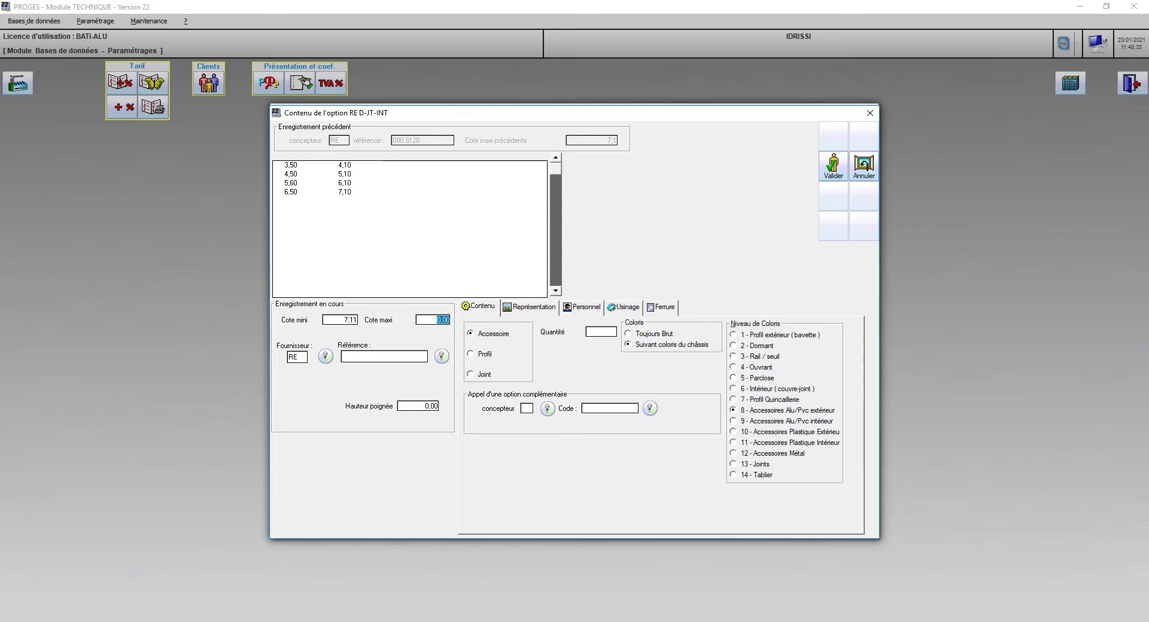
key("shift+Tab")
type("7,6")
key("Tab")
type("9,1")
key("alt+Tab")
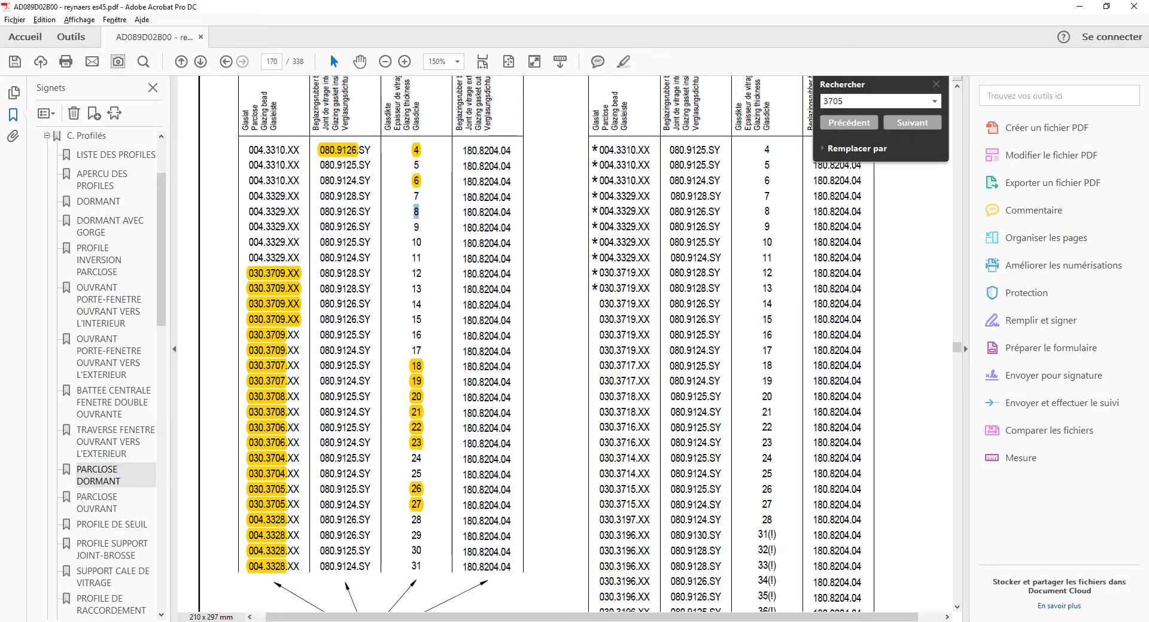
key("alt+Tab")
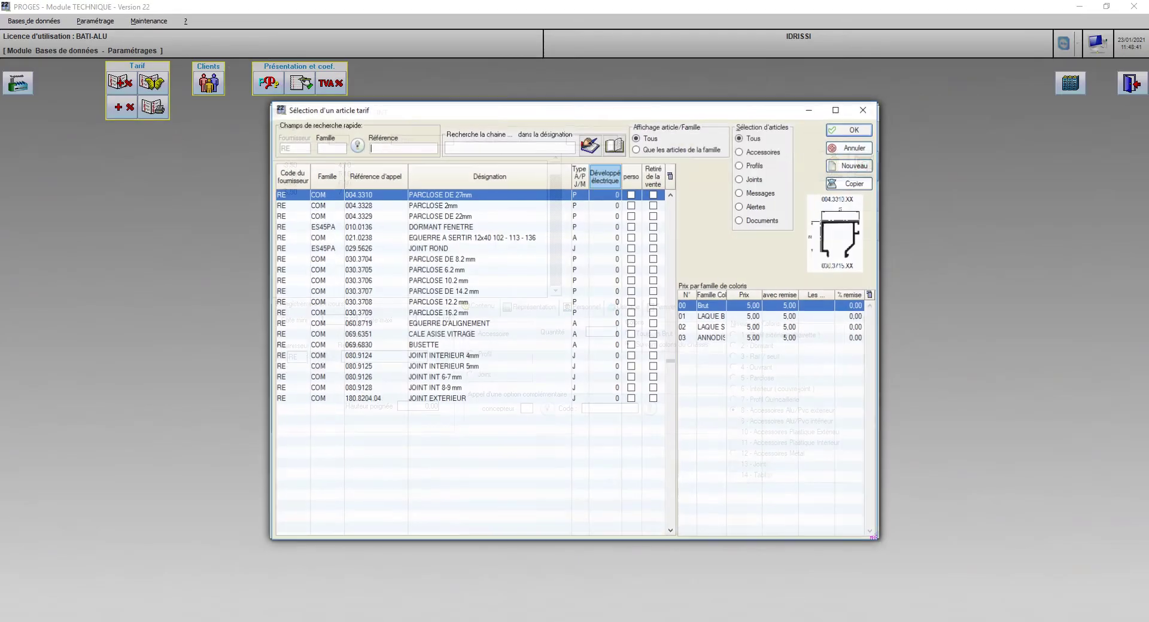
left_click(741, 179)
double_click(435, 227)
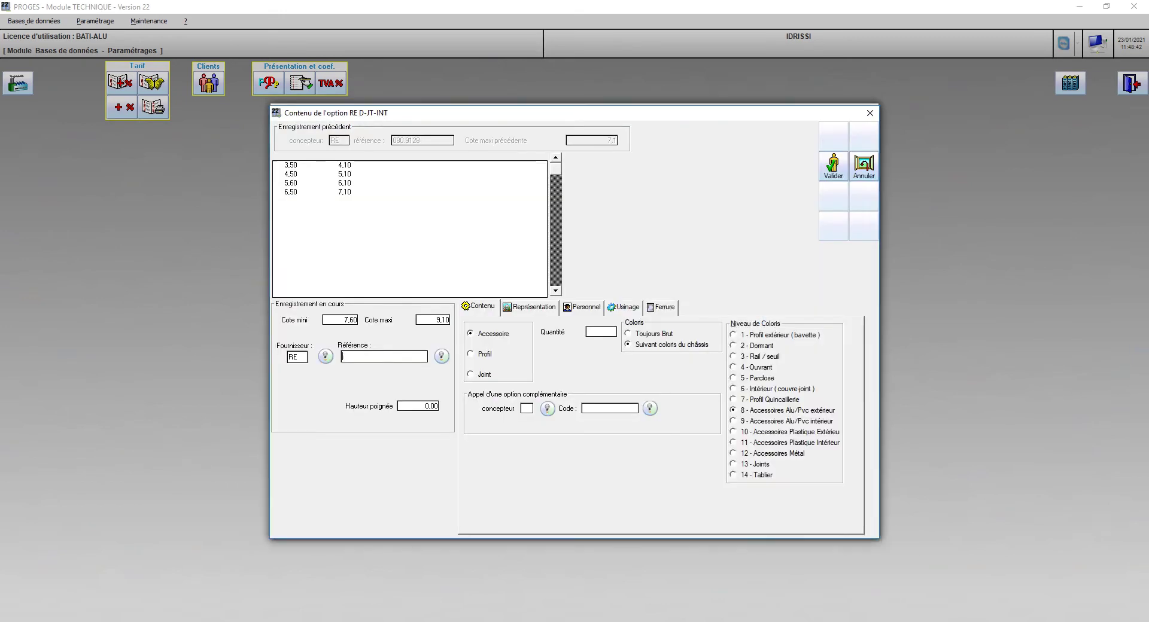
key("Return")
Recheck the gasket table in Acrobat and set the new PROGES content line's size range to 9,50 minimum and 10,10 maximum
key("alt+Tab")
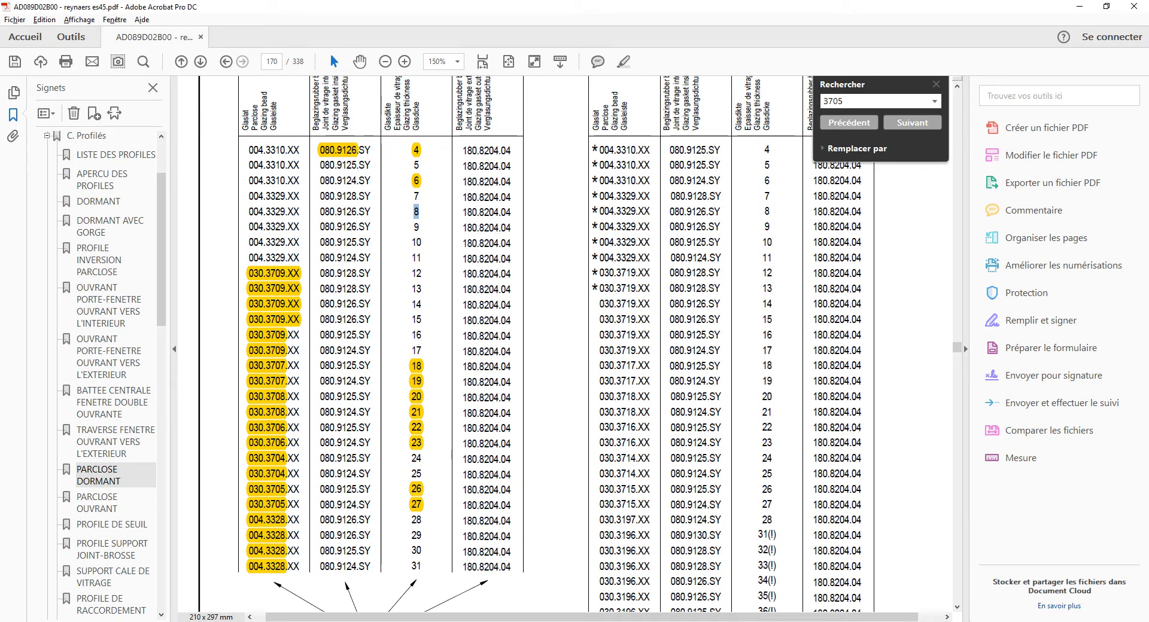
key("alt+Tab")
key("shift+Tab")
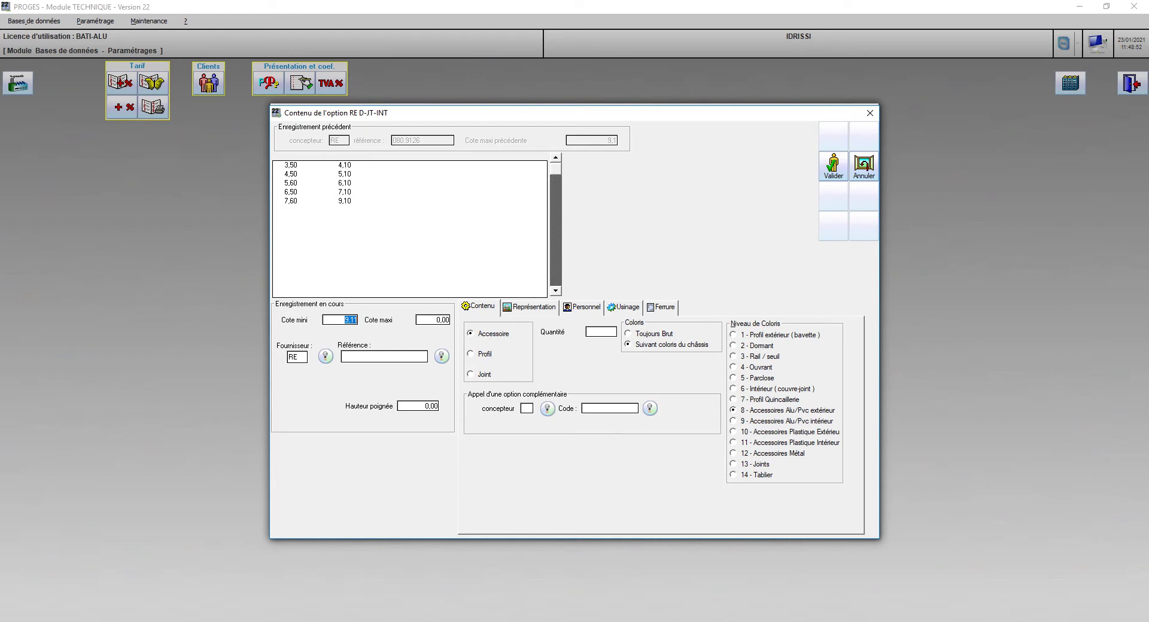
type("9,5")
key("Tab")
type("10,1")
Choose joint 080.9125 as the reference of the 9,50 to 10,10 line, verifying it against the Acrobat table, and save the line
left_click(442, 357)
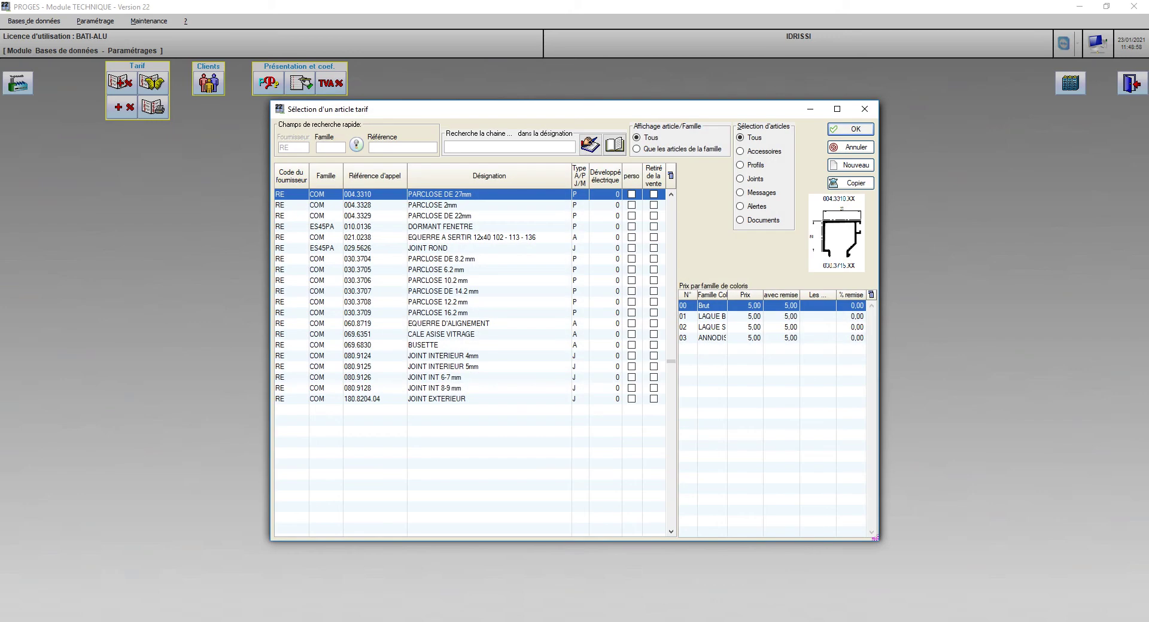
left_click(741, 165)
left_click(741, 179)
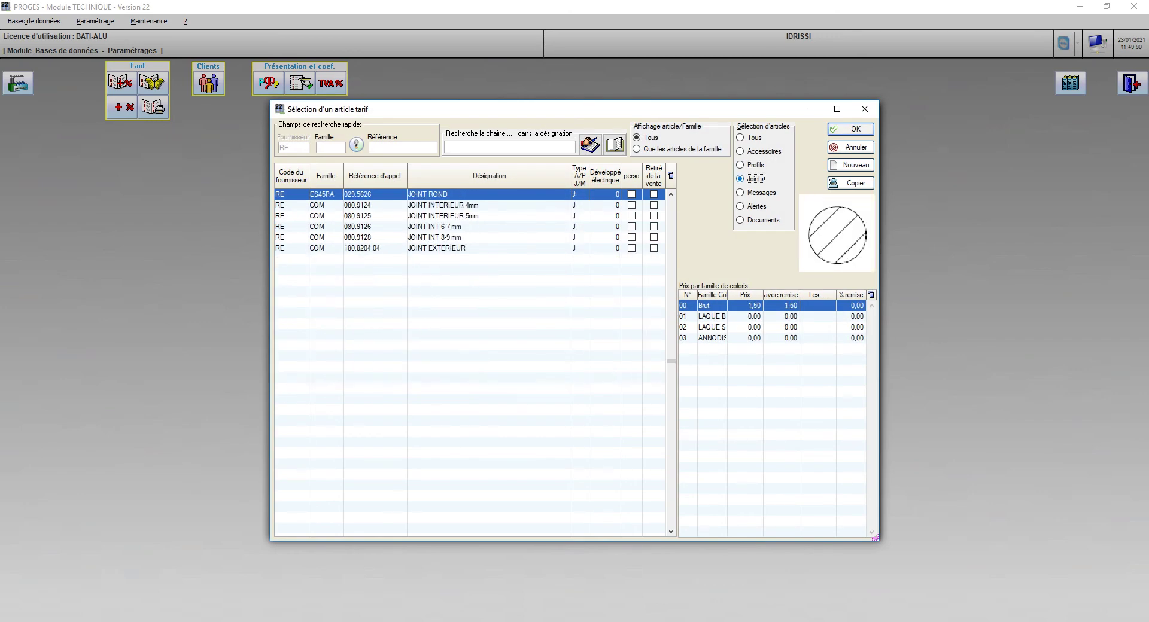
left_click(455, 216)
key("alt+Tab")
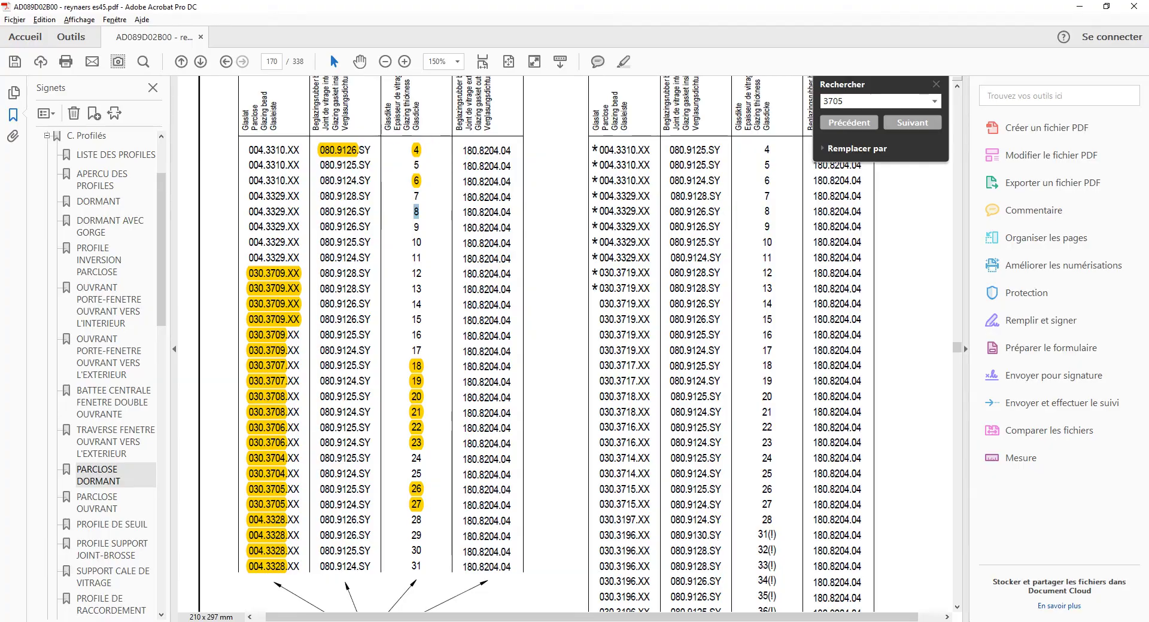
key("alt+Tab")
key("Return")
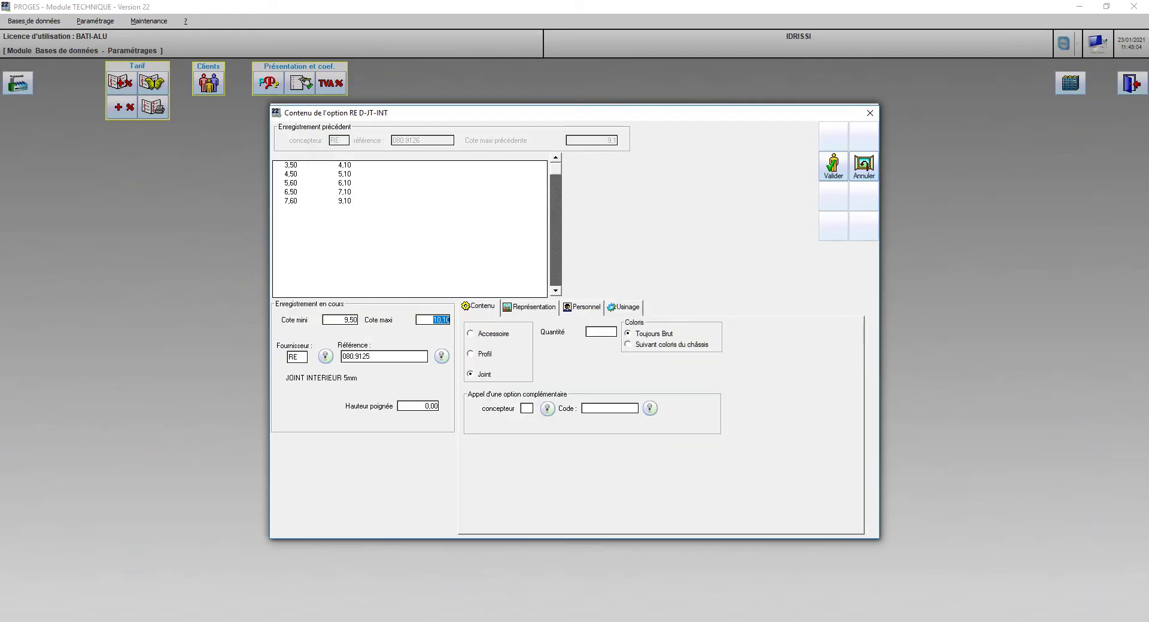
key("Return")
key("Return")
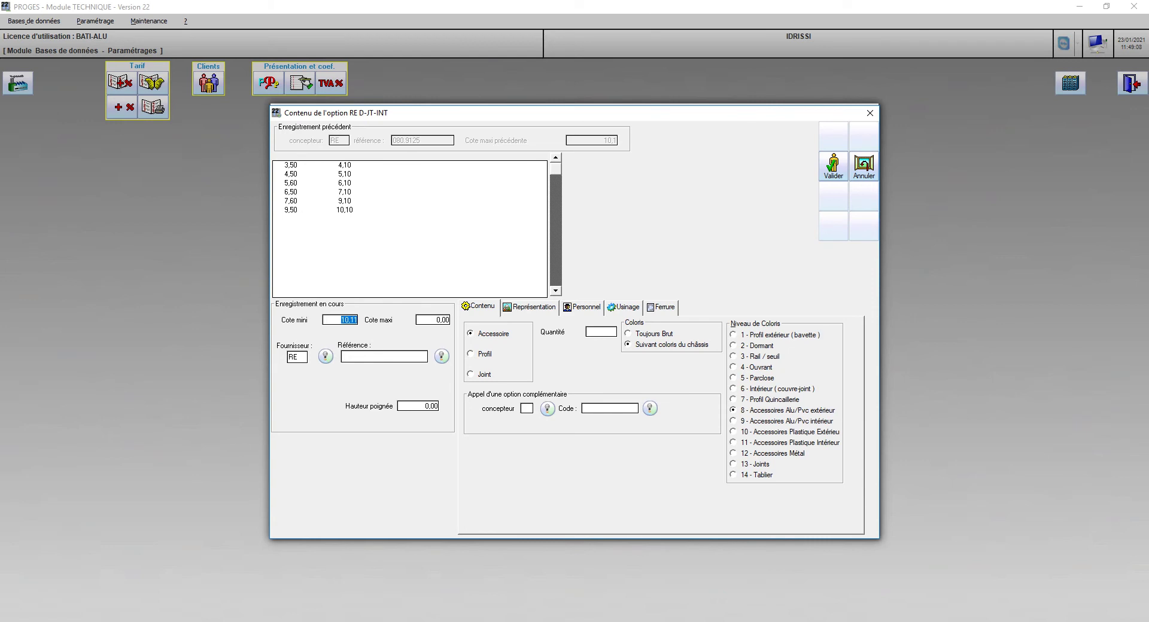
Add a content line for sizes 10,50 to 11,10 with joint 080.9124, checking the gasket table in Acrobat
type("1,0,50")
key("Return")
key("alt+Tab")
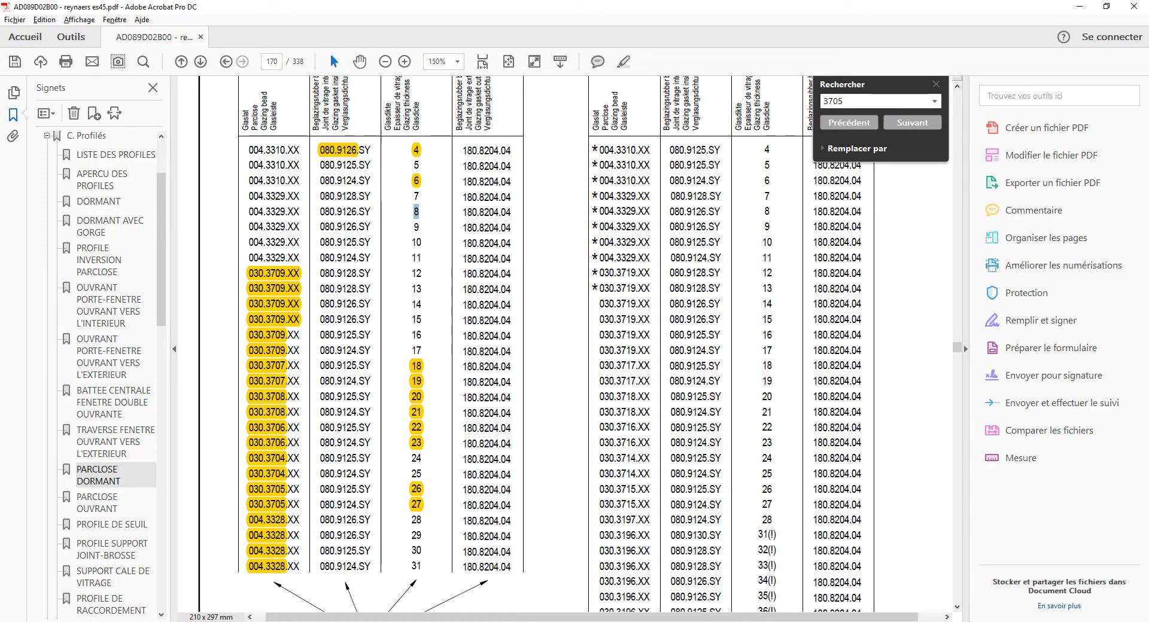
key("alt+Tab")
key("Return")
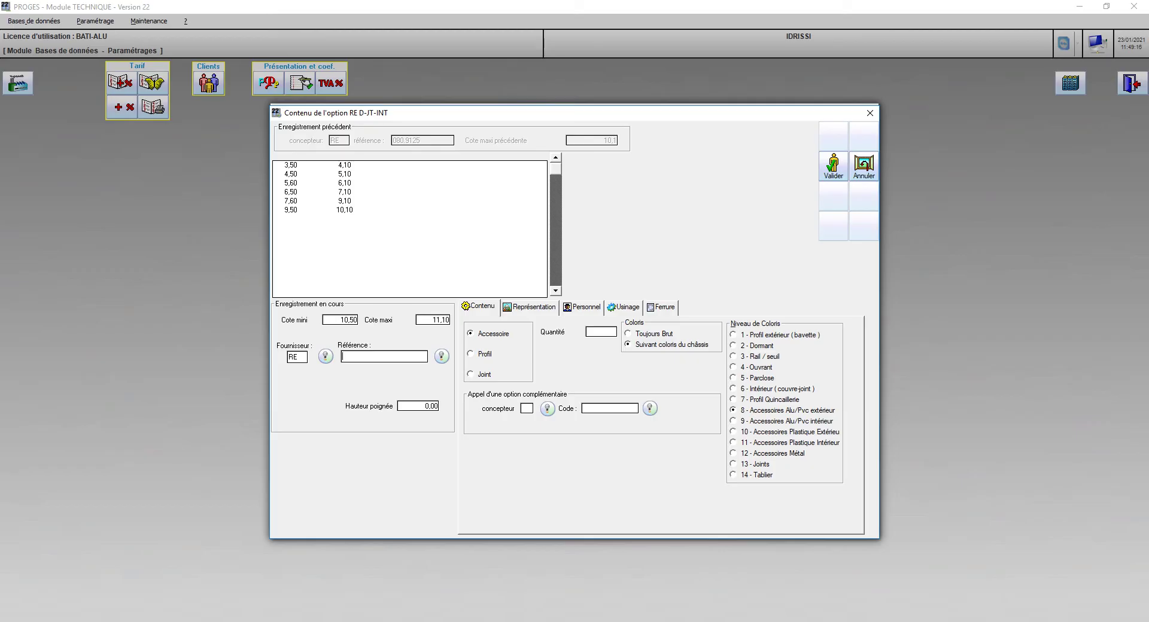
key("Return")
left_click(741, 179)
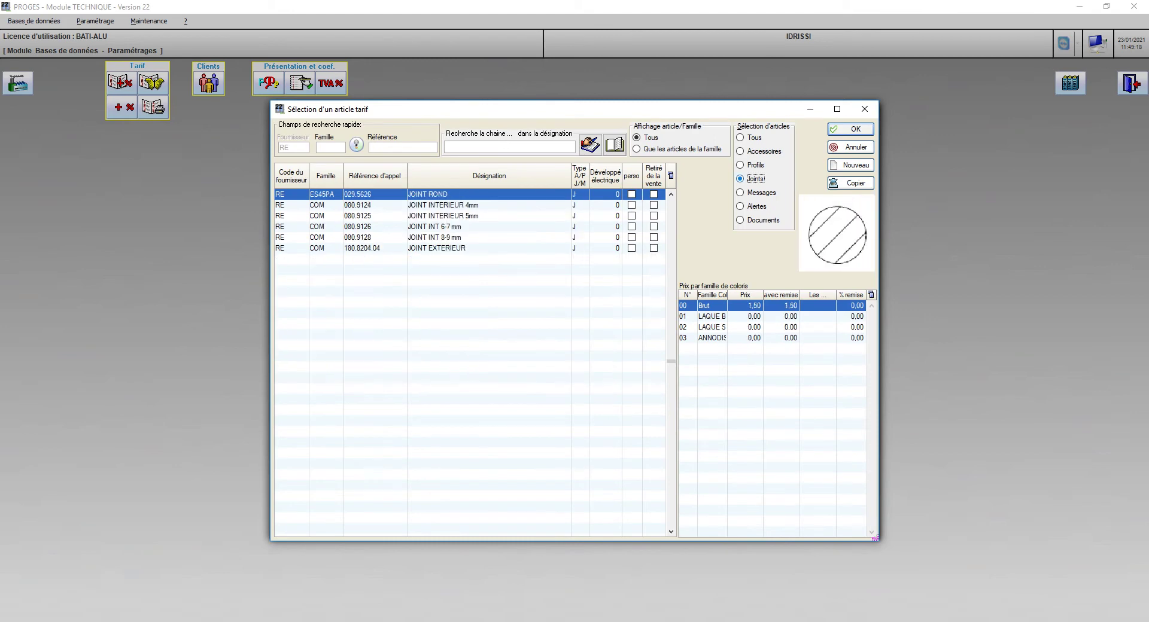
double_click(443, 205)
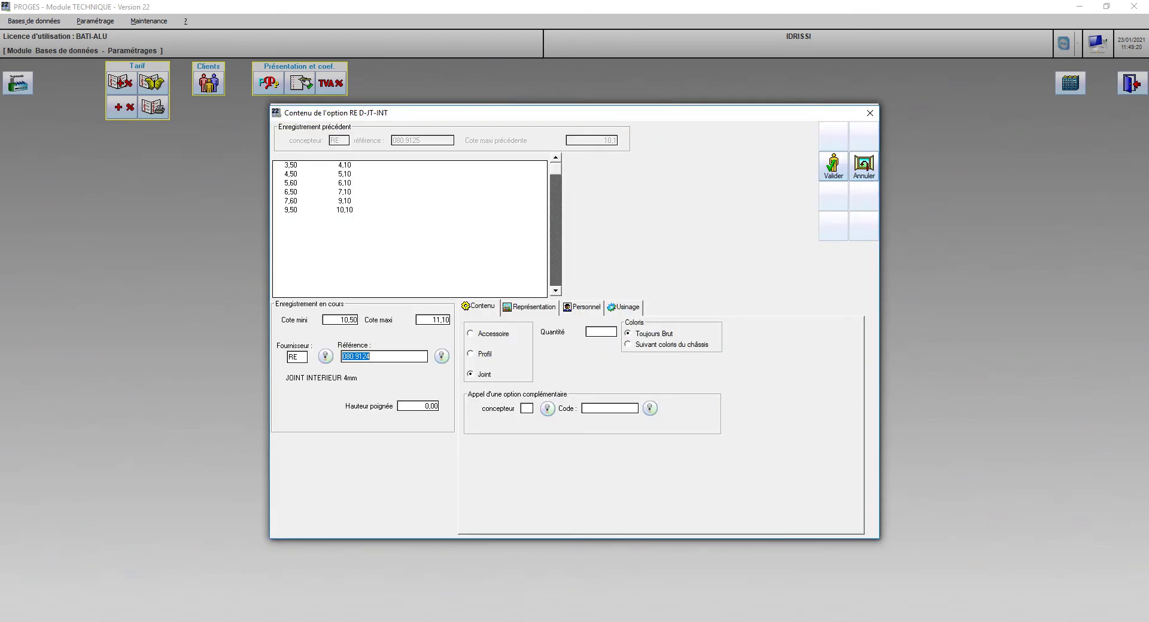
key("Return")
key("Return")
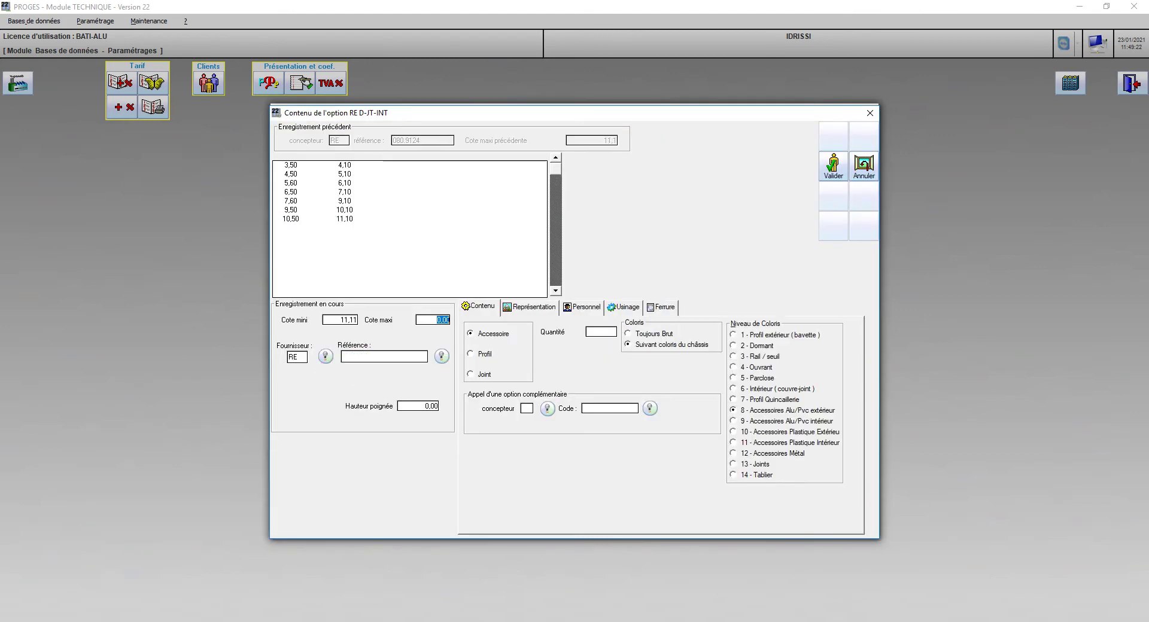
Look up the next glazing thicknesses in Acrobat and set the new PROGES line's size range to 11,60 minimum and 13,10 maximum
key("alt+Tab")
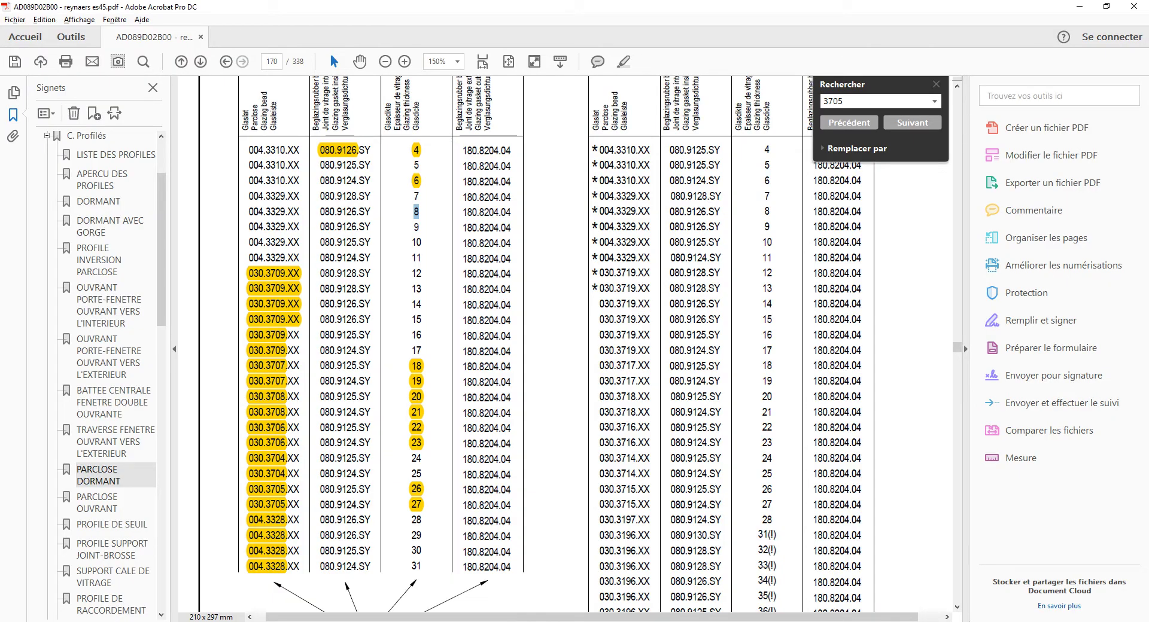
double_click(416, 274)
key("alt+Tab")
key("shift+Tab")
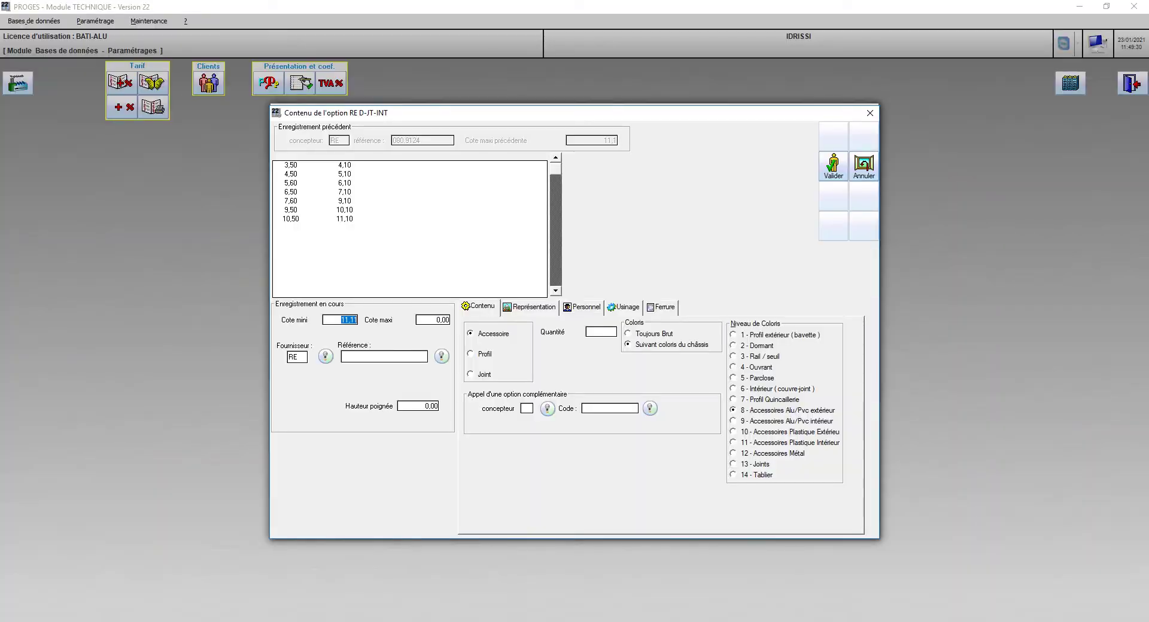
type("11,5")
key("Tab")
type("13,1")
Check the matching gasket in Acrobat, choose joint 080.9128 for the 11,60 to 13,10 line and save it
key("alt+Tab")
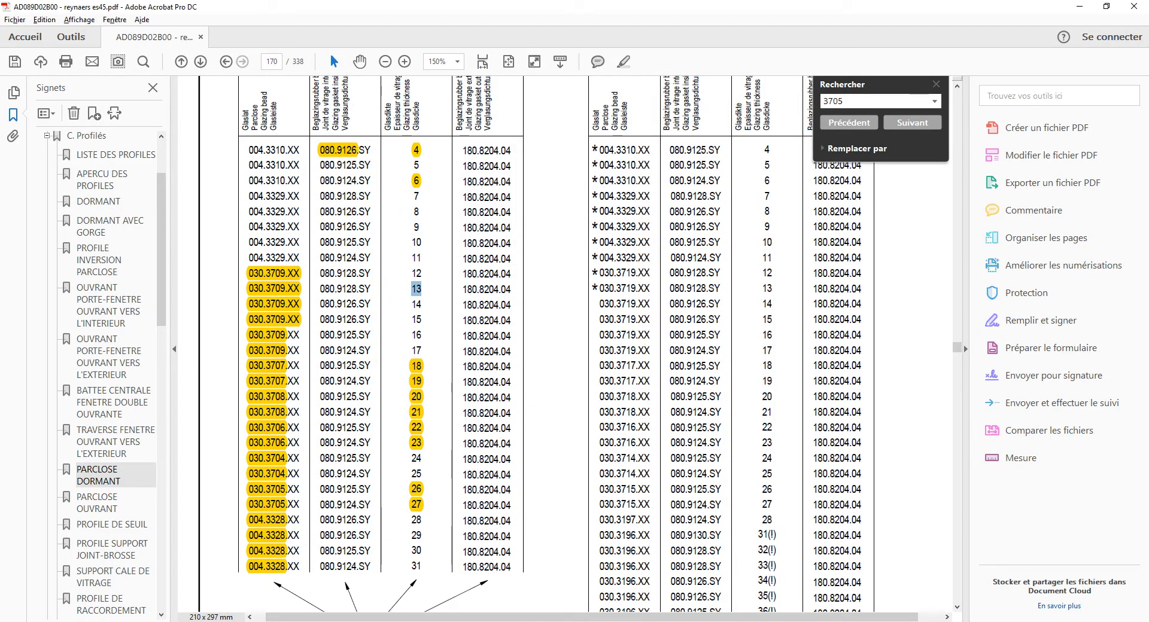
key("alt+Tab")
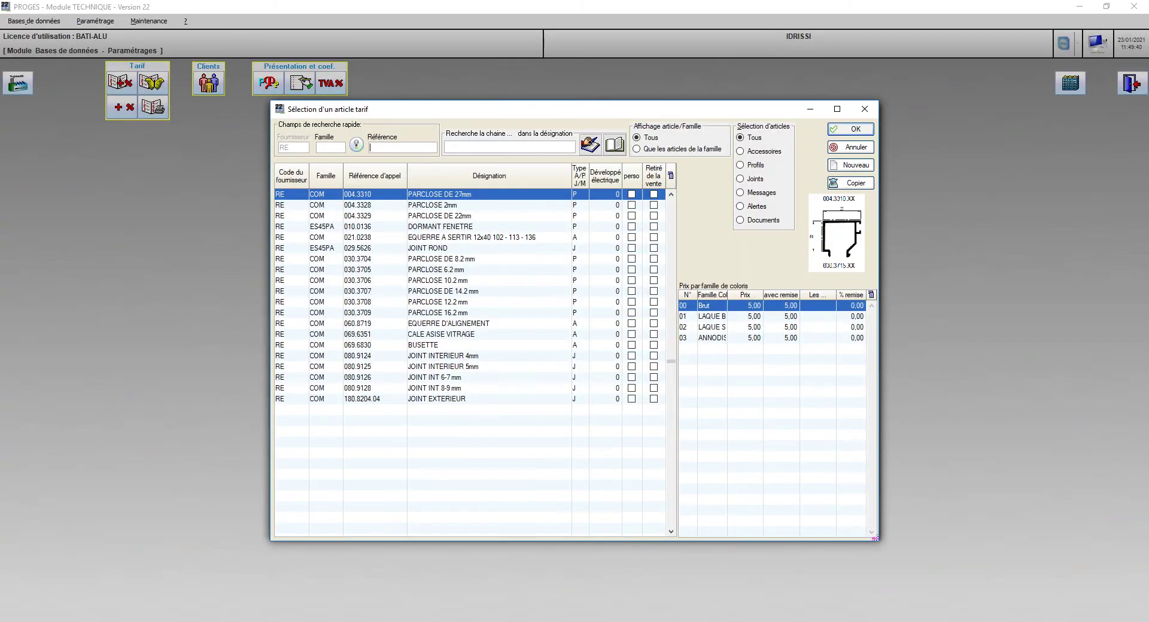
left_click(433, 205)
left_click(742, 179)
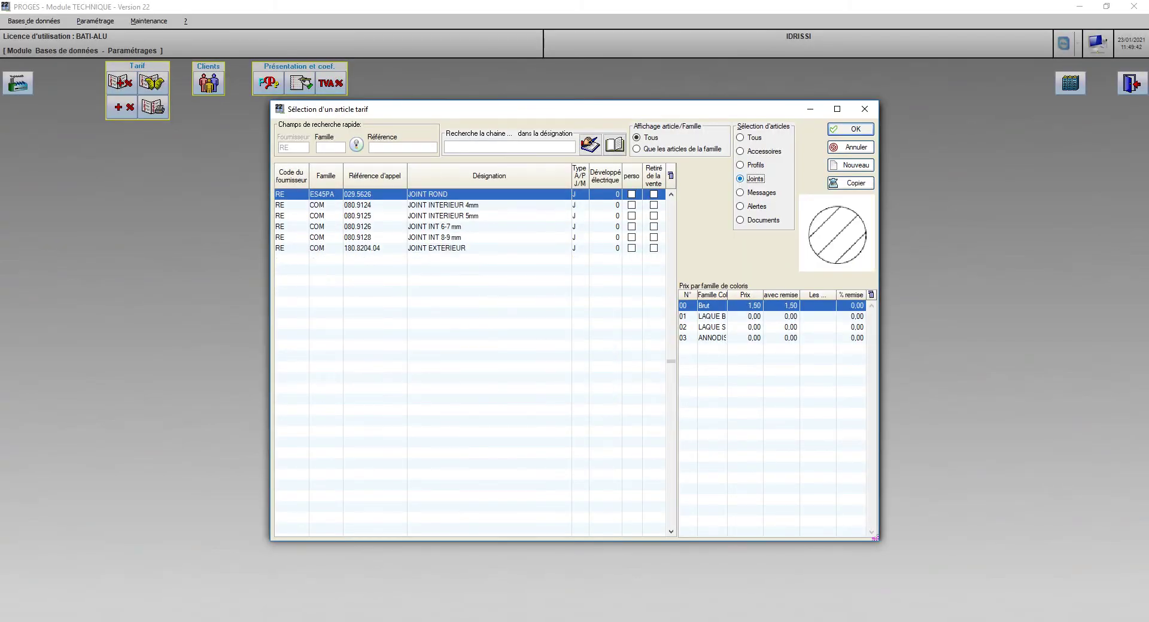
double_click(434, 237)
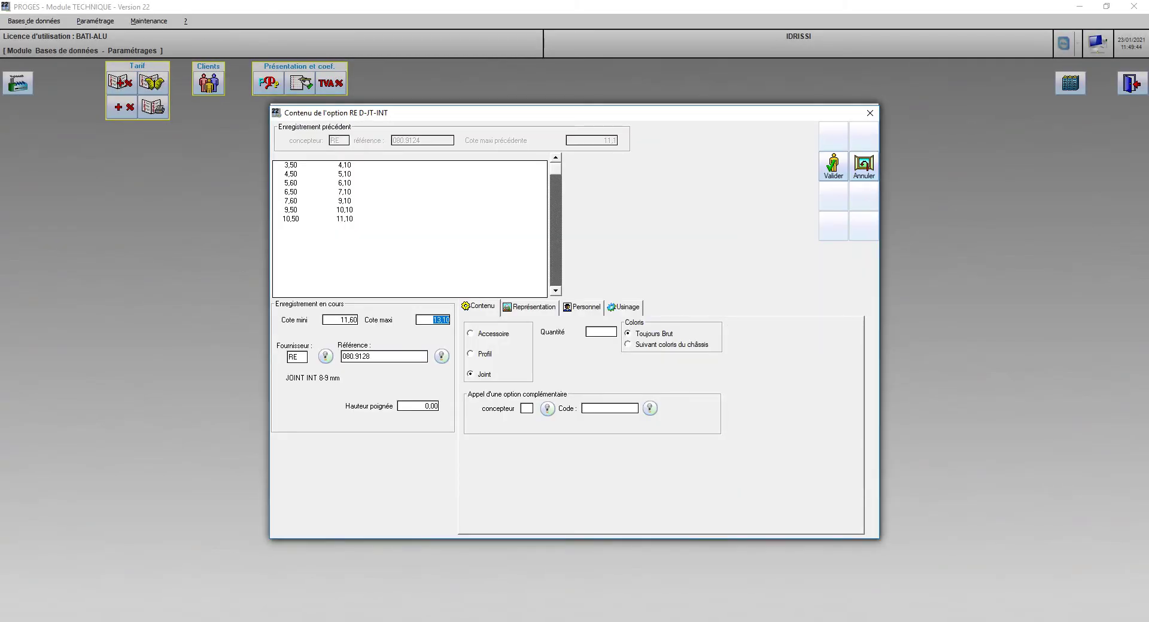
left_click(833, 166)
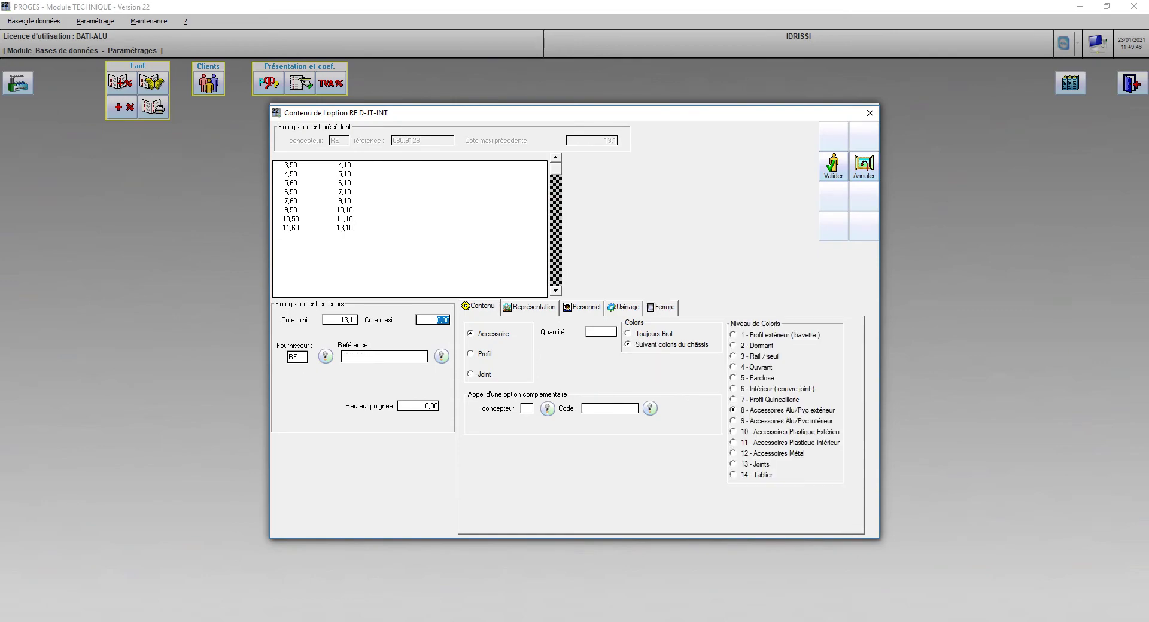
Look up the gasket for 15 mm glazing in Acrobat and set the new PROGES line's size range to 13,60 minimum and 15,10 maximum
key("alt+Tab")
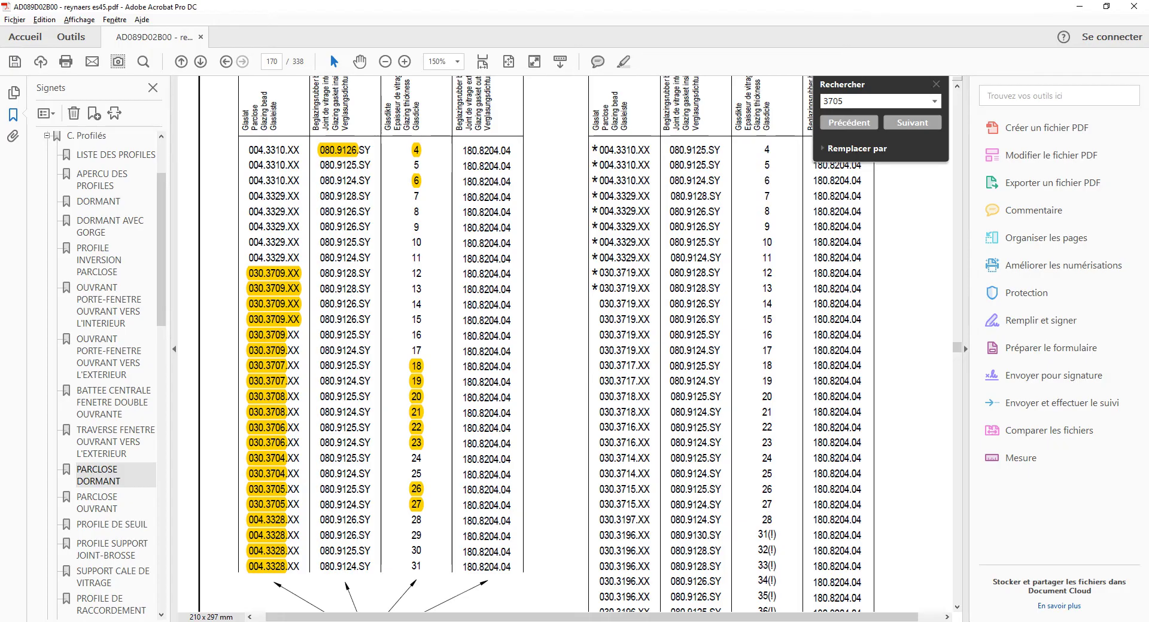
double_click(339, 320)
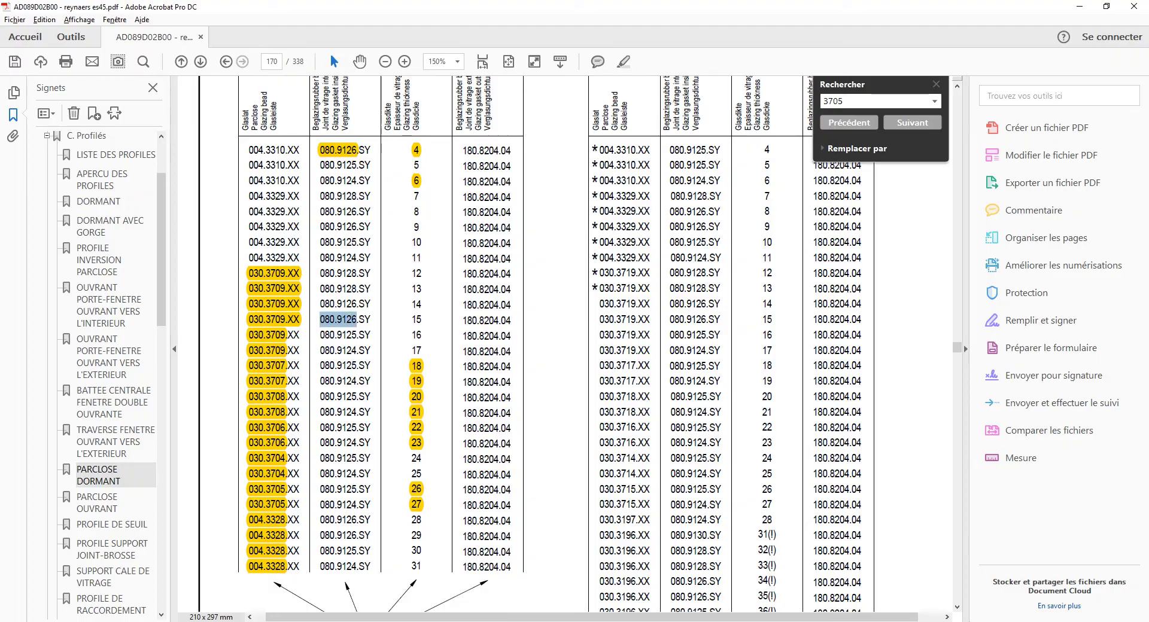
key("alt+Tab")
key("alt+Tab")
key("alt+Tab")
type("13,60")
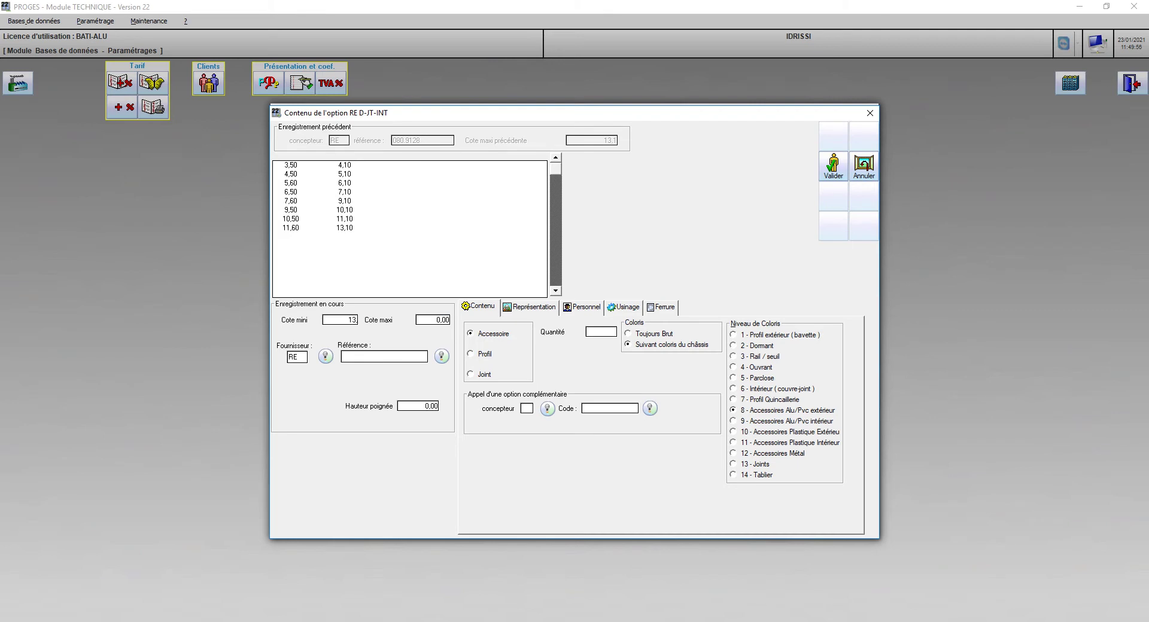
key("Tab")
type("15,1")
Verify the gasket in Acrobat, choose joint 080.9126 for the 13,60 to 15,10 line and save it
key("alt+Tab")
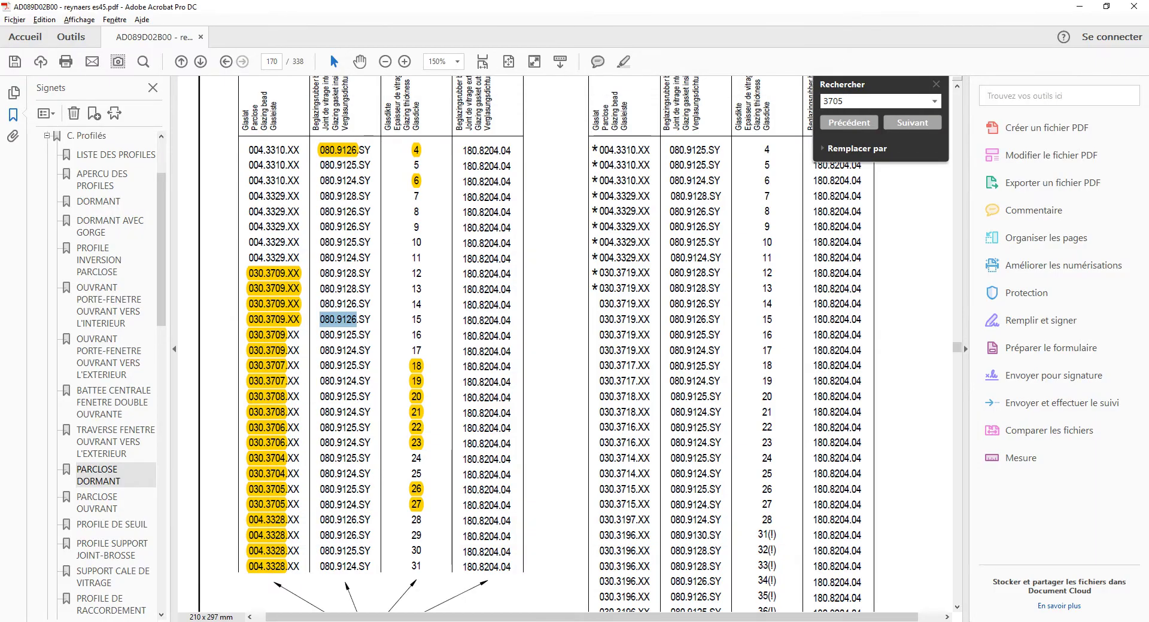
key("alt+Tab")
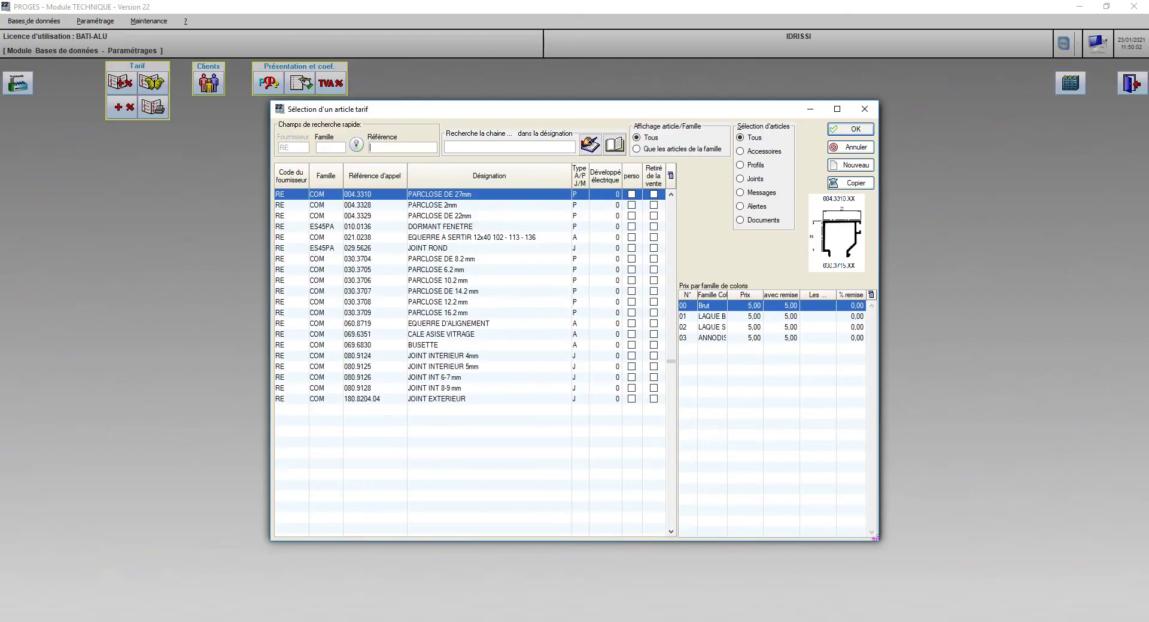
key("Tab")
left_click(741, 179)
double_click(443, 227)
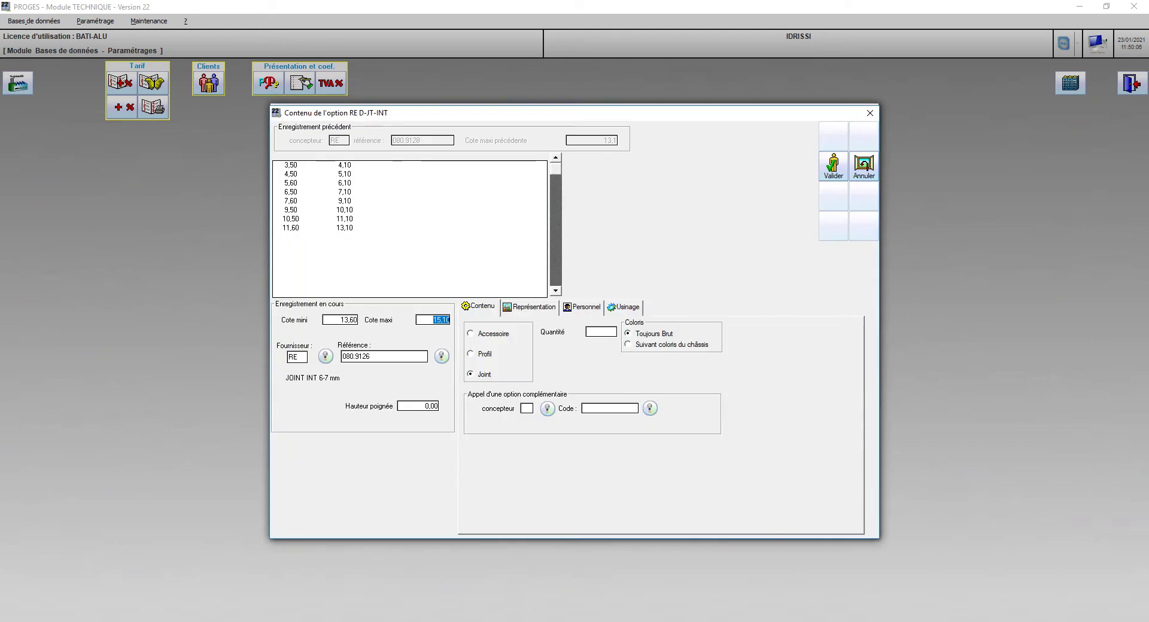
left_click(601, 332)
key("Return")
Check the gasket table in Acrobat, set the new PROGES line's range to 15,60–16,10 and choose joint 080.9125 as its reference
key("alt+Tab")
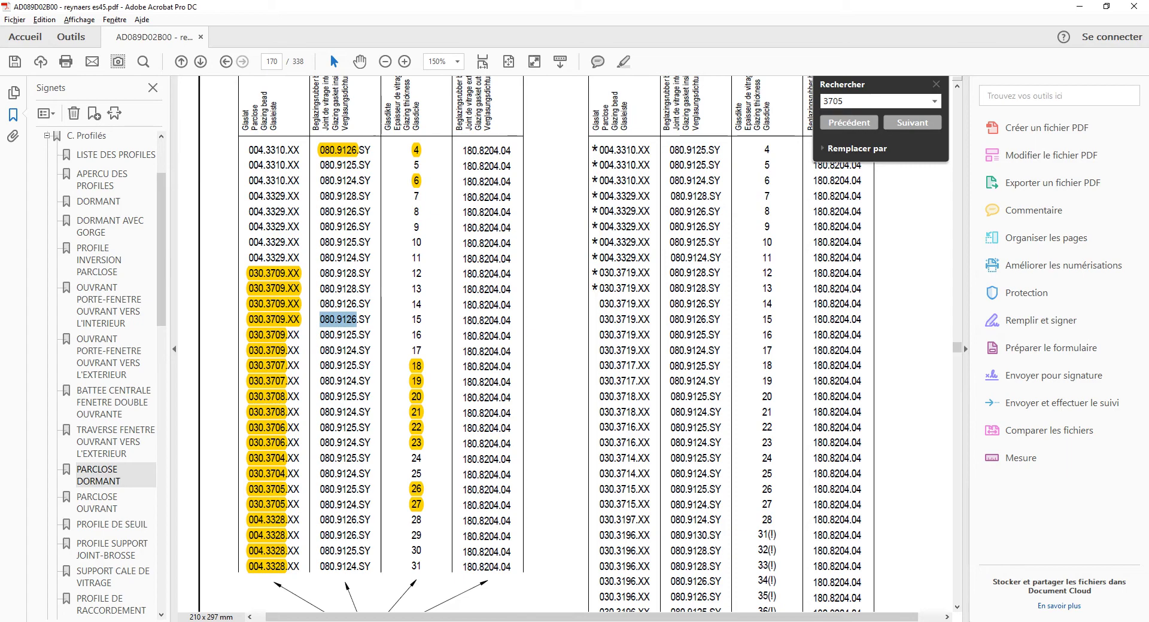
key("alt+Tab")
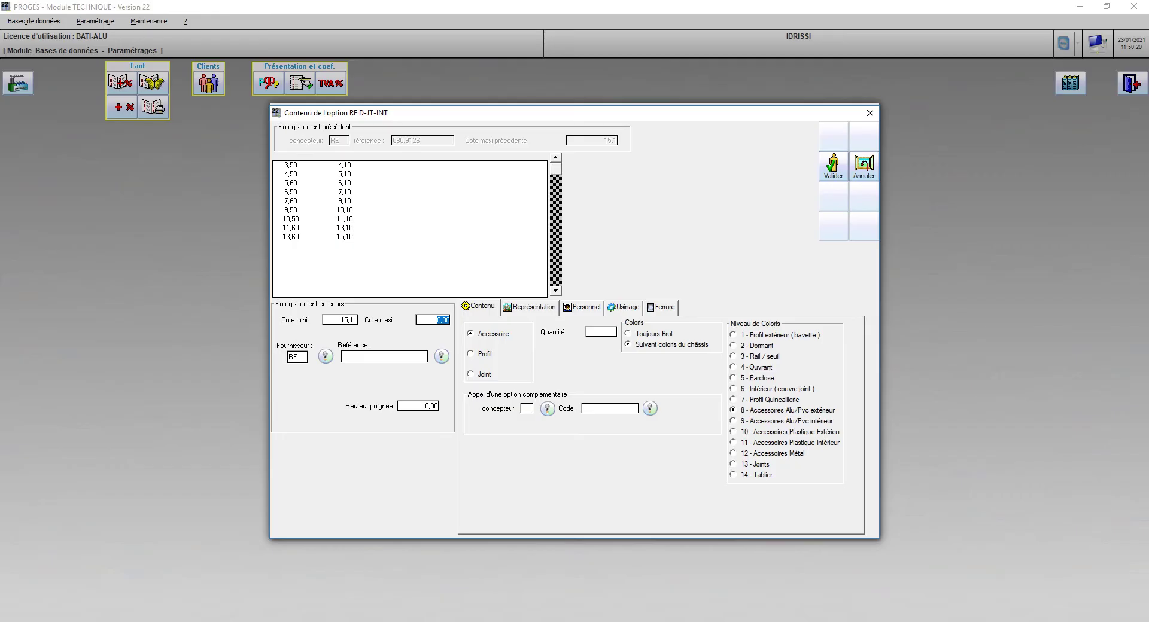
key("shift+Tab")
type("15,60")
key("Tab")
type("16,1")
left_click(441, 357)
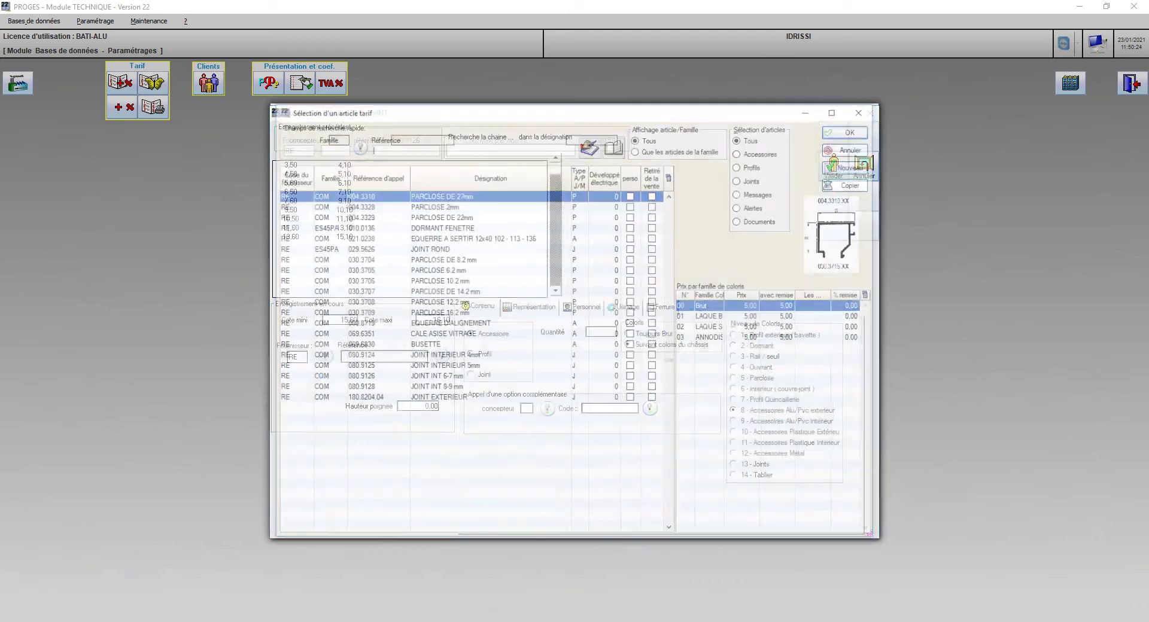
left_click(741, 179)
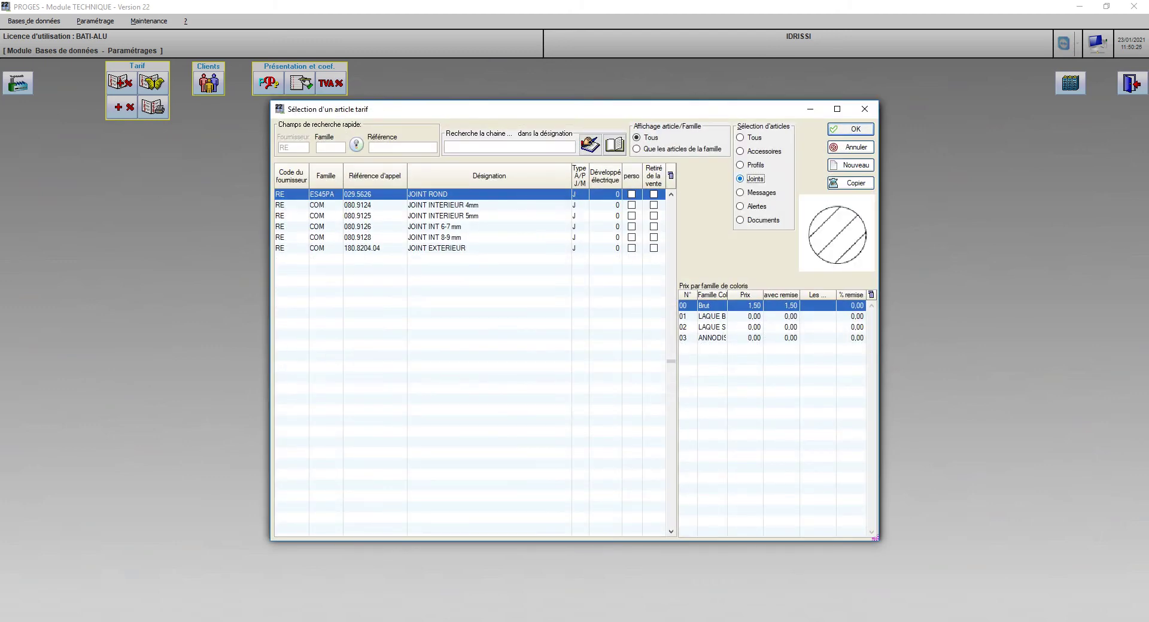
double_click(443, 216)
key("alt+Tab")
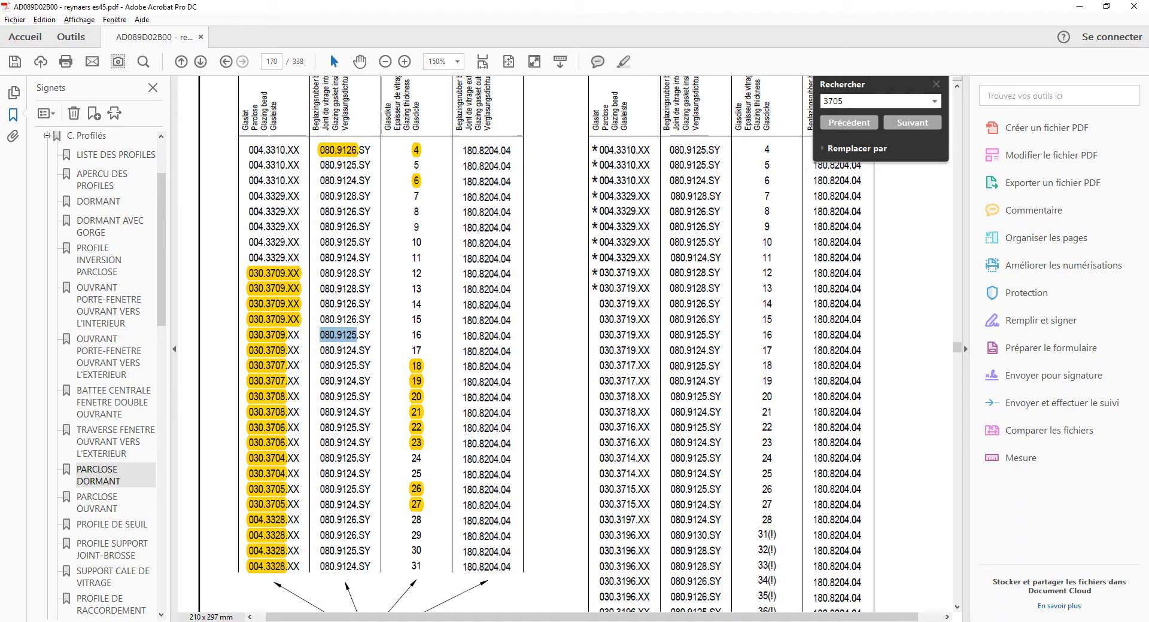
Return to PROGES and save the 15,60 to 16,10 line for joint 080.9125 with quantity 1
key("alt+Tab")
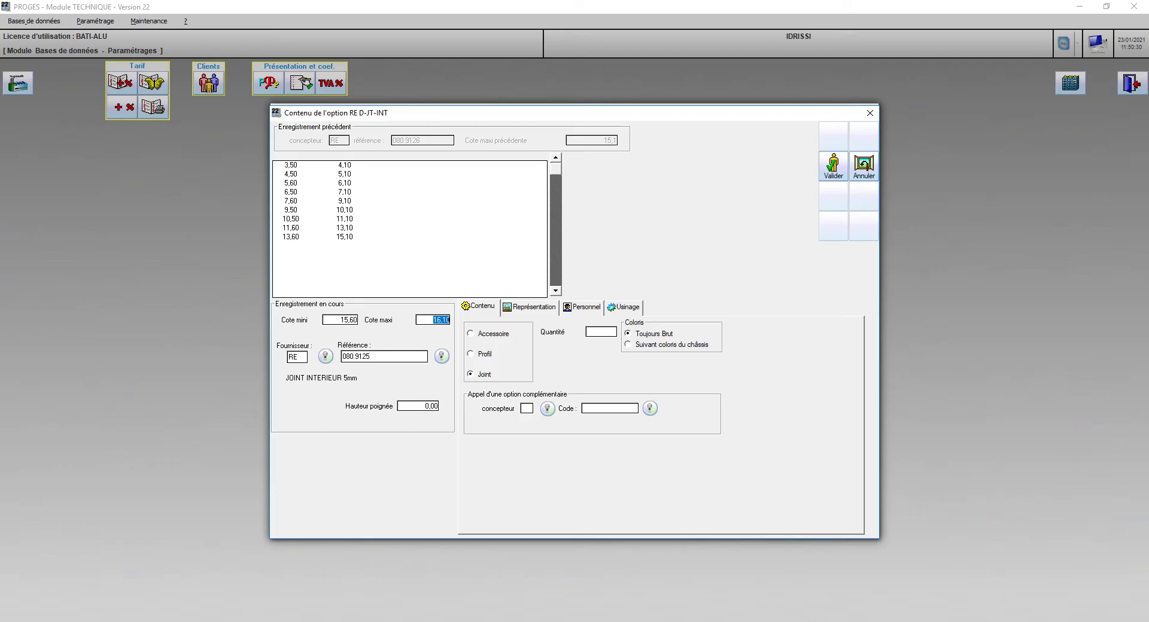
key("Tab")
key("ctrl+c")
key("Tab")
type("1")
key("Return")
Check the 17 mm glazing row in Acrobat and set the new PROGES line's size range to 16,60 minimum and 17,10 maximum
key("alt+Tab")
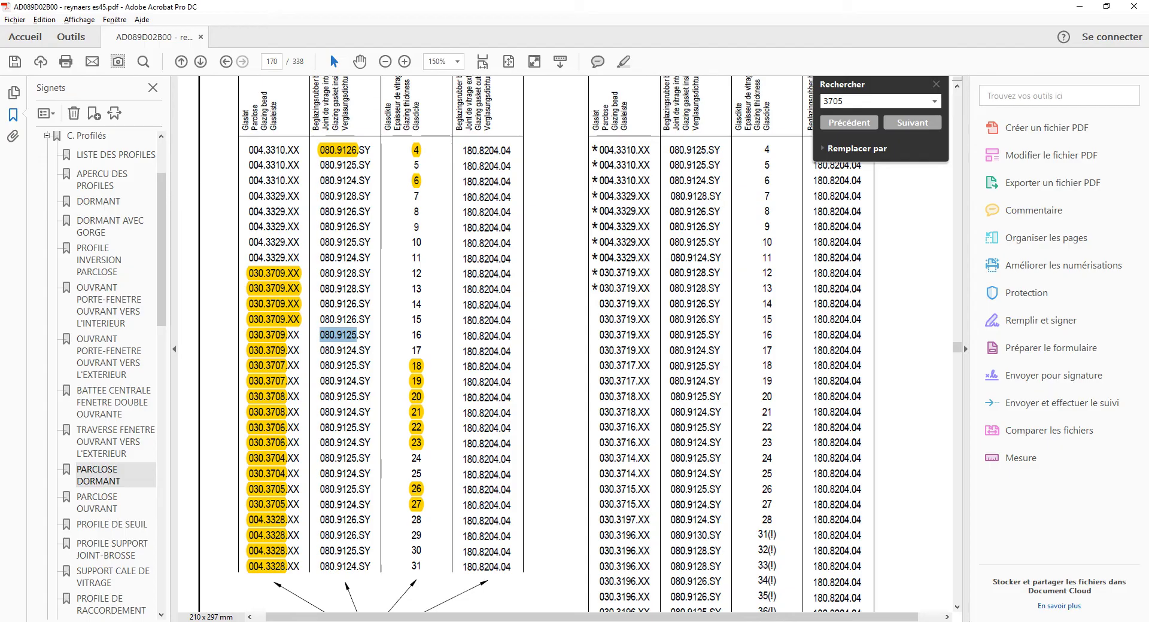
key("alt+Tab")
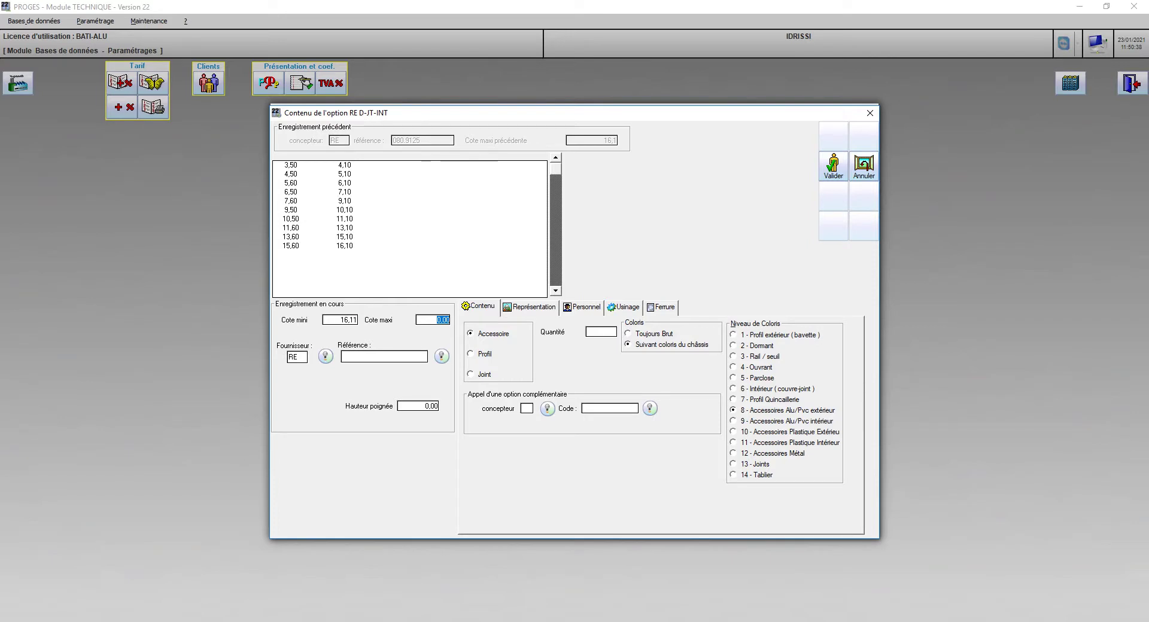
key("shift+Tab")
type("16,60")
key("Tab")
type("17,10")
Verify the gasket in Acrobat, choose joint 080.9124 for the 16,60 to 17,10 line and save it with quantity 1
key("alt+Tab")
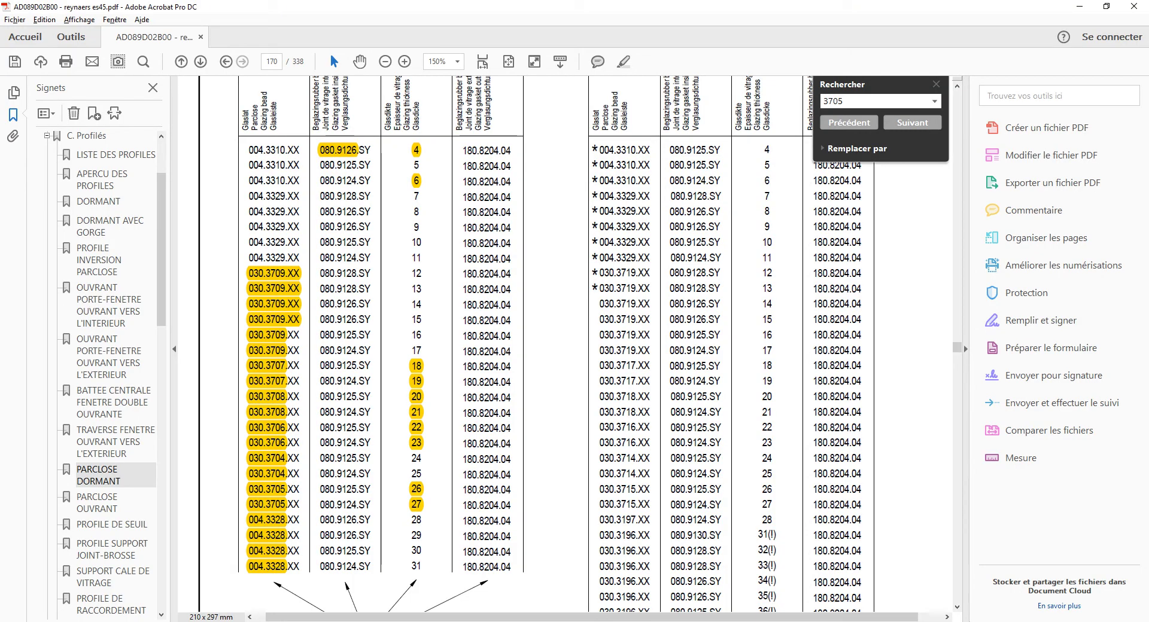
key("alt+Tab")
key("ctrl+v")
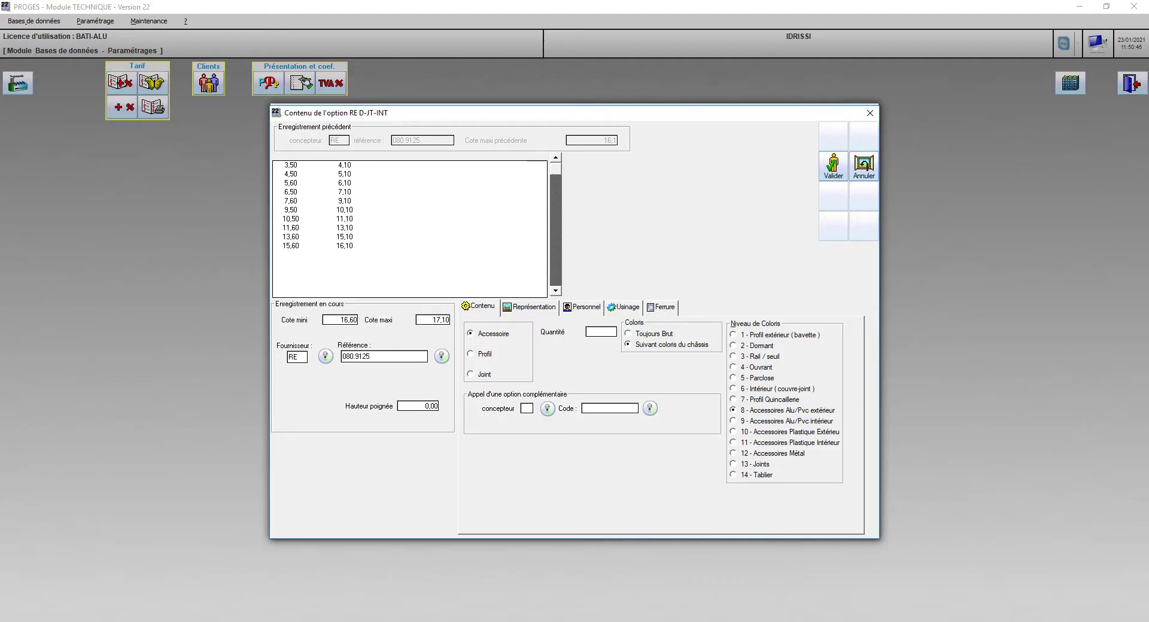
key("BackSpace")
type("4")
key("Tab")
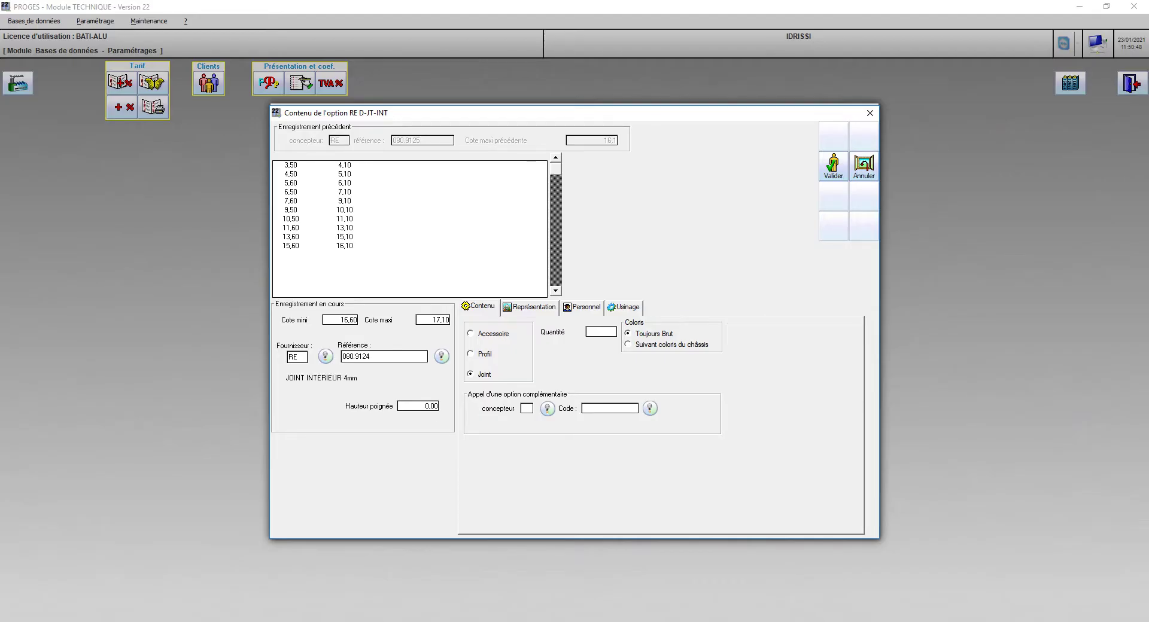
key("Return")
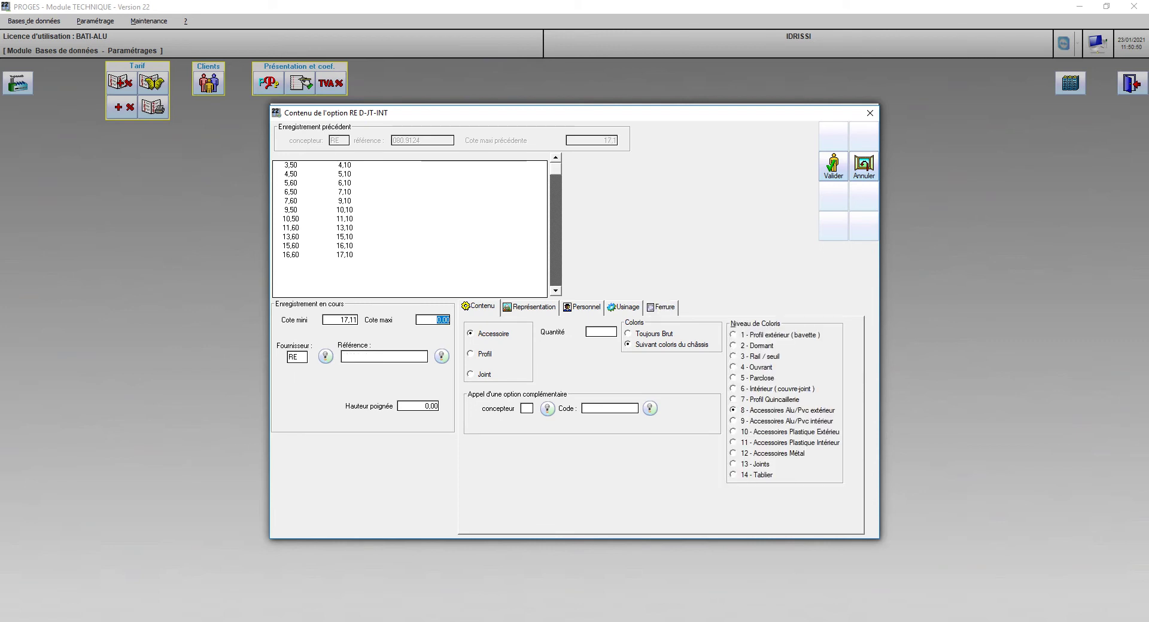
Set the new line's size range to 17,60 minimum and 18,10 maximum, checking the glazing thickness in Acrobat
key("shift+Tab")
type("17,6")
key("Tab")
key("alt+Tab")
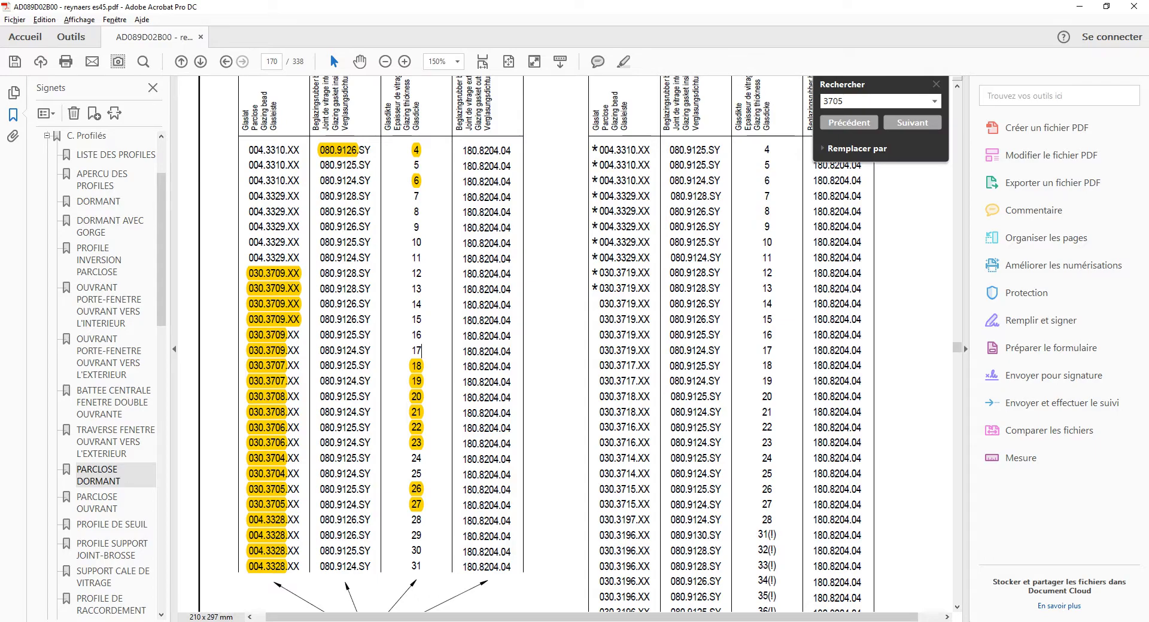
key("alt+Tab")
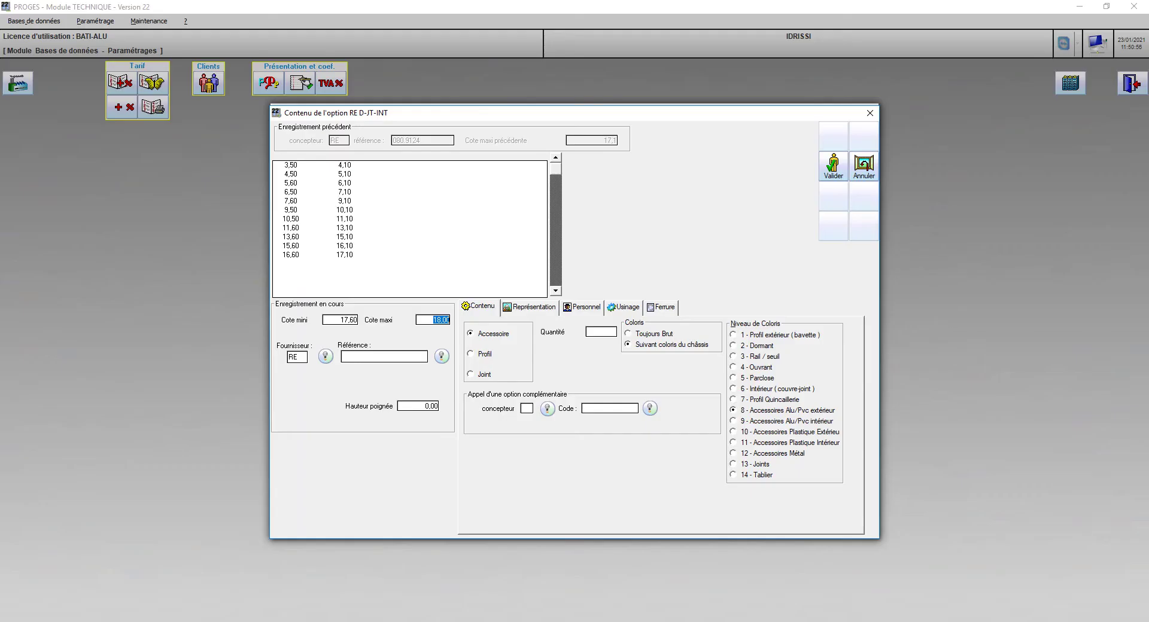
type("18,1")
key("Tab")
Check the gasket in Acrobat, choose joint 080.9125 with quantity 1 for the 17,60 to 18,10 line and save it
key("alt+Tab")
key("alt+Tab")
type("080.9125")
key("Tab")
key("Tab")
type("1")
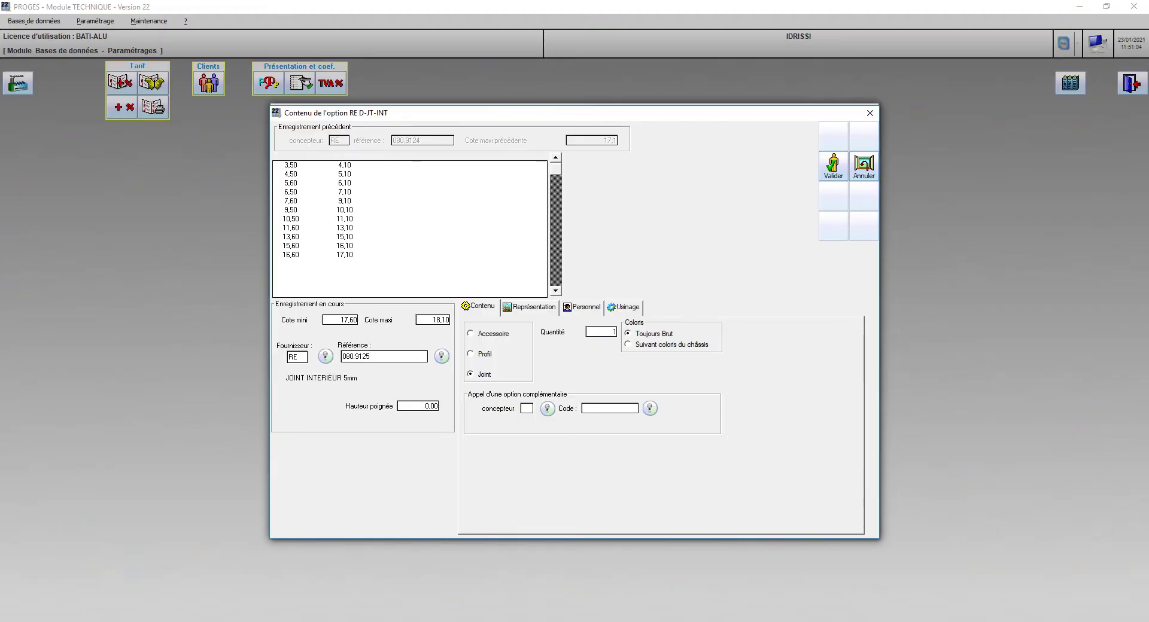
key("Return")
Set the new line's size range to 18,60 minimum and 19,10 maximum after consulting the glazing table in Acrobat
key("shift+Tab")
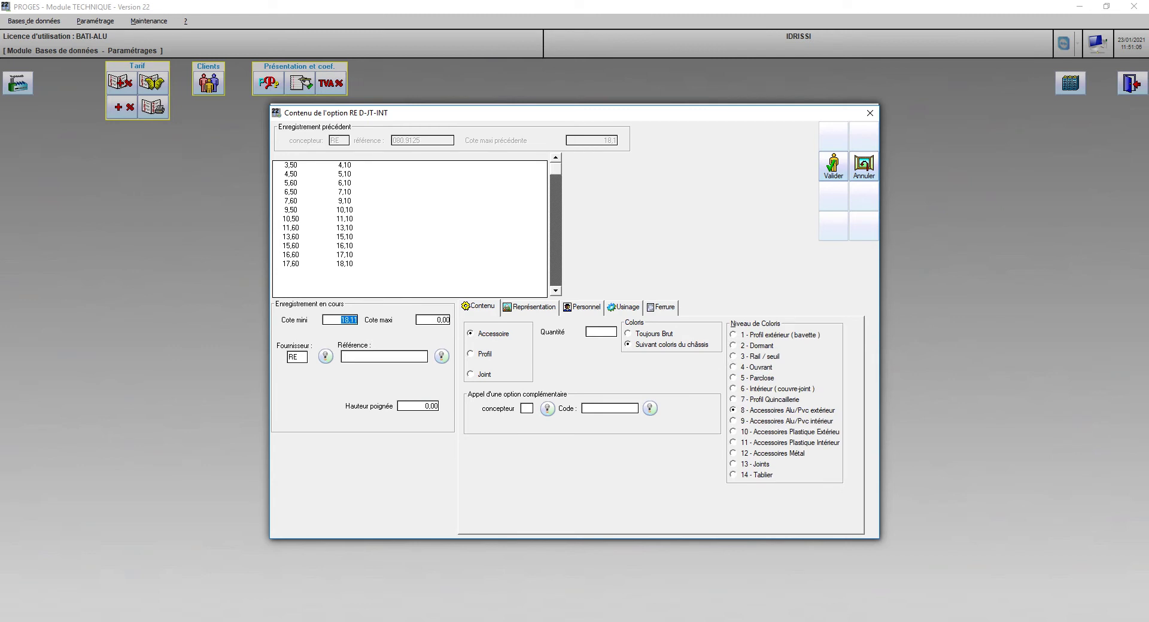
type("18,6")
key("Tab")
key("alt+Tab")
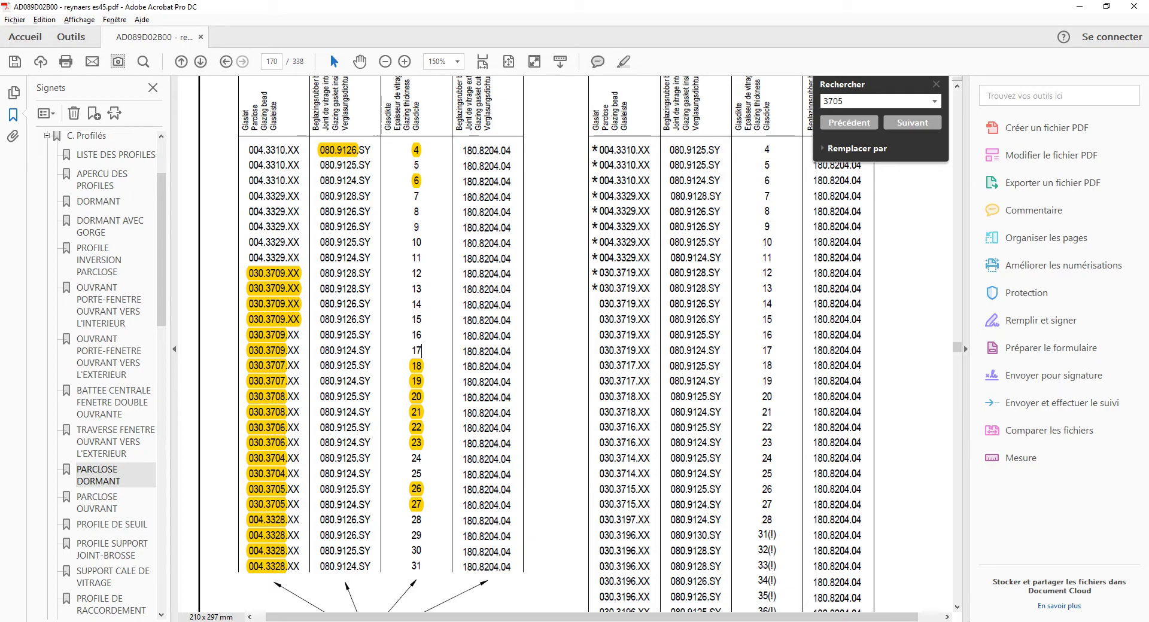
key("alt+Tab")
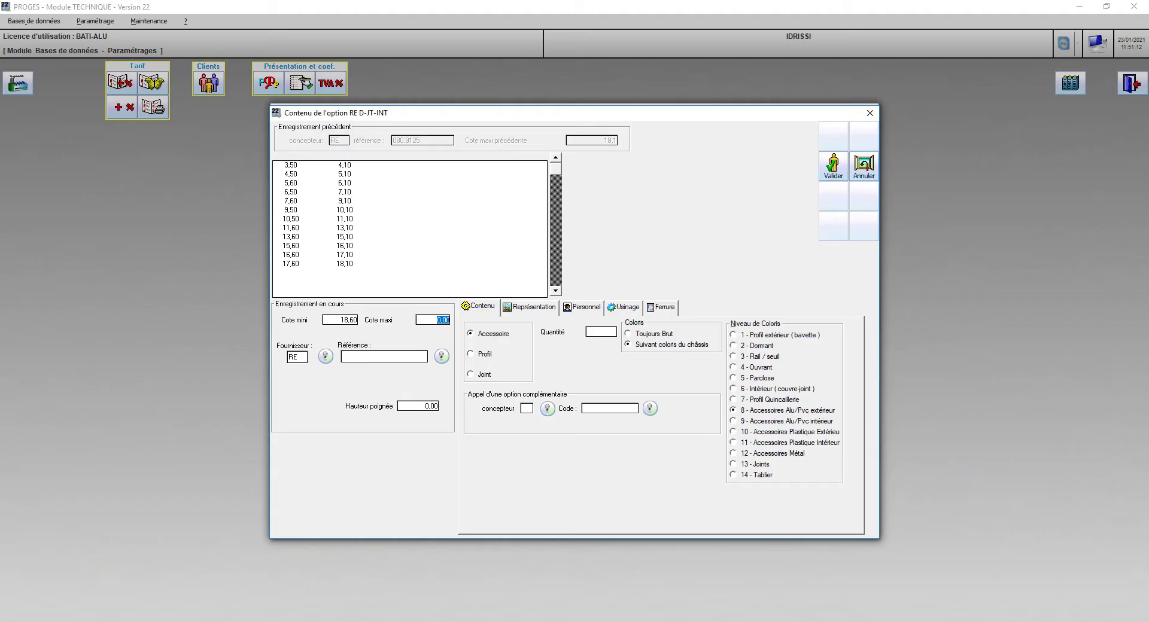
type("19,1")
key("Return")
Look up the 19 mm gasket in Acrobat, choose joint 080.9124 for the 18,60 to 19,10 line and save it
key("alt+Tab")
key("alt+Tab")
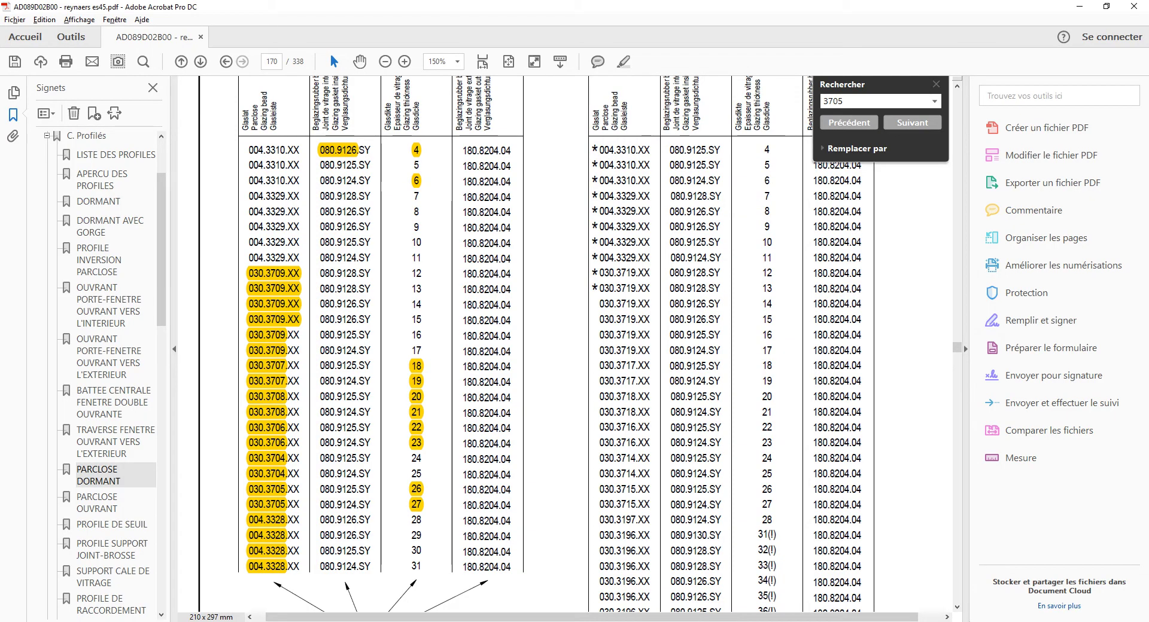
key("alt+Tab")
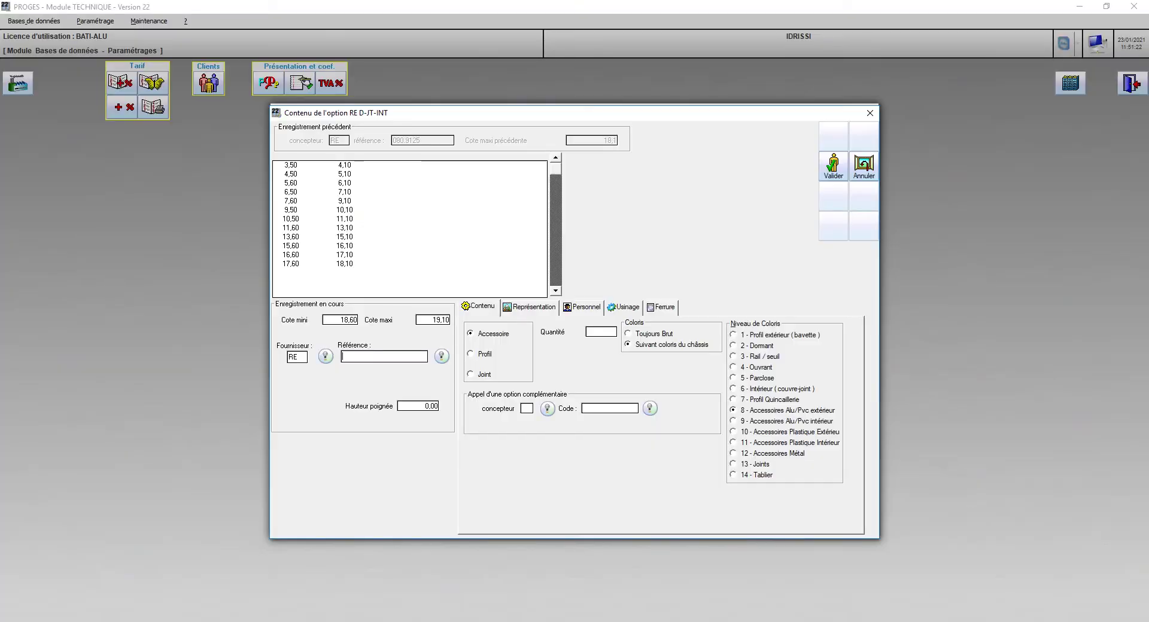
type("080.9124")
key("Tab")
Consult the remaining glazing thicknesses in Acrobat and set the new PROGES line's range to 22,90 minimum and 23,10 maximum
key("alt+Tab")
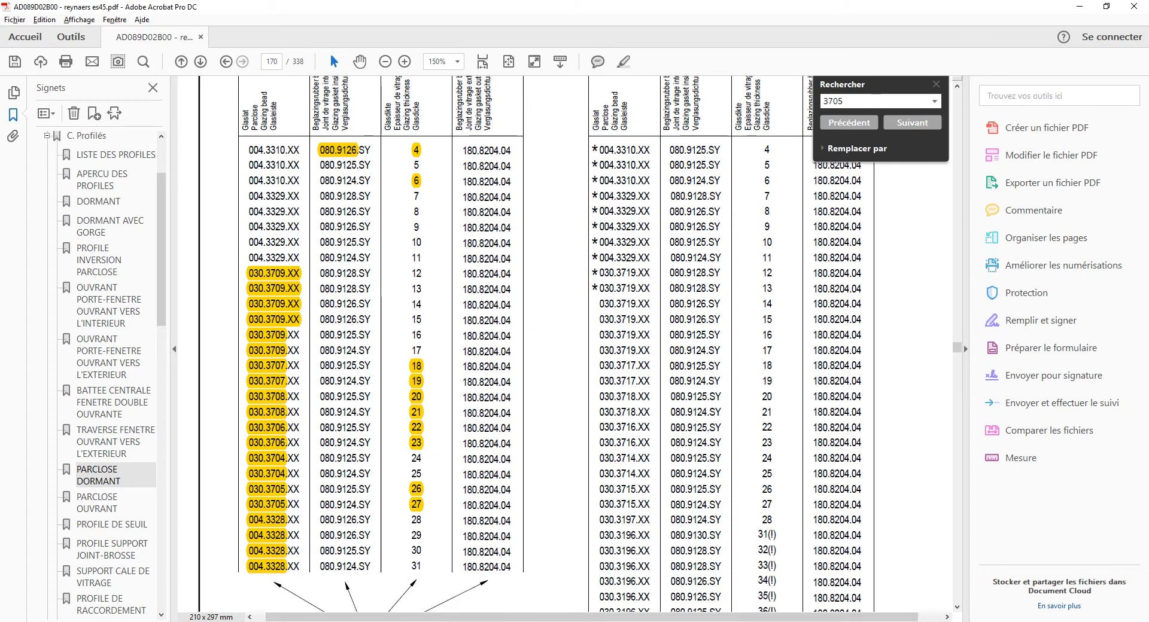
key("alt+Tab")
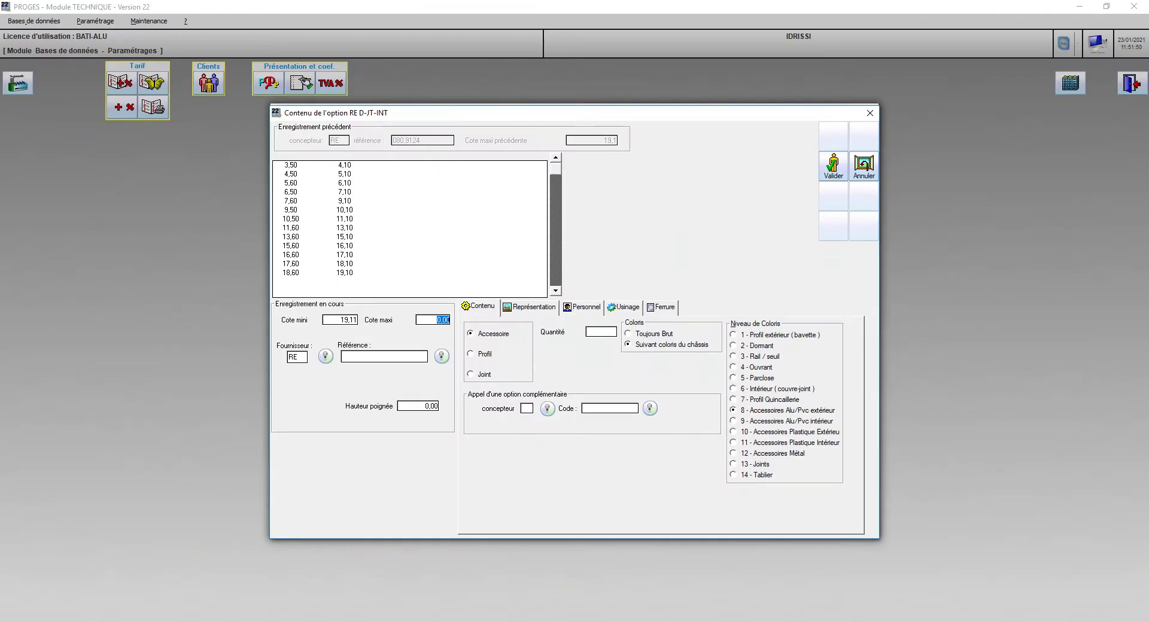
key("shift+Tab")
type("22,90")
key("Tab")
type("23,10")
key("Tab")
Verify the 23 mm gasket in Acrobat, choose joint 080.9124 with quantity 1 for the 22,90 to 23,10 line and save it
key("alt+Tab")
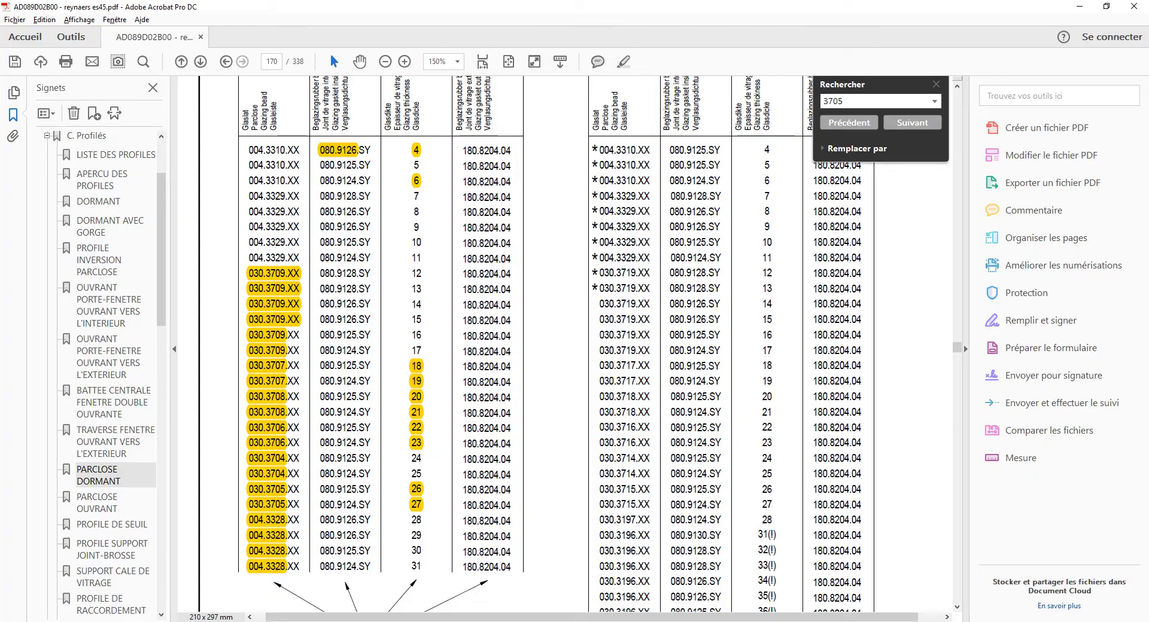
key("alt+Tab")
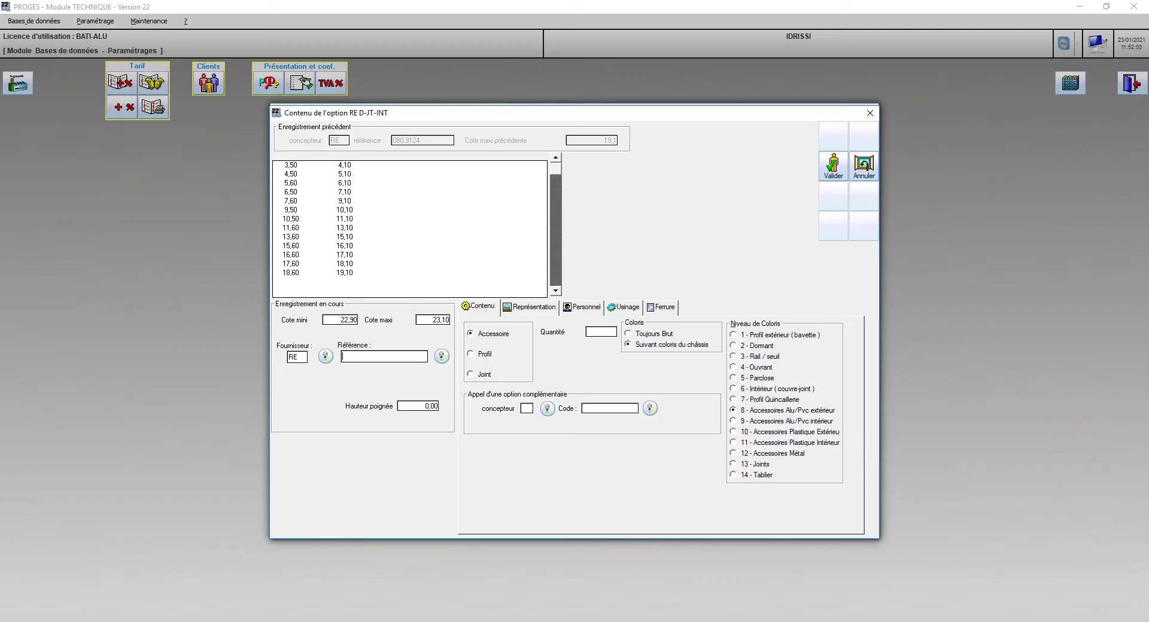
type("080.9124")
key("Tab")
type("1")
key("Return")
Check the last glazing thickness in Acrobat and set the new PROGES line's range to 30,60 minimum and 31,10 maximum
key("alt+Tab")
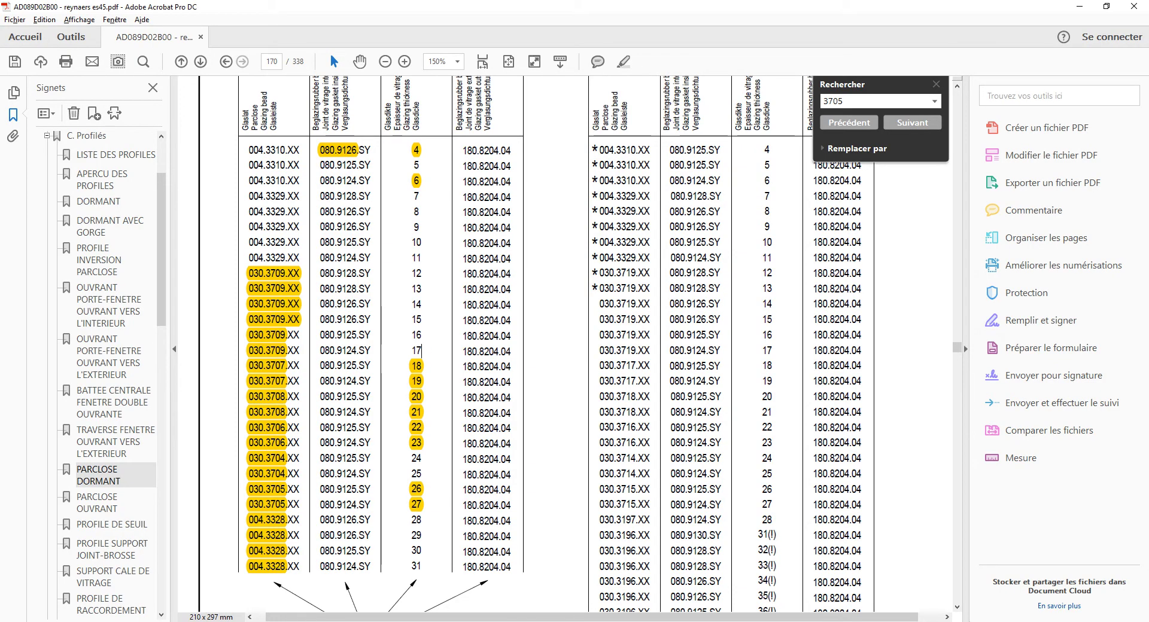
key("alt+Tab")
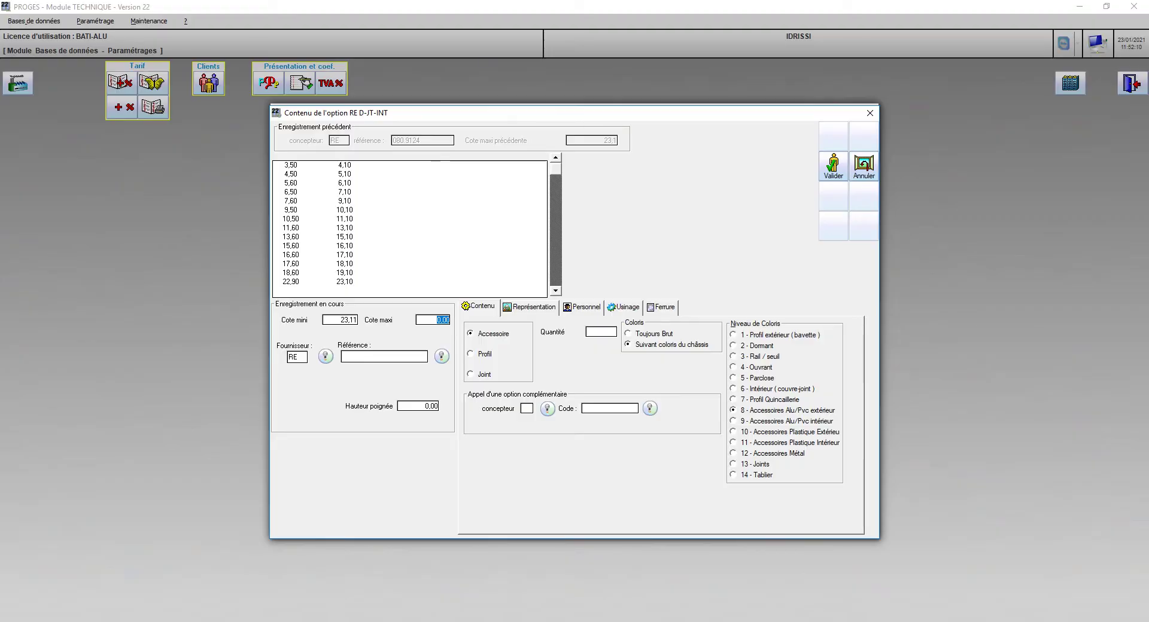
key("shift+Tab")
type("30,60")
key("Tab")
type("31,10")
key("Tab")
Choose joint 080.9124 for the 30,60 to 31,10 line, verify it in Acrobat and save the line with quantity 1
key("Tab")
type("080.9126")
key("BackSpace")
type("4")
key("alt+Tab")
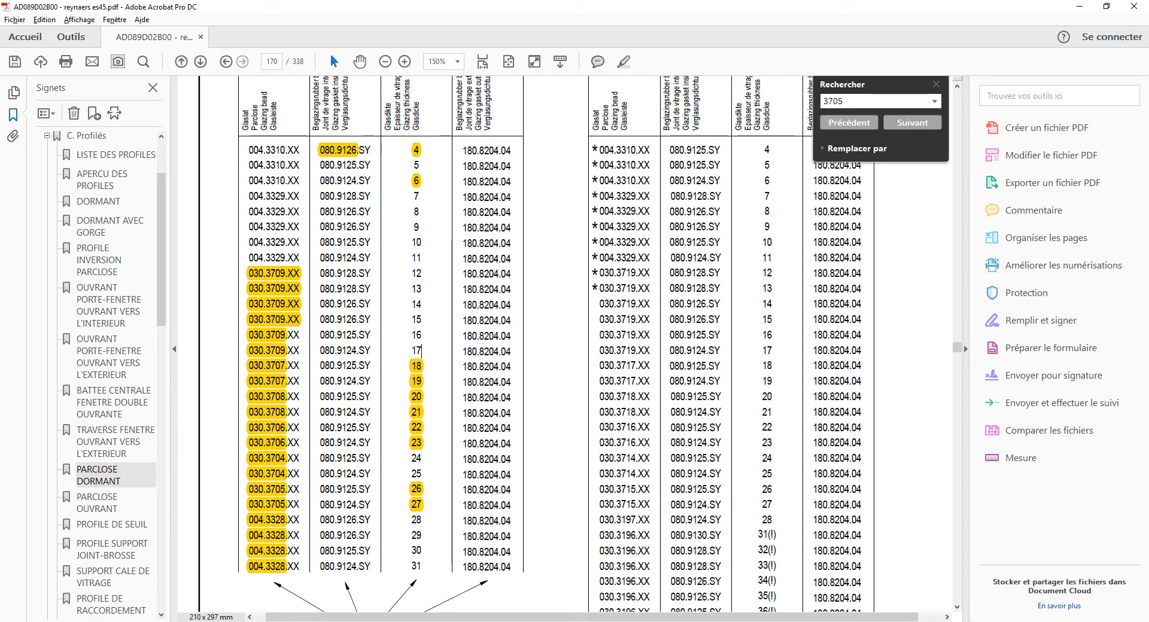
key("alt+Tab")
key("Tab")
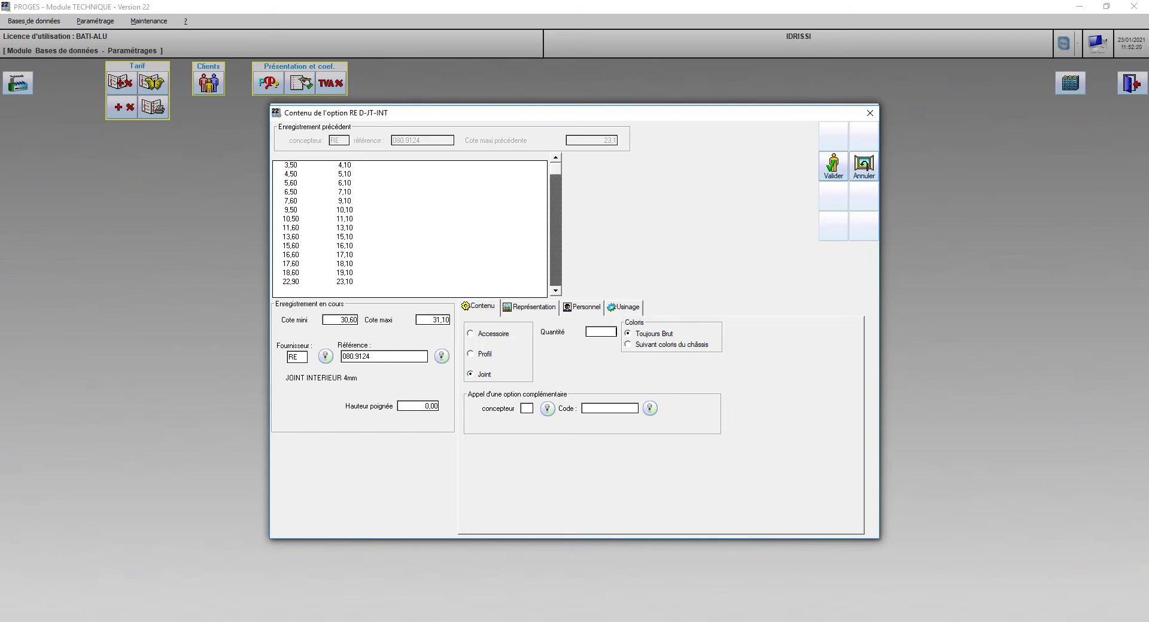
key("Return")
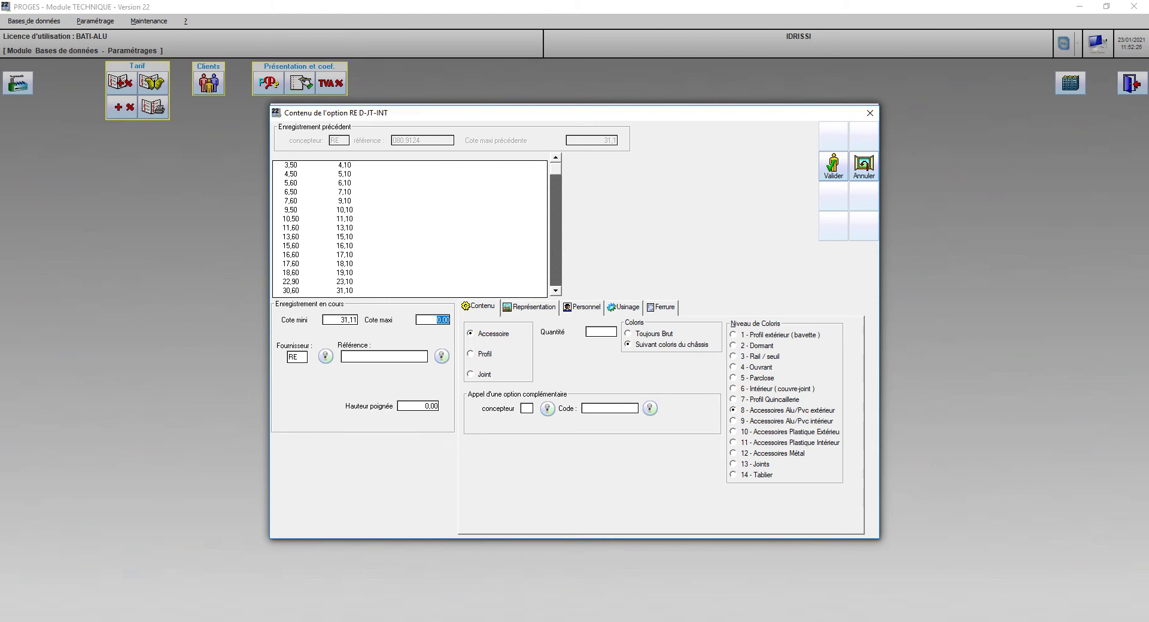
Leave the content entry for D-JT-INT and delete the empty V-JT-INT option from the Reynaers option list
key("Escape")
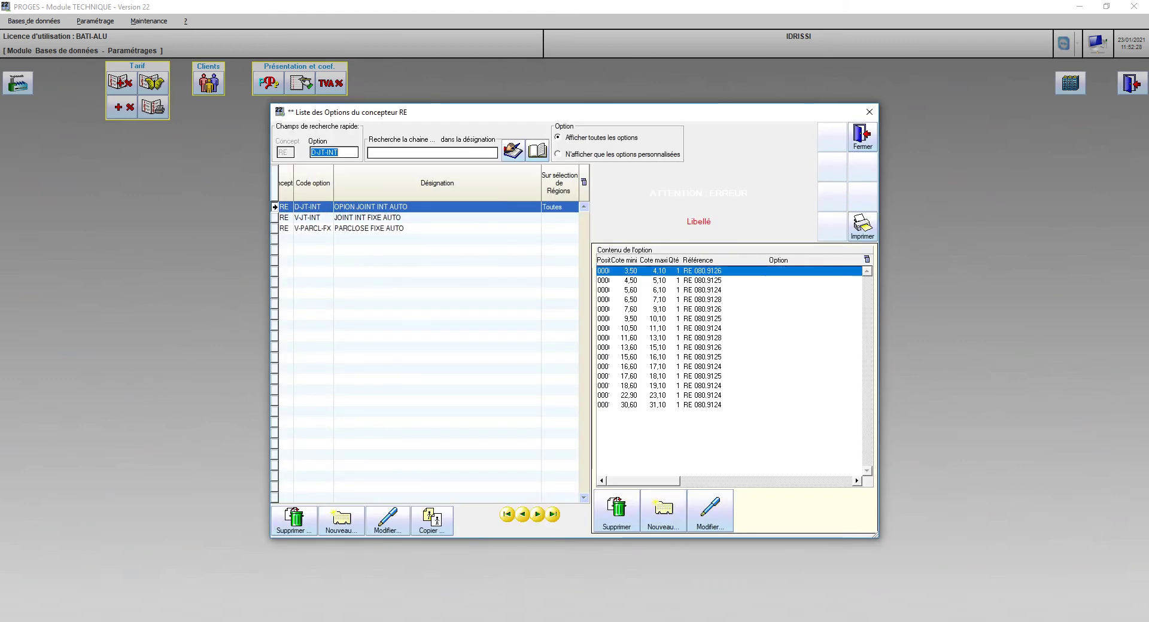
left_click(367, 218)
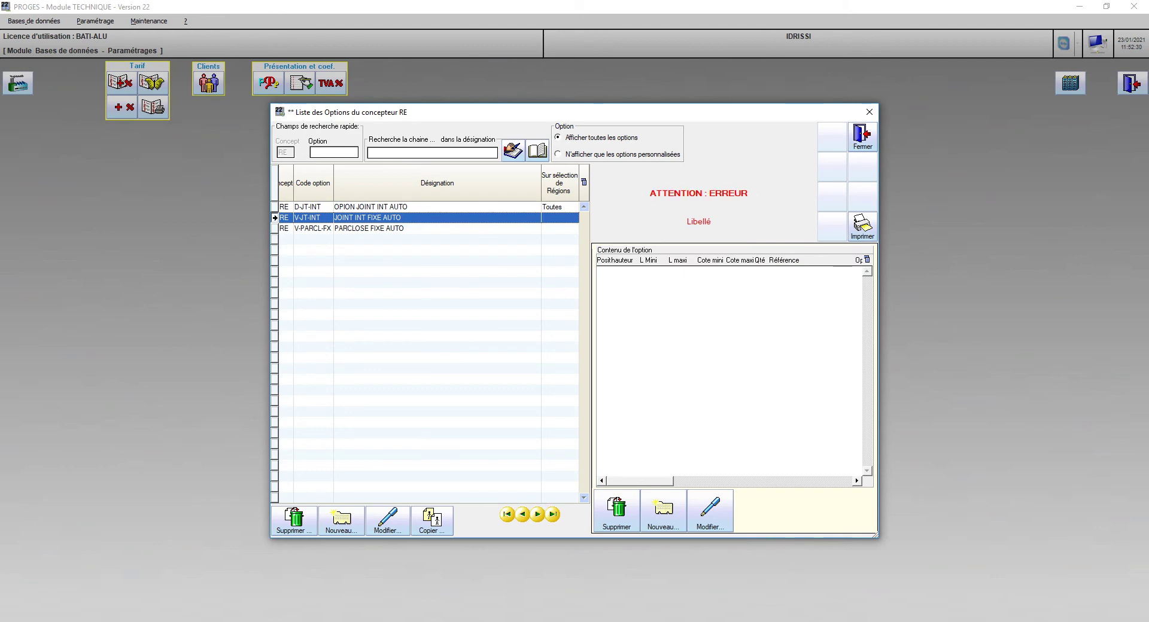
key("Delete")
key("Return")
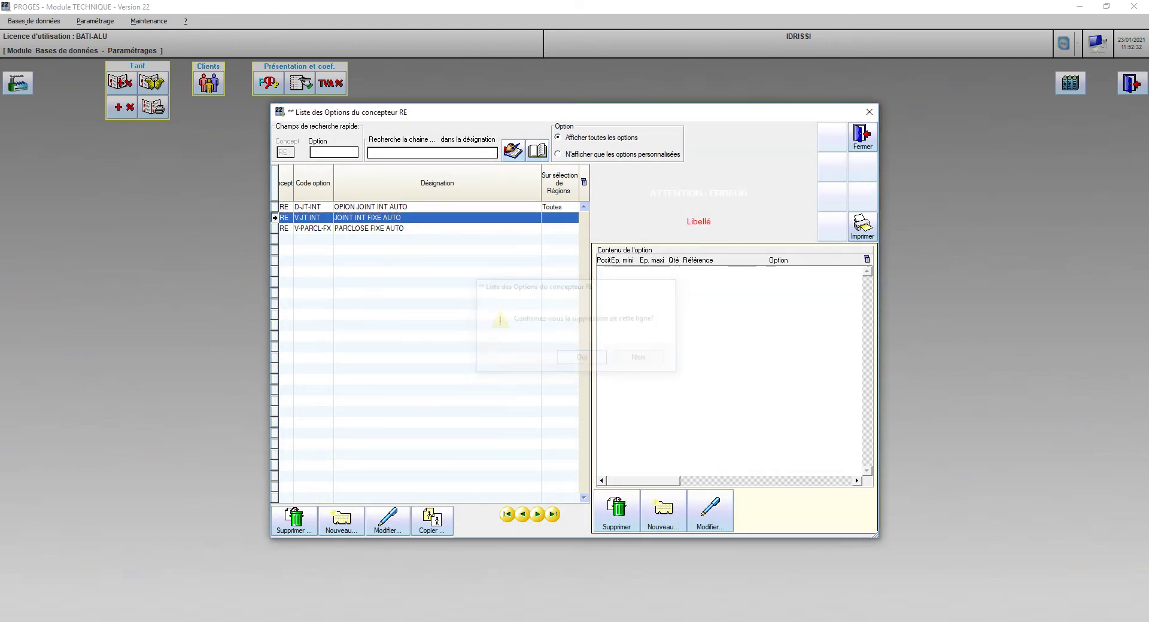
Close the option list and open the 030.3708 glazing bead line of the Reynaers chassis RF (REMPLISSAGE FIXE)
left_click(862, 137)
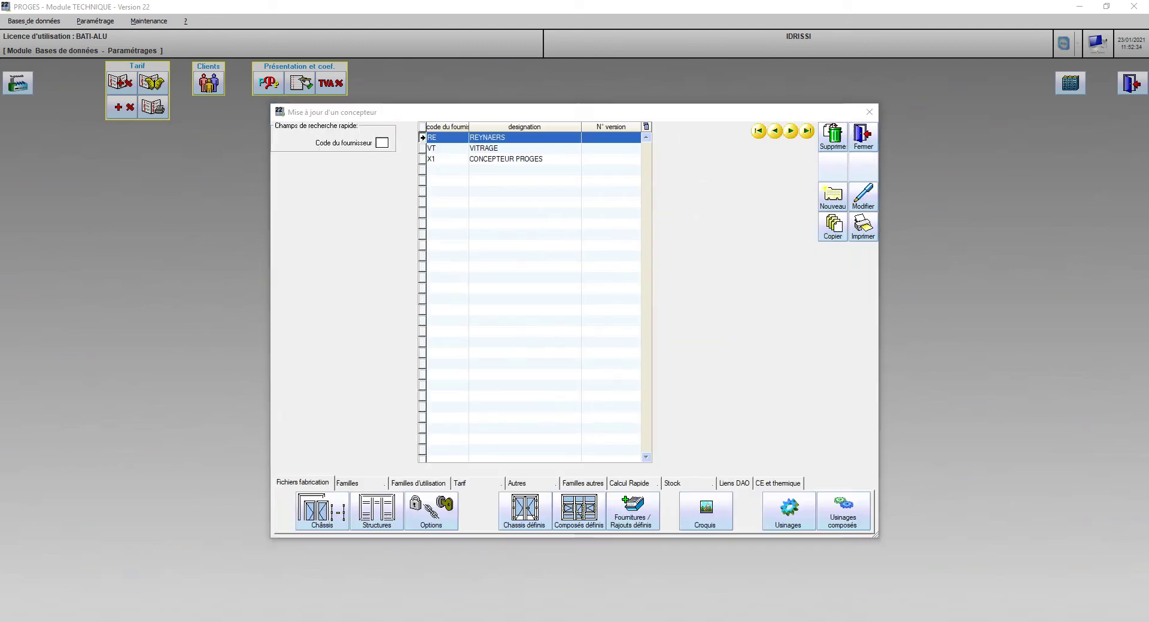
left_click(322, 512)
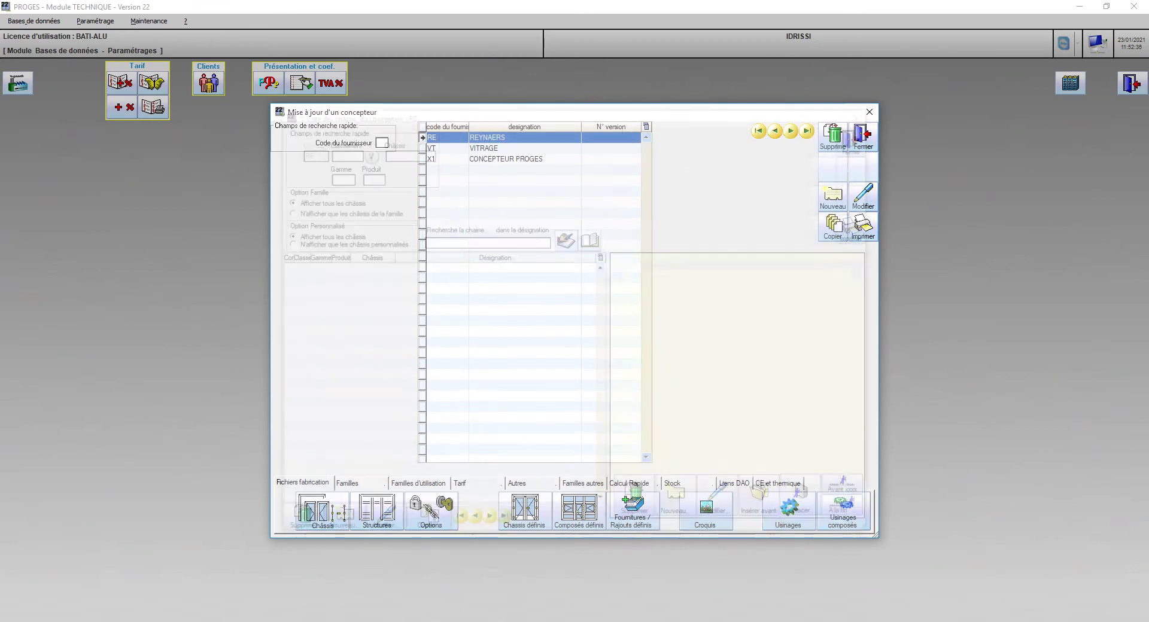
left_click(420, 288)
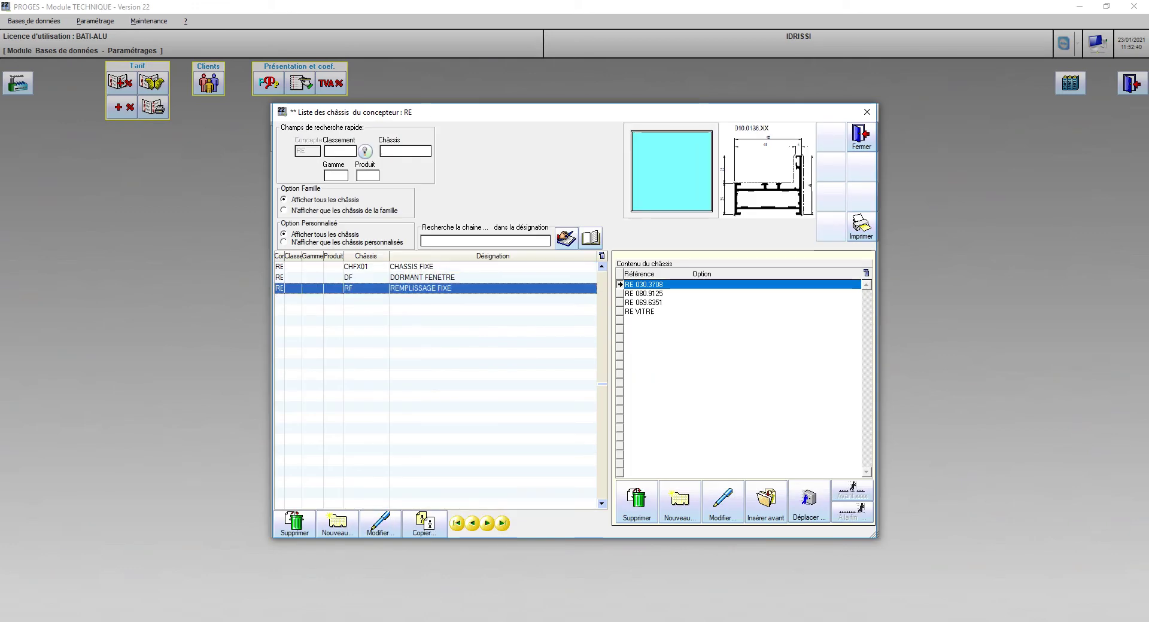
double_click(644, 285)
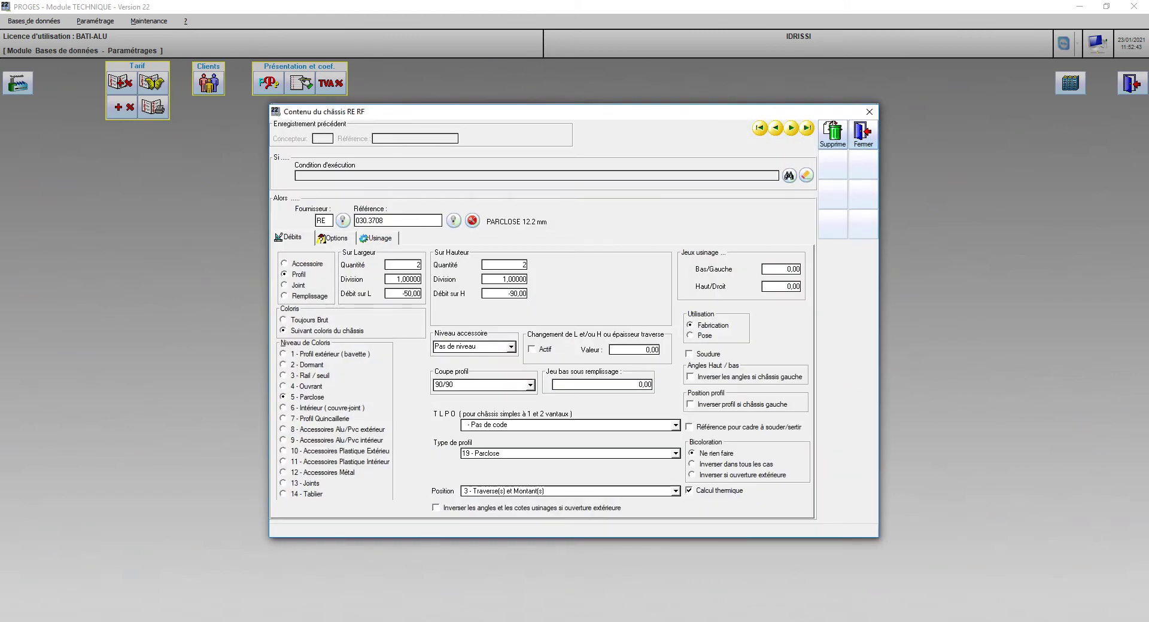
Clear the glazing bead line's fixed reference and assign it the RE option V-PARCL-FX (PARCLOSE FIXE AUTO) instead
double_click(377, 221)
key("BackSpace")
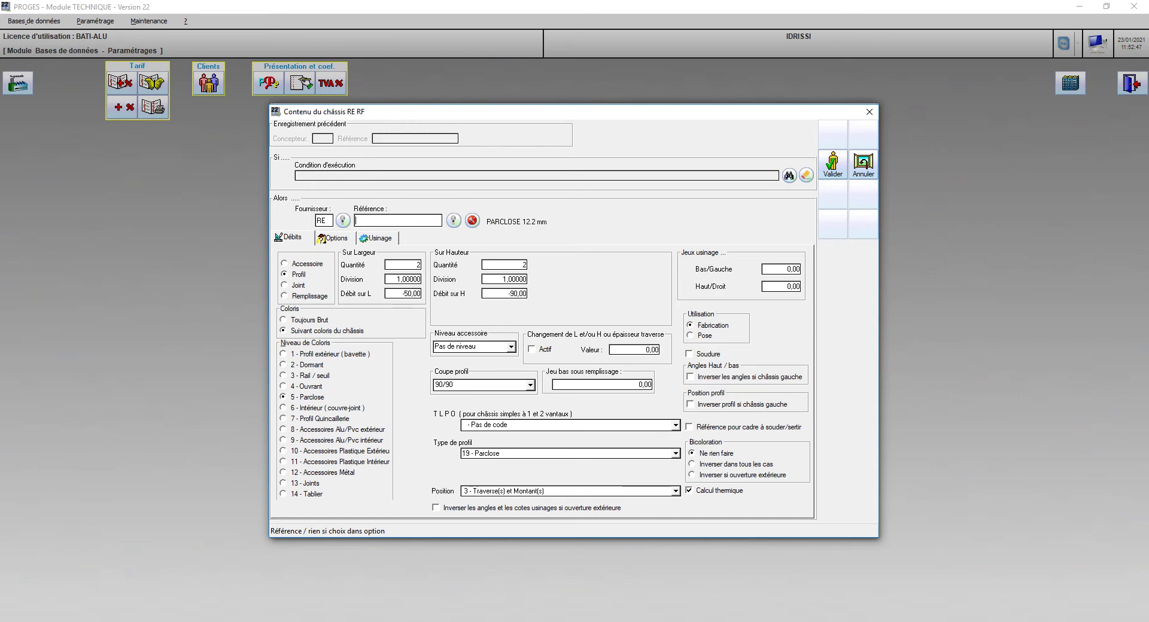
left_click(335, 238)
left_click(325, 310)
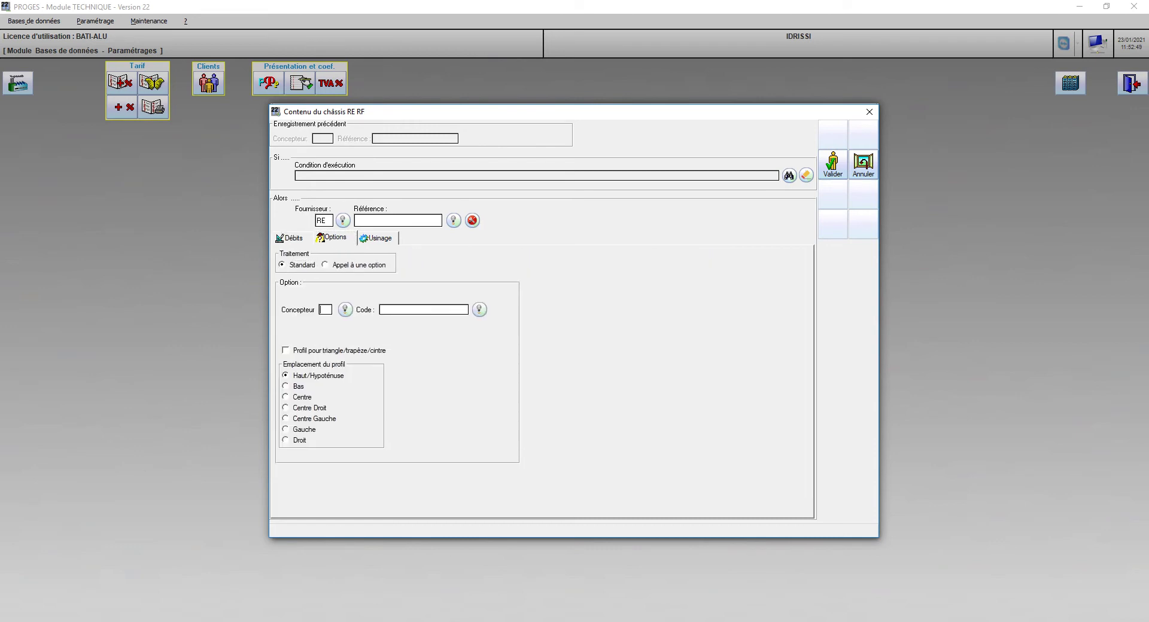
type("RE")
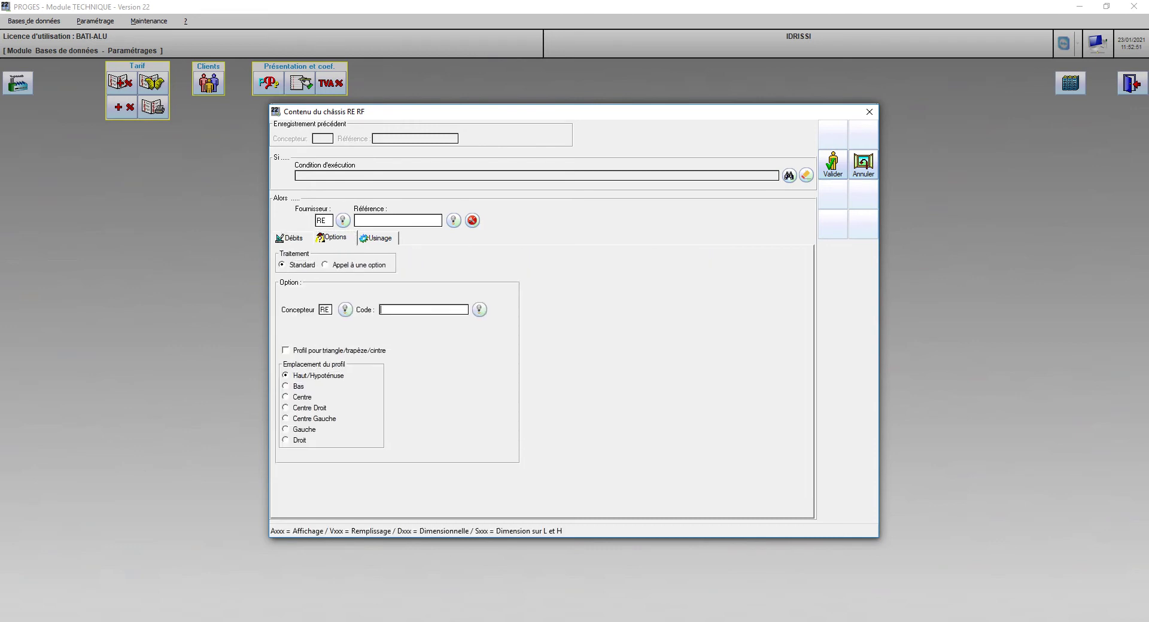
left_click(480, 310)
double_click(480, 213)
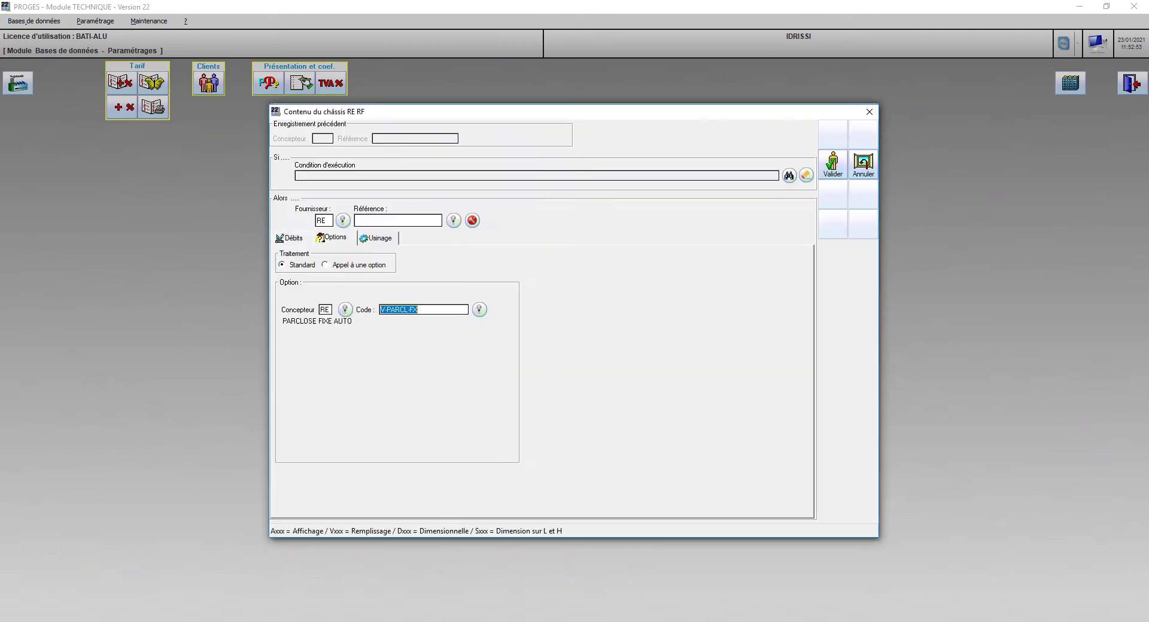
Save the glazing bead line and replace the interior gasket line's fixed reference 080.9125 with the RE option D-JT-INT
left_click(833, 164)
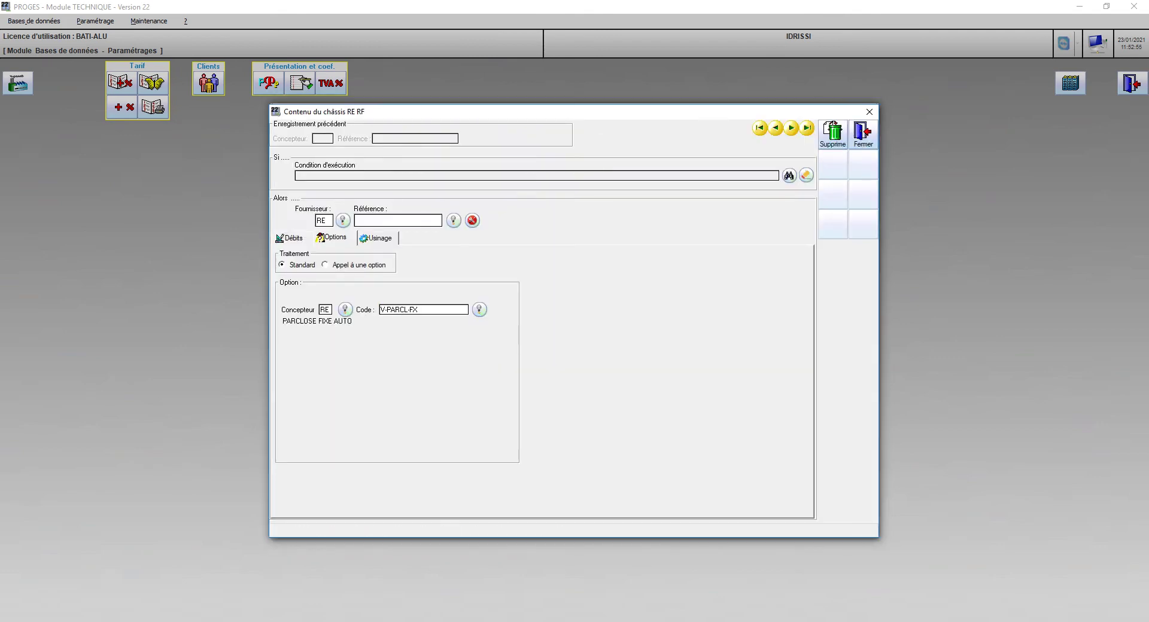
left_click(791, 128)
left_click(398, 221)
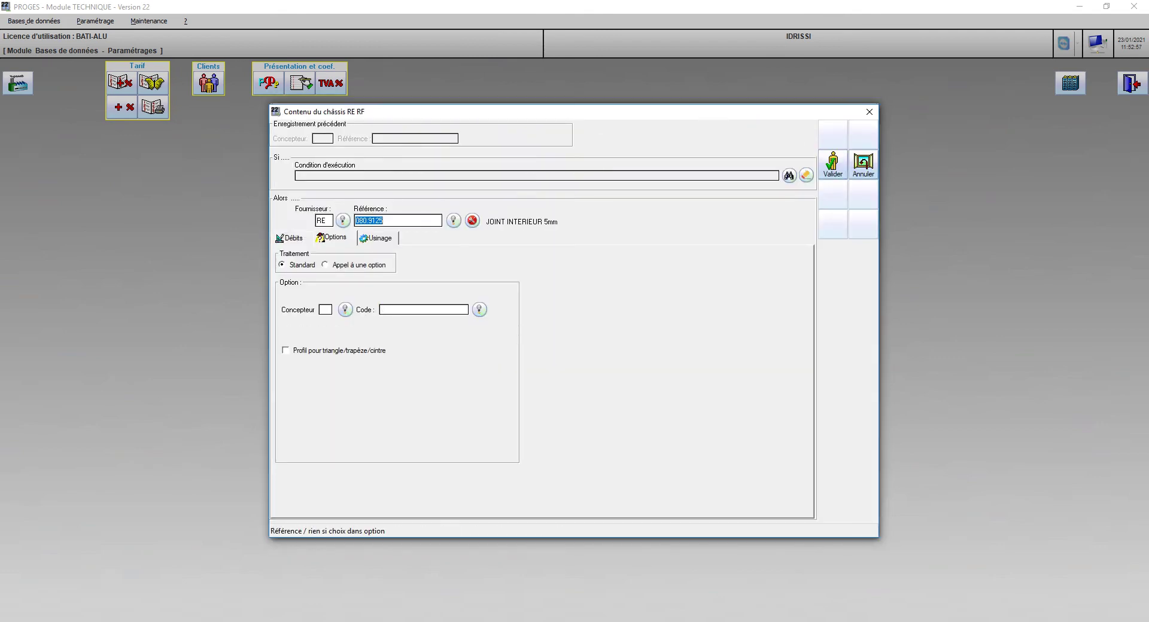
key("Delete")
key("Tab")
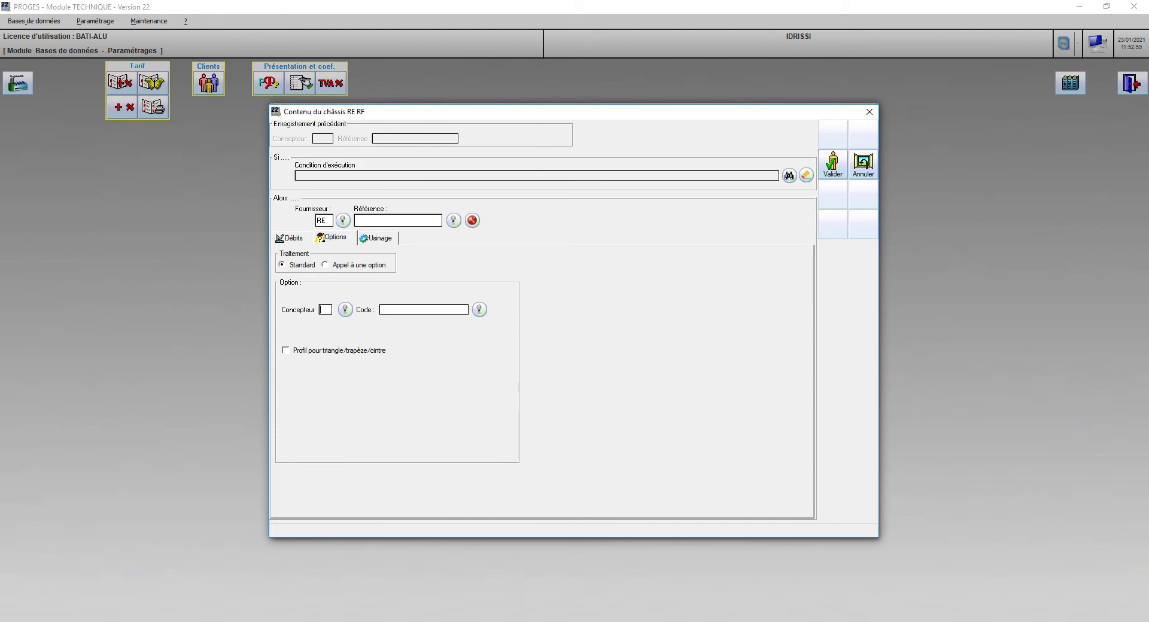
type("RE")
key("Tab")
key("Tab")
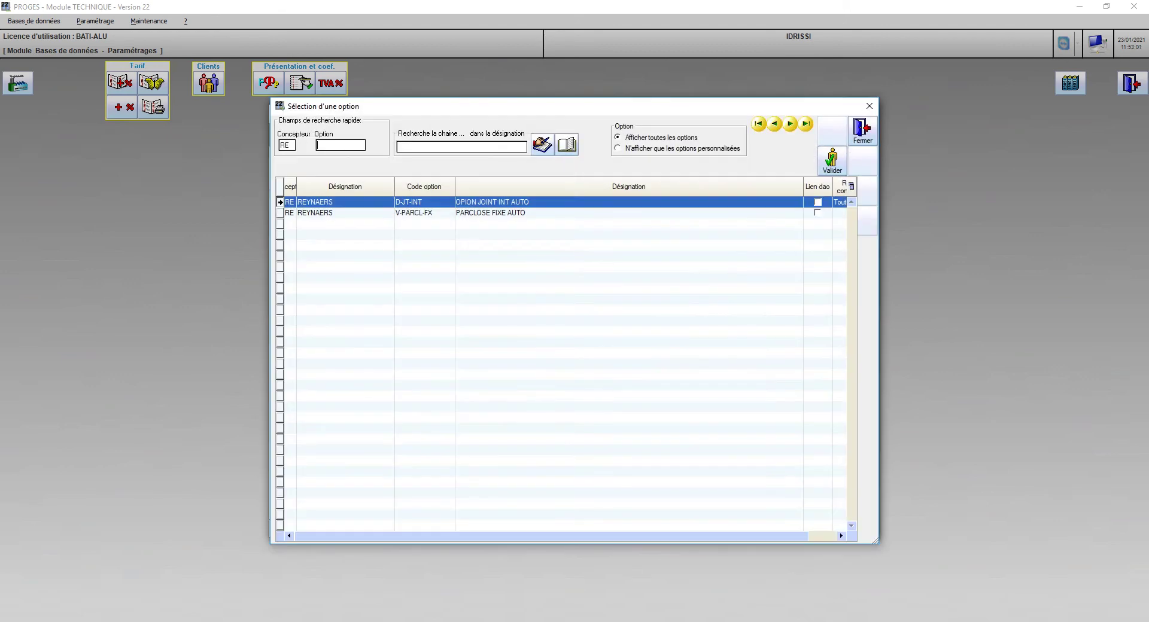
key("Return")
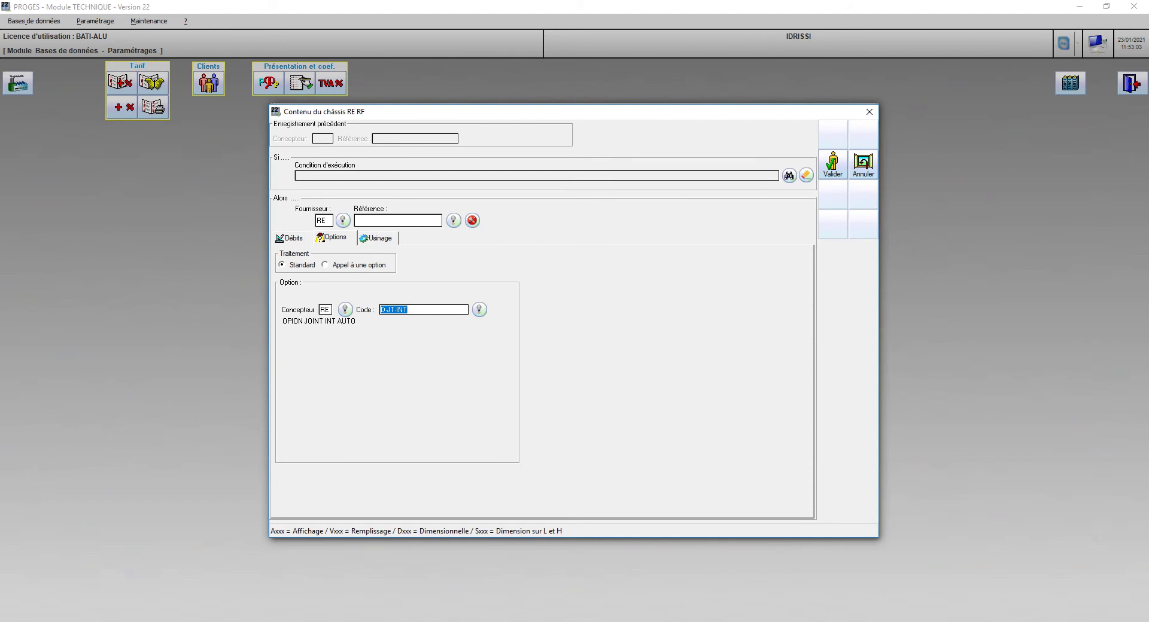
key("Tab")
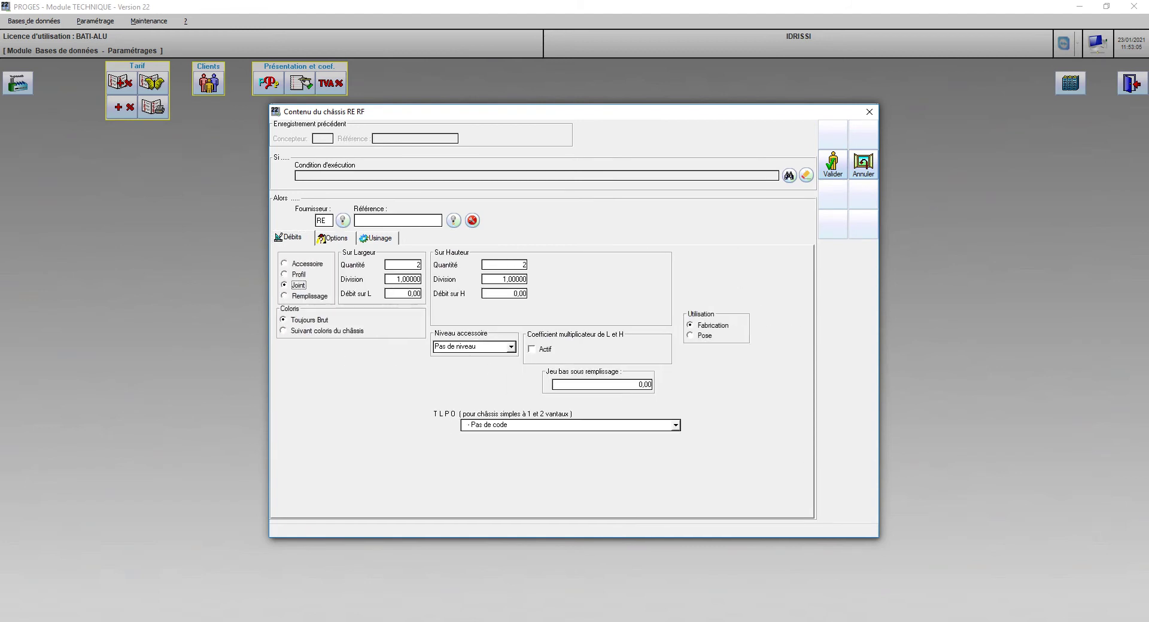
key("Return")
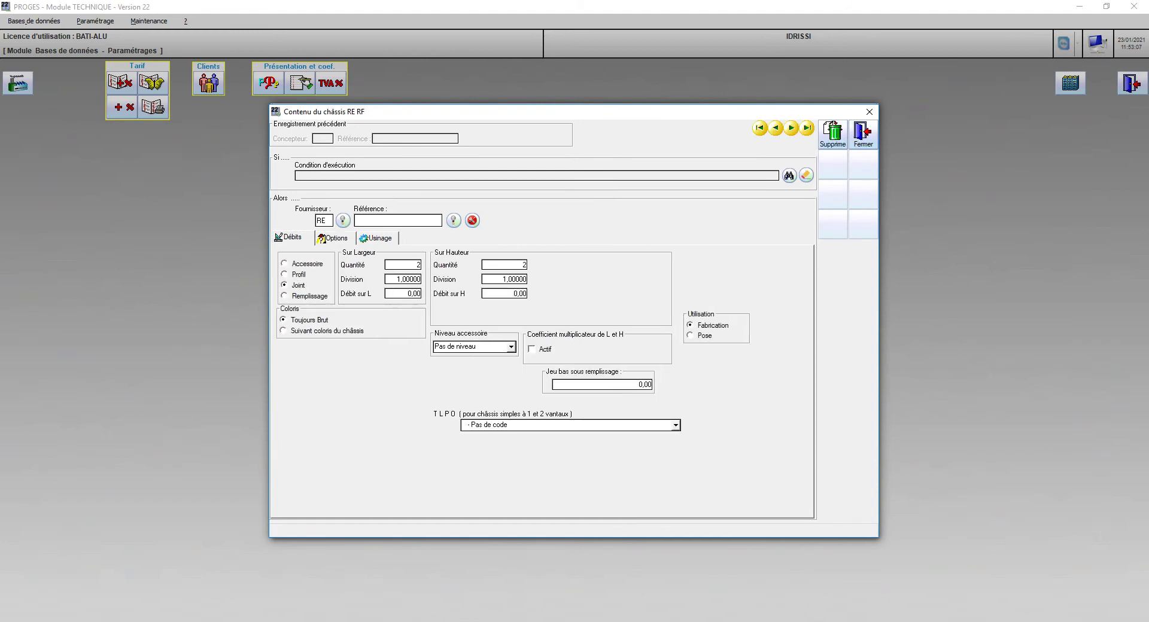
Check the remaining lines of chassis RF, close the chassis list and return to the fabrication module
left_click(791, 128)
key("Page_Down")
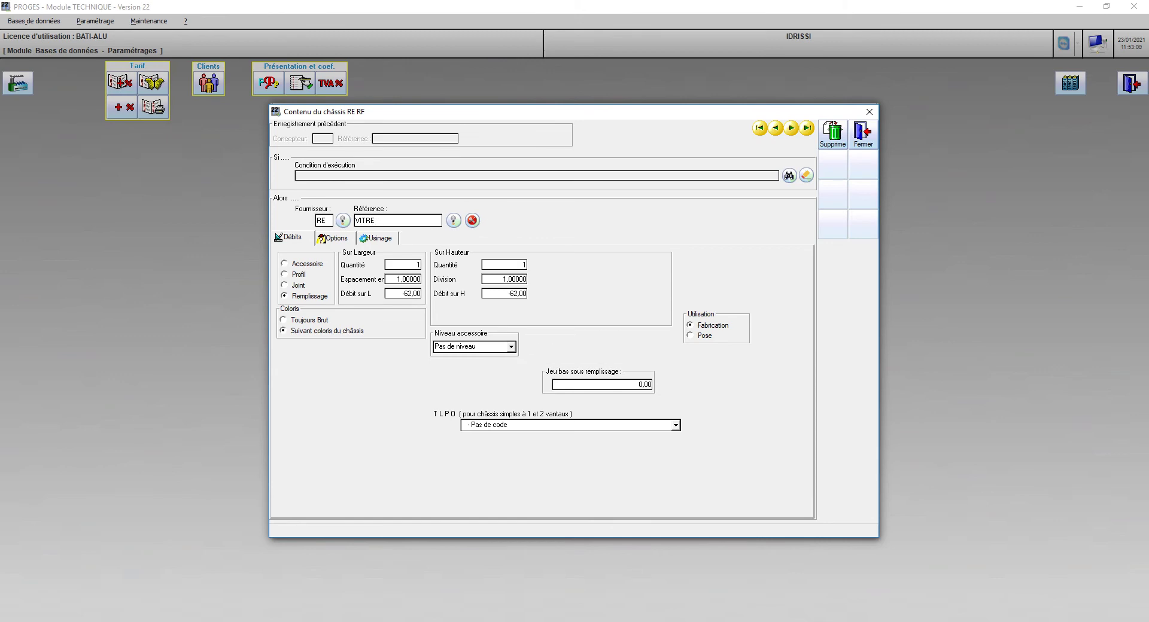
left_click(863, 134)
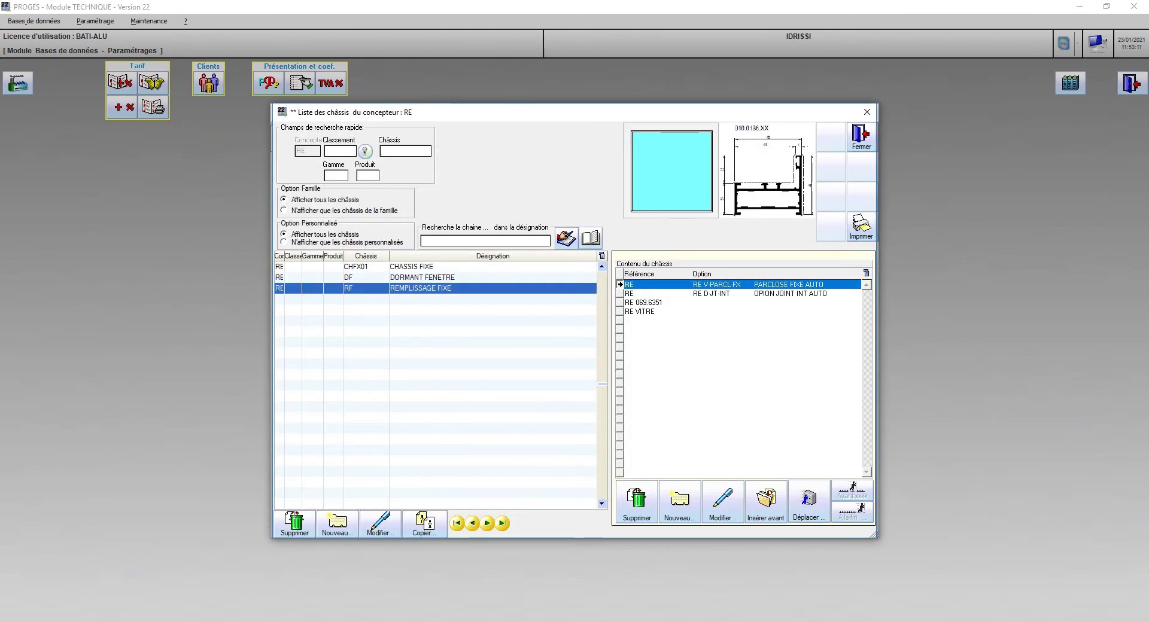
key("Escape")
key("Escape")
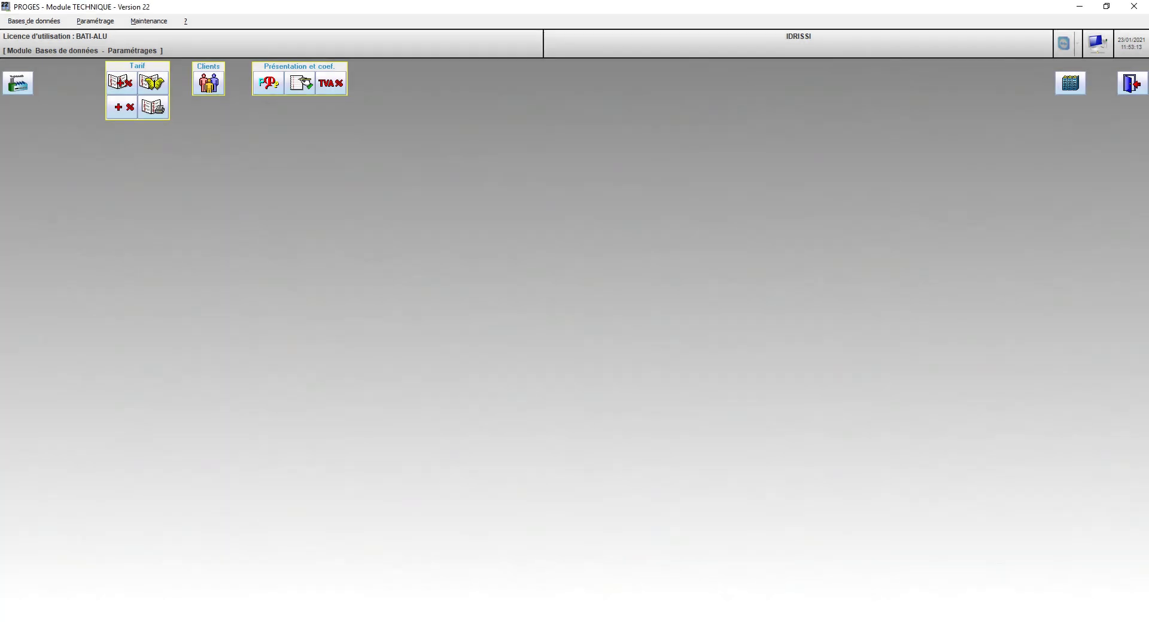
key("Escape")
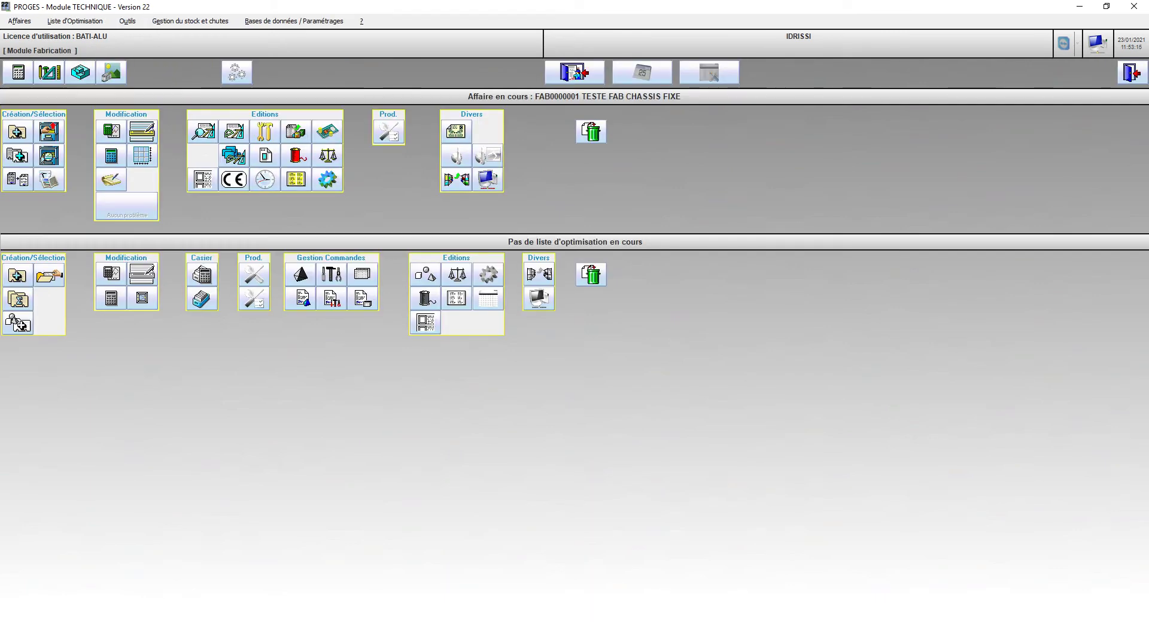
Append a new chassis position to TESTE FAB CHASSIS FIXE, with width 1000 mm and height 1000 mm
left_click(143, 132)
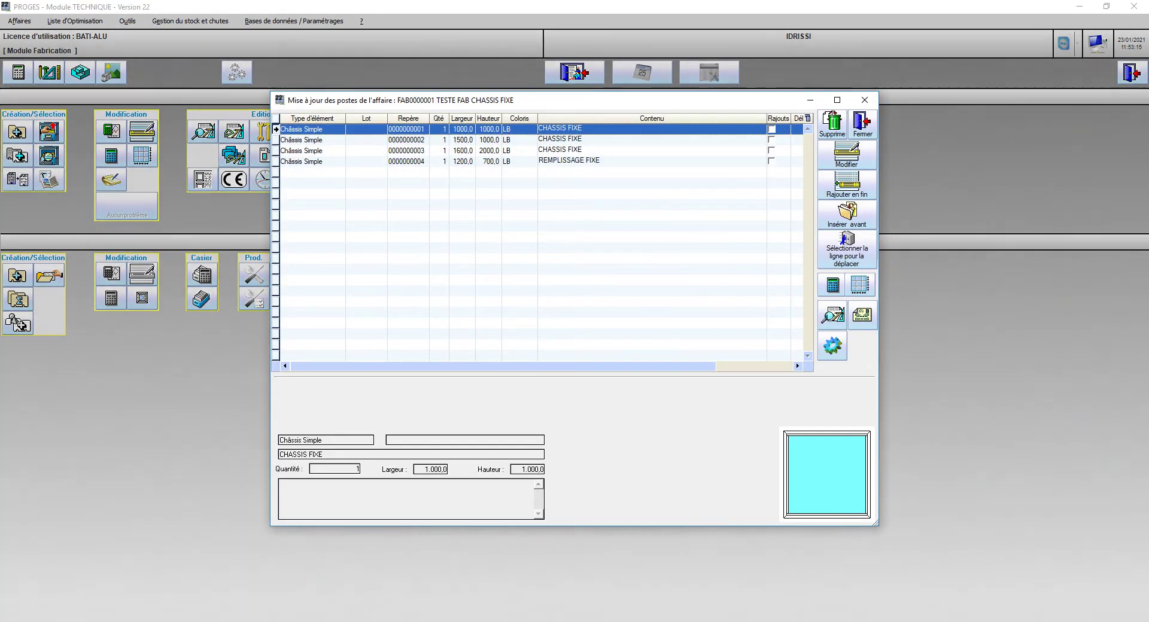
left_click(847, 185)
left_click(485, 309)
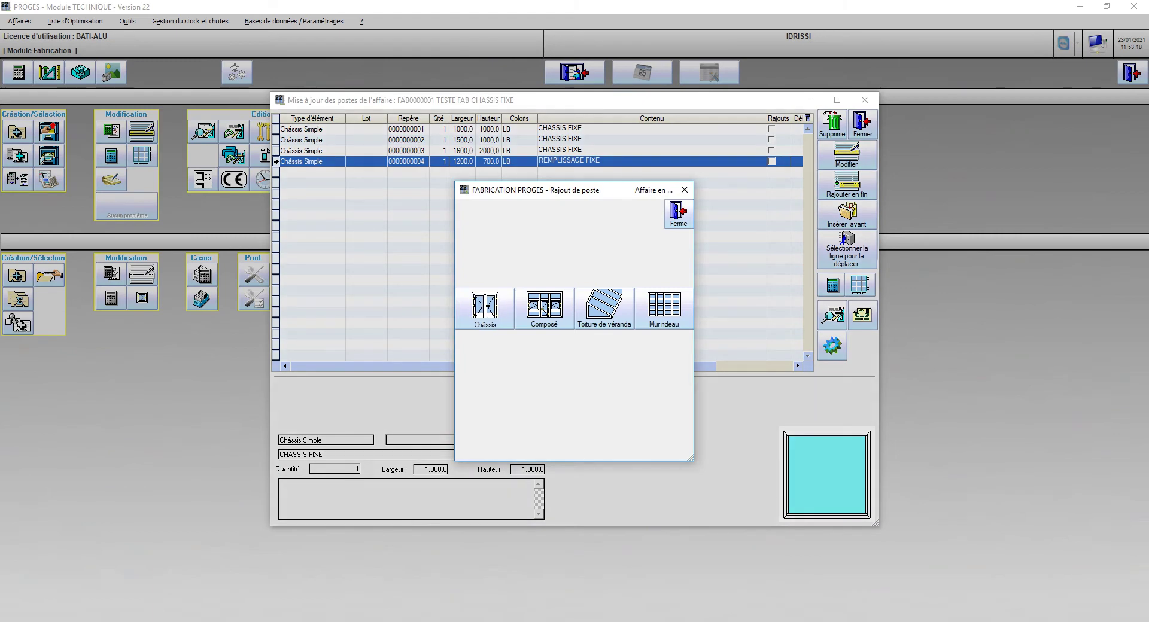
key("Return")
key("Tab")
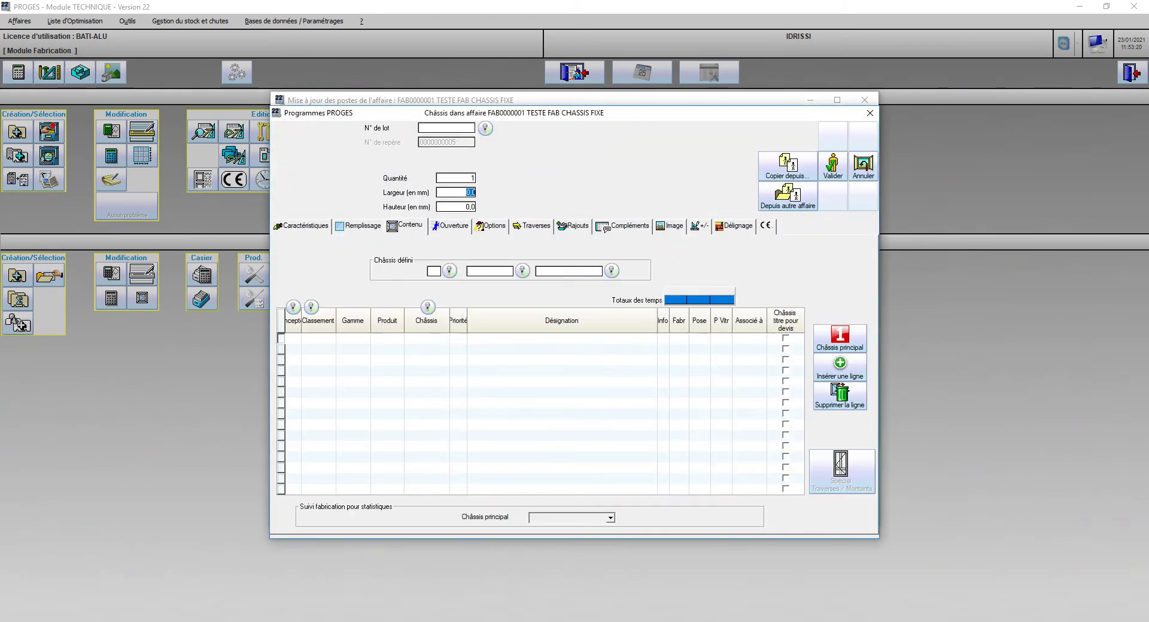
type("1000")
key("Tab")
type("1000")
key("Tab")
Compose the new position from the RE chassis DF (DORMANT FENETRE) and RF (REMPLISSAGE FIXE)
type("RE")
type("DF")
key("Return")
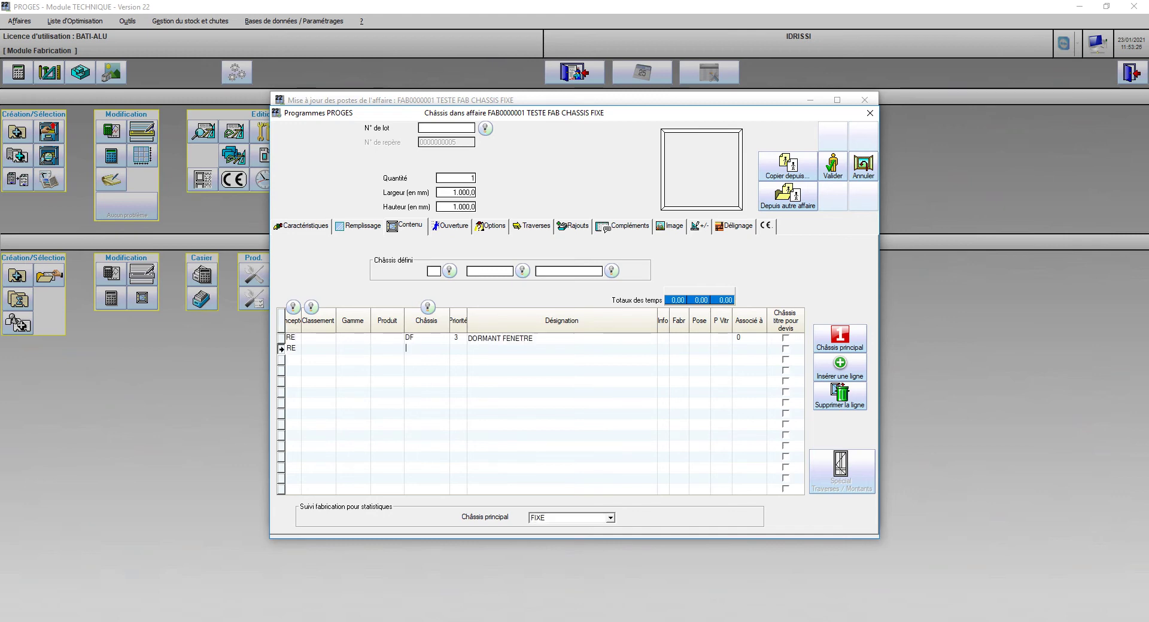
type("RF")
key("Return")
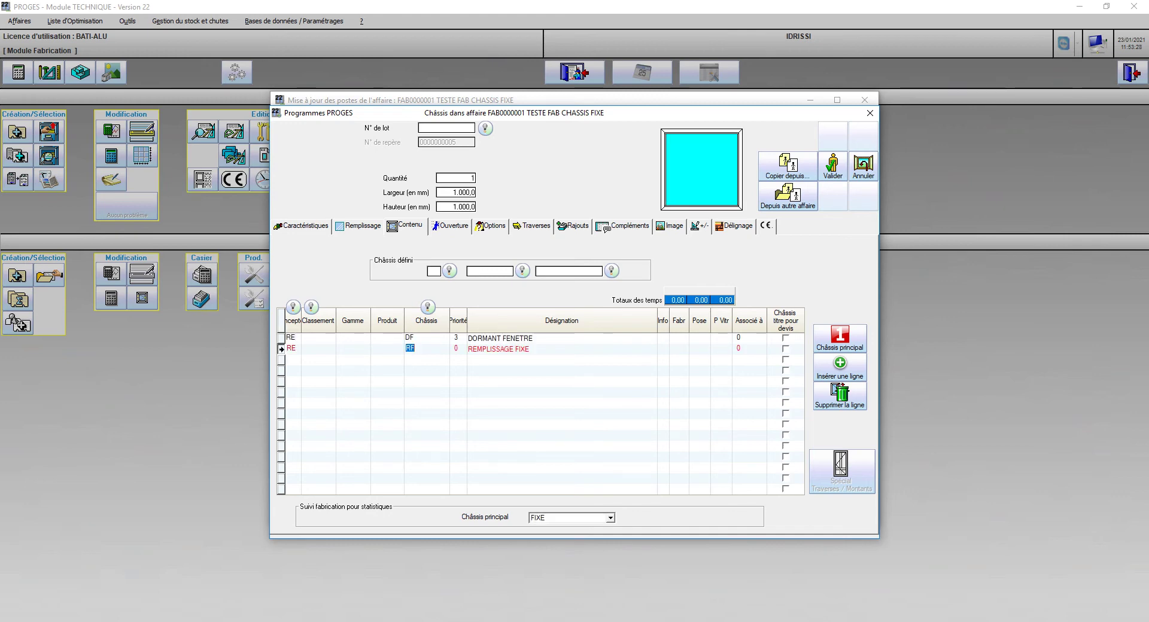
Disable the CE label and thermal calculation for the window, save the position and stop adding positions
key("Page_Down")
key("Page_Down")
key("Page_Down")
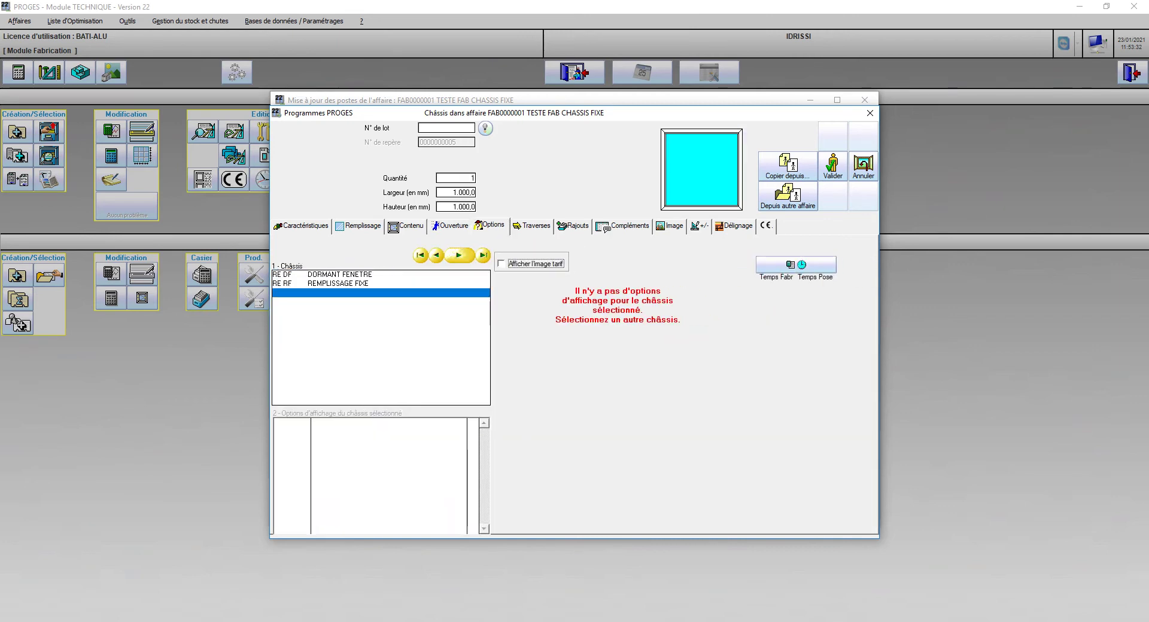
key("Page_Down")
key("Return")
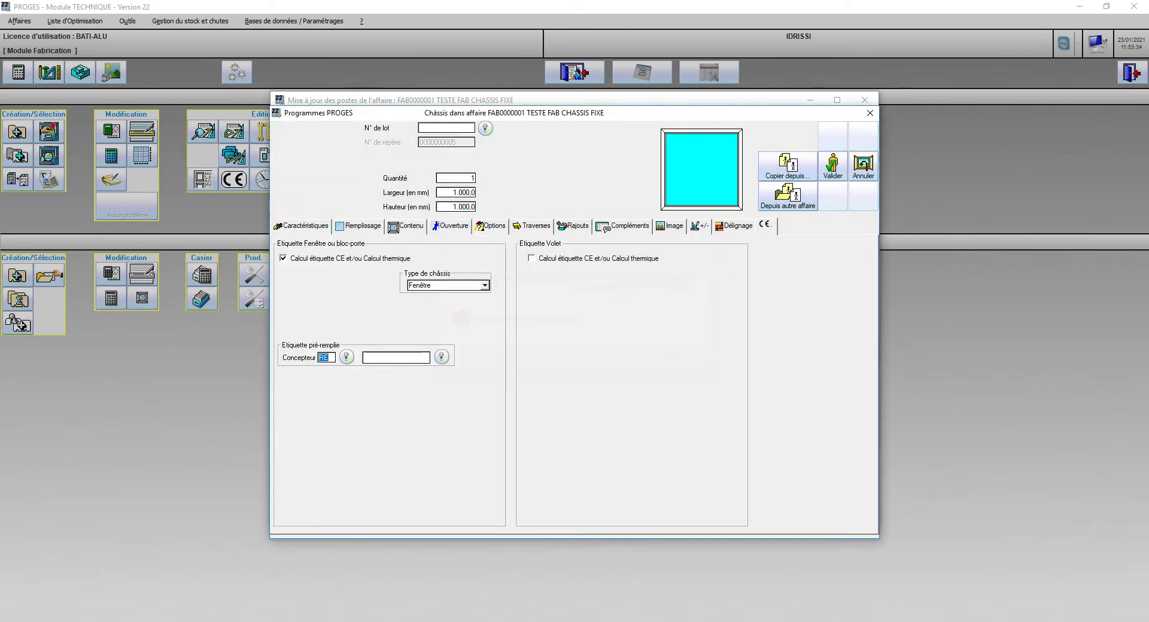
left_click(283, 258)
left_click(832, 167)
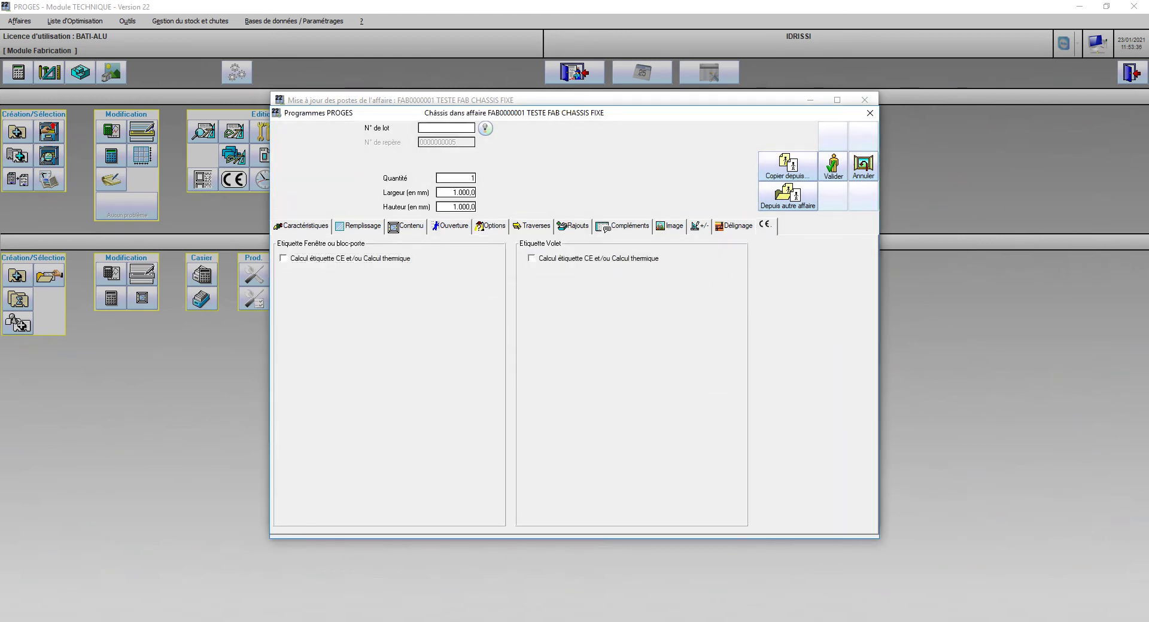
left_click(863, 166)
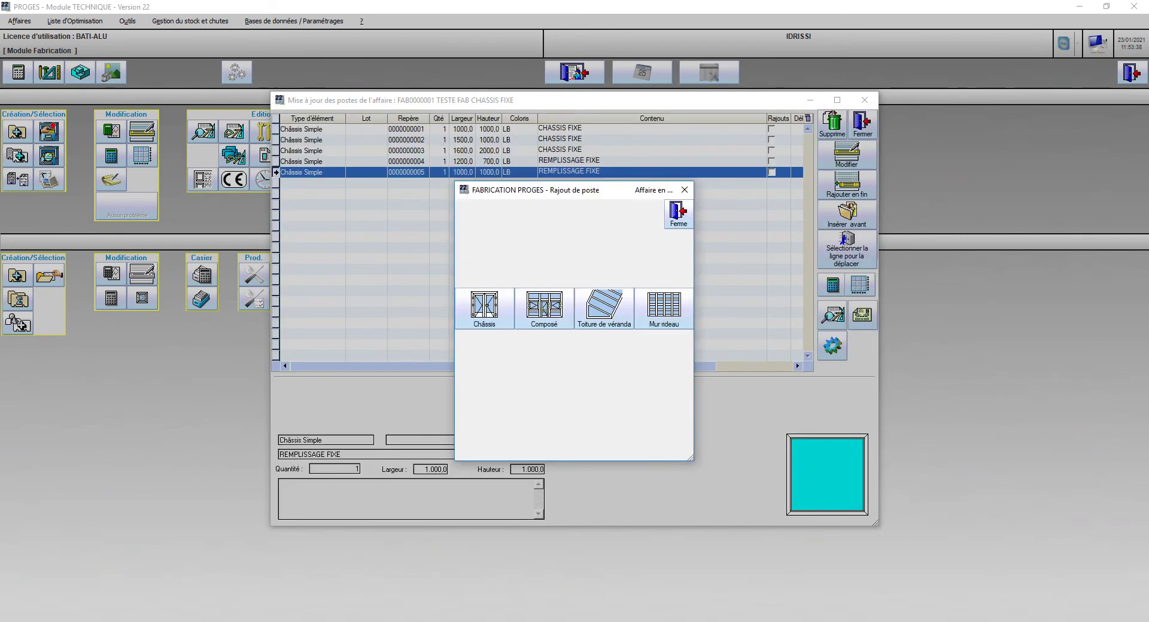
left_click(678, 214)
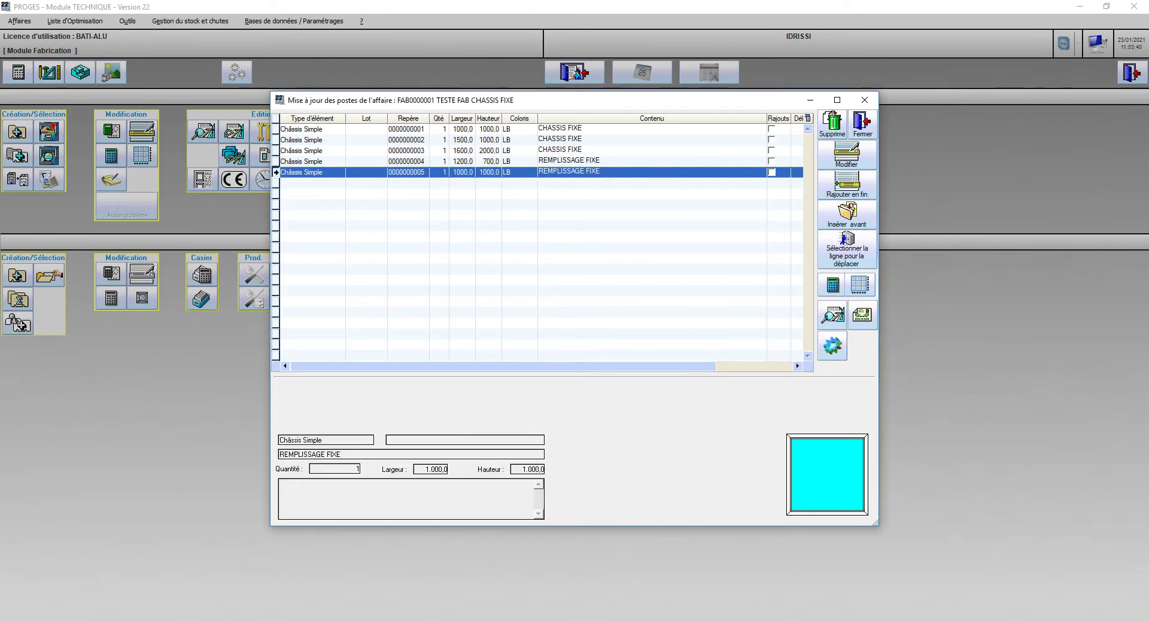
Preview the new position's manufacturing sheet and compare its bead and gaskets with the 24 mm row of the Acrobat glazing table
left_click(832, 316)
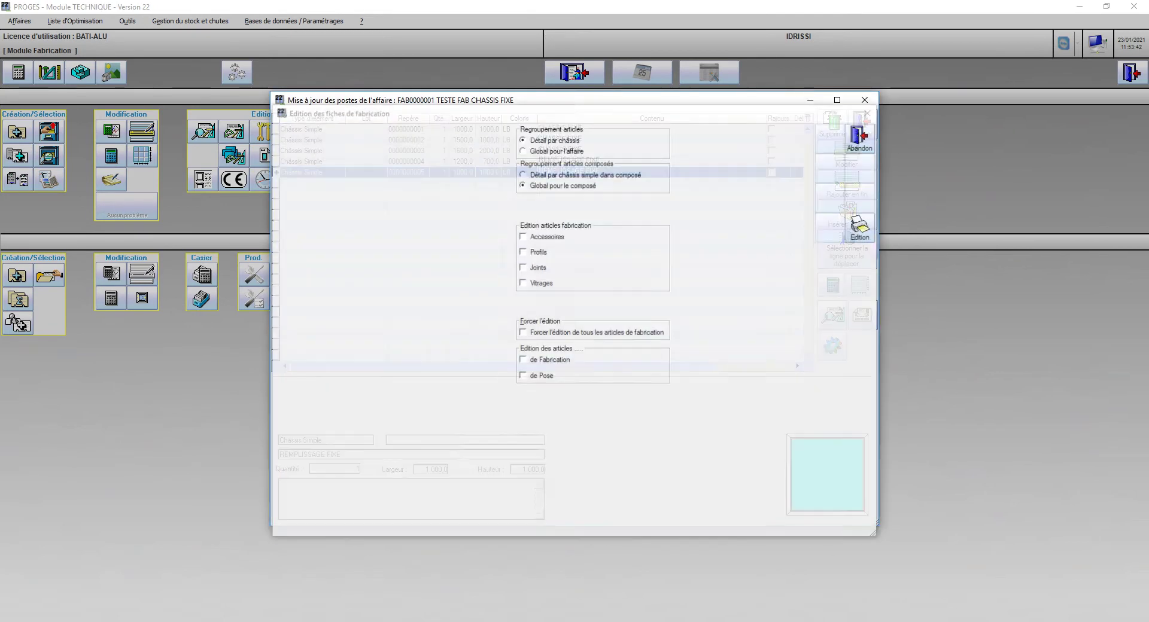
key("Return")
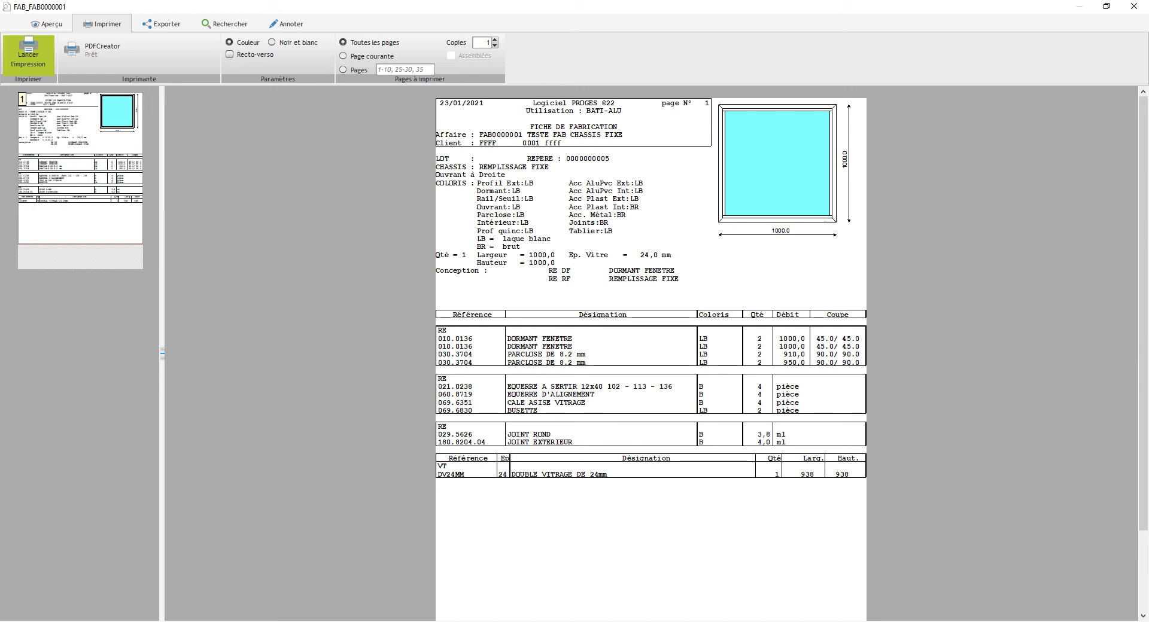
key("alt+Tab")
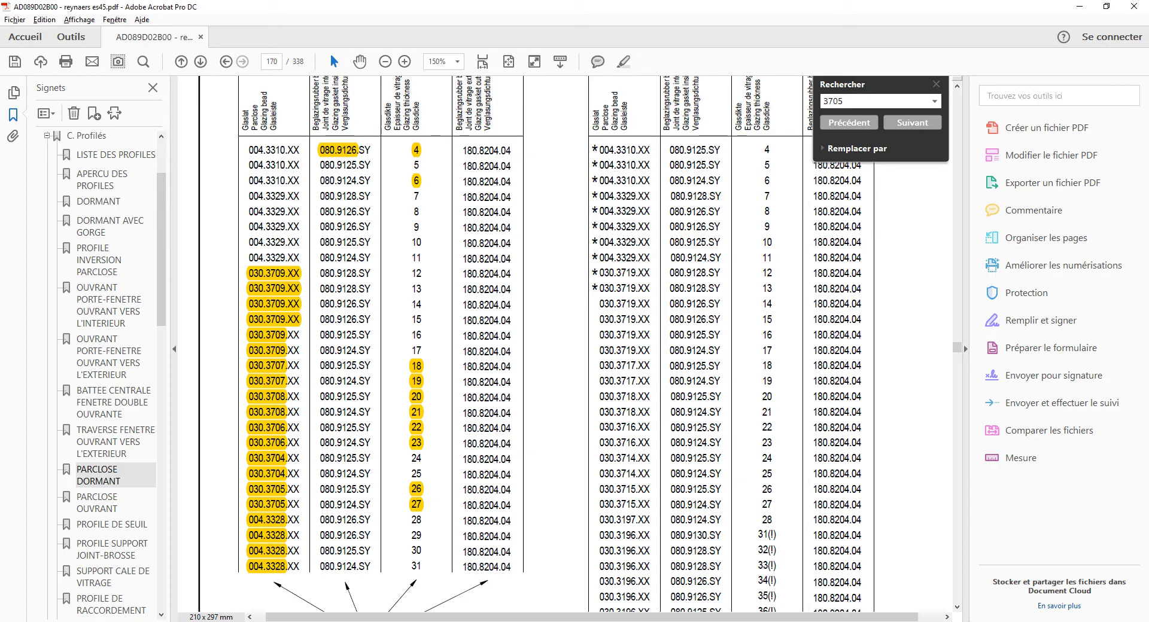
left_click_drag(342, 458, 357, 458)
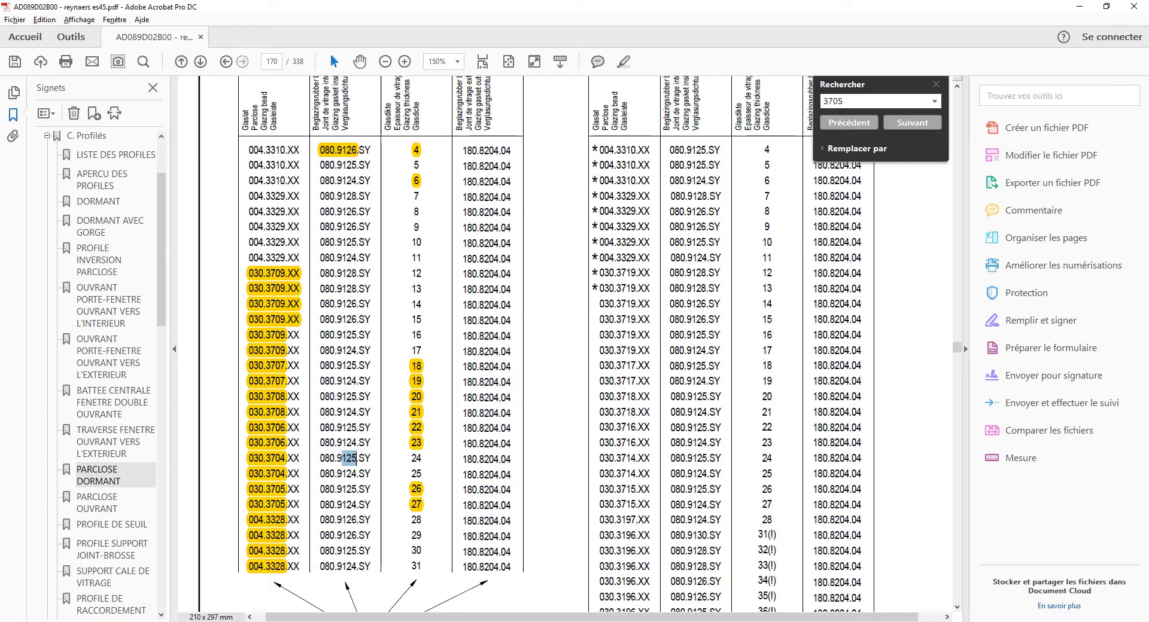
key("alt+Tab")
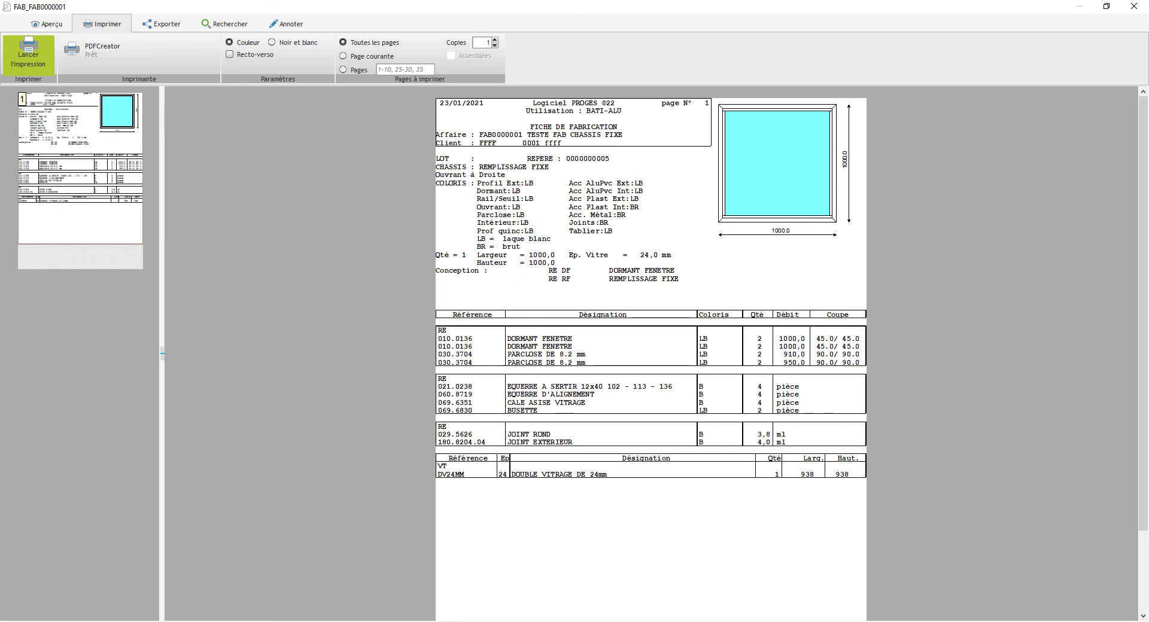
key("alt+Tab")
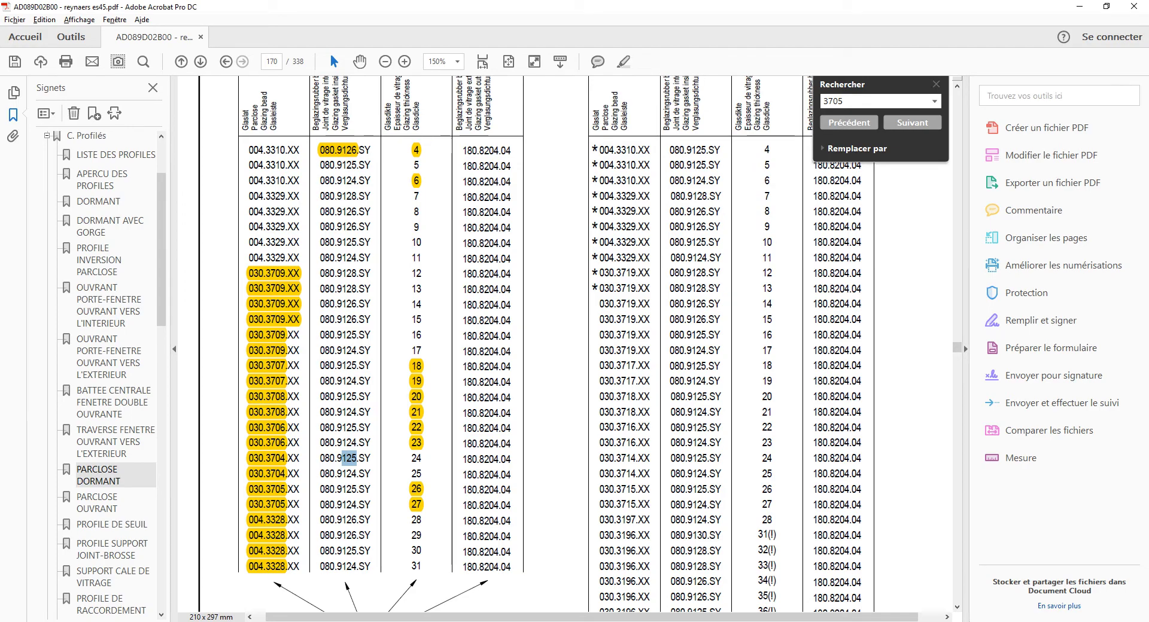
key("alt+Tab")
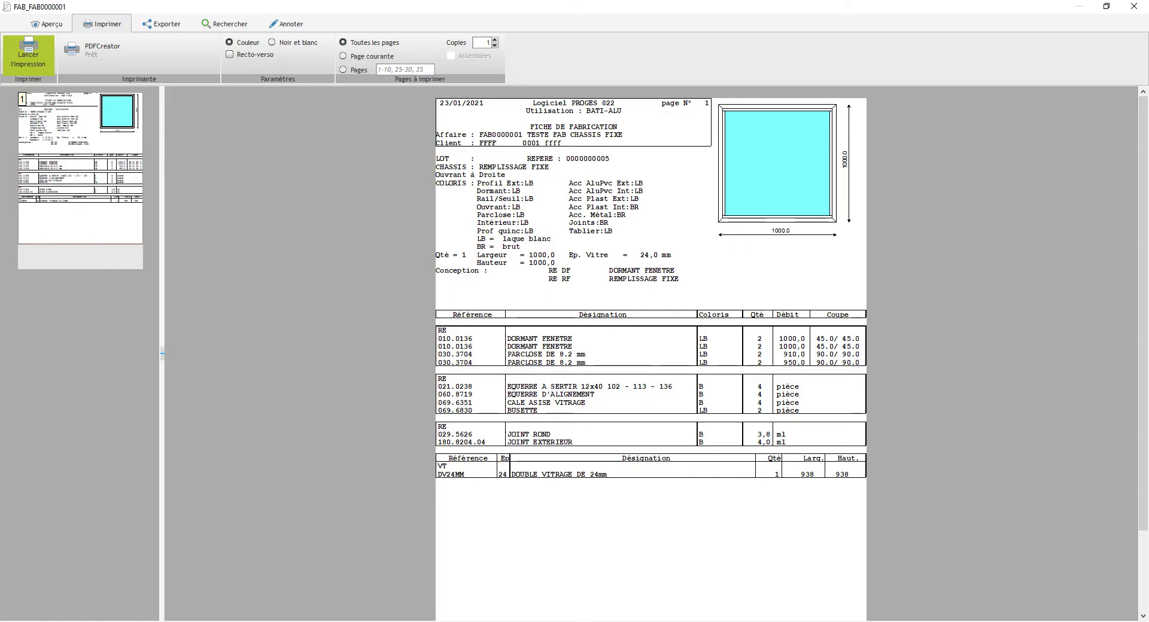
key("Escape")
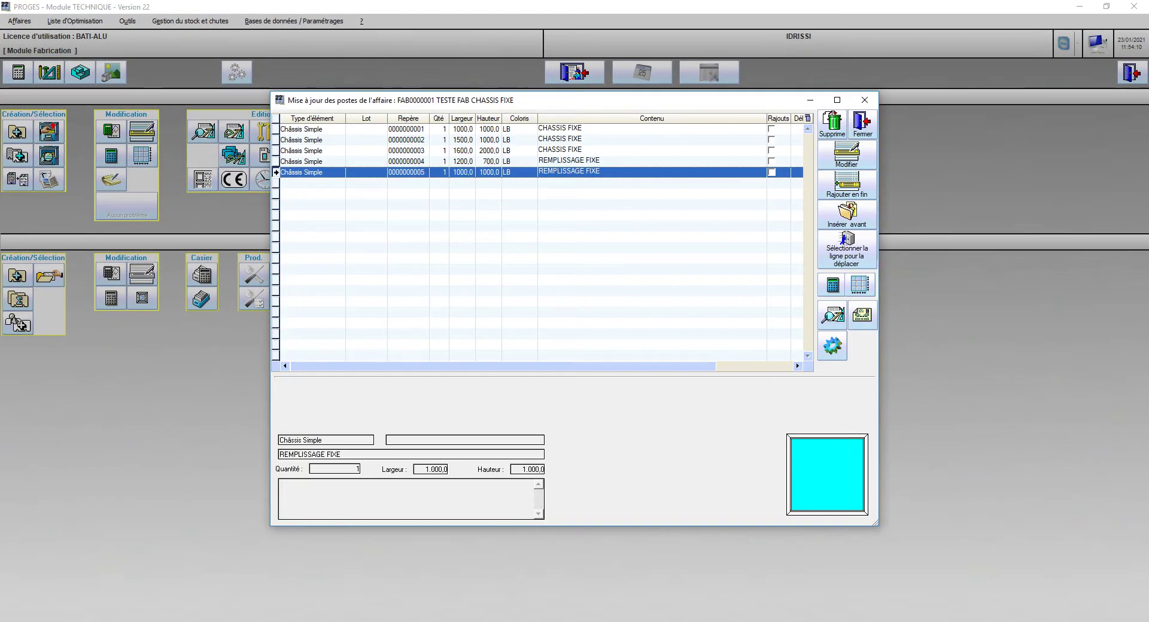
From the position's infill selection, copy glazing DV24MM with the code DV31MM and the designation DOUBLE VITRAGE DE 31mm
key("Return")
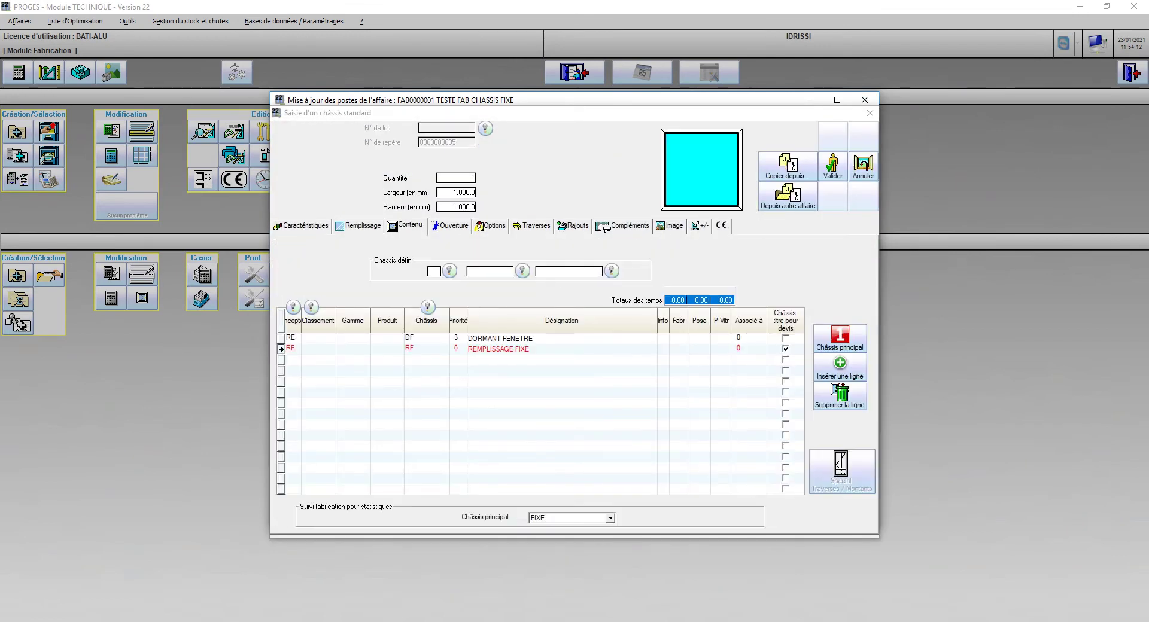
left_click(359, 225)
left_click(475, 337)
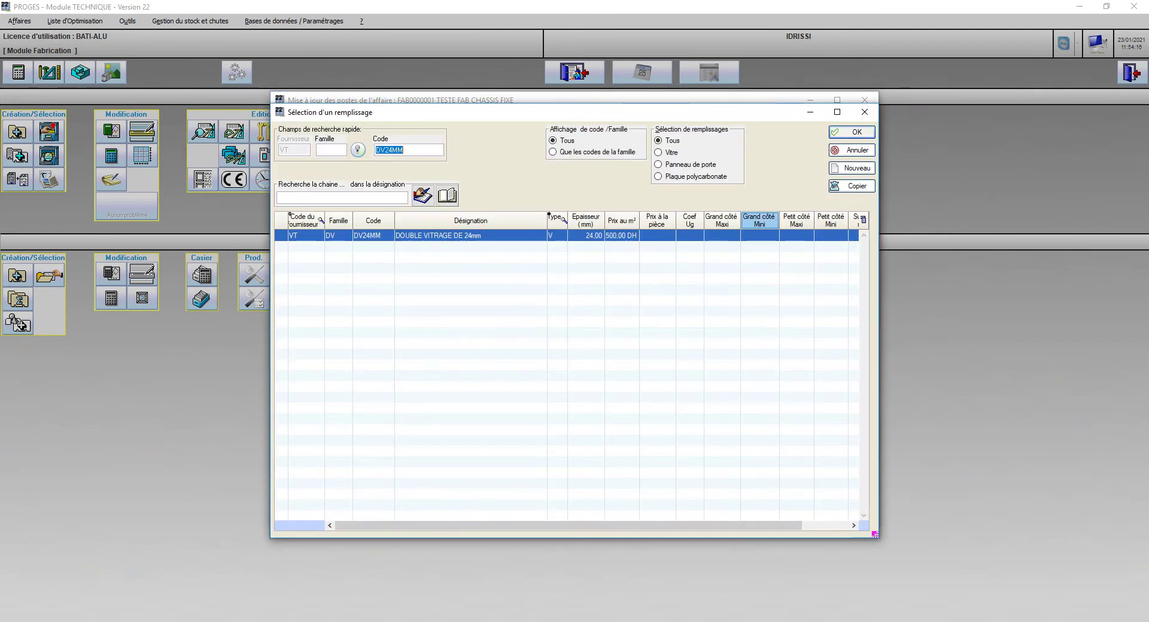
left_click(853, 186)
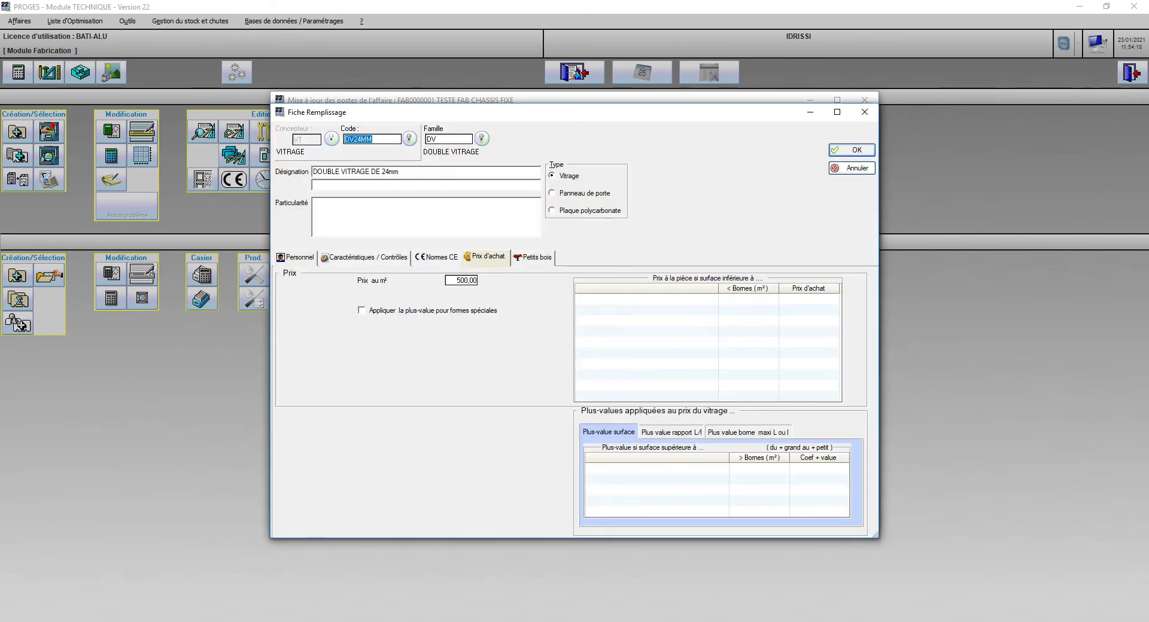
left_click_drag(361, 139, 353, 140)
type("31")
left_click(389, 172)
left_click_drag(390, 172, 382, 171)
type("31")
Set the copied glazing's thickness to 31 mm, save it and assign DV31MM to the position, accepting the 31 mm thickness
left_click(367, 258)
type("31")
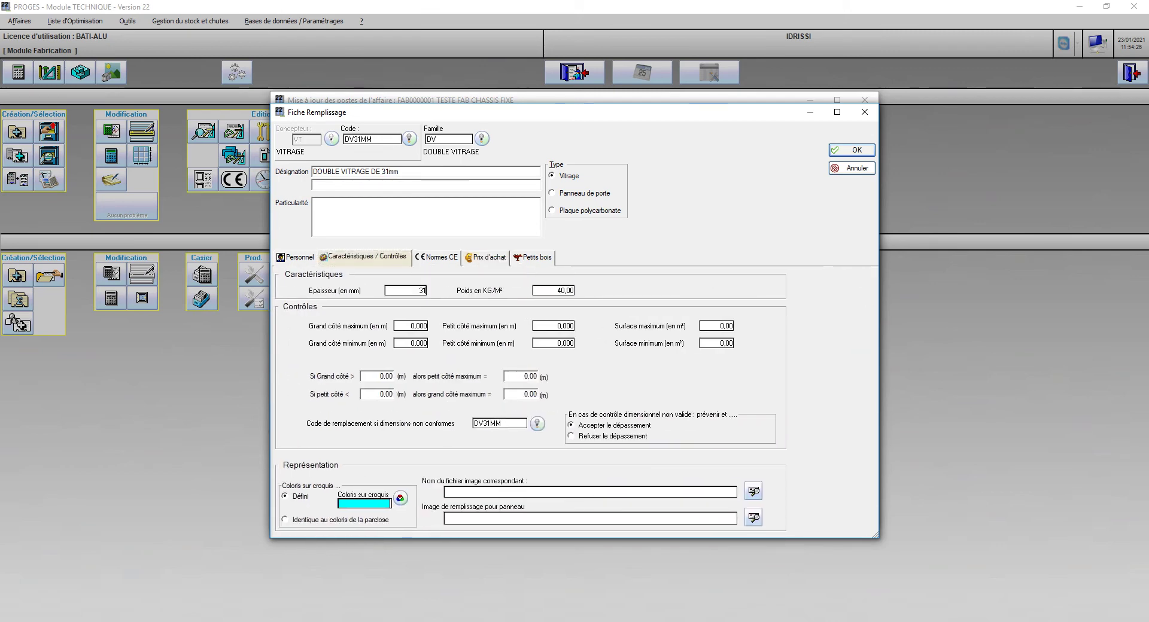
key("Tab")
left_click(852, 150)
left_click(852, 131)
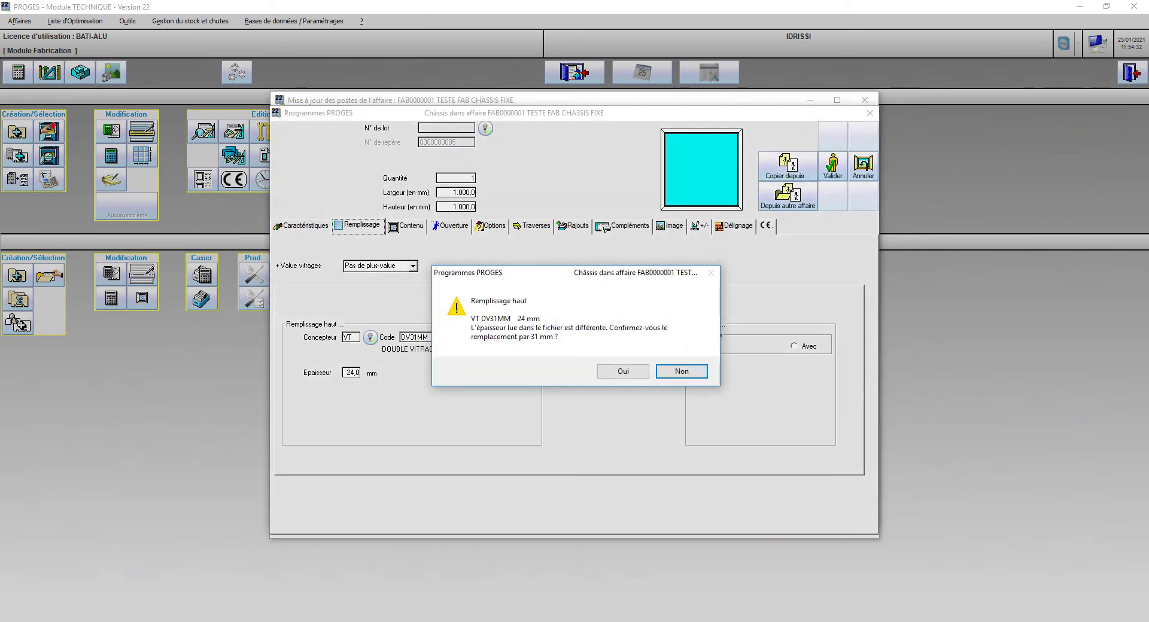
left_click(621, 370)
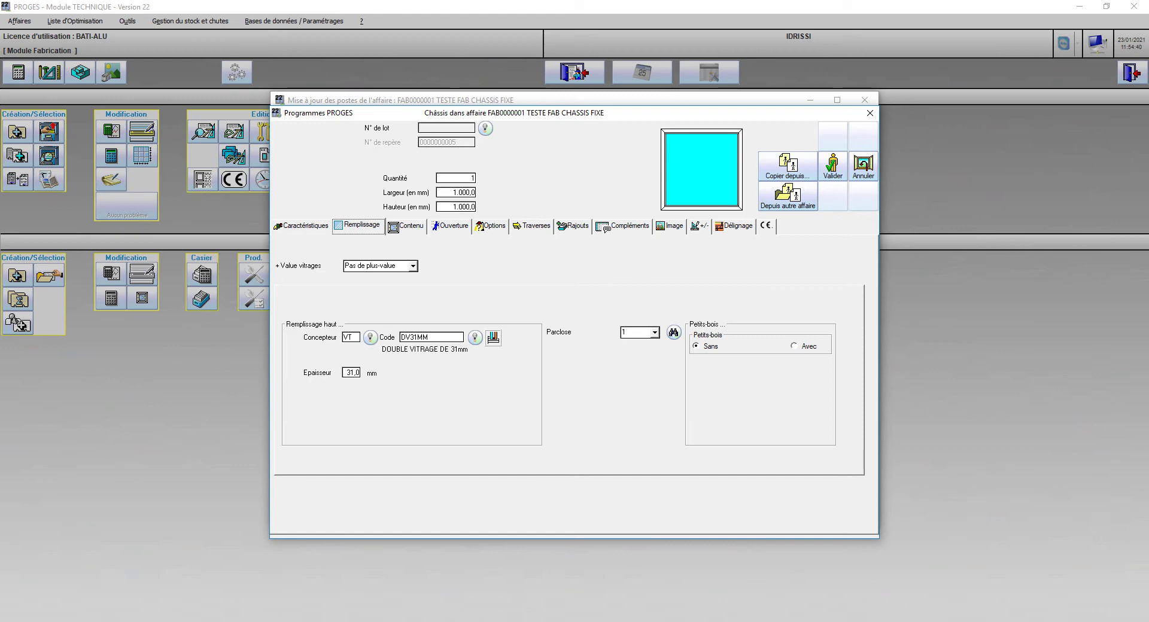
Save the position, preview its manufacturing sheet and compare the bead and gaskets with the 31 mm row of the Acrobat glazing table
left_click(832, 167)
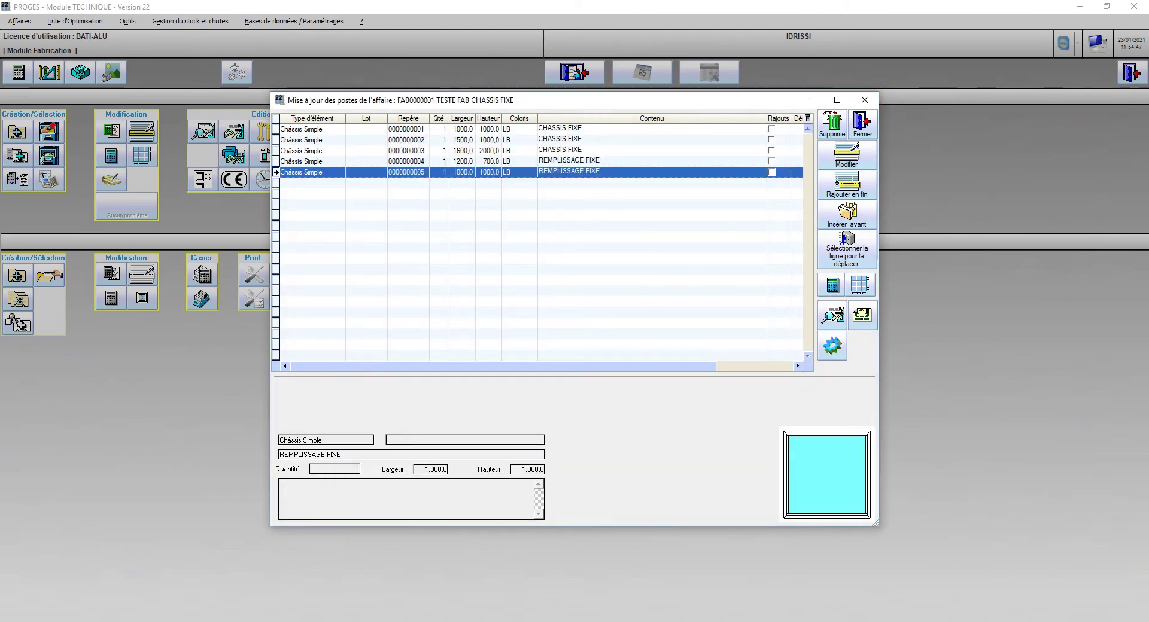
left_click(833, 286)
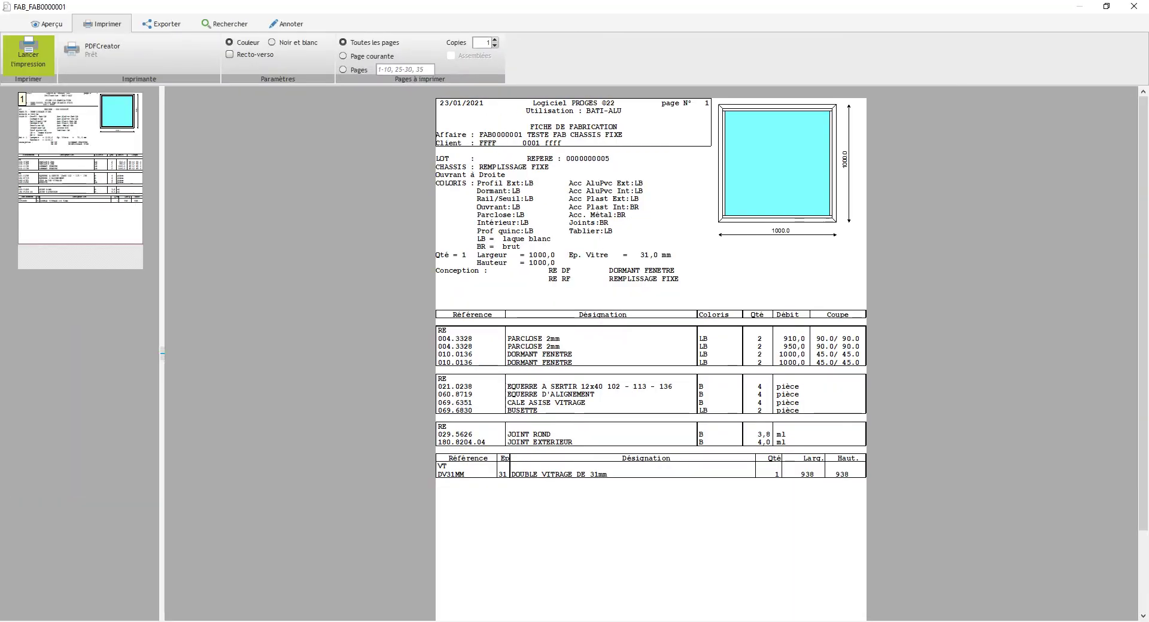
key("alt+Tab")
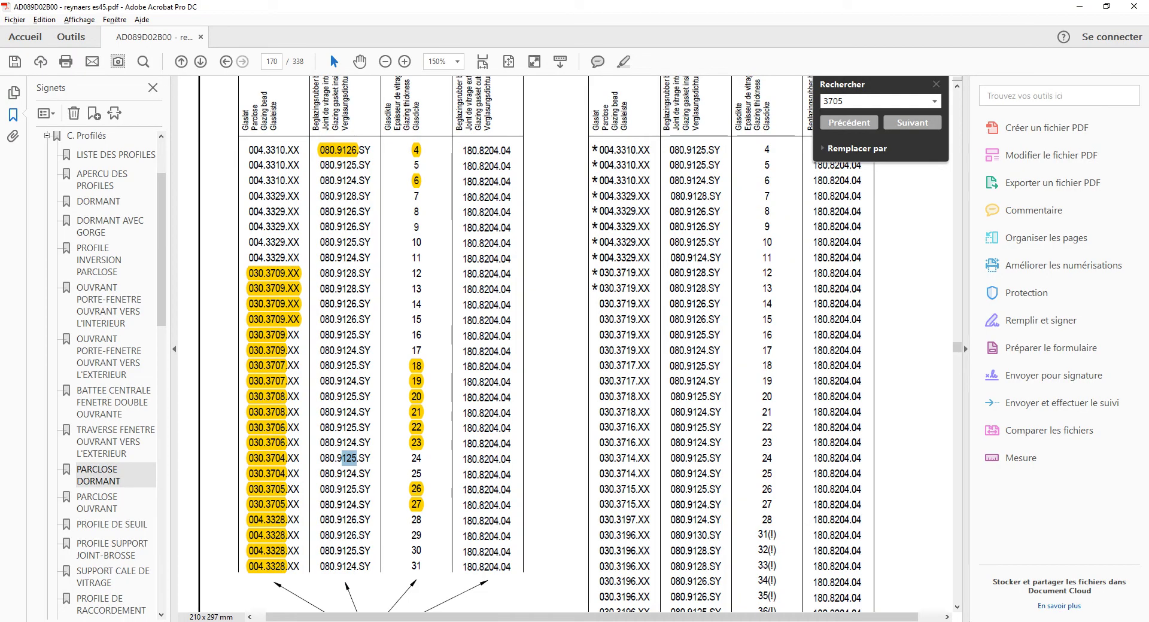
double_click(339, 567)
key("alt+Tab")
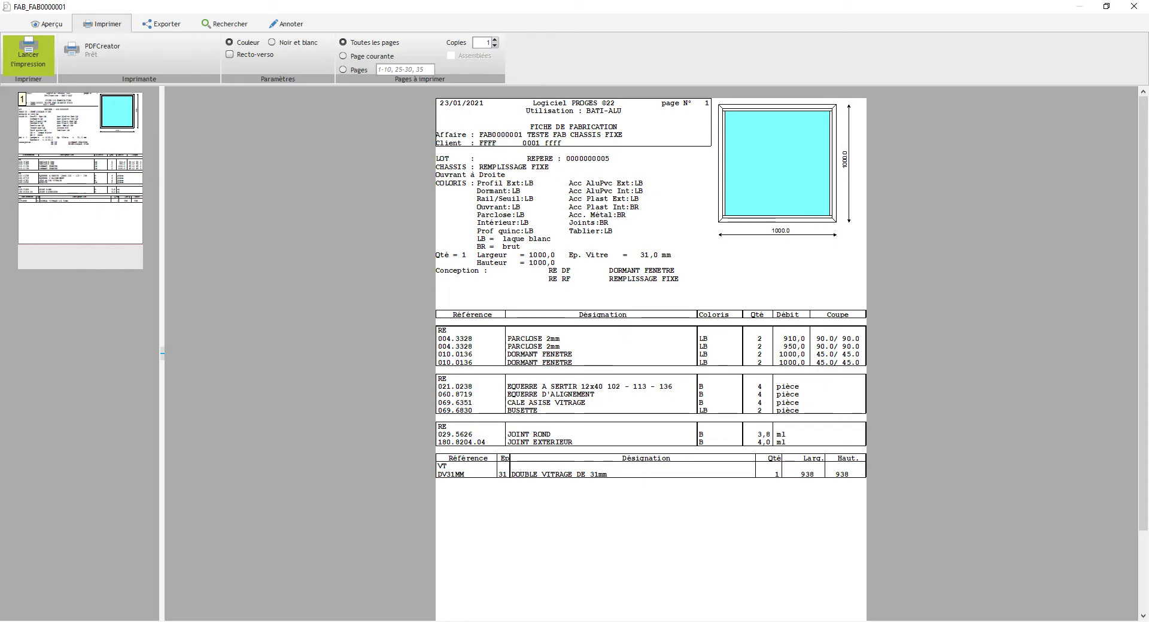
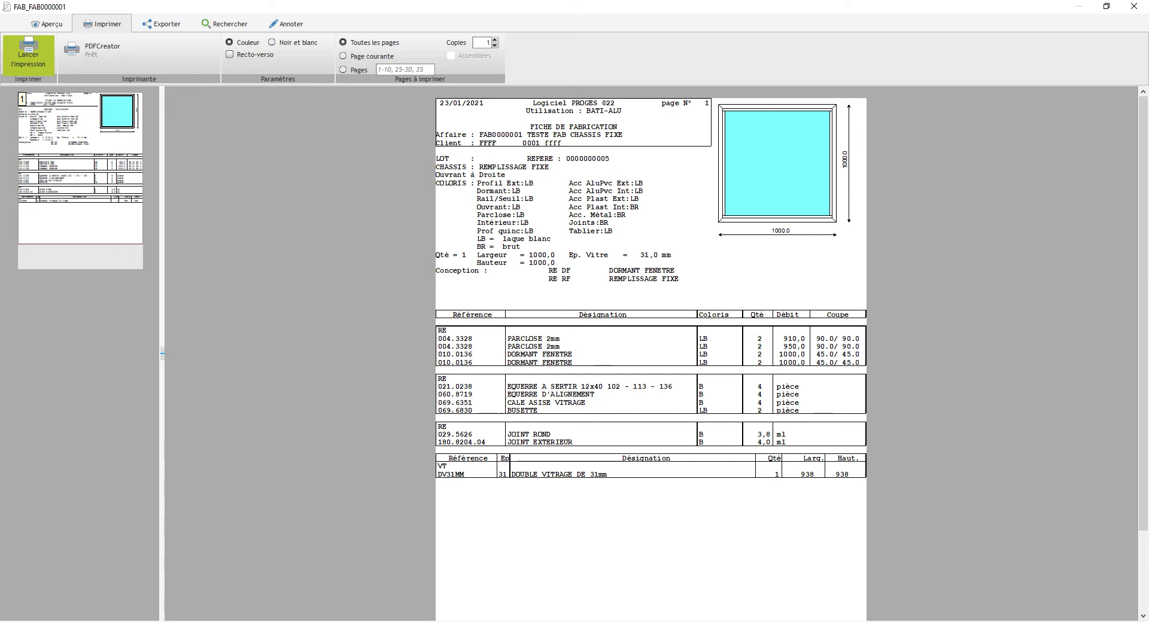
key("alt+Tab")
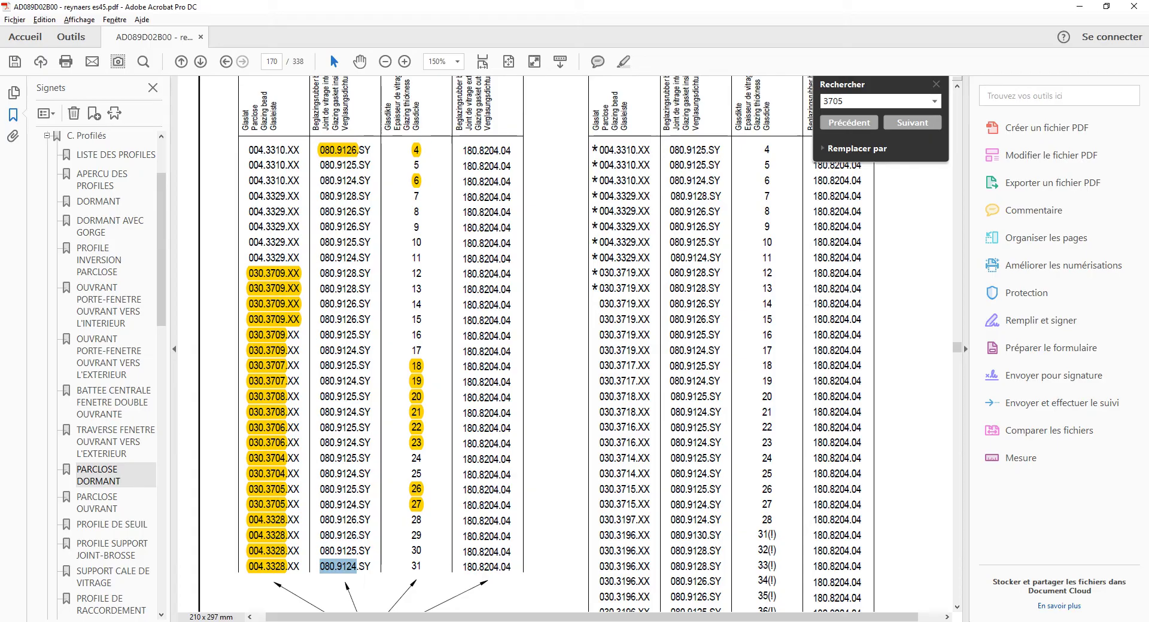
key("alt+Tab")
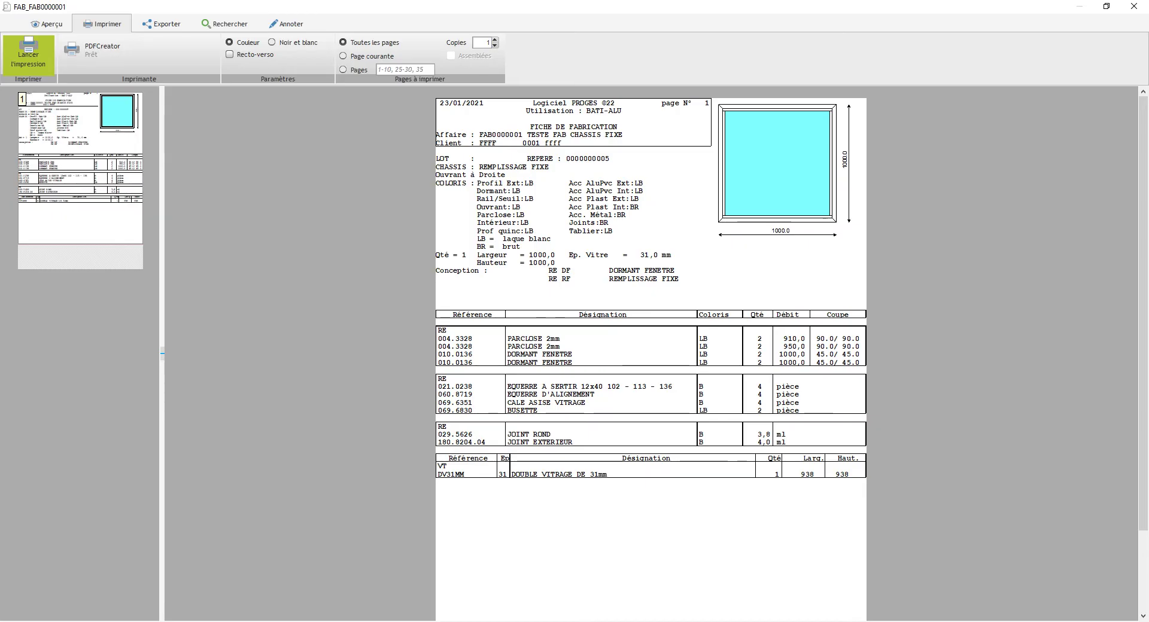
key("Escape")
key("Escape")
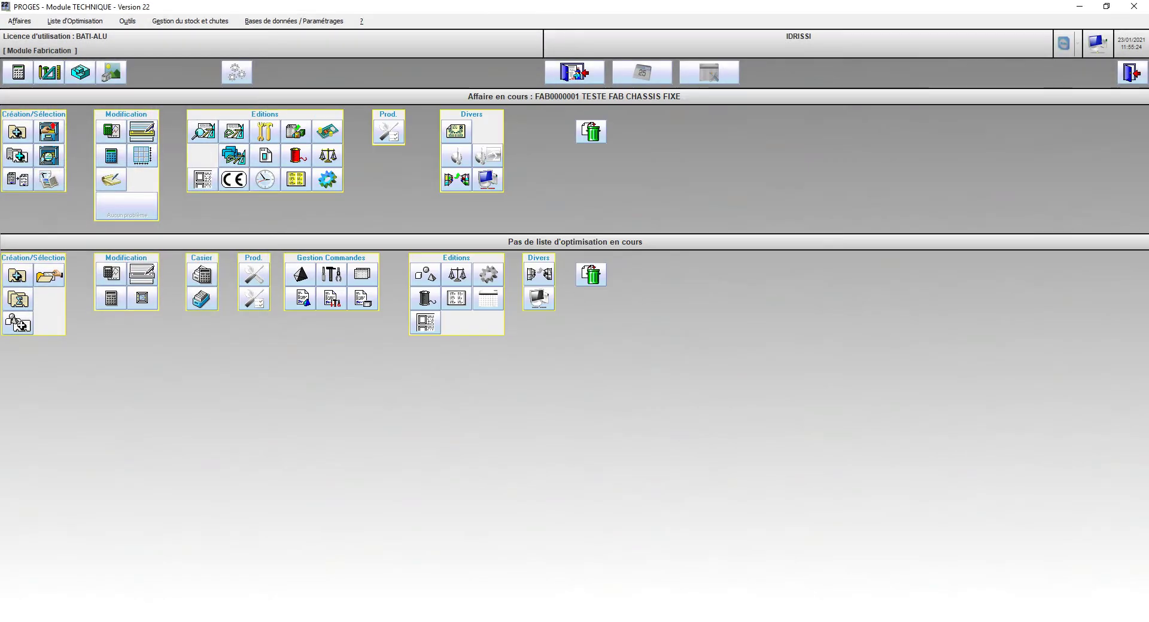
Inspect the 30.60–31.10 line of option D-JT-INT among the Reynaers options in the databases module
left_click(293, 21)
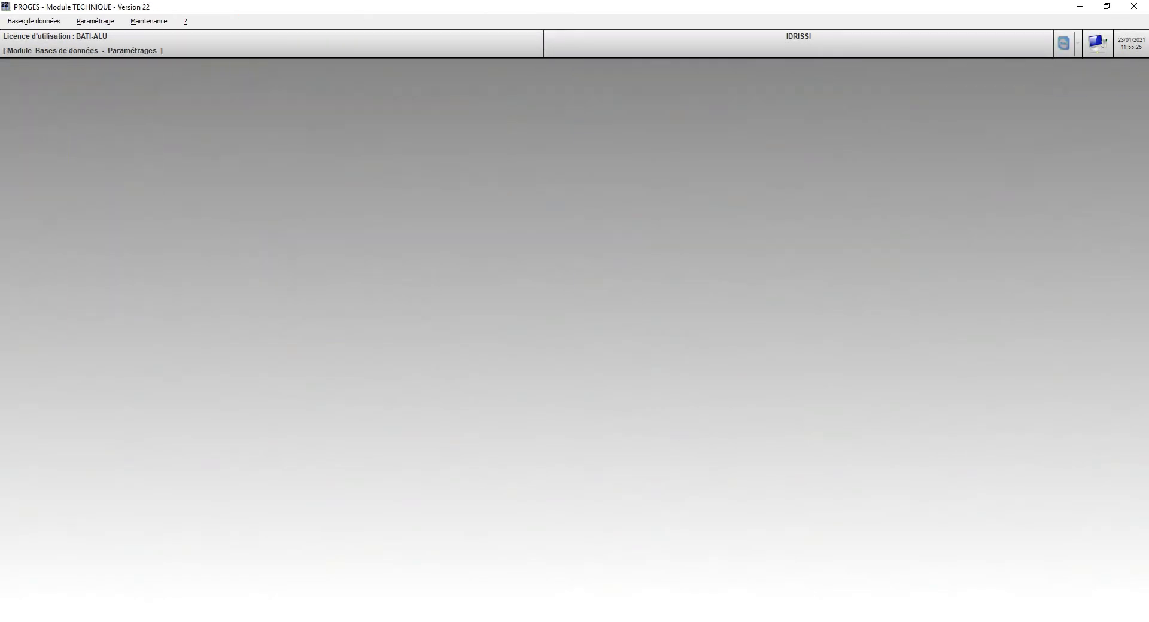
left_click(18, 83)
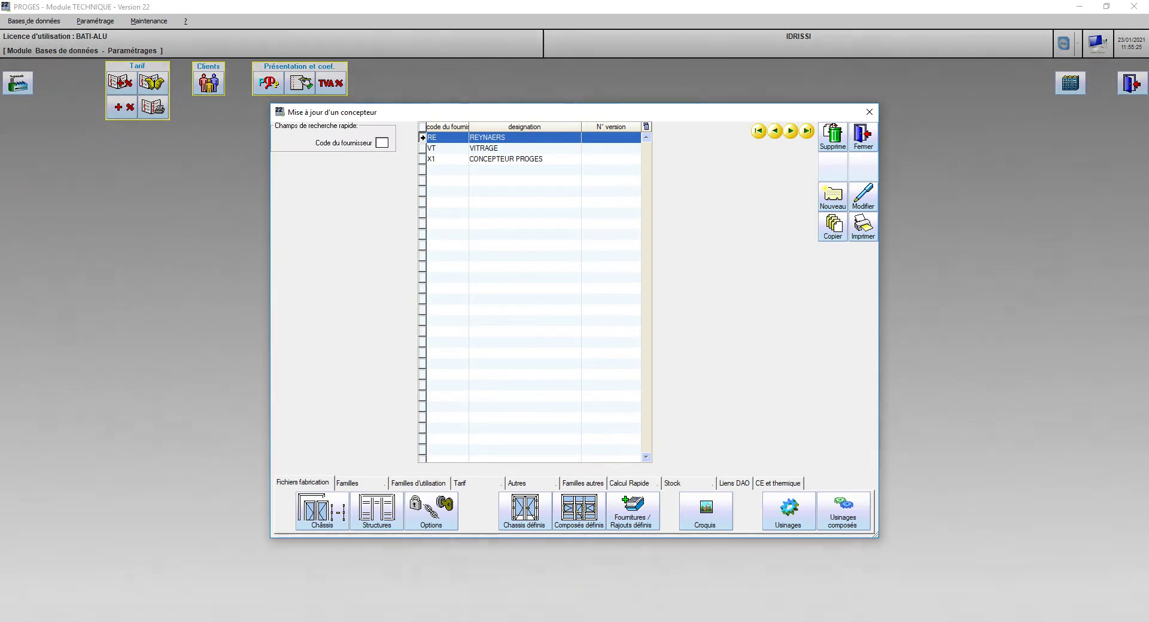
left_click(431, 512)
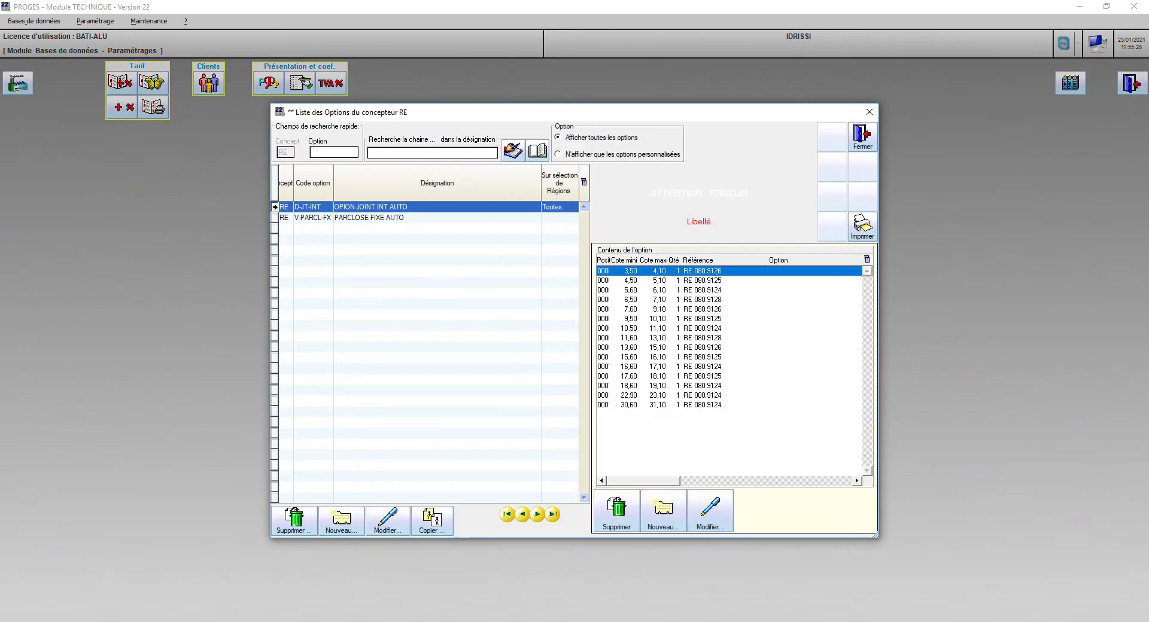
left_click(703, 405)
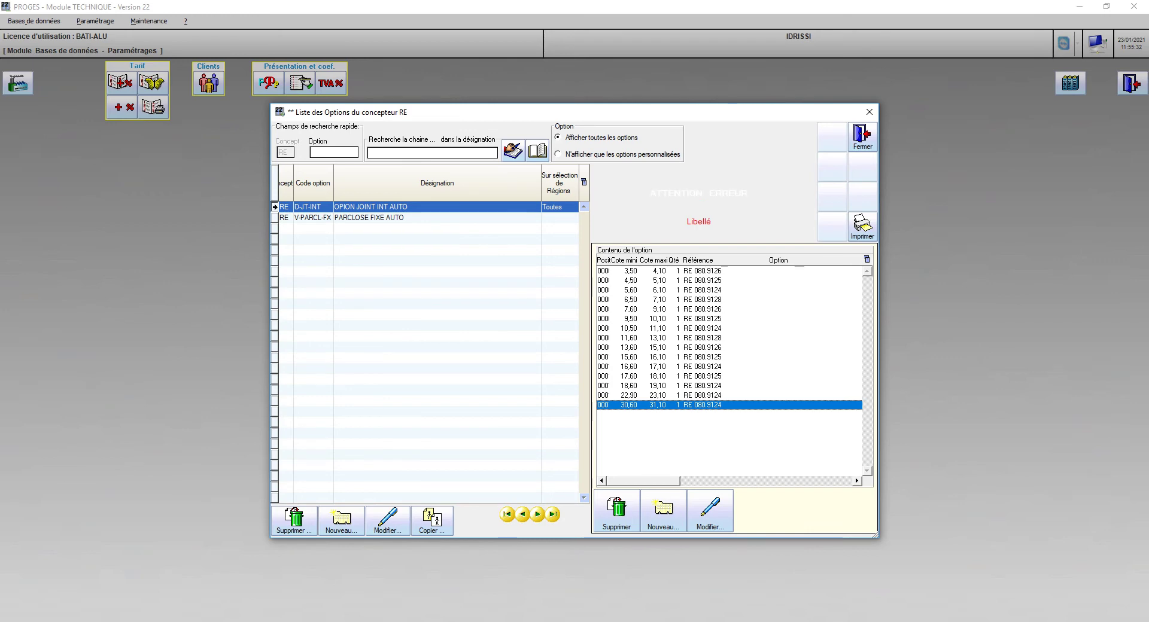
left_click(710, 512)
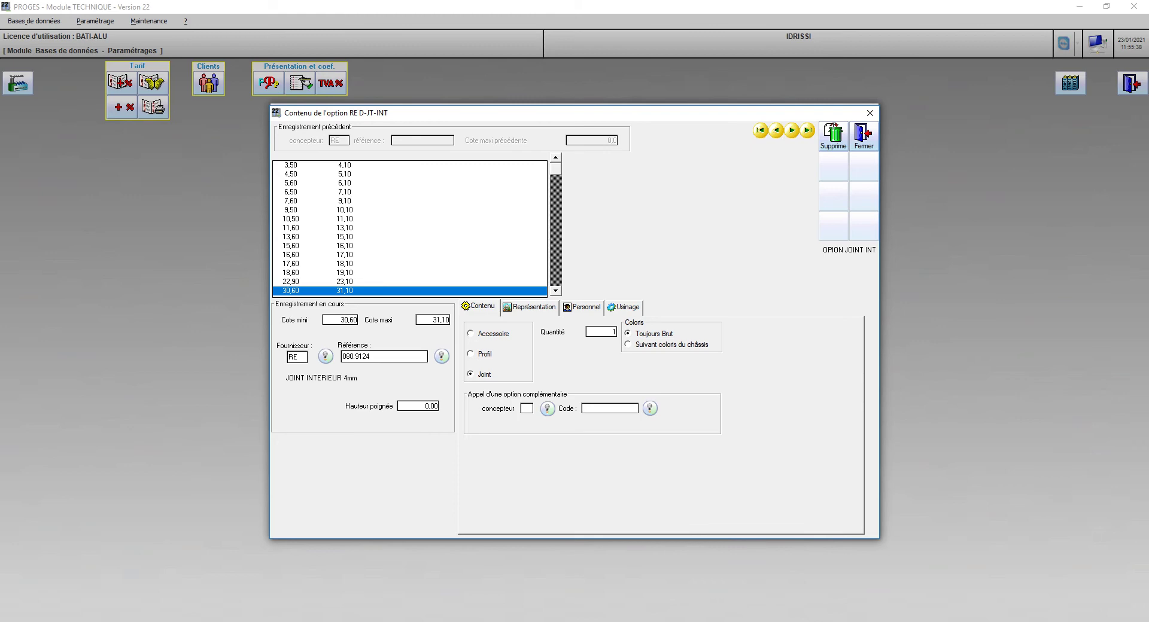
key("Escape")
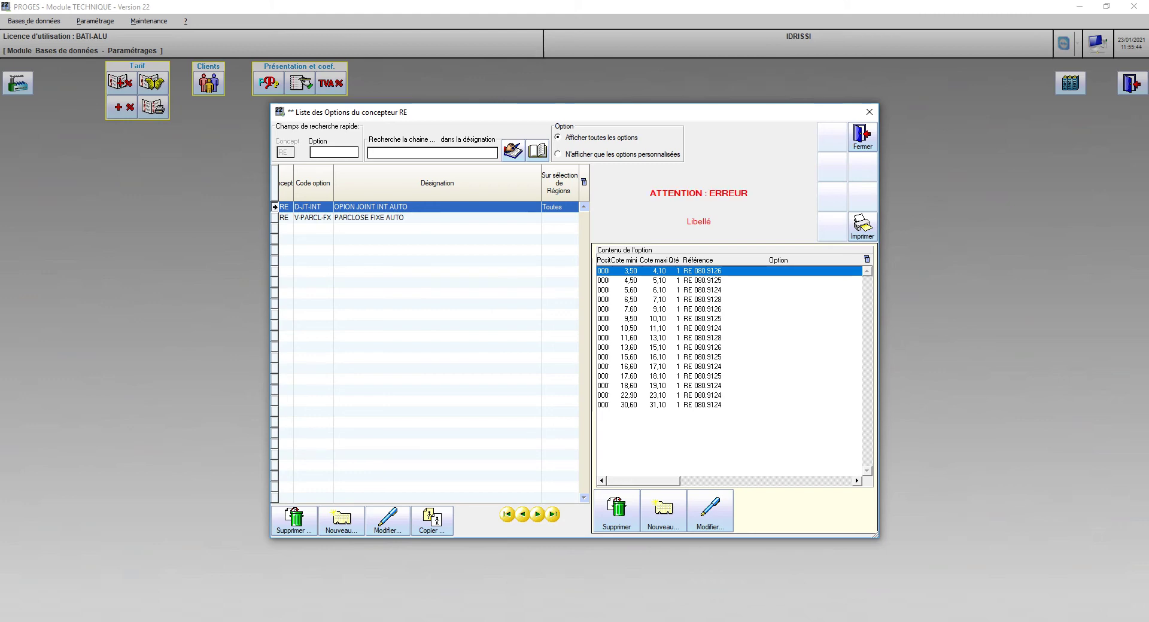
Create the Reynaers infill option V-JT-INT with the designation OPTION JOINT INT AUTO
left_click(341, 521)
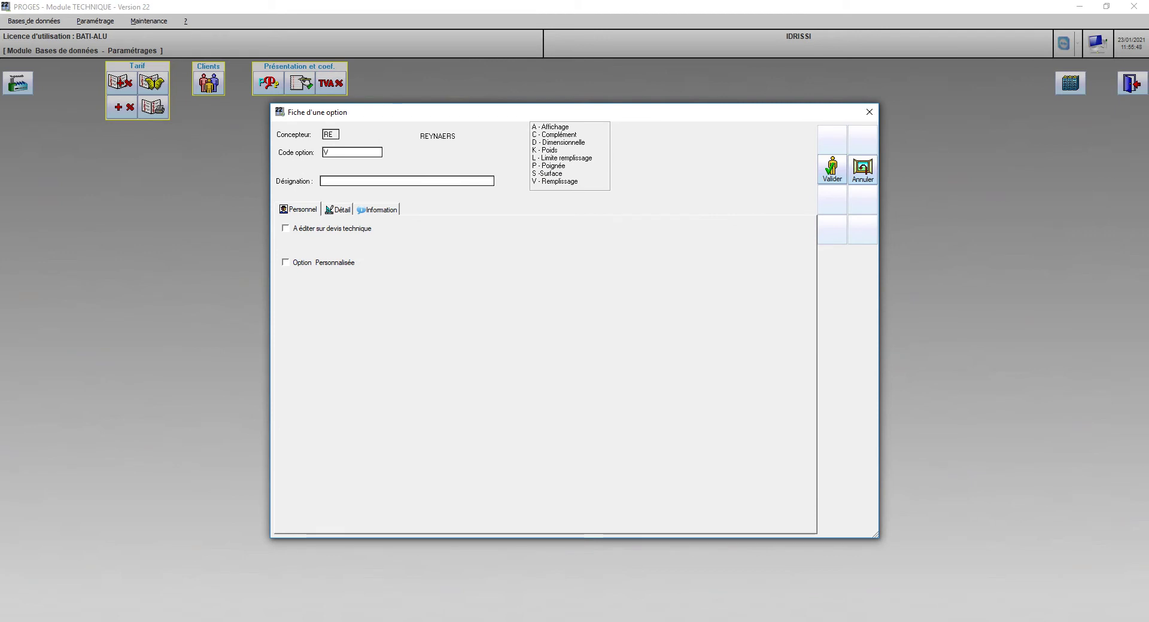
type("V-JT-INT")
key("Tab")
type("COPTION JOINT INT ")
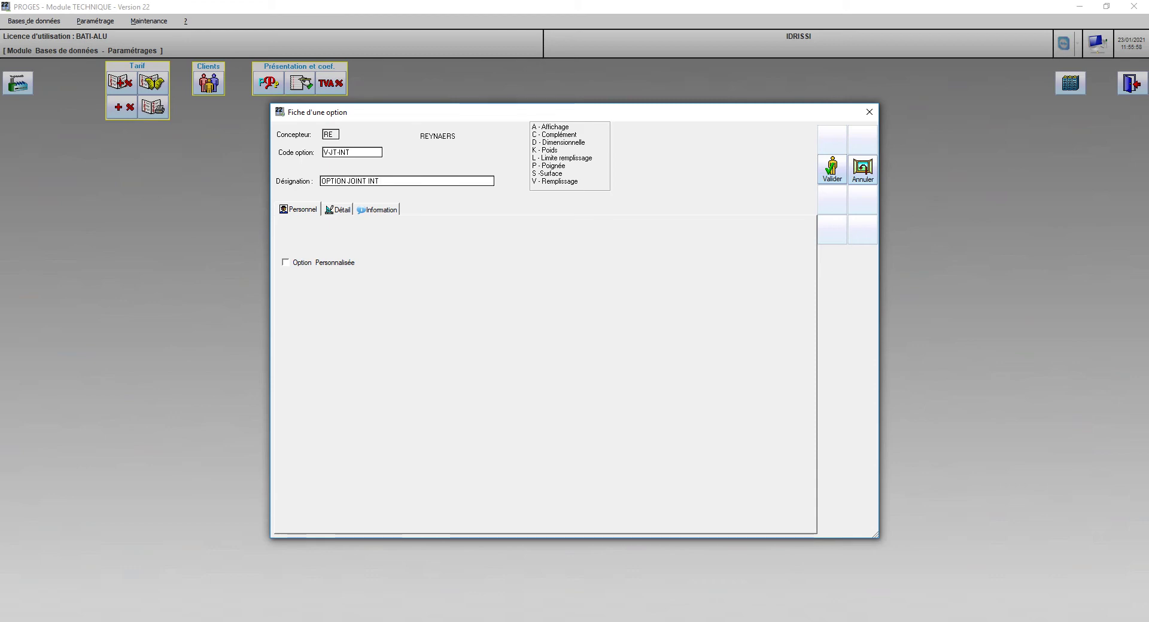
type("AUTO")
key("Return")
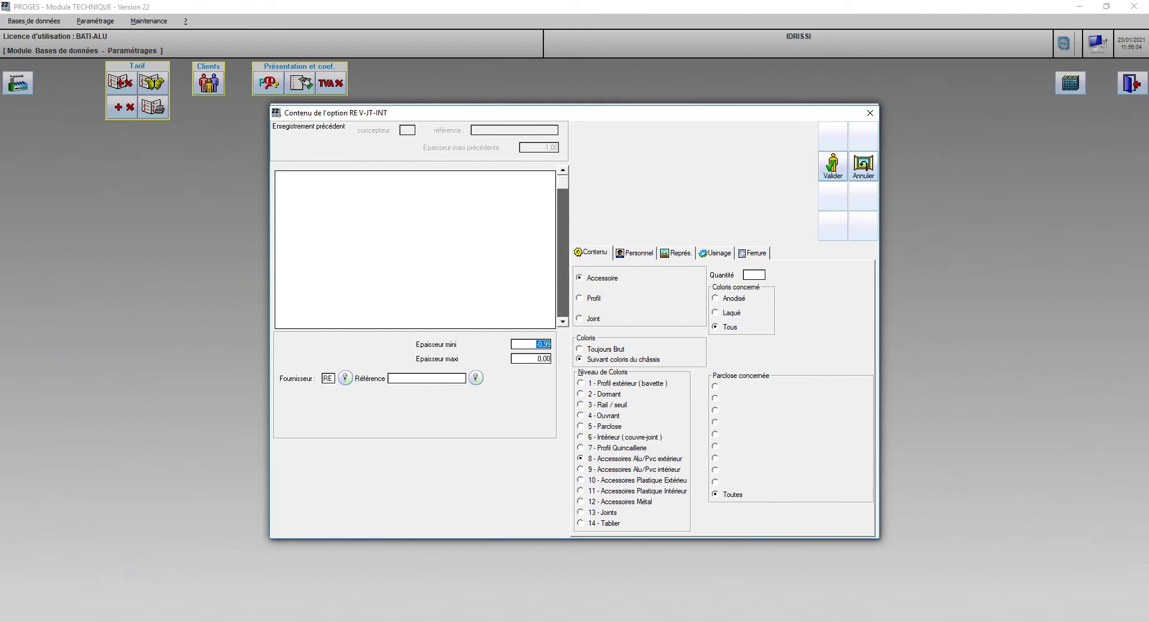
Set the new content line's thickness range to 30.90–31.10 and enter gasket reference 080.9124, copied from the Acrobat glazing table
type("30,90")
key("Tab")
type("31,1")
key("Tab")
key("alt+Tab")
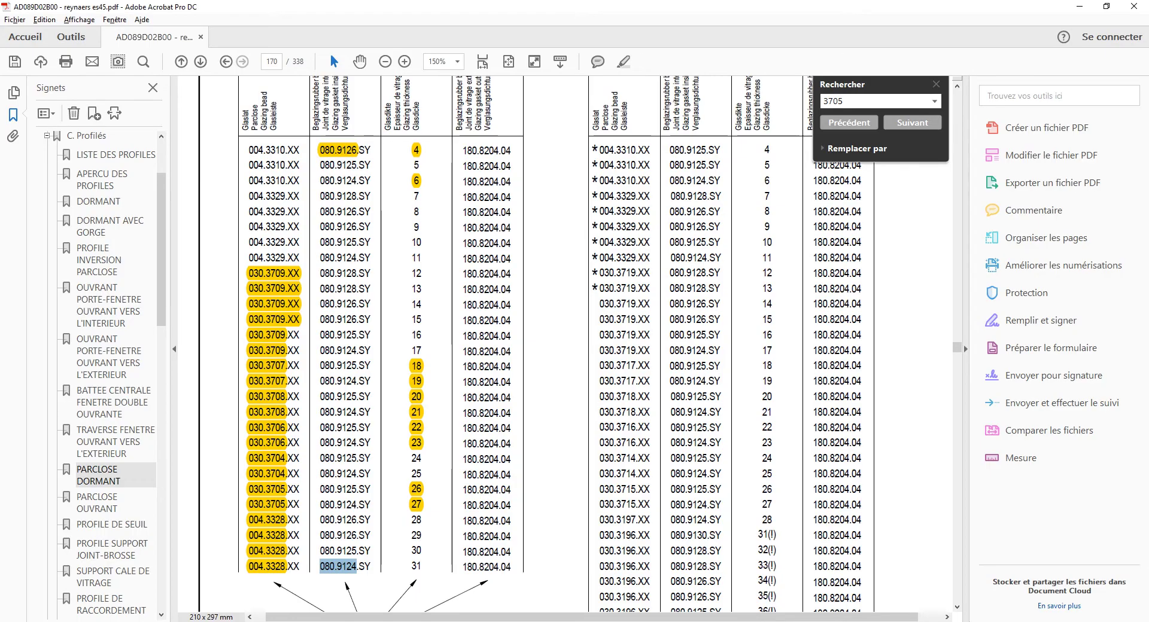
key("alt+Tab")
key("Right")
key("BackSpace")
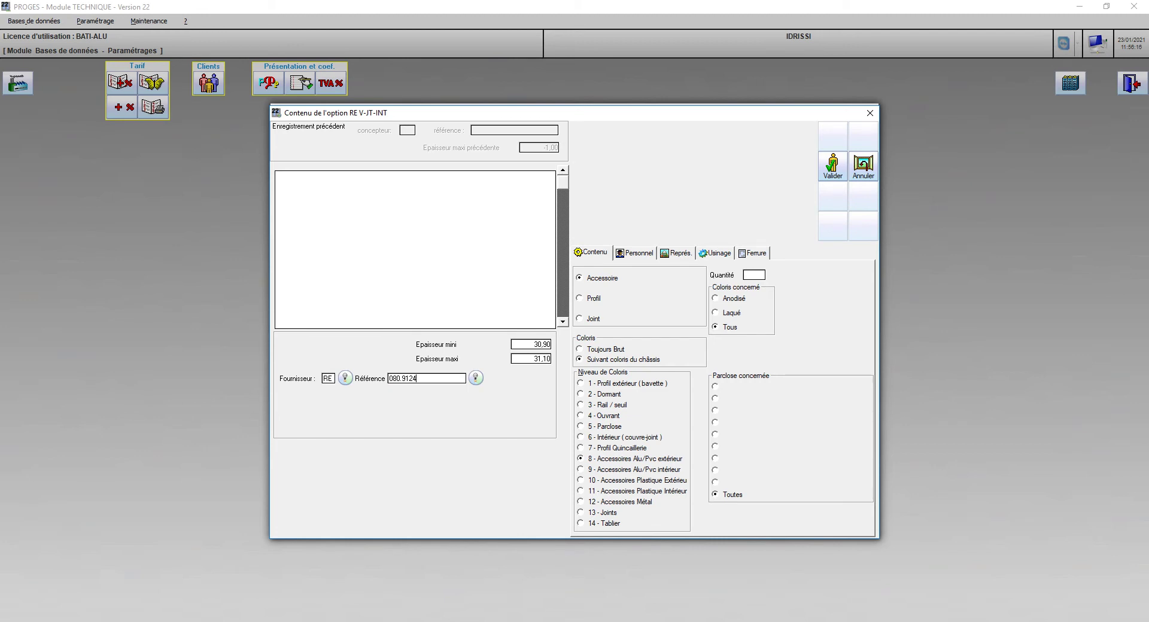
key("Tab")
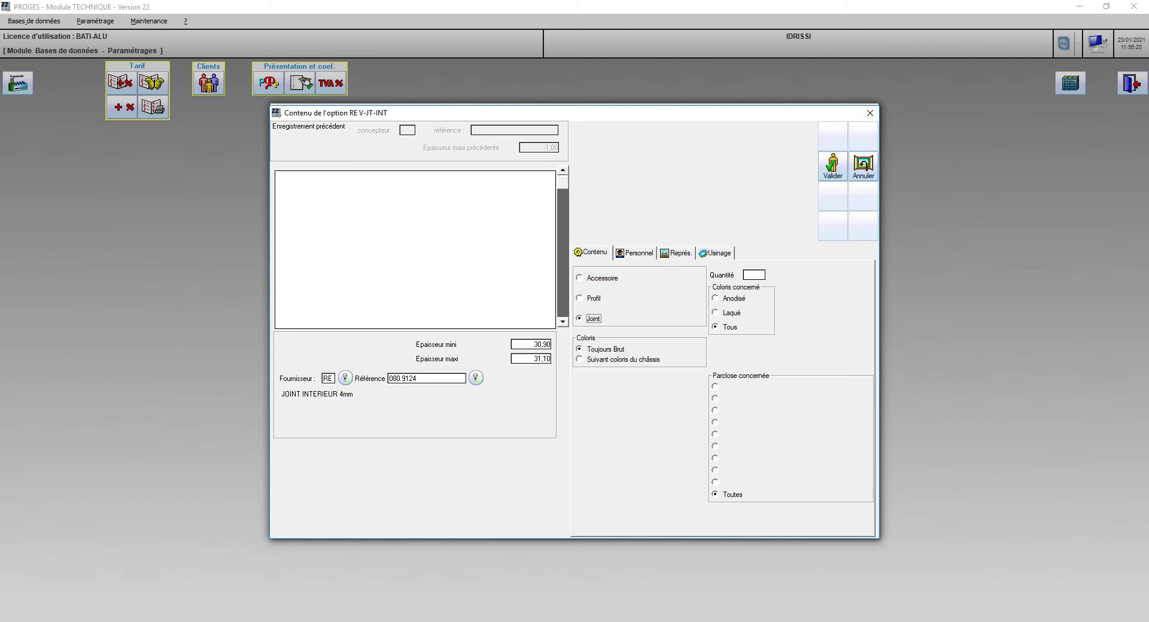
Set the gasket line's quantity to 1, save it and close the options list
left_click(832, 167)
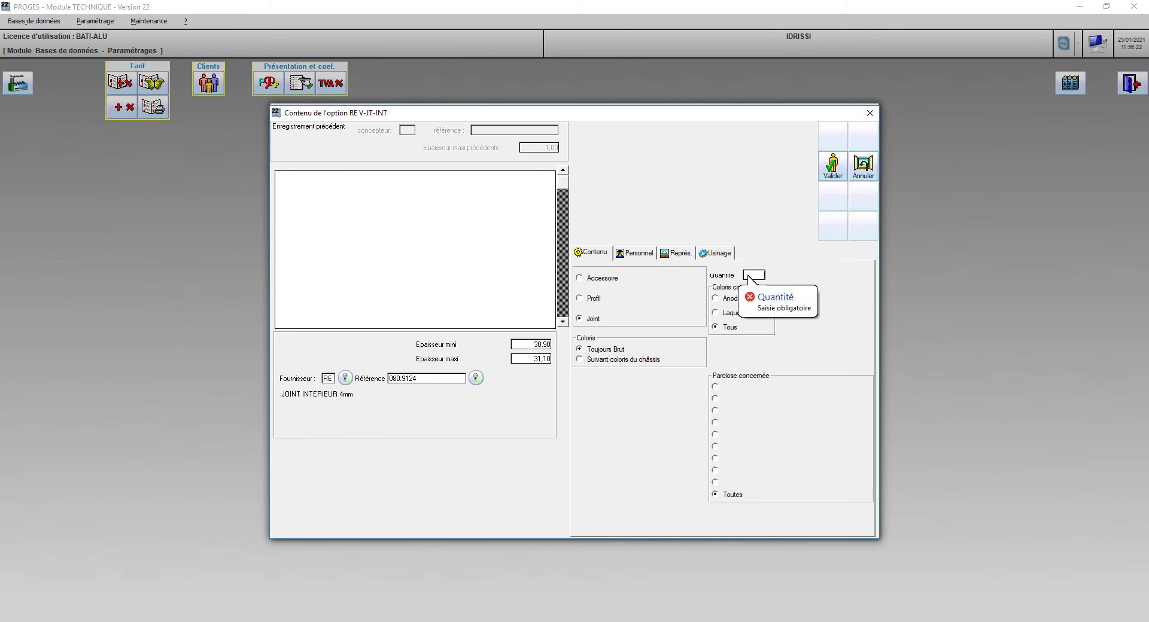
left_click(748, 276)
type("1")
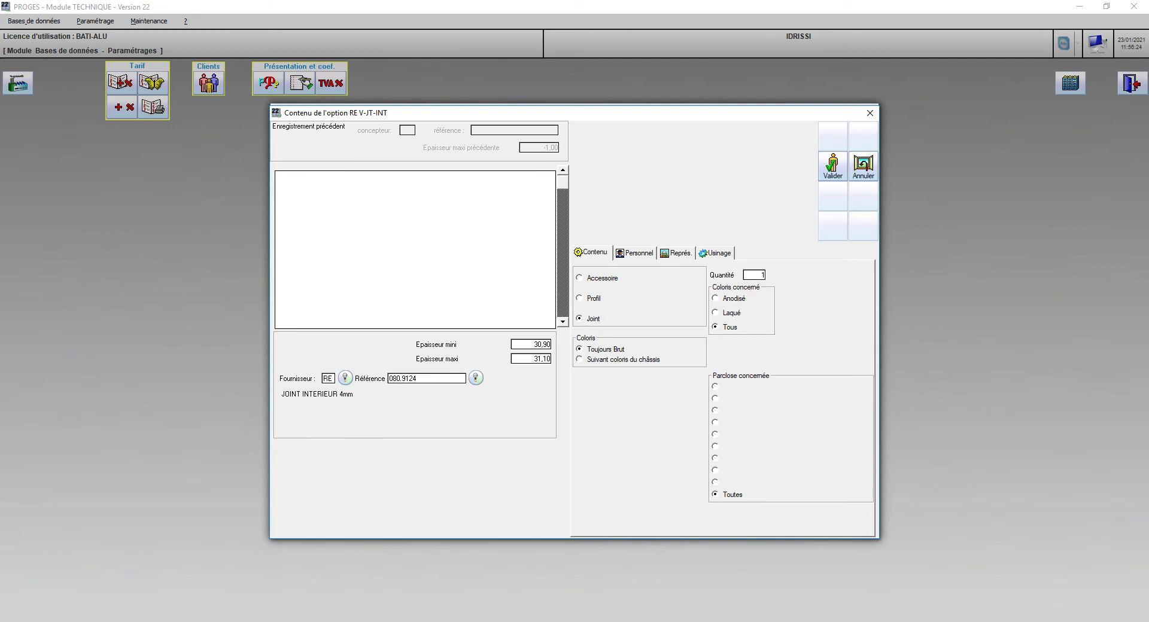
left_click(833, 167)
left_click(863, 167)
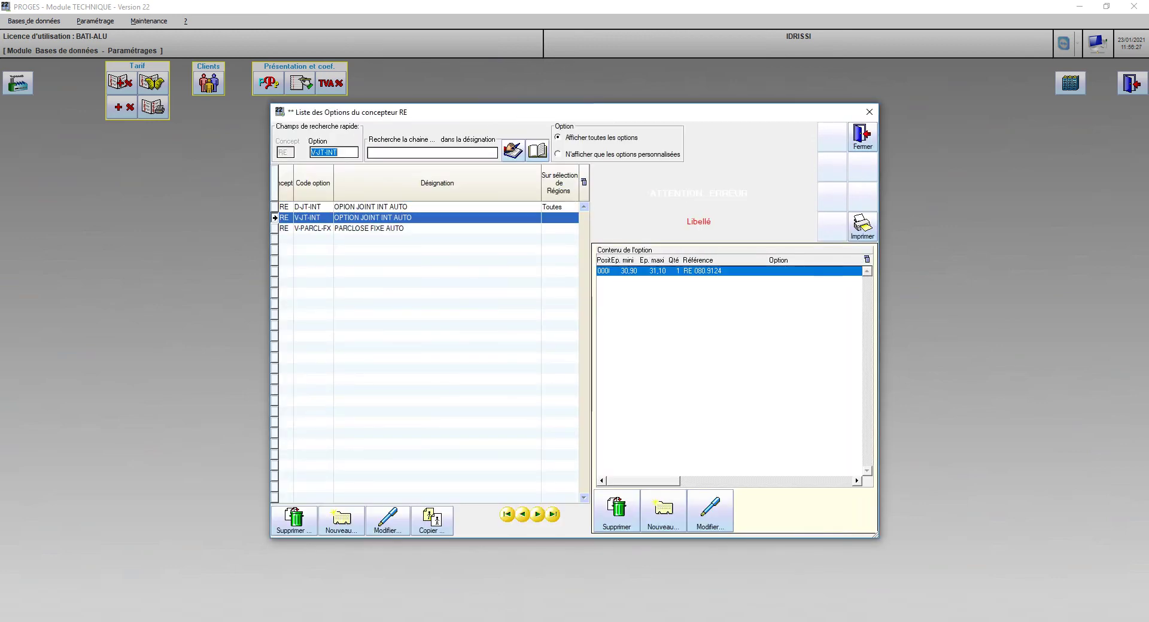
left_click(864, 137)
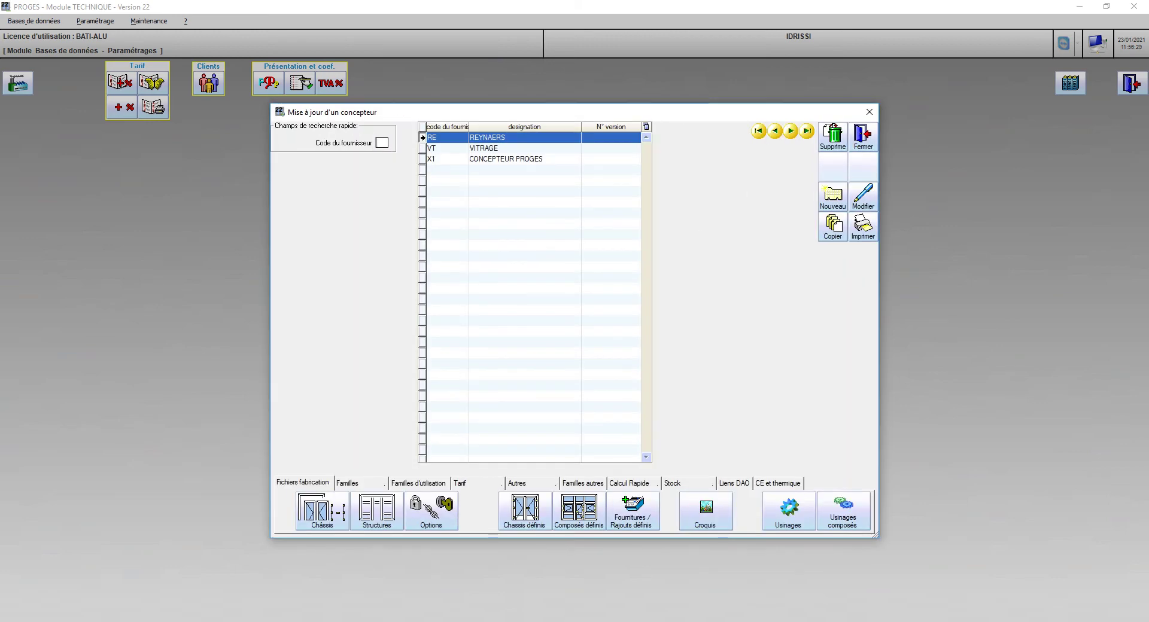
Delete the D-JT-INT option line from the contents of Reynaers chassis RF
left_click(322, 511)
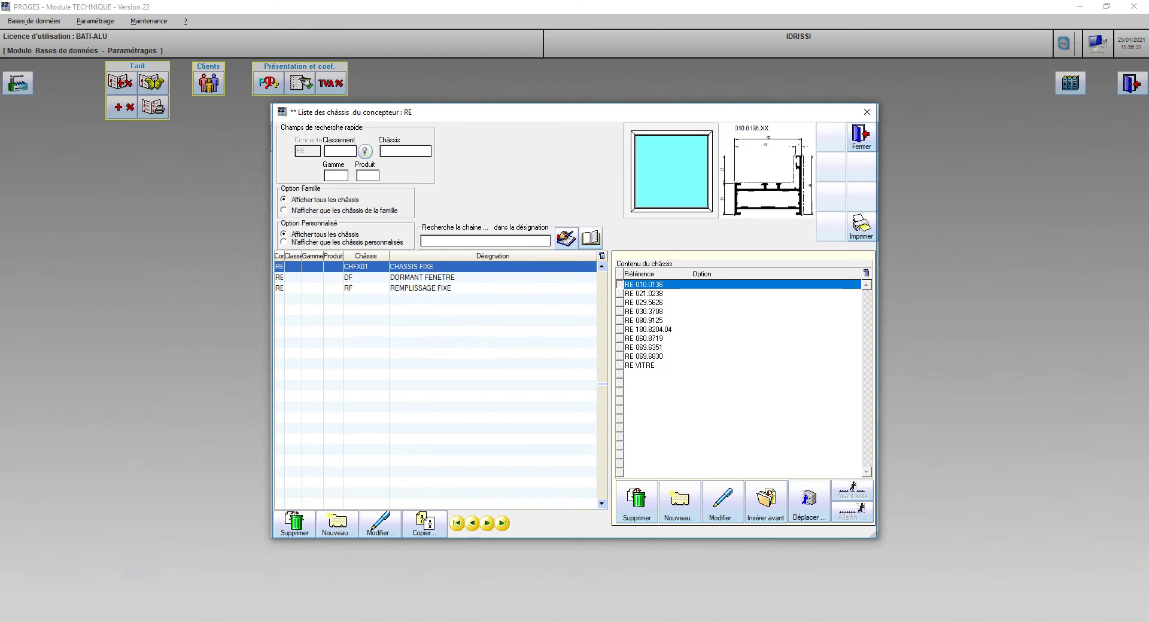
double_click(421, 288)
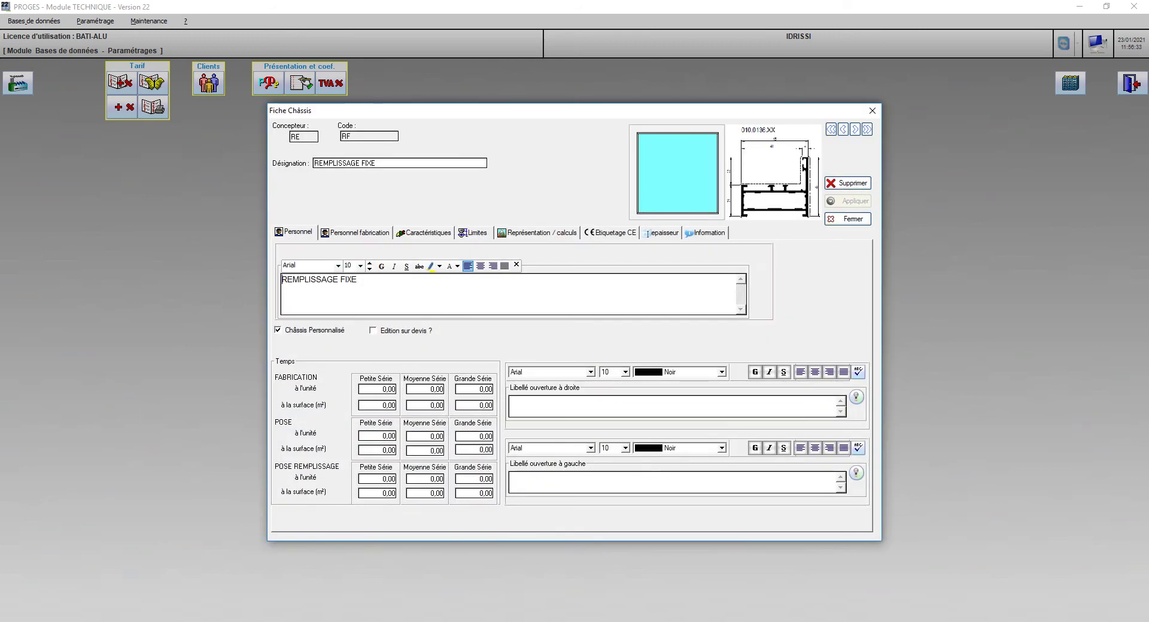
left_click(849, 218)
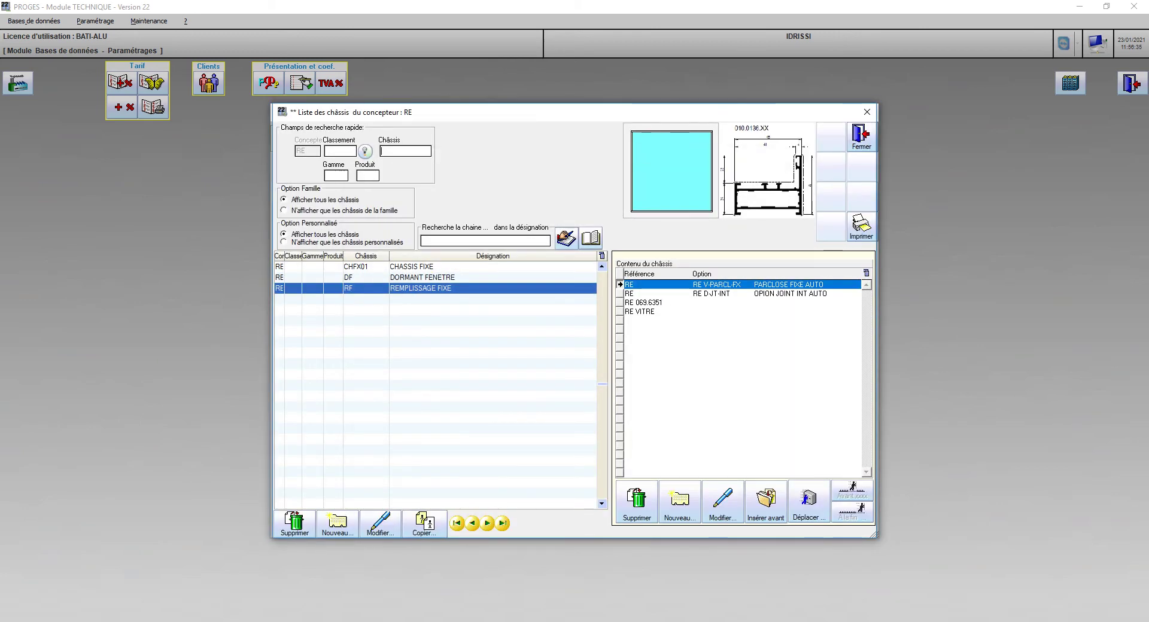
left_click(720, 294)
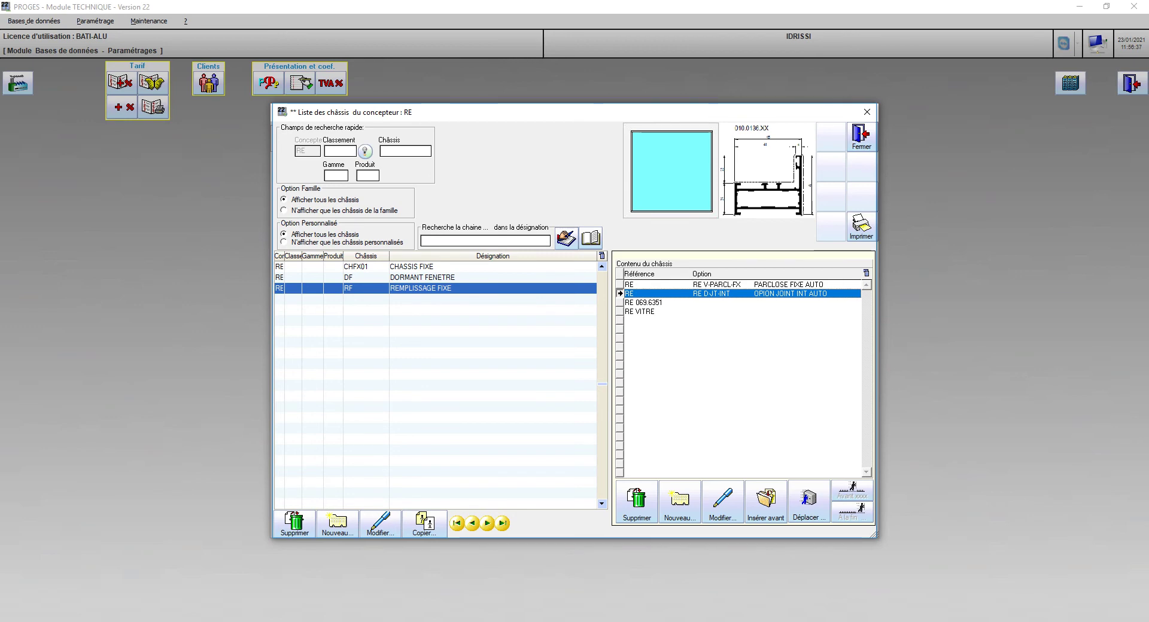
left_click(636, 503)
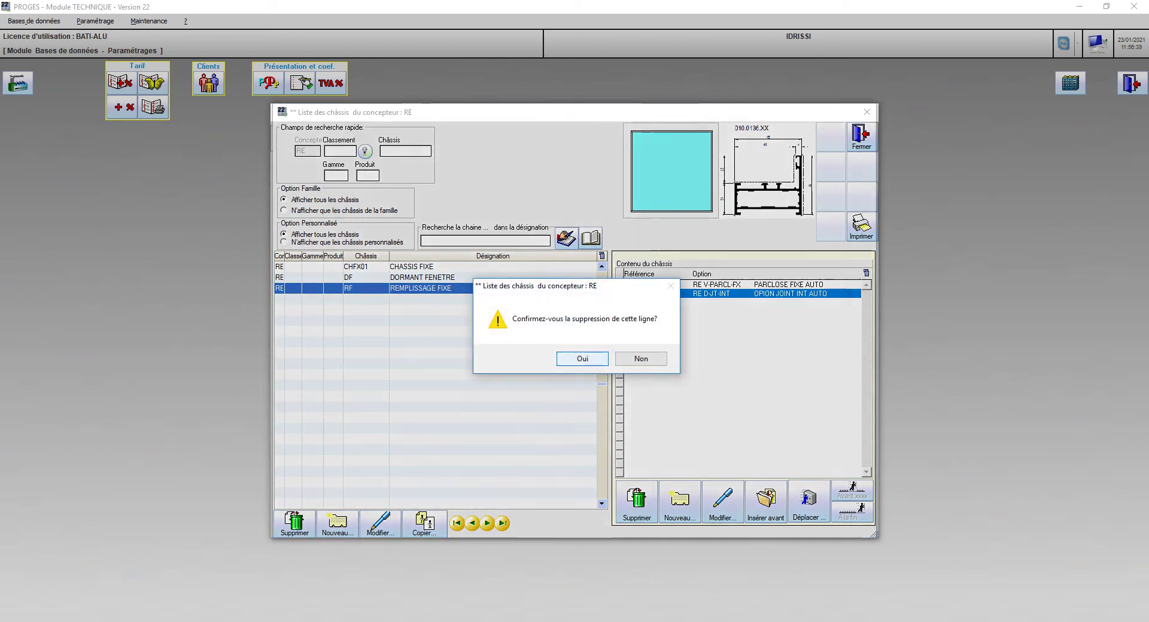
key("Return")
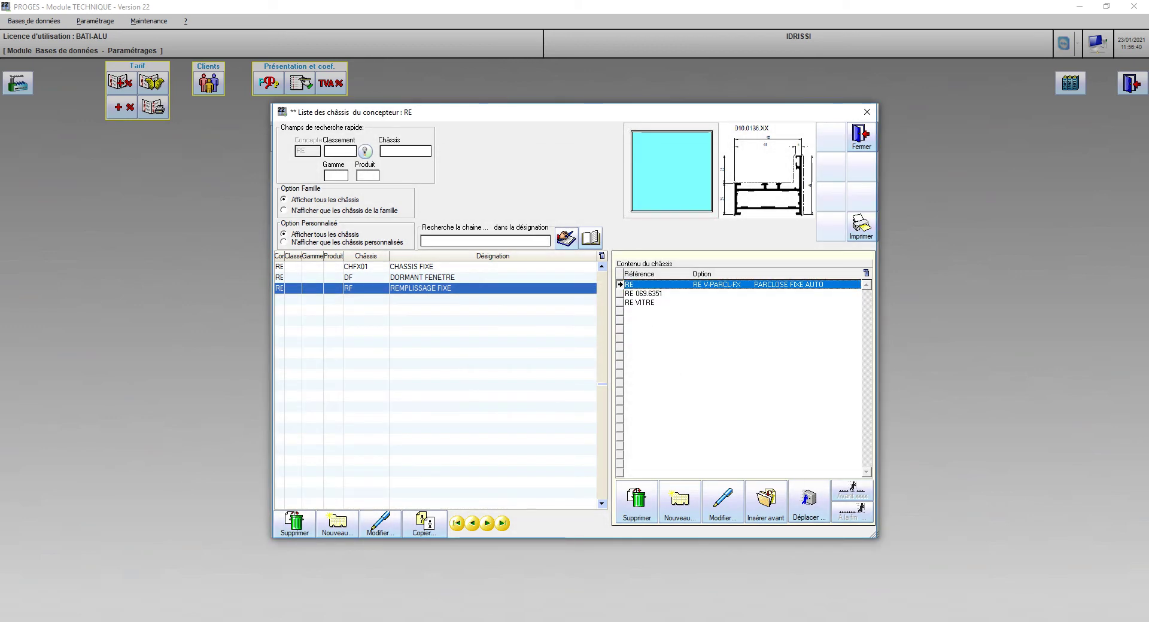
Reorder chassis RF's contents by moving the V-PARCL-FX option line to the end, followed by the VITRE line
left_click(809, 502)
left_click(852, 513)
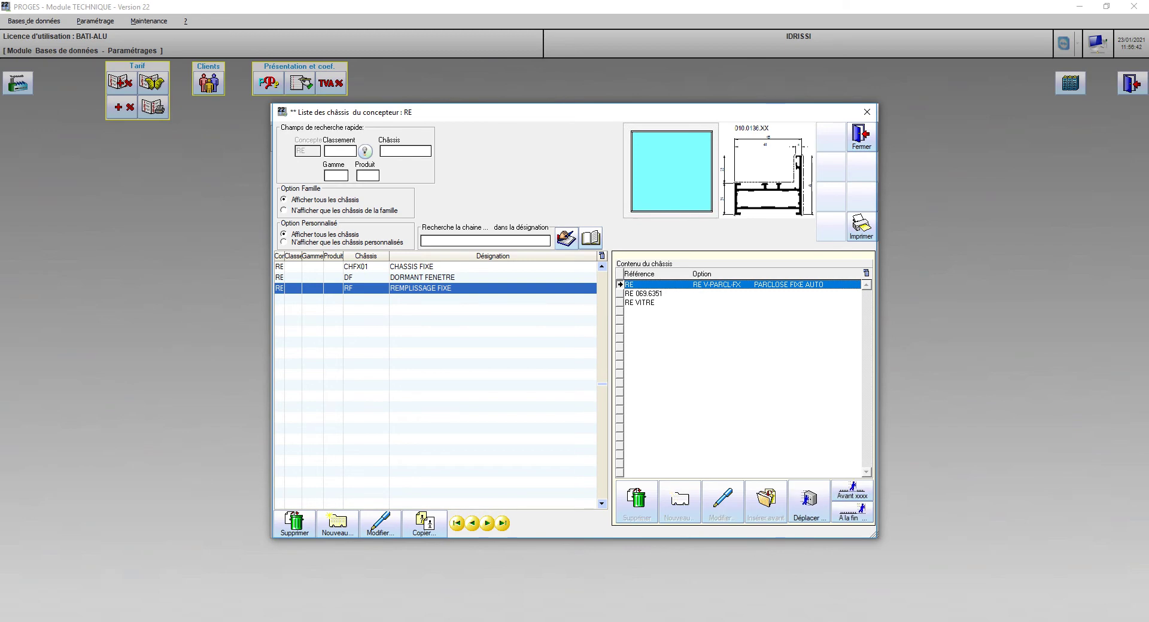
left_click(579, 363)
key("Return")
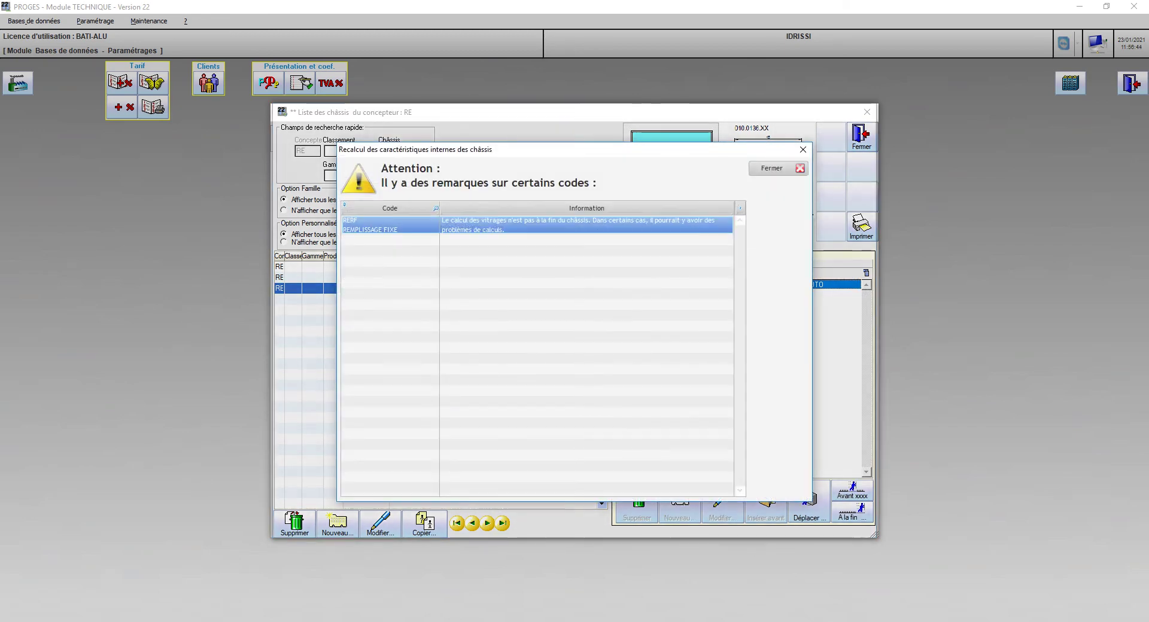
key("Escape")
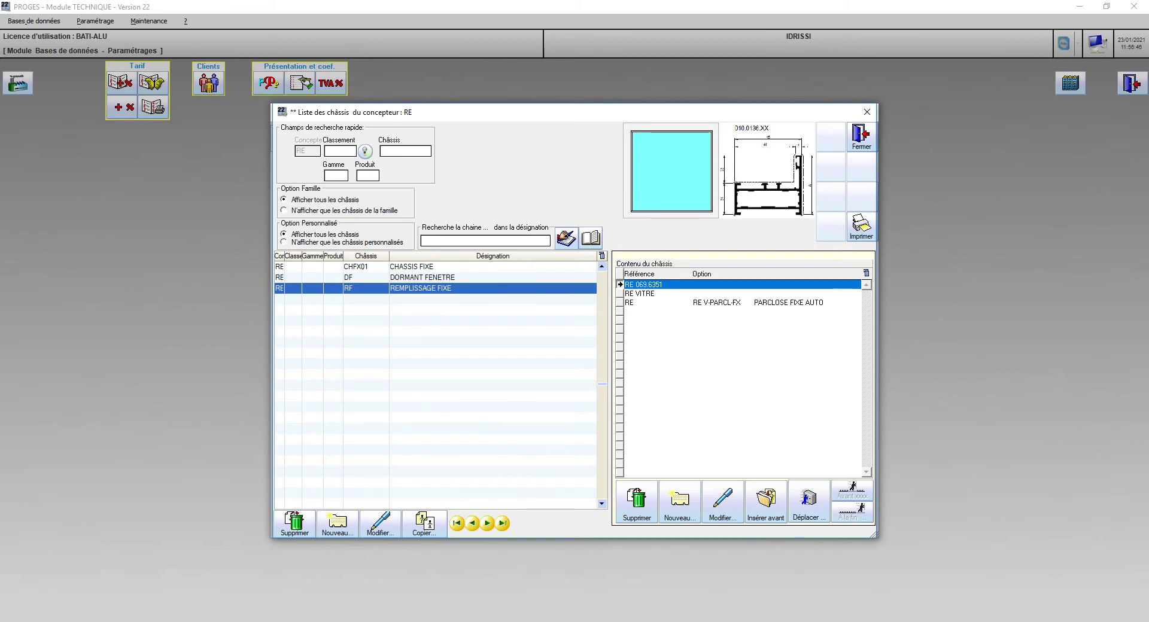
left_click(659, 294)
left_click(810, 501)
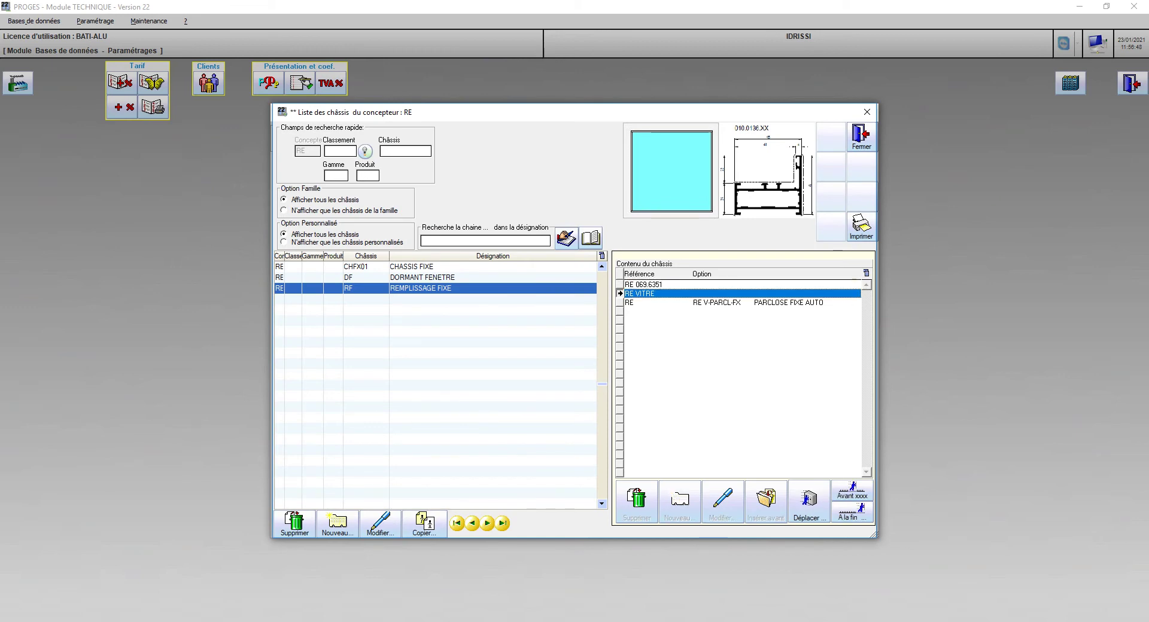
left_click(852, 513)
left_click(579, 362)
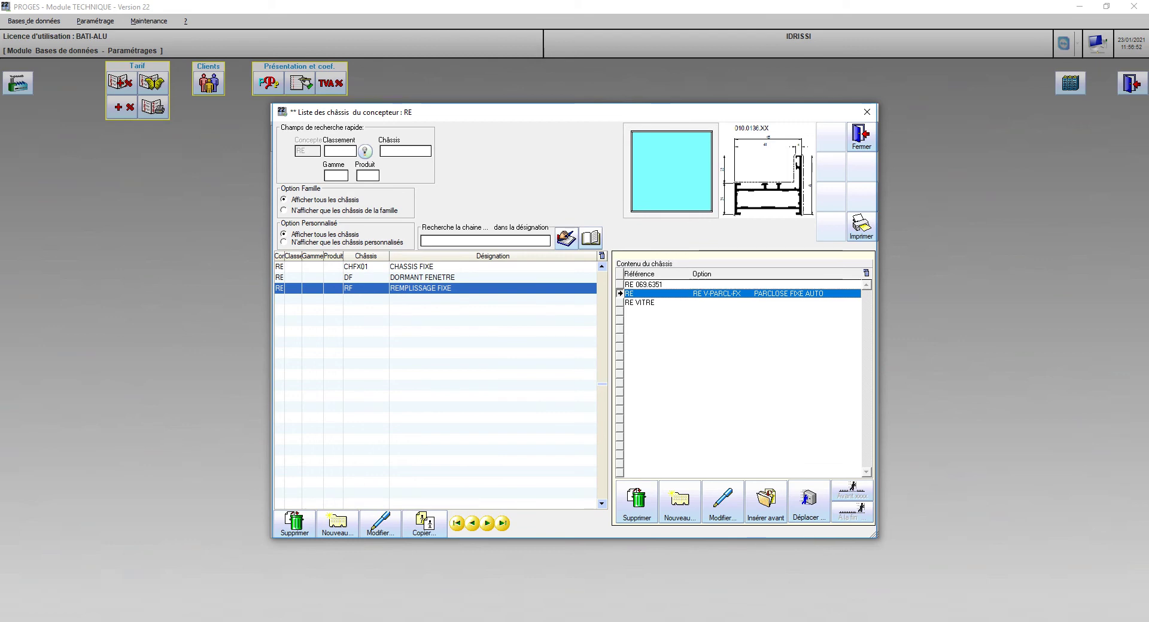
left_click(766, 503)
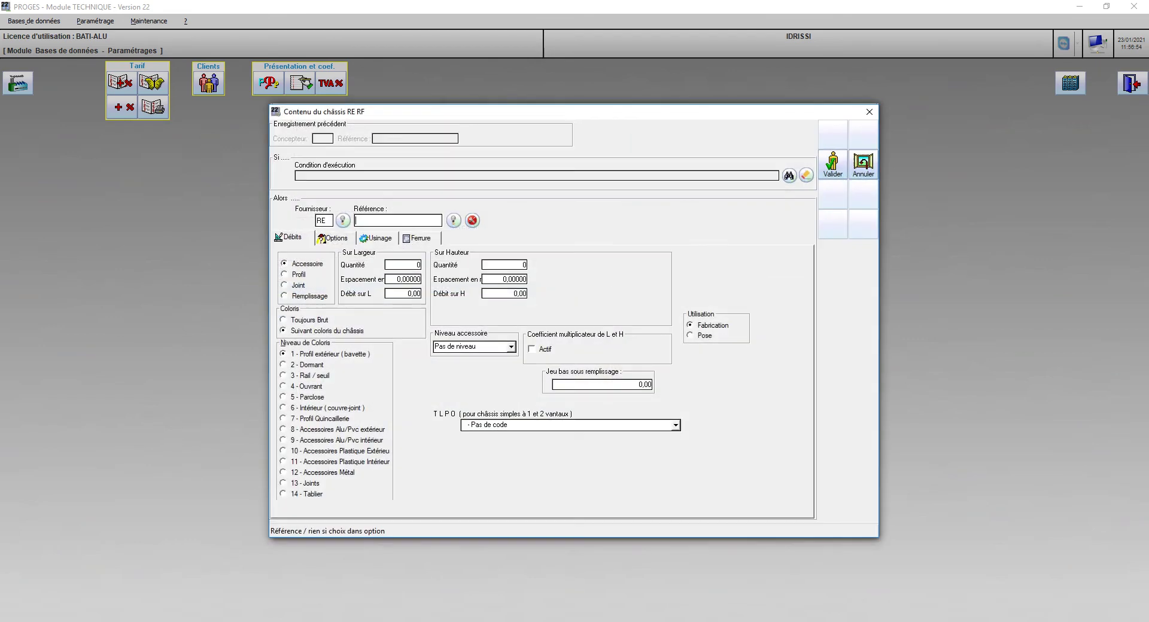
key("Tab")
key("Tab")
key("Tab")
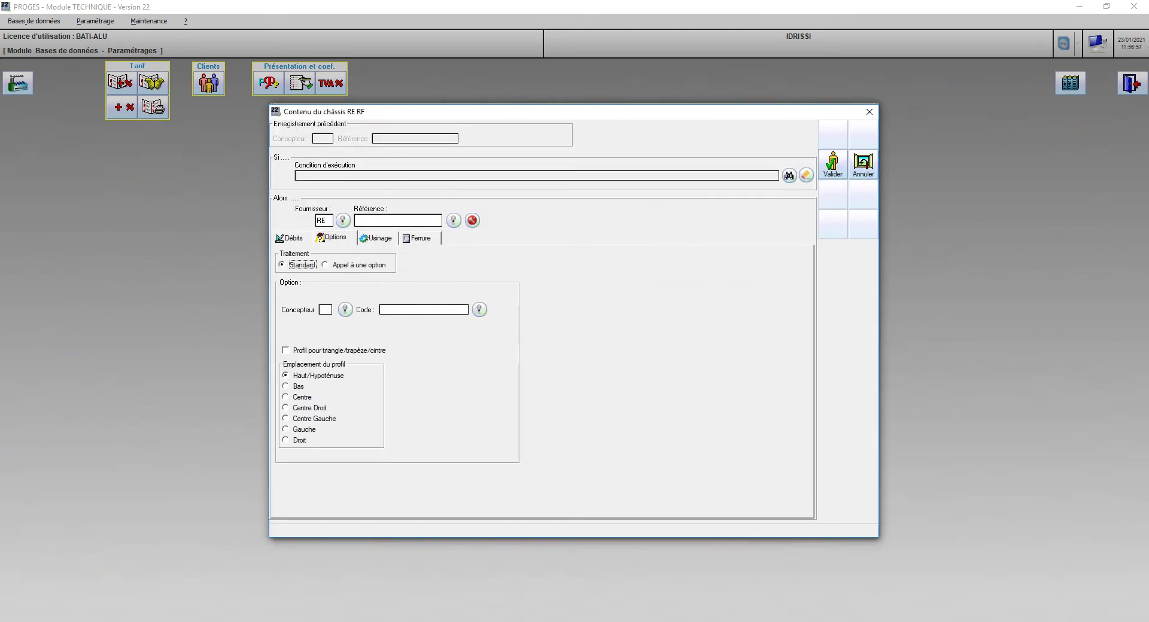
left_click(480, 309)
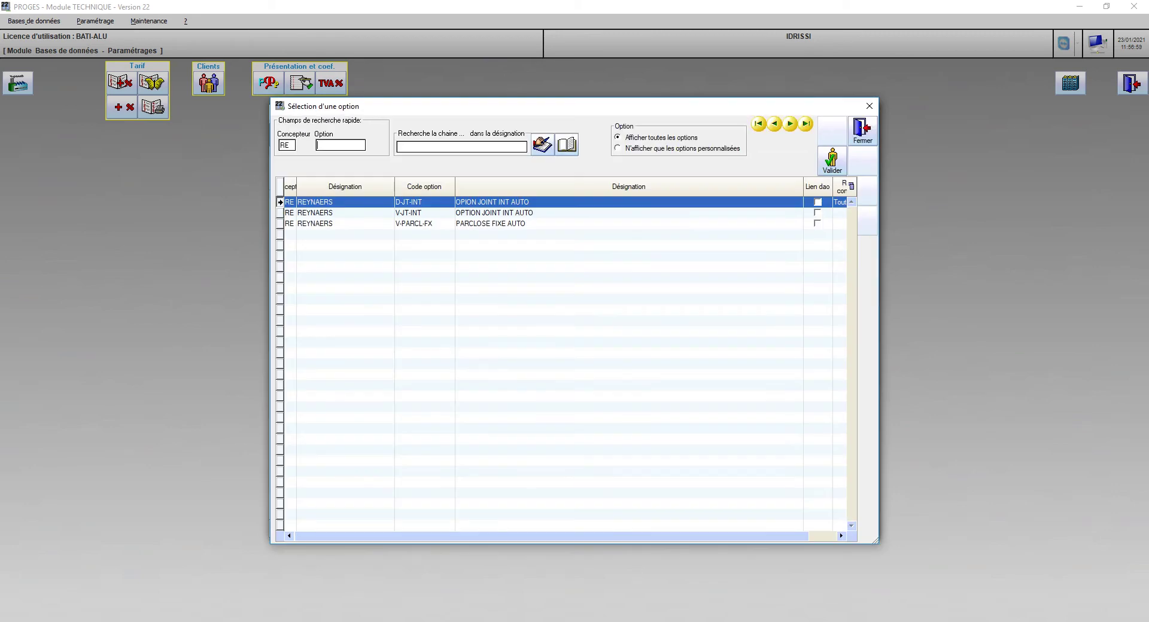
key("Down")
key("Return")
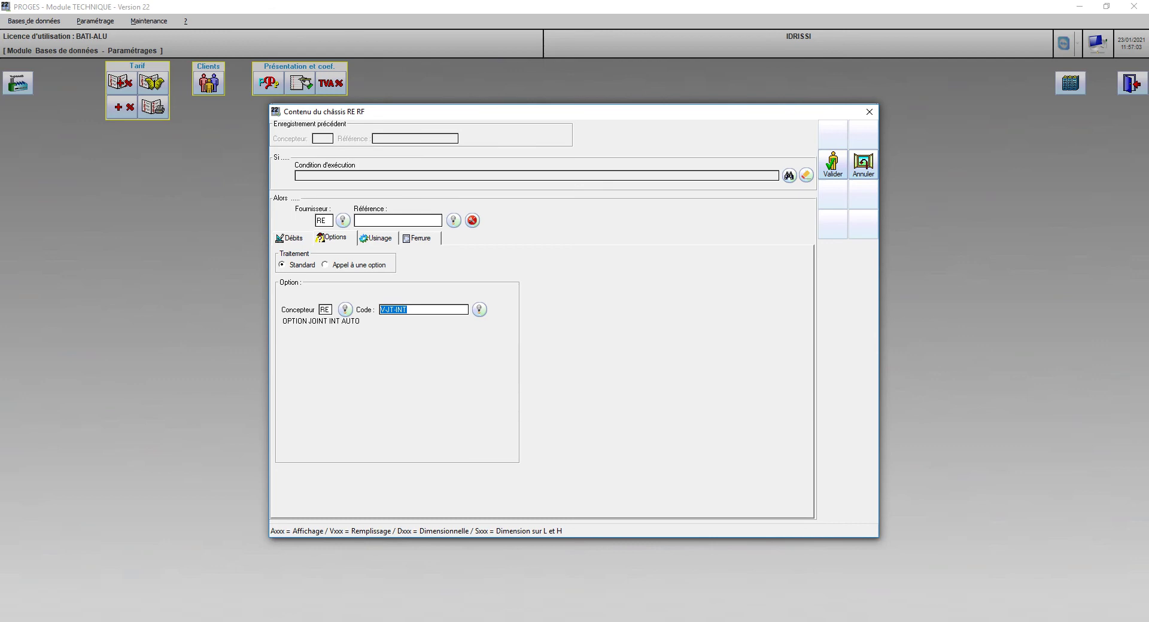
key("Tab")
key("Escape")
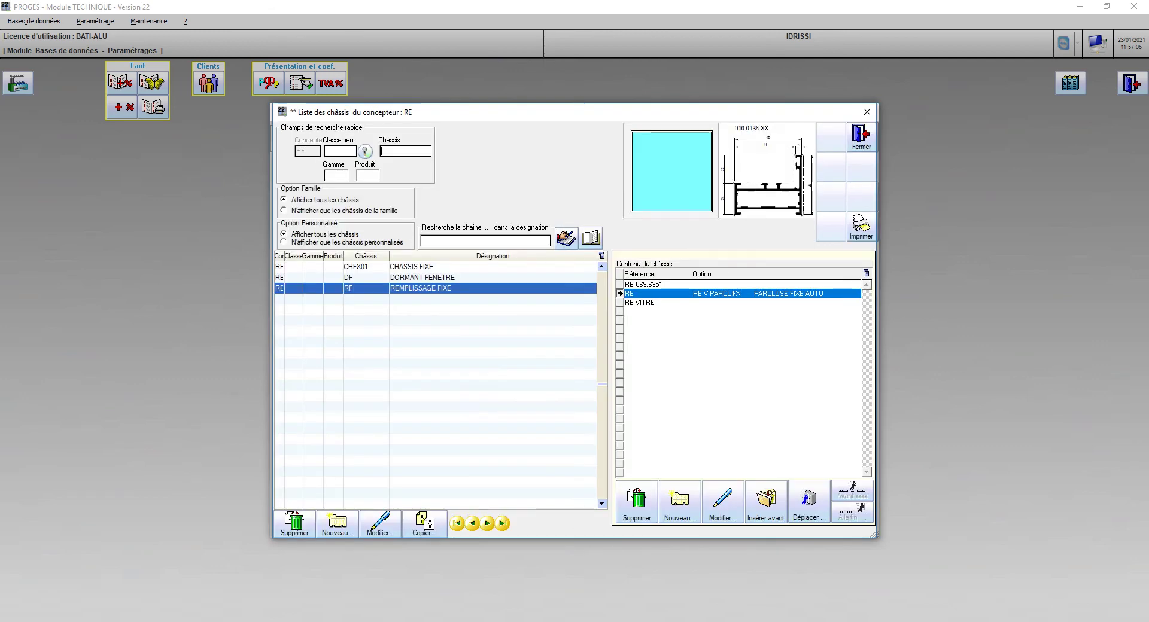
Insert a new Joint line with always-raw colour (Toujours Brut) before the V-PARCL-FX line in chassis RF's contents
left_click(718, 294)
left_click(766, 501)
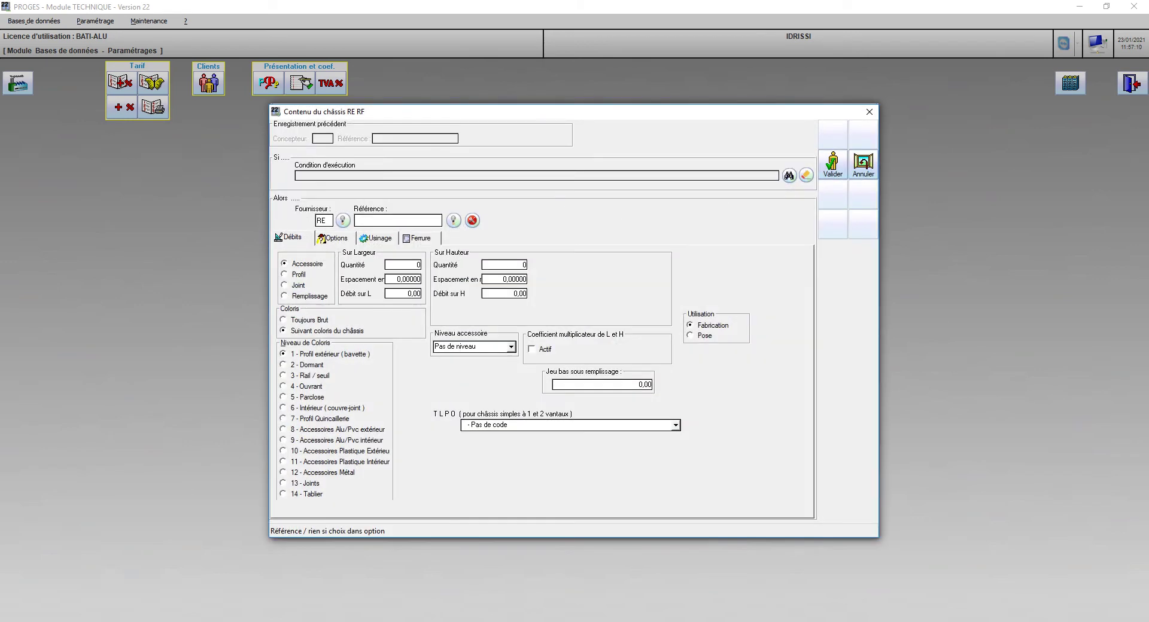
left_click(285, 285)
left_click(284, 320)
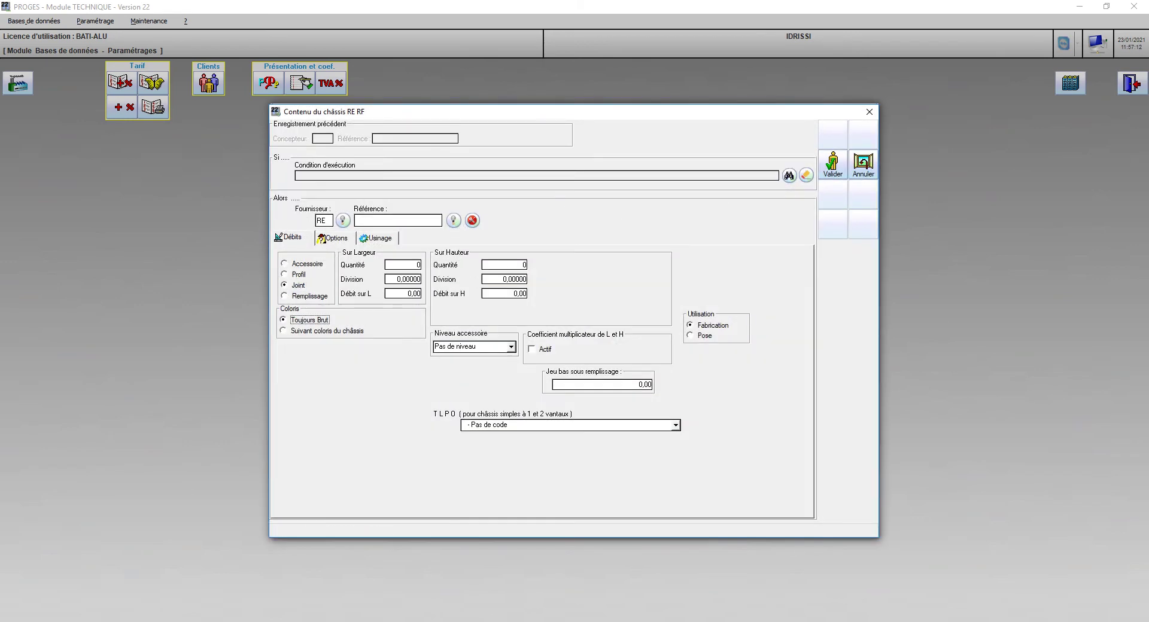
Set the new gasket line's quantity to 1 and division to 1 for both width and height
key("Tab")
type("1")
key("Tab")
type("1")
key("Tab")
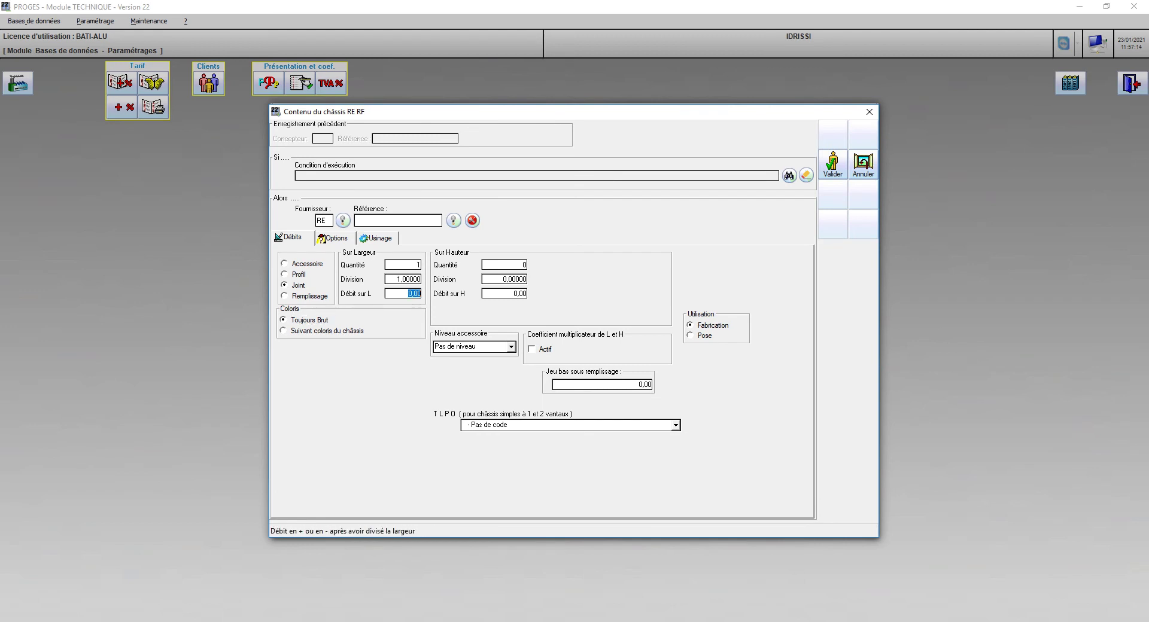
key("Tab")
type("1")
key("Tab")
type("1")
key("Tab")
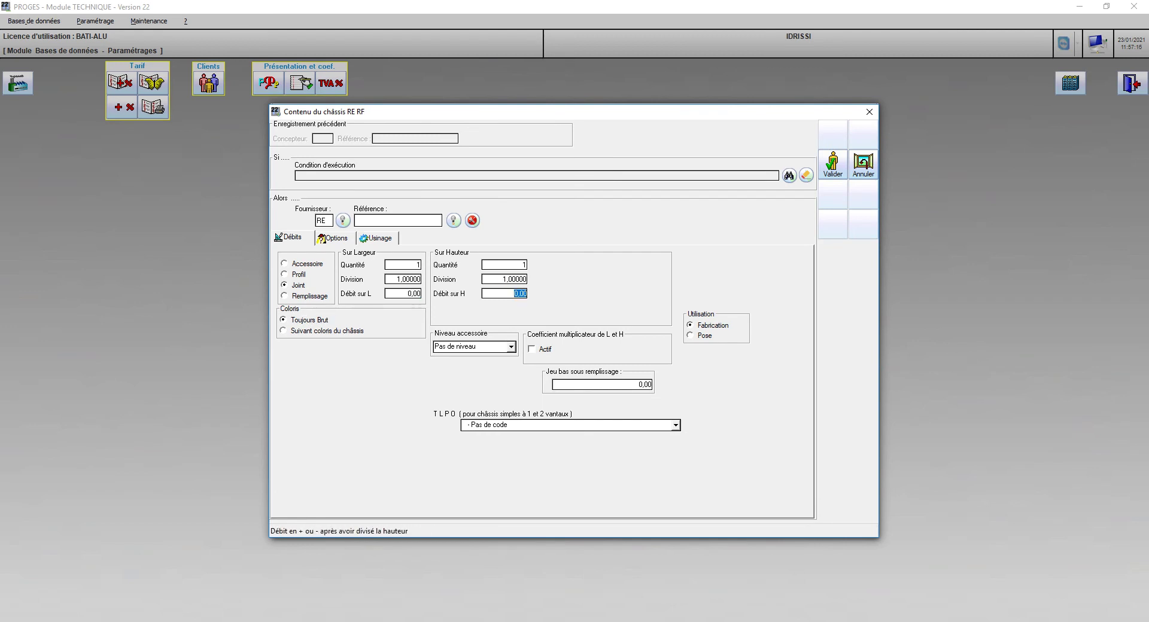
Assign Reynaers option V-JT-INT to the new gasket line, save it and close the chassis list
left_click(335, 238)
key("Tab")
key("Tab")
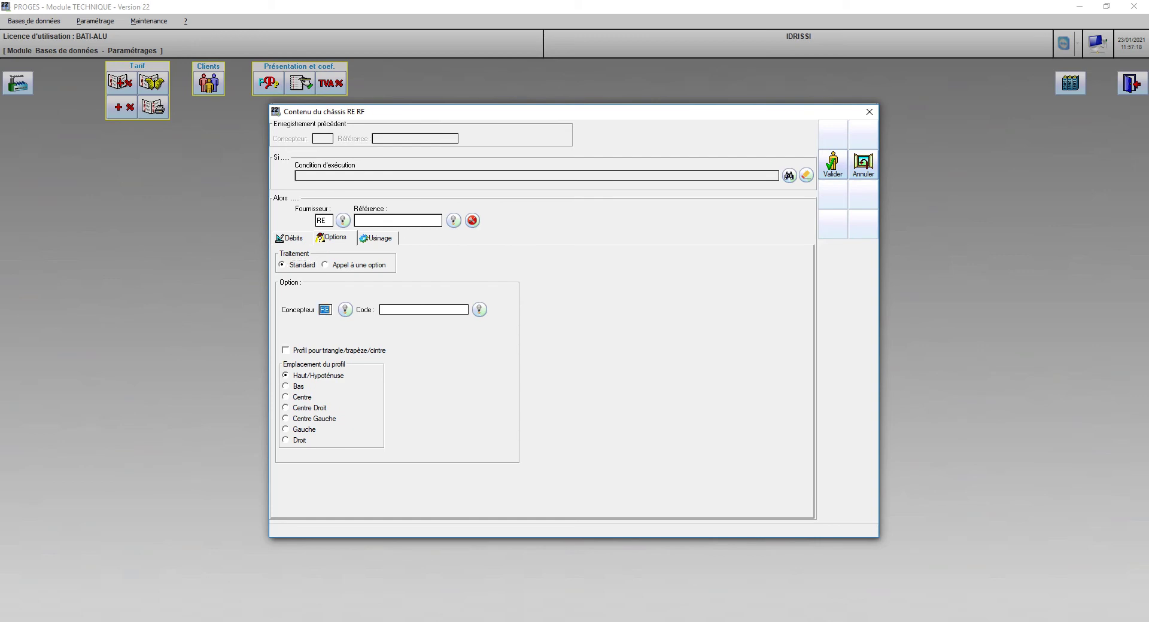
left_click(479, 309)
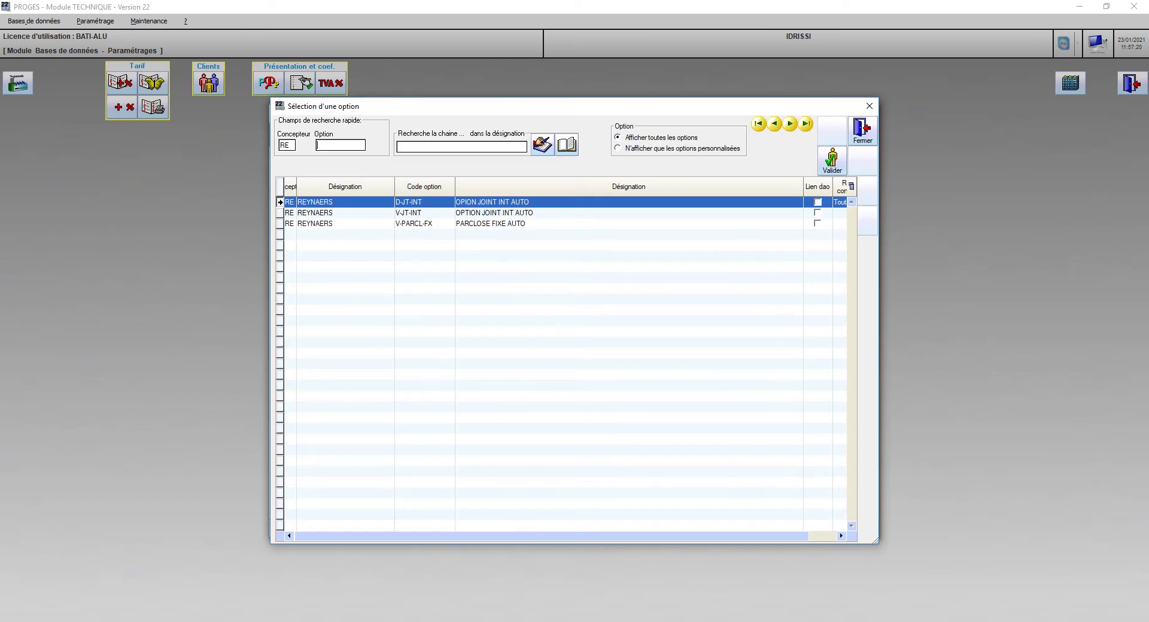
left_click(832, 161)
left_click(833, 165)
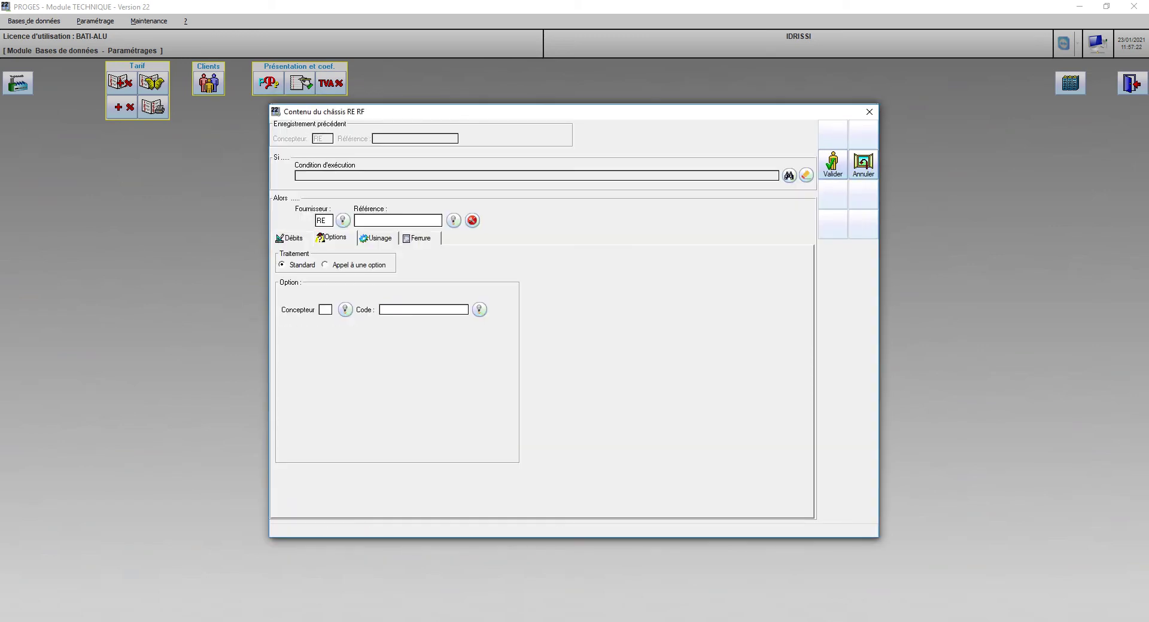
key("Escape")
key("Escape")
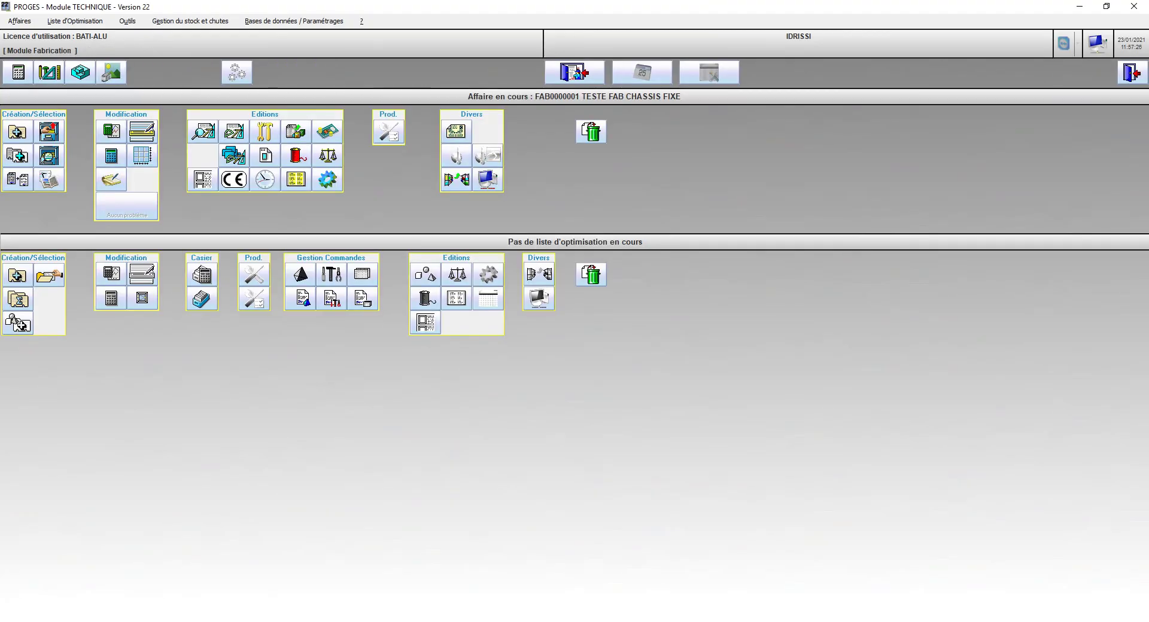
left_click(141, 131)
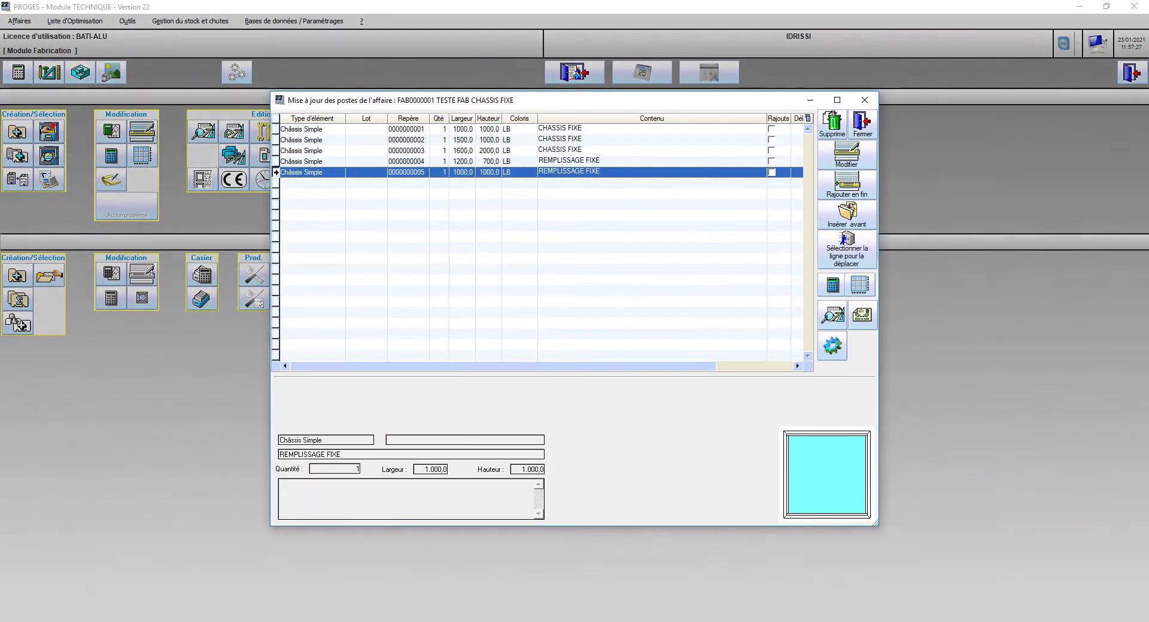
left_click(832, 286)
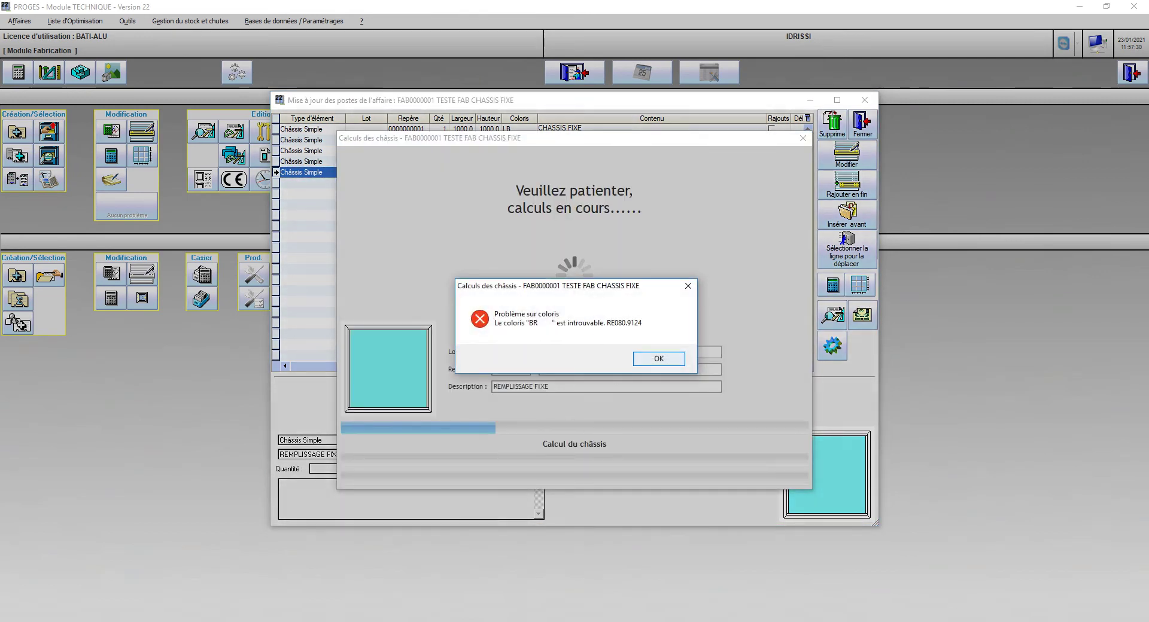
key("Return")
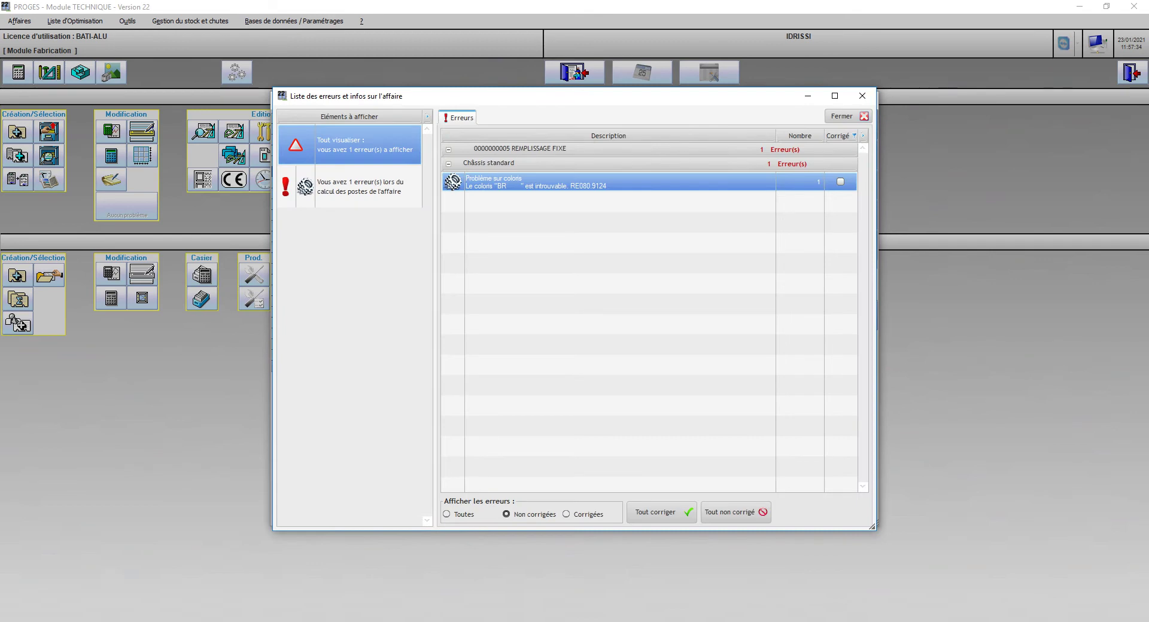
key("Escape")
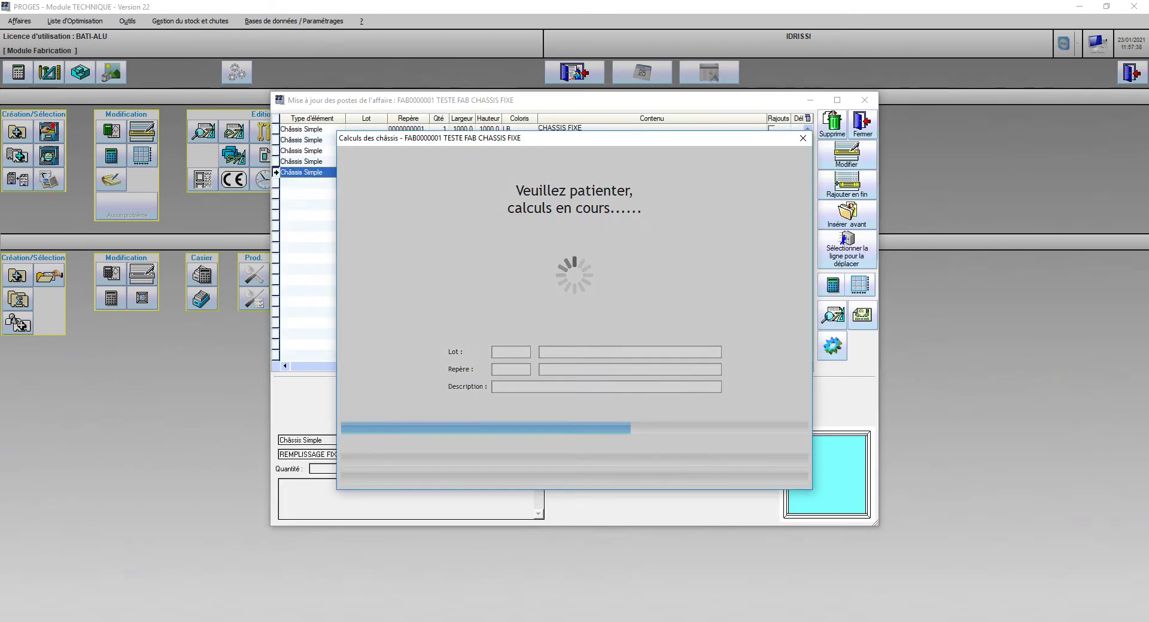
key("Escape")
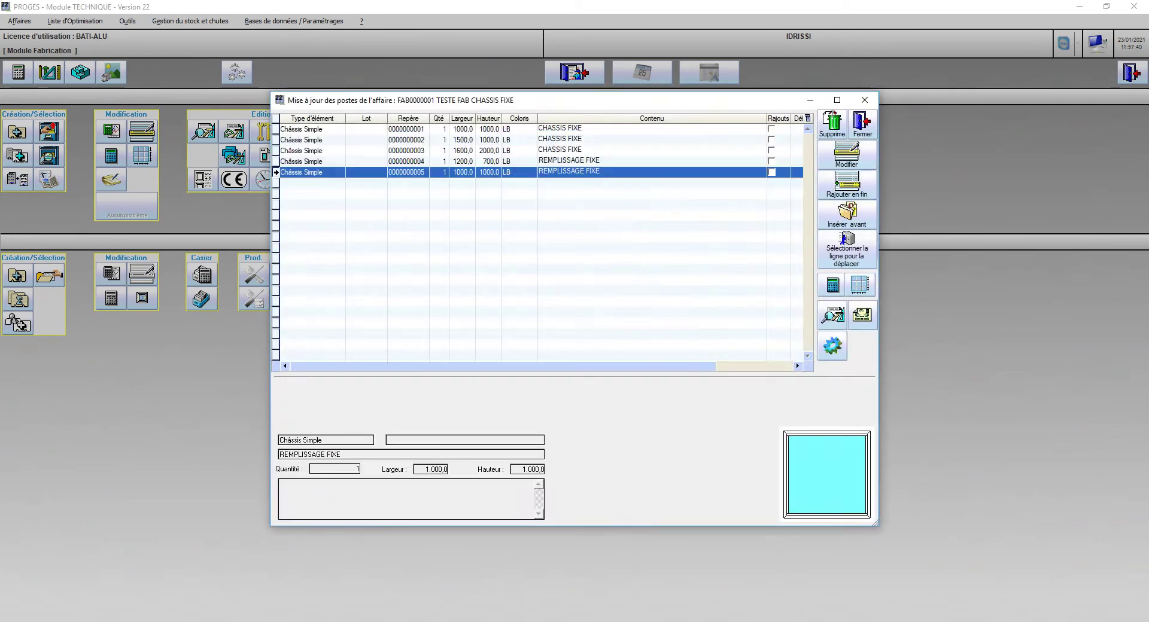
Confirm the Toujours Brut colour on gasket line 080.9124 of Reynaers option V-JT-INT, save it and close the options list
left_click(293, 21)
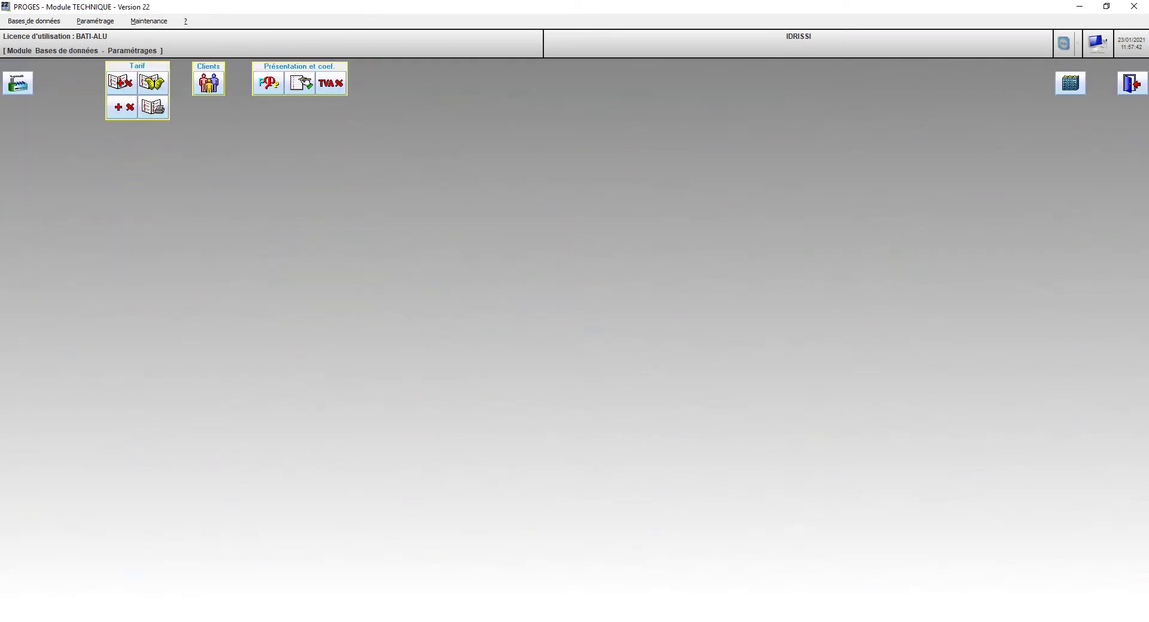
left_click(18, 83)
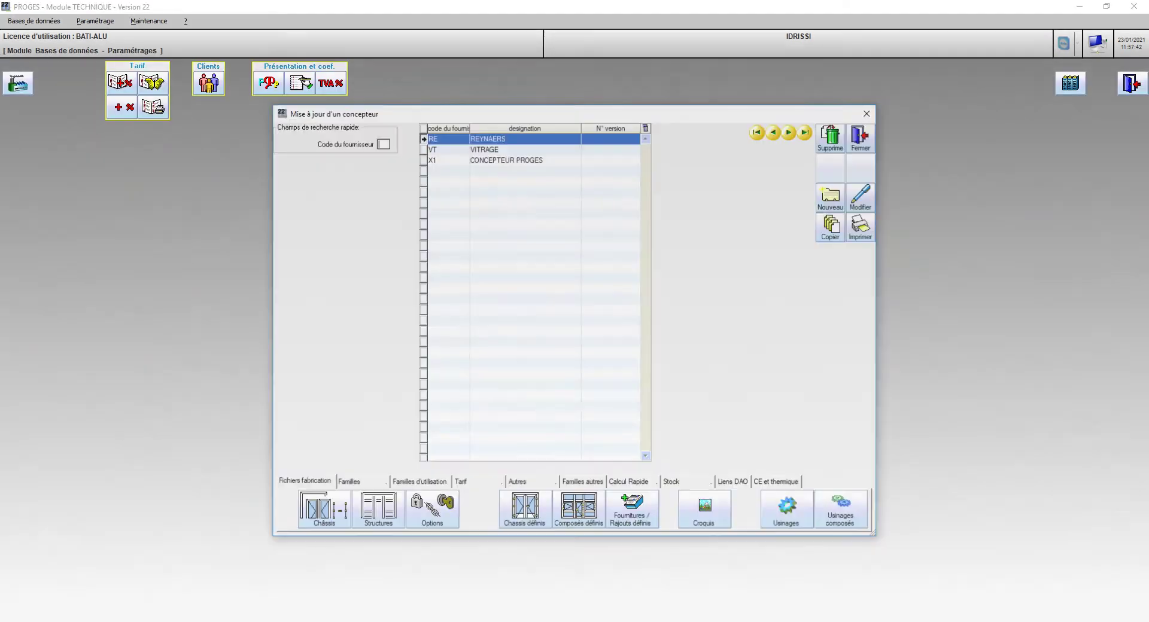
left_click(322, 511)
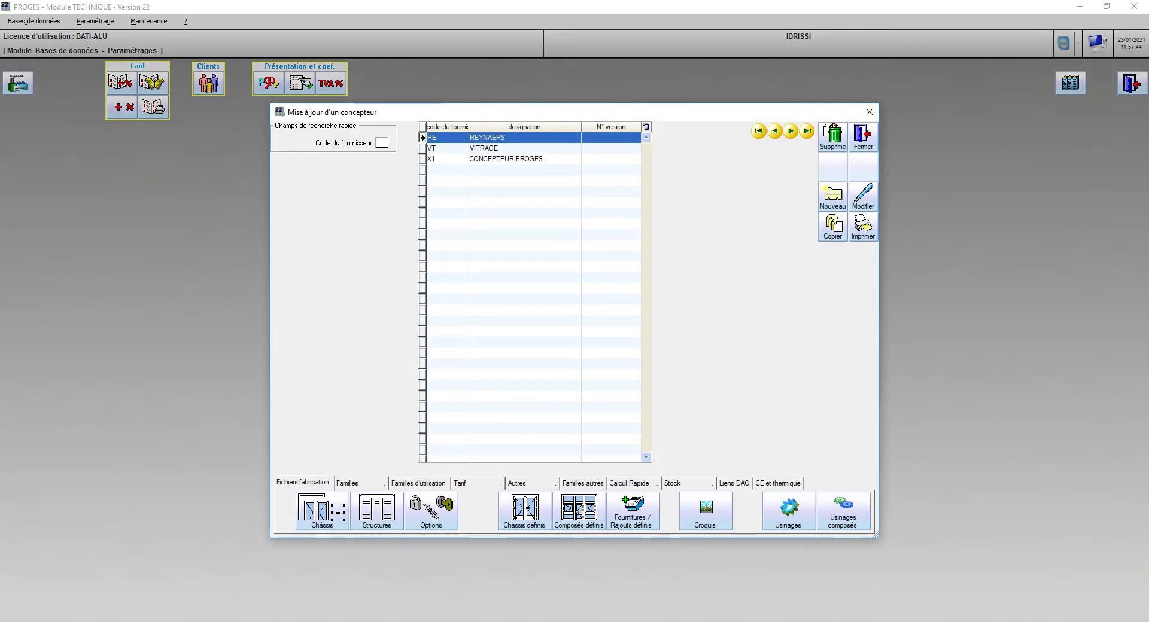
left_click(431, 511)
left_click(369, 229)
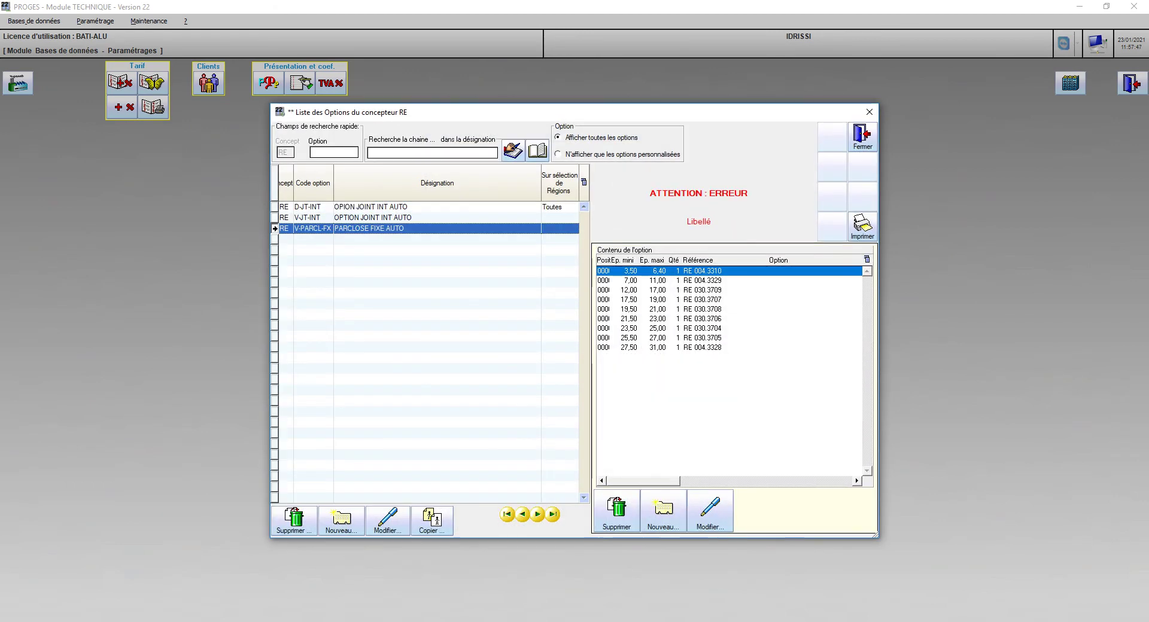
left_click(373, 218)
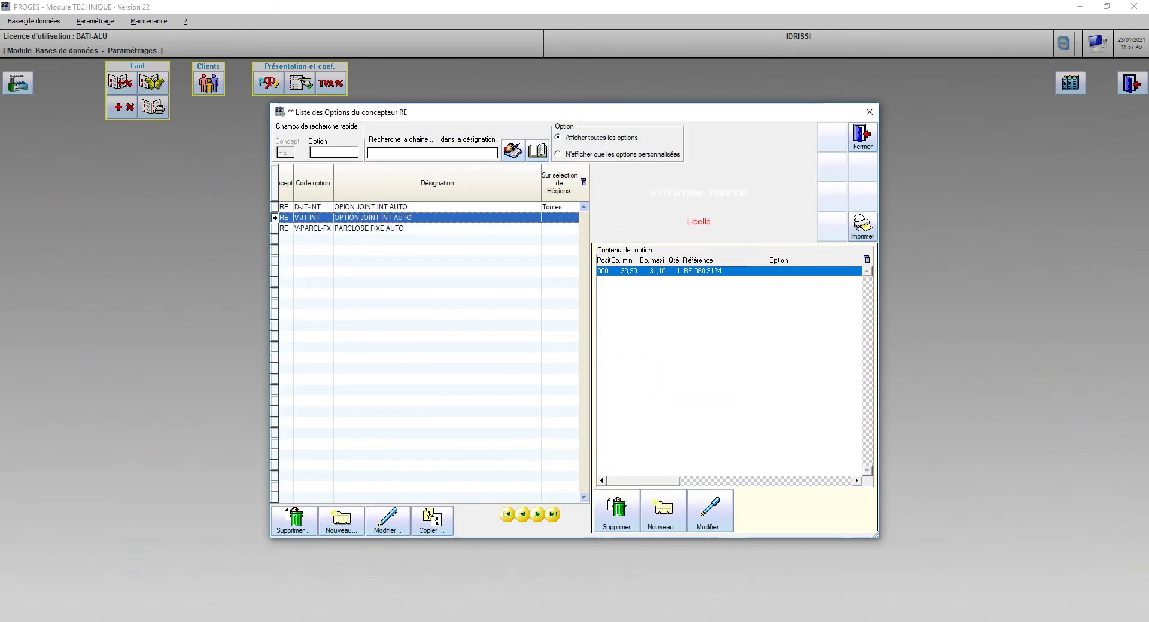
double_click(702, 272)
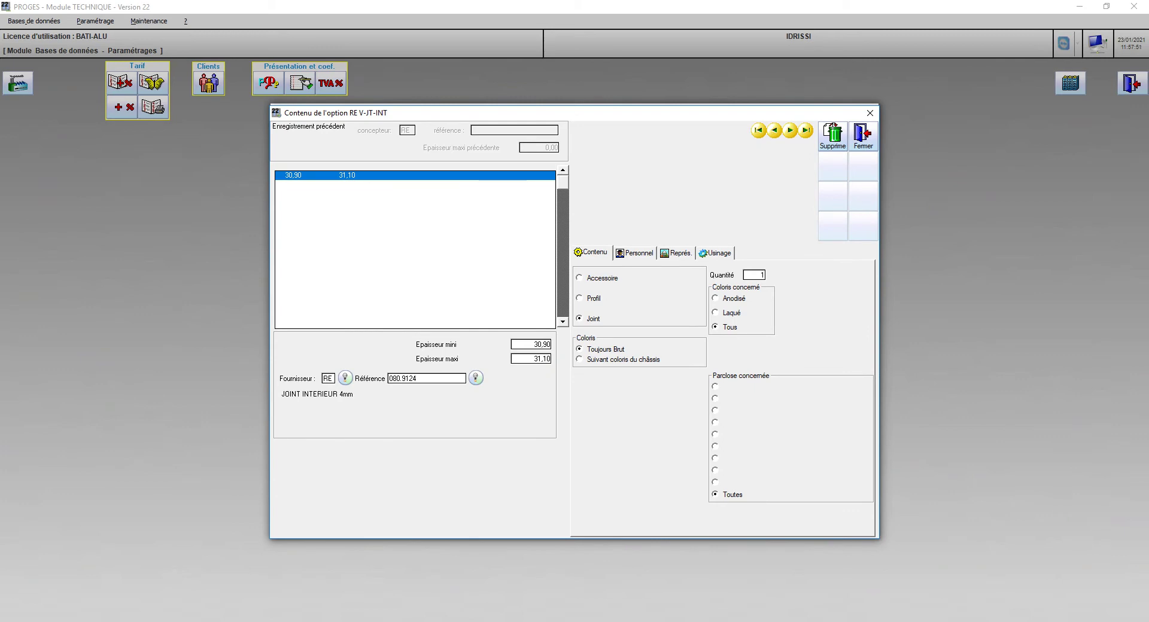
left_click(605, 350)
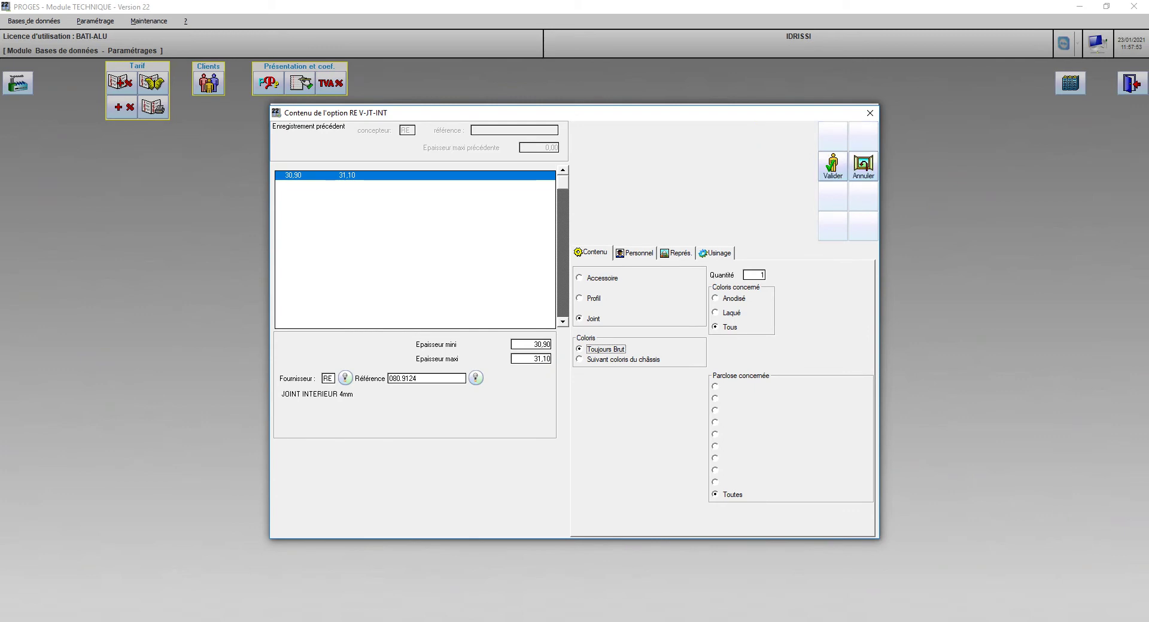
left_click(833, 167)
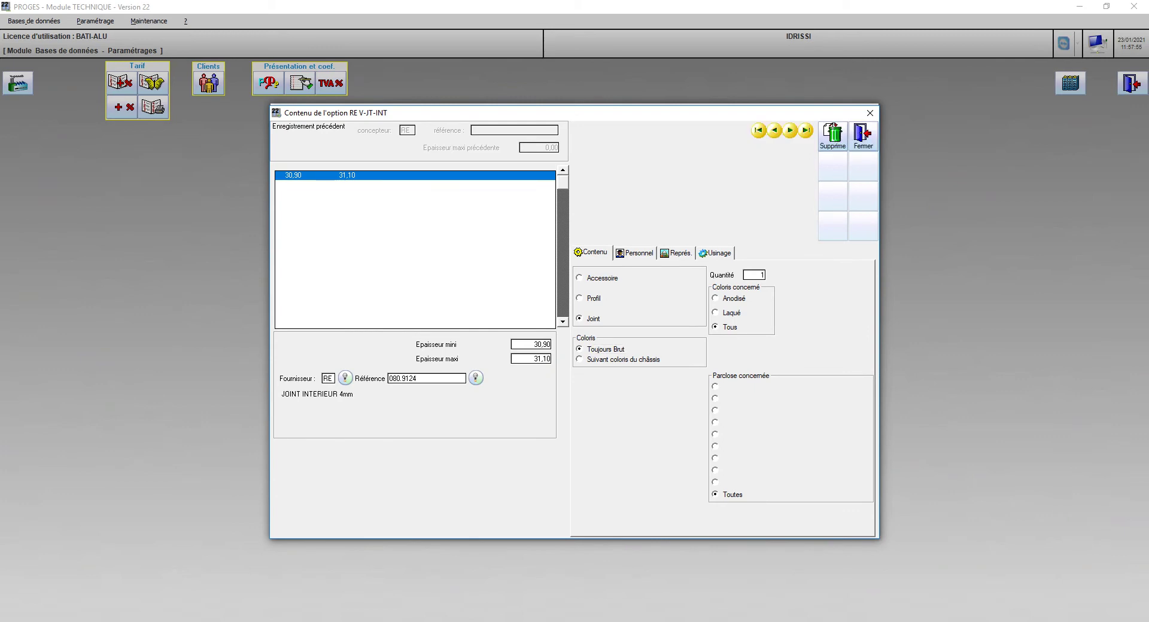
left_click(863, 136)
key("Escape")
Open the V-JT-INT option line in the contents of Reynaers chassis RF for editing
left_click(322, 512)
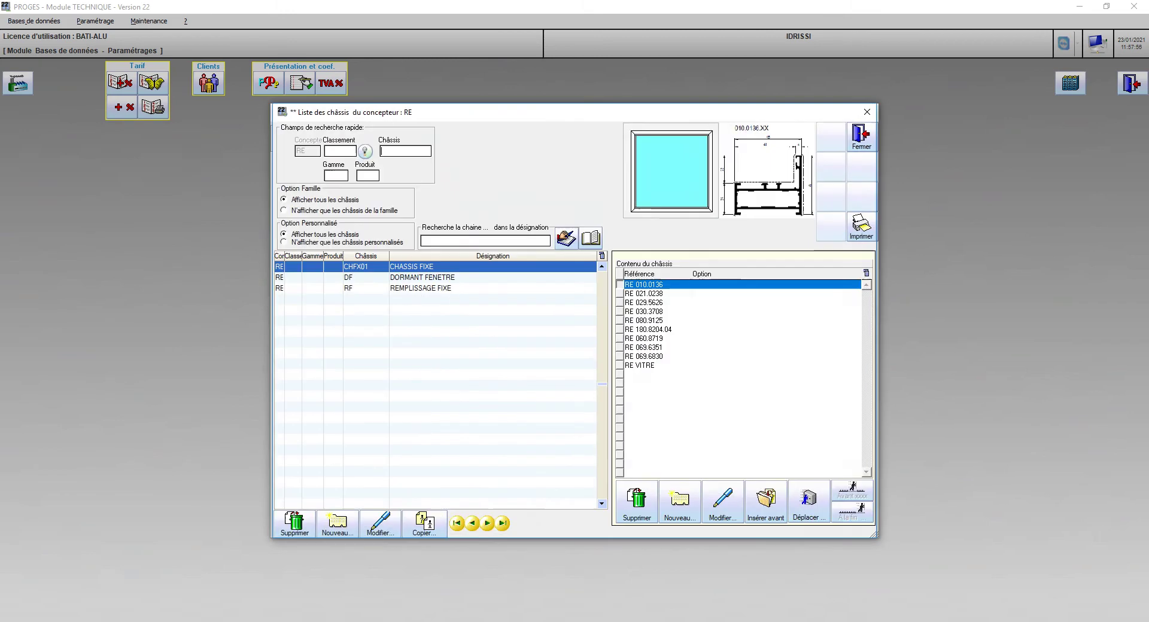
left_click(420, 288)
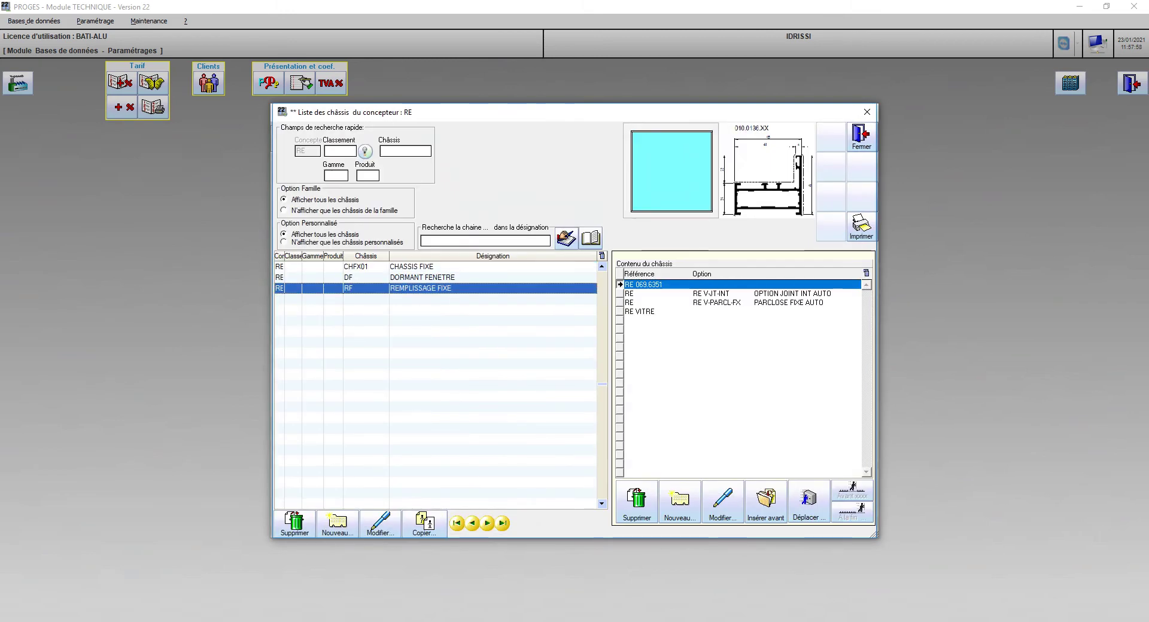
left_click(742, 303)
left_click(742, 294)
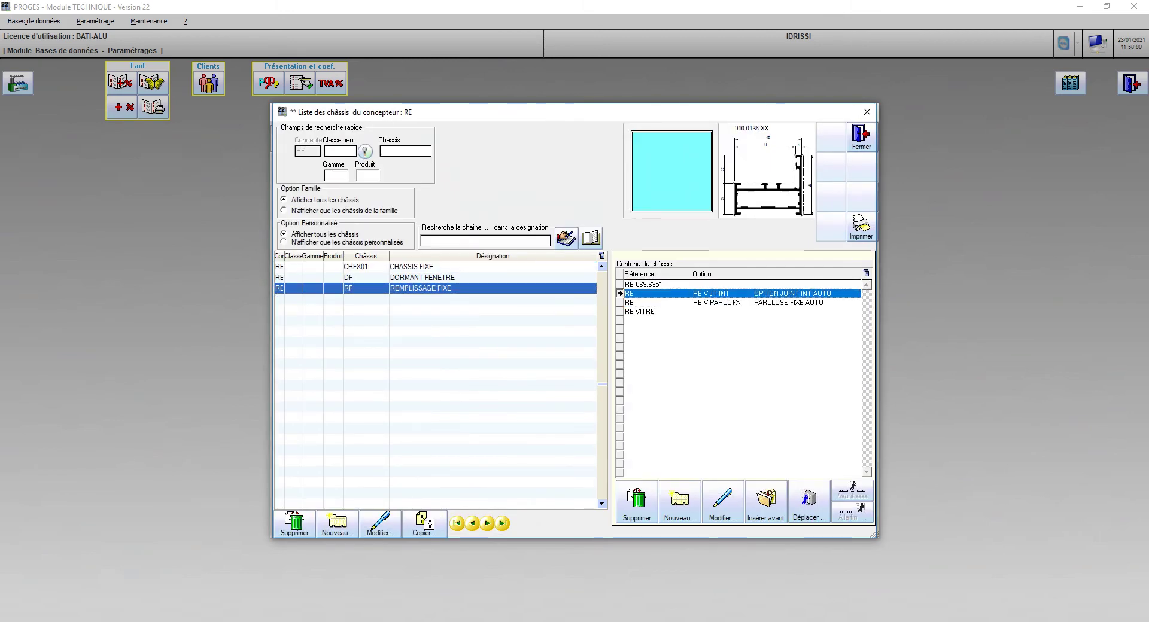
left_click(723, 502)
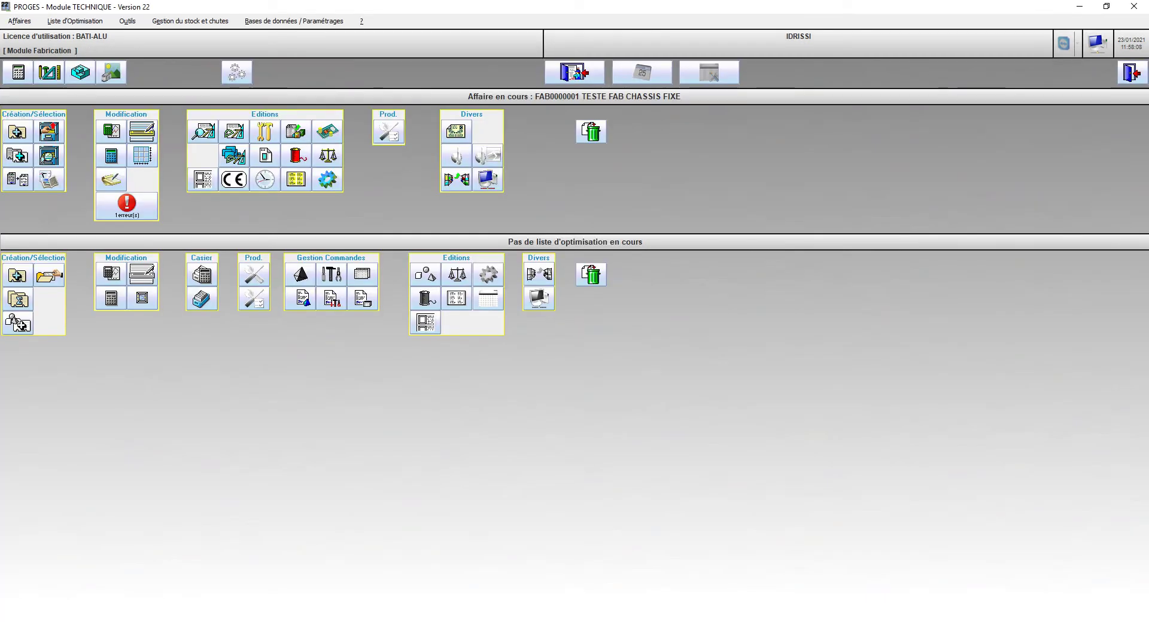
left_click(142, 131)
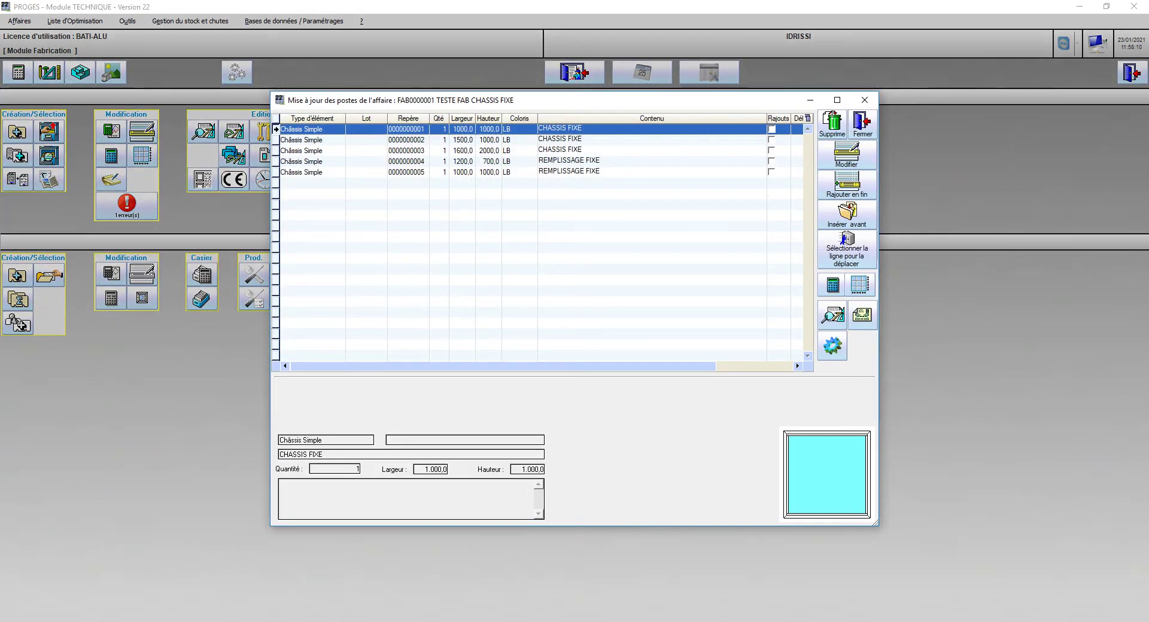
left_click(301, 171)
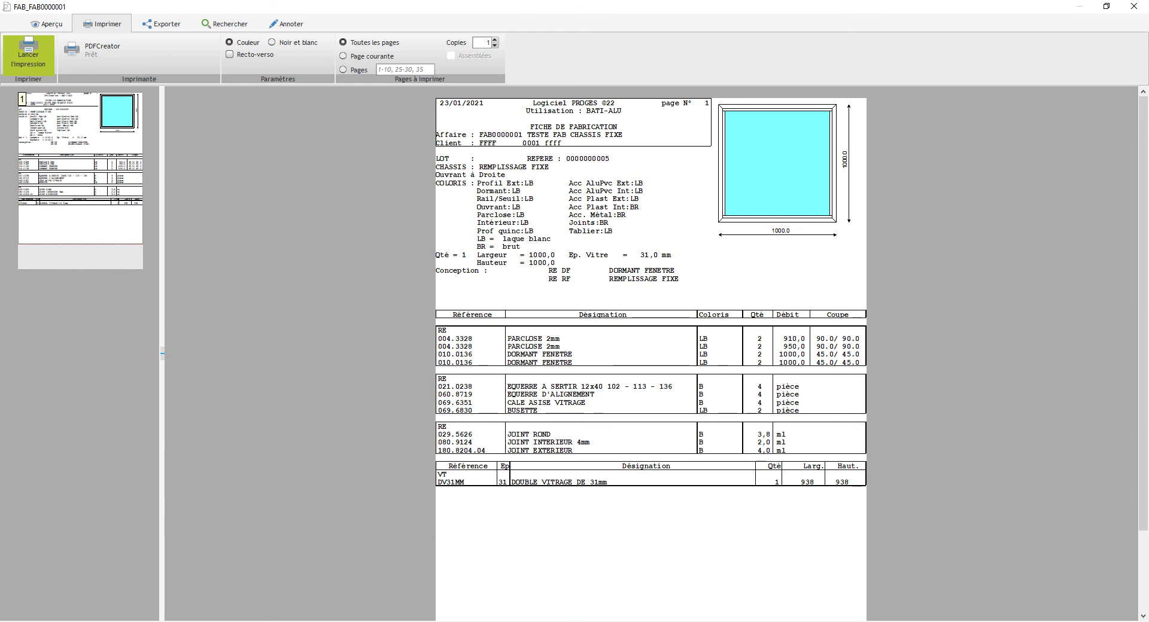
key("alt+Tab")
key("alt+Tab")
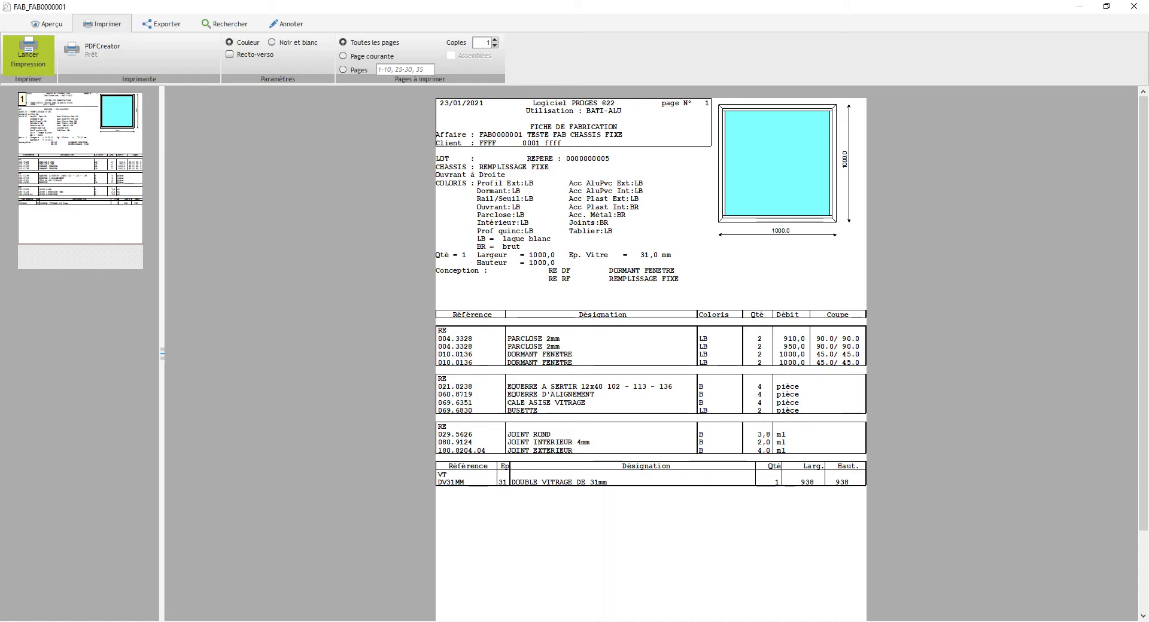
key("Escape")
key("Escape")
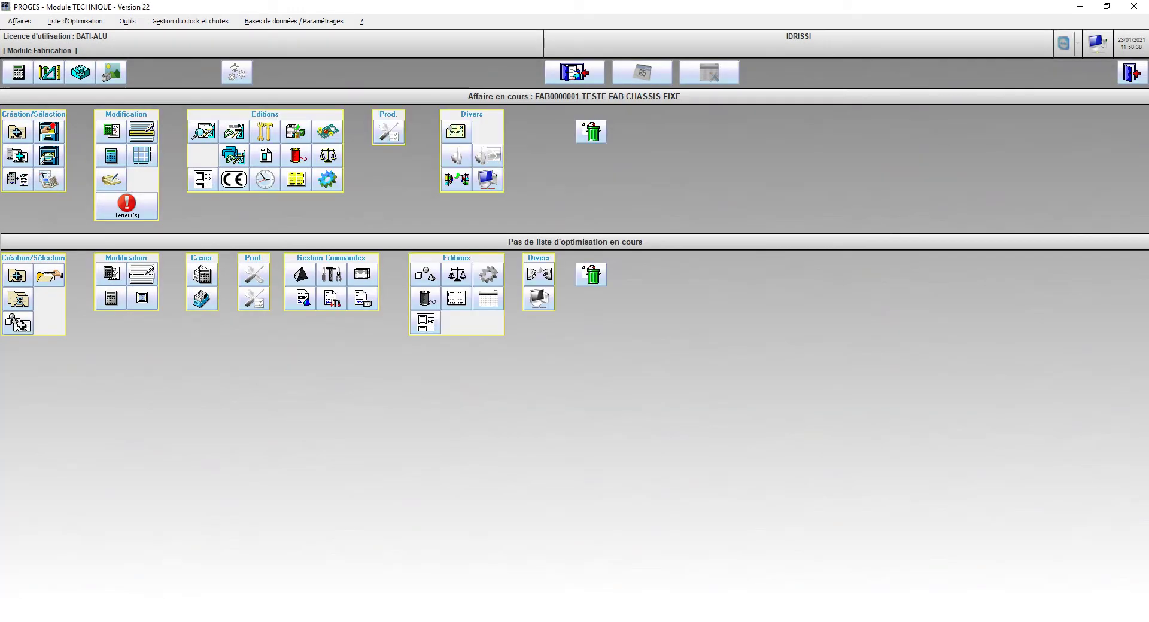
In the contents of Reynaers chassis RF, set the V-JT-INT option line's quantity to 2 on width and 2 on height, then save
left_click(294, 21)
left_click(18, 83)
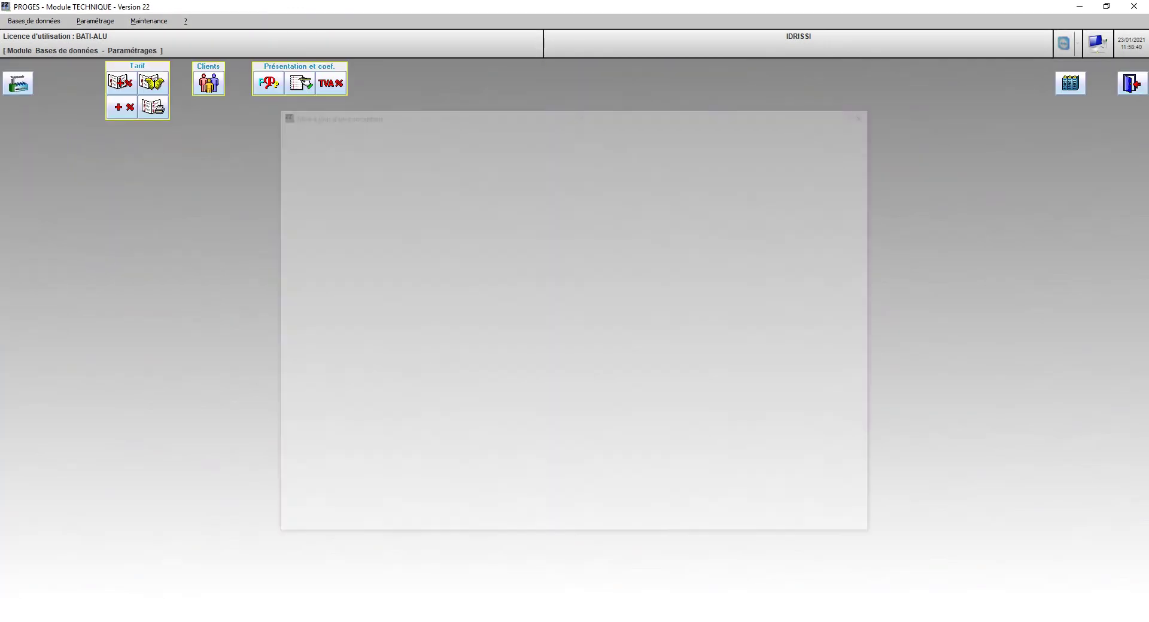
left_click(431, 511)
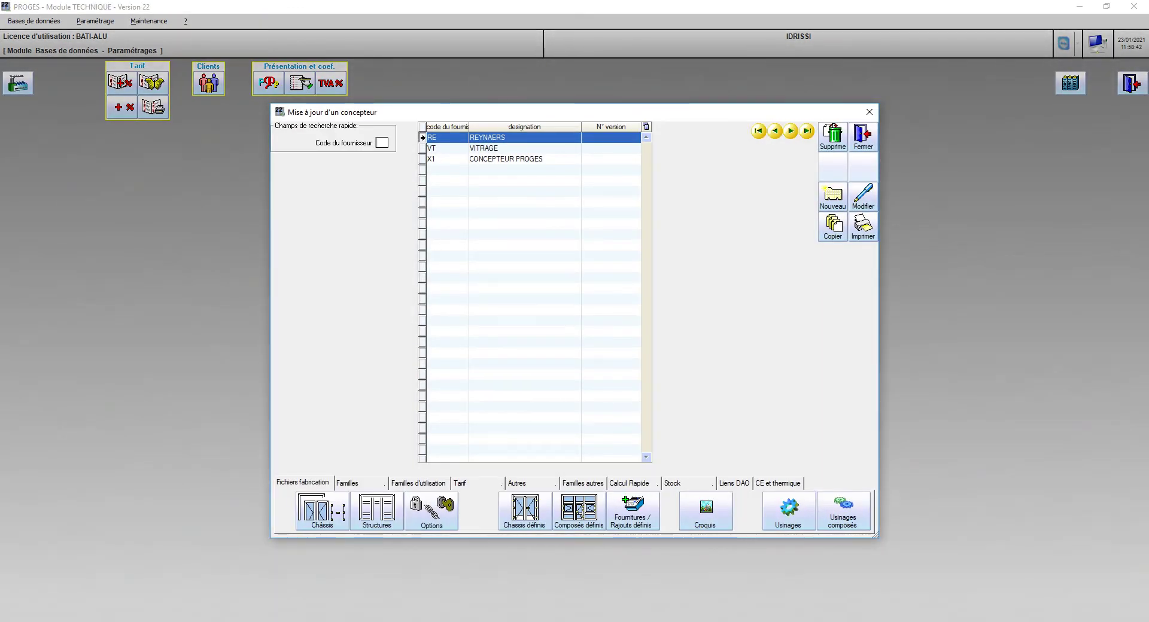
key("Escape")
left_click(318, 515)
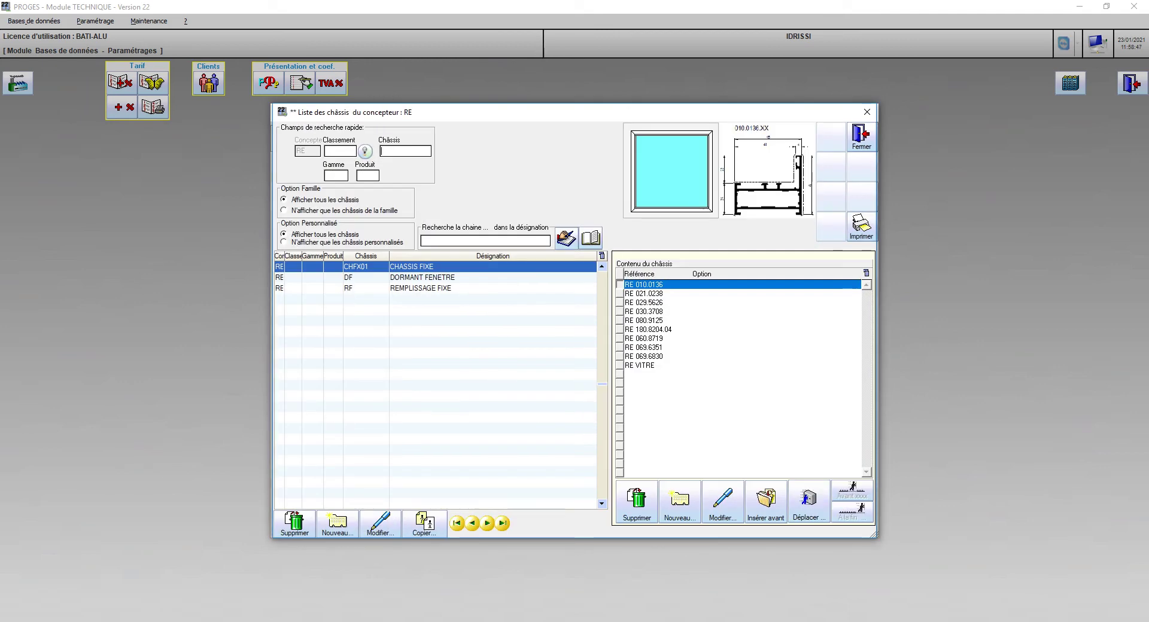
left_click(421, 288)
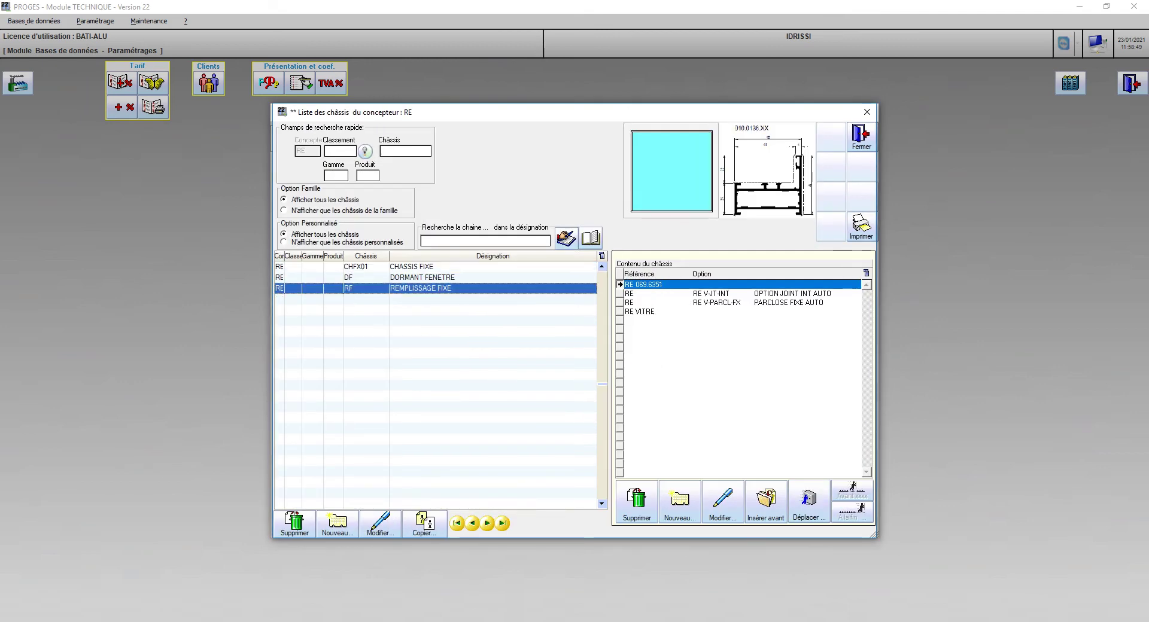
double_click(711, 294)
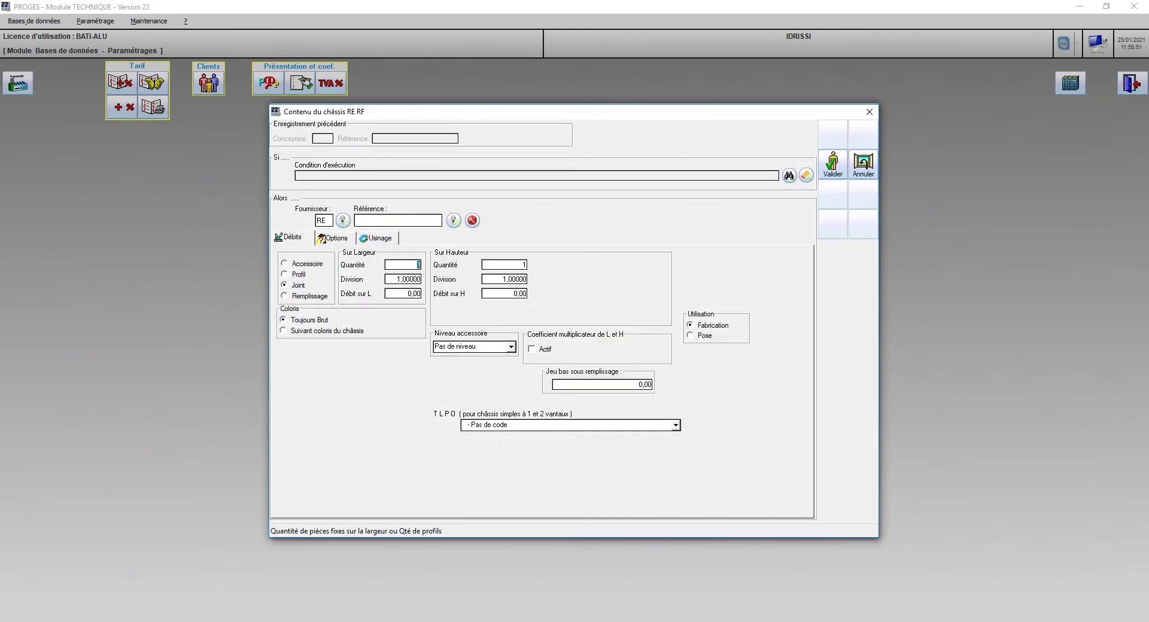
type("2")
key("Tab")
type("2")
key("Return")
key("Escape")
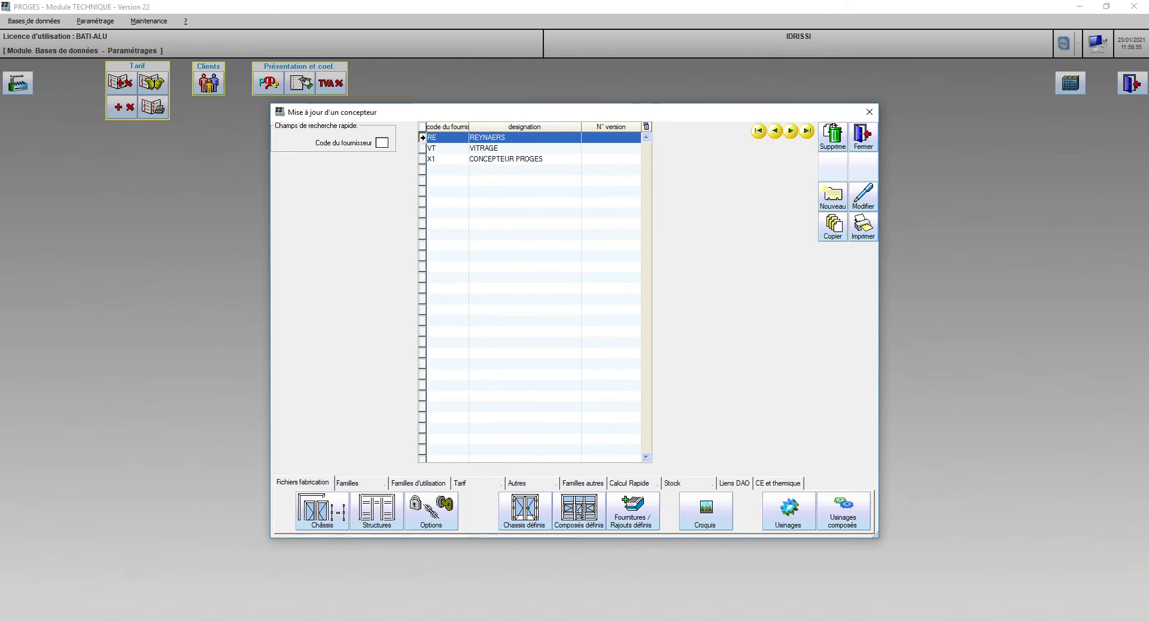
Delete the D-JT-INT option from the Reynaers options list together with its linked contents
left_click(431, 511)
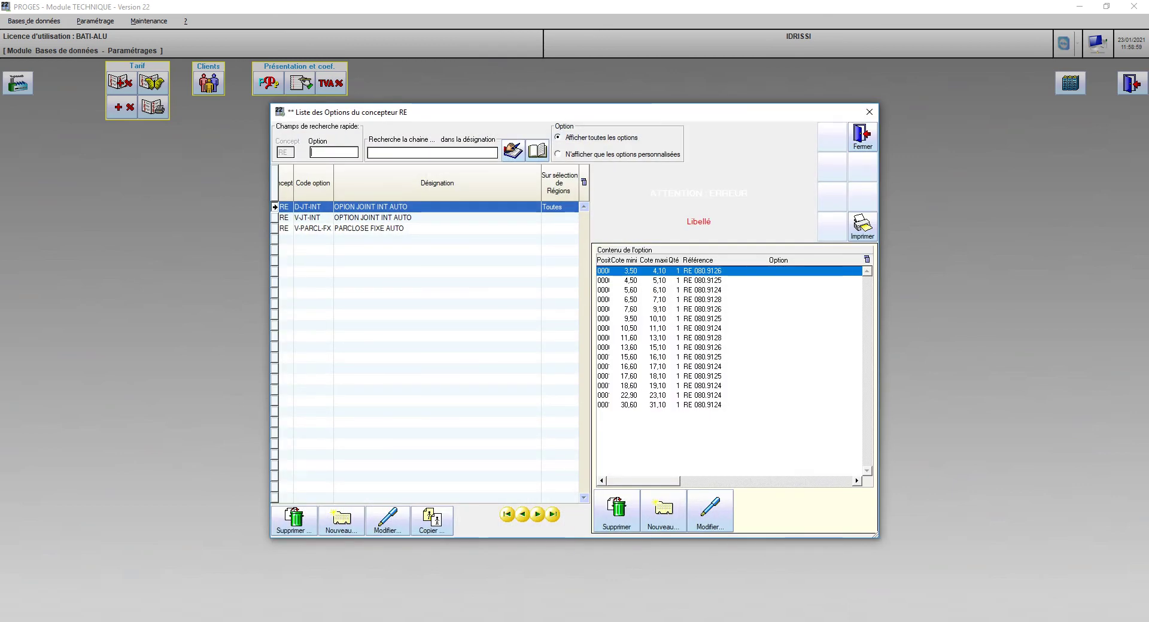
left_click(294, 520)
key("Return")
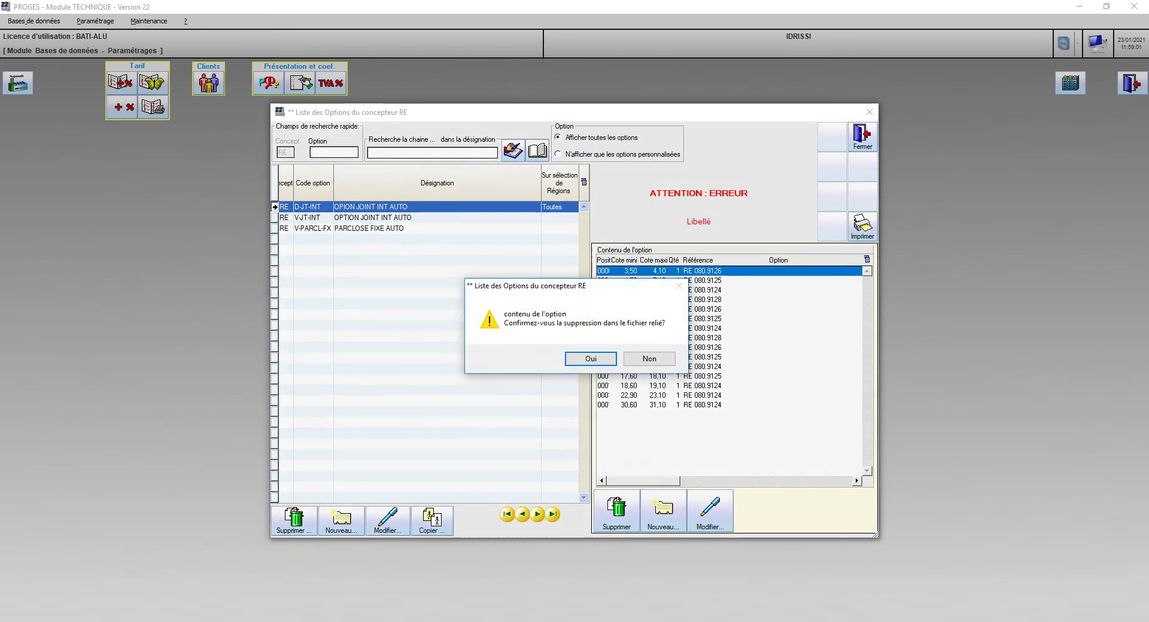
key("Return")
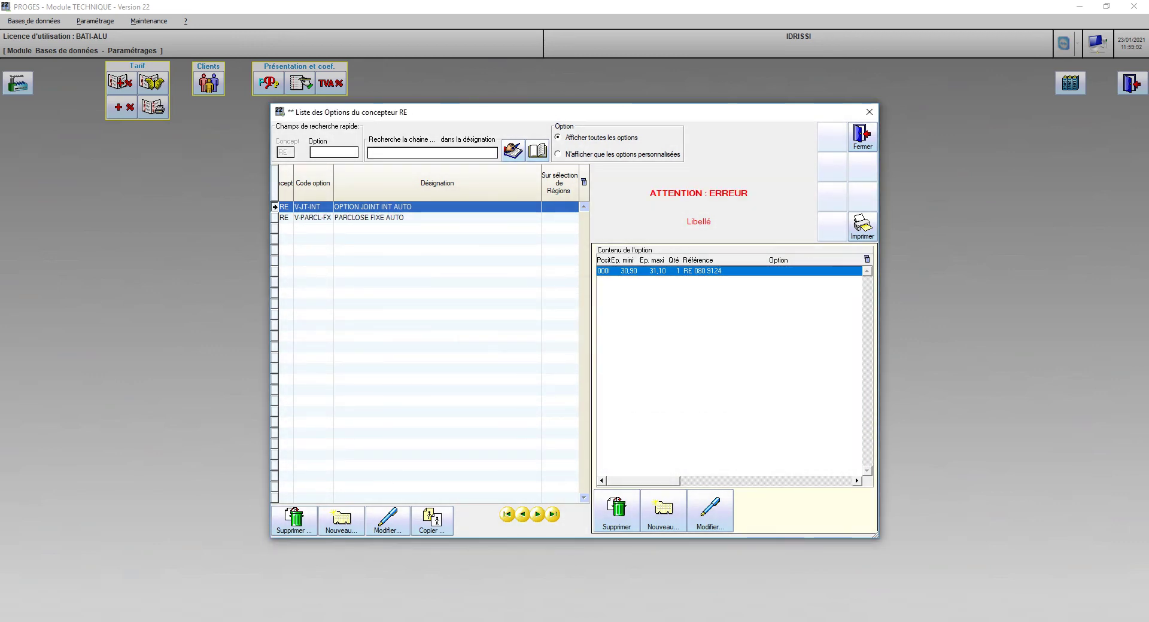
Check the 24 mm glazing row in the Reynaers PDF and set the V-JT-INT gasket line's thickness range to 23,90–24,10
left_click(710, 271)
left_click(710, 512)
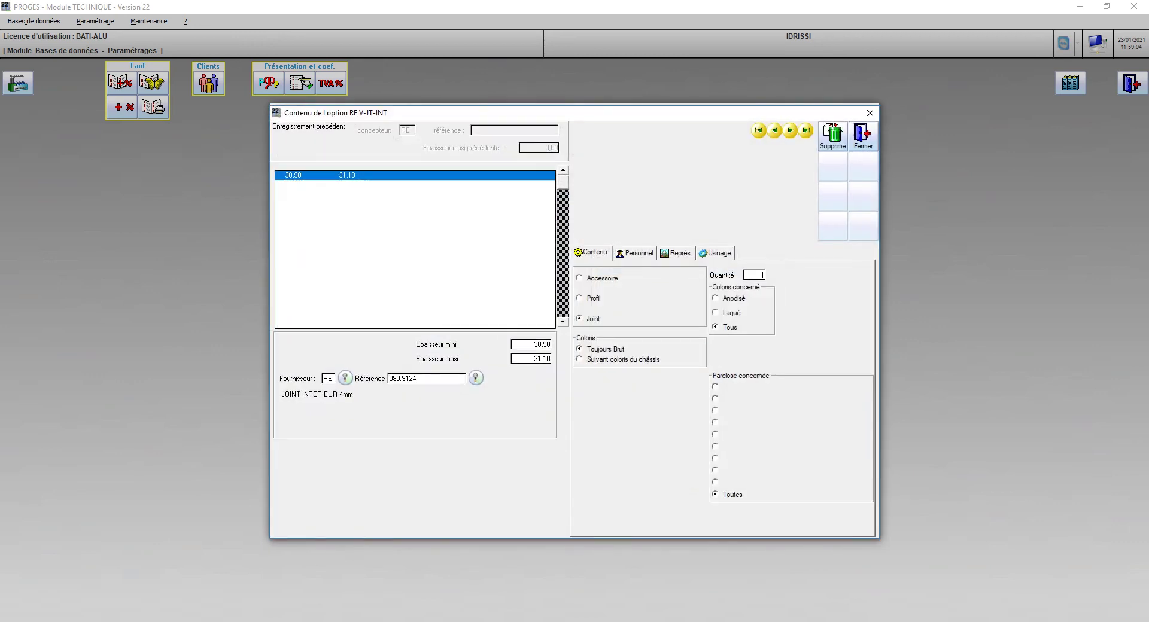
key("alt+Tab")
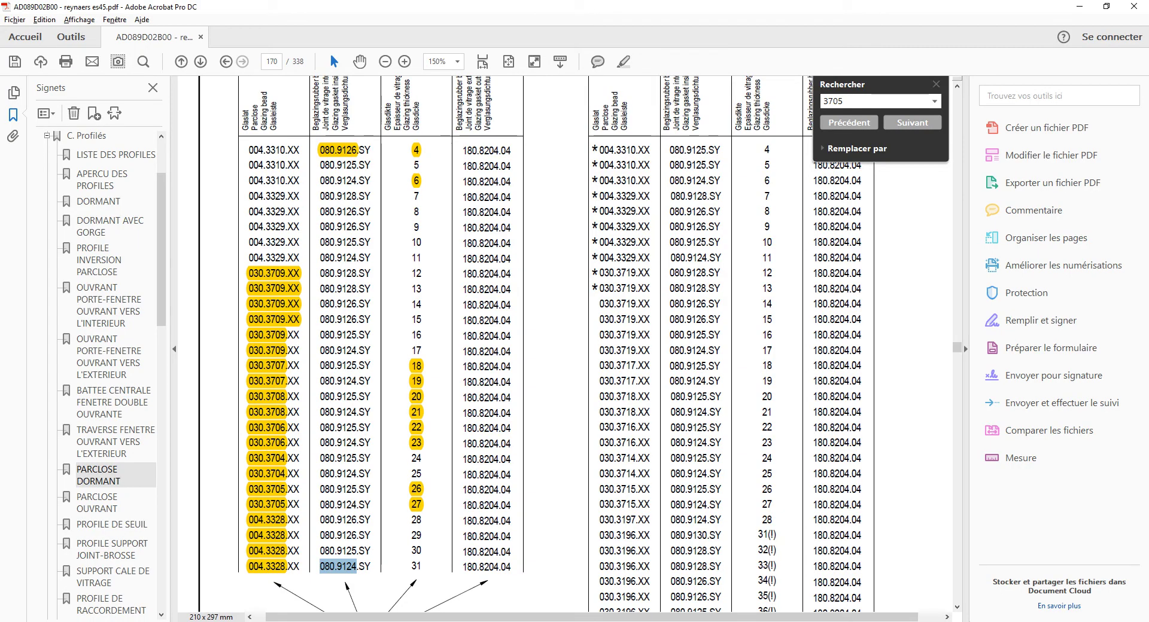
double_click(417, 459)
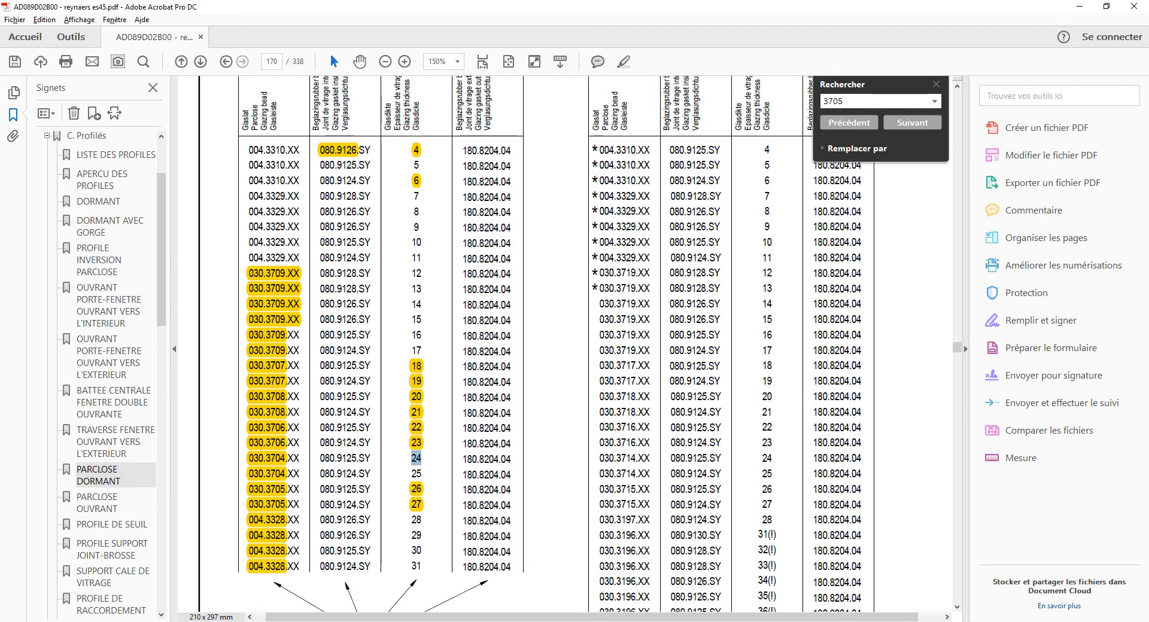
key("alt+Tab")
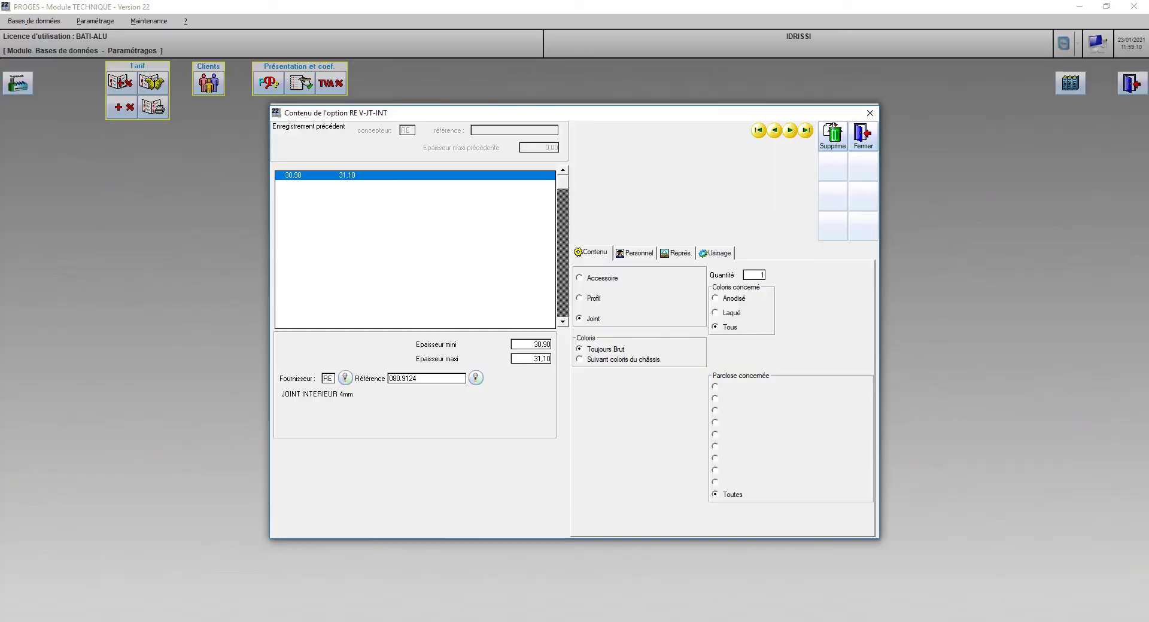
type("23,90")
key("Tab")
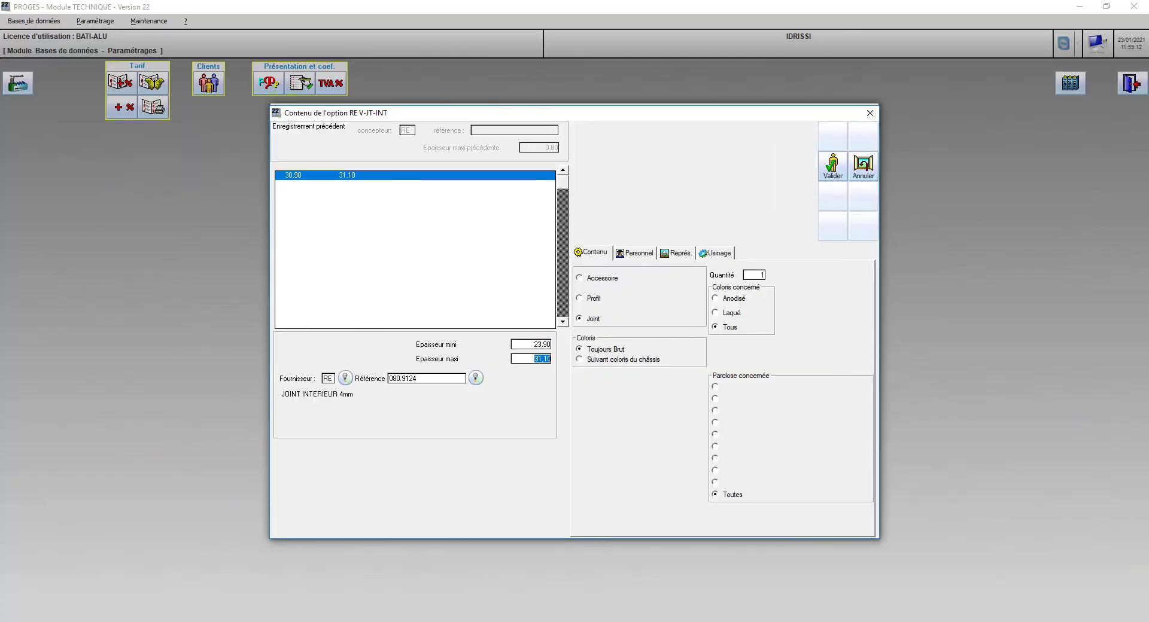
type("24,10")
key("Tab")
Set the 24 mm line's gasket reference to 080.9125, save it and close the option contents
key("alt+Tab")
key("alt+Tab")
key("Tab")
key("Right")
key("shift+Left")
type("5")
key("Return")
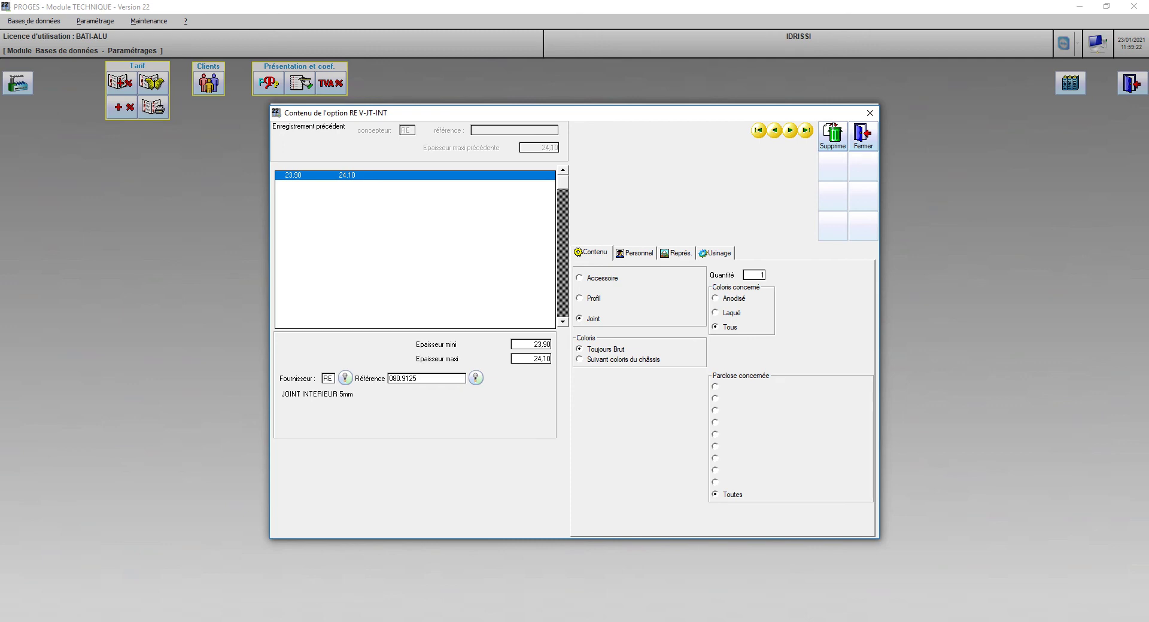
key("alt+Tab")
key("alt+Tab")
key("Escape")
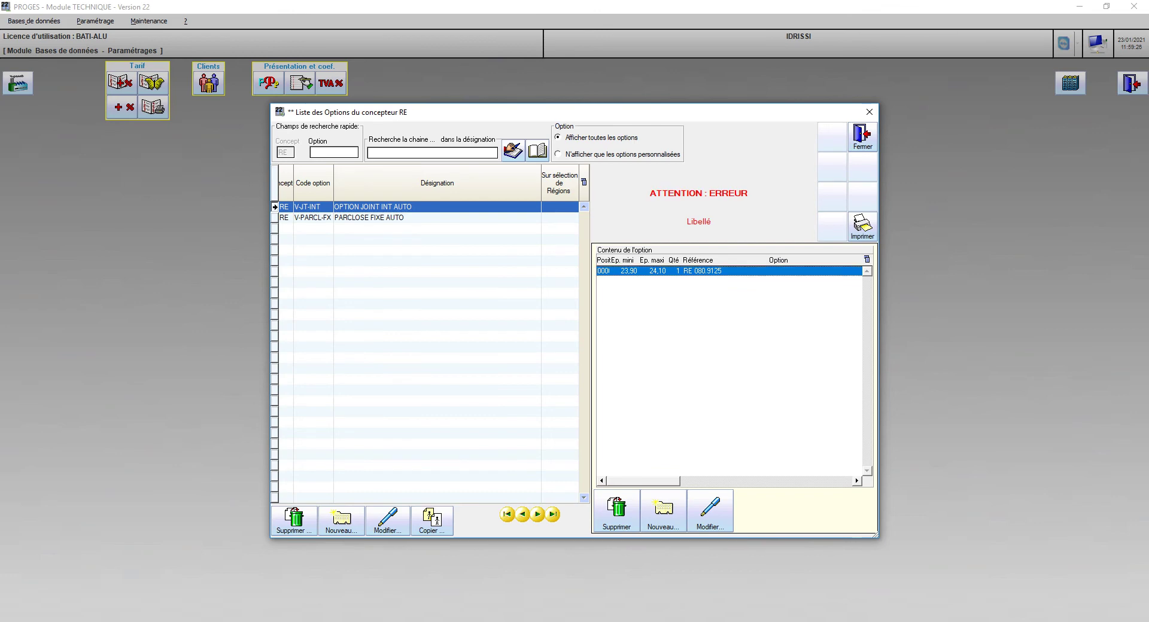
Add a new line to the V-JT-INT option contents with a thickness range of 30,90 to 31,10
key("Return")
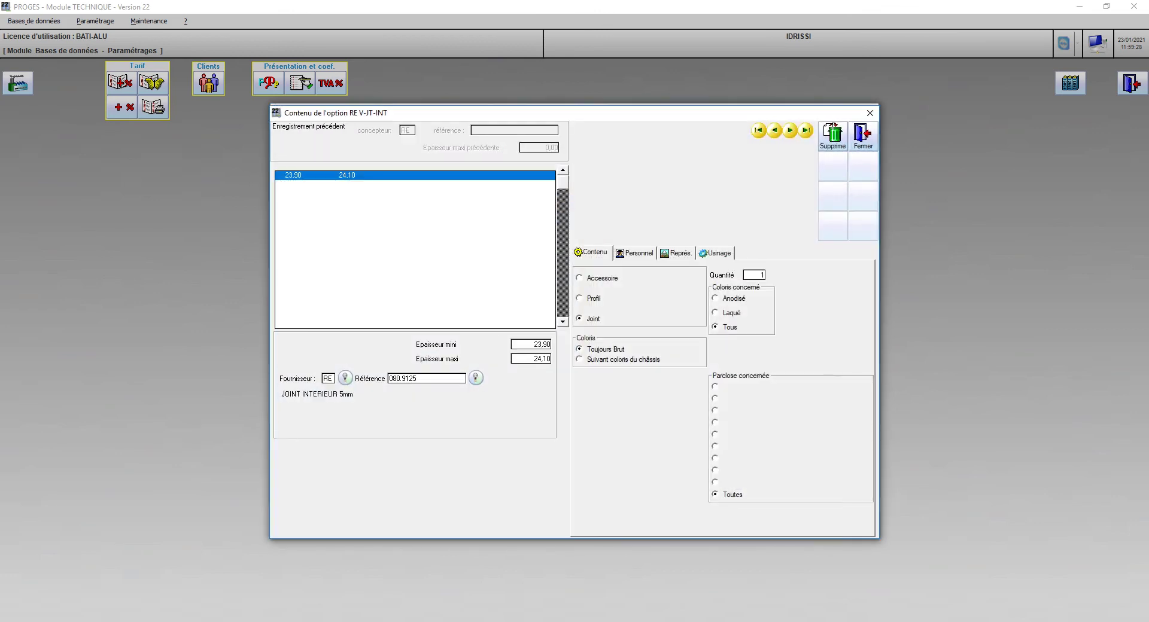
left_click(863, 136)
left_click(665, 512)
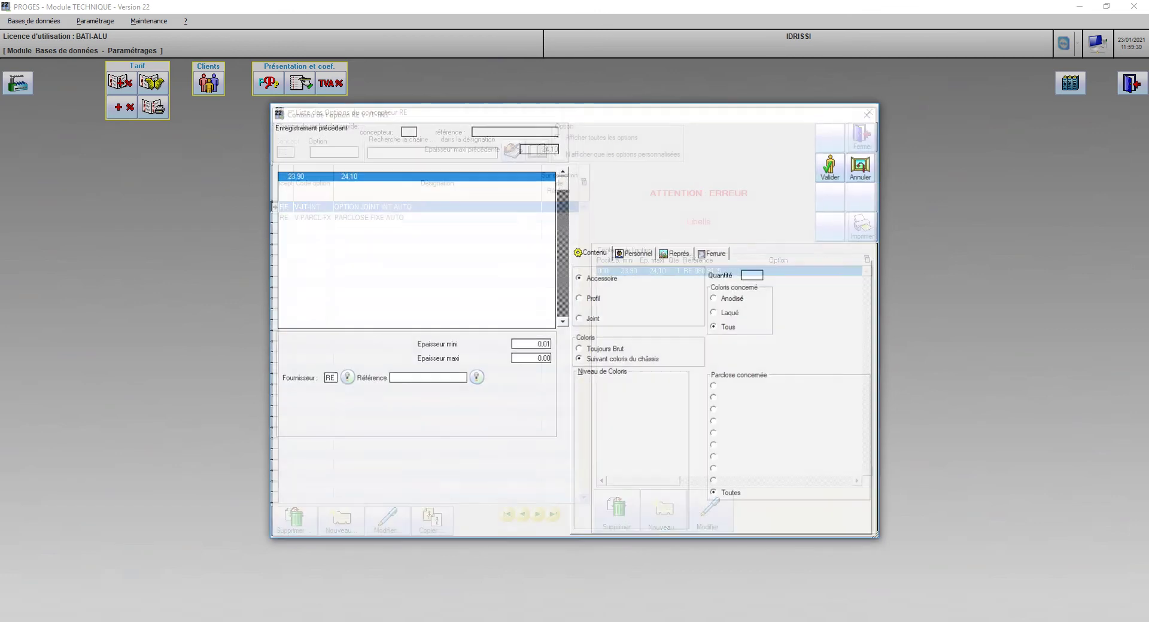
key("alt+Tab")
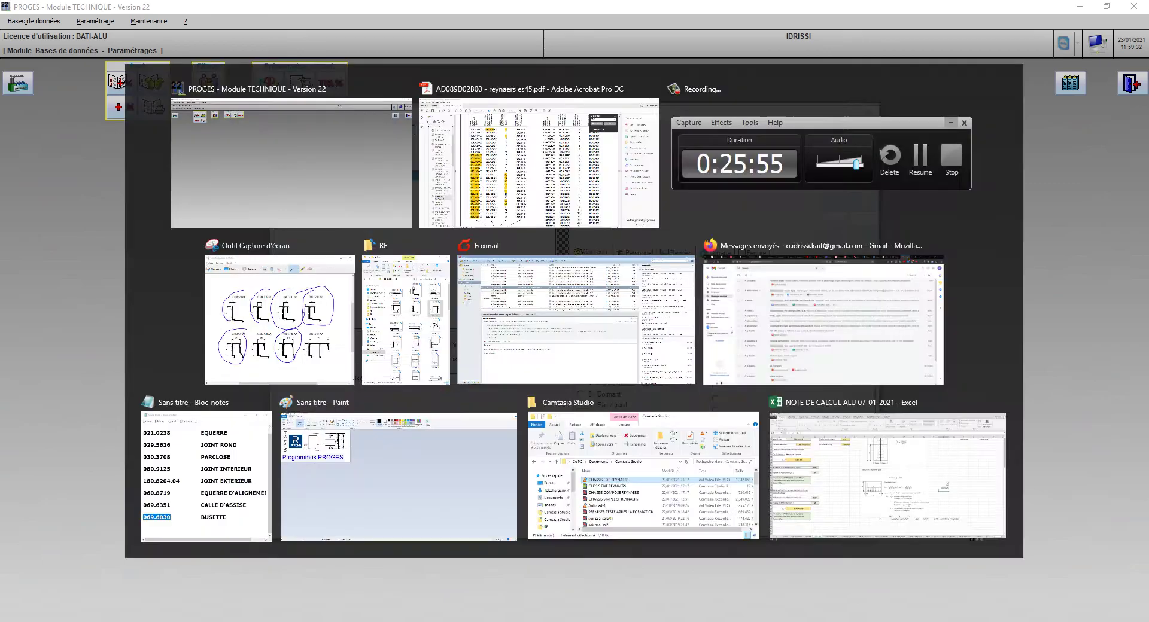
key("alt+Tab")
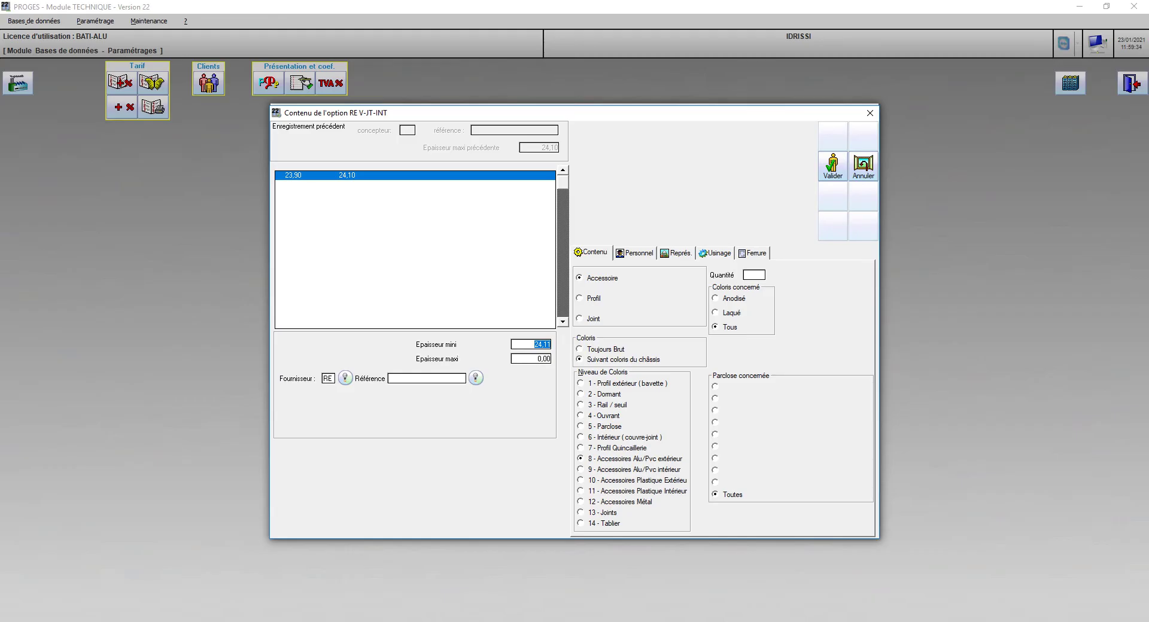
type("30,9")
key("Tab")
type("31,1")
key("Tab")
key("Tab")
Assign gasket reference 080.9124 with quantity 1 to the 30,90–31,10 line and save it
key("alt+Tab")
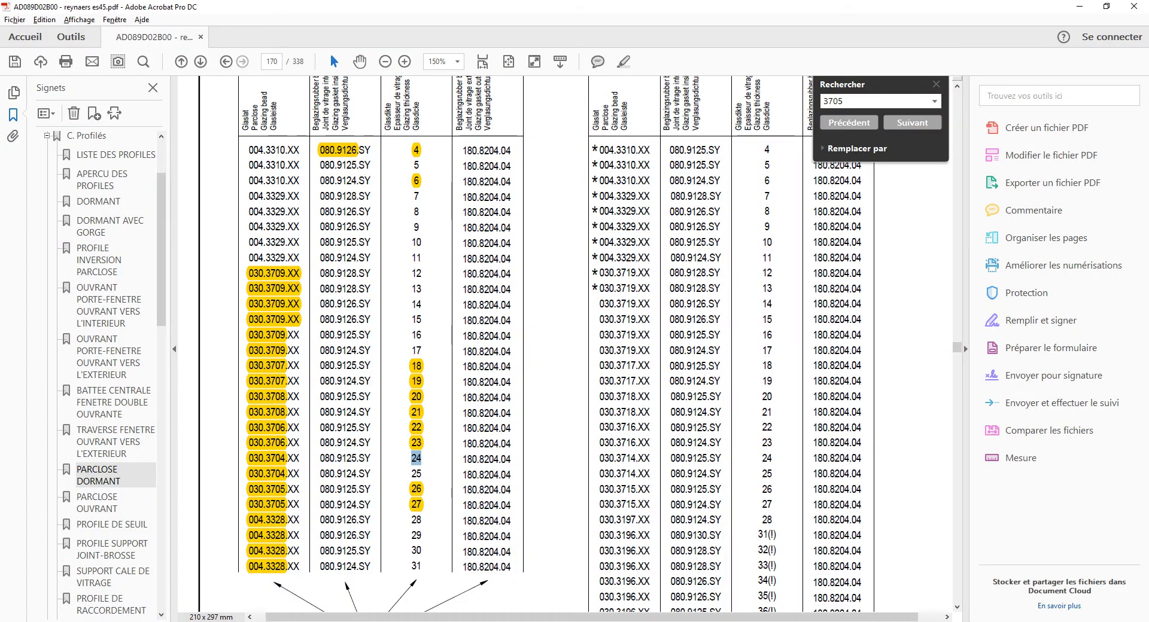
key("alt+Tab")
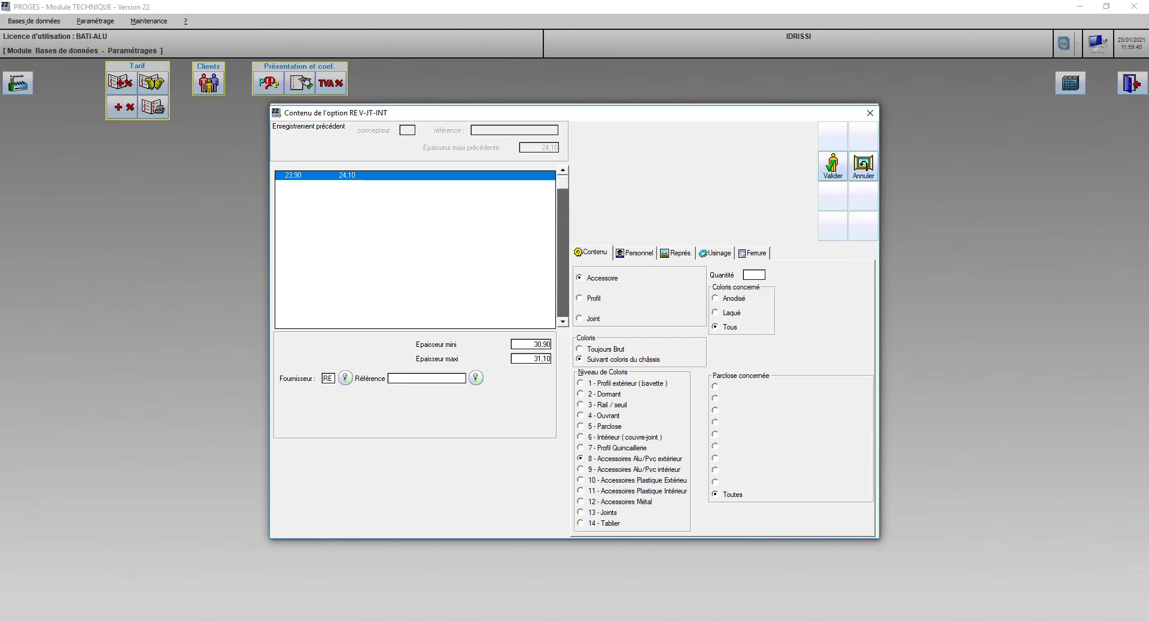
type("080.9125")
key("BackSpace")
type("4")
key("Tab")
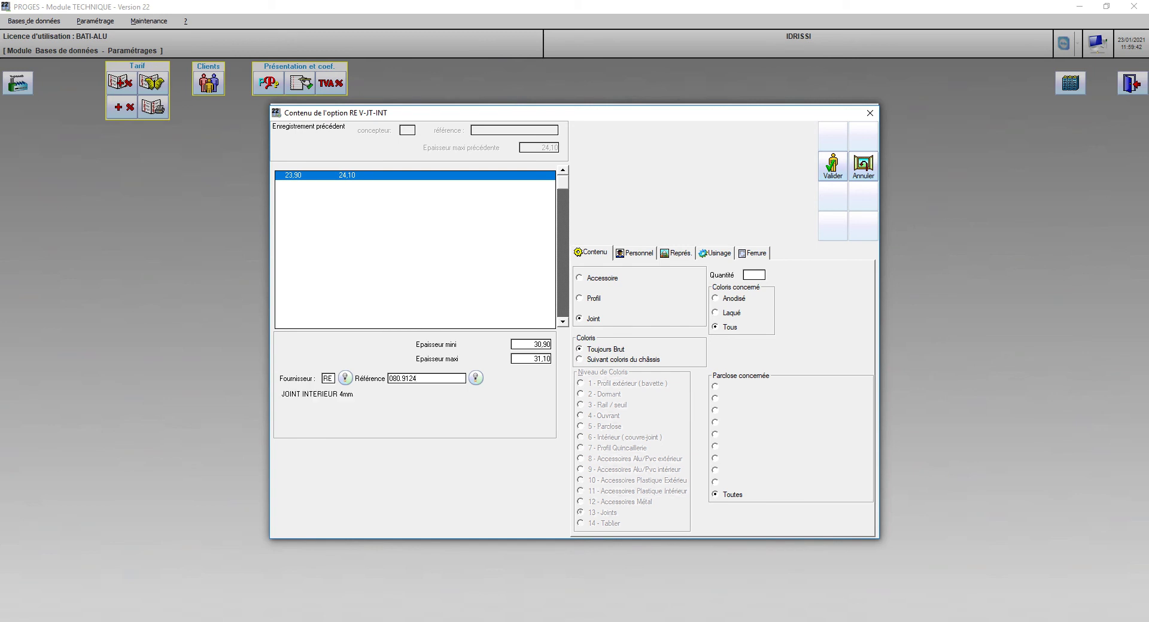
type("1")
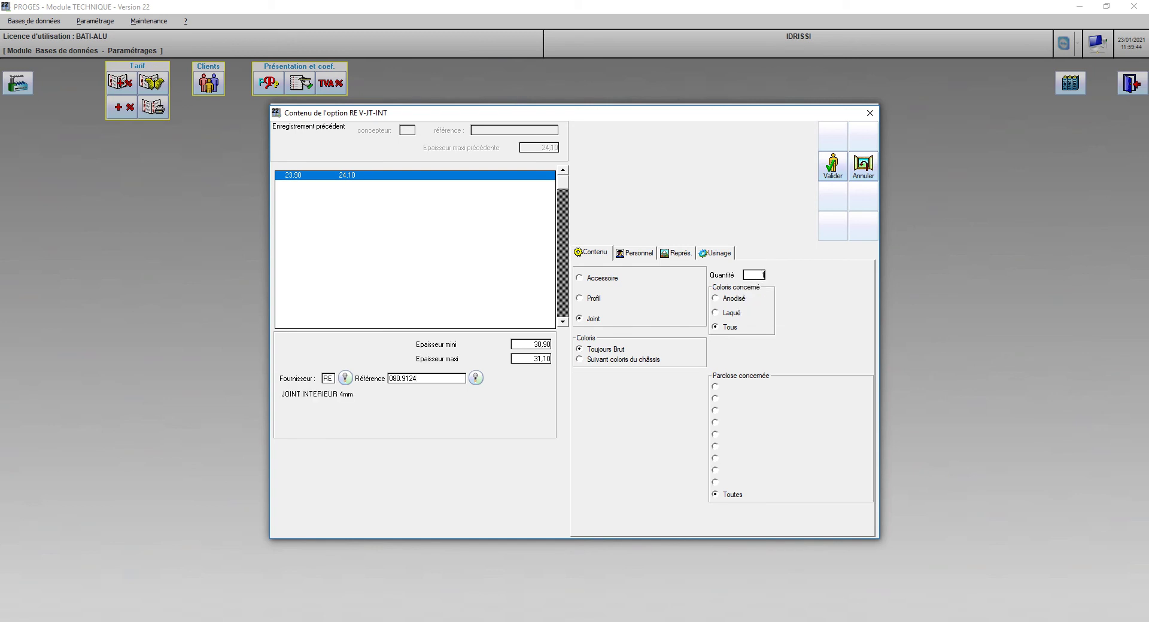
key("Return")
Consult the PDF gasket table and start another V-JT-INT line with a thickness range of 5,90 to 6,10
key("alt+Tab")
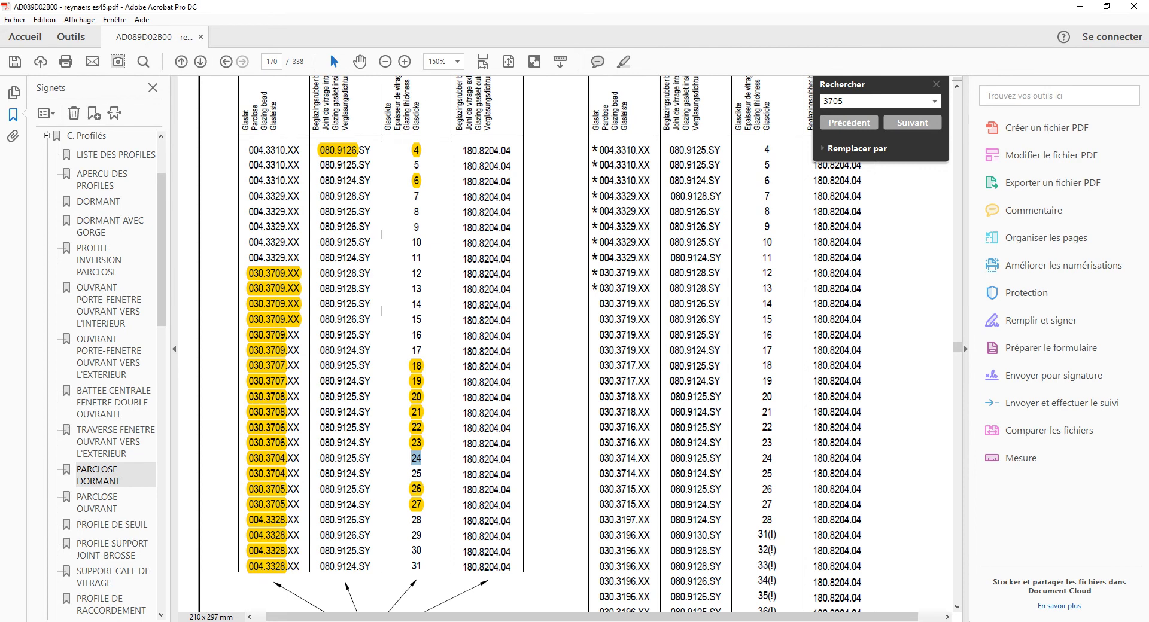
key("alt+Tab")
key("shift+Tab")
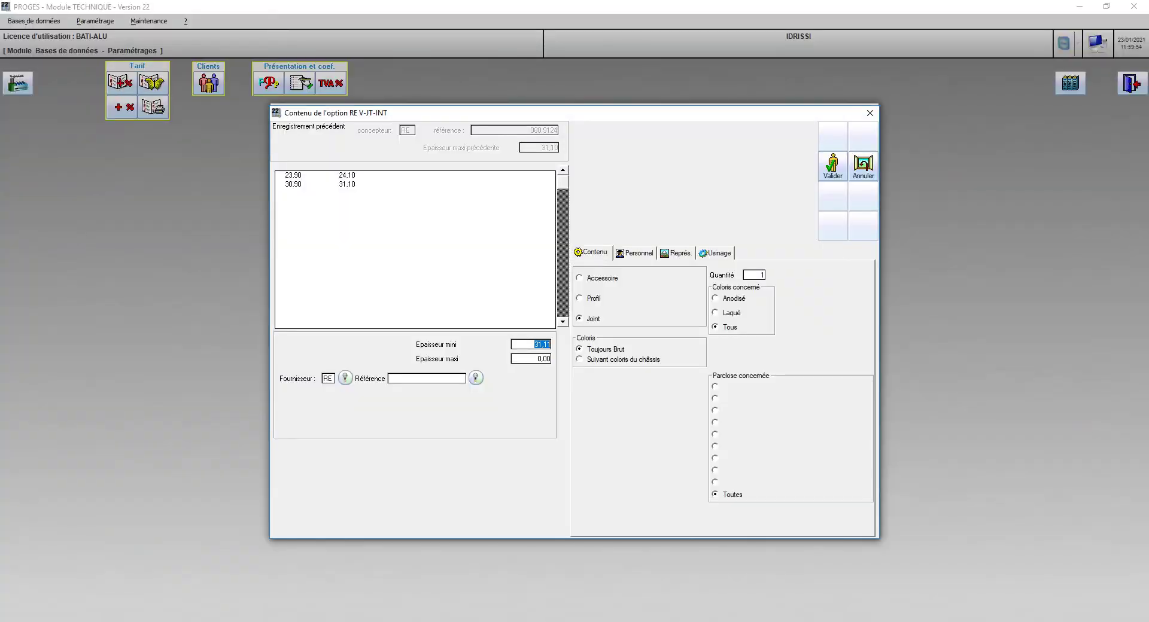
type("5,90")
key("Tab")
type("6,10")
key("Tab")
Assign gasket reference 080.9124 to the 5,90–6,10 line, save it and return to the fabrication module
key("alt+Tab")
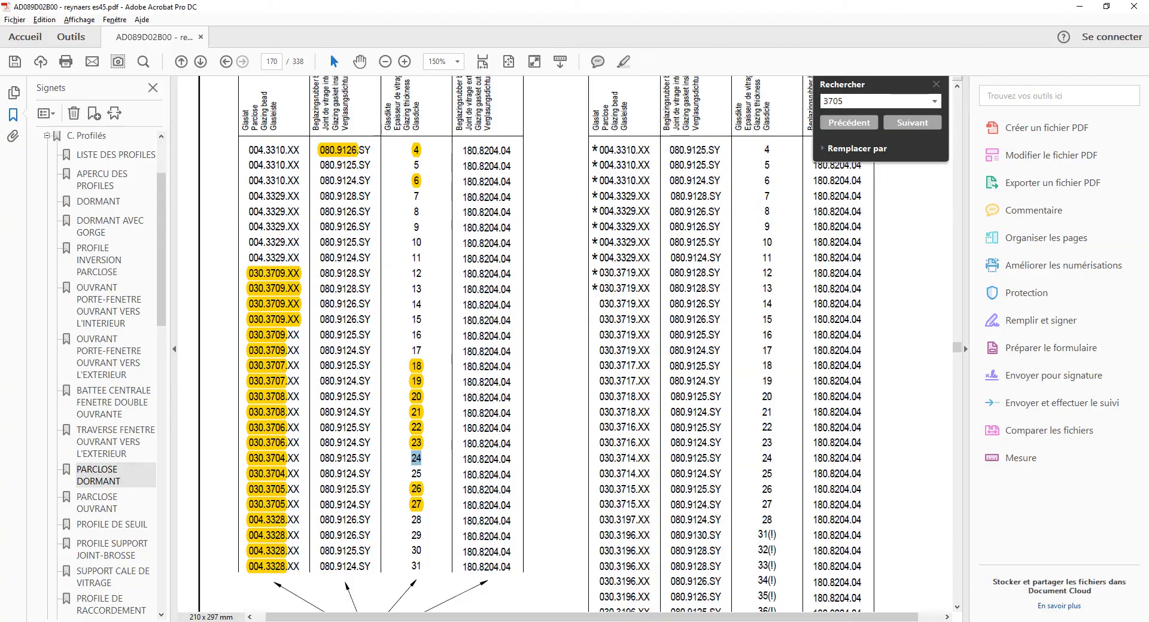
key("alt+Tab")
key("Tab")
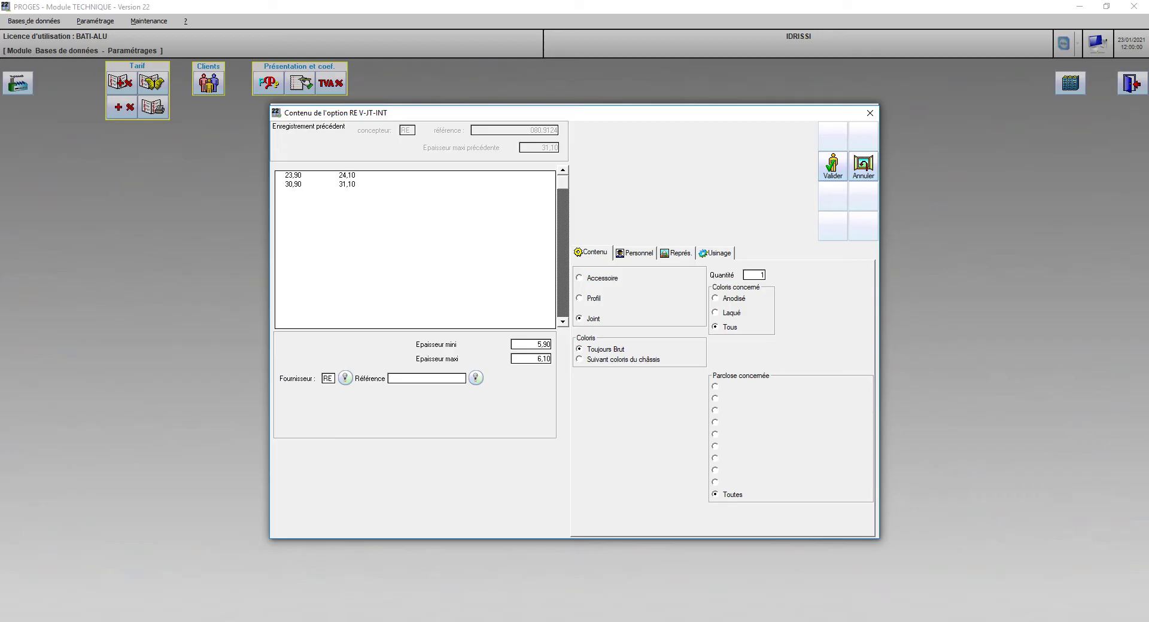
type("080.9125")
key("BackSpace")
type("4")
key("Return")
key("Escape")
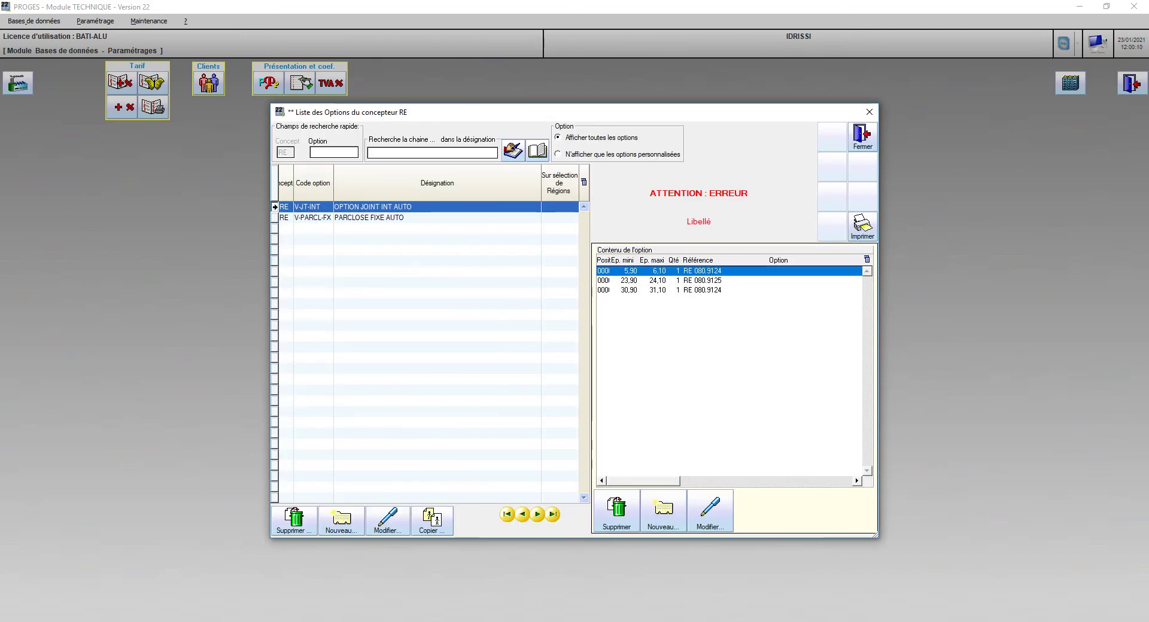
key("Escape")
key("Escape")
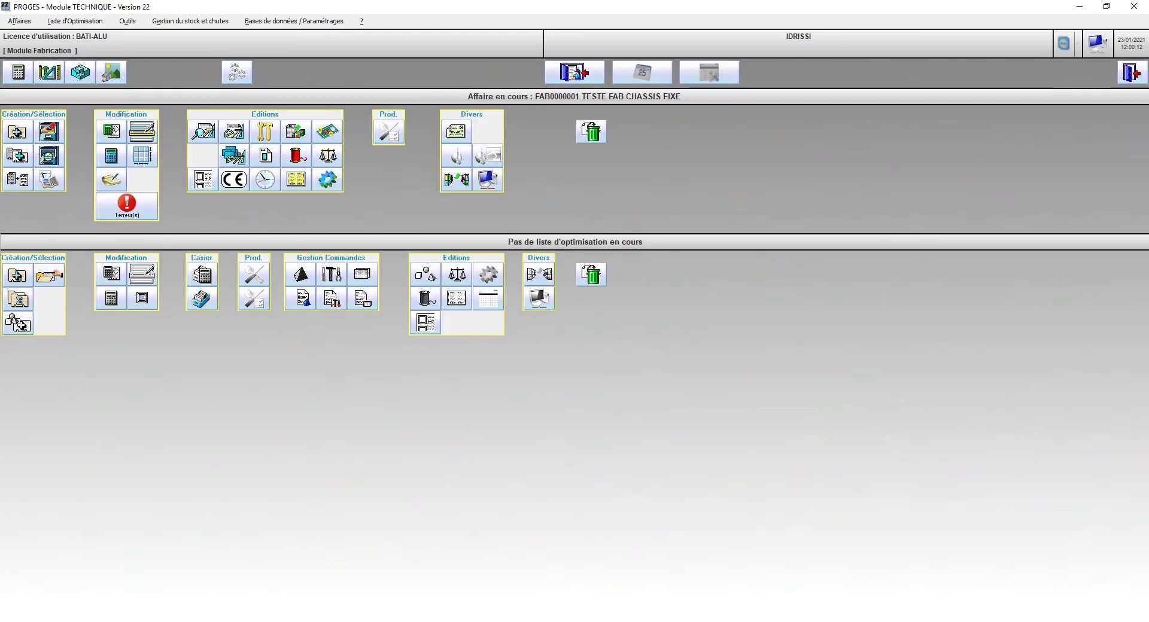
left_click(111, 156)
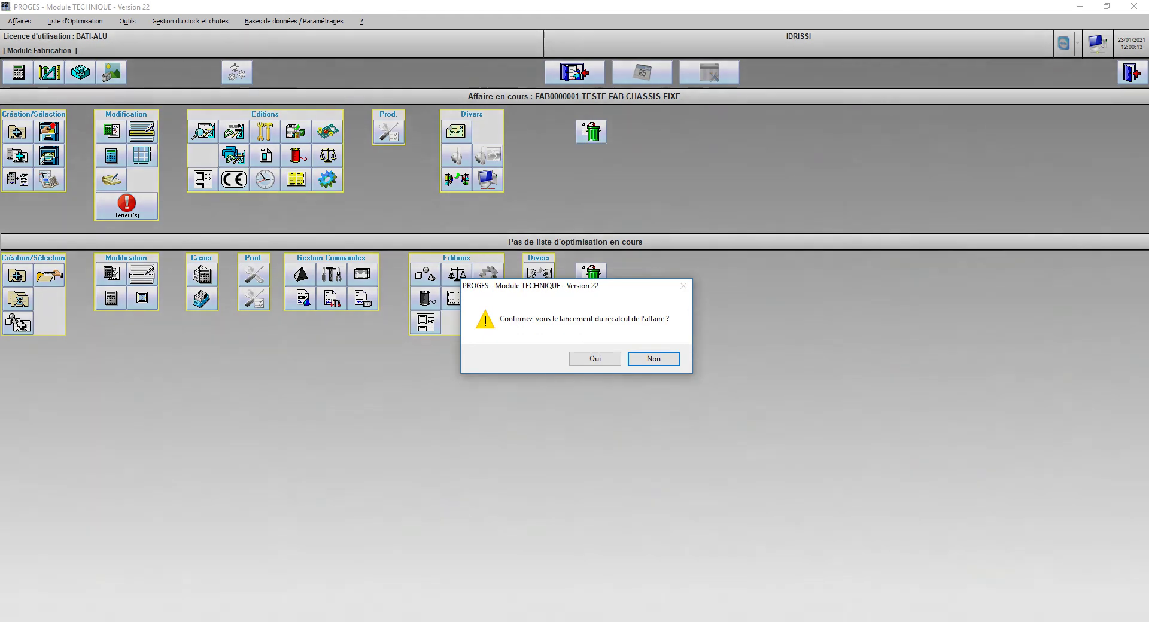
left_click(653, 359)
left_click(142, 132)
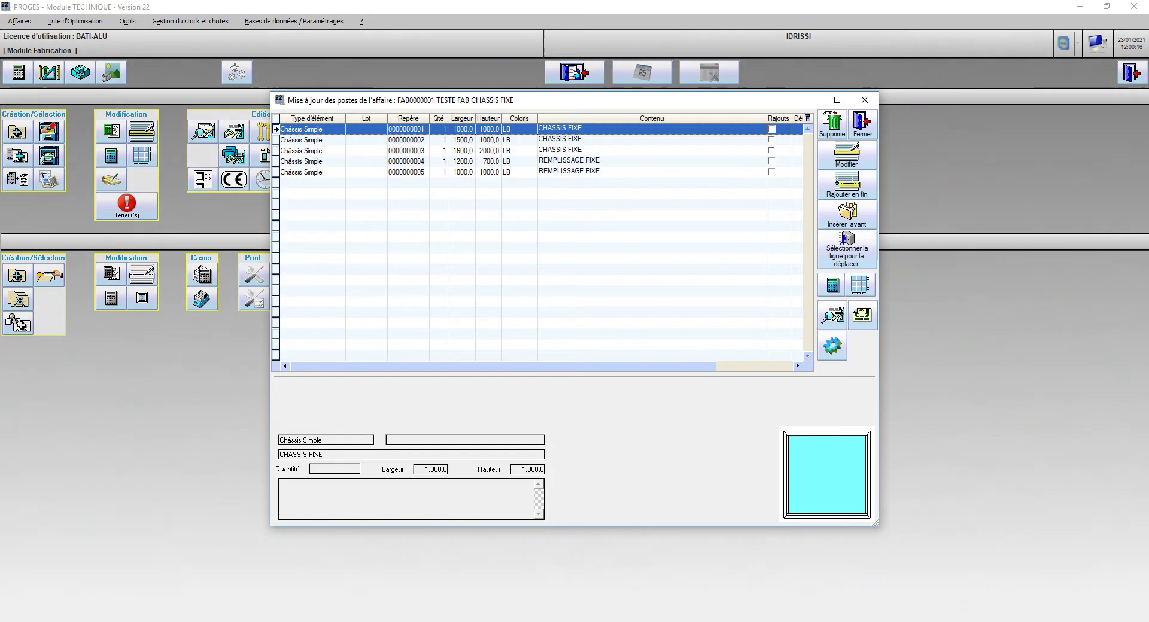
double_click(569, 172)
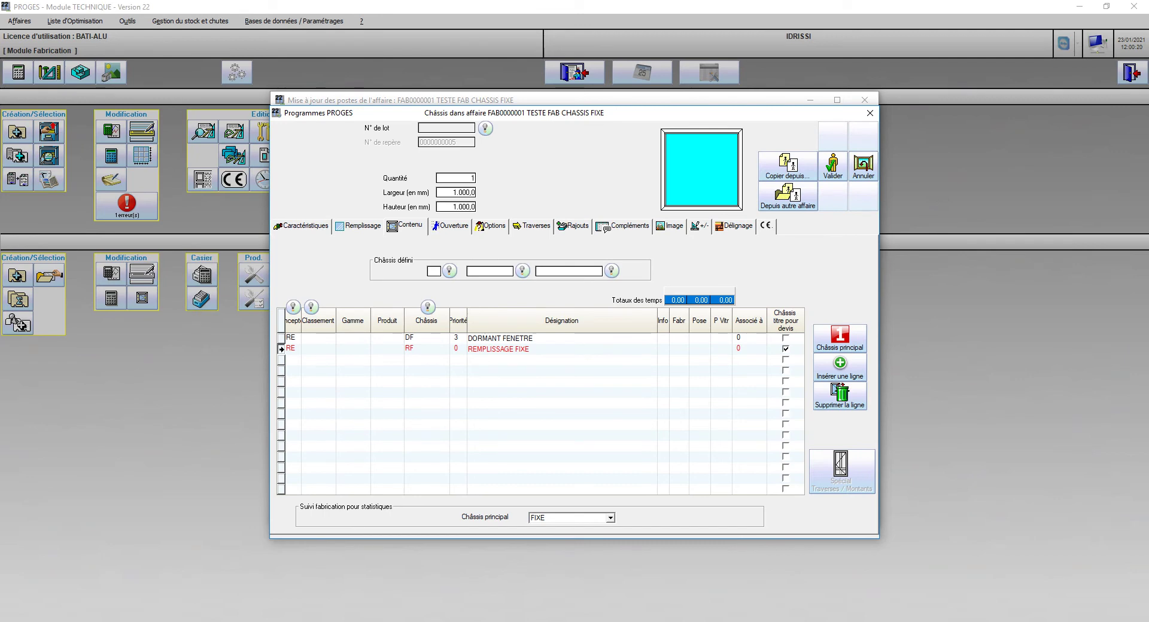
left_click(358, 226)
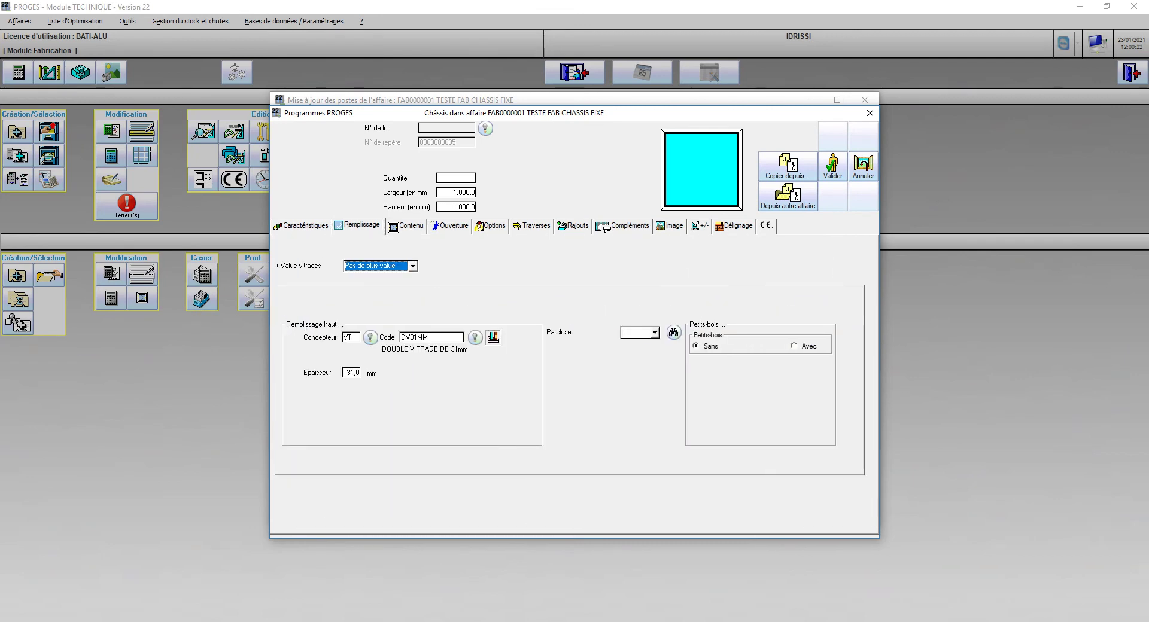
left_click(475, 339)
double_click(454, 235)
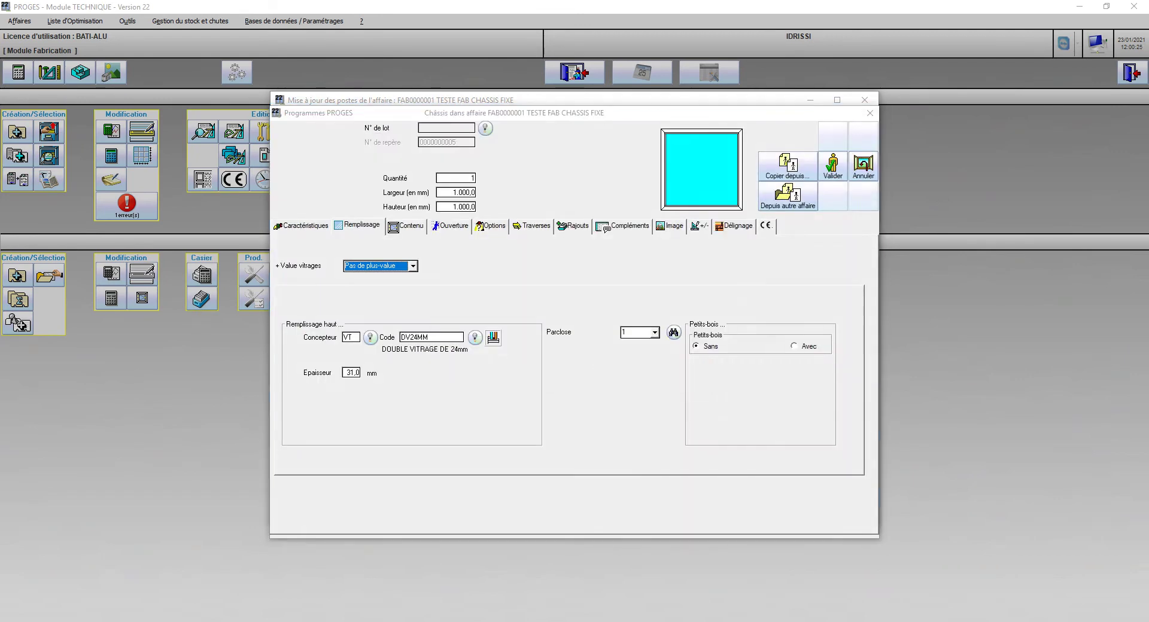
left_click(623, 372)
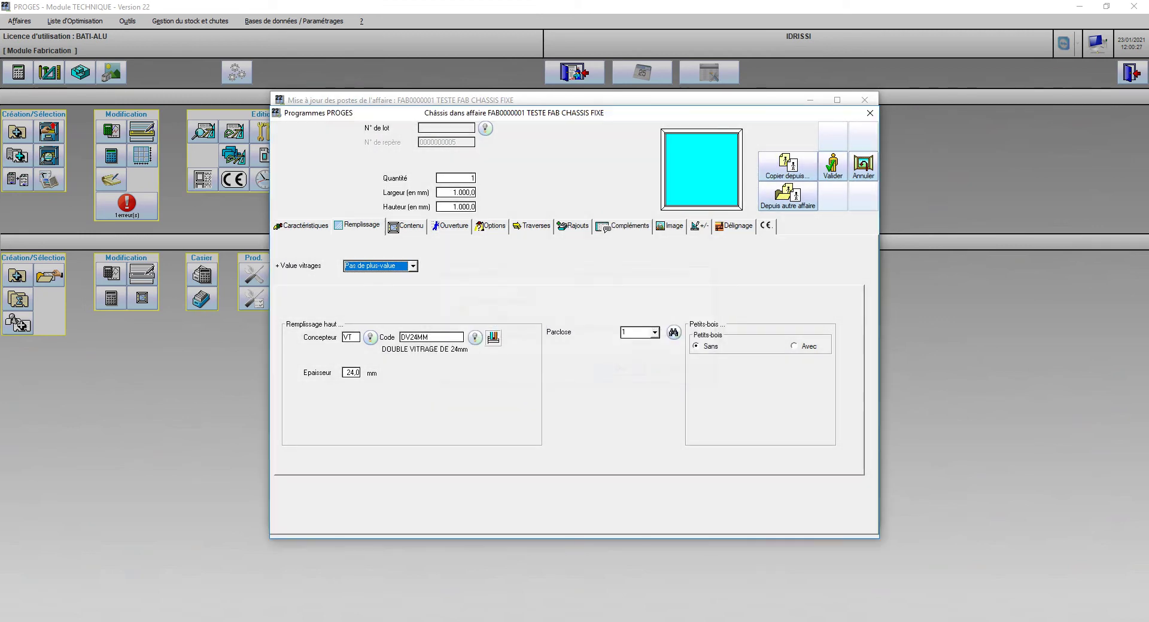
left_click(833, 167)
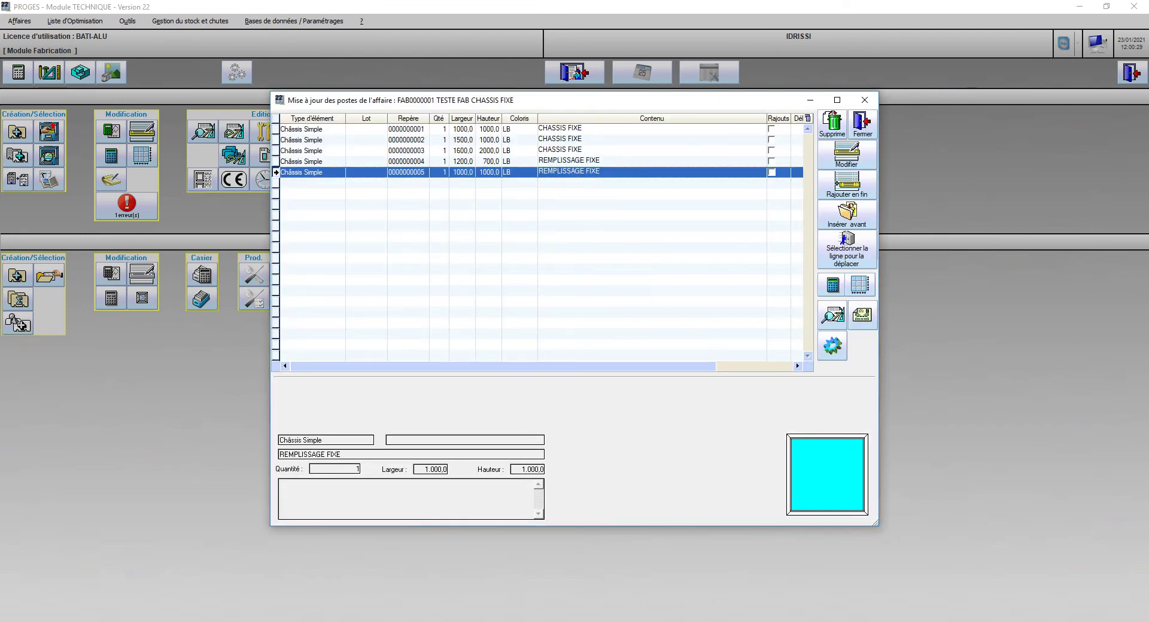
key("Return")
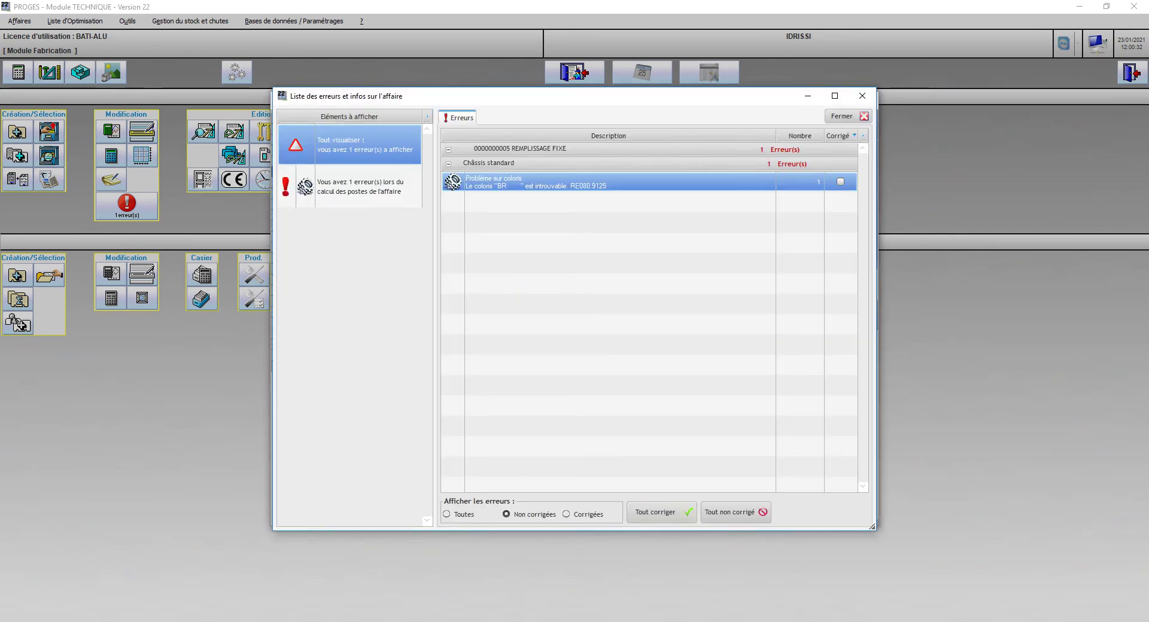
left_click(844, 116)
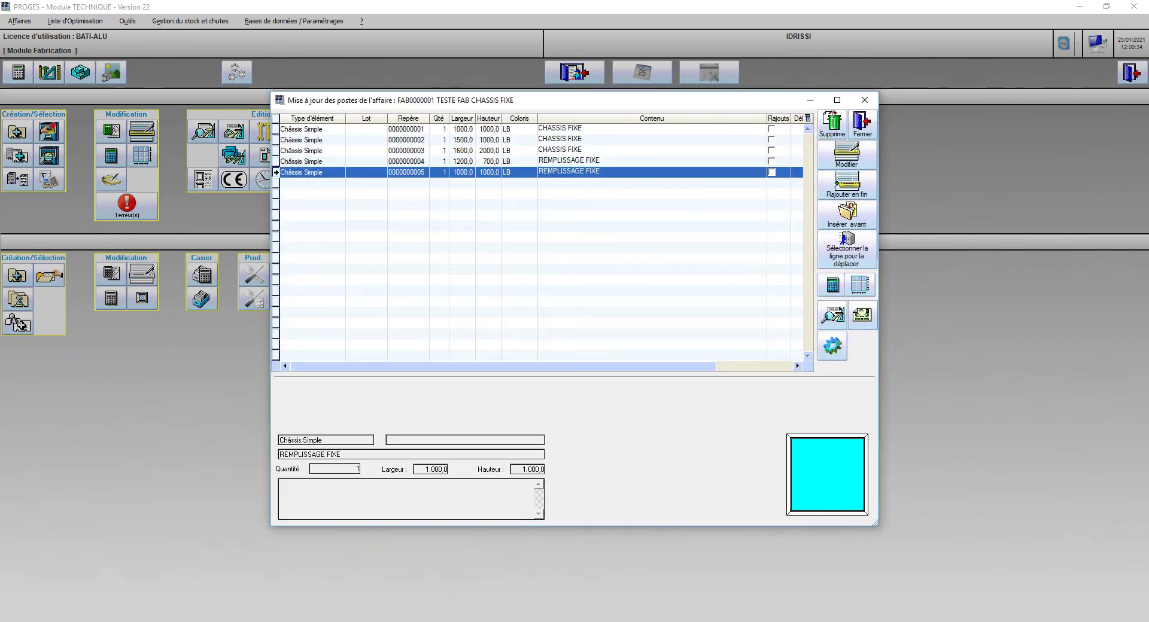
left_click(832, 316)
left_click(862, 226)
key("alt+Tab")
key("alt+Tab")
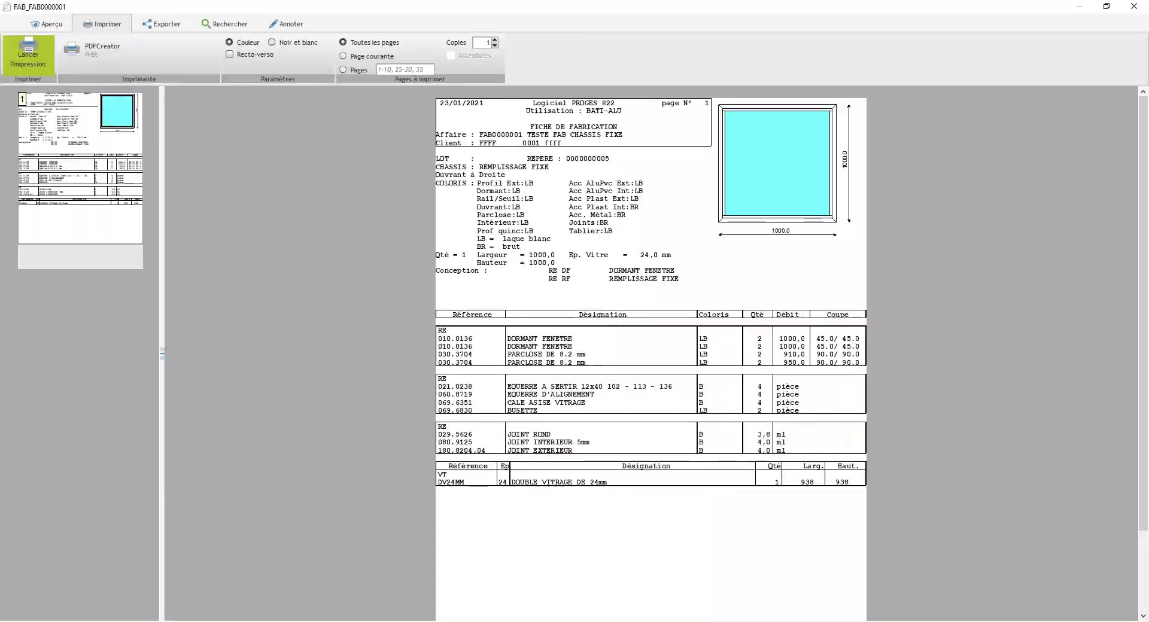
key("alt+Tab")
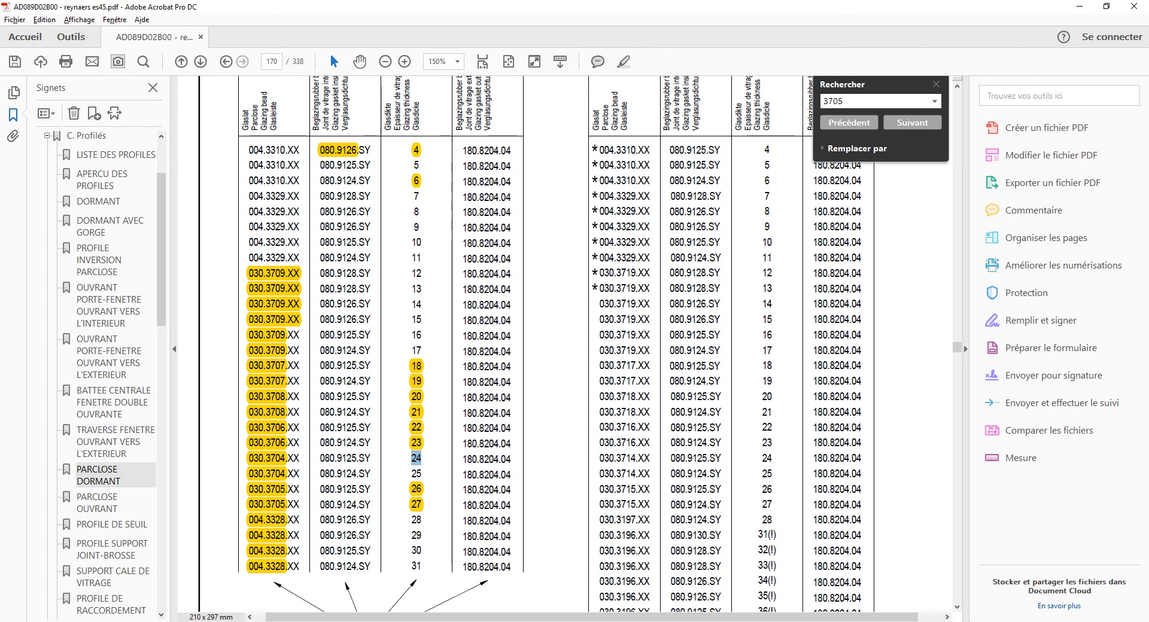
double_click(268, 474)
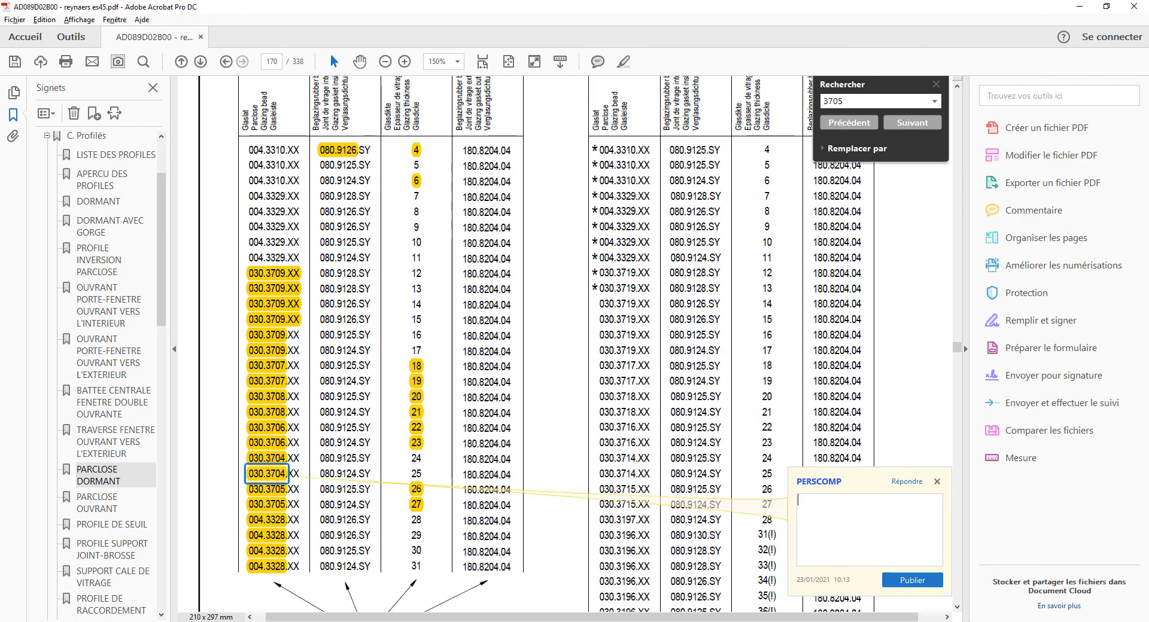
key("Escape")
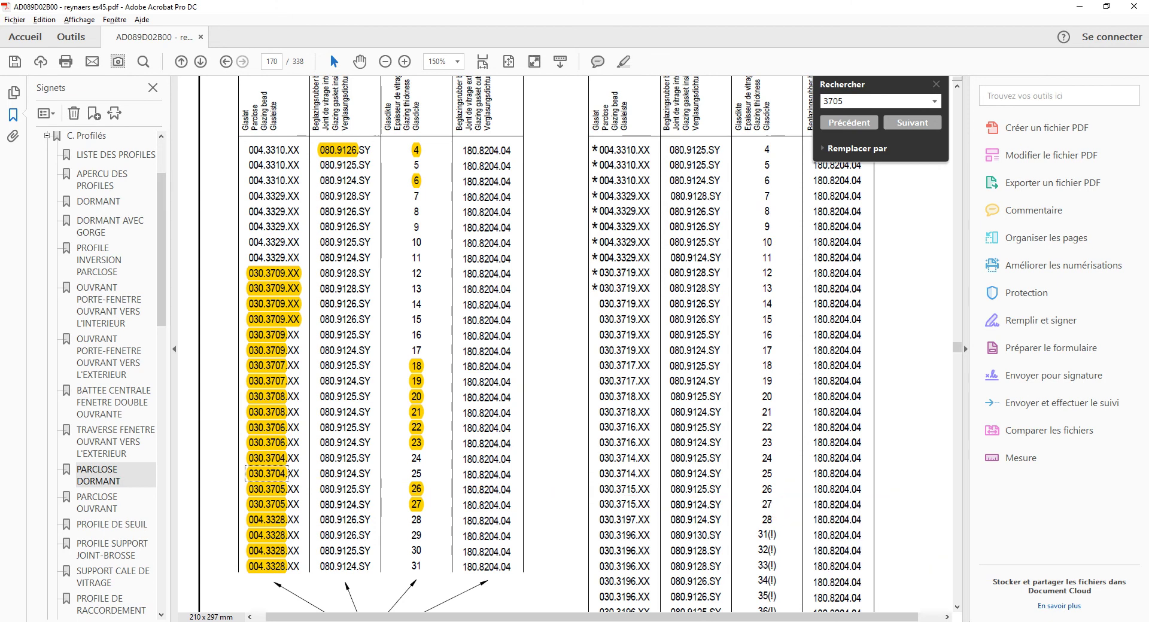
left_click(268, 458)
key("alt+Tab")
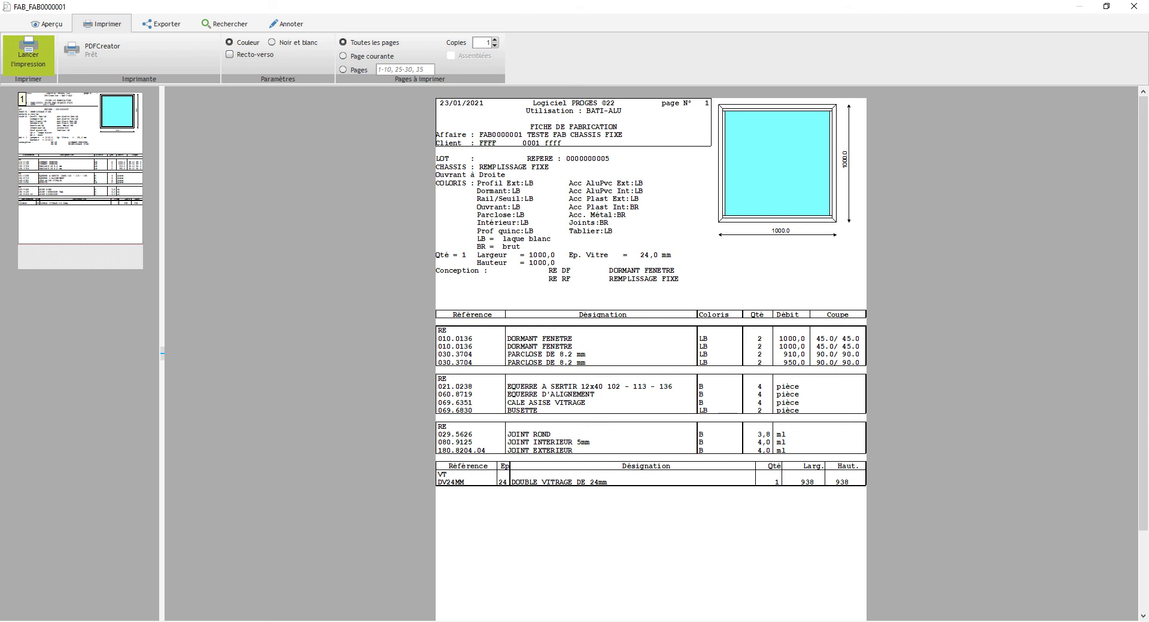
key("Escape")
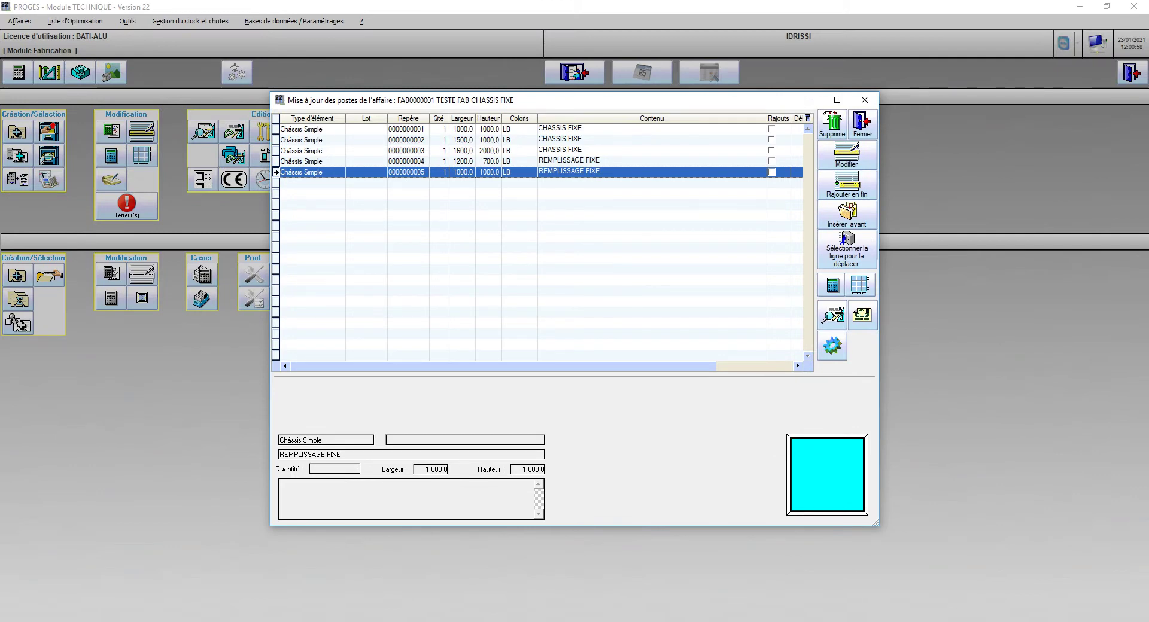
key("Return")
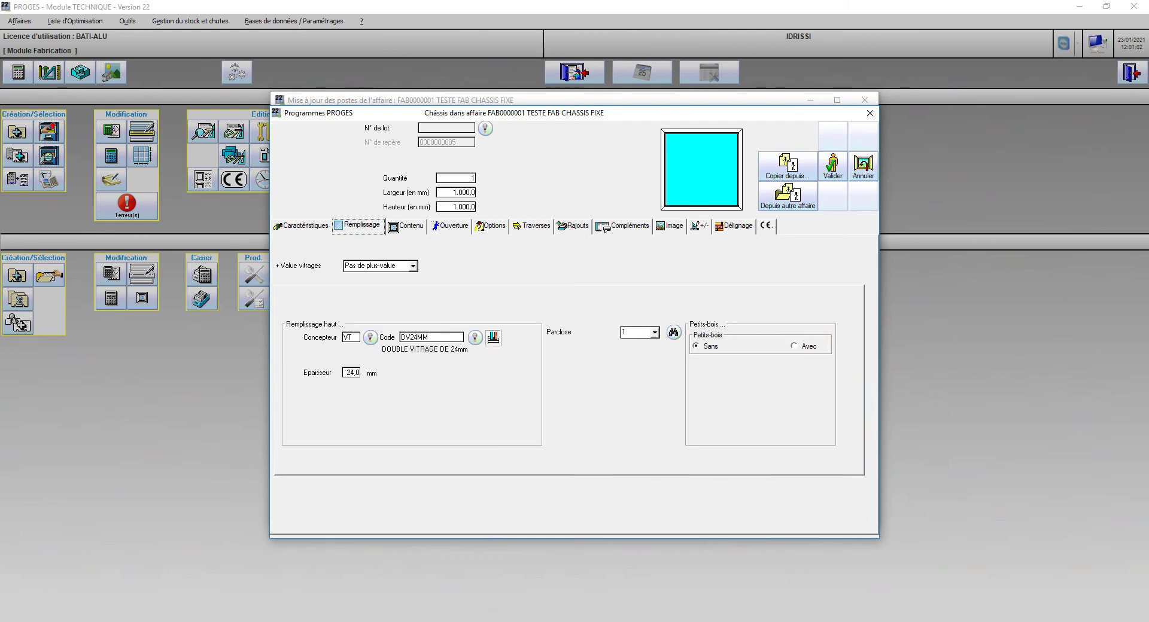
left_click(475, 337)
left_click(853, 168)
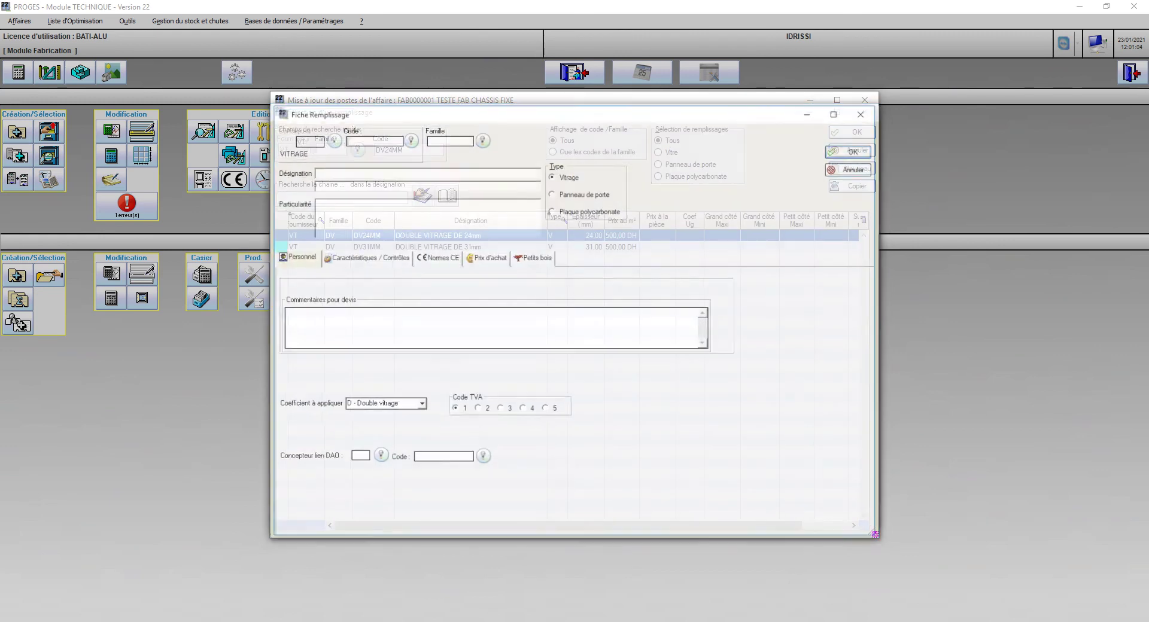
type("FCL06")
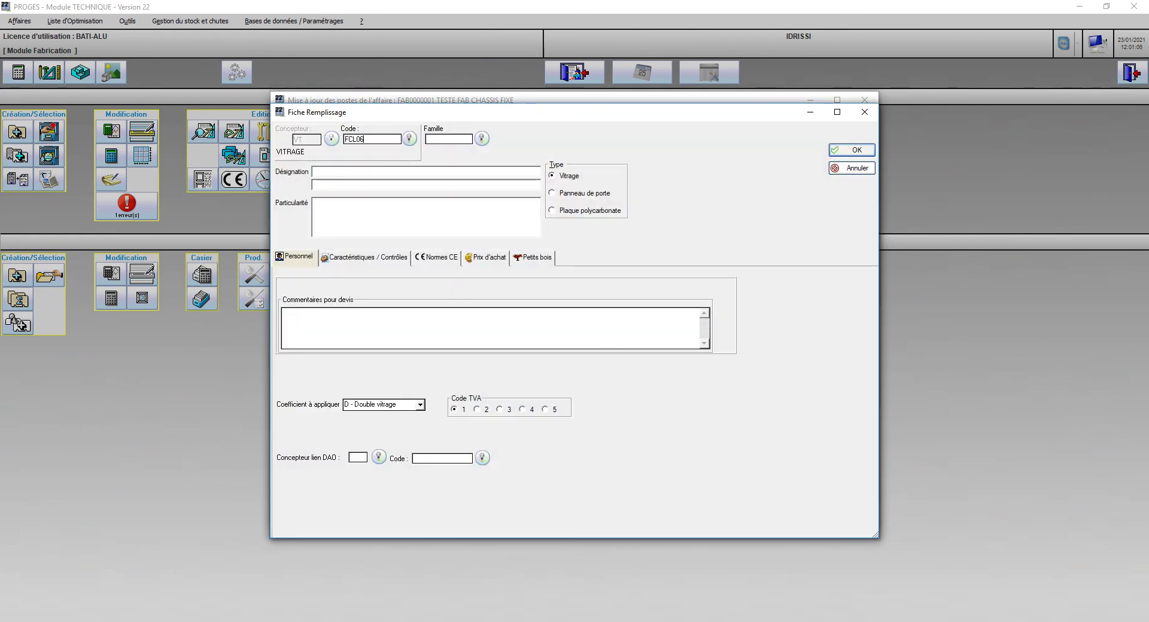
key("Tab")
type("6")
key("BackSpace")
Create the VT family SV with designation SIMPLE VITRAGE and assign it to the FCL06 infill
left_click(482, 139)
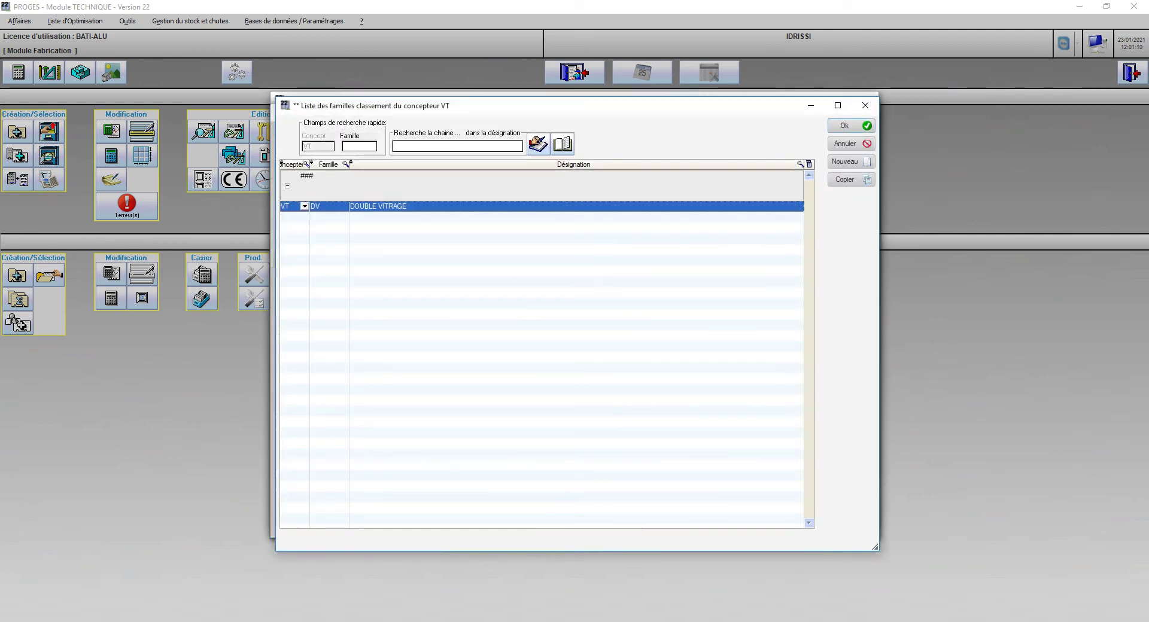
left_click(850, 161)
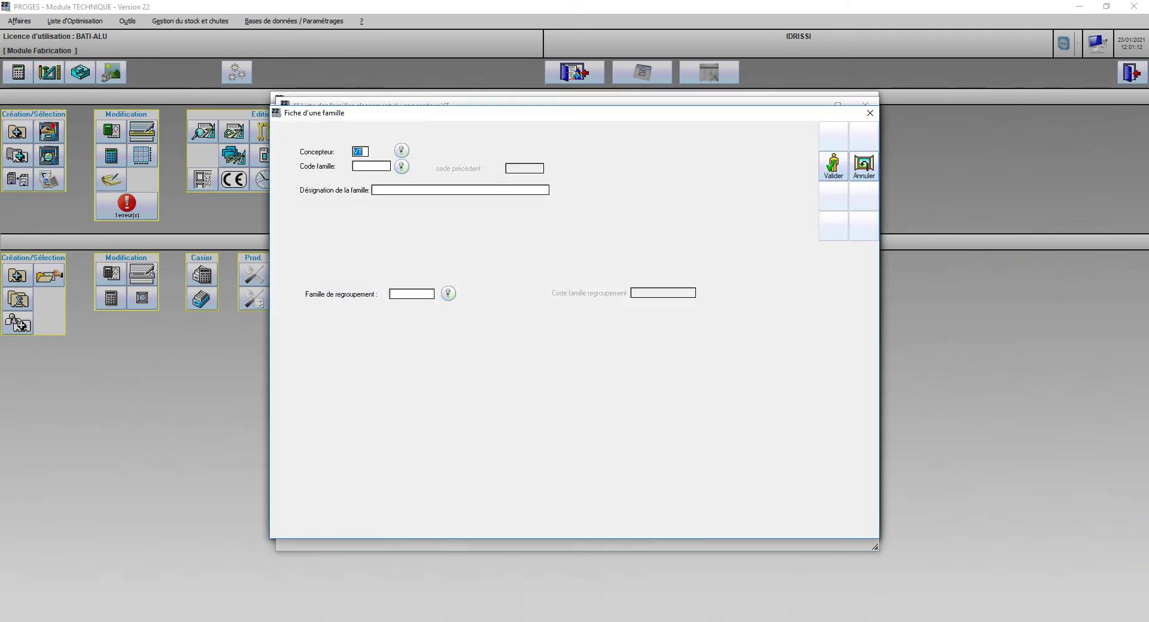
key("Tab")
type("SV")
type("SIMPLE")
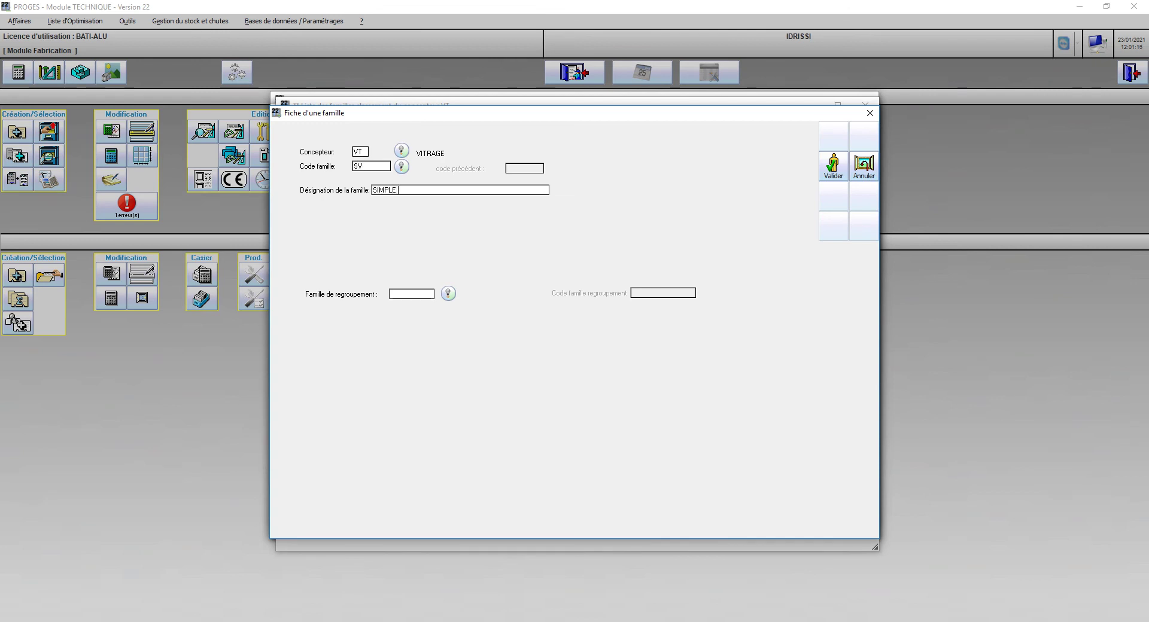
type(" VITRAGE")
key("Return")
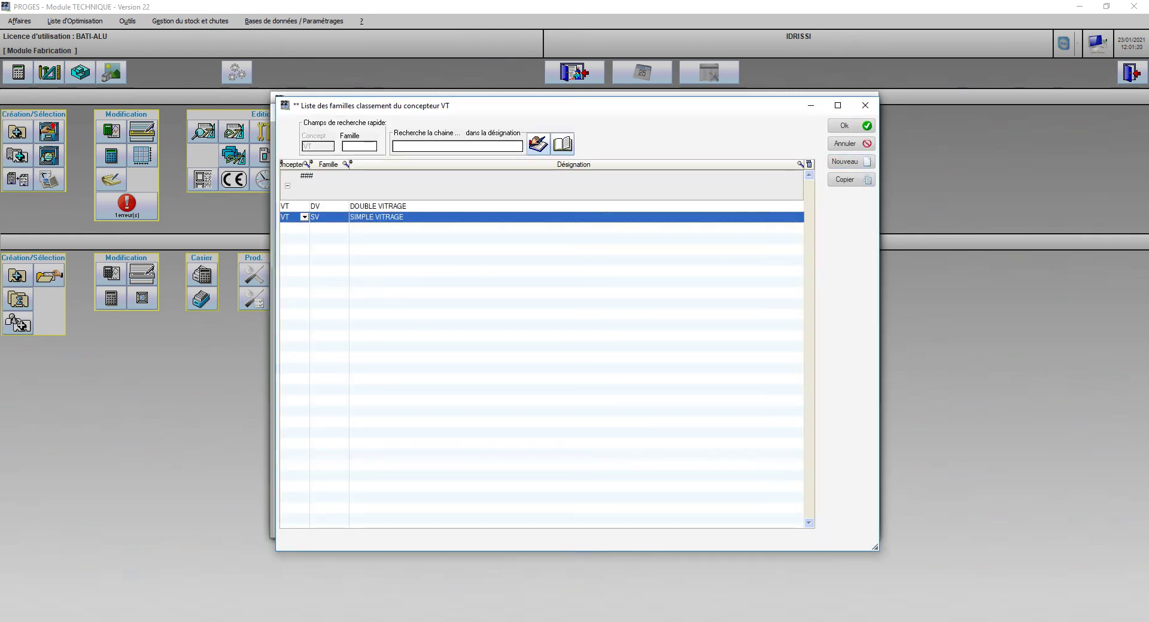
key("Return")
Enter VITRAGE 6MM CLAIR as the designation of the FCL06 infill
key("Tab")
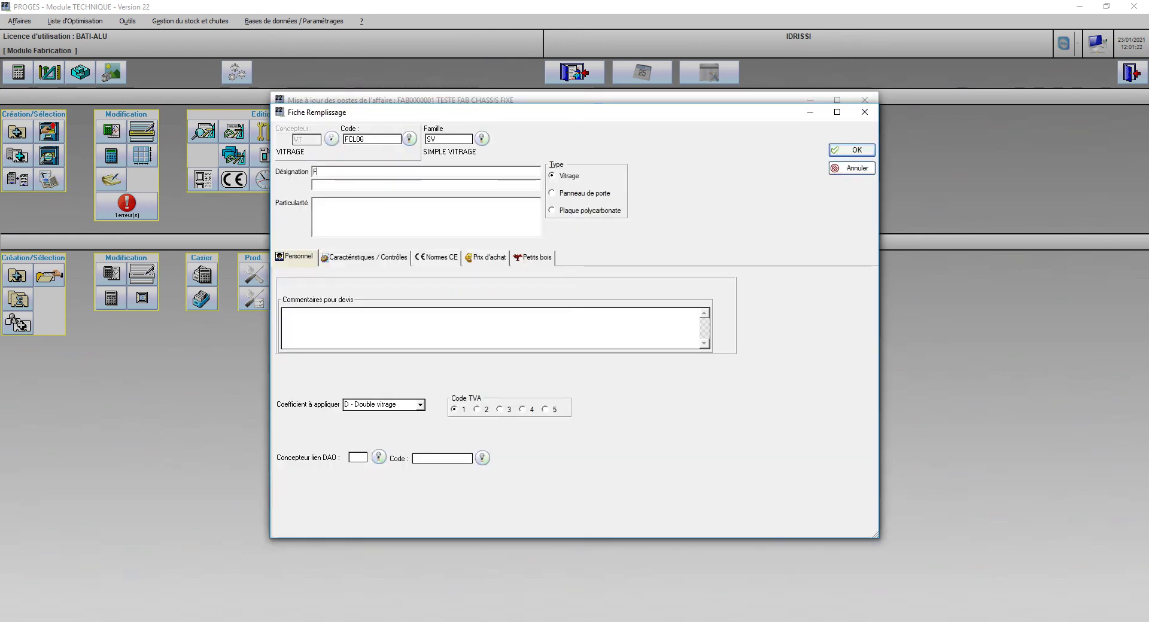
type("VITRAGE ")
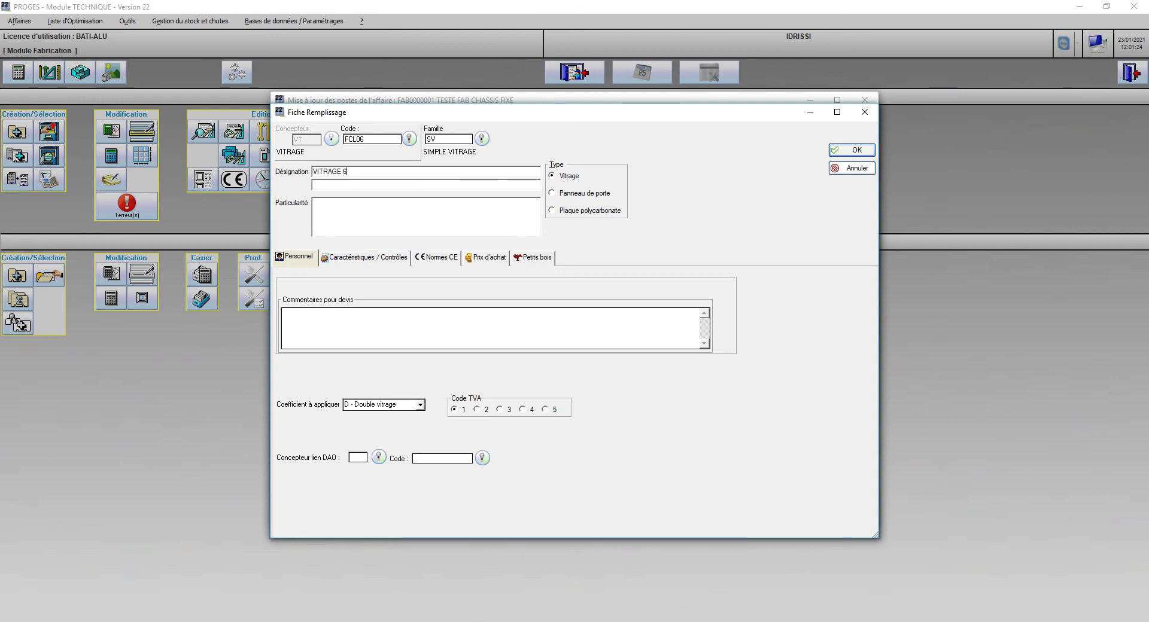
type("6MM C")
type("LAIR")
key("Tab")
Set the infill's thickness to 6 mm and its purchase price to 50 per m², then save it and close the blank record
left_click(367, 258)
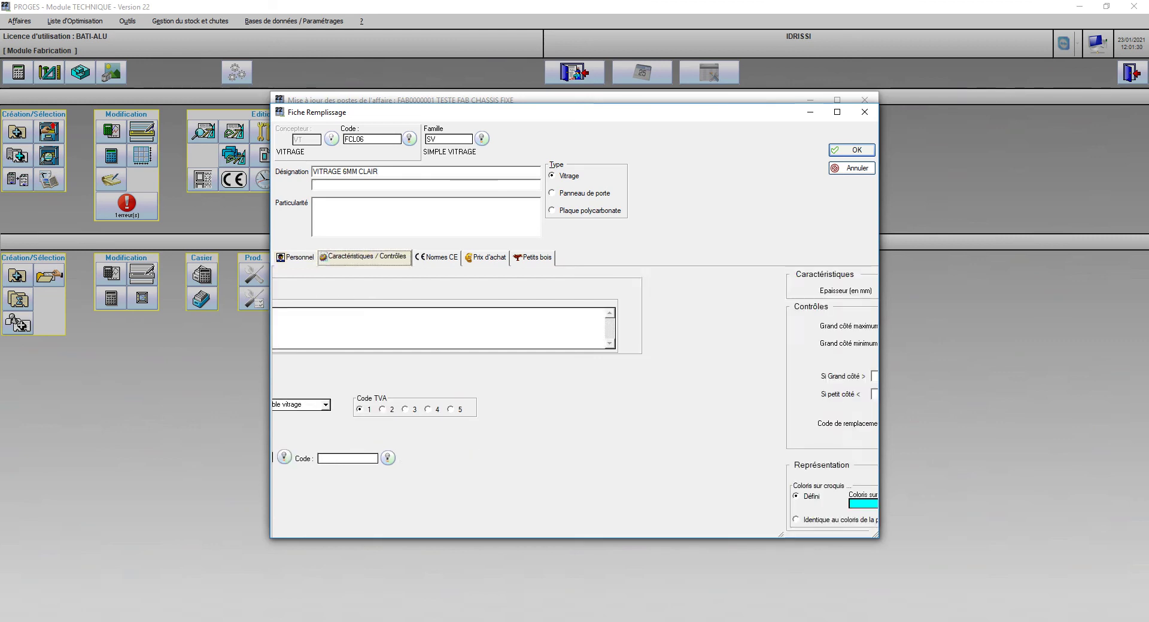
type("6")
key("Tab")
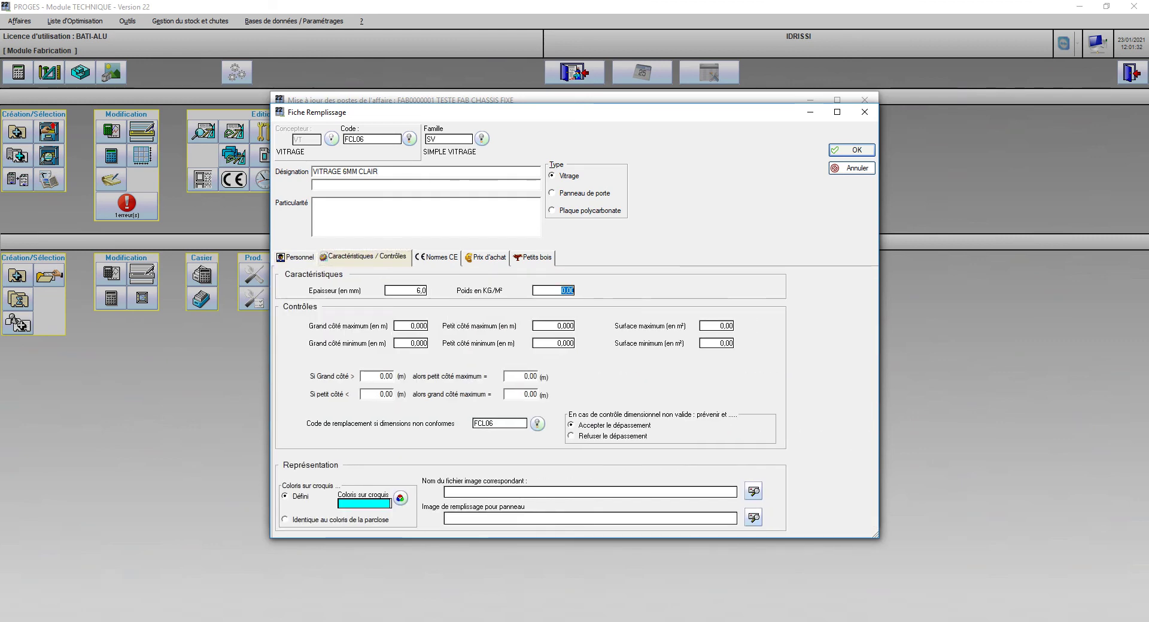
left_click(486, 257)
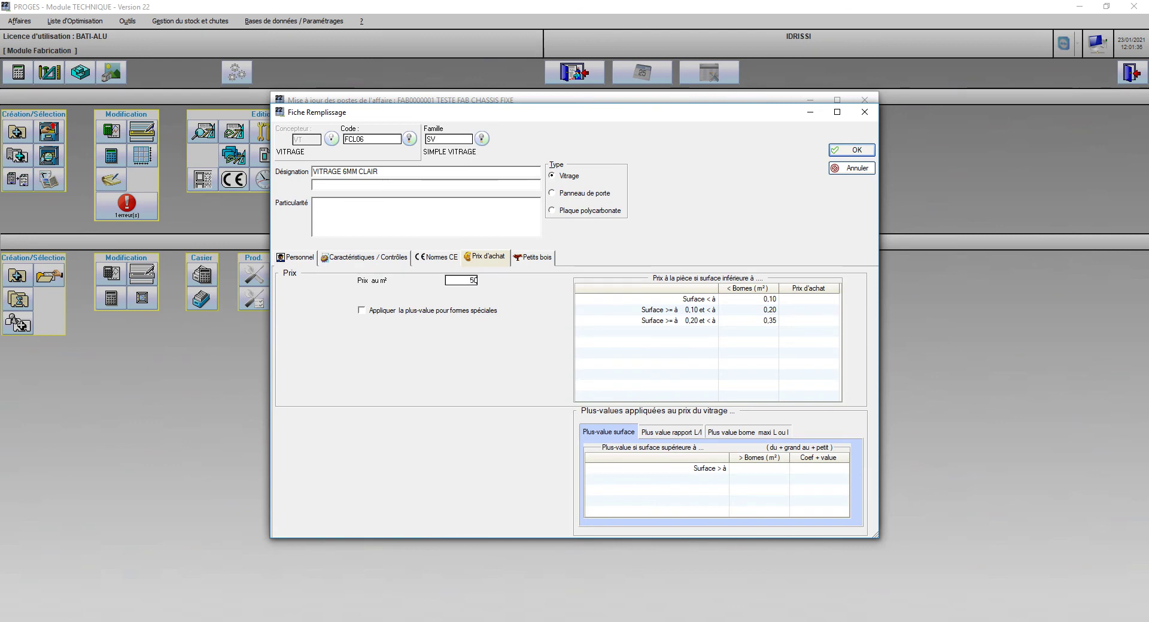
key("Return")
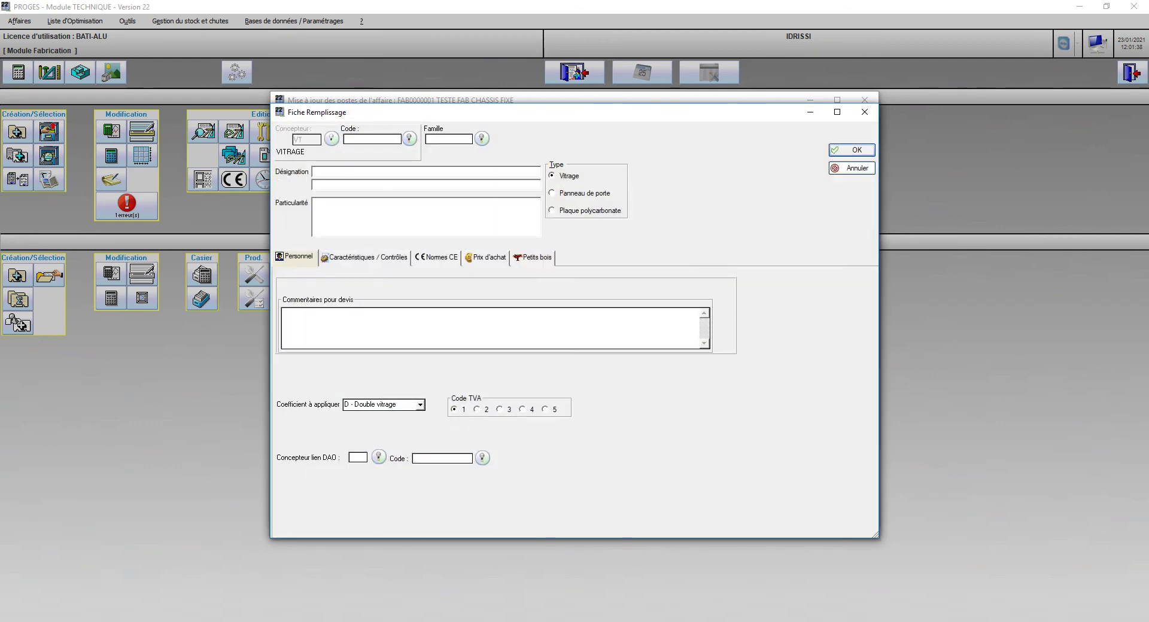
left_click(853, 168)
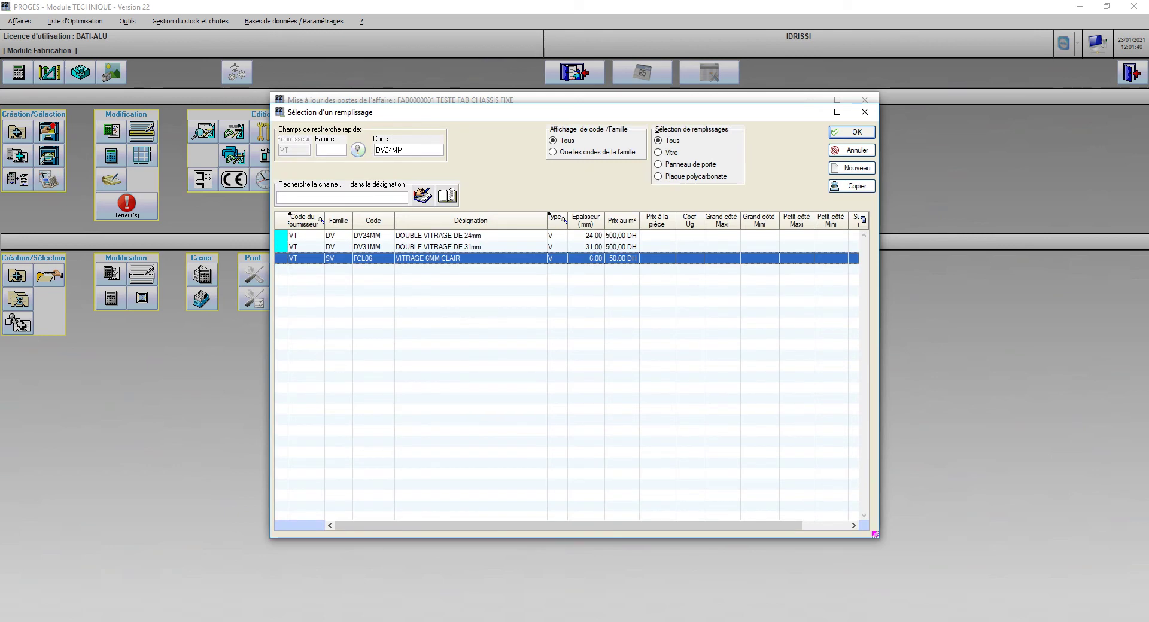
left_click(851, 133)
left_click(623, 372)
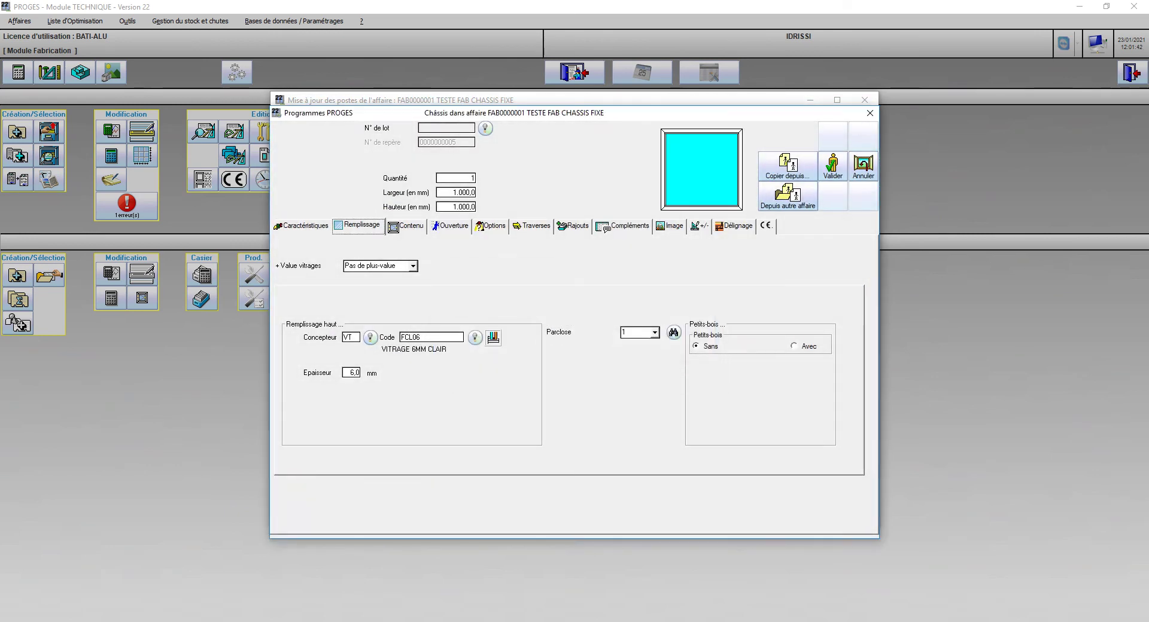
left_click(833, 166)
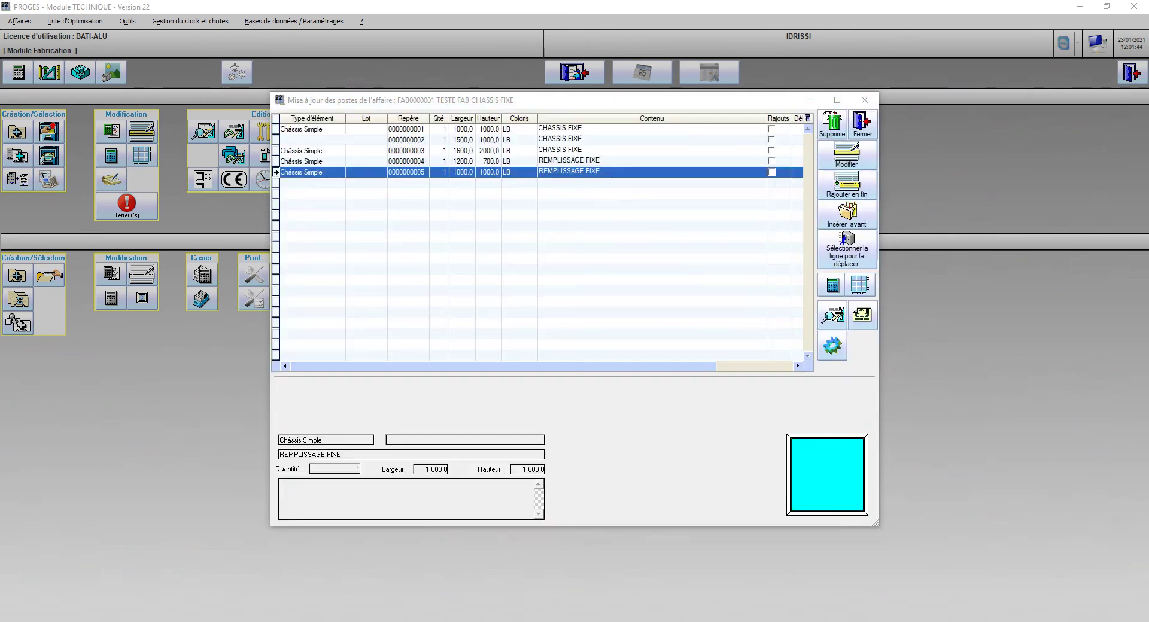
left_click(832, 316)
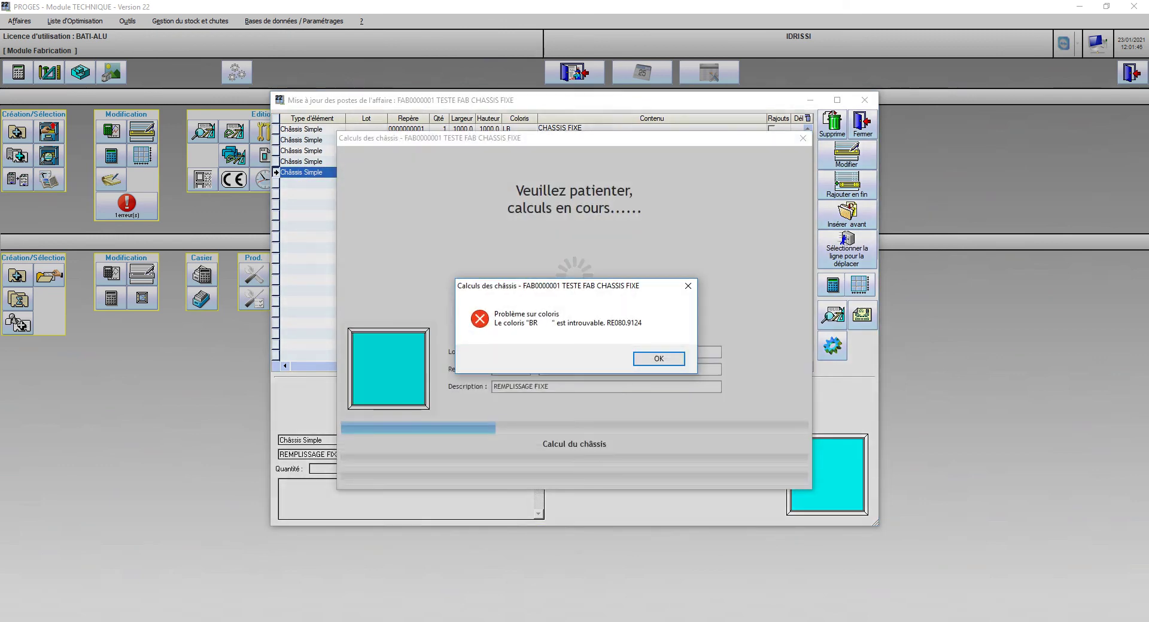
key("Return")
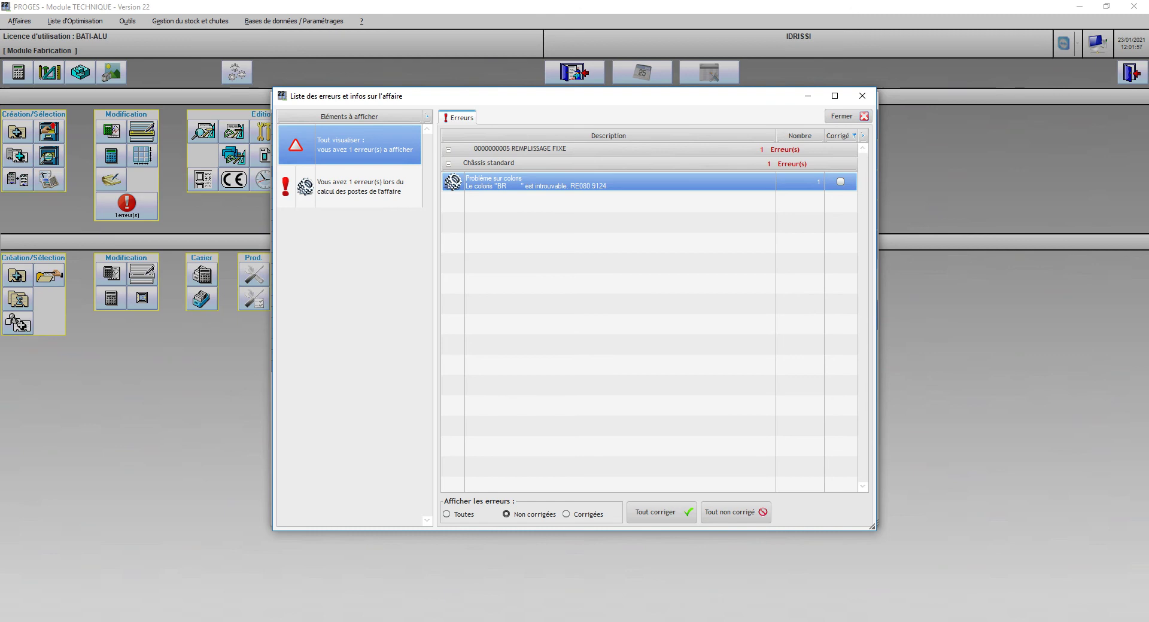
left_click(843, 116)
left_click(856, 117)
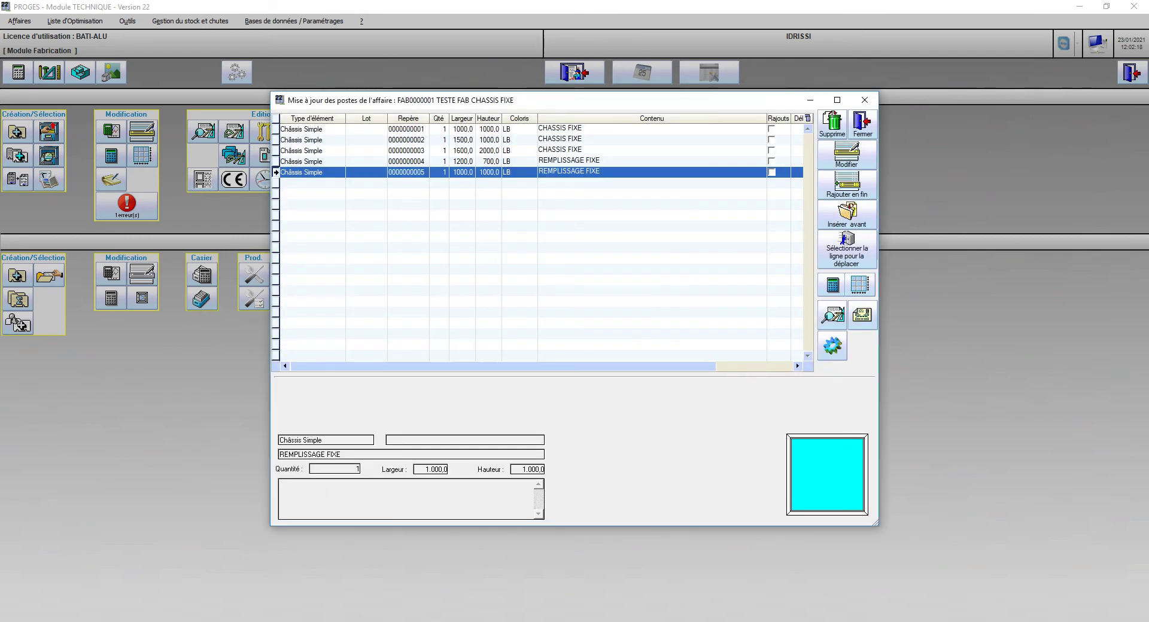
Leave the fabrication module and open the company colour BR for editing in the databases module
left_click(861, 117)
key("Escape")
left_click(150, 21)
left_click(34, 21)
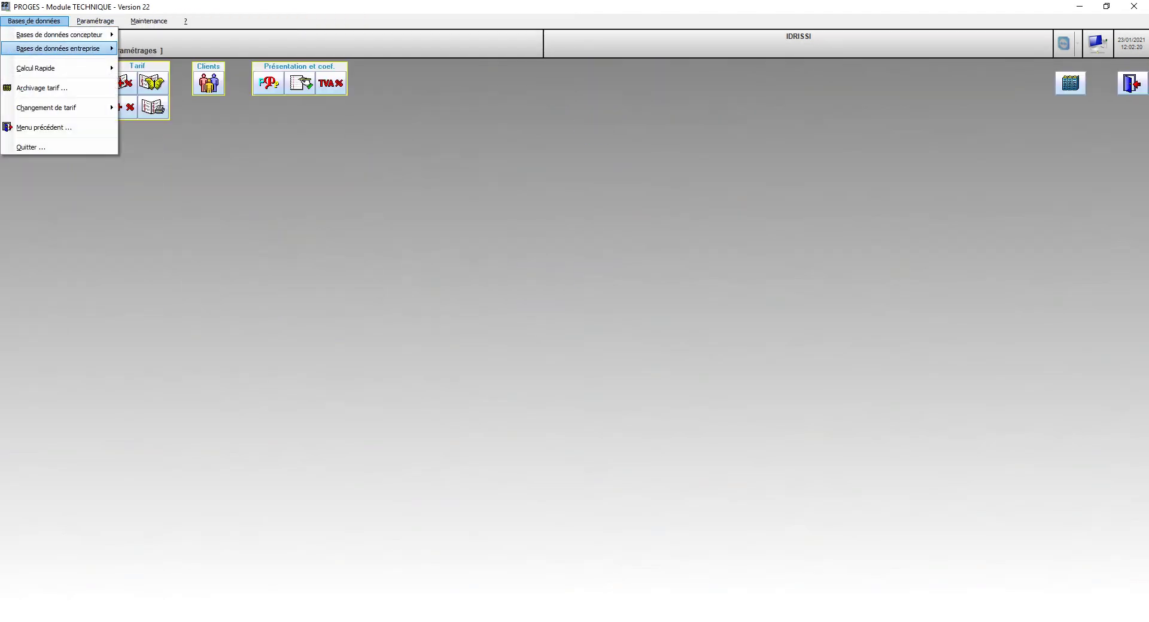
mouse_move(59, 35)
left_click(148, 49)
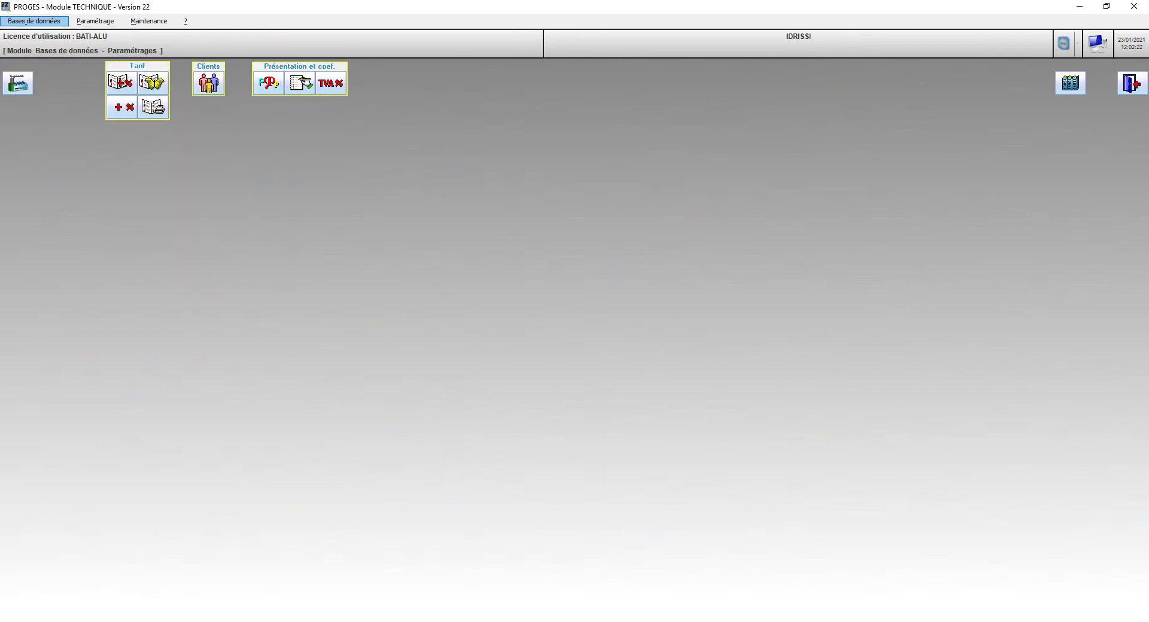
double_click(440, 191)
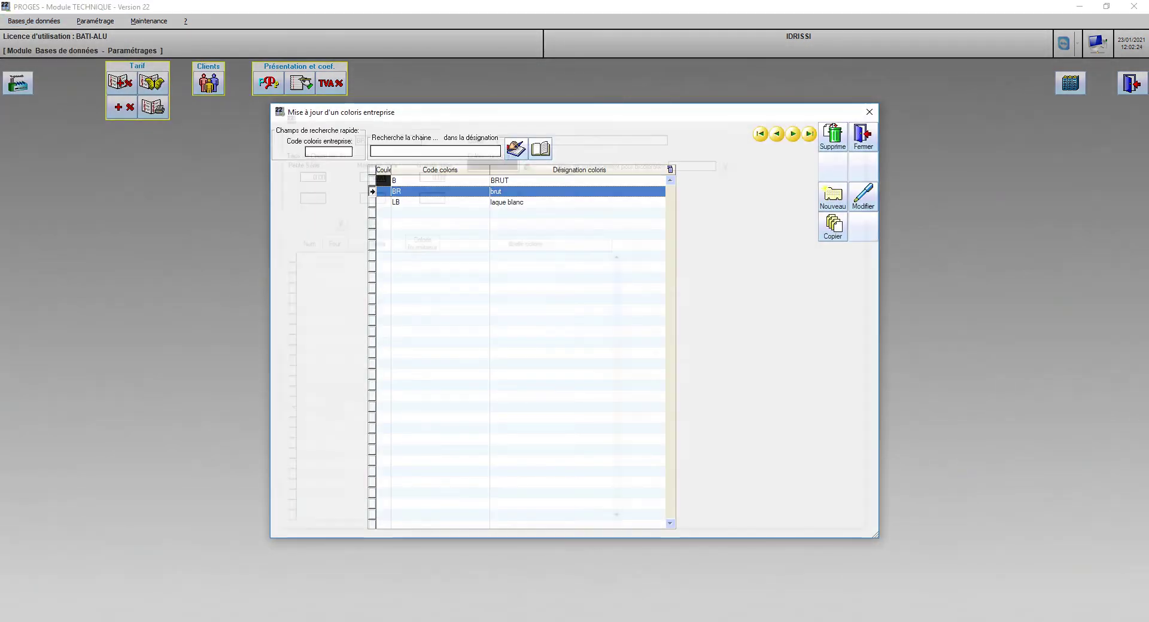
Map line 1 of company colour BR to supplier RE and colour B, declining to fill in the other unassigned colours
left_click(325, 255)
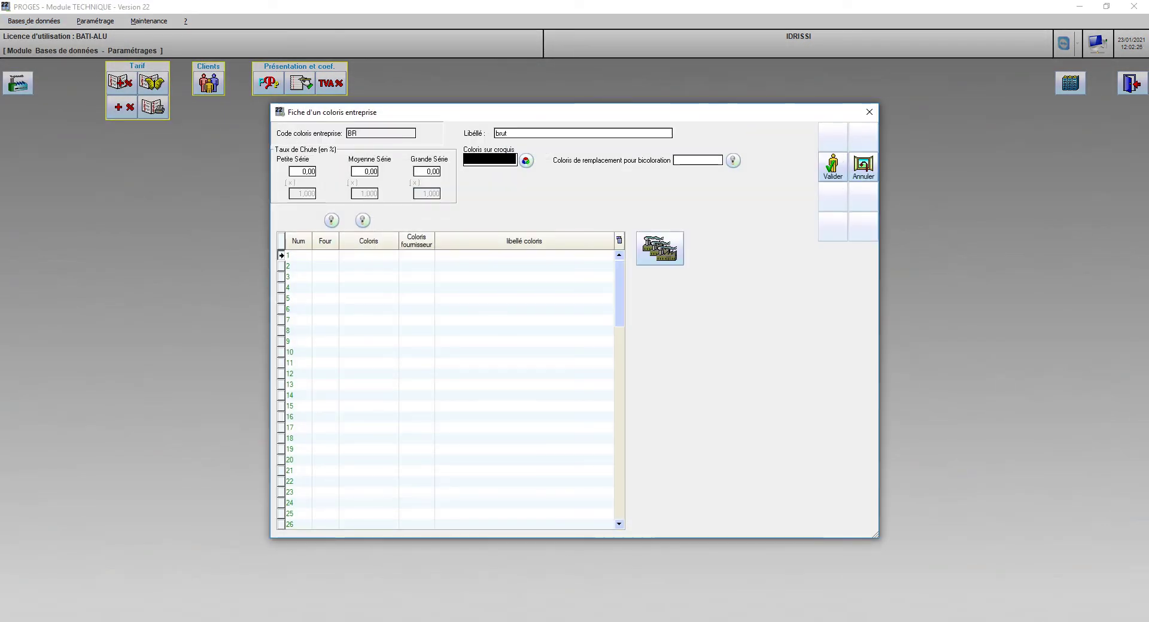
left_click(332, 221)
double_click(513, 141)
left_click(369, 255)
left_click(362, 220)
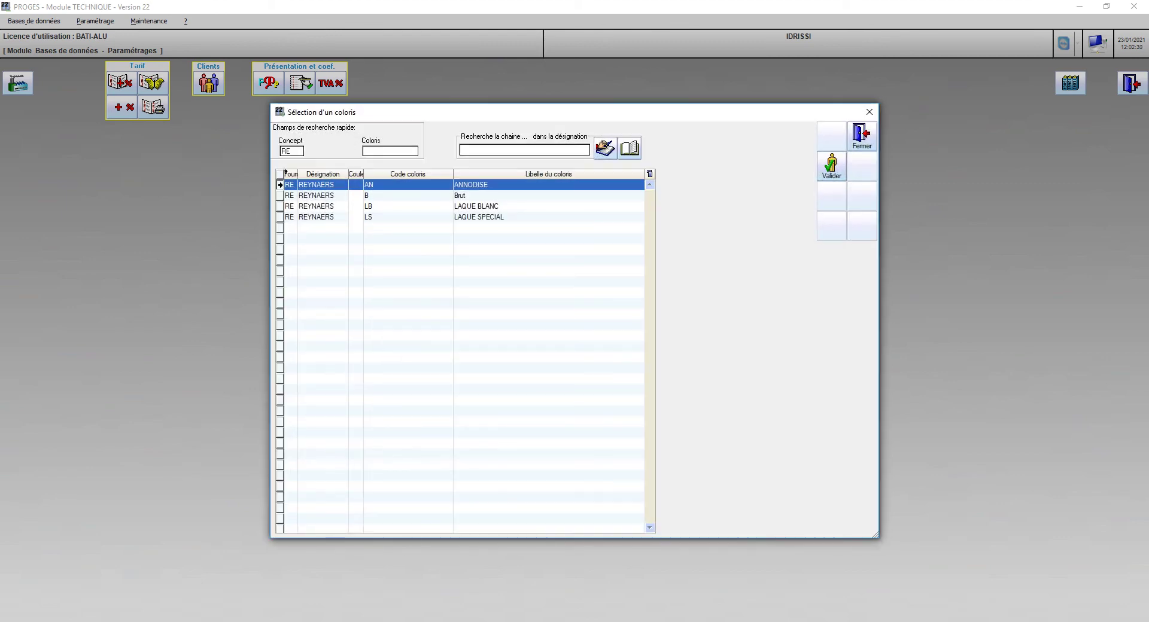
key("Down")
key("Return")
left_click(646, 368)
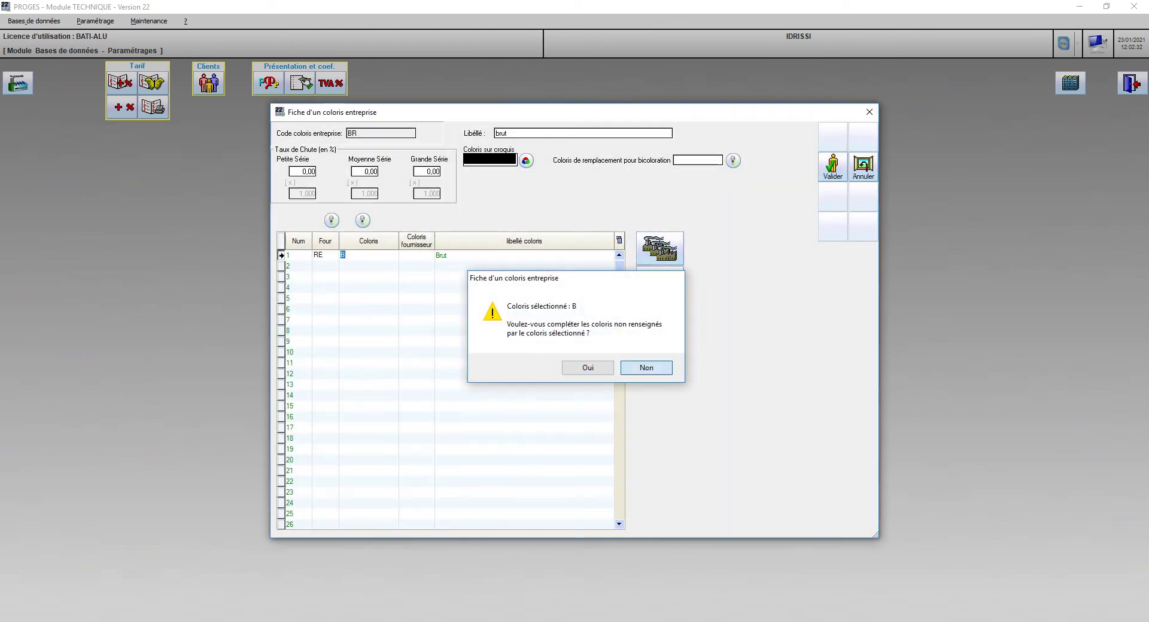
Validate company colour BR, check the supplier mapping of company colour LB and leave the databases module
left_click(832, 167)
left_click(863, 137)
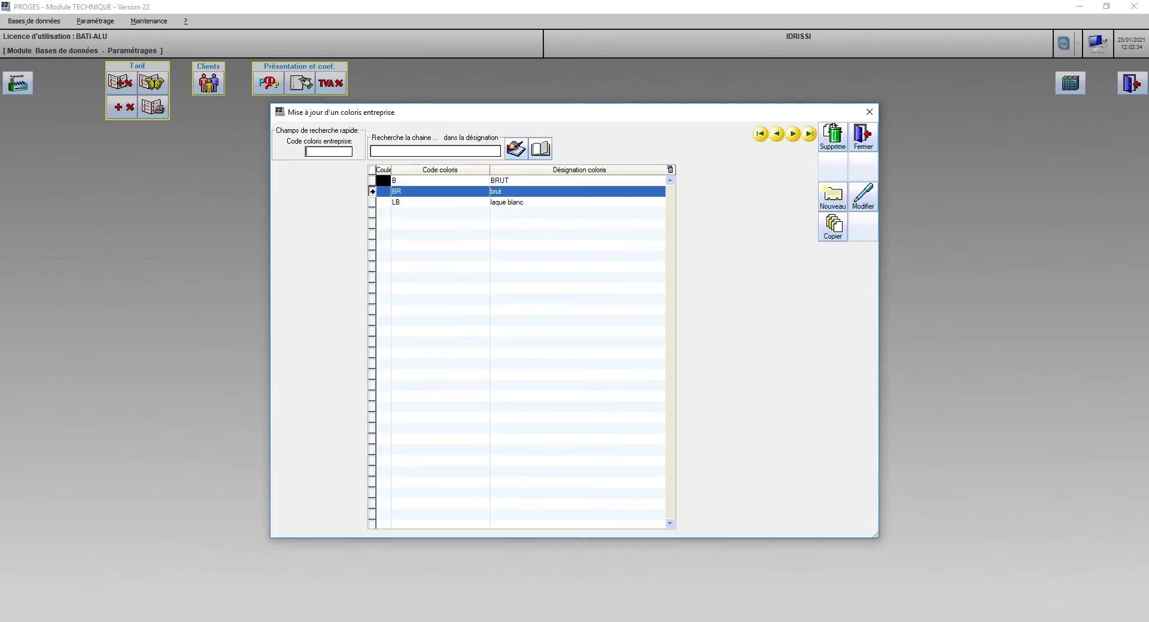
key("Down")
key("Return")
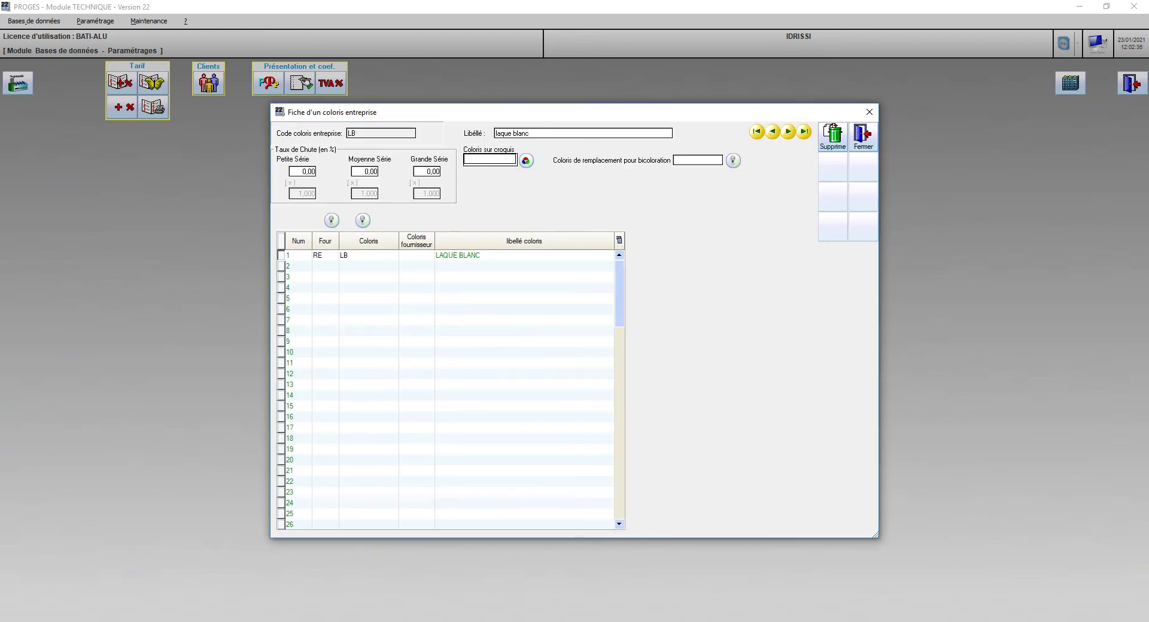
key("Escape")
key("Escape")
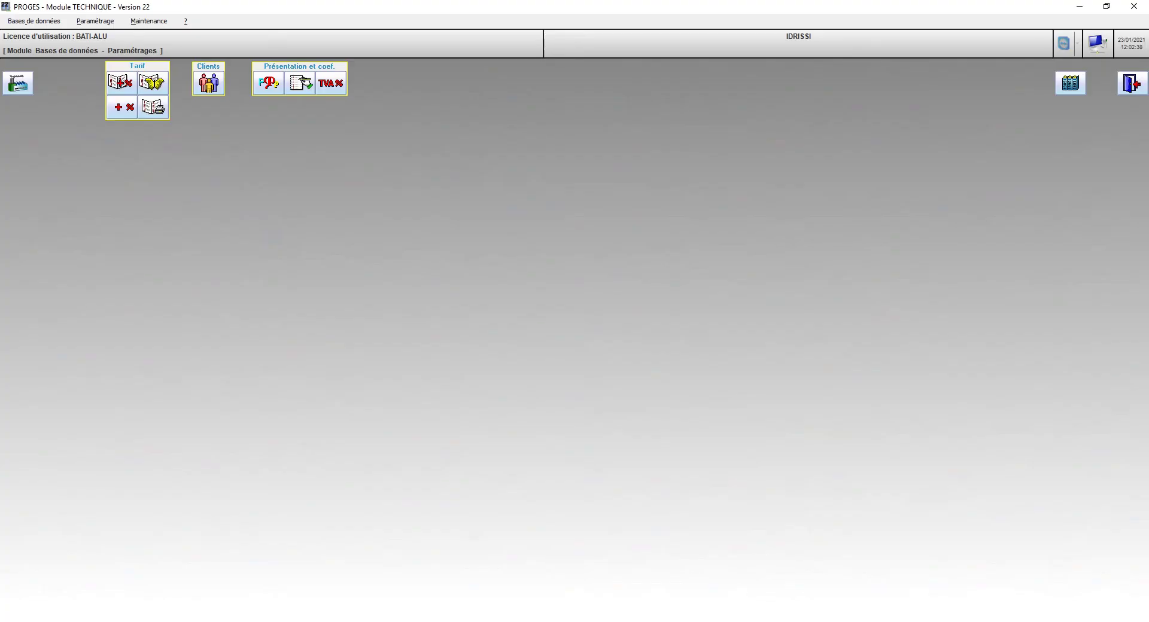
key("Escape")
left_click(142, 132)
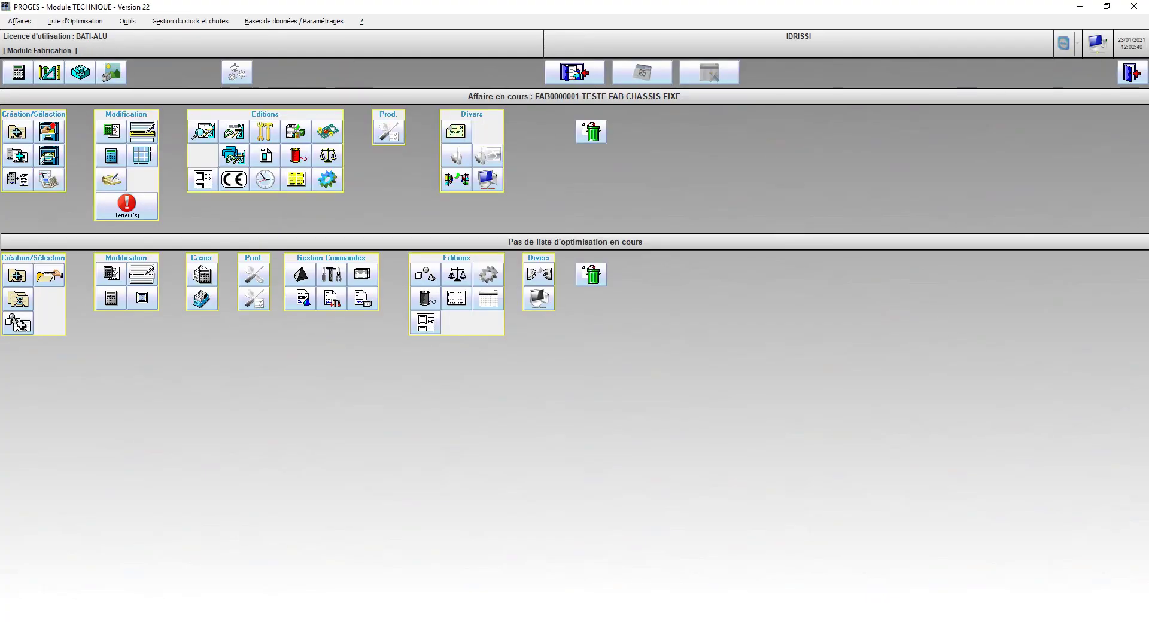
left_click(409, 173)
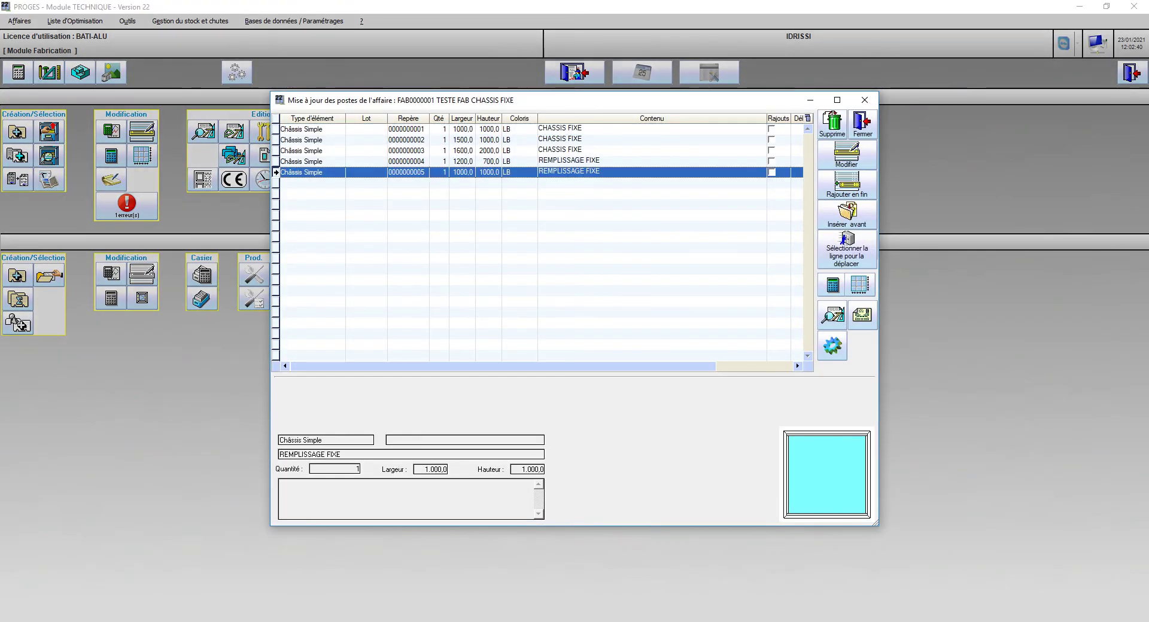
left_click(832, 285)
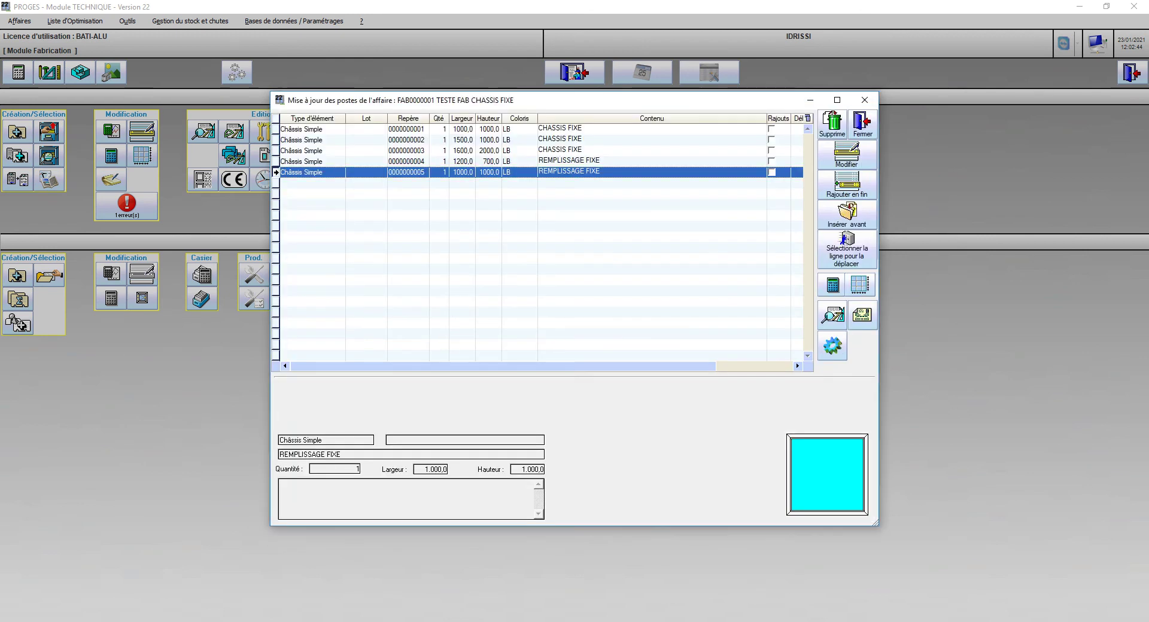
left_click(833, 315)
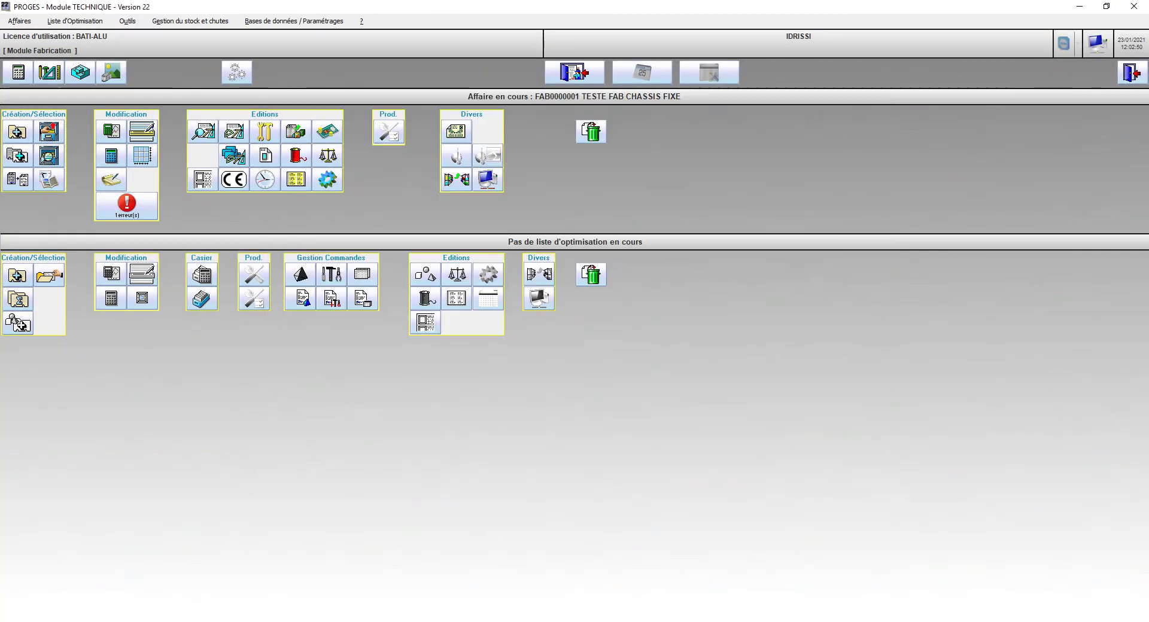
Review the quick-quote colours on the supplier record for REYNAERS in the databases module and close the record
left_click(294, 21)
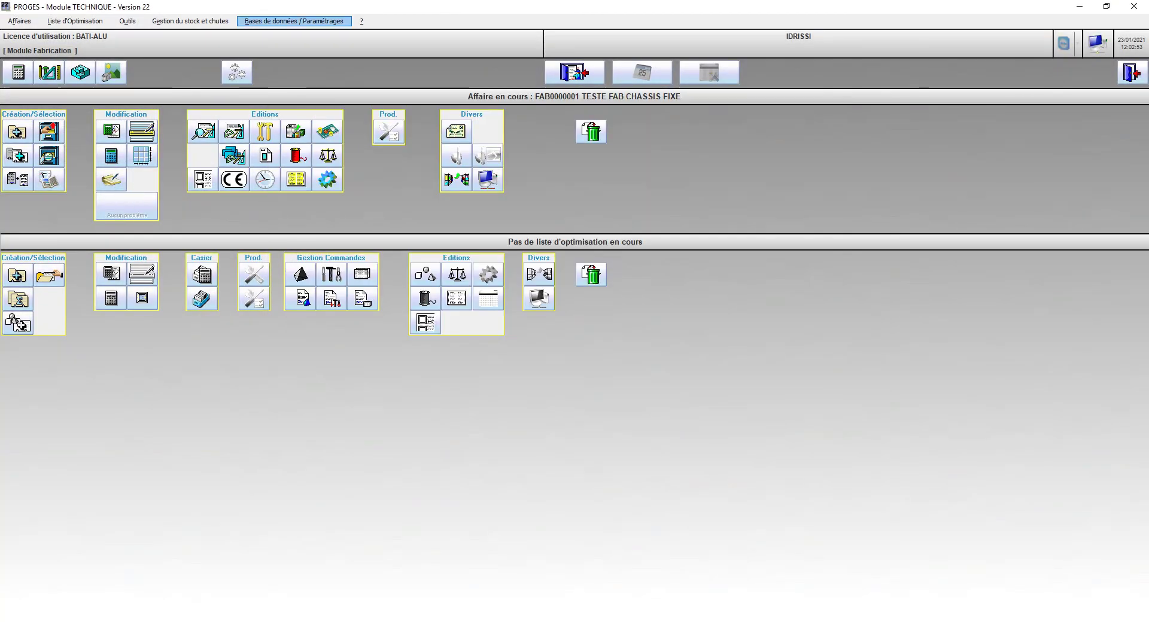
left_click(34, 21)
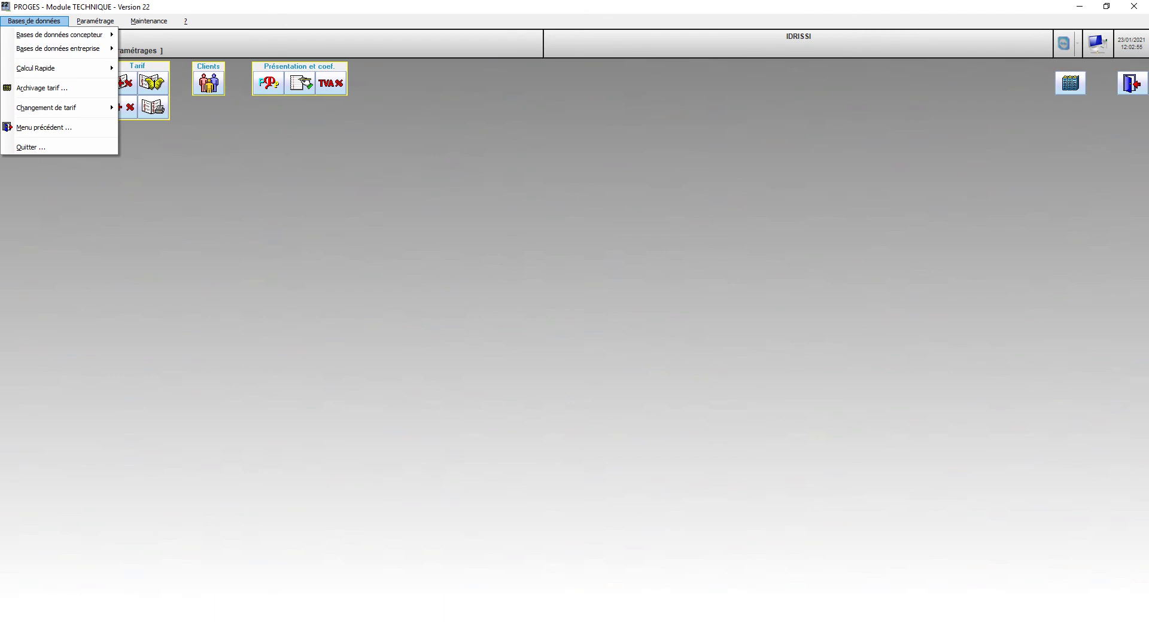
key("Down")
key("Right")
key("Down")
key("Return")
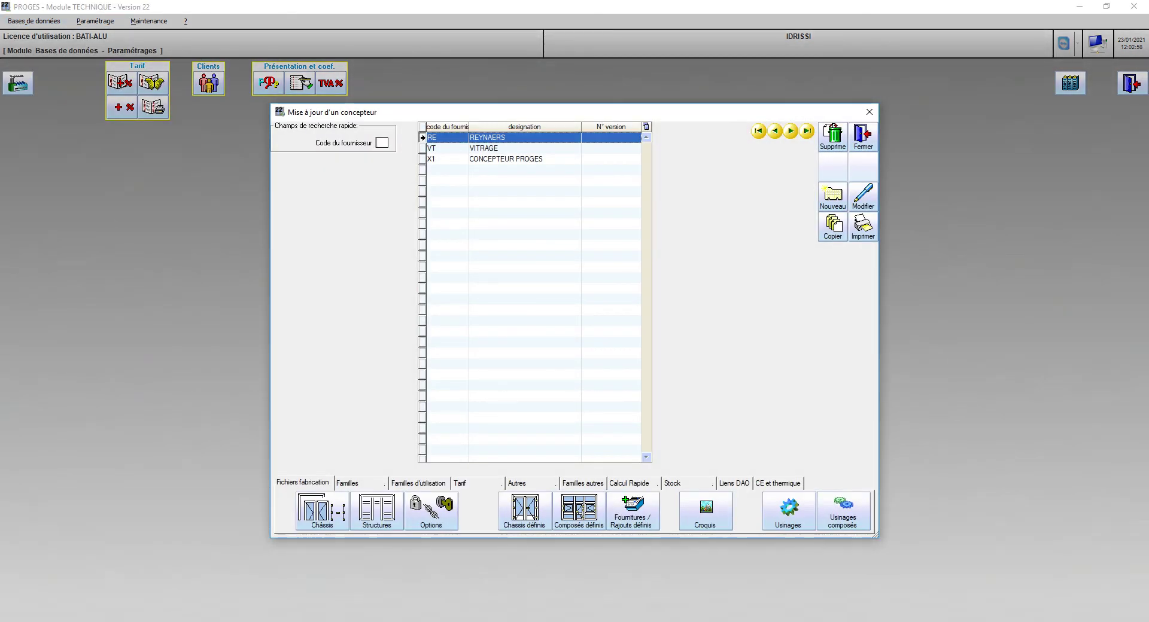
left_click(863, 196)
left_click(436, 182)
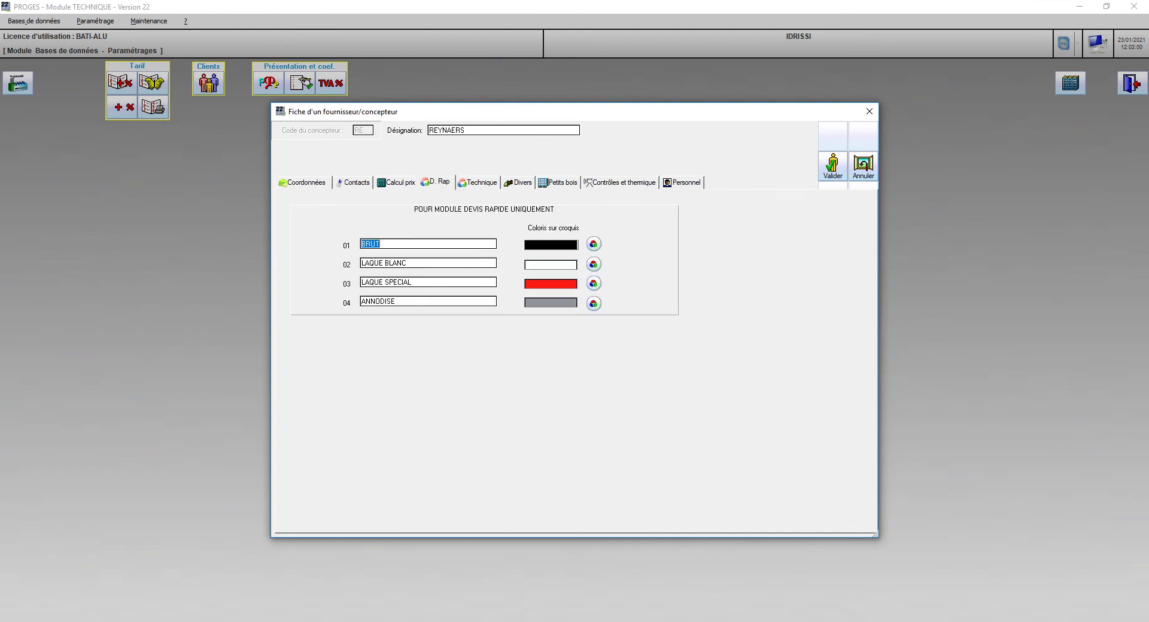
key("Escape")
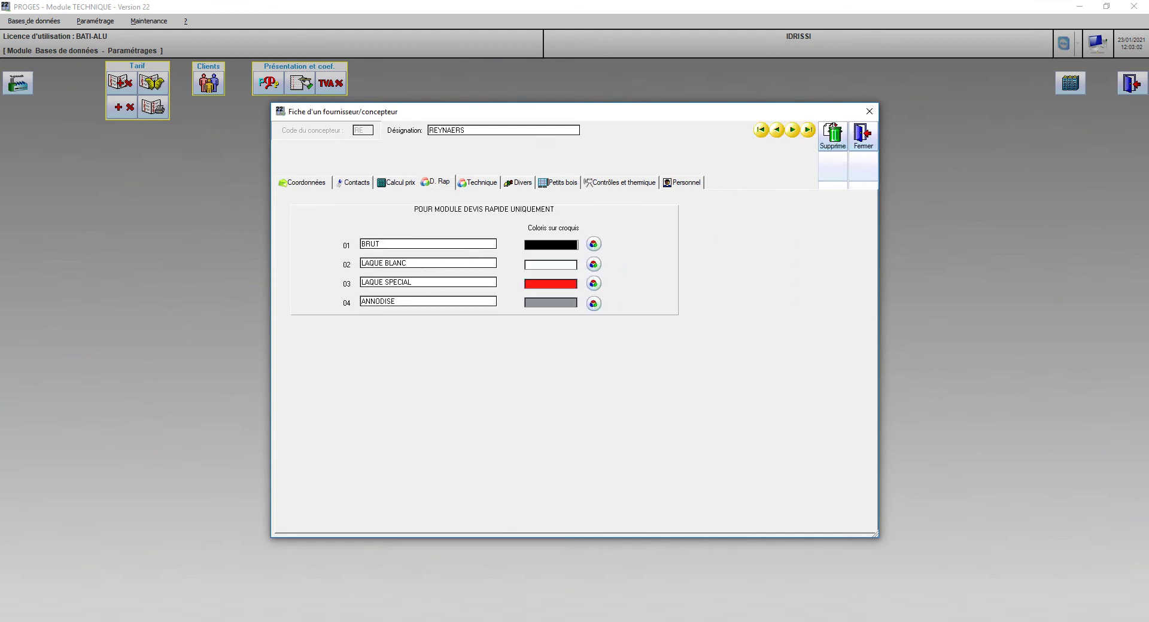
key("Escape")
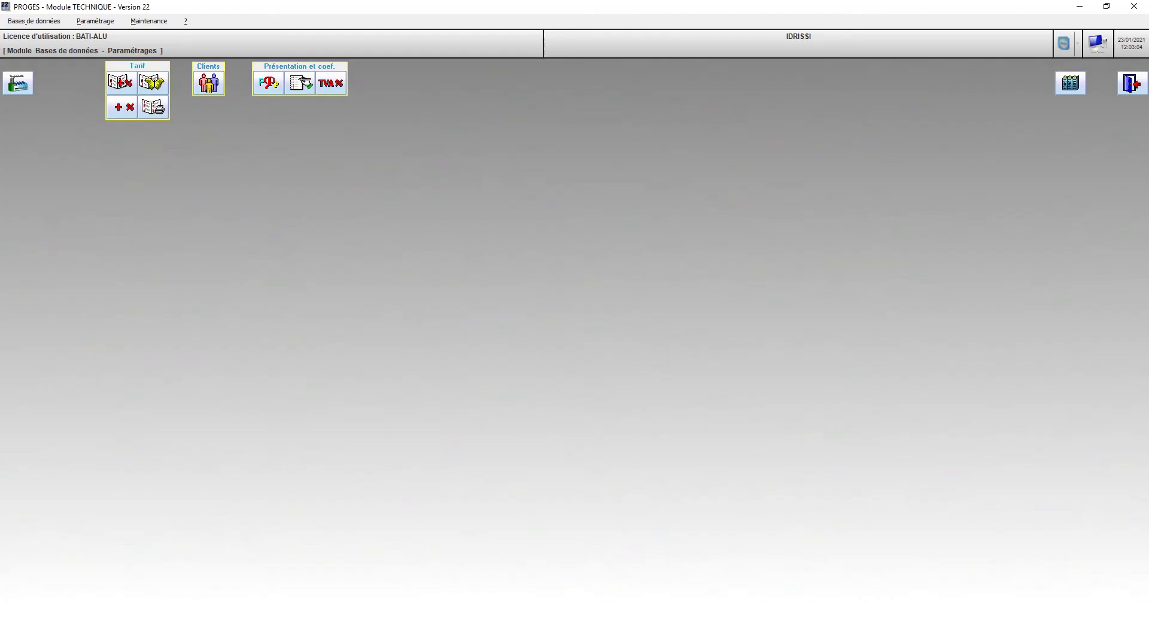
Create company colour LS with the label LAQUE SPECIALE and RAL 2003 as its sketch colour
key("alt+d")
key("Down")
key("Right")
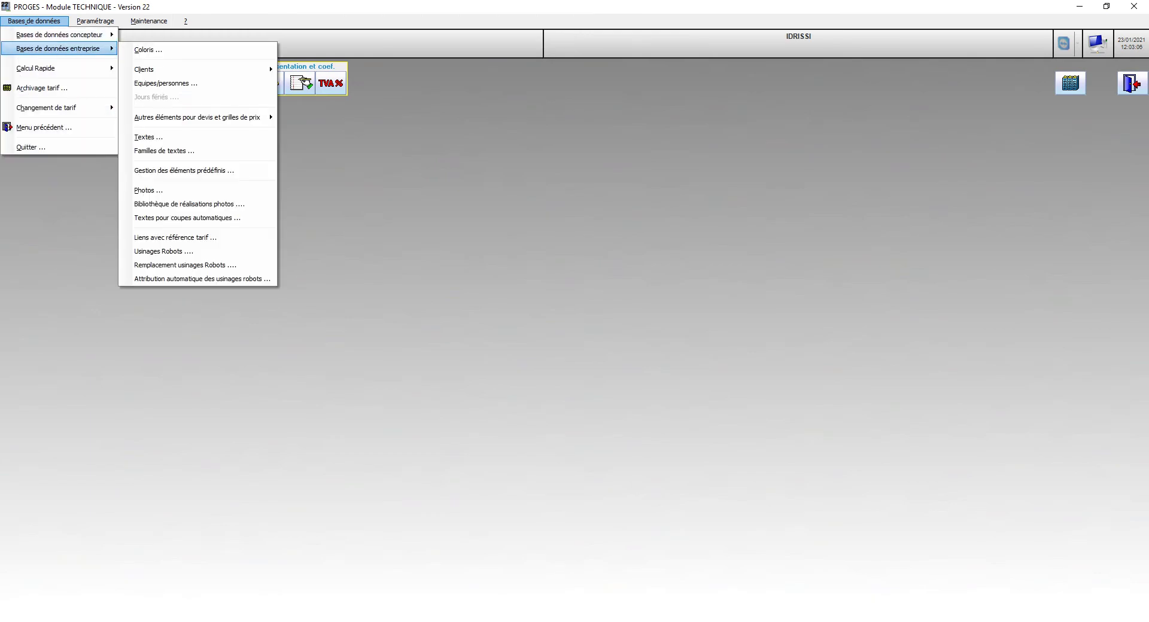
key("Down")
key("Return")
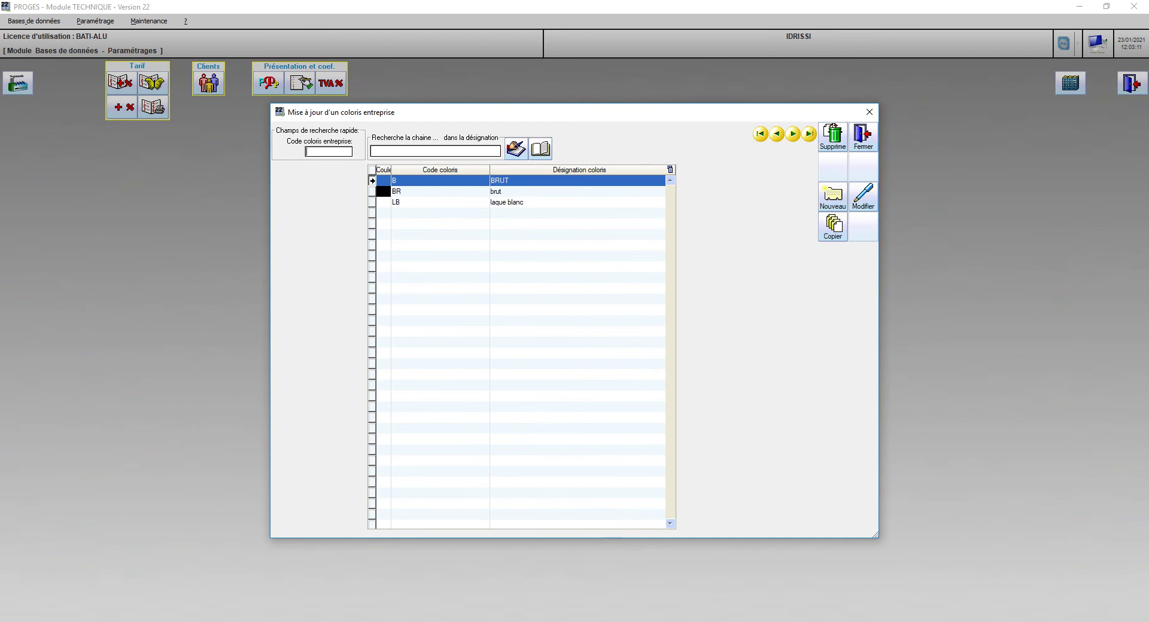
left_click(833, 197)
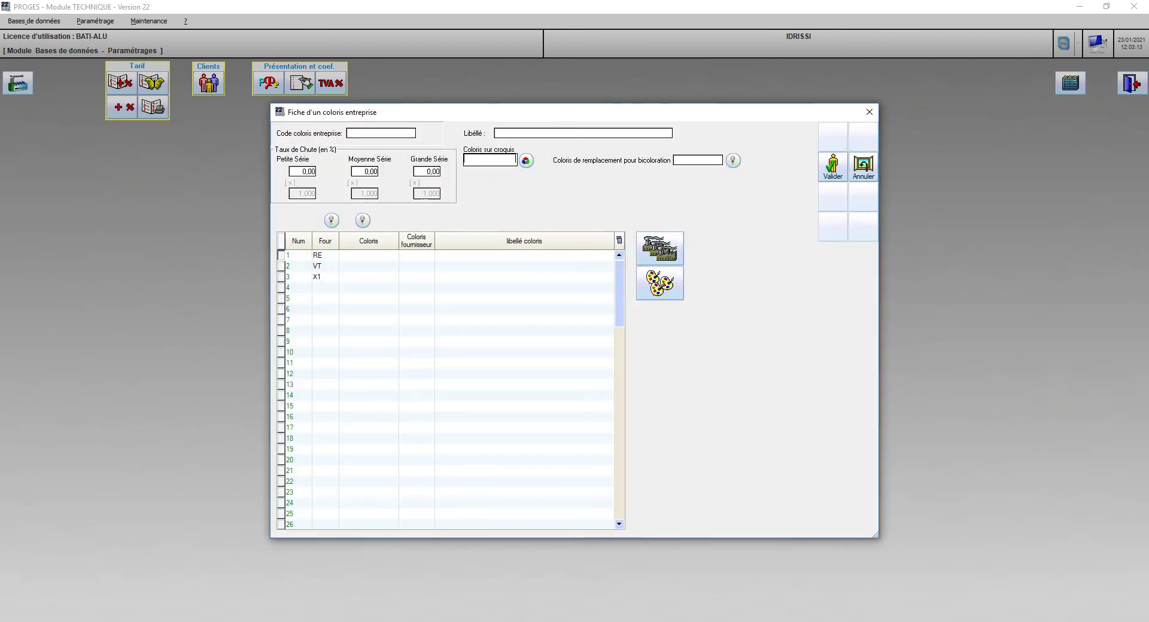
type("LS")
type("LAQUE SPECIALE")
left_click(526, 161)
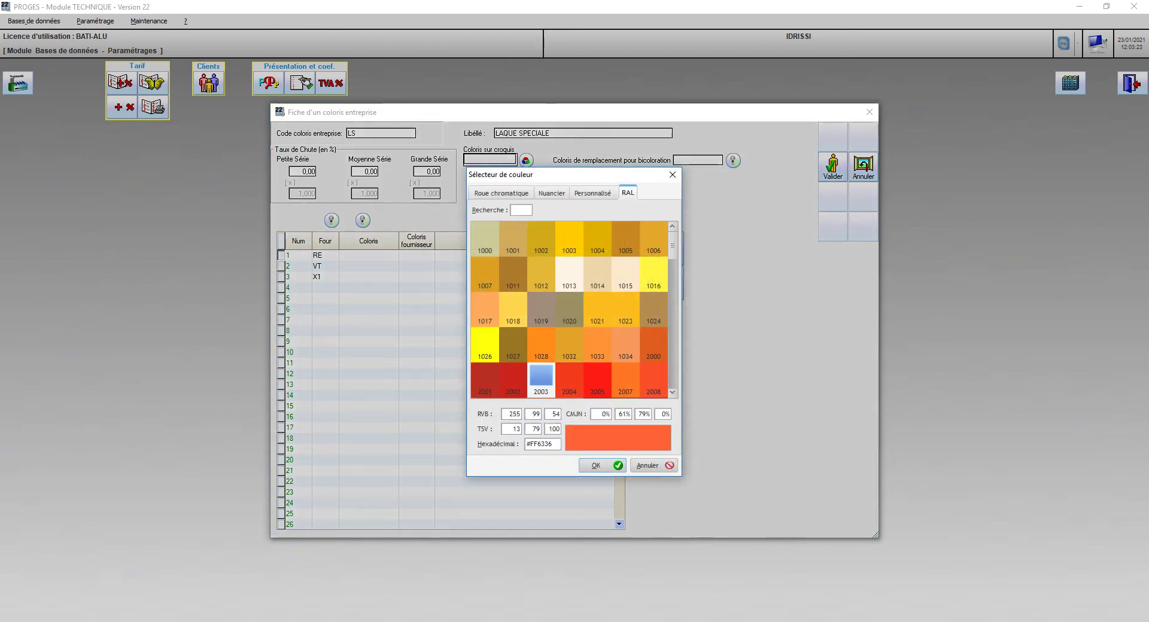
left_click(596, 466)
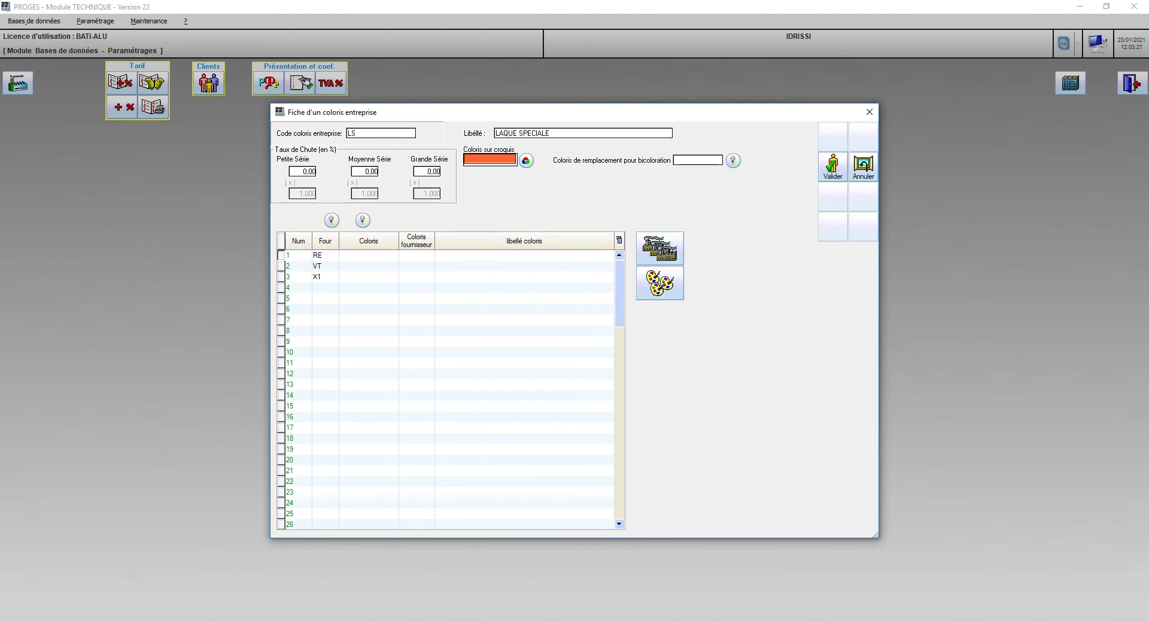
Map the RE line of company colour LS to supplier colour LS, declining to fill in the other unassigned colours
left_click(366, 256)
left_click(363, 220)
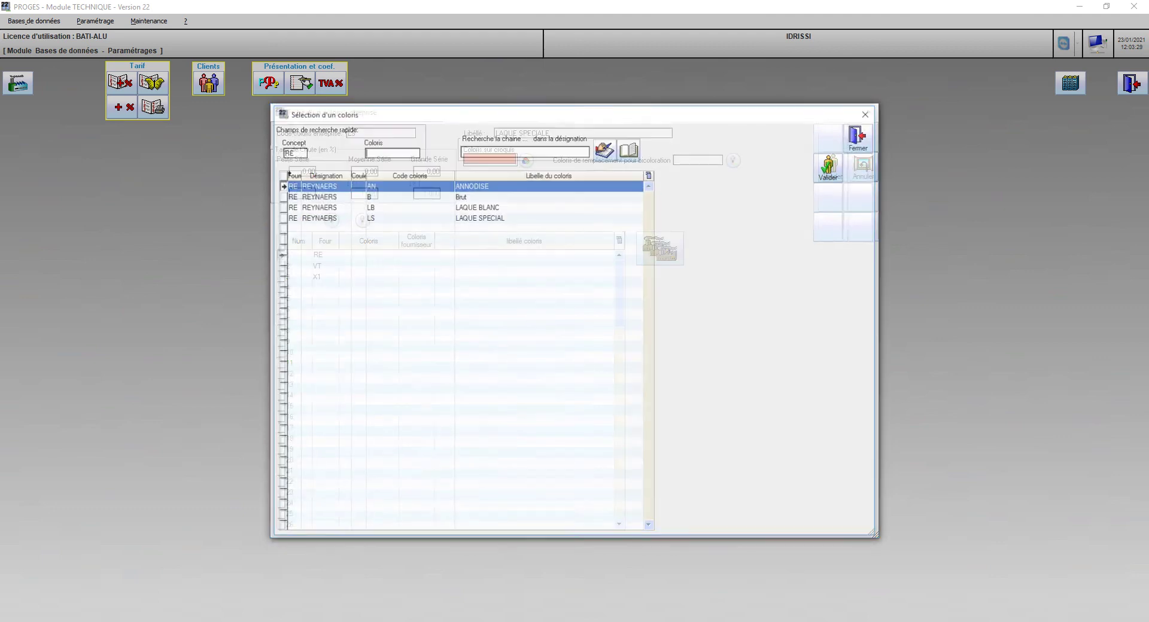
double_click(364, 217)
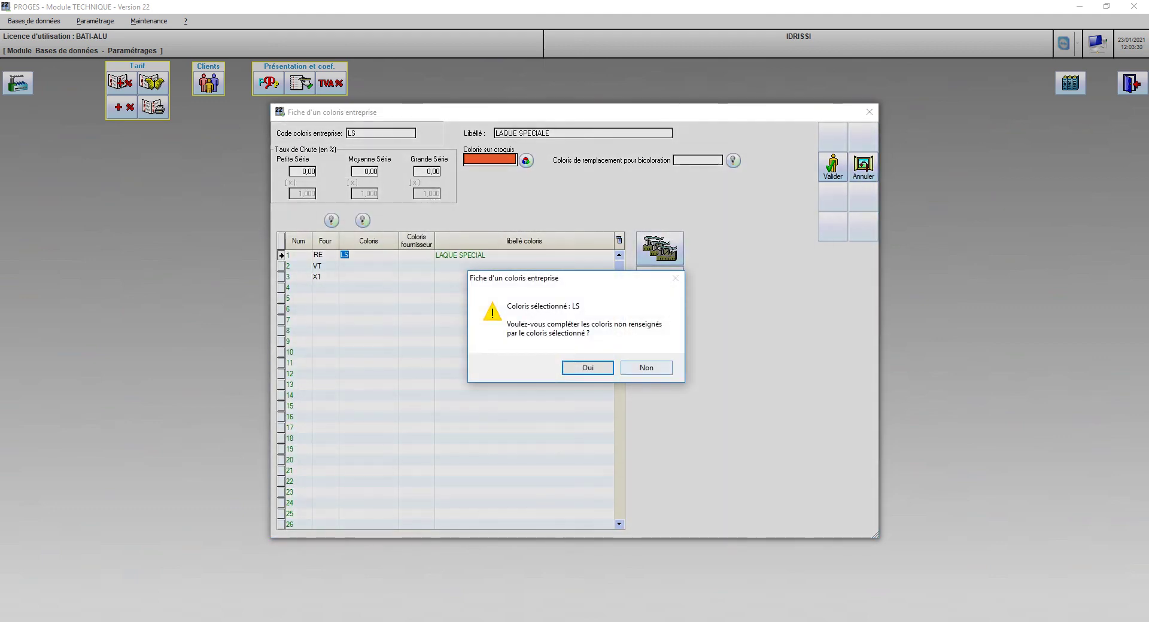
left_click(646, 369)
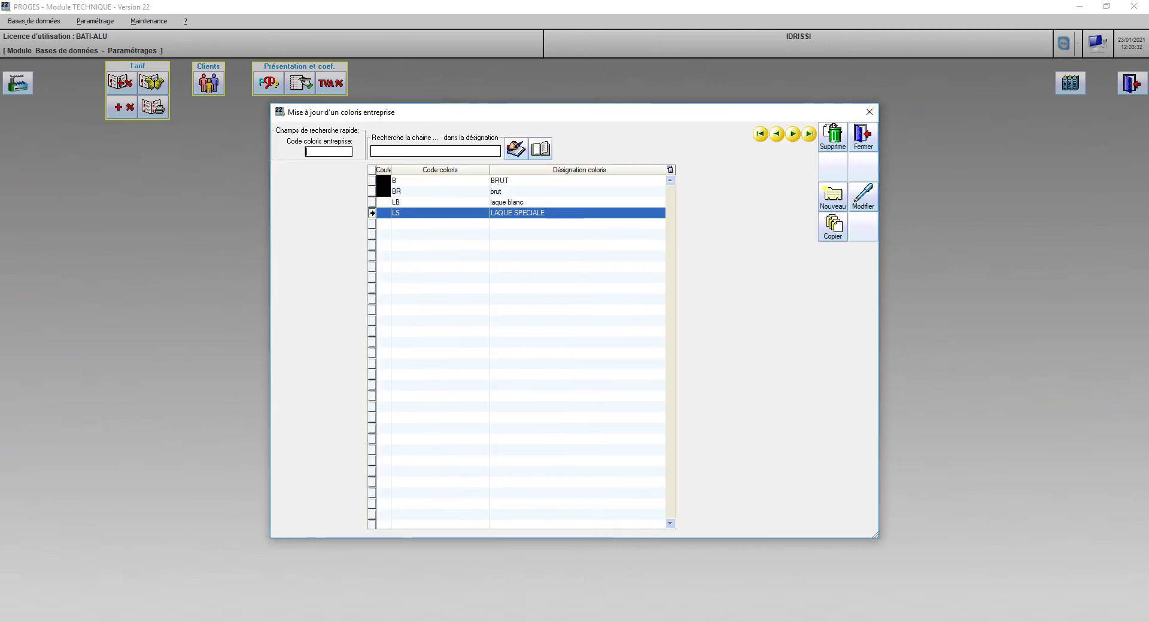
Check the supplier mapping saved for company colour LS and return to the fabrication module
double_click(518, 214)
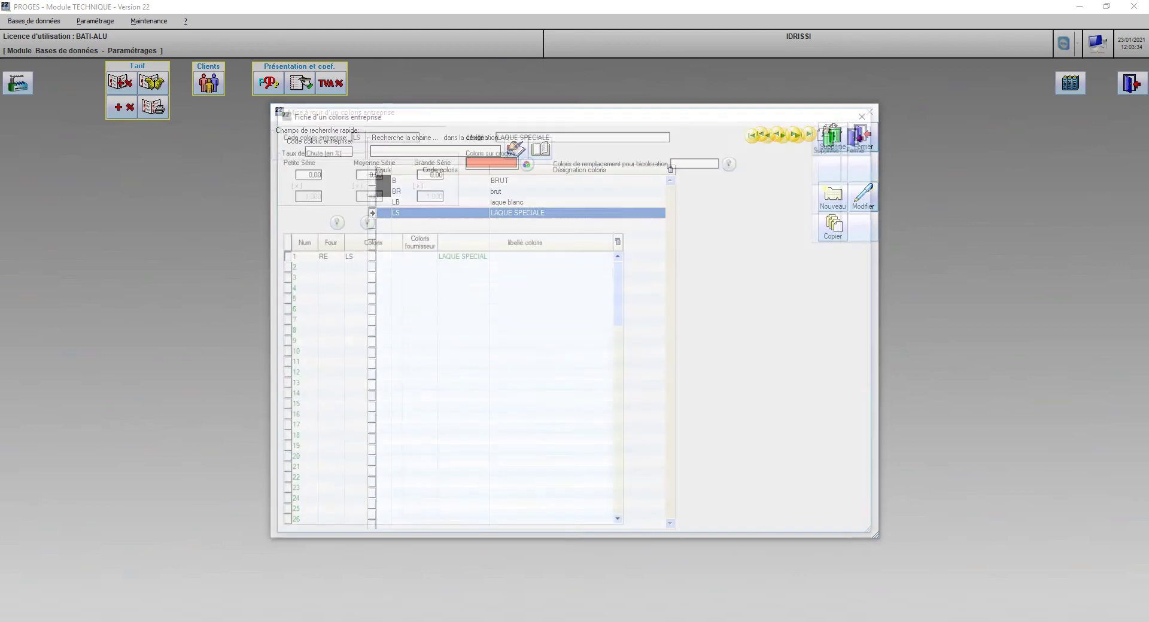
key("Escape")
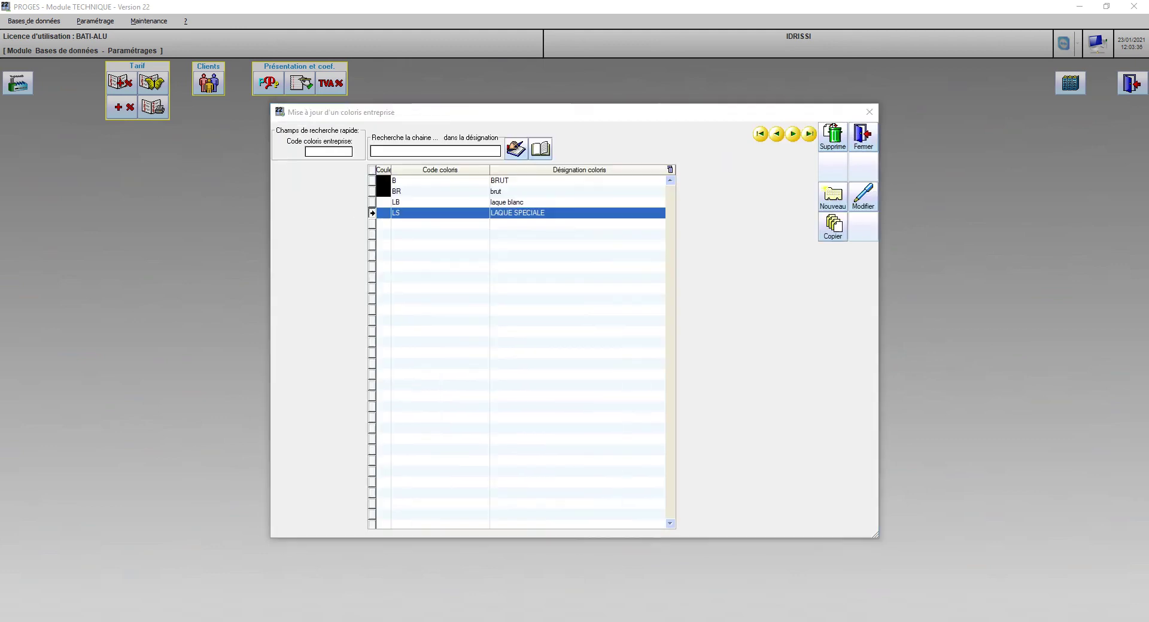
key("Escape")
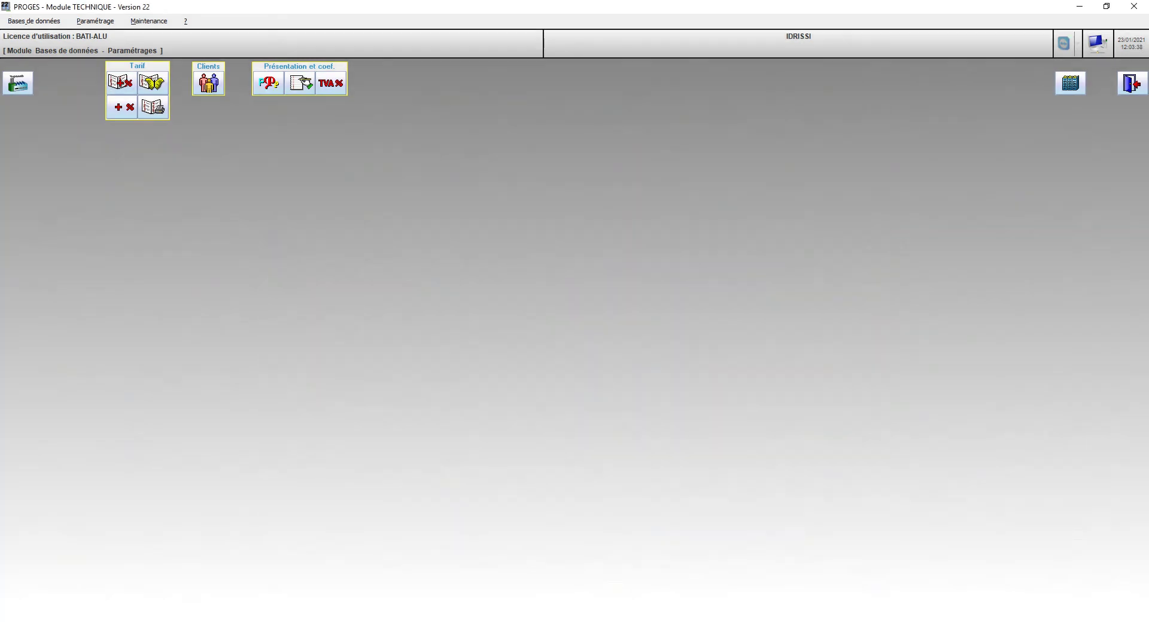
key("Escape")
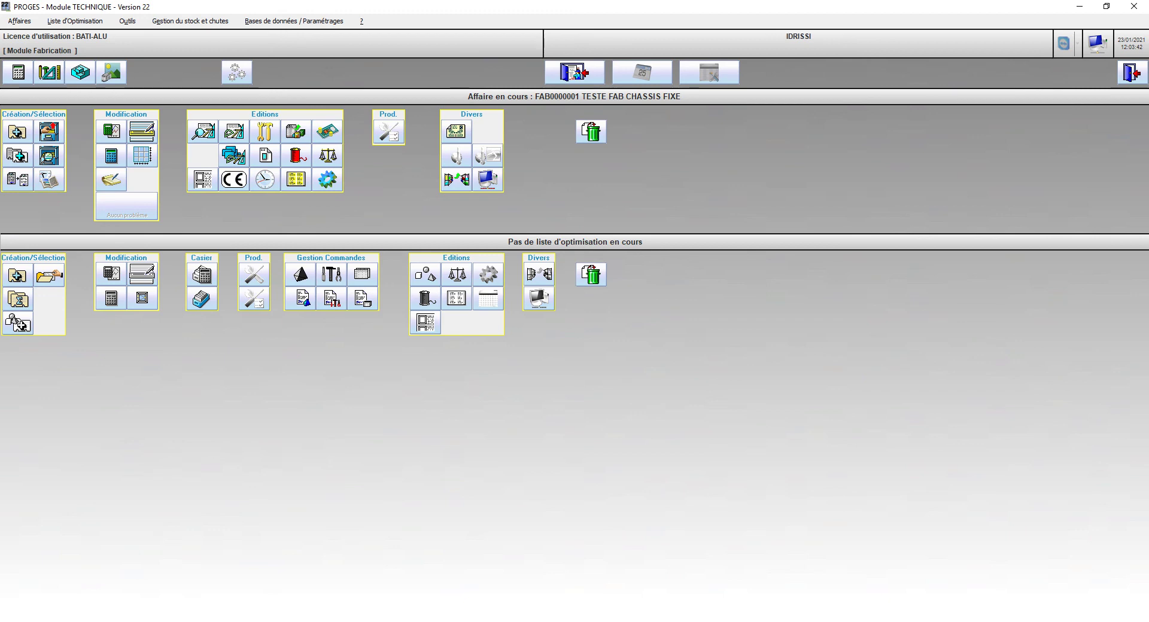
View the default settings offered for a new project, cancel its creation and leave the fabrication module
left_click(17, 132)
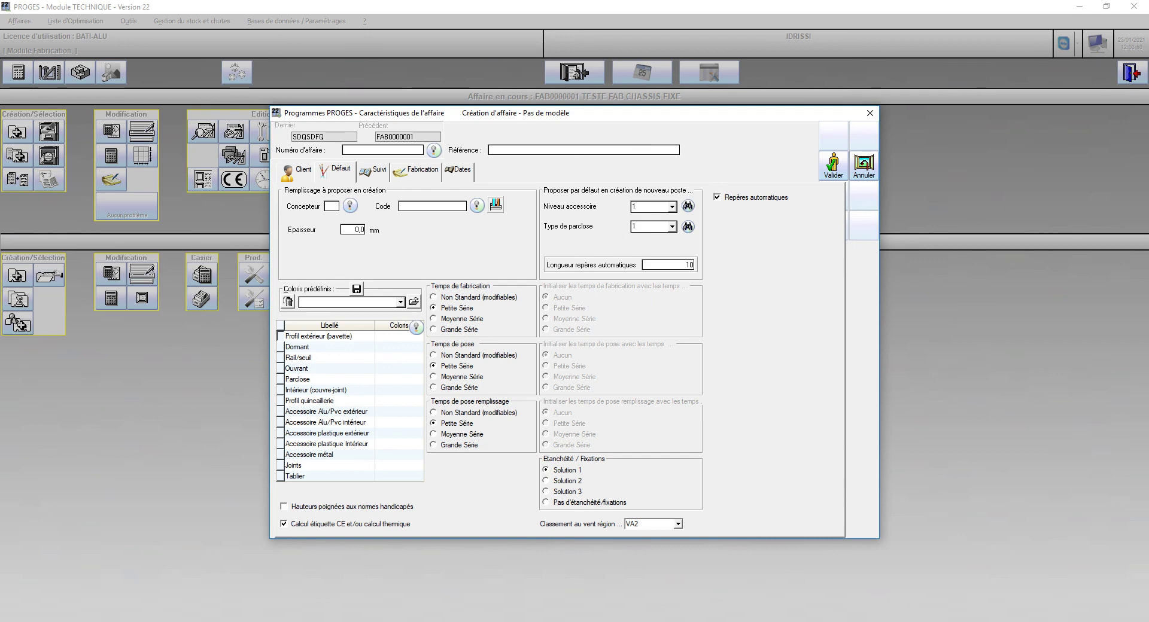
left_click(864, 166)
left_click(574, 72)
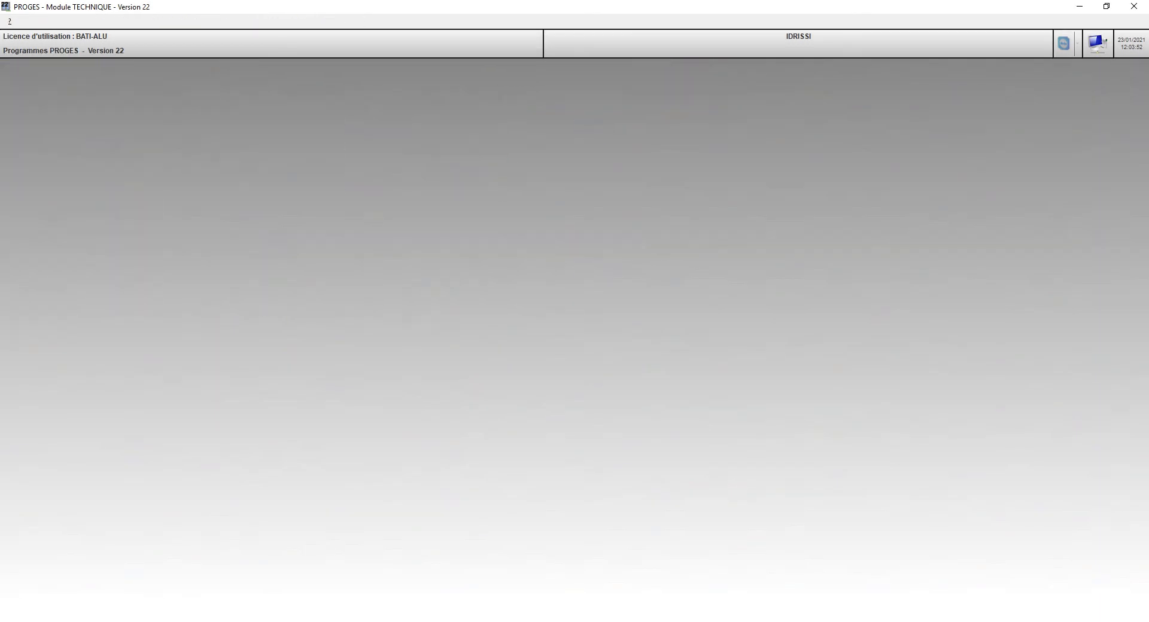
left_click(19, 236)
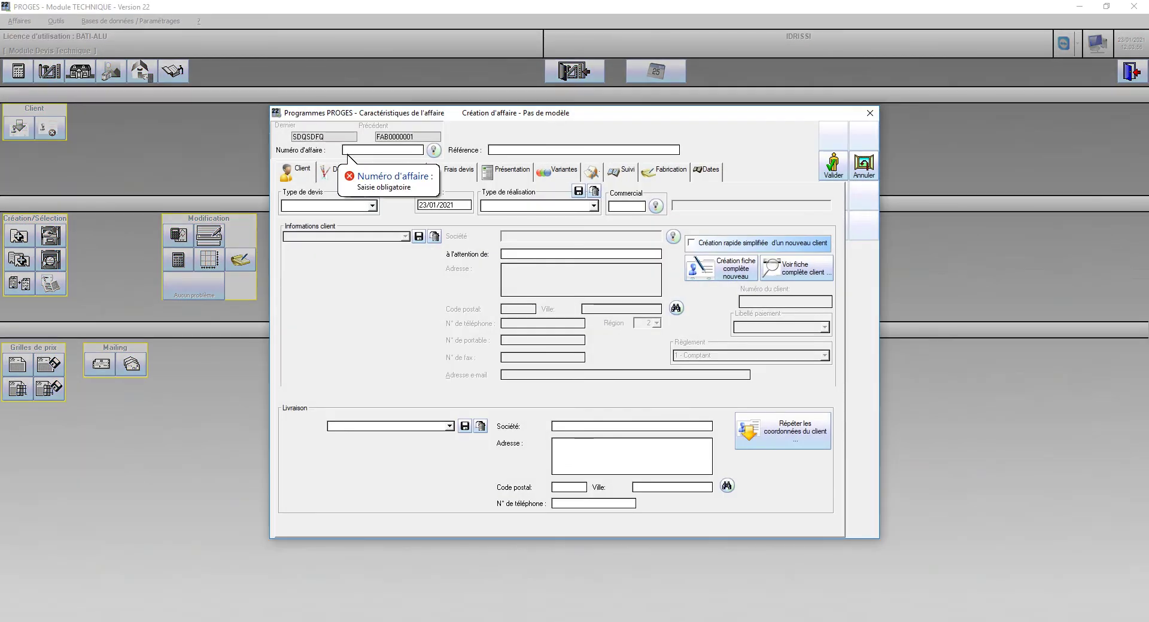
type("DD")
left_click(336, 171)
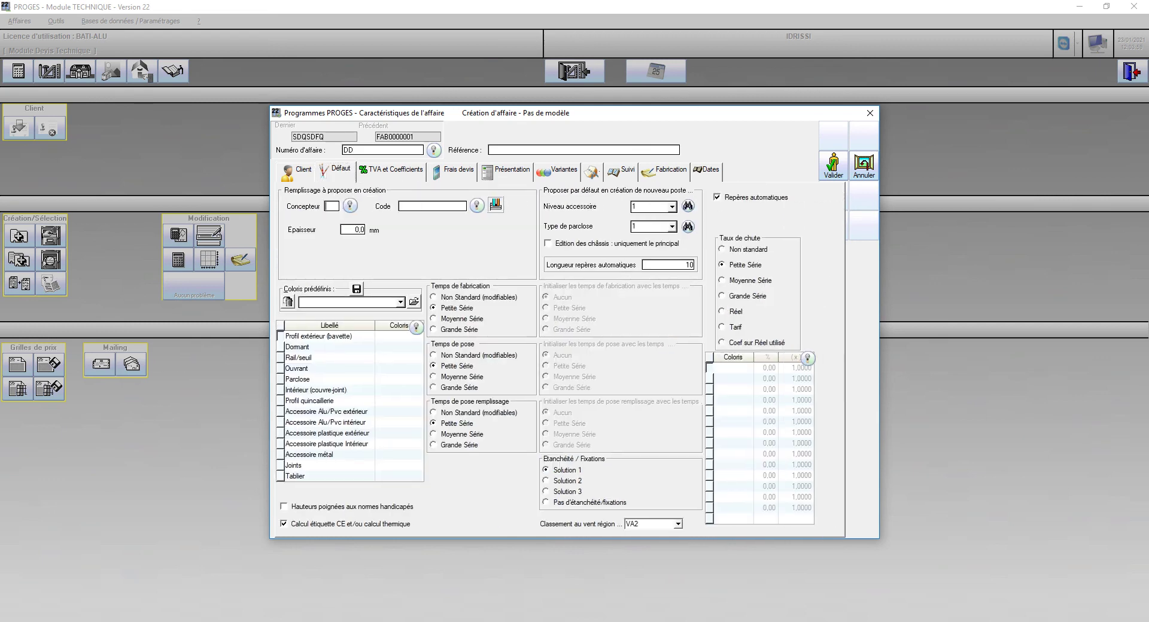
key("Escape")
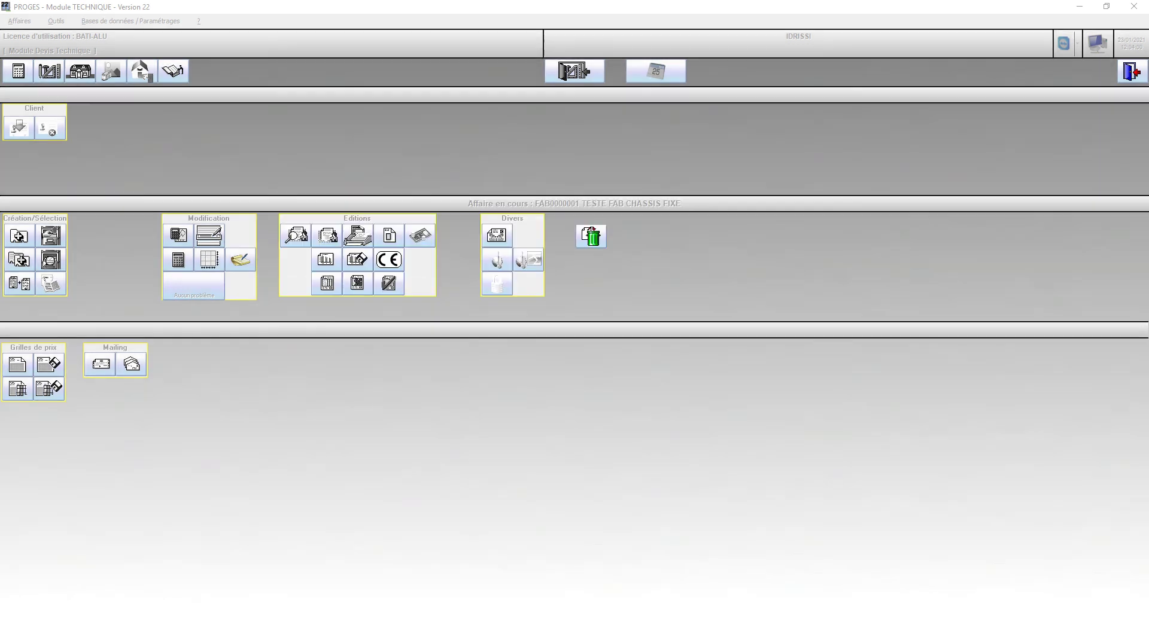
Examine the default infill and colour assignments in the characteristics of project FAB0000001 in the technical quote module
left_click(179, 236)
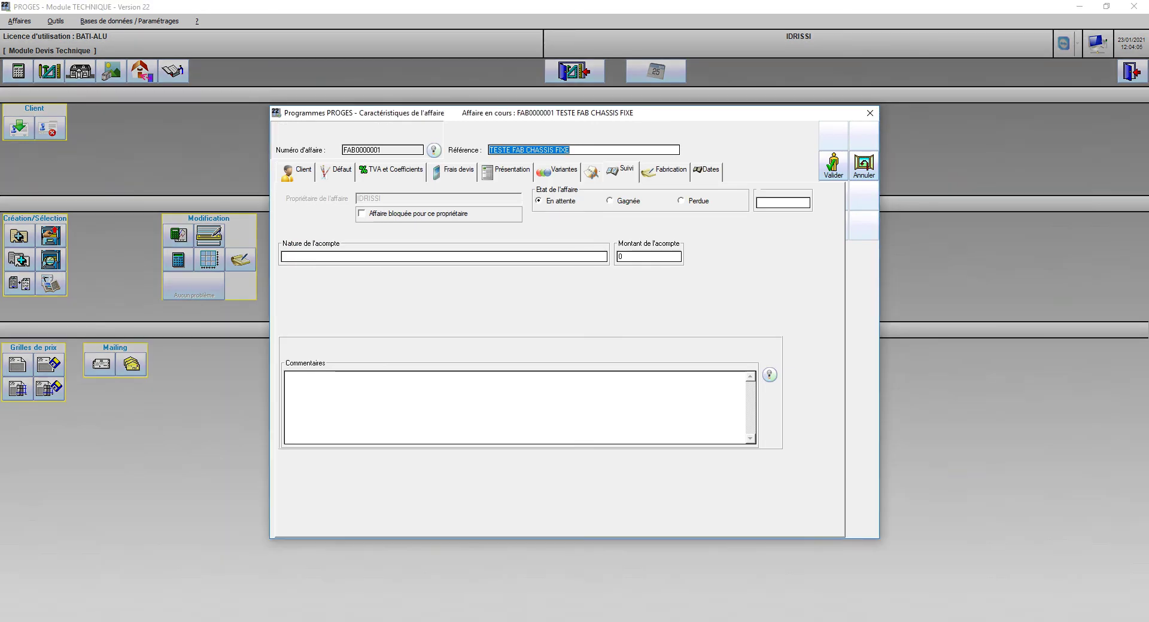
key("Return")
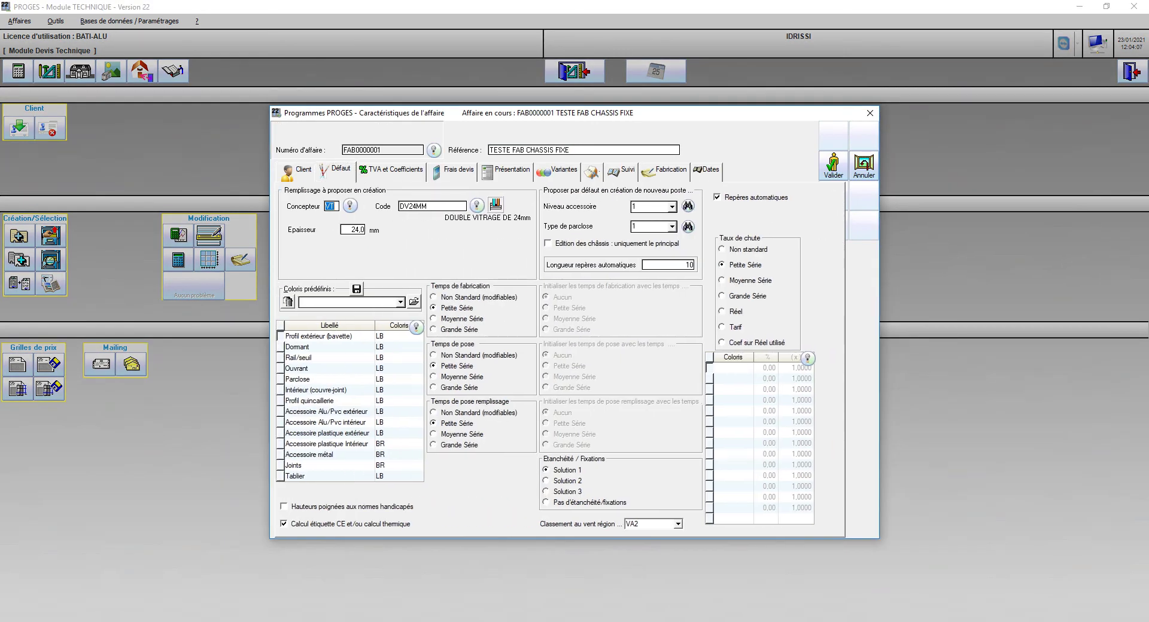
key("Escape")
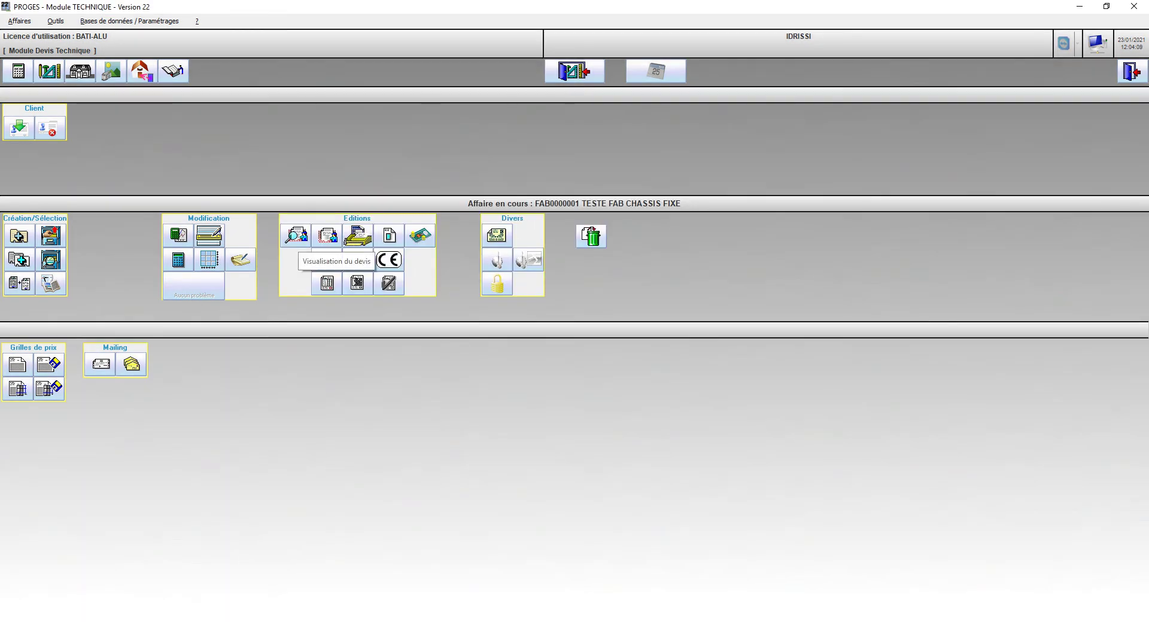
left_click(296, 235)
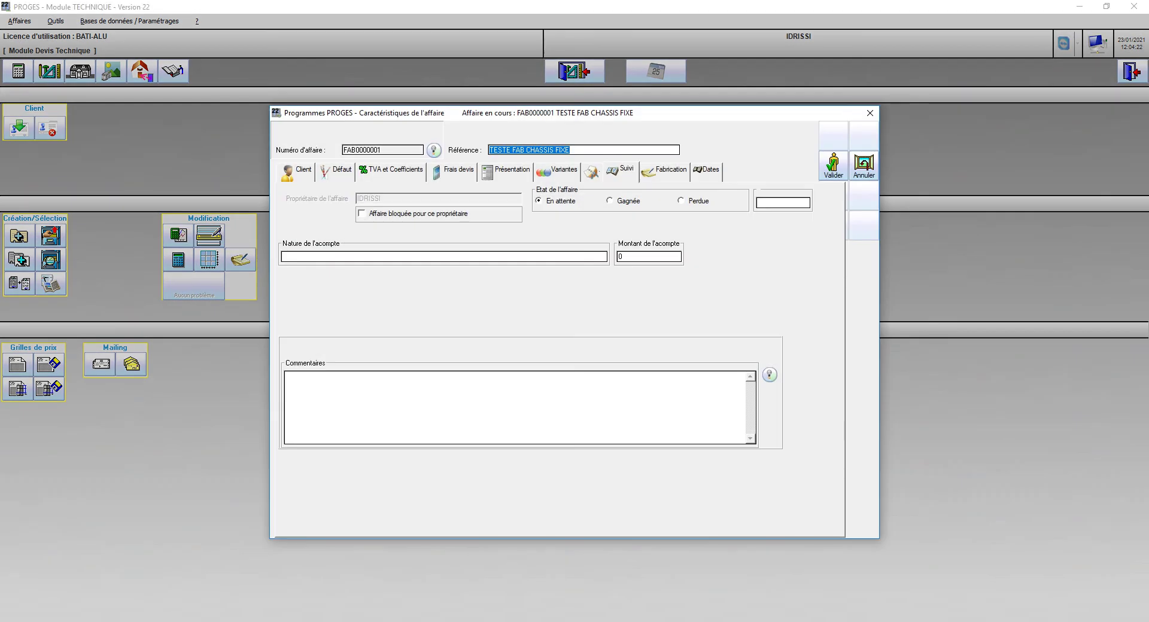
left_click(337, 170)
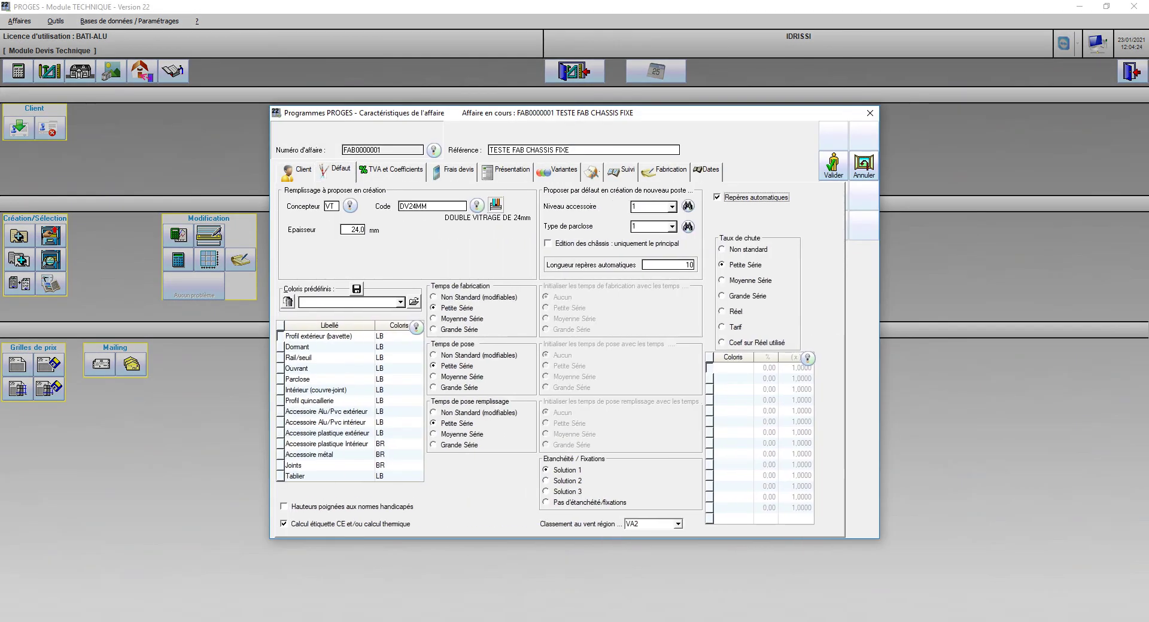
Confirm the project characteristics and view the content of the first fixed chassis in the project's item list
left_click(834, 166)
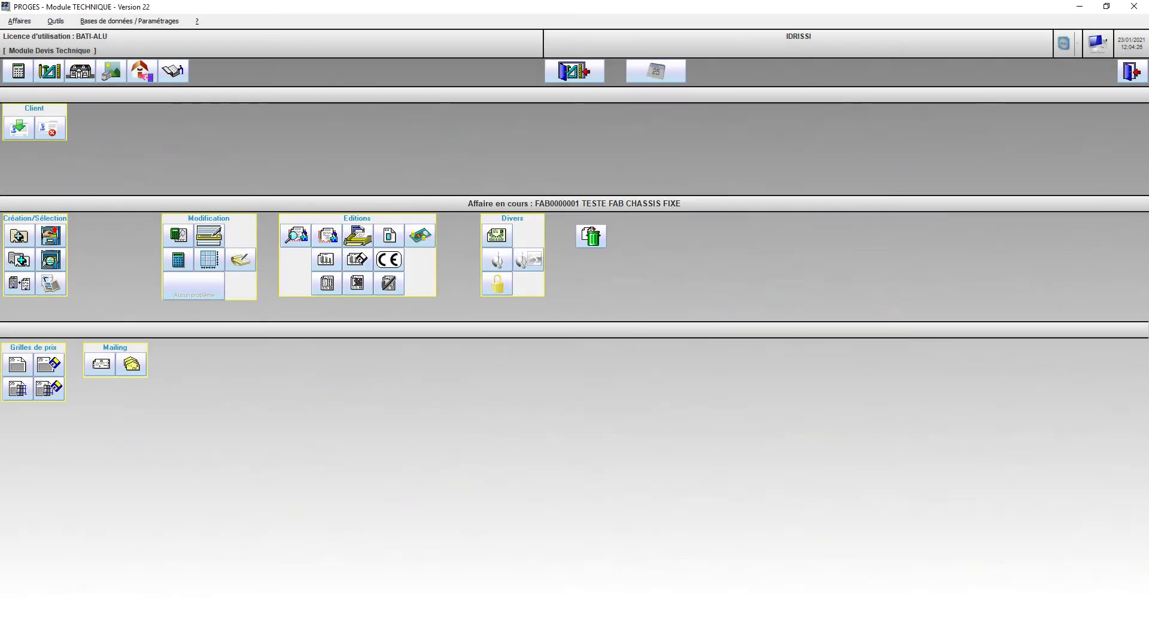
left_click(209, 236)
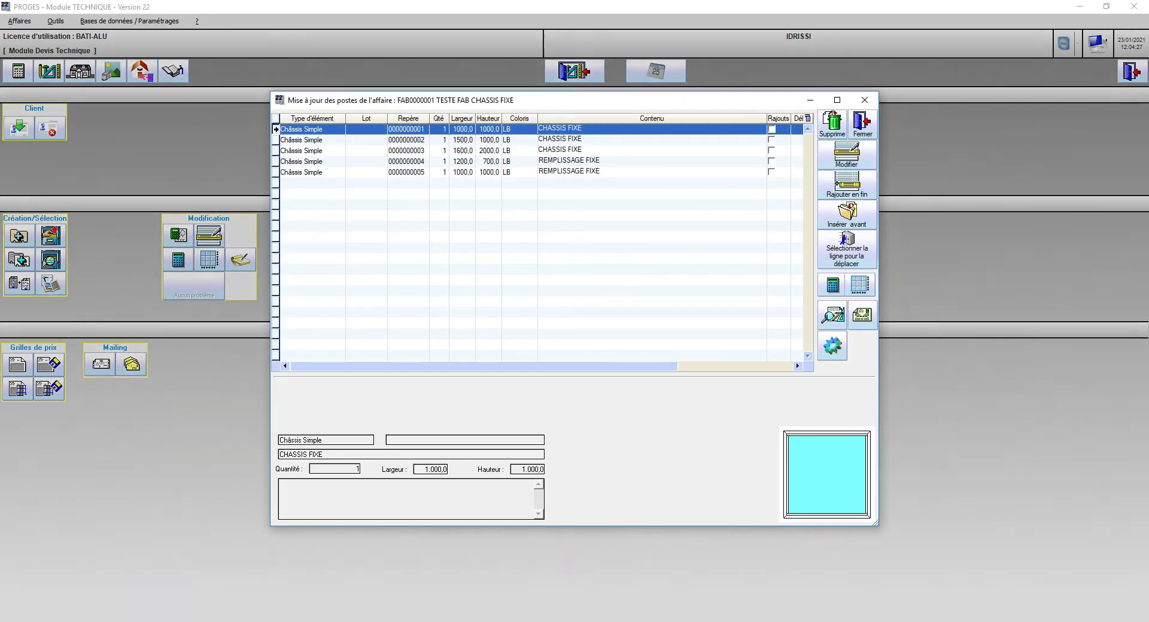
left_click(847, 156)
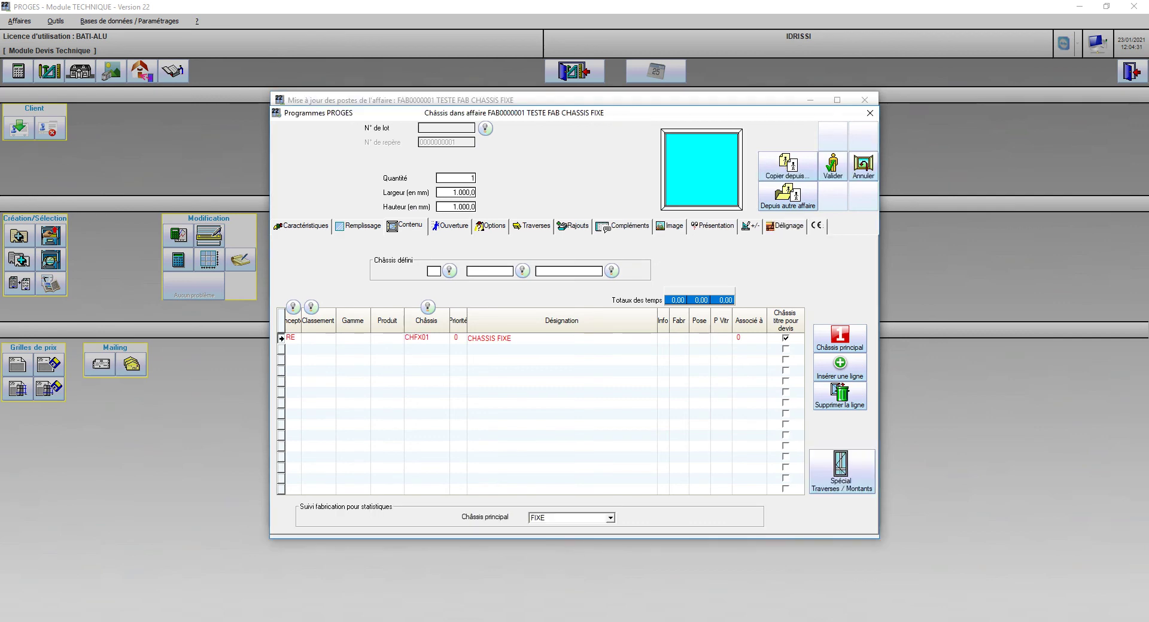
key("Escape")
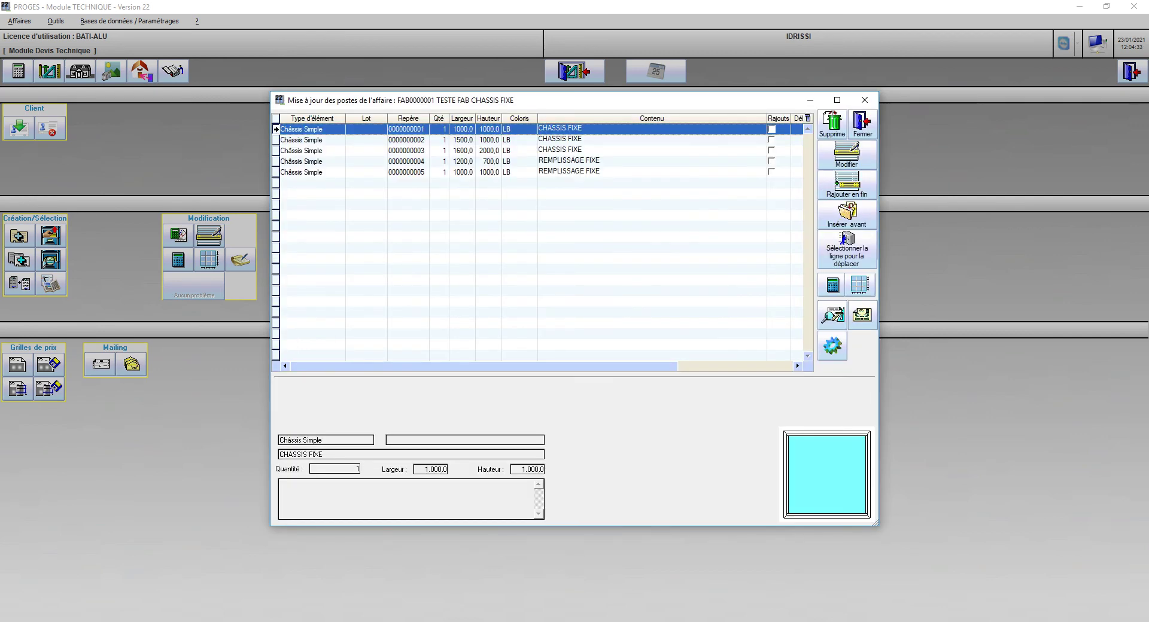
Add a new chassis item with mark number and mark designation CH01 and lot designation RDC
left_click(847, 186)
left_click(484, 308)
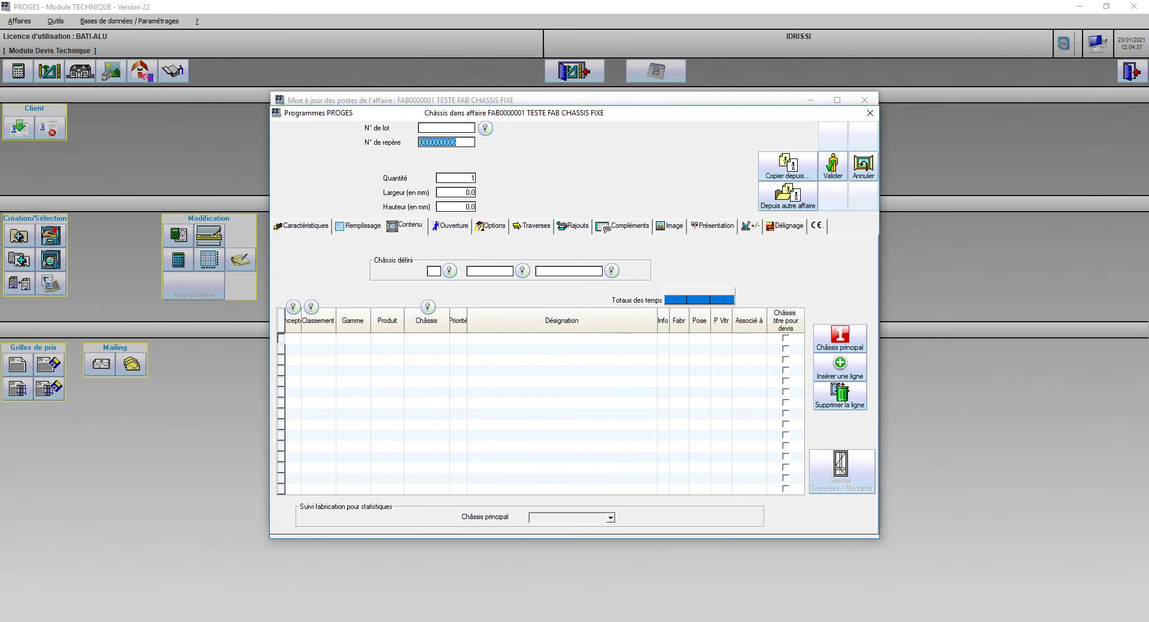
type("CH01")
key("Tab")
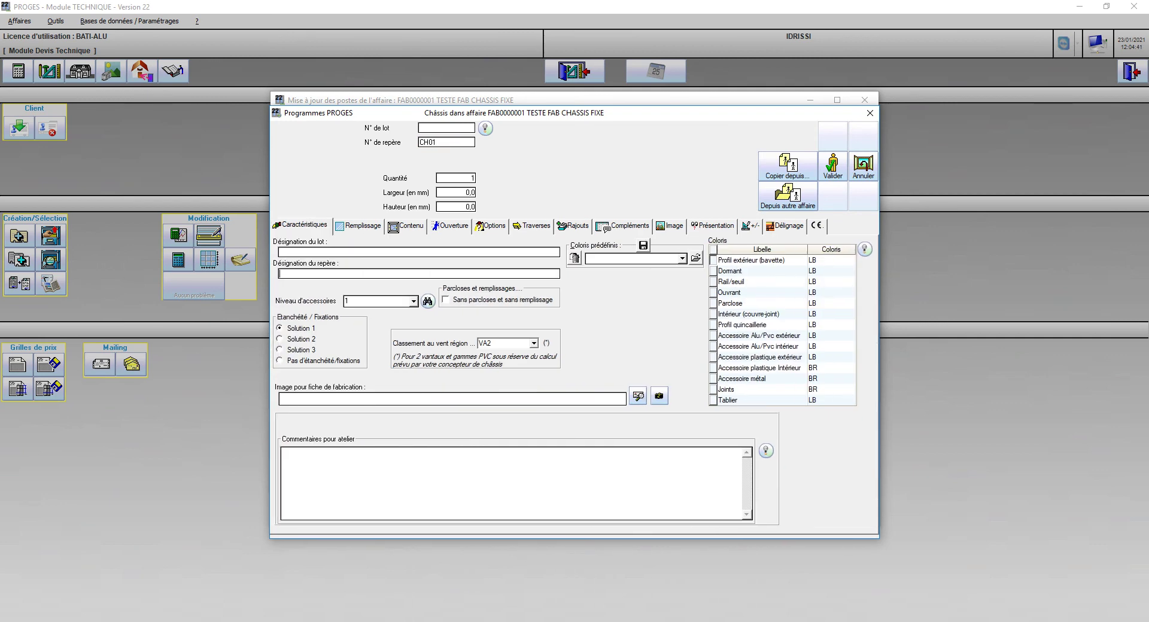
type("CH01")
type("S")
key("BackSpace")
type("DCRDC")
Set the lot number of the new chassis CH01 to BAT-A-RDC
double_click(427, 128)
type("BAT-A")
key("shift+Home")
left_click(440, 129)
type("-RDC")
left_click_drag(439, 127, 454, 128)
Copy the first 1000 × 1000 mm CHASSIS FIXE item into CH01, save it and stop adding items
left_click(788, 166)
double_click(736, 199)
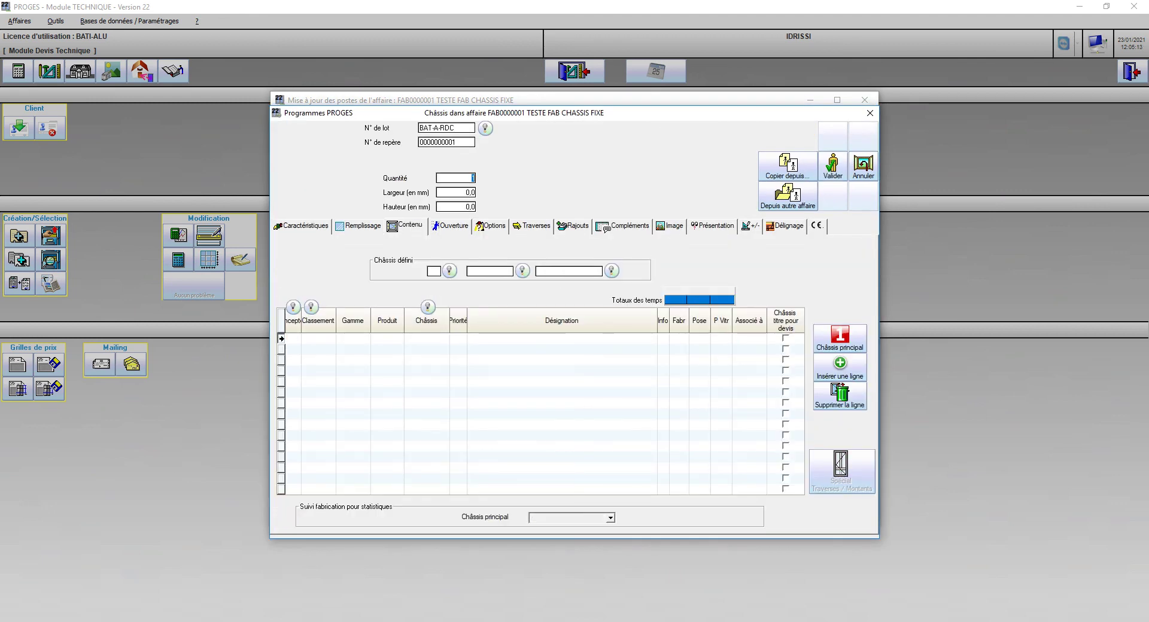
left_click(440, 128)
left_click(302, 227)
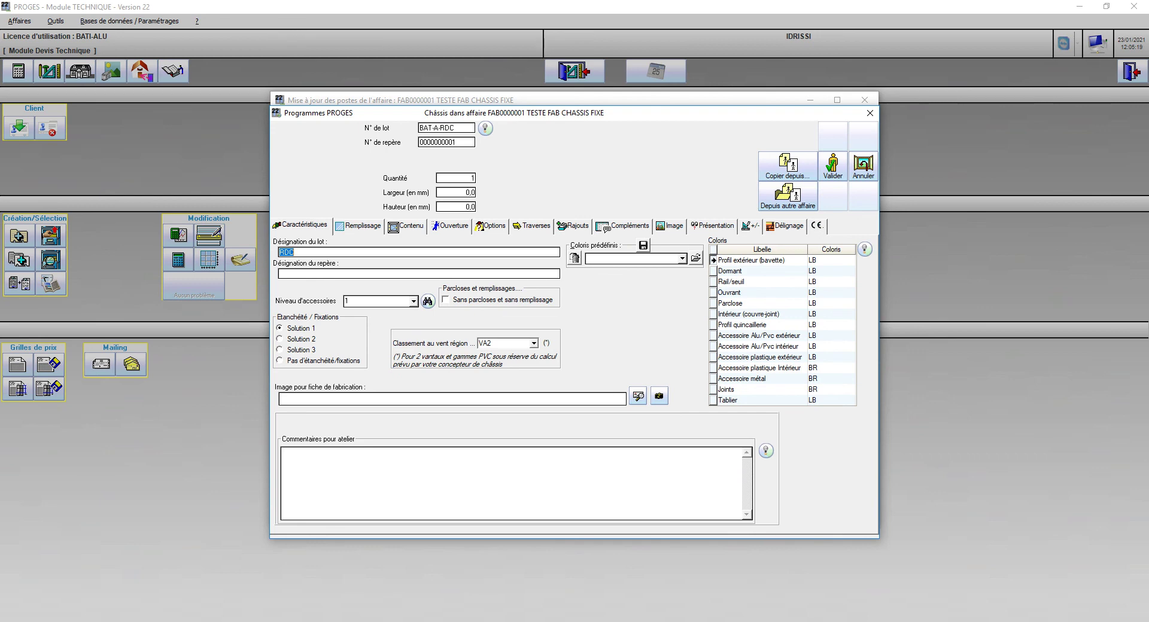
key("Escape")
key("Escape")
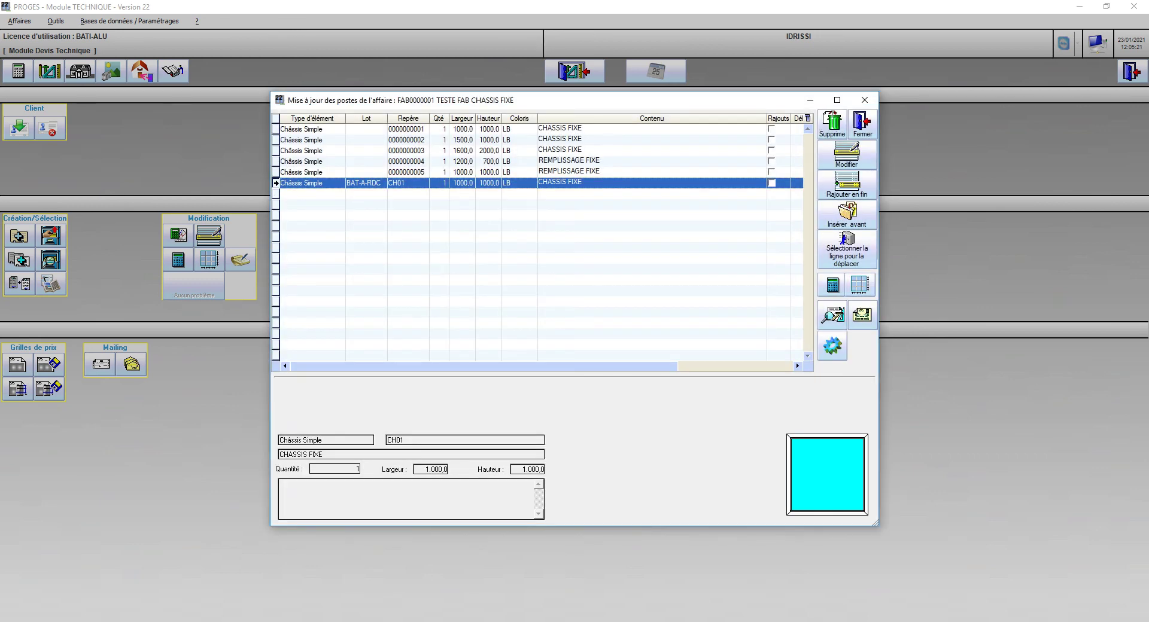
Replace the lot designation of chassis CH01 with a copy of its lot number, BAT-A-RDC, and save the item
key("Return")
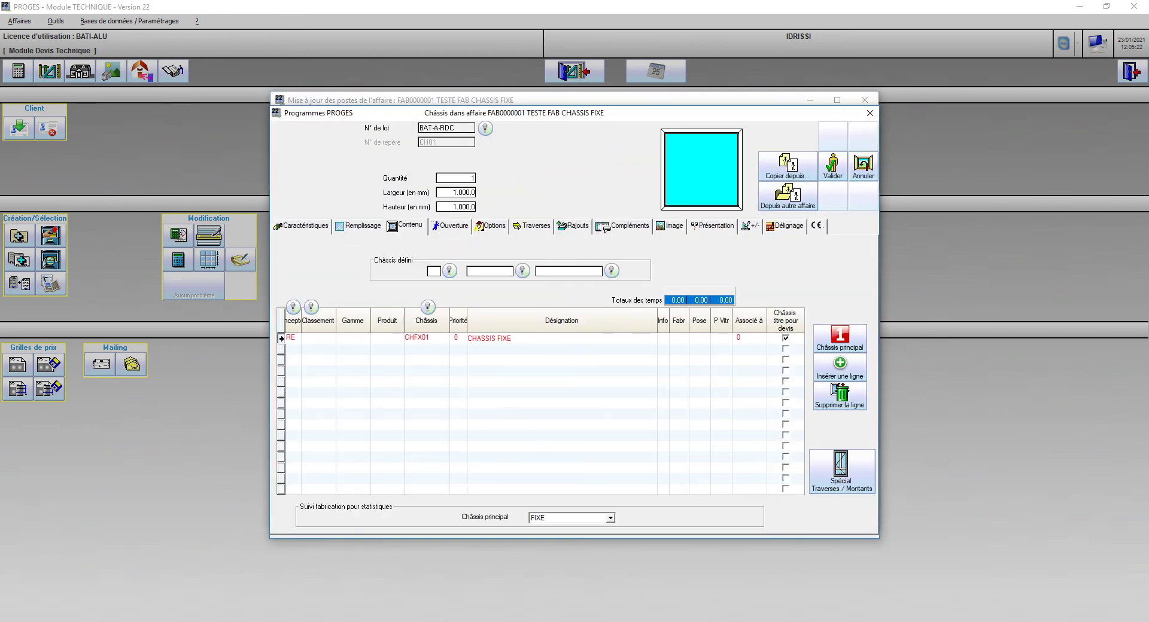
left_click(301, 225)
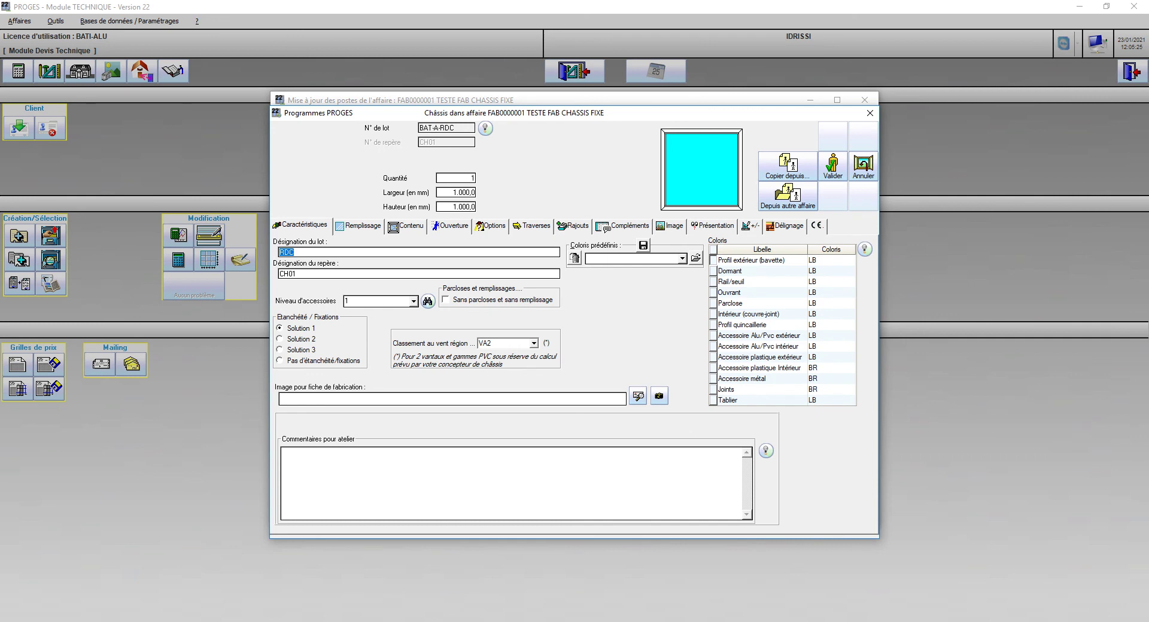
double_click(430, 128)
right_click(429, 126)
left_click(456, 164)
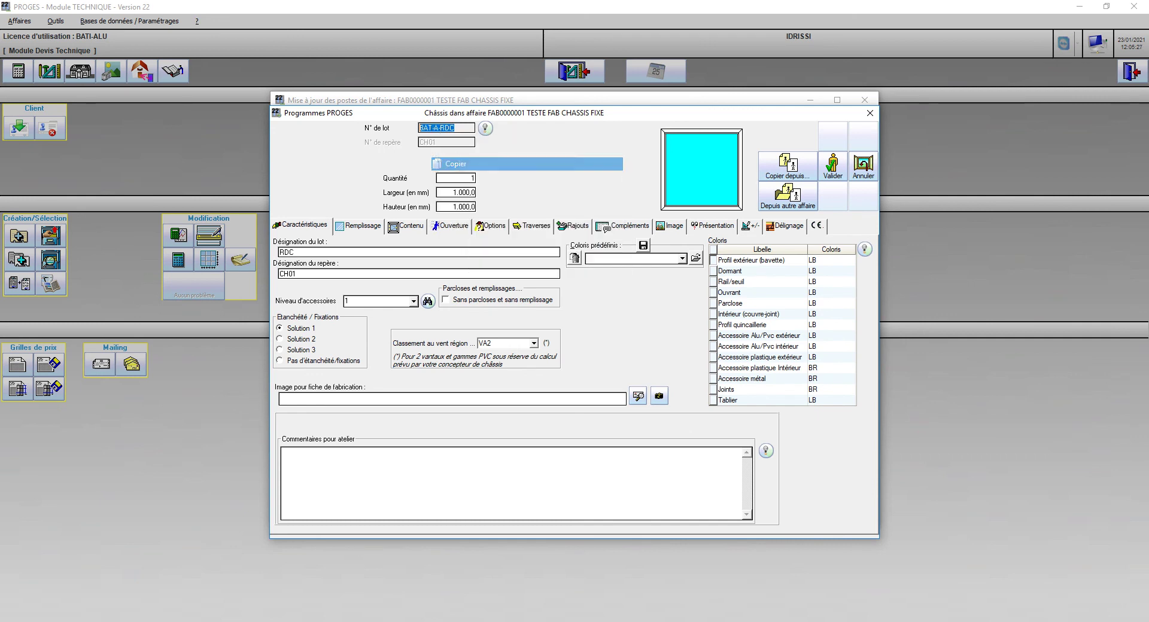
right_click(314, 249)
left_click(336, 300)
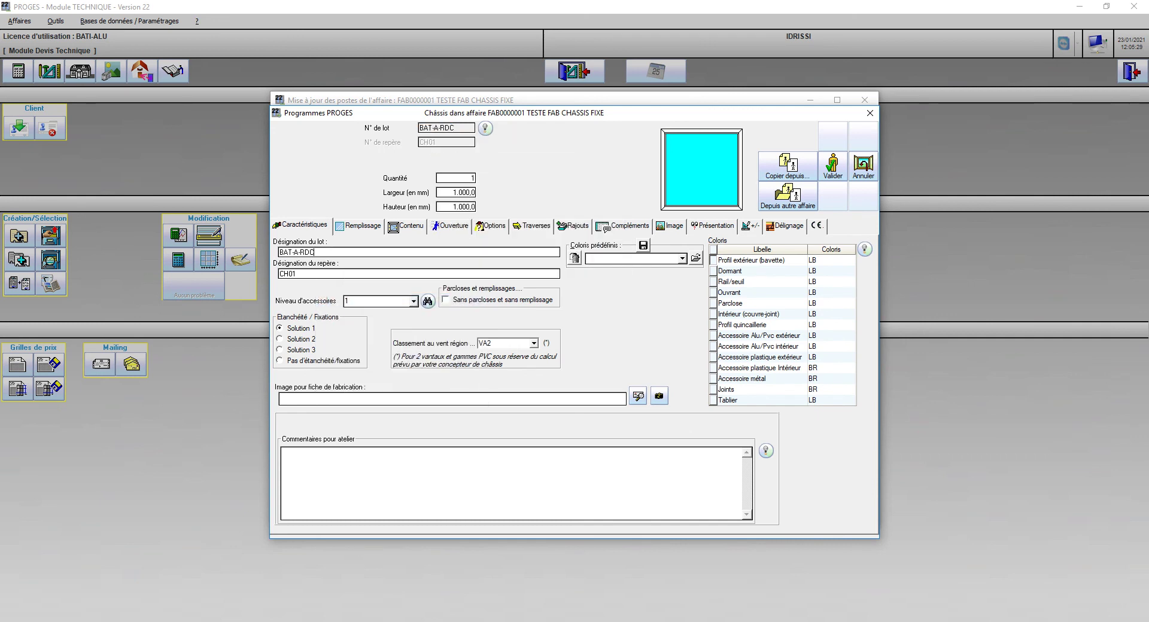
left_click(833, 166)
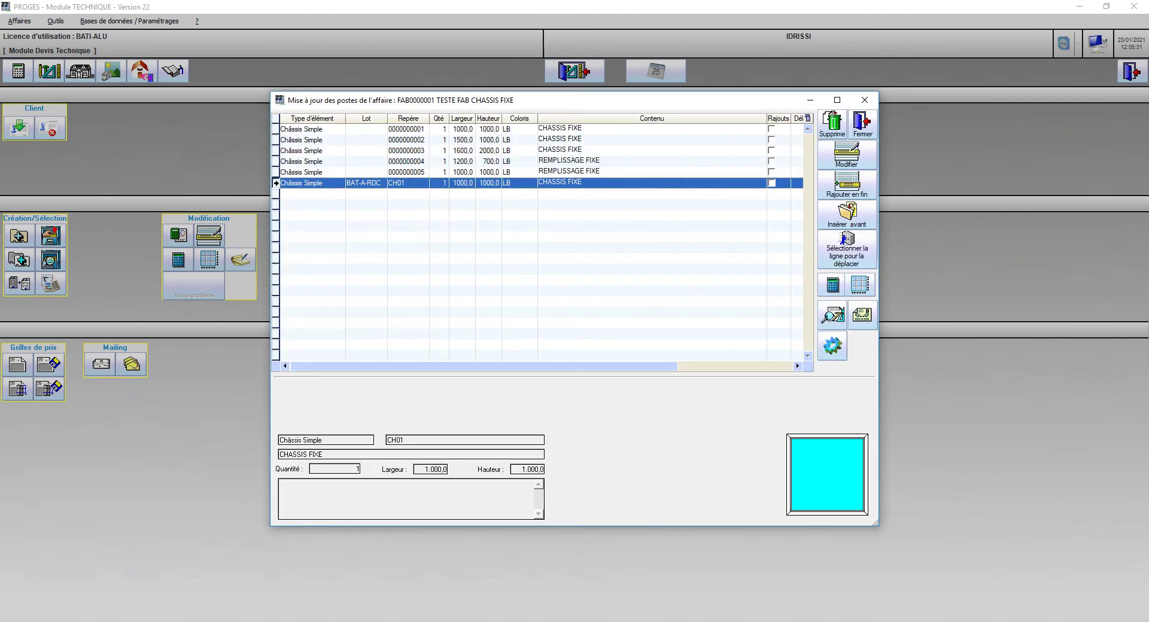
Add chassis CH2 in lot BAT-A-RDC as a copy of the 1200 × 700 mm REMPLISSAGE FIXE item, with mark designation CH2
left_click(847, 185)
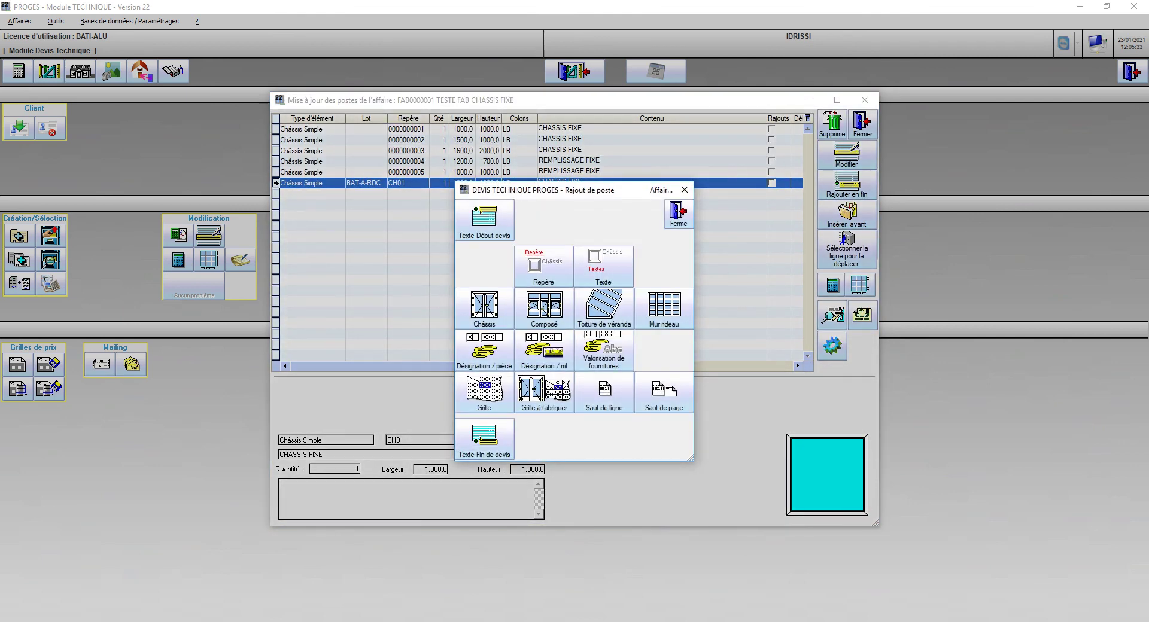
left_click(484, 309)
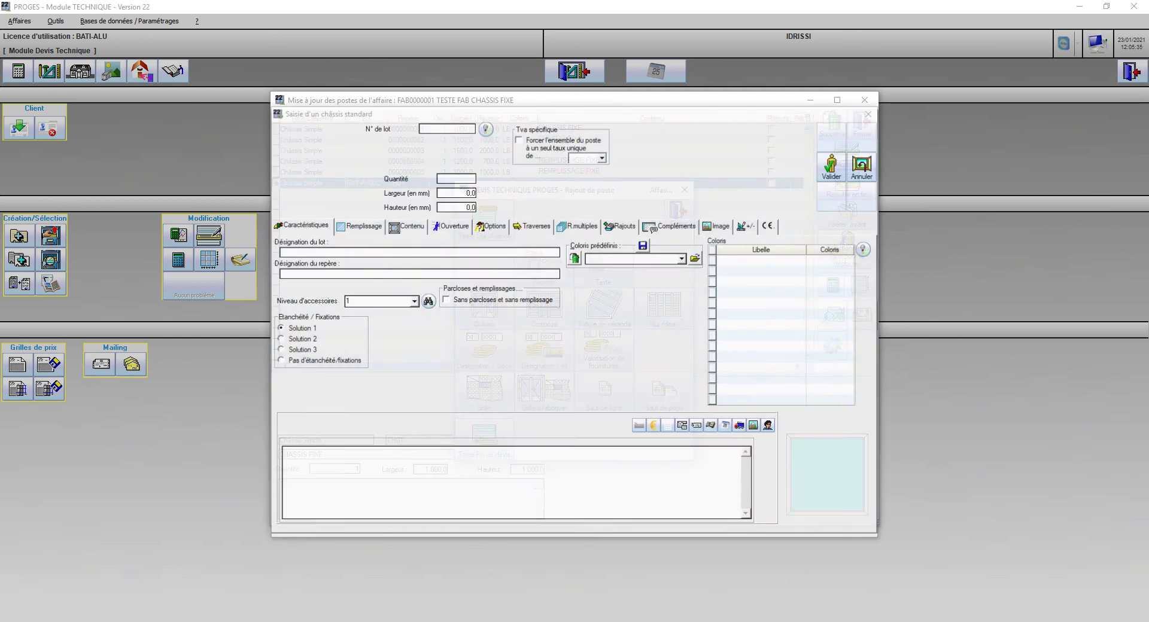
type("CH")
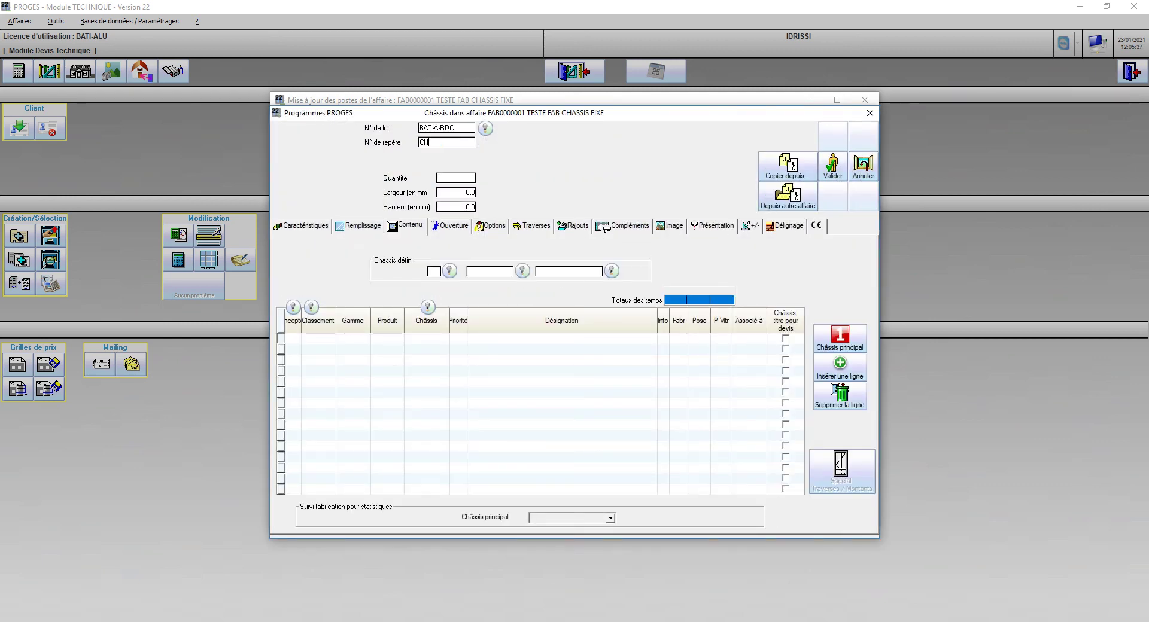
type("2")
left_click(788, 167)
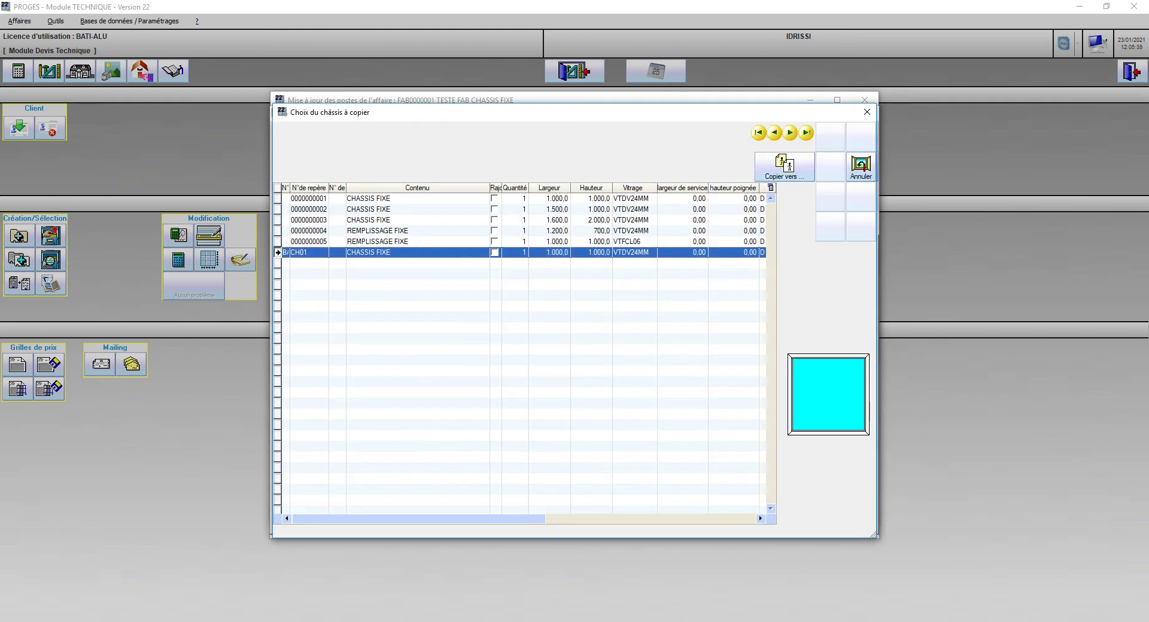
double_click(383, 231)
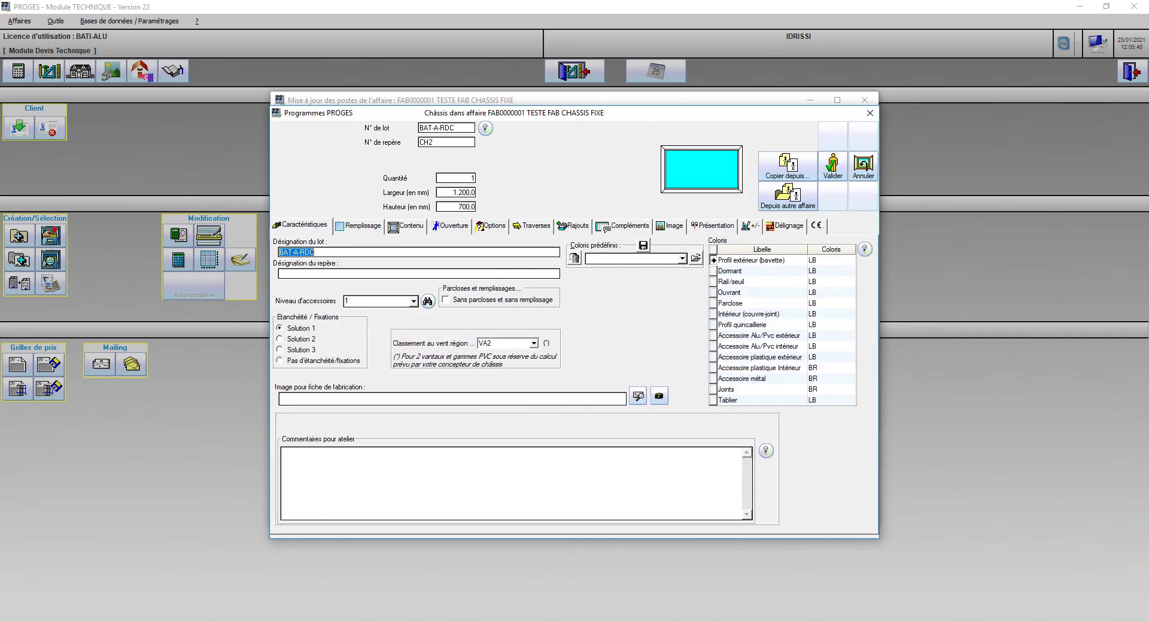
key("Tab")
type("CH2")
key("Return")
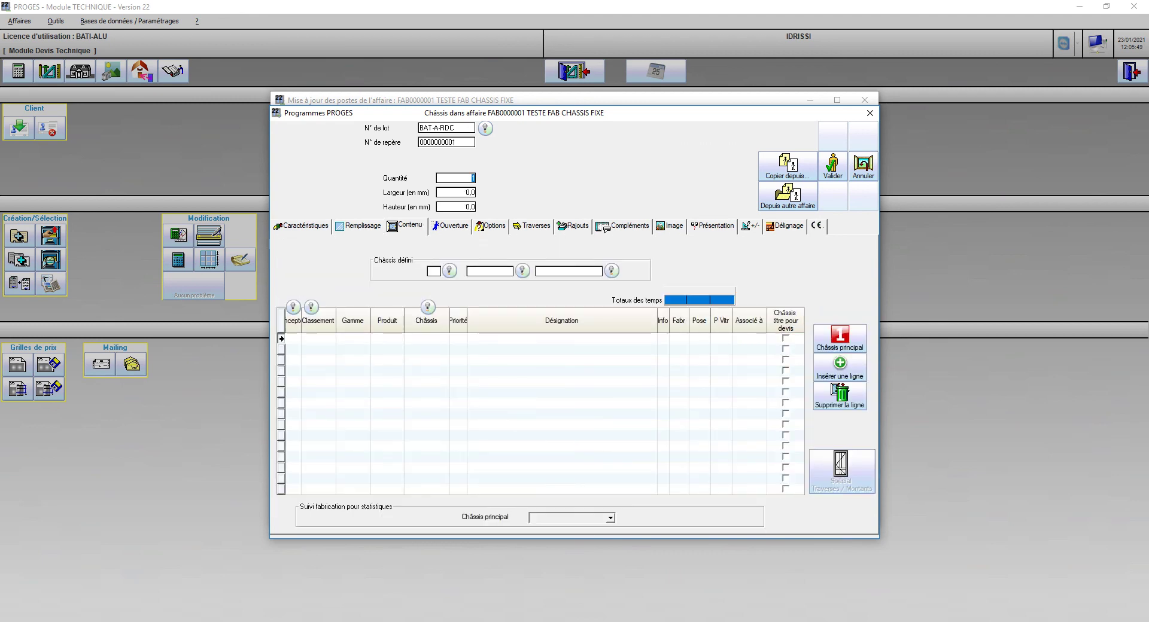
Enter lot number BATB-RDC and mark number CH05 for the next new chassis item
left_click(446, 128)
type("BATB-RR")
key("BackSpace")
type("D")
key("Tab")
type("CH05")
key("Tab")
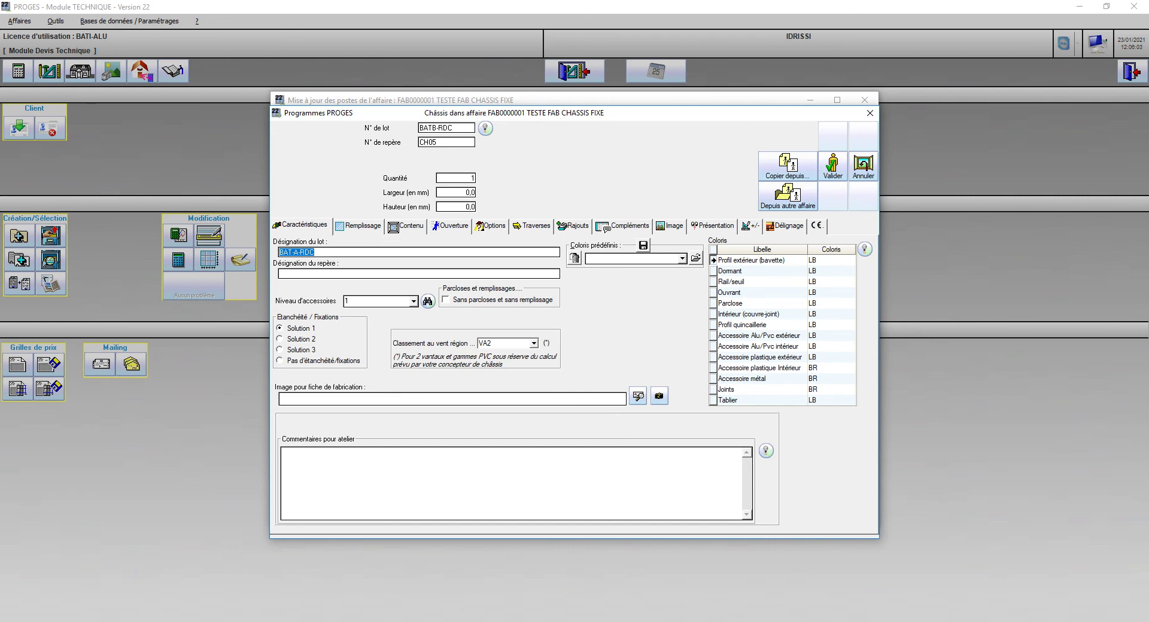
Change the lot designation and lot number of CH05 to BAT-B-RDC and set its mark designation to CH05
left_click_drag(293, 253, 298, 253)
type("B")
double_click(437, 128)
left_click(432, 128)
type("-")
left_click(282, 273)
type("CH05")
Copy chassis CH01 into CH05 in lot BAT-B-RDC, save it and close the project's item list
left_click(787, 166)
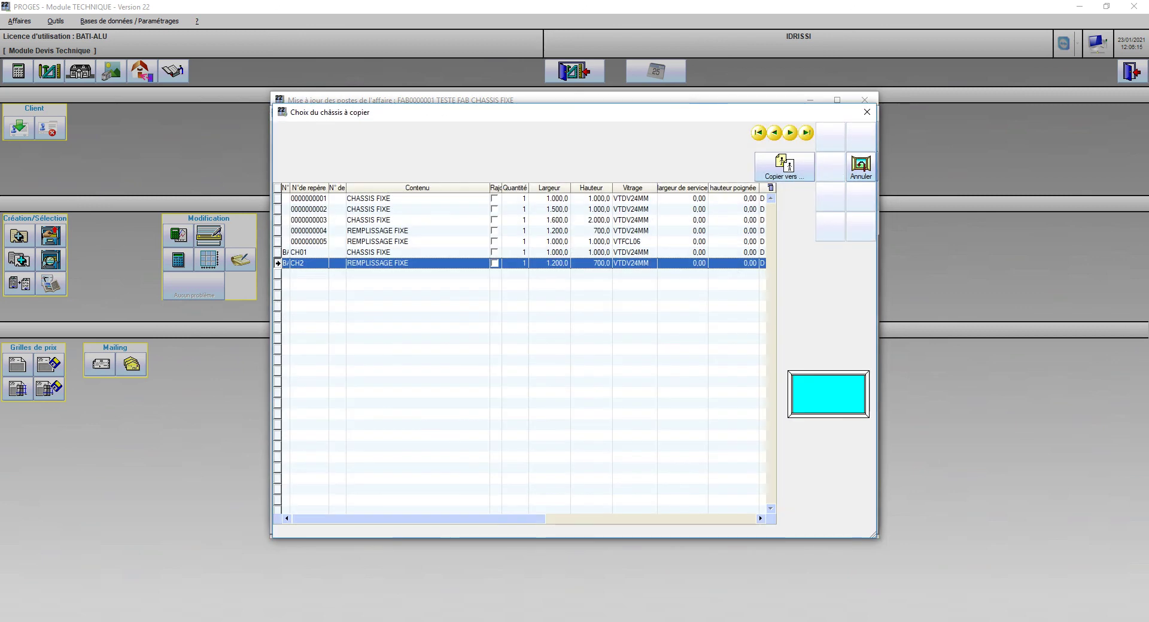
double_click(395, 253)
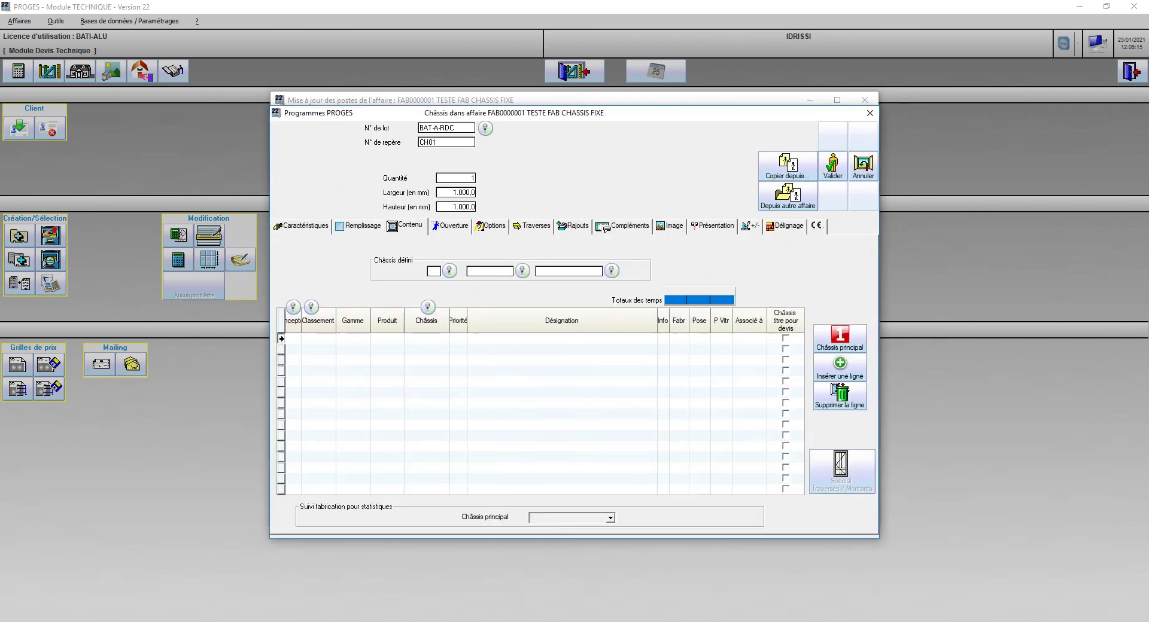
left_click(832, 167)
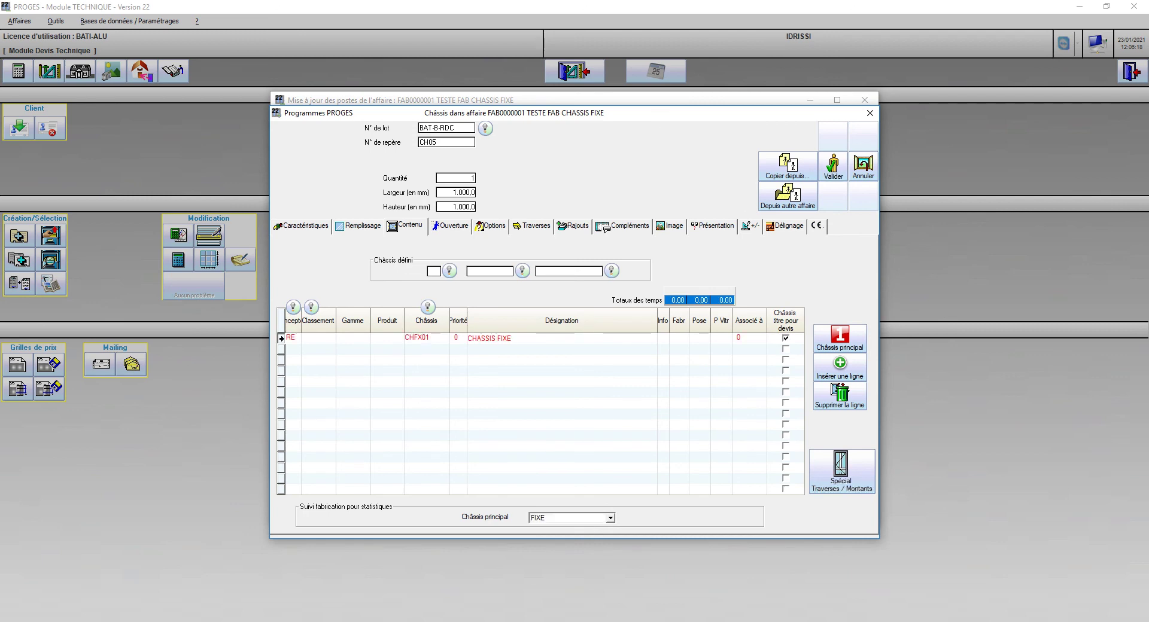
key("Escape")
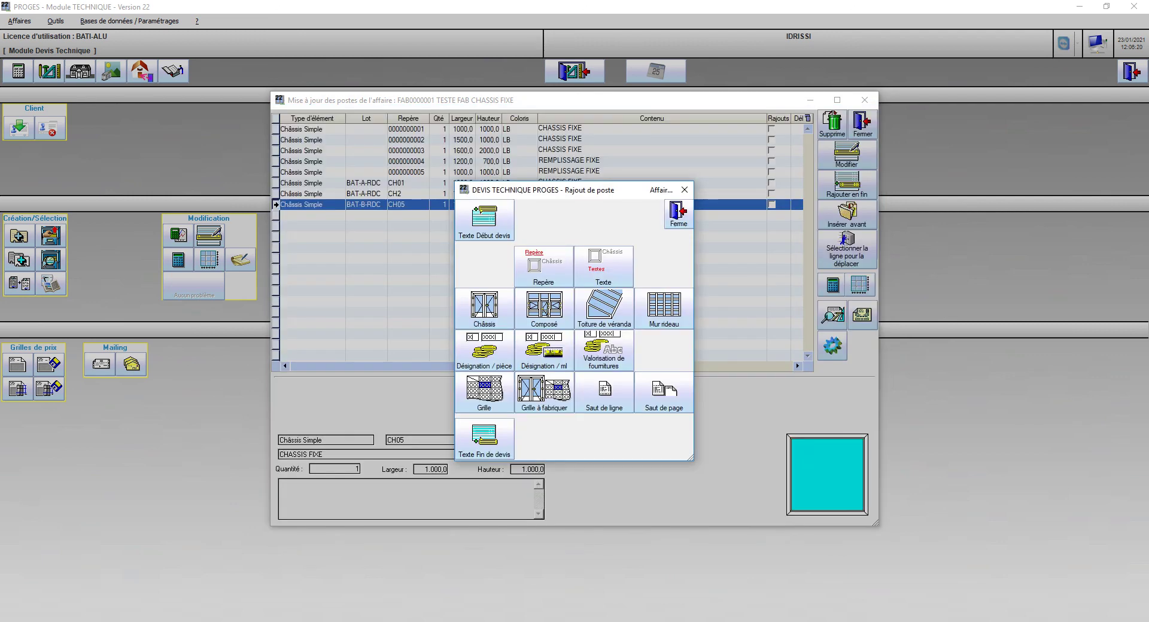
key("Escape")
left_click(863, 124)
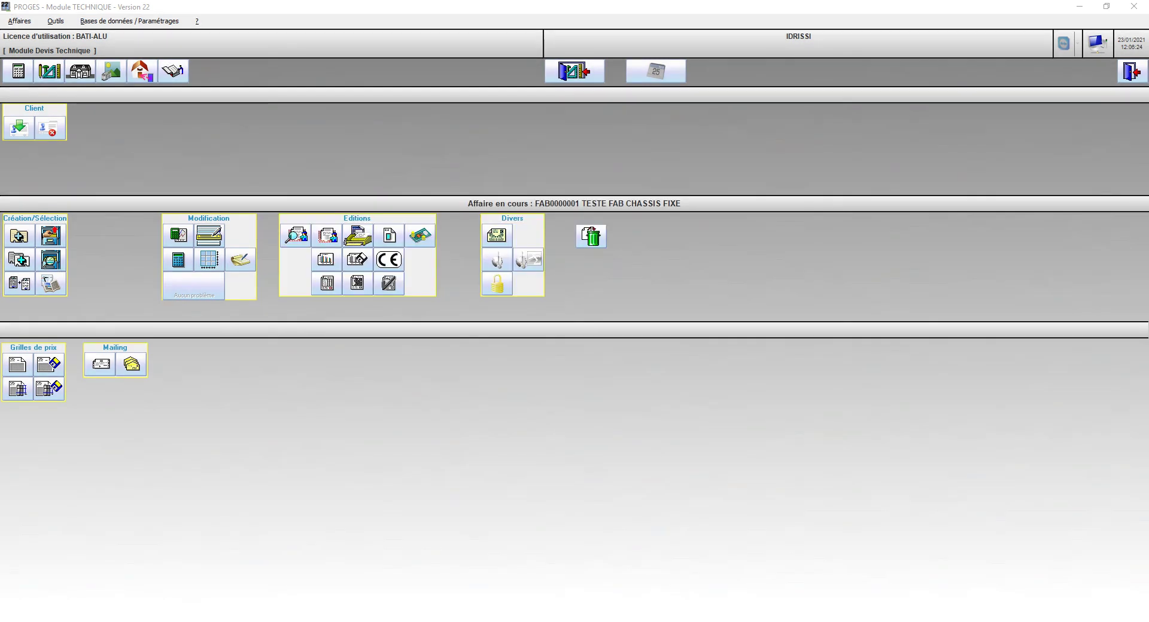
Examine the sales discount settings in the project's characteristics and close them without changes
left_click(296, 236)
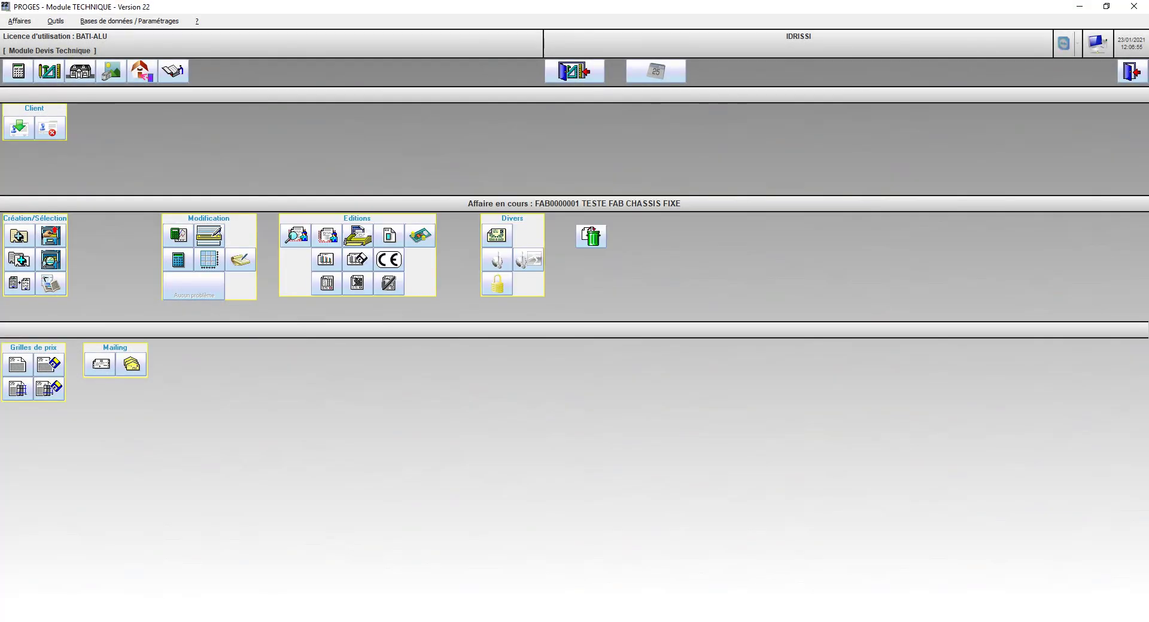
left_click(179, 236)
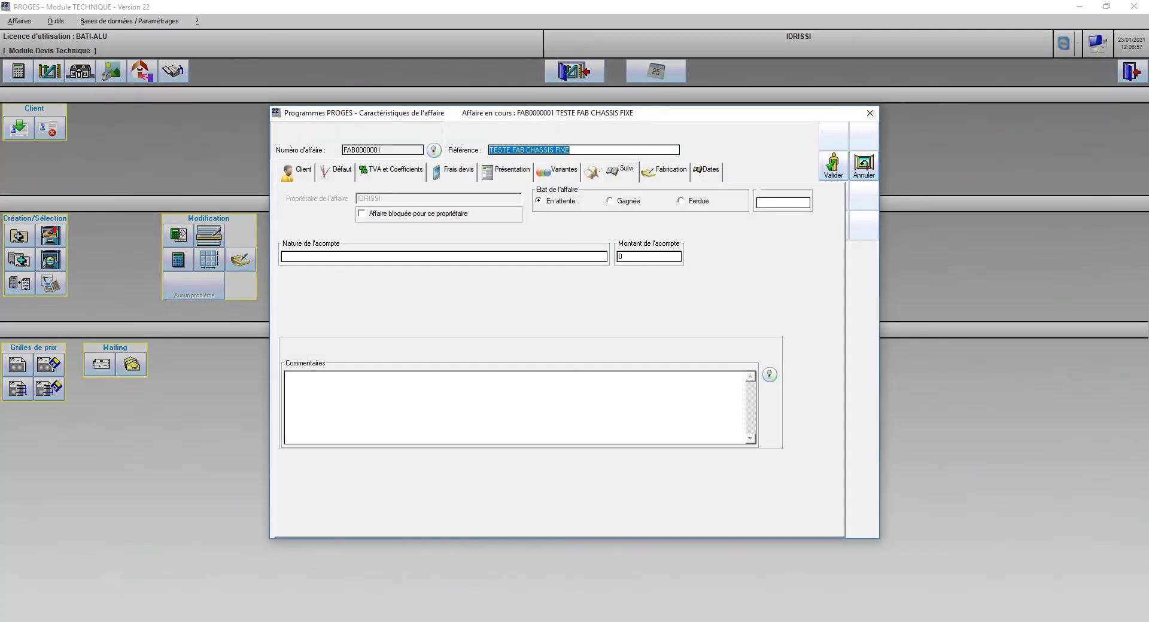
left_click(591, 172)
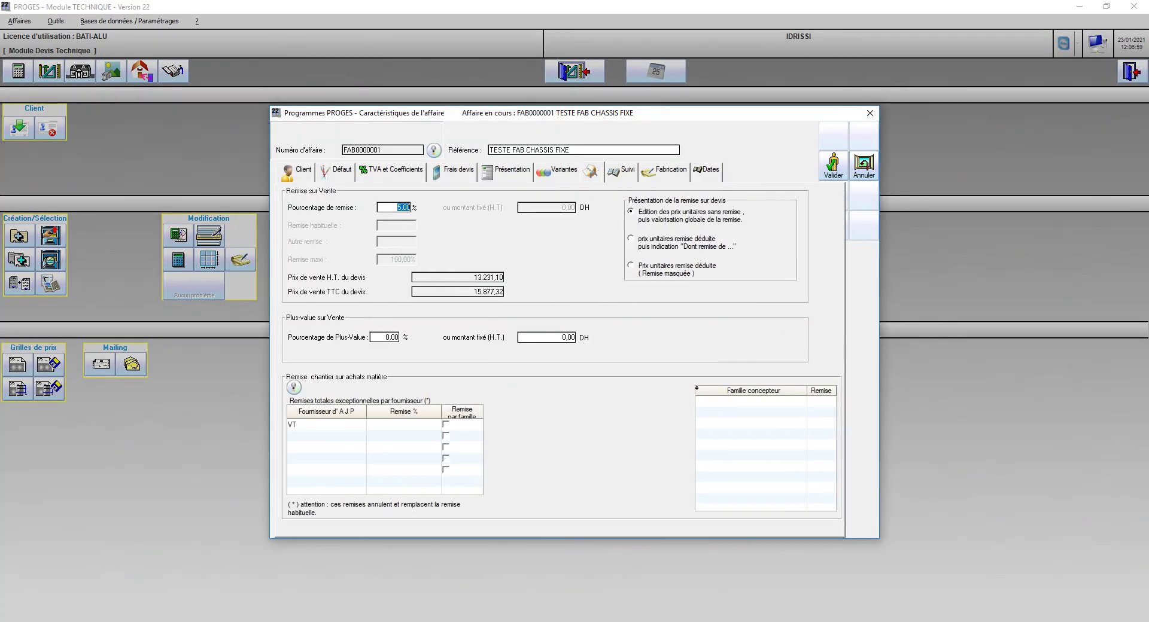
key("Escape")
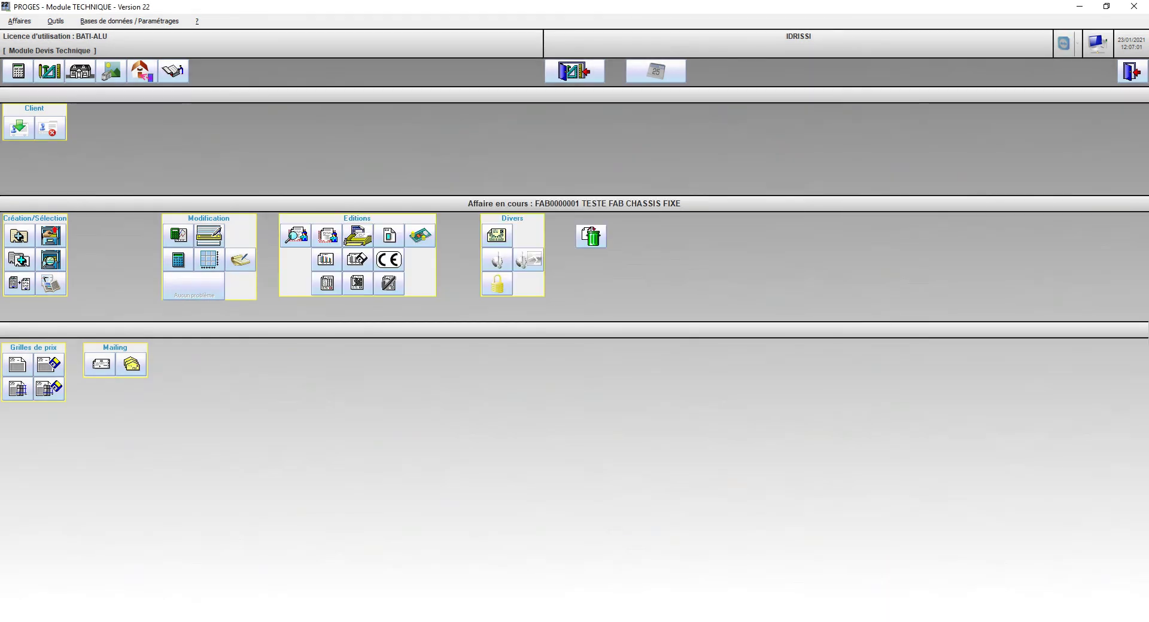